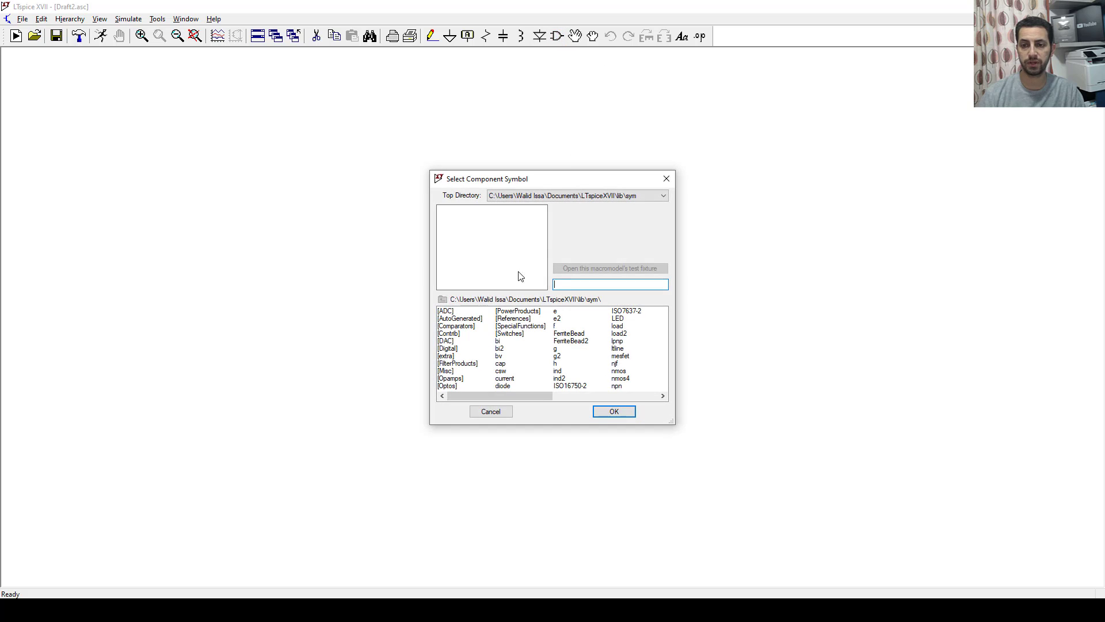
Place a voltage source from the component library at the start of the empty schematic.
{"action": "scroll", "coordinate": [478, 362], "scroll_direction": "down", "scroll_amount": 3}
{"action": "left_click", "coordinate": [564, 371]}
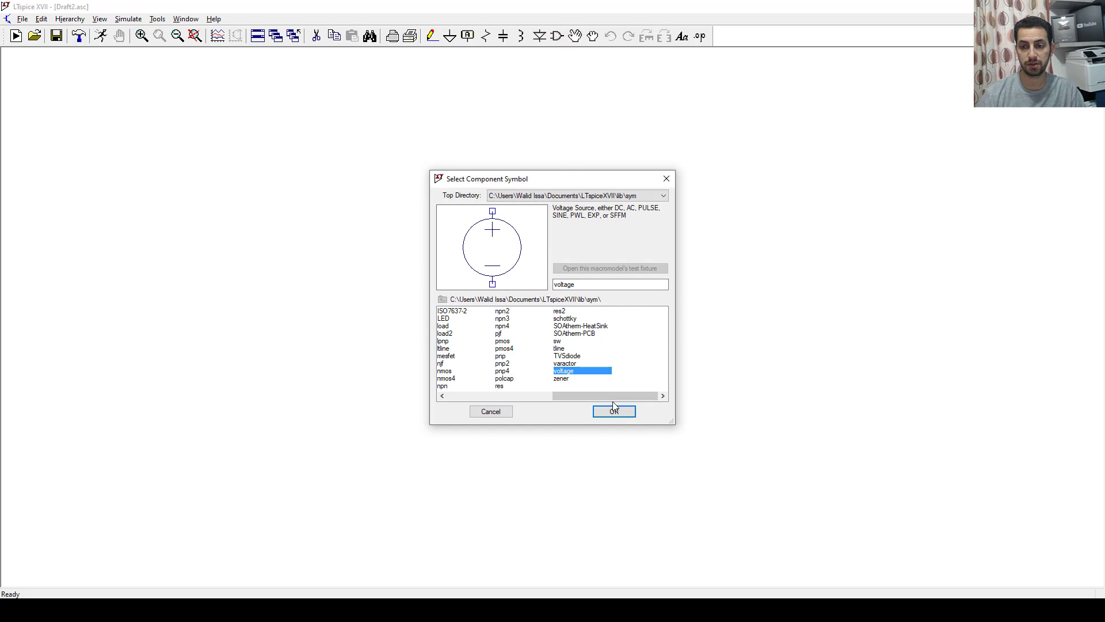
{"action": "left_click", "coordinate": [614, 412]}
{"action": "key", "text": "Escape"}
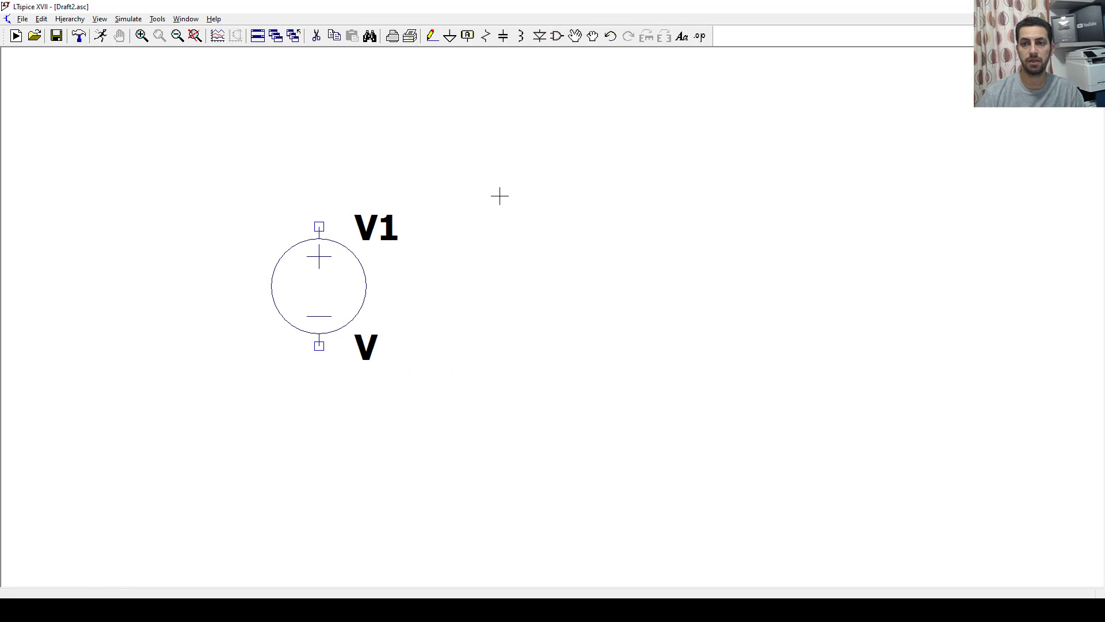
Place an nmos transistor, rotated 270 degrees so it lies horizontally with its gate facing down, to the right of voltage source V1.
{"action": "left_click", "coordinate": [557, 37]}
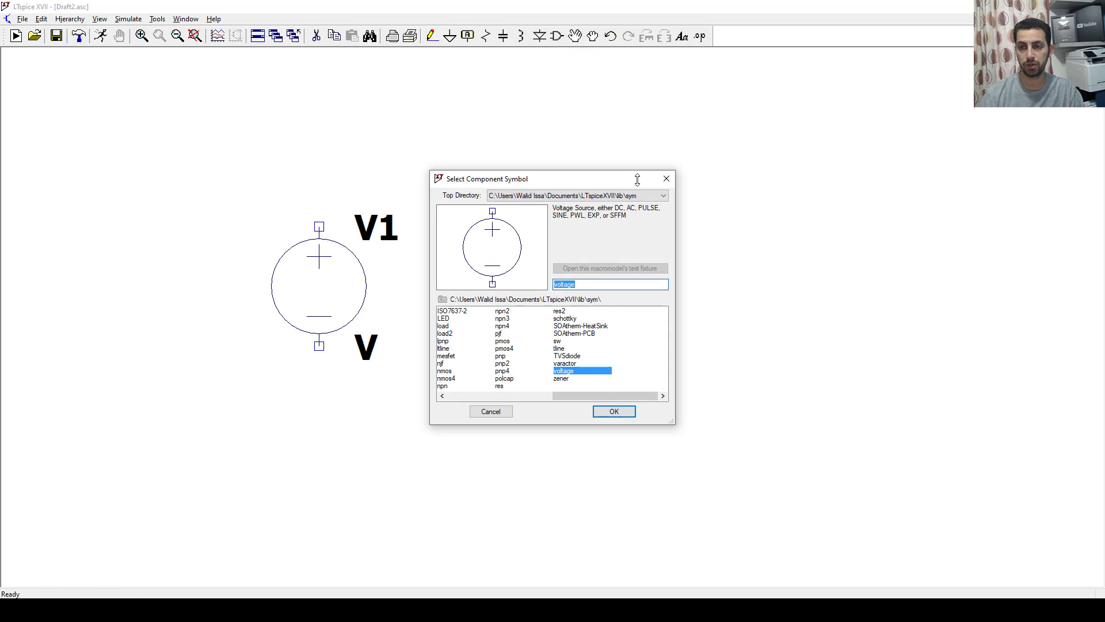
{"action": "left_click_drag", "start_coordinate": [670, 417], "coordinate": [793, 477]}
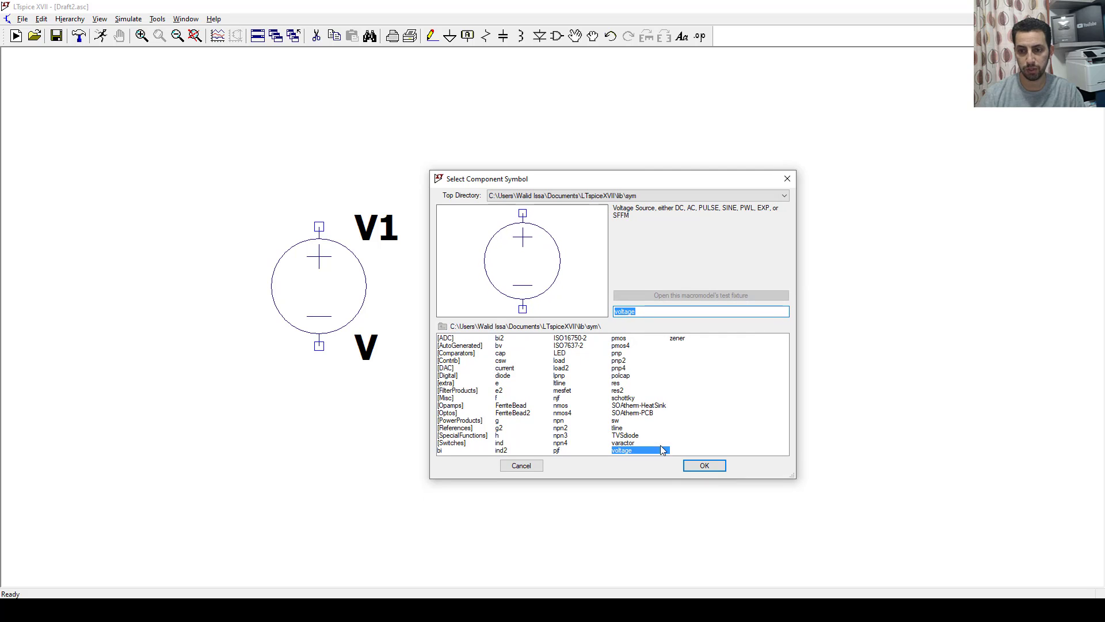
{"action": "left_click", "coordinate": [561, 406]}
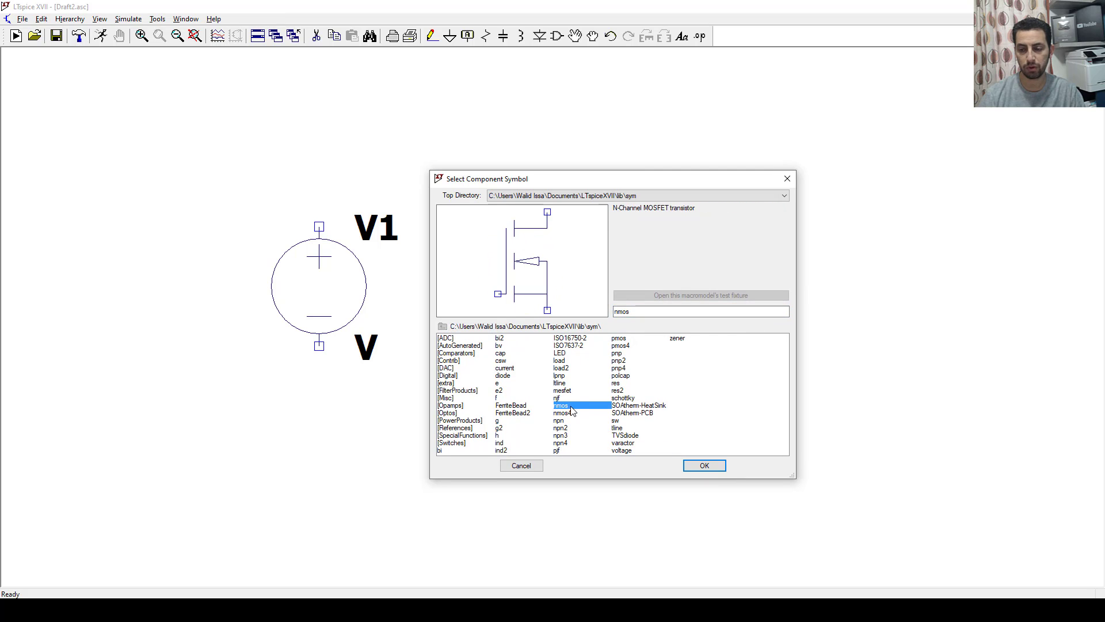
{"action": "left_click", "coordinate": [703, 469]}
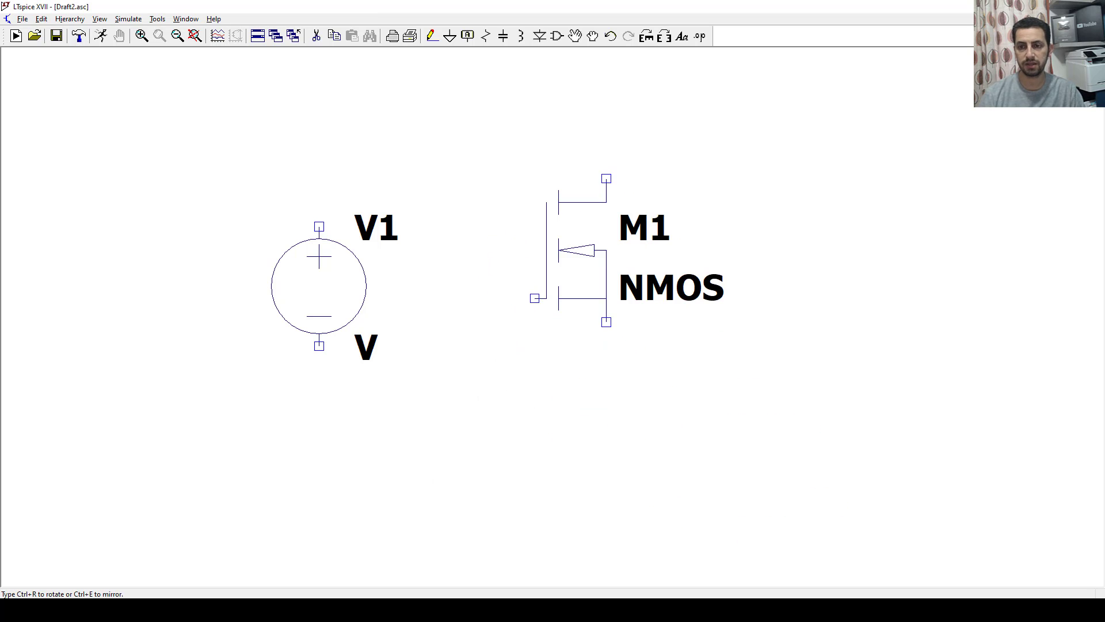
{"action": "key", "text": "ctrl+r"}
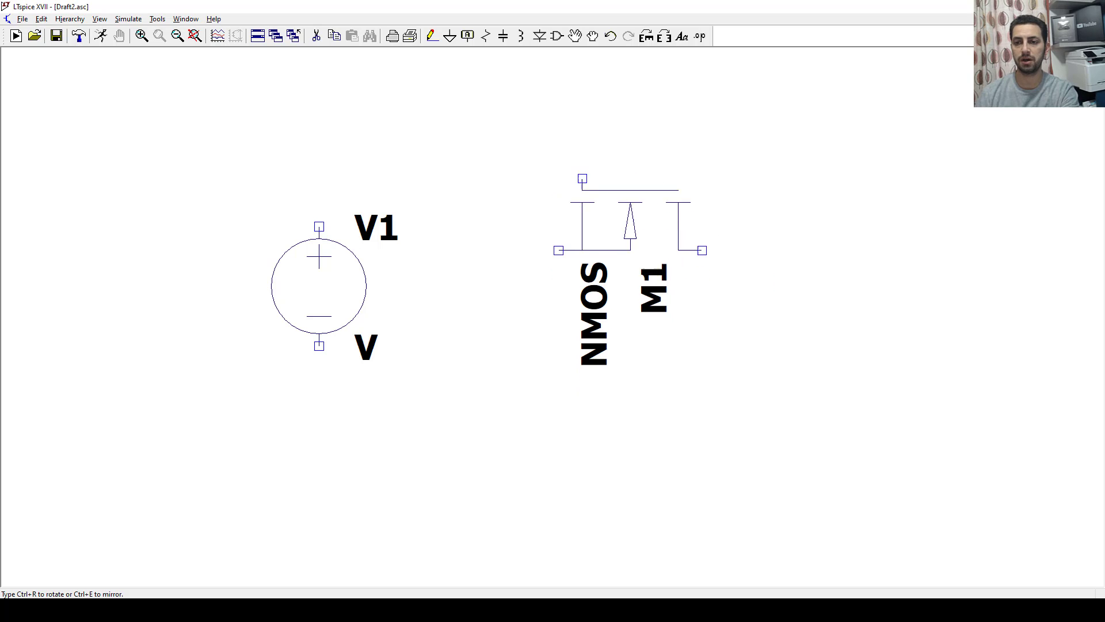
{"action": "key", "text": "ctrl+r"}
{"action": "key", "text": "ctrl+r"}
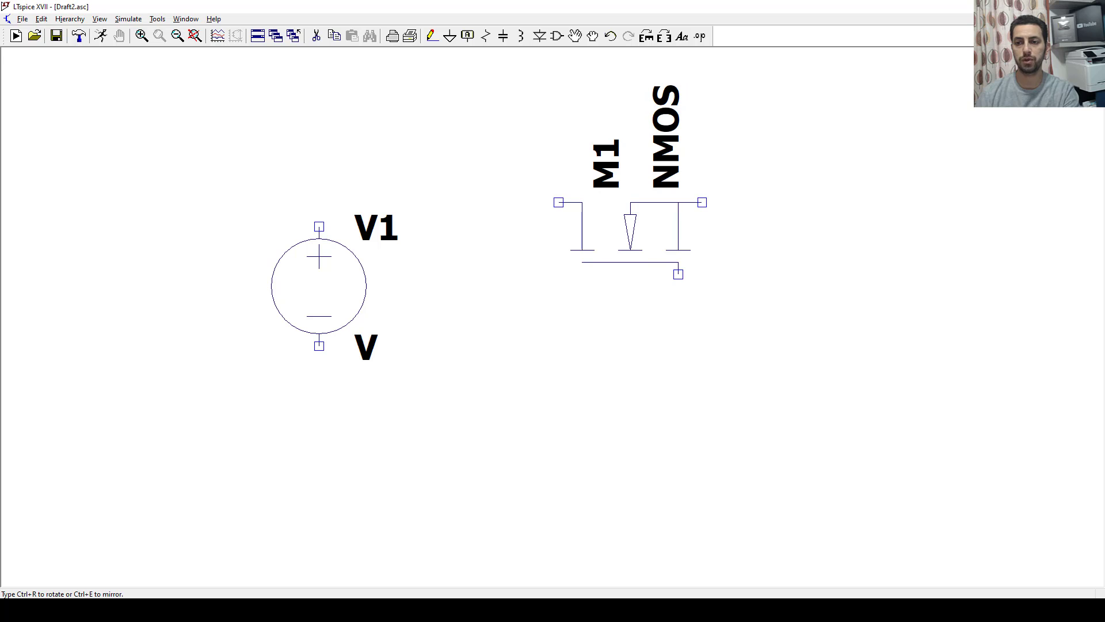
{"action": "left_click", "coordinate": [559, 274]}
{"action": "key", "text": "Escape"}
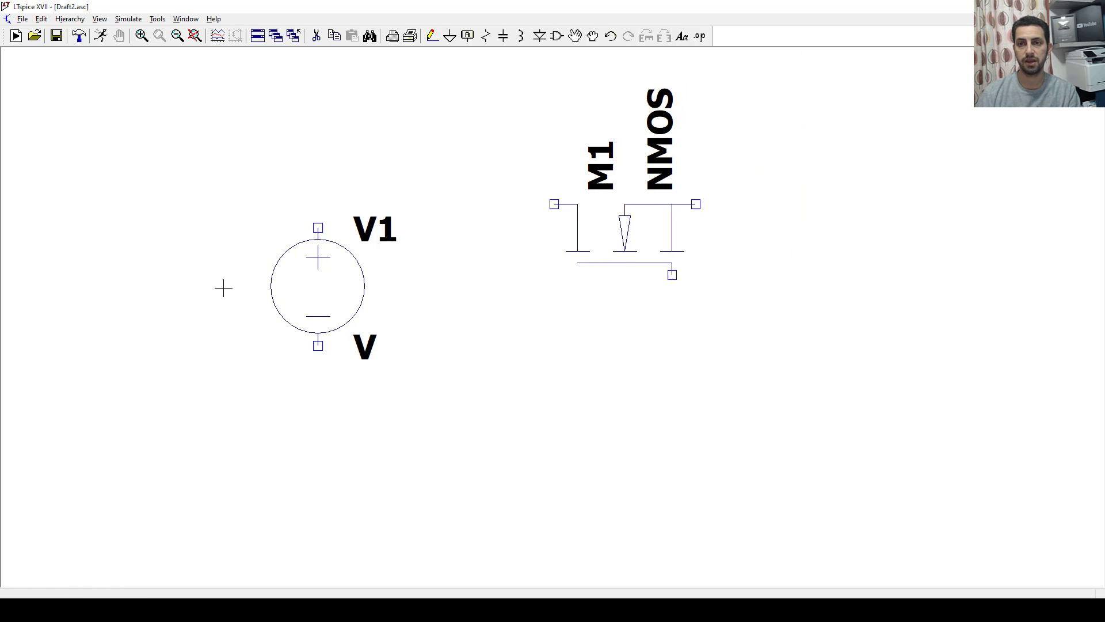
Place a horizontal inductor, rotated 270 degrees, to the right of transistor M1 and level with its drain and source terminals.
{"action": "scroll", "coordinate": [223, 284], "scroll_direction": "down", "scroll_amount": 4}
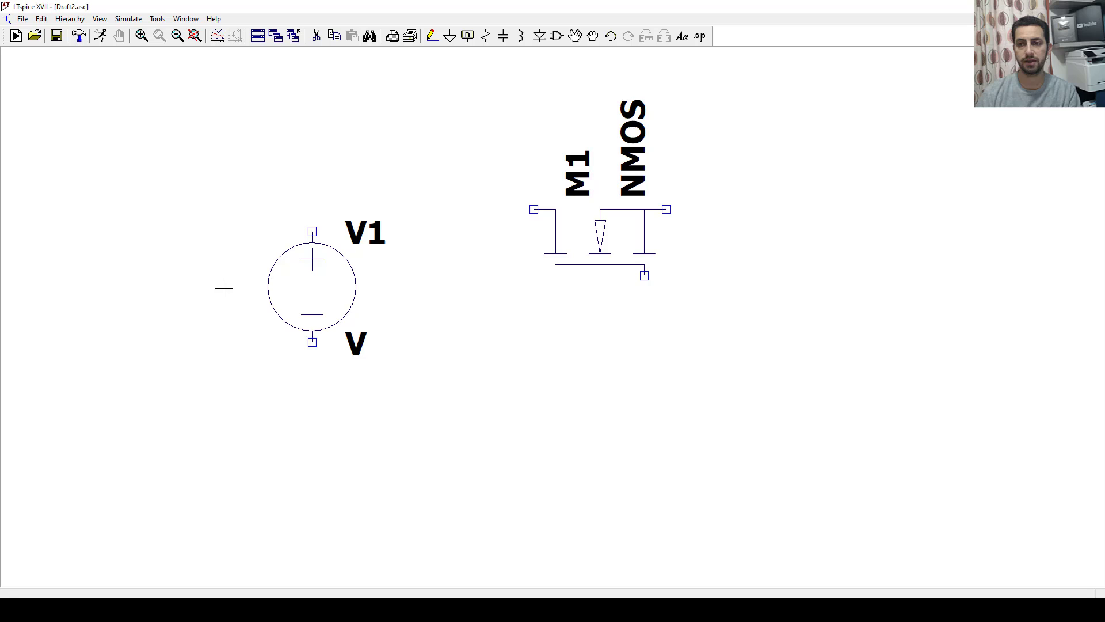
{"action": "left_click", "coordinate": [521, 36]}
{"action": "key", "text": "ctrl+r"}
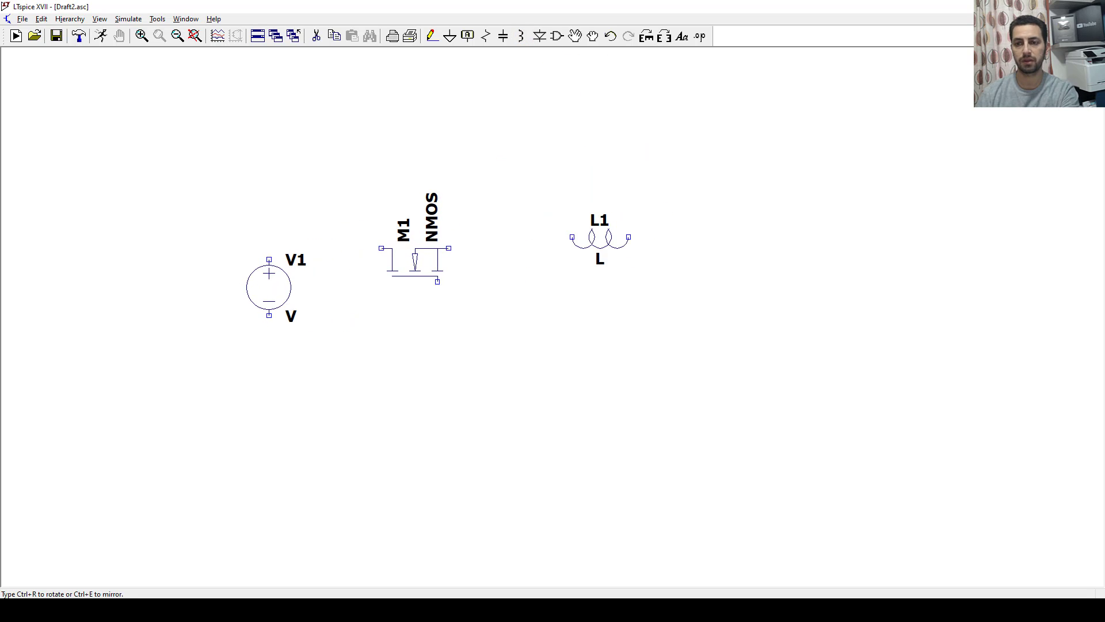
{"action": "key", "text": "ctrl+r"}
{"action": "key", "text": "ctrl+r"}
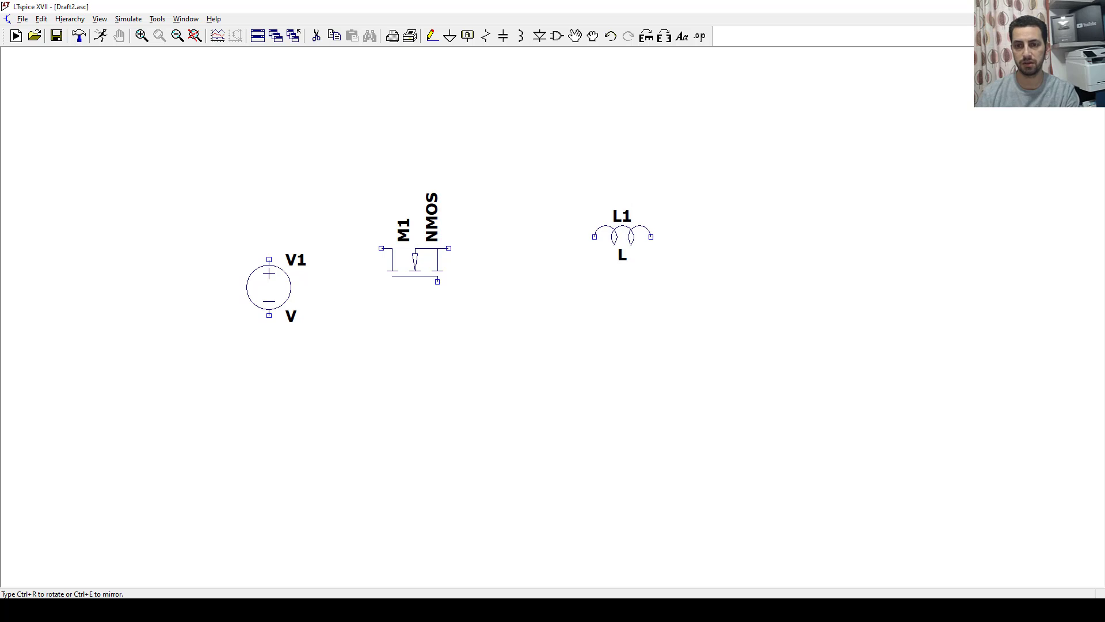
{"action": "left_click", "coordinate": [633, 247]}
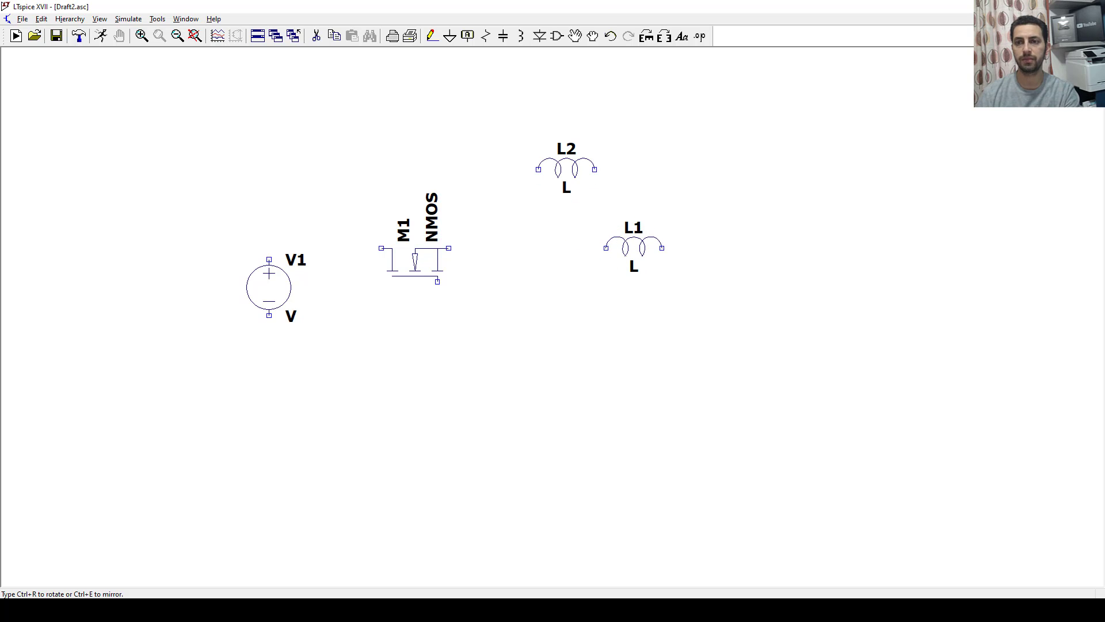
{"action": "key", "text": "Escape"}
Place a diode pointing upward, rotated 180 degrees, between transistor M1 and inductor L1, below their level.
{"action": "left_click", "coordinate": [501, 37]}
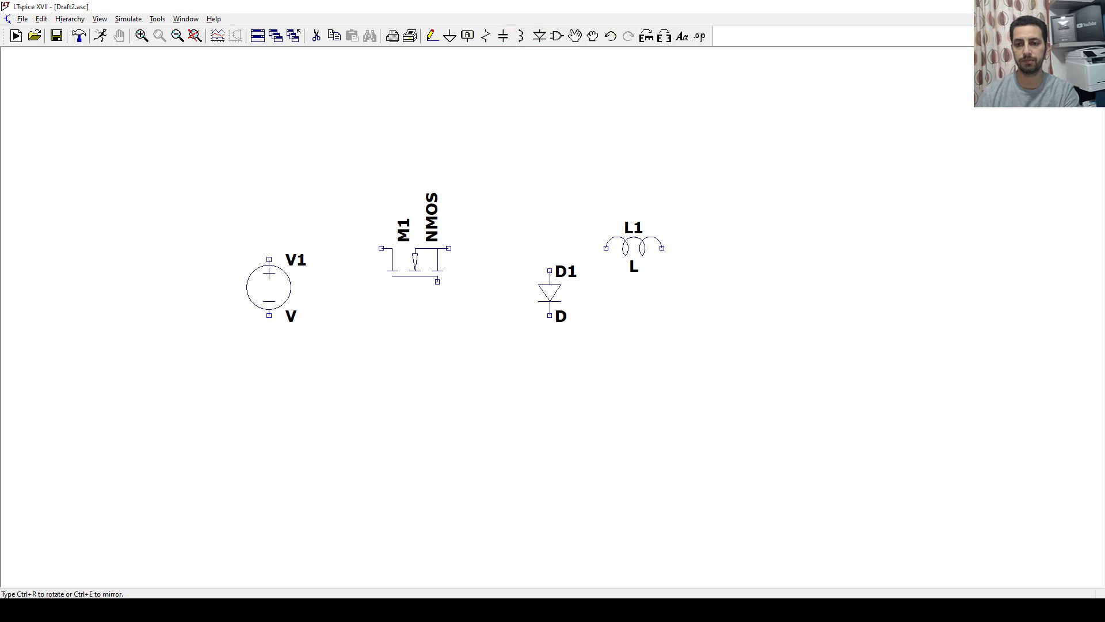
{"action": "key", "text": "ctrl+r"}
{"action": "key", "text": "ctrl+r"}
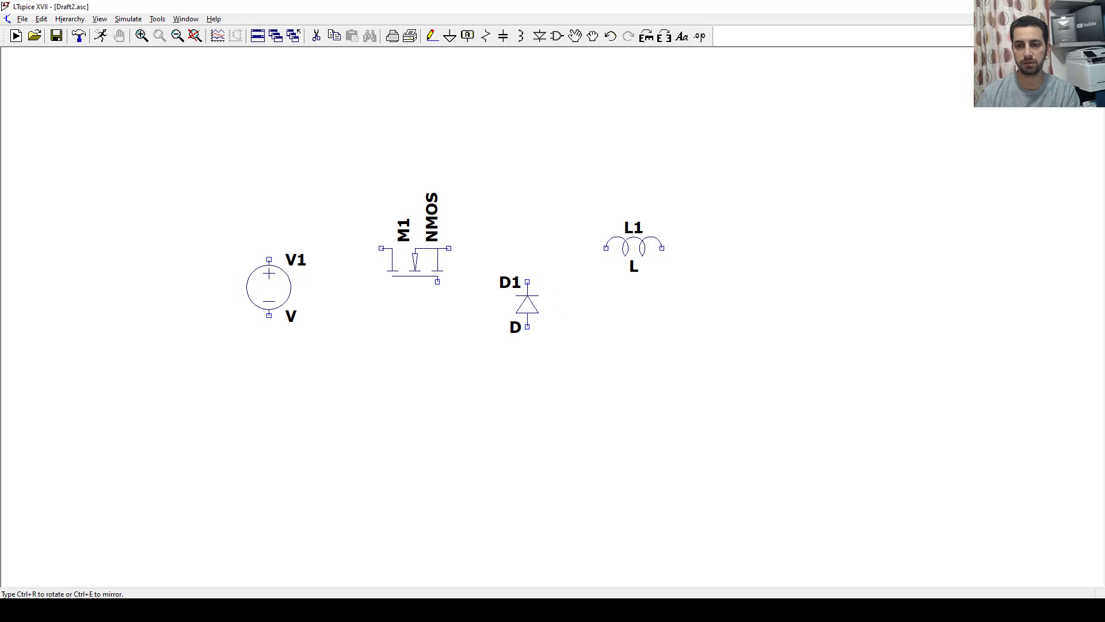
{"action": "left_click", "coordinate": [528, 304]}
{"action": "key", "text": "Escape"}
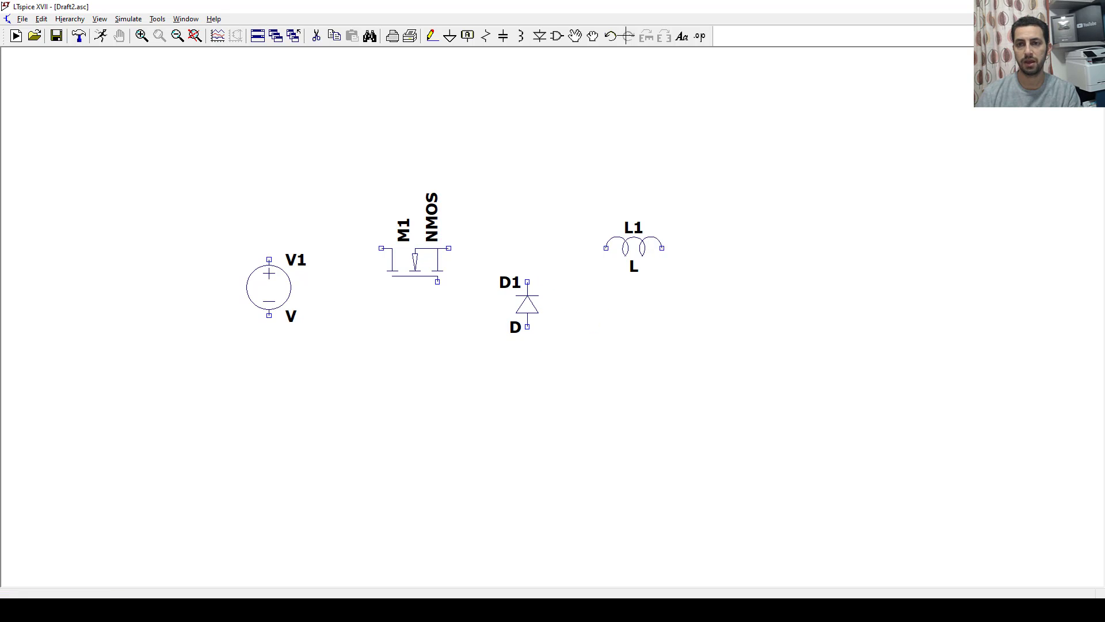
Place a vertical capacitor to the right of inductor L1 and a vertical resistor beyond the capacitor.
{"action": "left_click", "coordinate": [503, 35]}
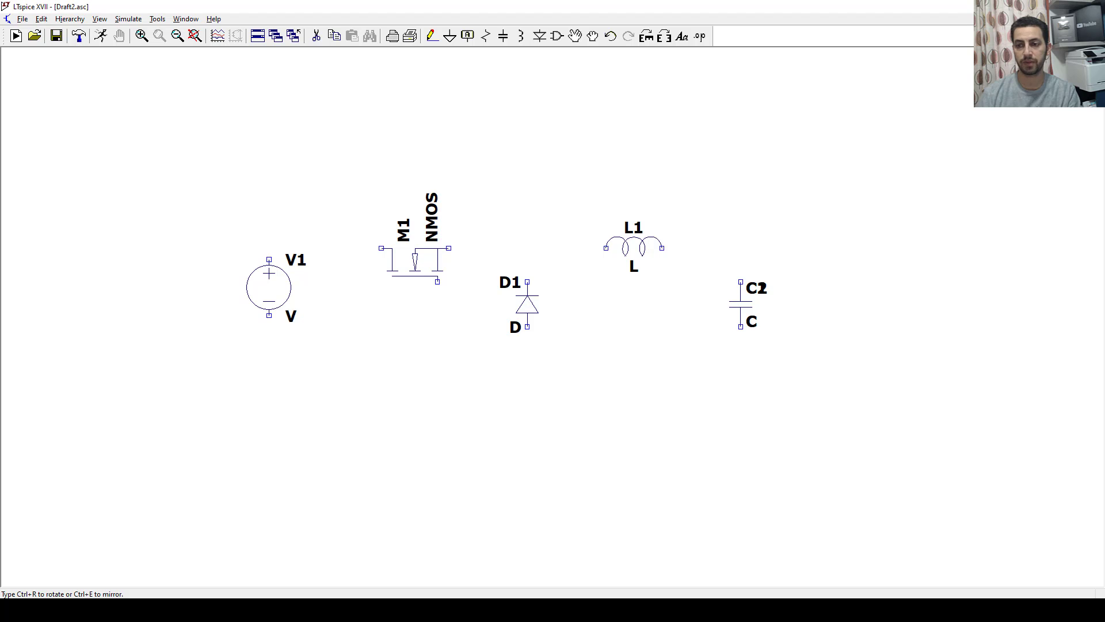
{"action": "key", "text": "Escape"}
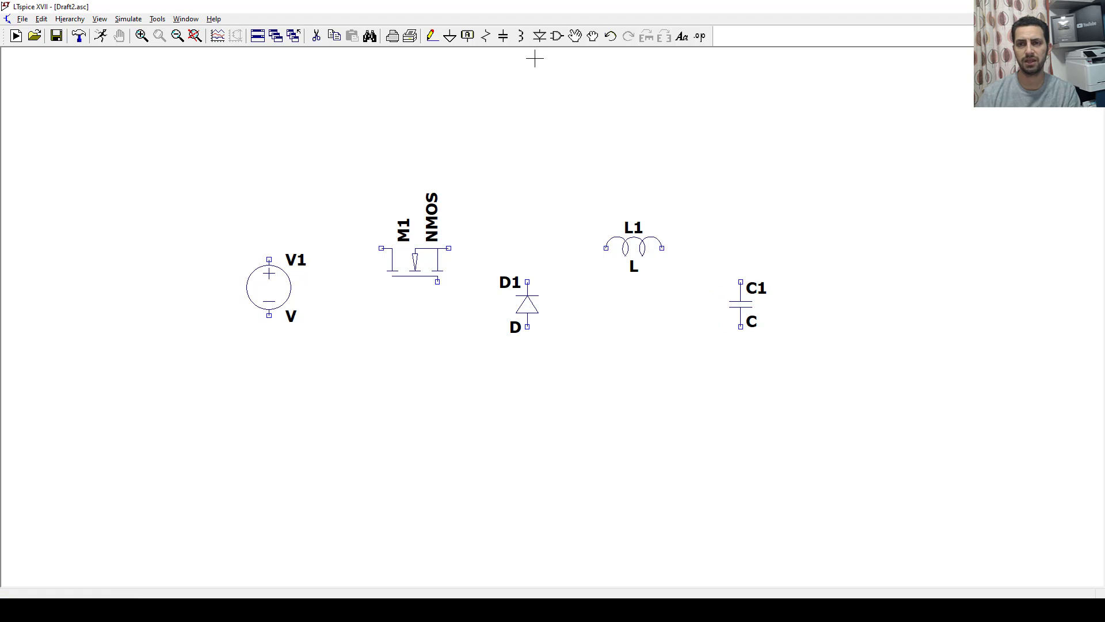
{"action": "left_click", "coordinate": [485, 36]}
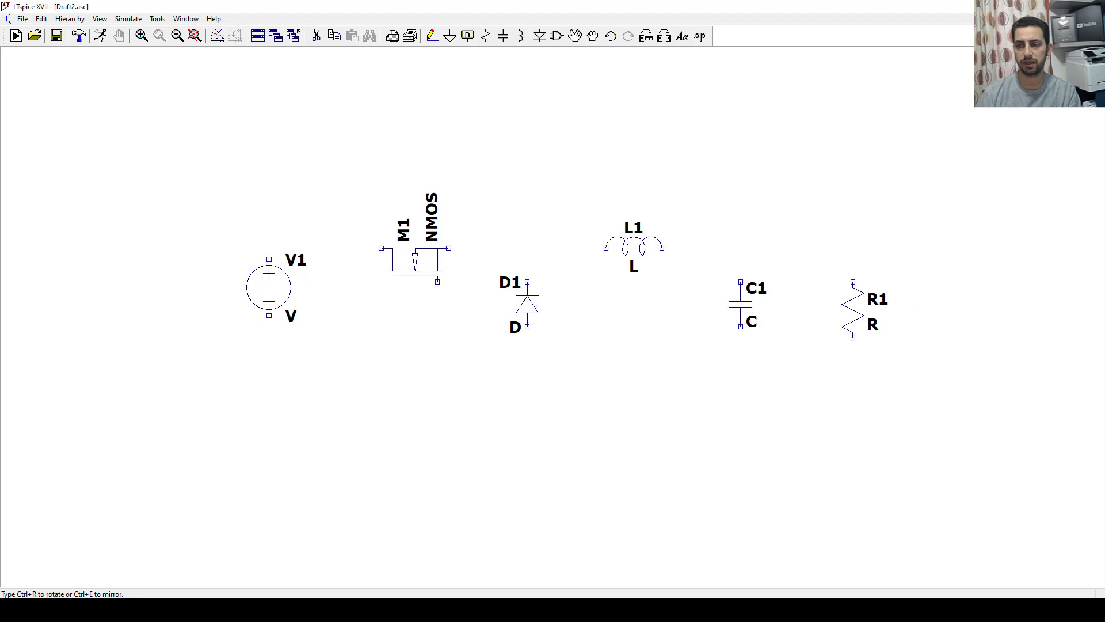
{"action": "left_click", "coordinate": [843, 273]}
{"action": "key", "text": "Escape"}
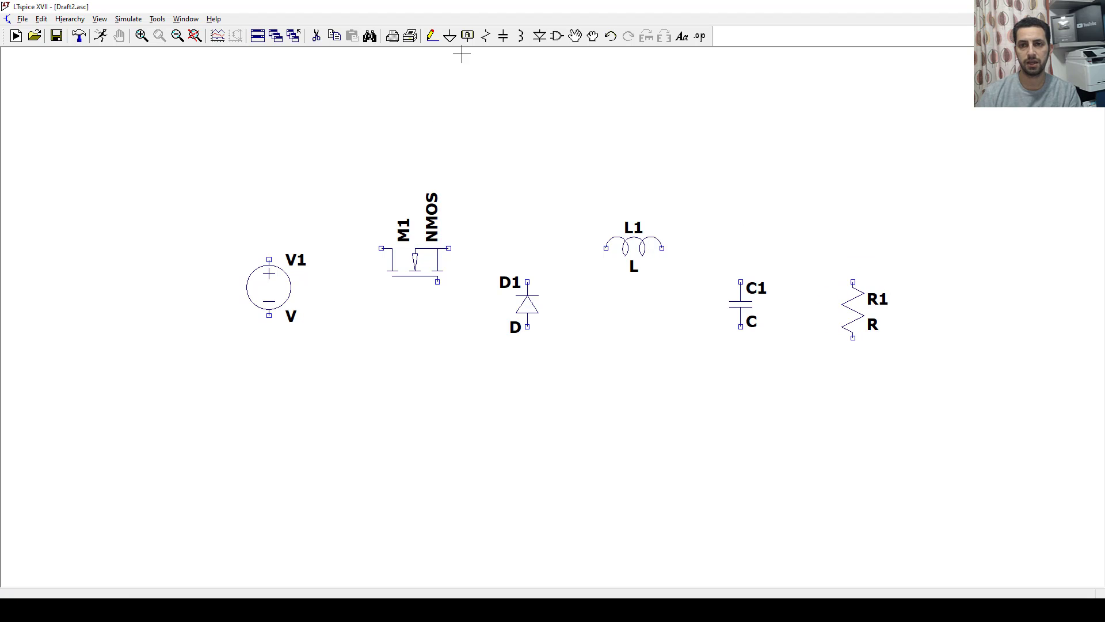
Place four ground symbols in one row, directly below the voltage source, diode, capacitor and resistor.
{"action": "left_click", "coordinate": [450, 35]}
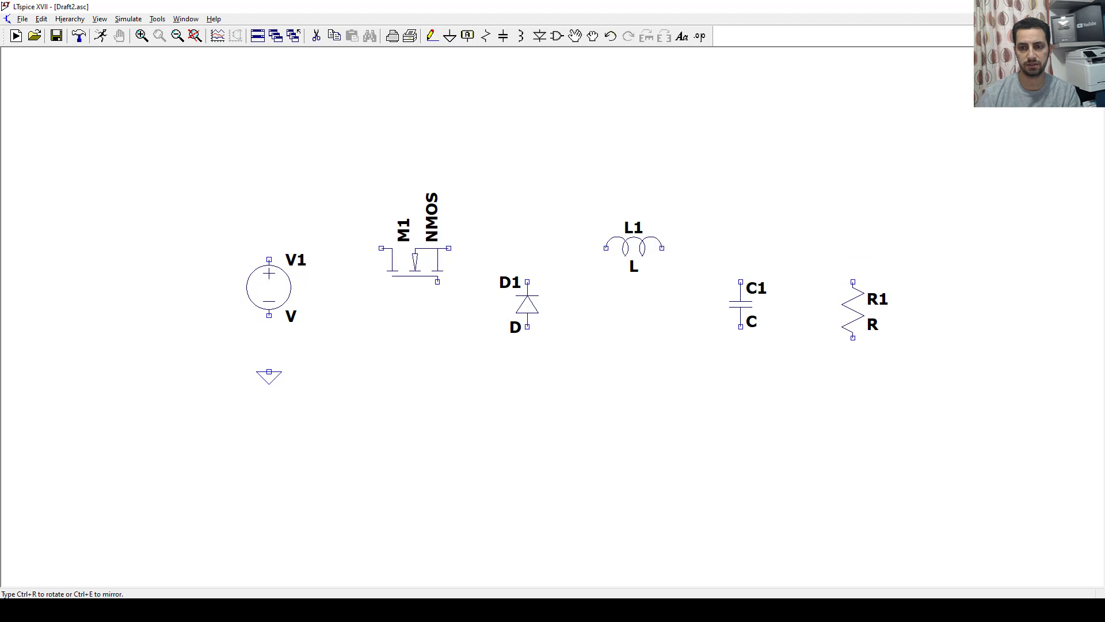
{"action": "left_click", "coordinate": [269, 372]}
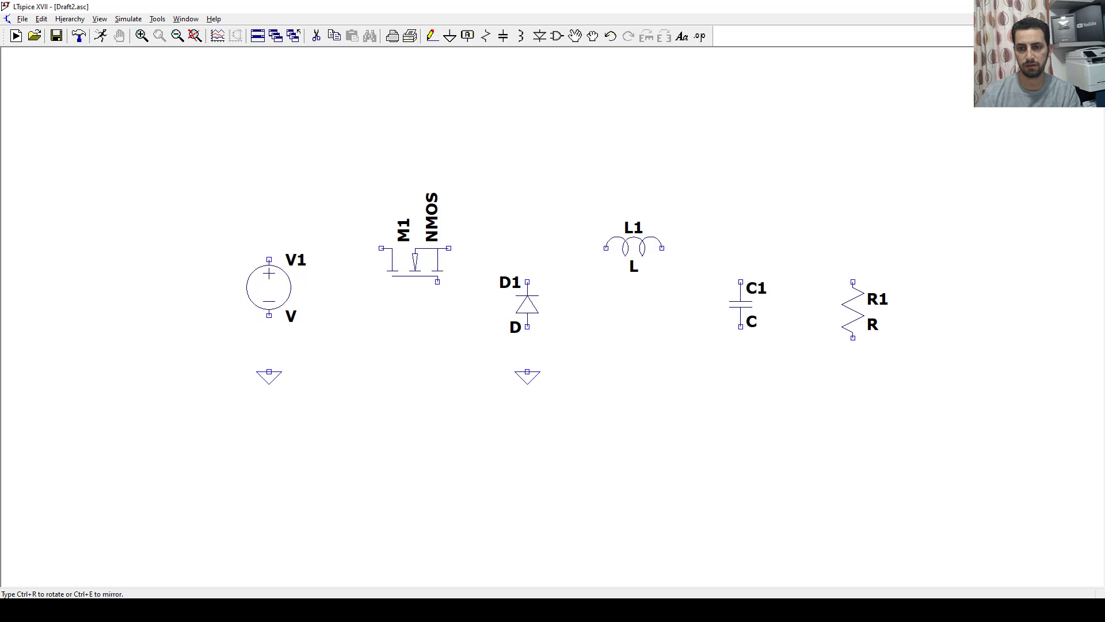
{"action": "left_click", "coordinate": [527, 373]}
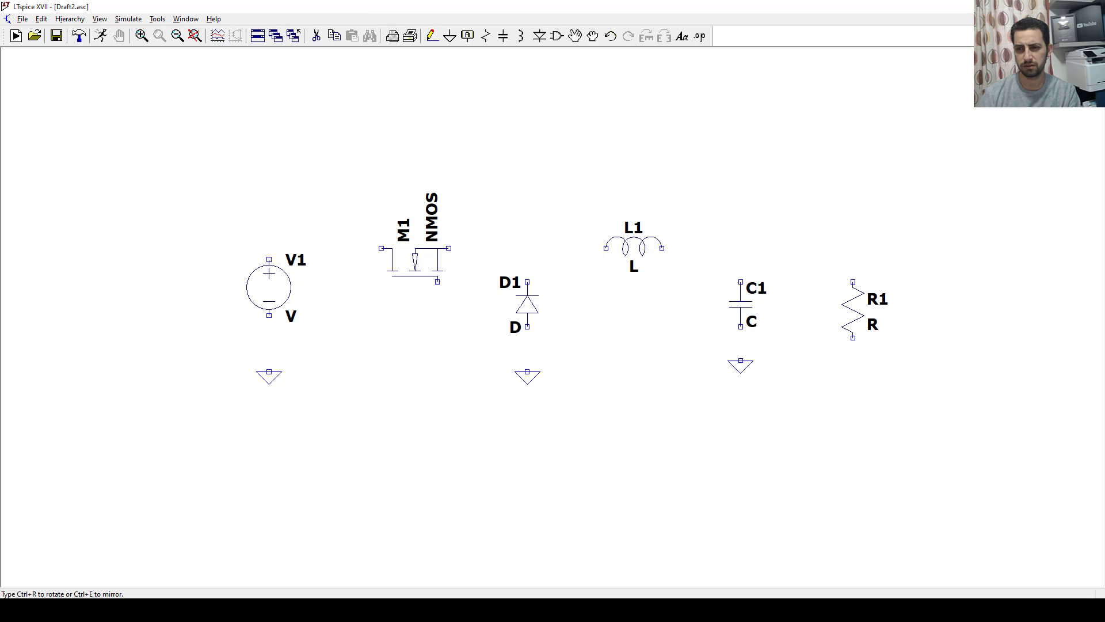
{"action": "left_click", "coordinate": [741, 373]}
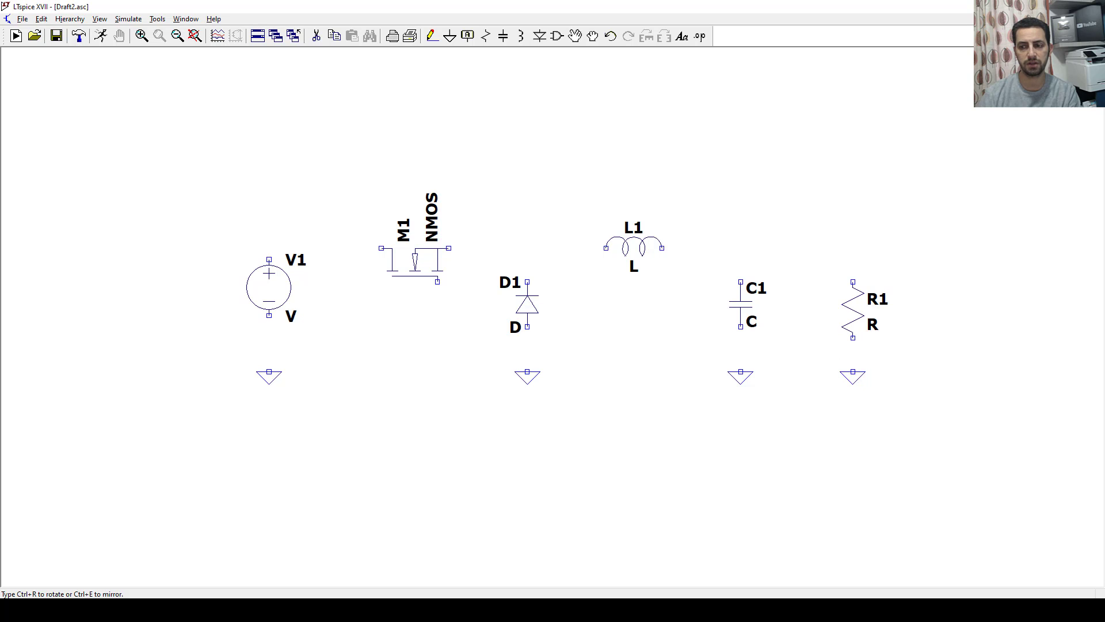
{"action": "left_click", "coordinate": [853, 373]}
Wire the outer loop from V1's ground up through V1, across M1 and L1, and down through R1 to its ground.
{"action": "left_click", "coordinate": [431, 36]}
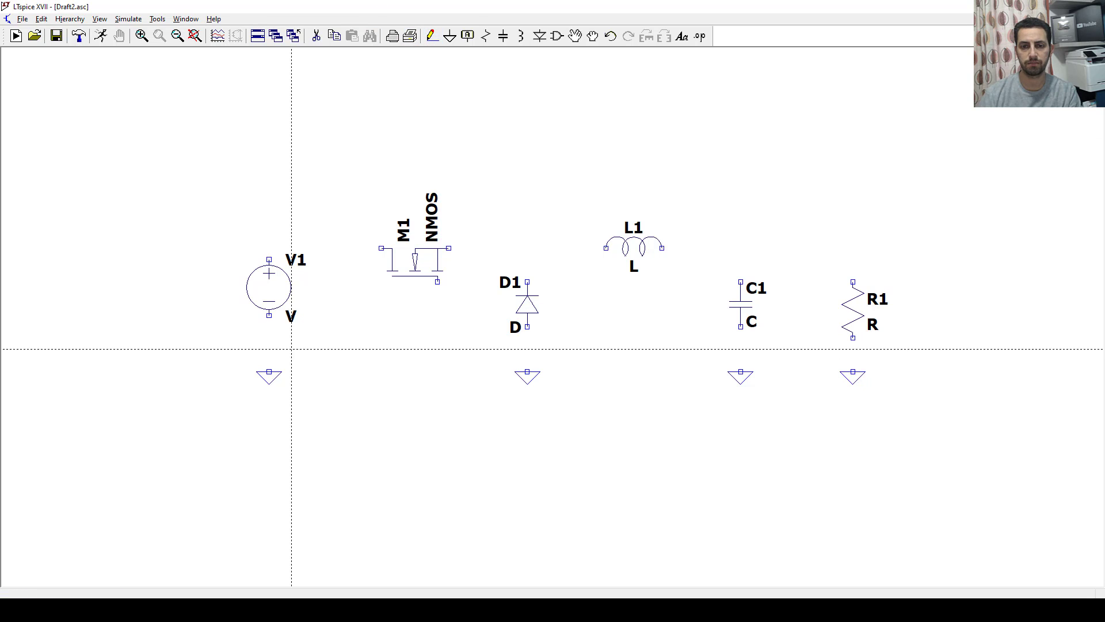
{"action": "left_click", "coordinate": [269, 372]}
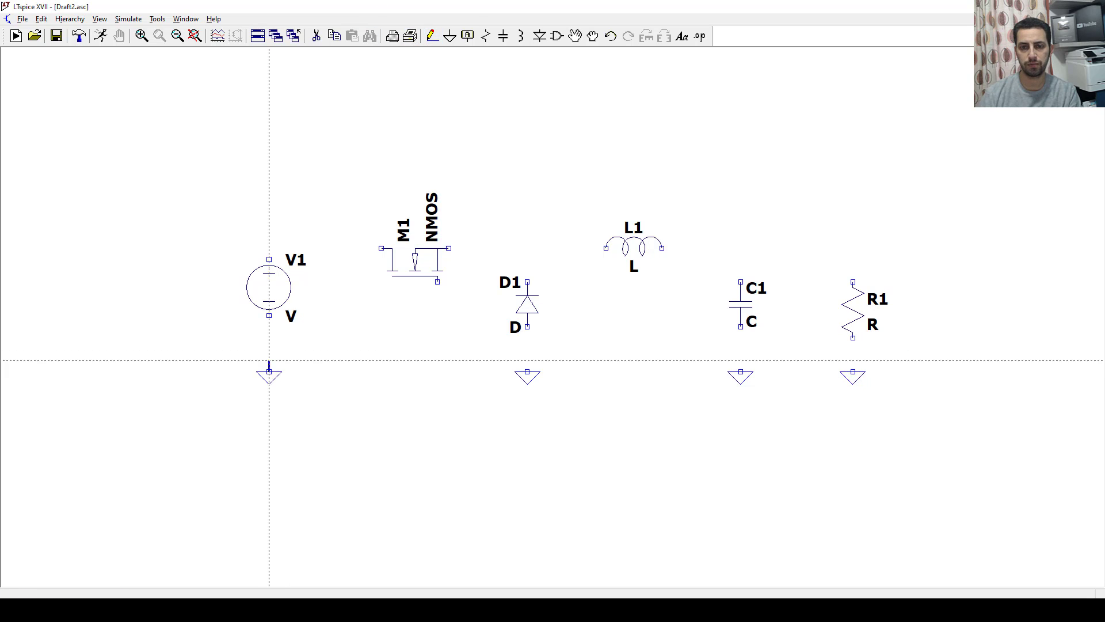
{"action": "left_click", "coordinate": [269, 249]}
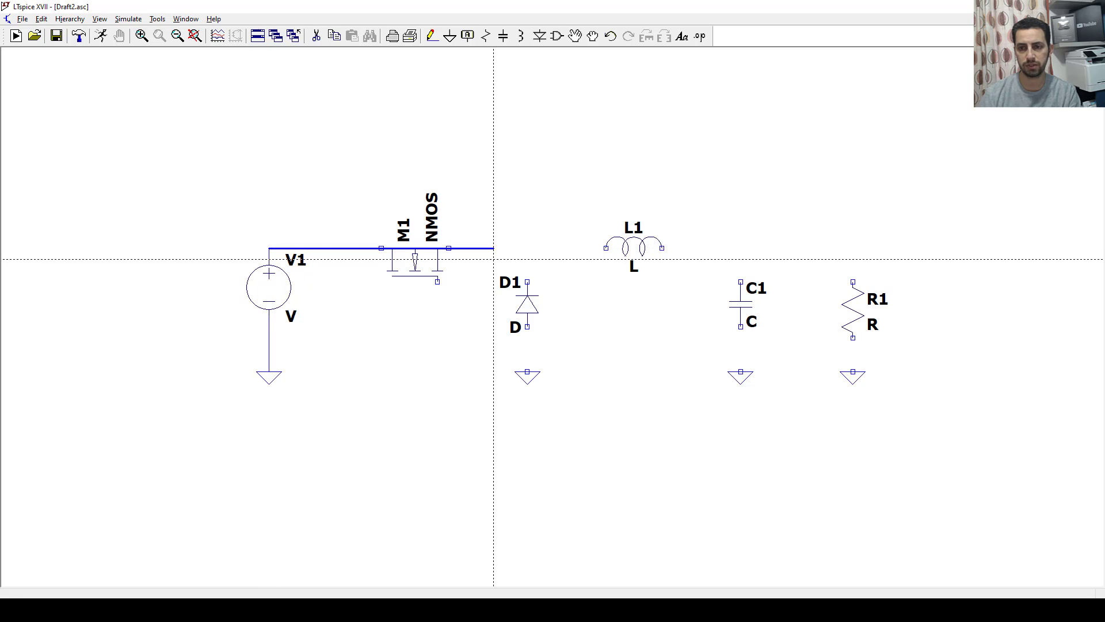
{"action": "left_click", "coordinate": [852, 237]}
{"action": "left_click", "coordinate": [853, 372]}
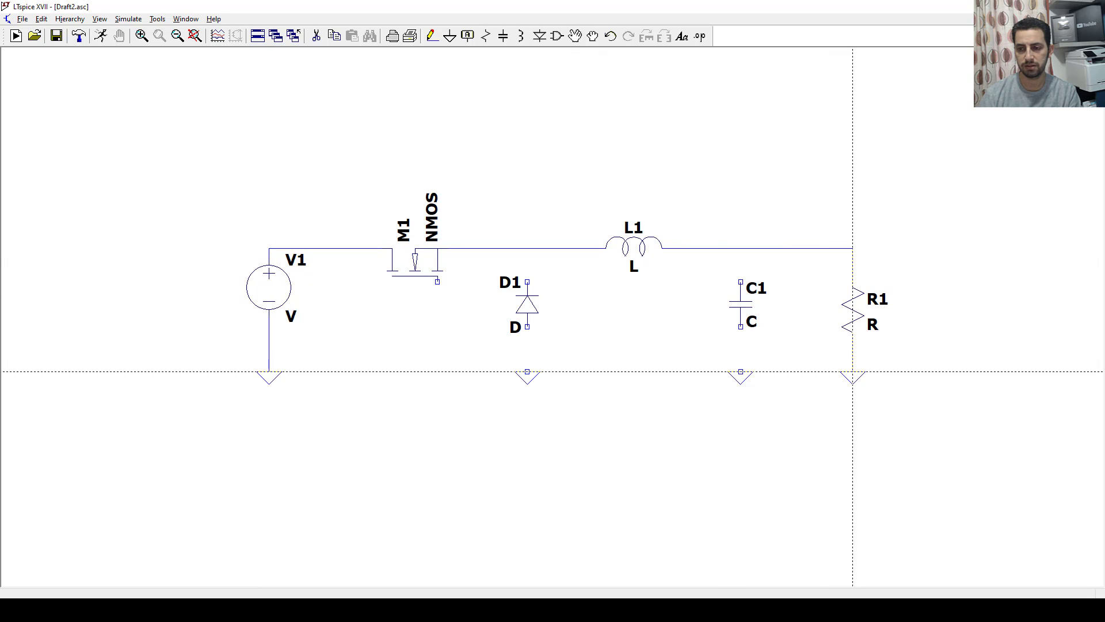
Wire capacitor C1 and diode D1 vertically between their ground symbols and the upper horizontal wire.
{"action": "left_click", "coordinate": [740, 372]}
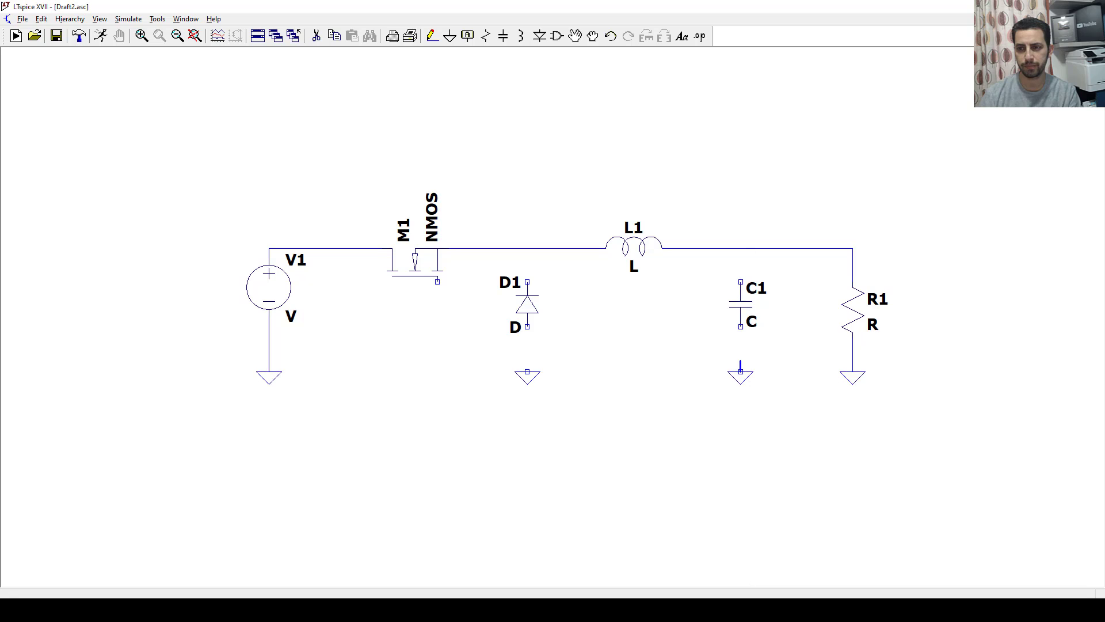
{"action": "left_click", "coordinate": [741, 248]}
{"action": "left_click", "coordinate": [527, 372]}
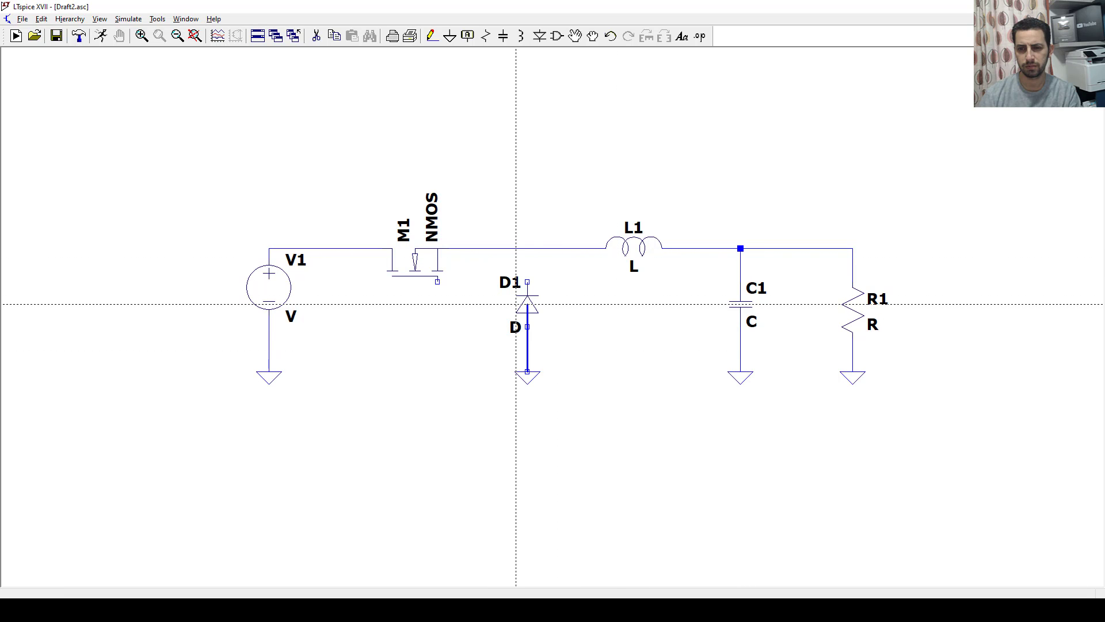
{"action": "left_click", "coordinate": [527, 248]}
{"action": "key", "text": "Escape"}
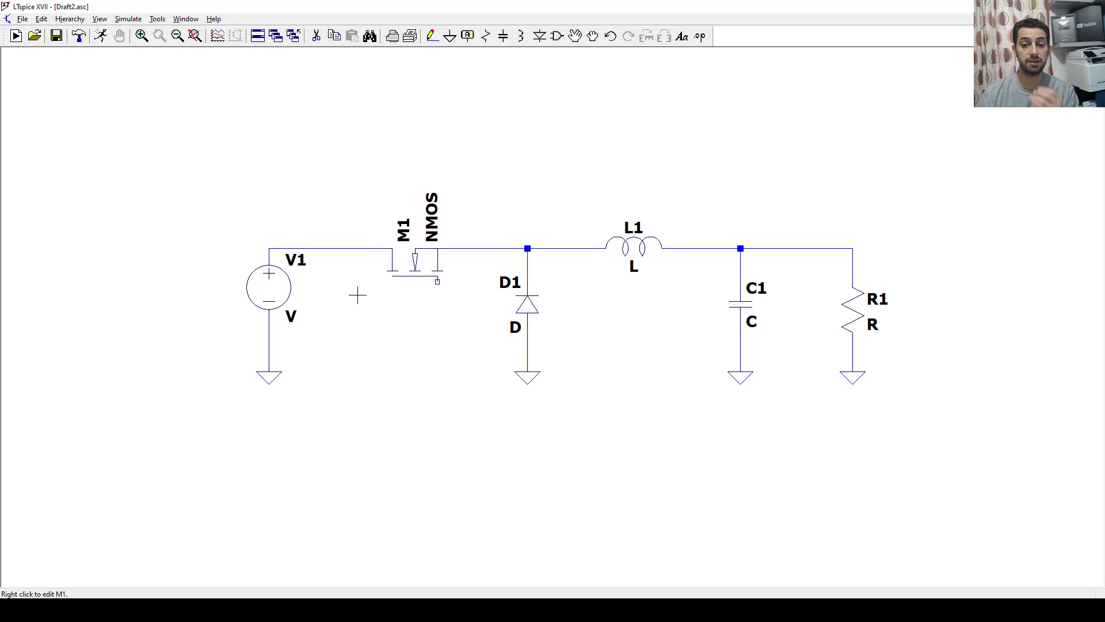
Set voltage source V1 to 50 V DC and the inductance of L1 to 1m.
{"action": "right_click", "coordinate": [266, 291]}
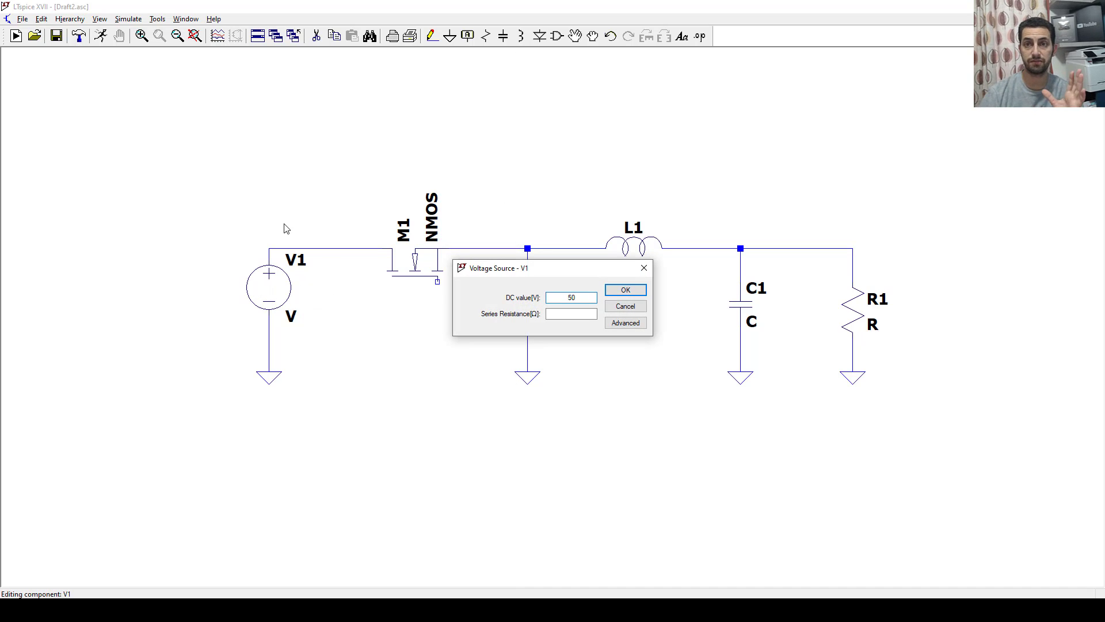
{"action": "key", "text": "Return"}
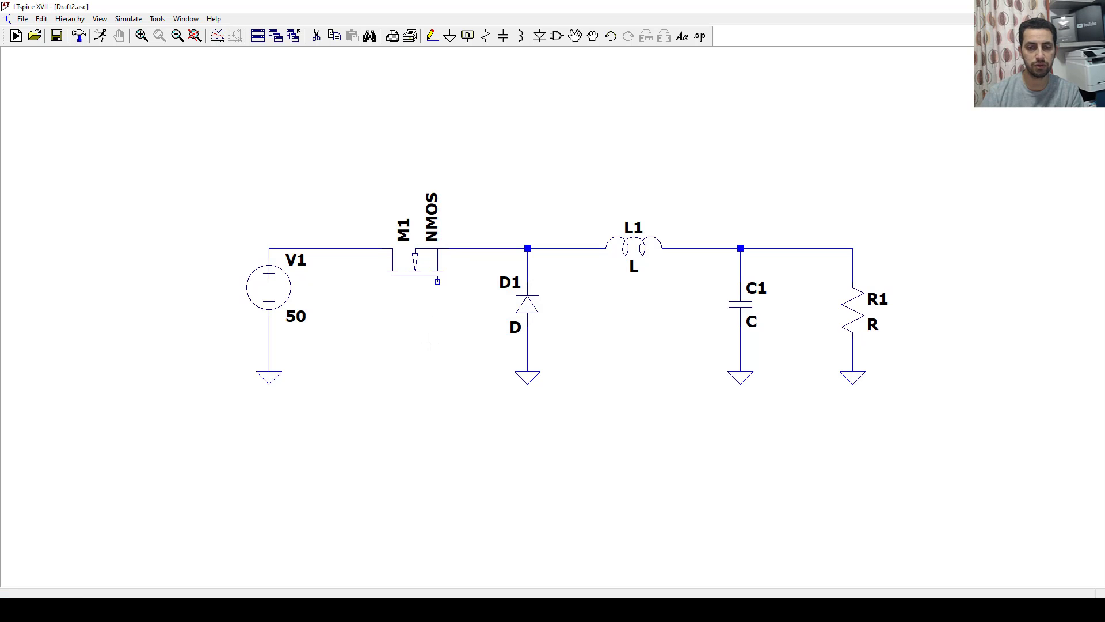
{"action": "right_click", "coordinate": [640, 247]}
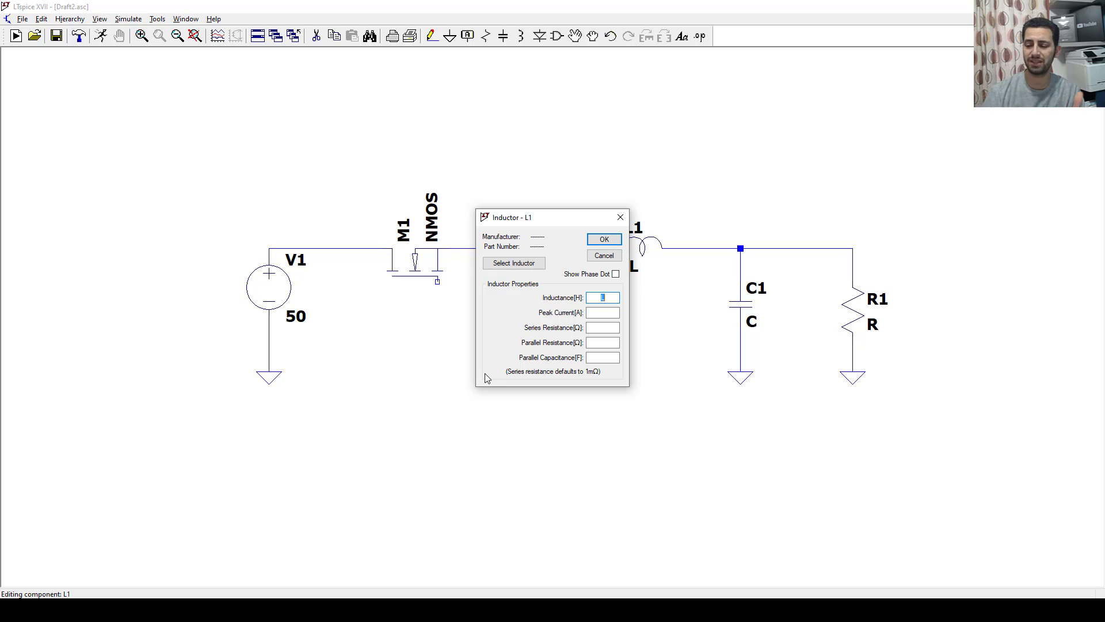
{"action": "type", "text": "1m"}
{"action": "key", "text": "Return"}
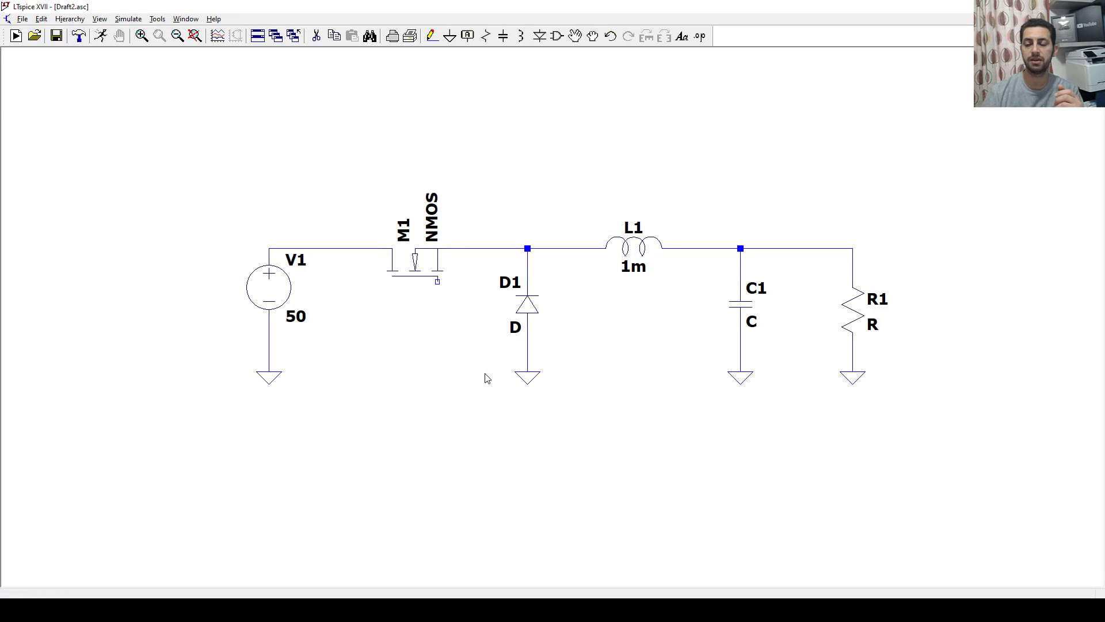
Set the capacitance of C1 to 100u and the resistance of R1 to 100.
{"action": "right_click", "coordinate": [743, 305]}
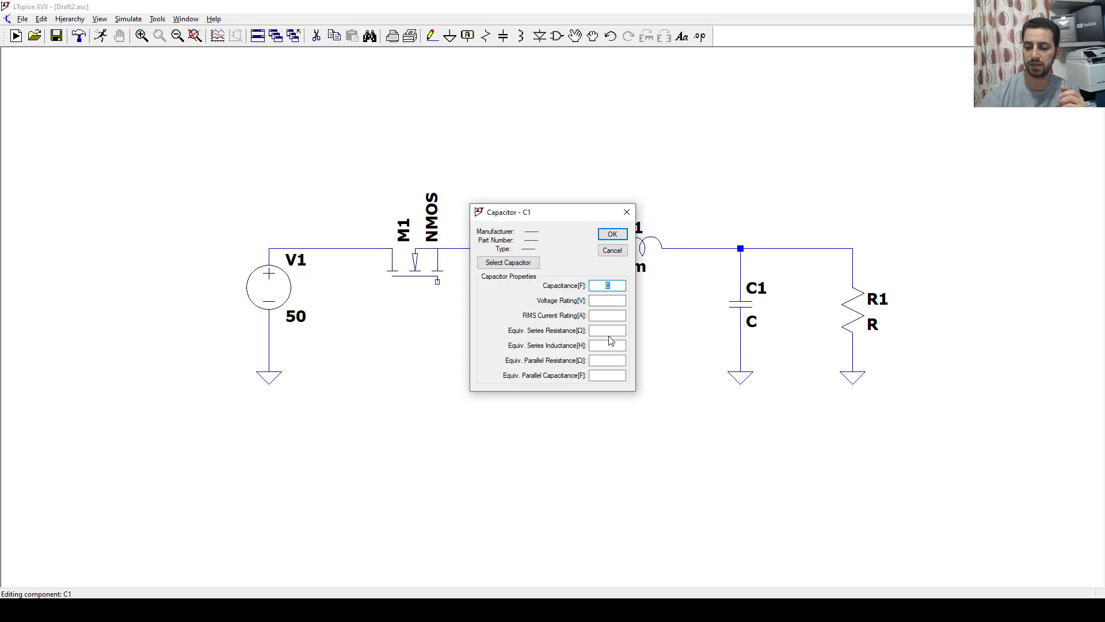
{"action": "type", "text": "100u"}
{"action": "key", "text": "Return"}
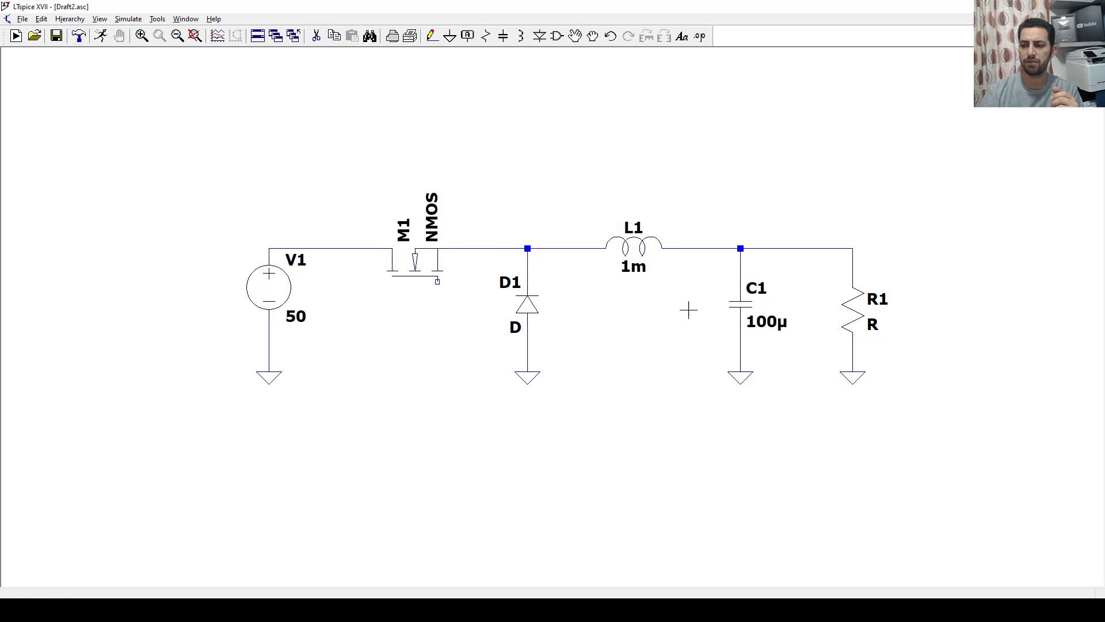
{"action": "right_click", "coordinate": [856, 309]}
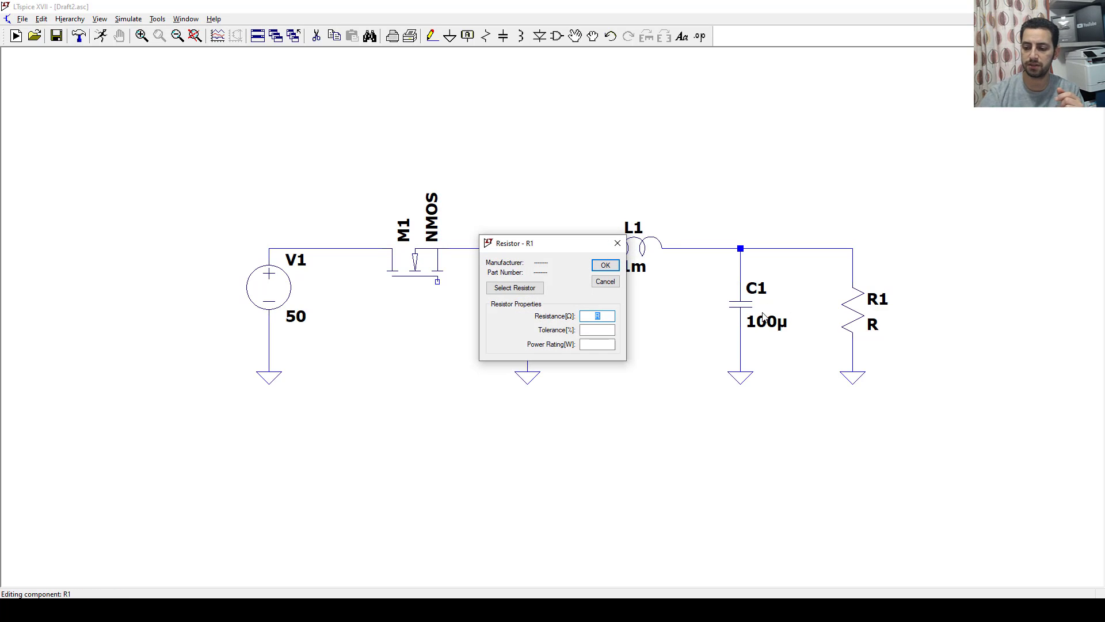
{"action": "key", "text": "Return"}
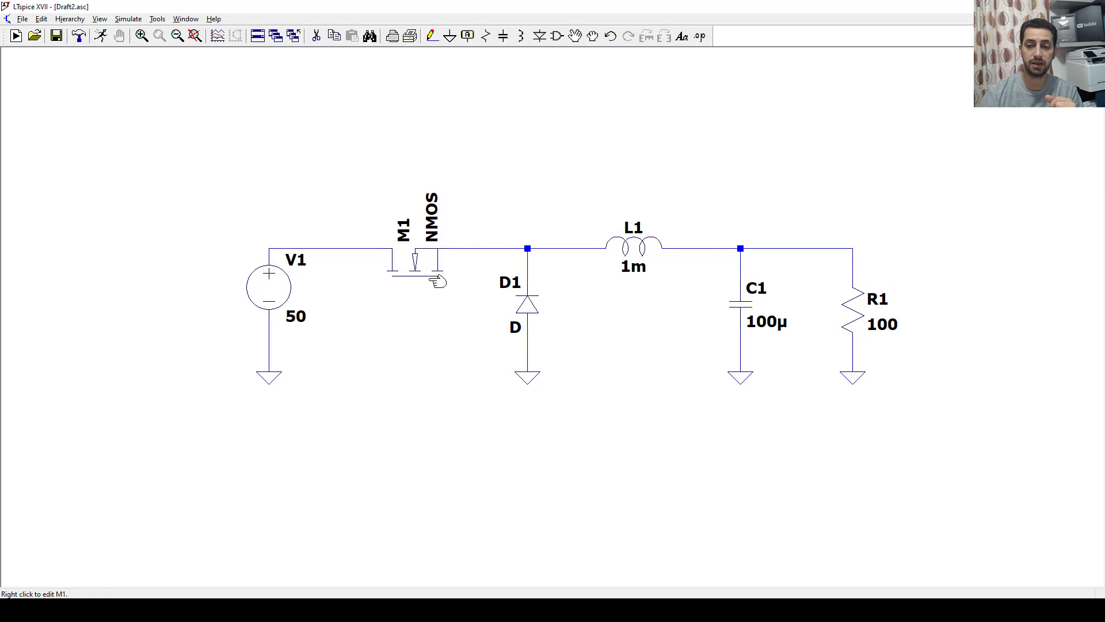
Assign the International Rectifier IRF1407 model from the MOSFET library to transistor M1.
{"action": "right_click", "coordinate": [413, 258]}
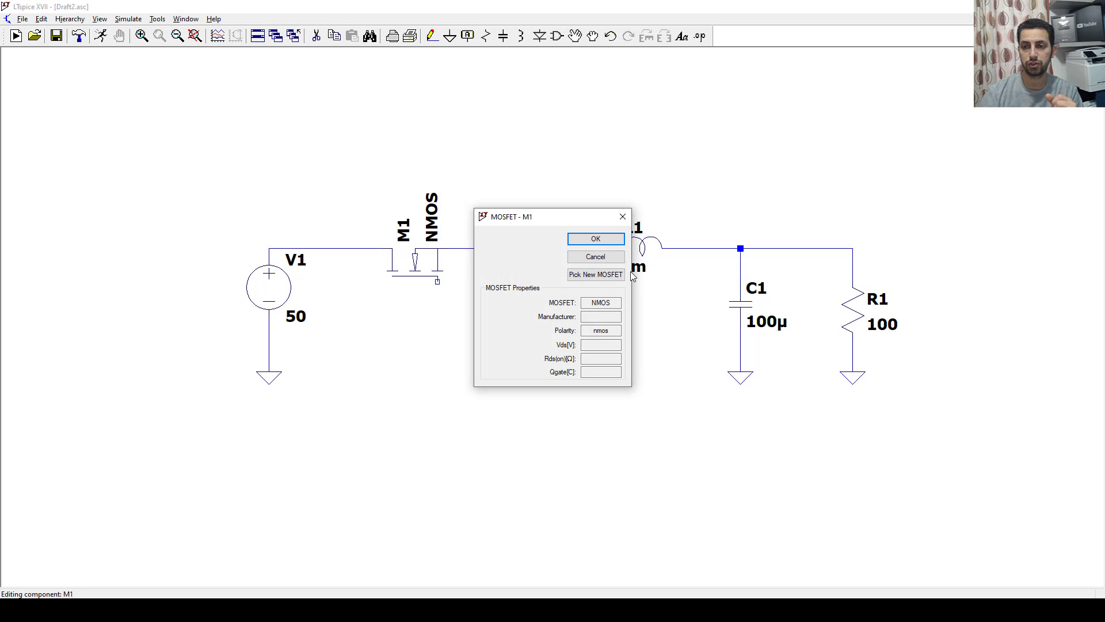
{"action": "left_click", "coordinate": [594, 275]}
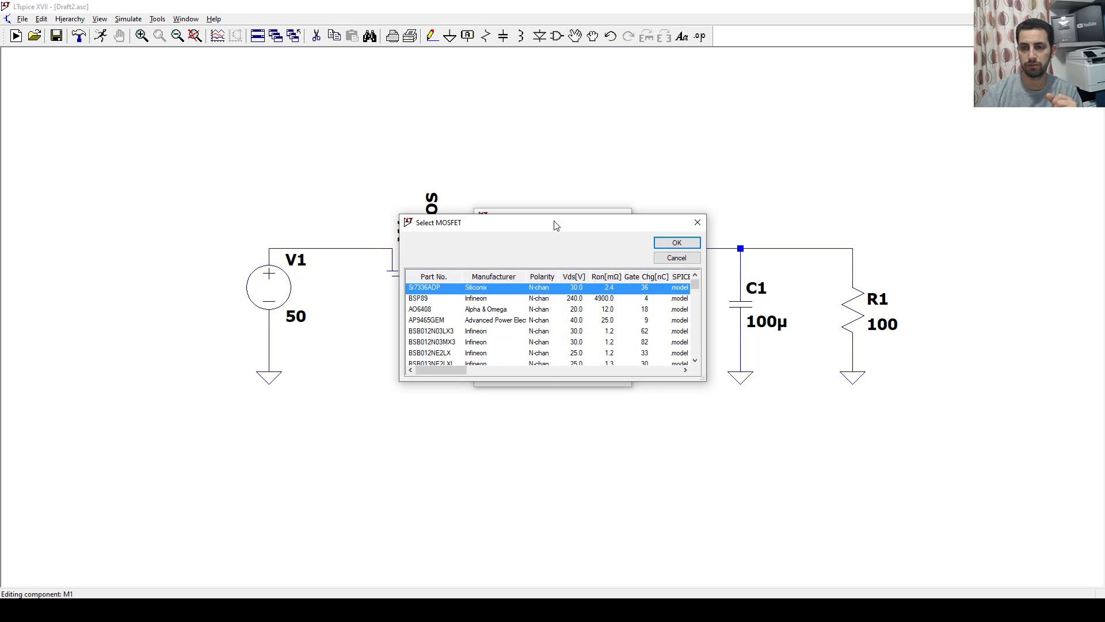
{"action": "left_click_drag", "start_coordinate": [556, 225], "coordinate": [470, 136]}
{"action": "left_click_drag", "start_coordinate": [641, 302], "coordinate": [994, 459]}
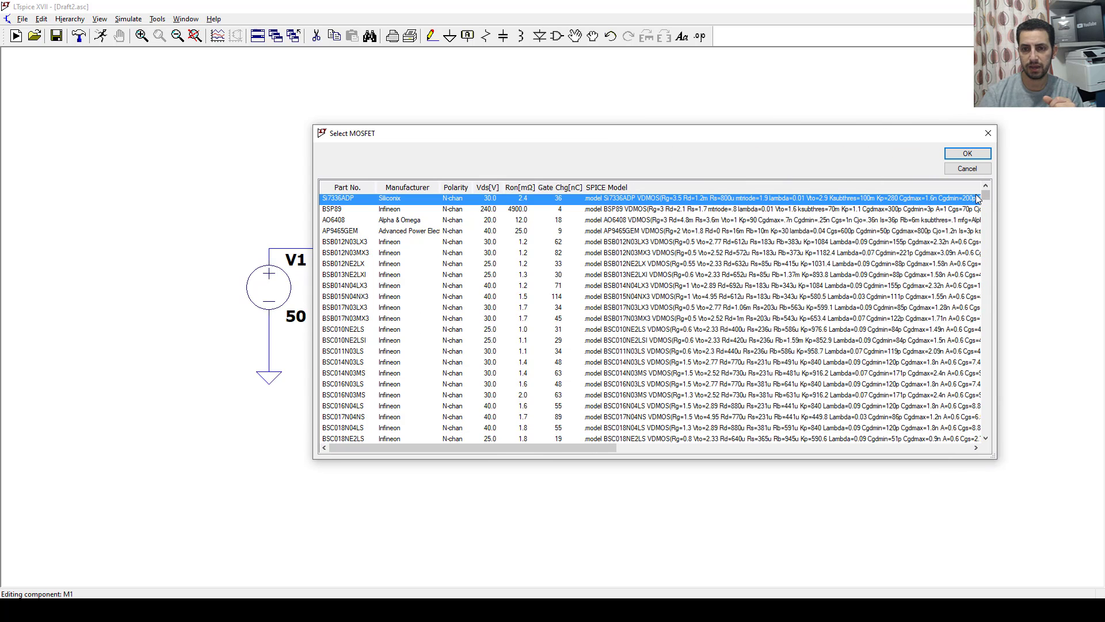
{"action": "left_click", "coordinate": [344, 188]}
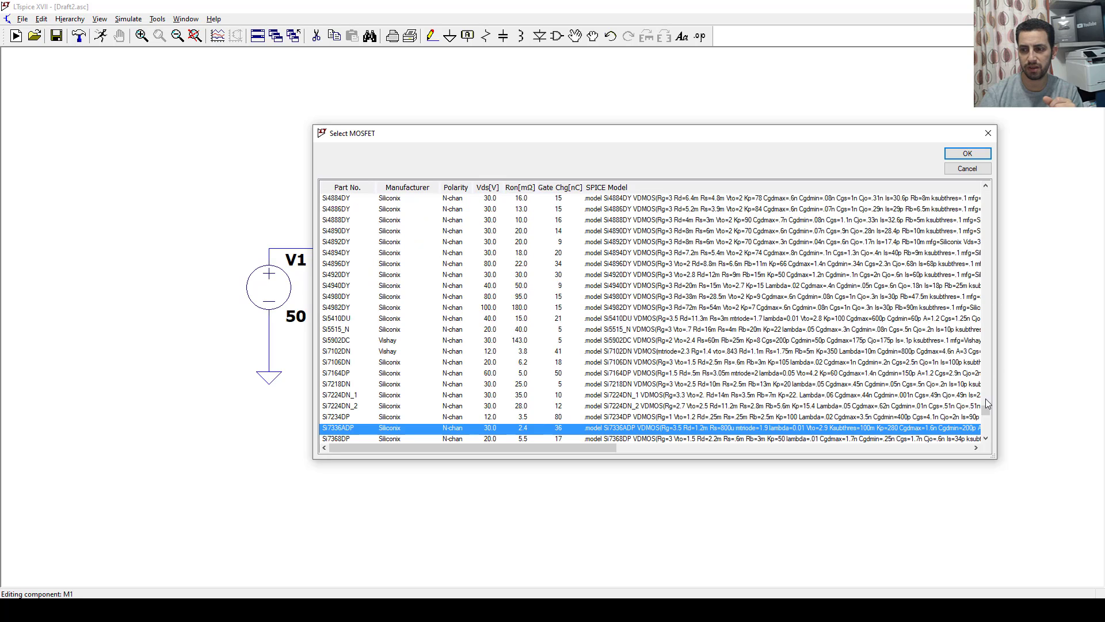
{"action": "left_click_drag", "start_coordinate": [987, 410], "coordinate": [987, 330]}
{"action": "left_click", "coordinate": [352, 265]}
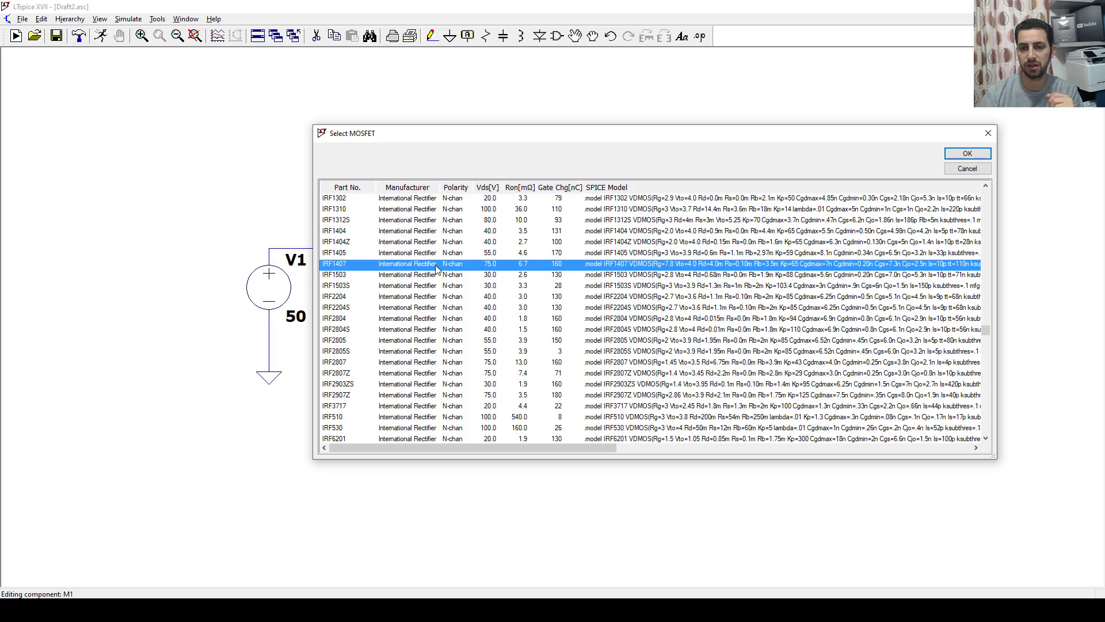
{"action": "left_click", "coordinate": [967, 154]}
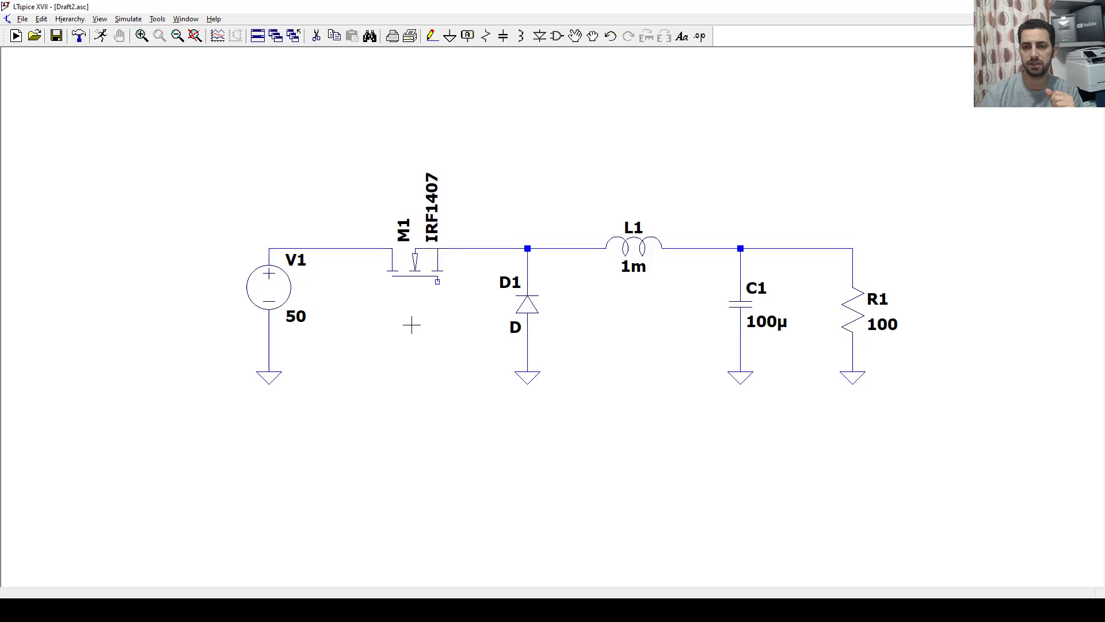
Assign the 100 V, 10 A OnSemi Schottky model MBR20100CT from the diode library to D1.
{"action": "right_click", "coordinate": [537, 307]}
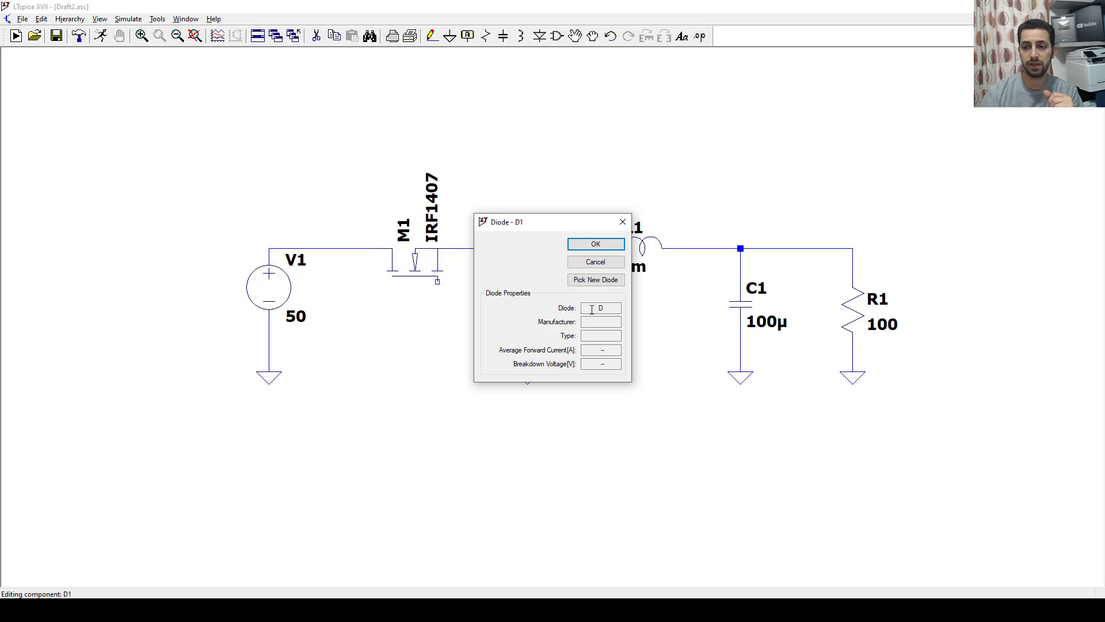
{"action": "left_click", "coordinate": [606, 282]}
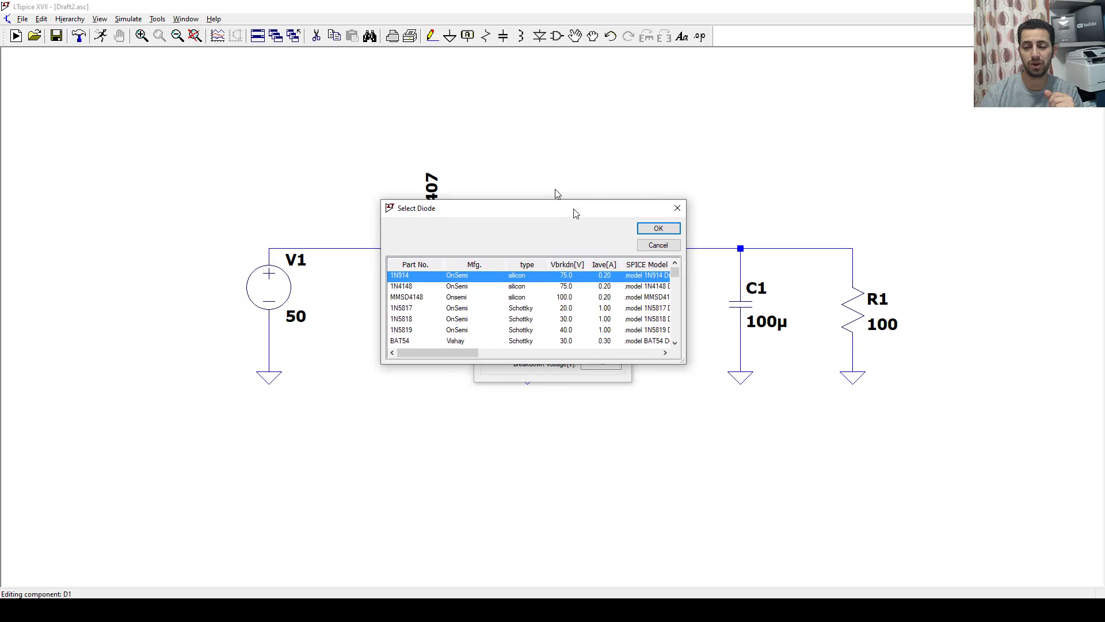
{"action": "left_click_drag", "start_coordinate": [635, 301], "coordinate": [983, 451]}
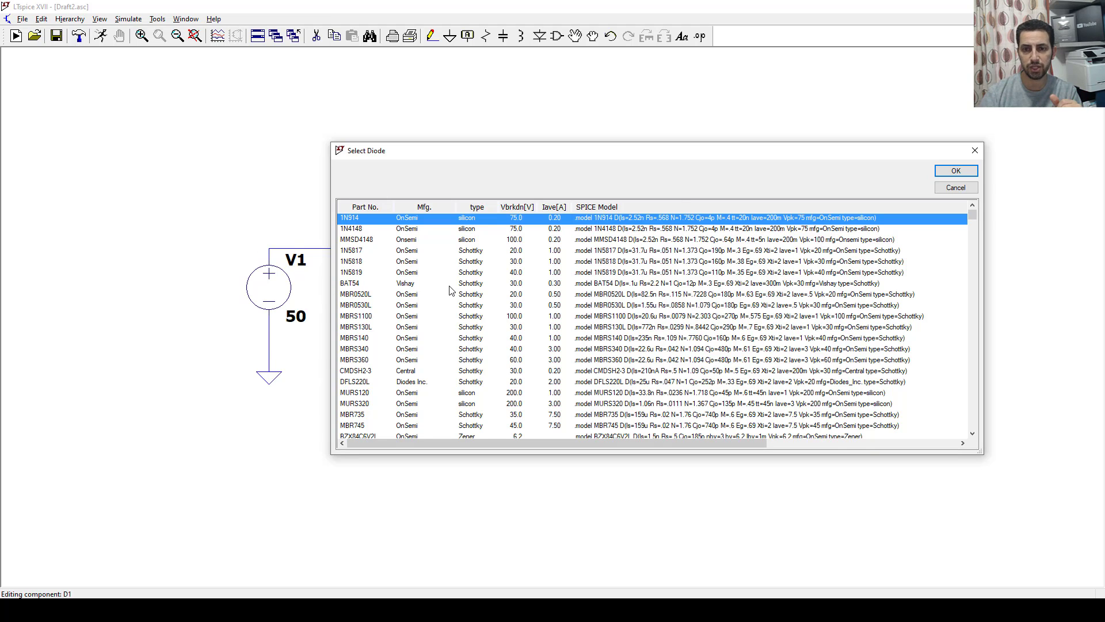
{"action": "left_click", "coordinate": [349, 207]}
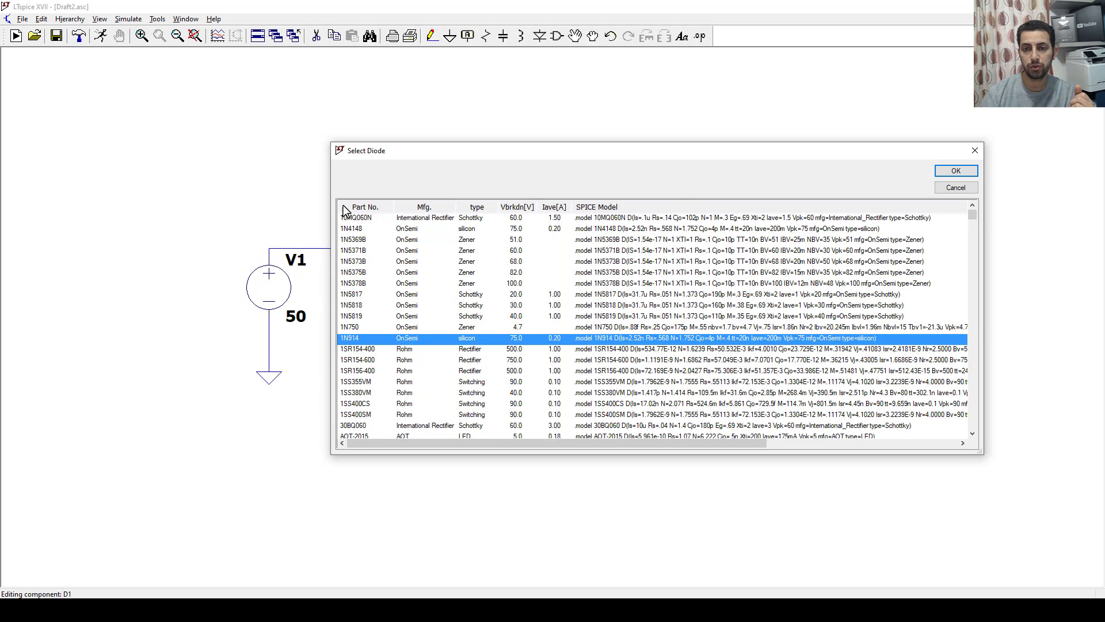
{"action": "left_click", "coordinate": [514, 208]}
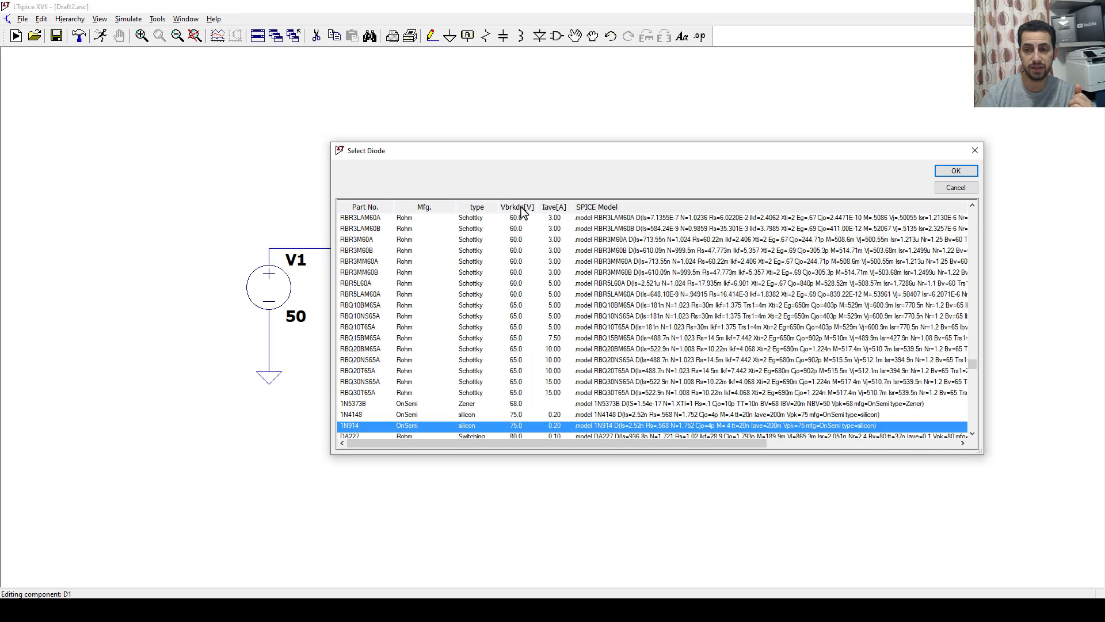
{"action": "left_click", "coordinate": [554, 208]}
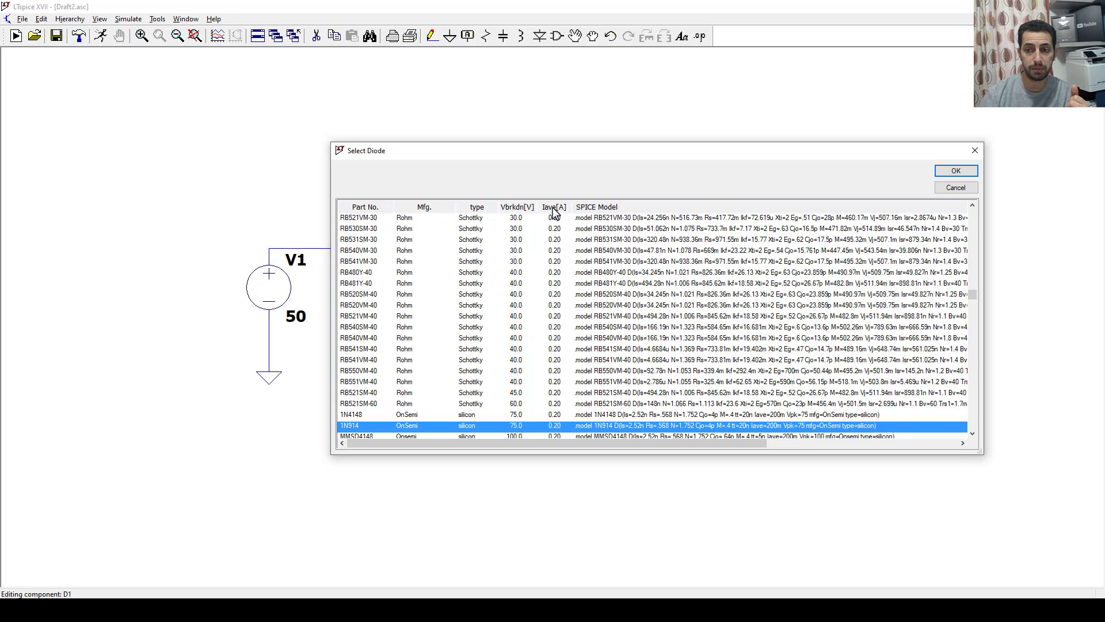
{"action": "left_click_drag", "start_coordinate": [975, 294], "coordinate": [982, 389]}
{"action": "scroll", "coordinate": [403, 270], "scroll_direction": "down", "scroll_amount": 8}
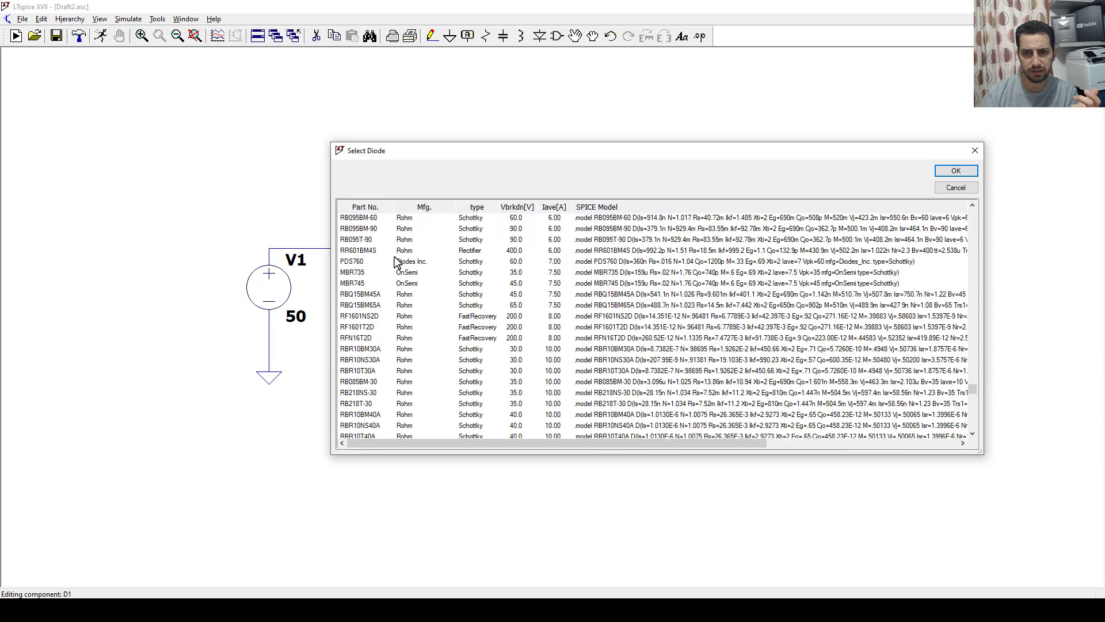
{"action": "left_click", "coordinate": [353, 318]}
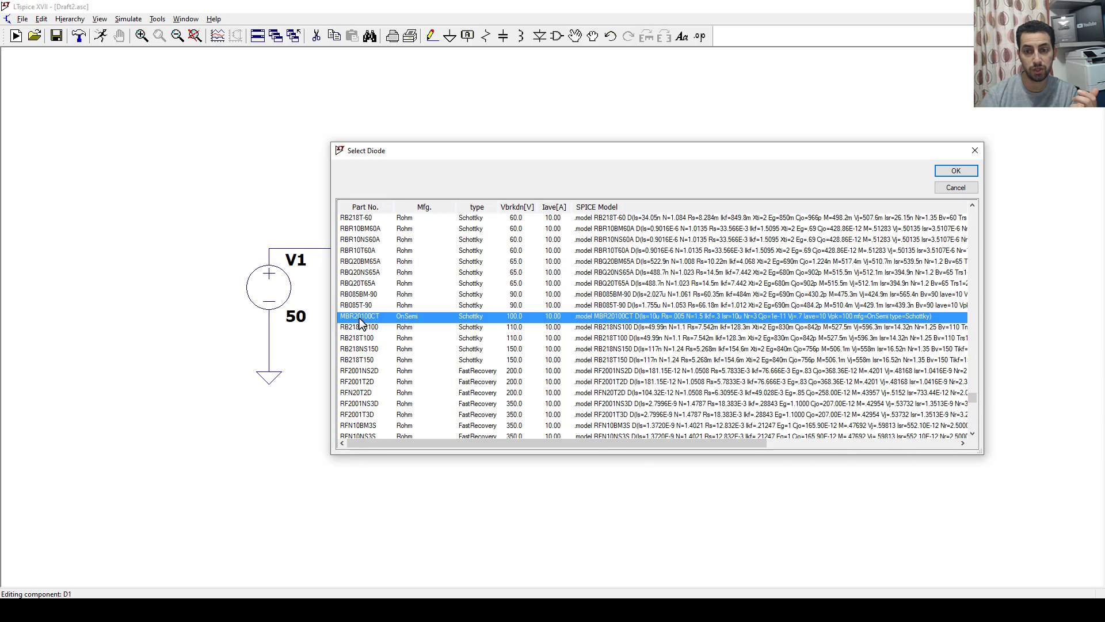
{"action": "left_click", "coordinate": [952, 171]}
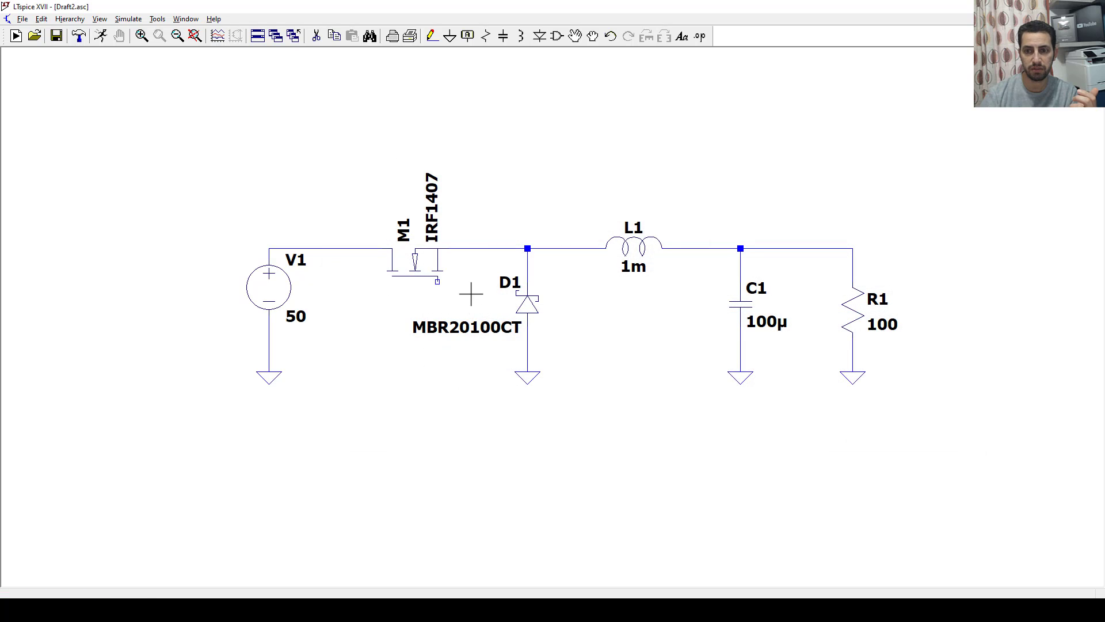
Shift V1, its ground and M1 together horizontally away from diode D1, keeping the wires attached.
{"action": "left_click", "coordinate": [593, 36]}
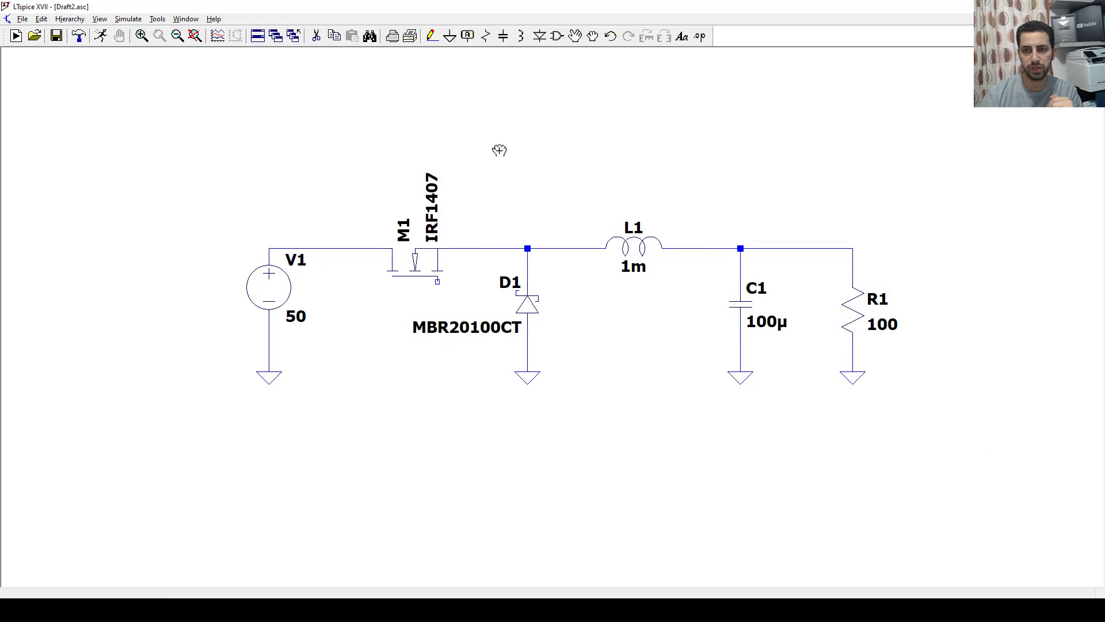
{"action": "left_click_drag", "start_coordinate": [485, 143], "coordinate": [195, 426]}
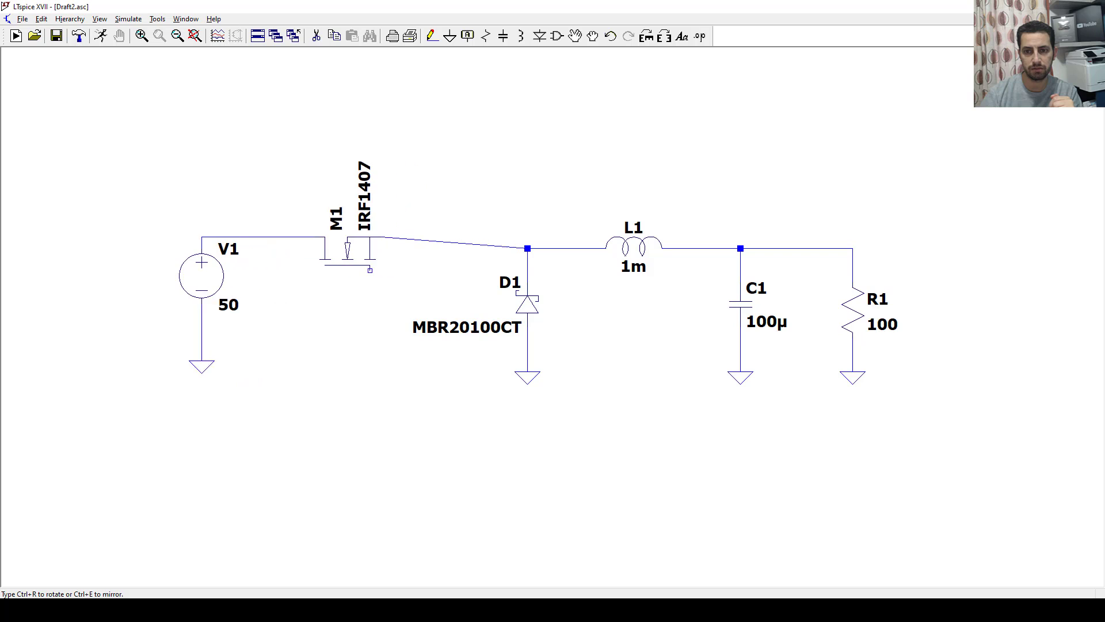
{"action": "left_click", "coordinate": [242, 282]}
{"action": "right_click", "coordinate": [249, 155]}
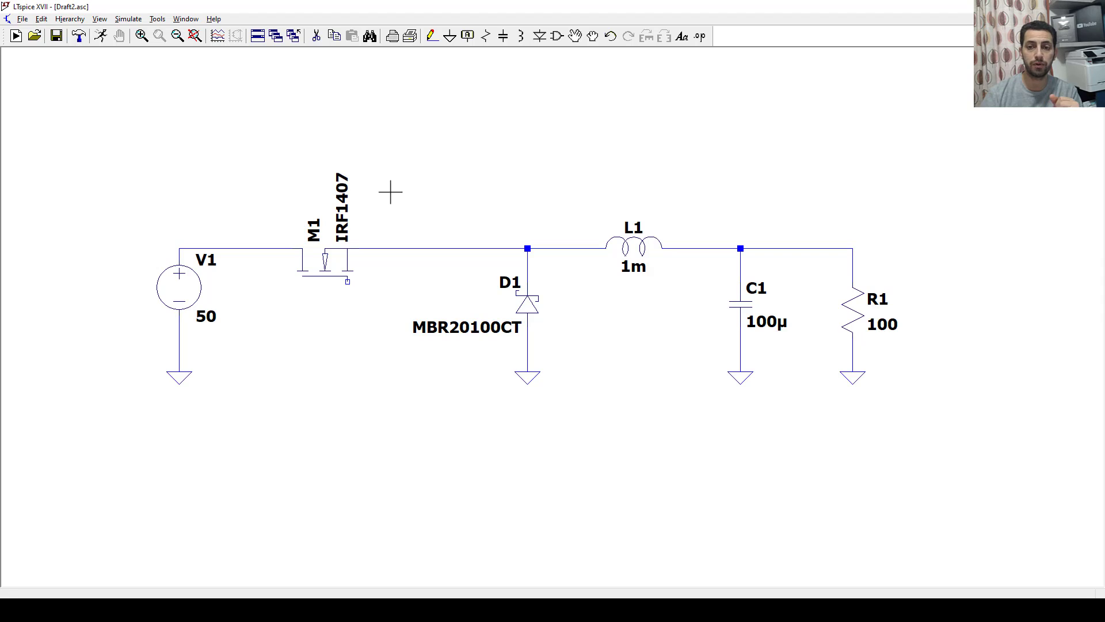
Duplicate voltage source V1, rotate the copy to horizontal and place it just below M1's gate with the positive terminal under the gate.
{"action": "left_click", "coordinate": [334, 36]}
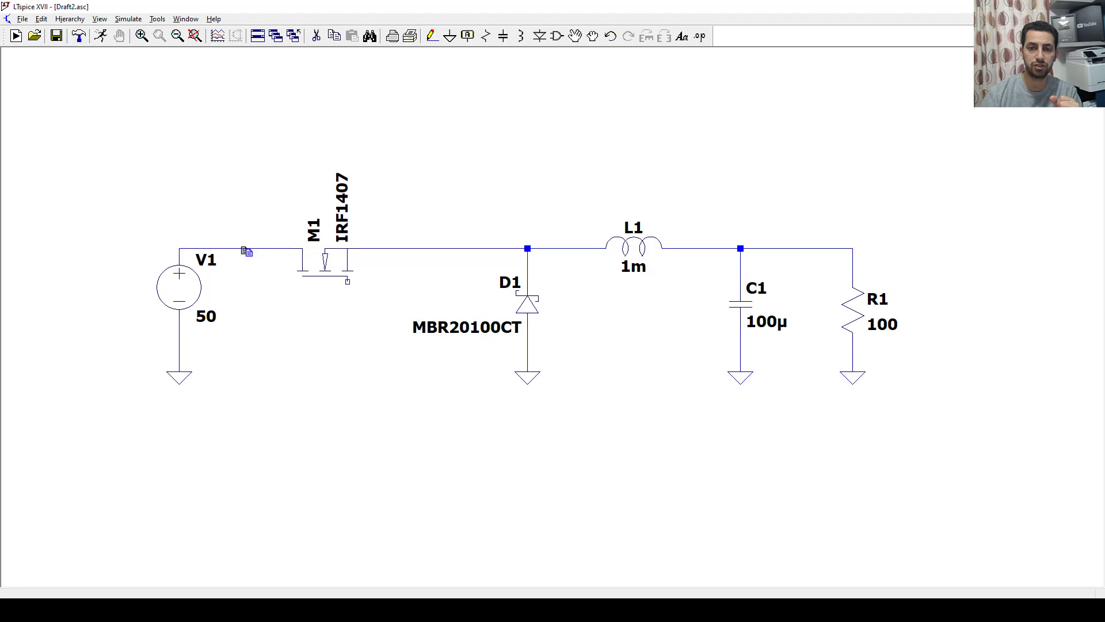
{"action": "left_click", "coordinate": [186, 291]}
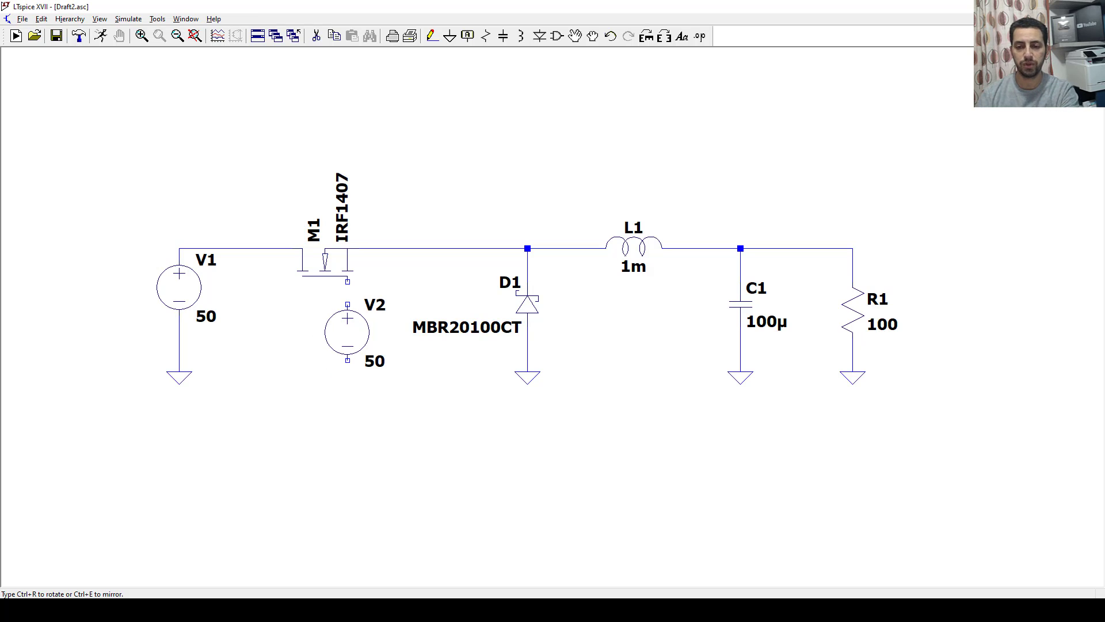
{"action": "key", "text": "ctrl+r"}
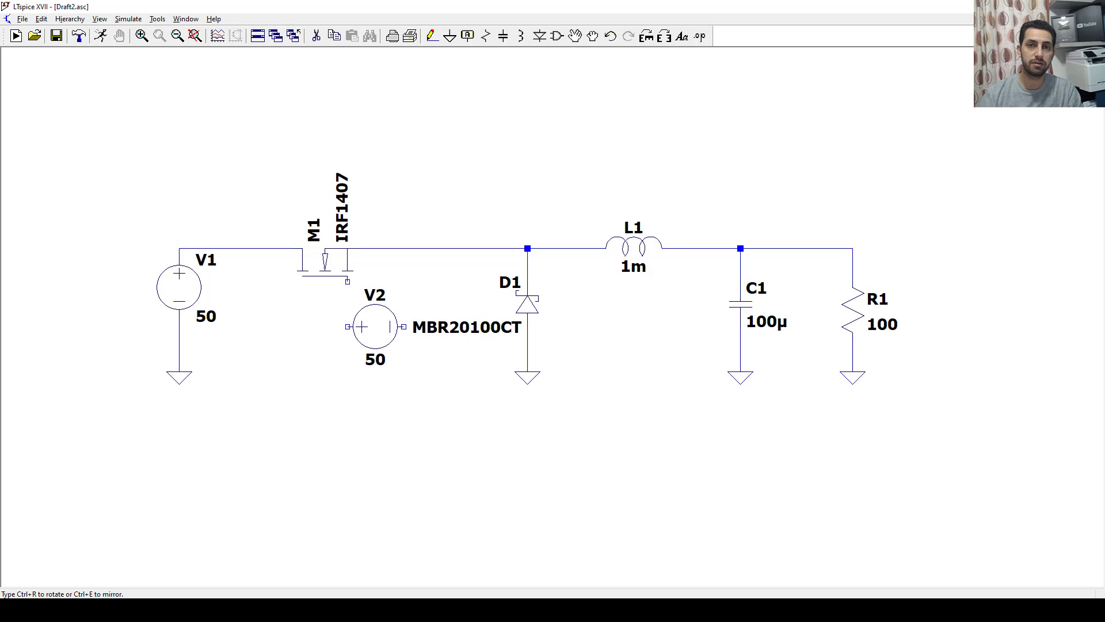
{"action": "left_click", "coordinate": [351, 326]}
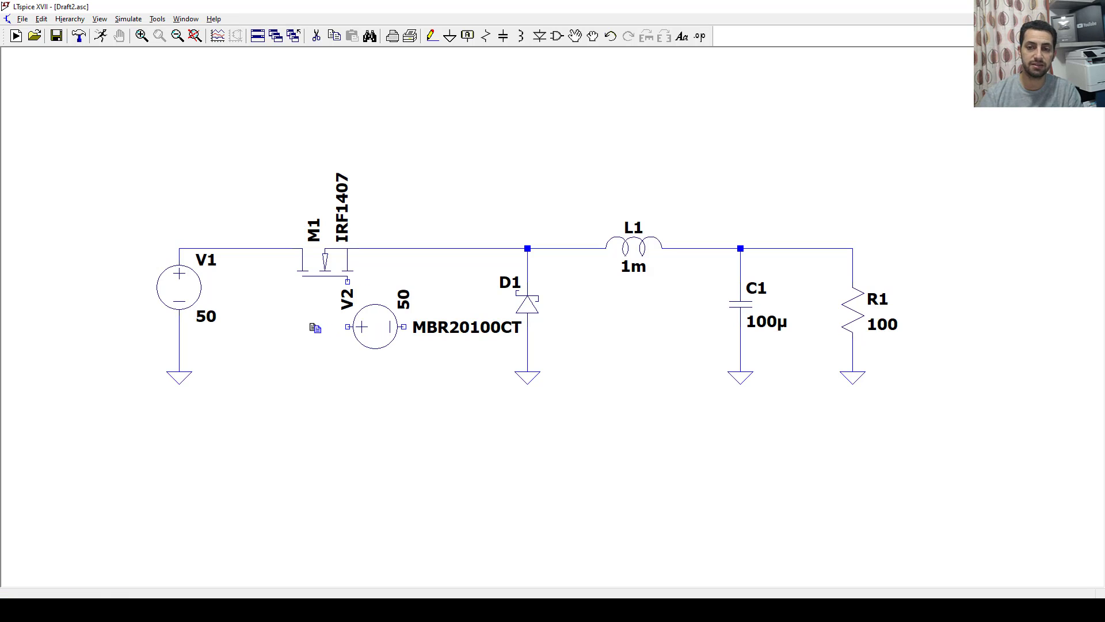
Wire the new source's positive terminal to M1's gate and its negative terminal to the upper wire between M1 and D1.
{"action": "key", "text": "F3"}
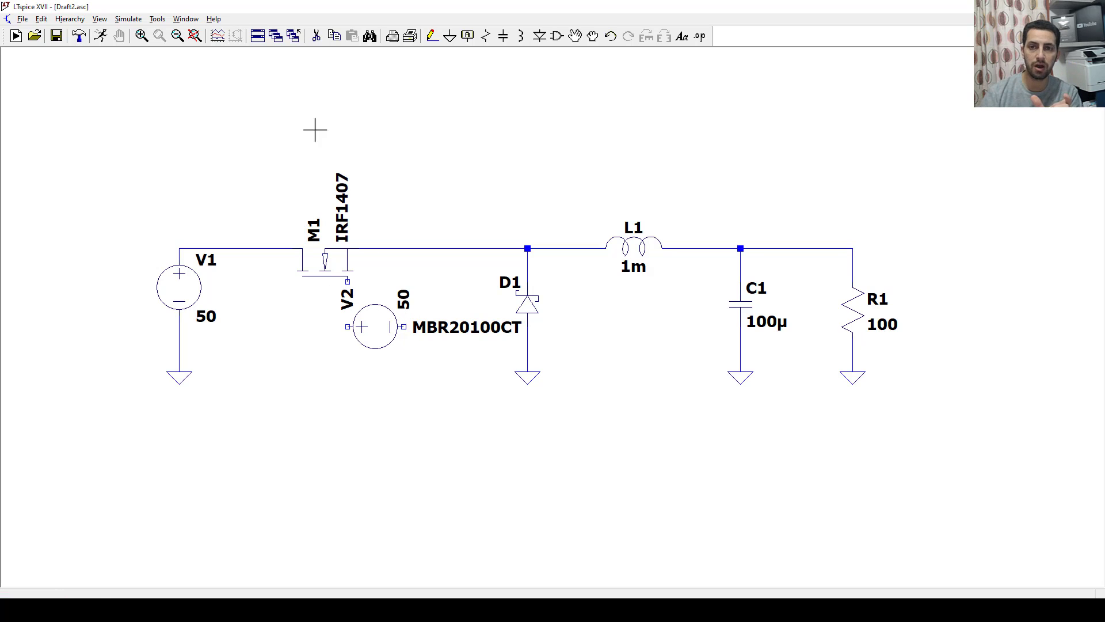
{"action": "left_click", "coordinate": [347, 327]}
{"action": "left_click", "coordinate": [347, 281]}
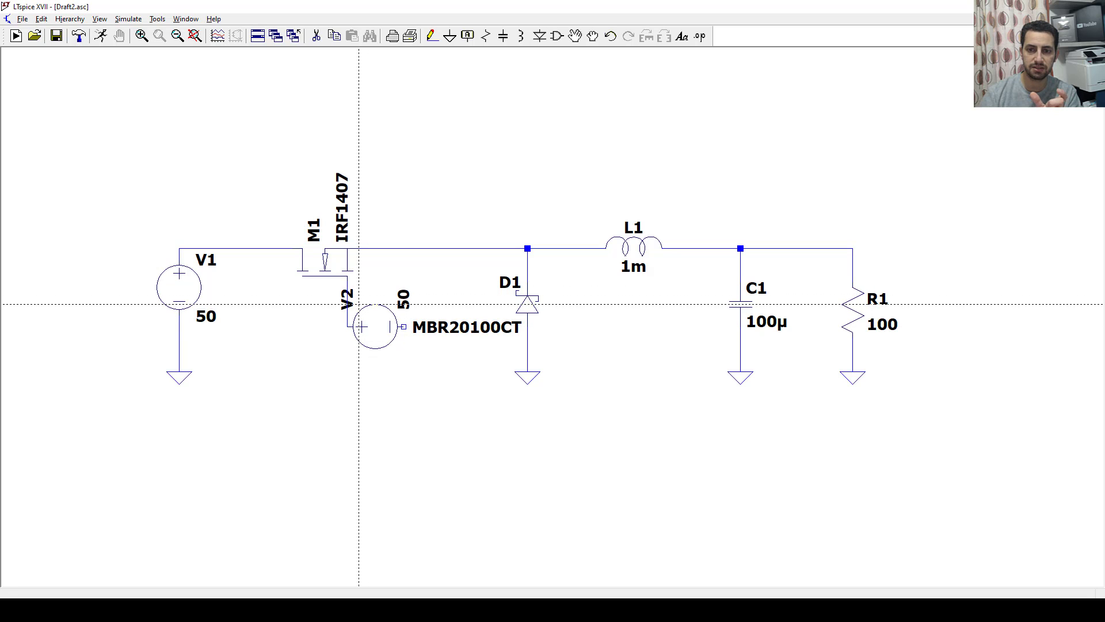
{"action": "left_click", "coordinate": [404, 326]}
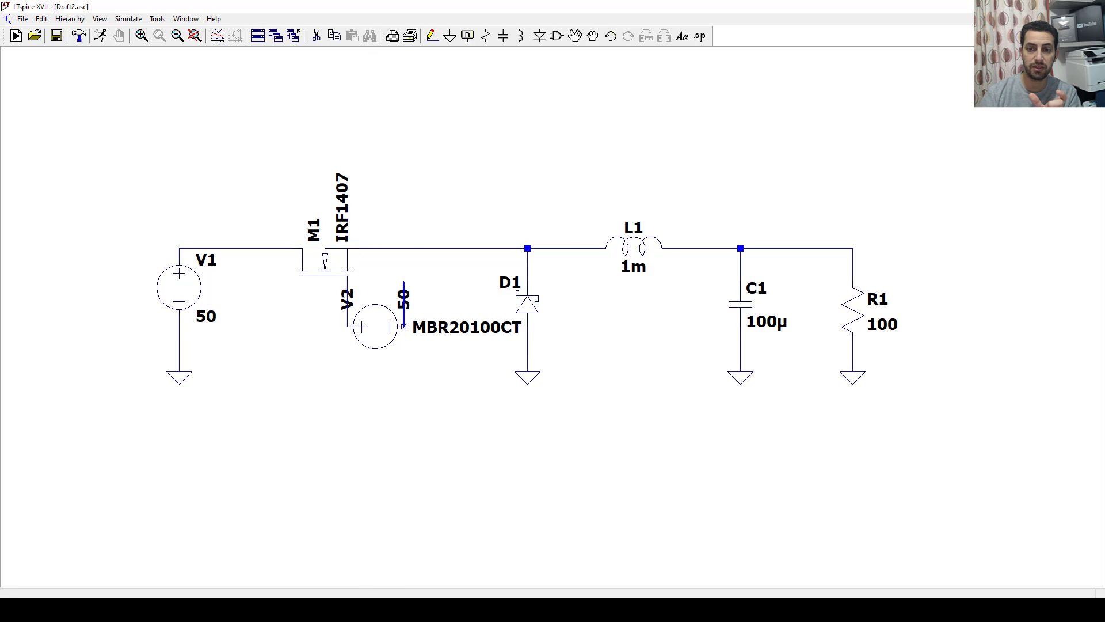
{"action": "left_click", "coordinate": [404, 248]}
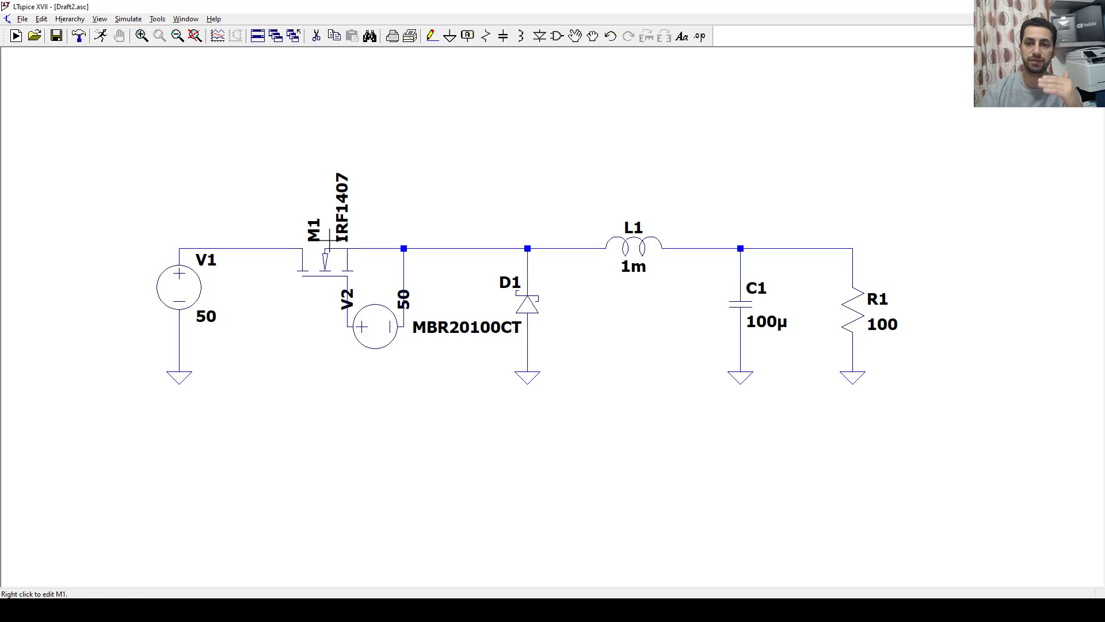
Move the V2 name label above the gate source and its value label below it, clear of the wires.
{"action": "left_click", "coordinate": [574, 37]}
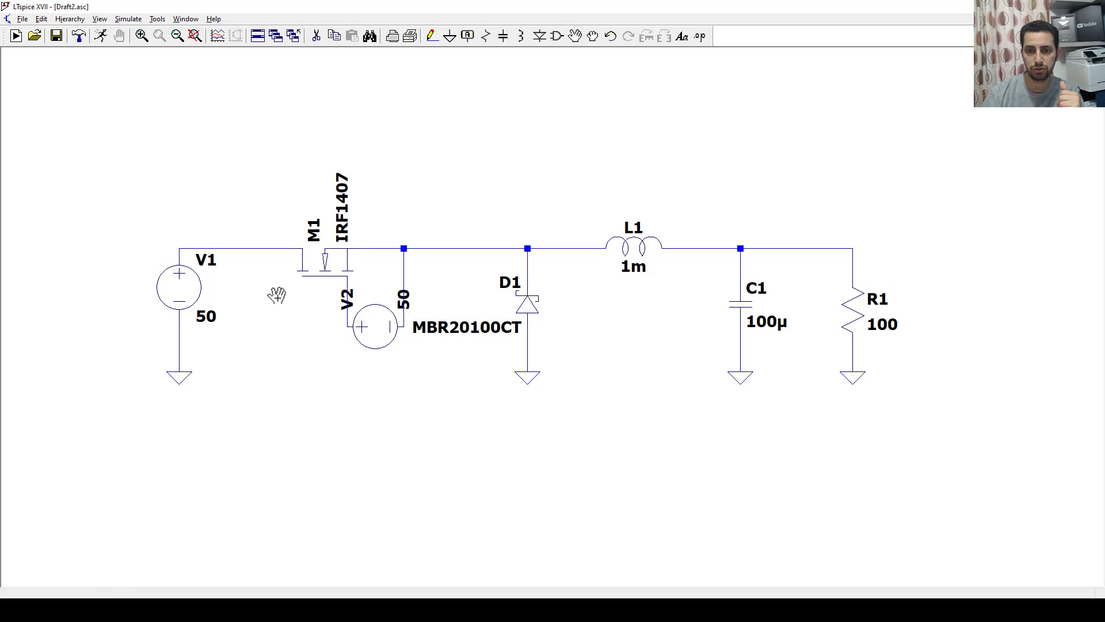
{"action": "left_click", "coordinate": [347, 298]}
{"action": "left_click", "coordinate": [373, 284]}
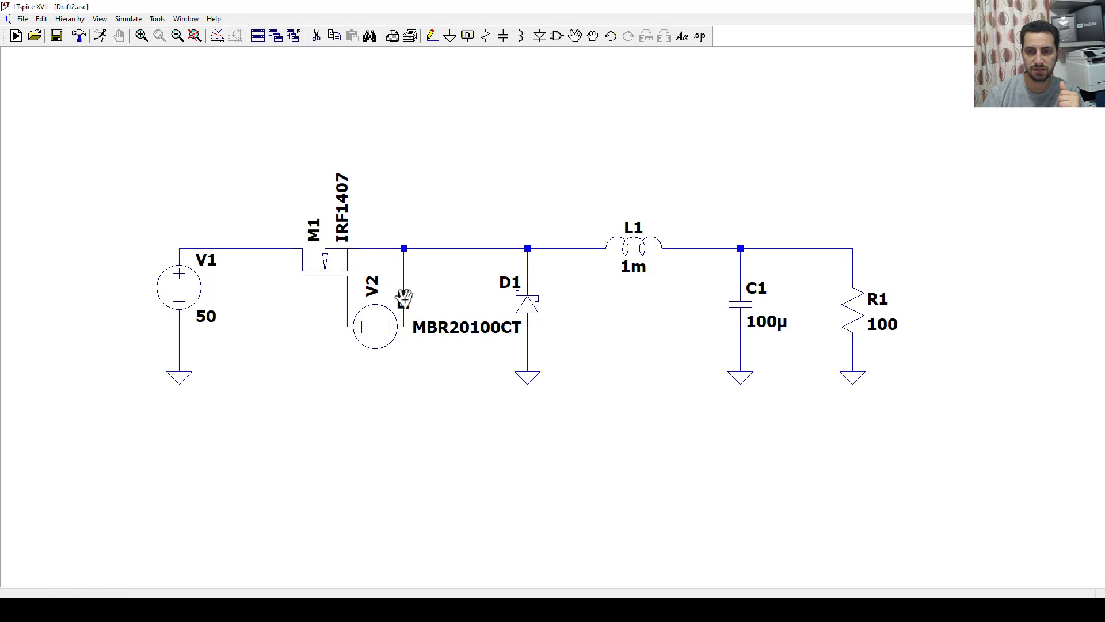
{"action": "left_click", "coordinate": [403, 297]}
{"action": "left_click", "coordinate": [371, 381]}
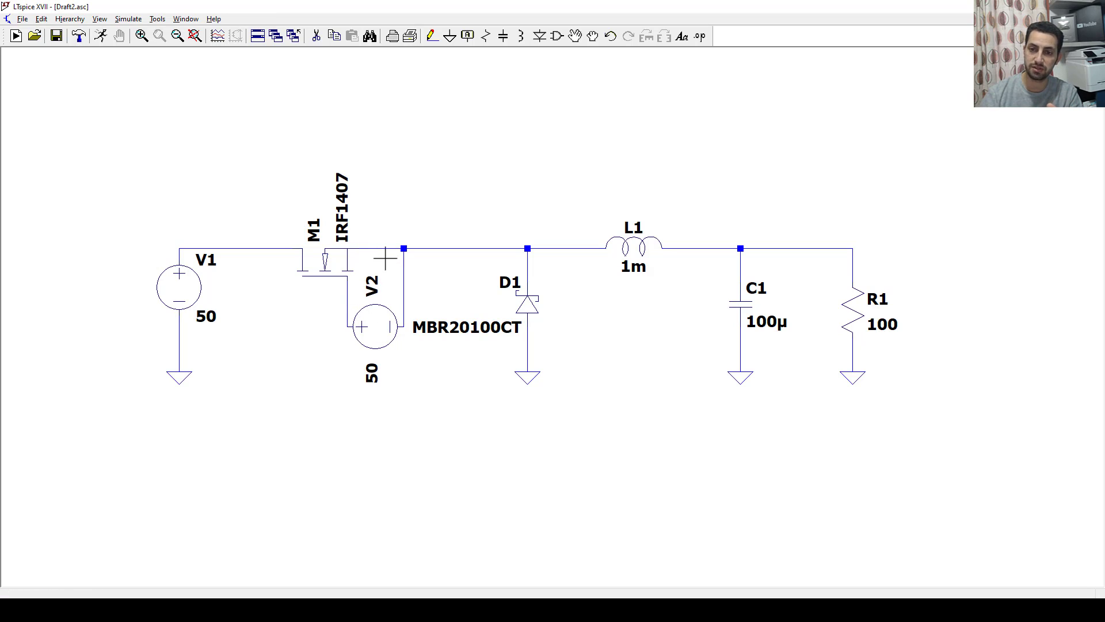
Make V2 a PULSE source with Vinitial 0, Von 15, Trise 1n, Tfall 1n, Ton 50u and Tperiod 100u.
{"action": "right_click", "coordinate": [375, 325]}
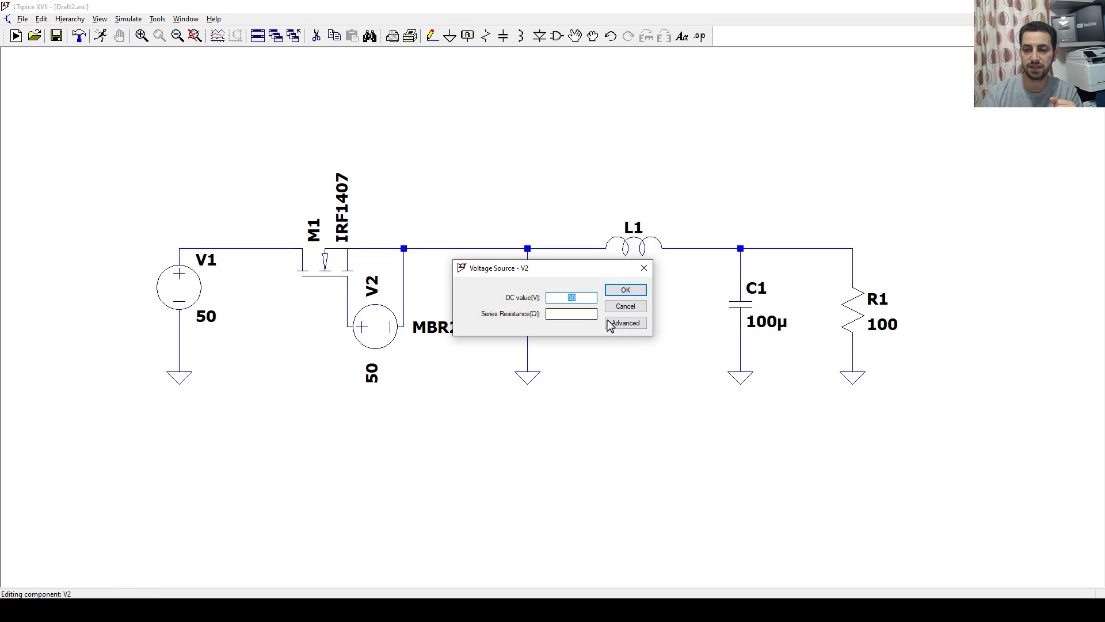
{"action": "left_click", "coordinate": [629, 323]}
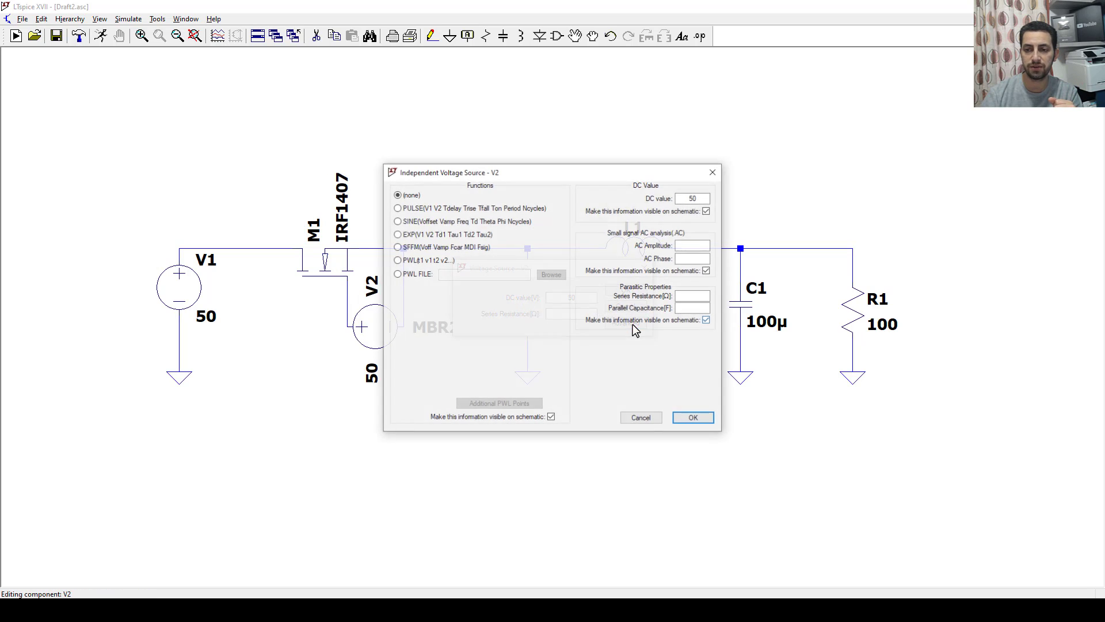
{"action": "left_click", "coordinate": [406, 209]}
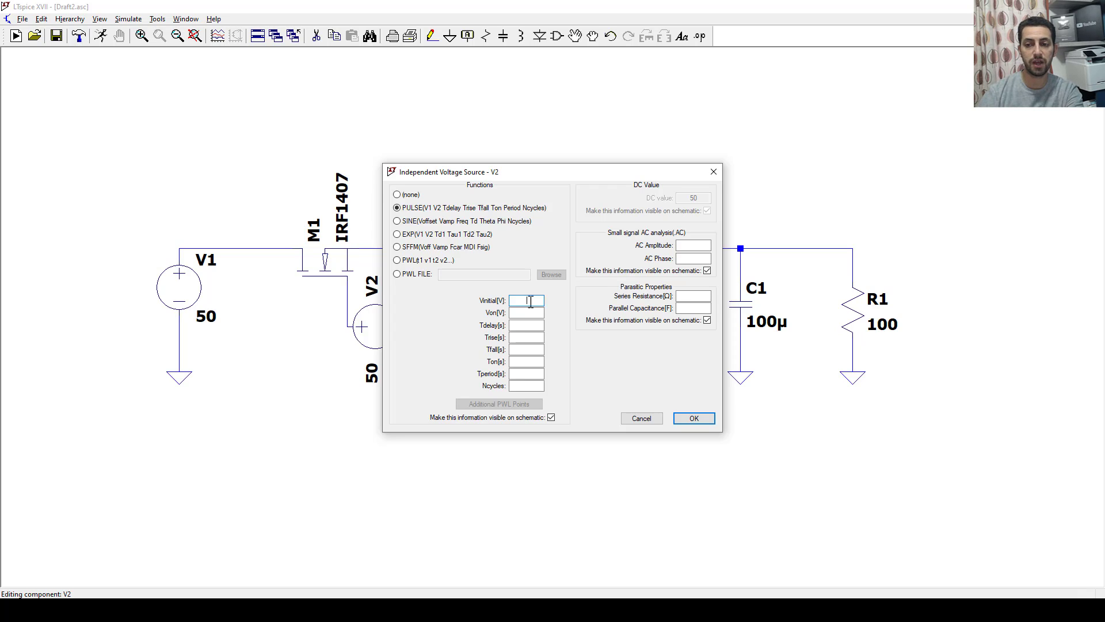
{"action": "key", "text": "Tab"}
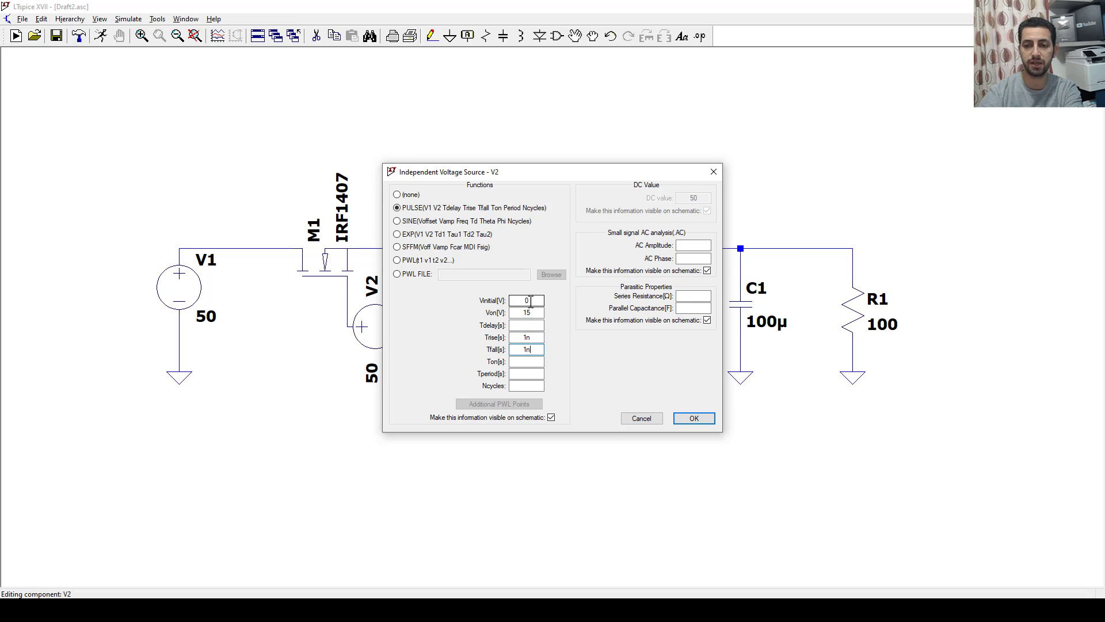
{"action": "key", "text": "Tab"}
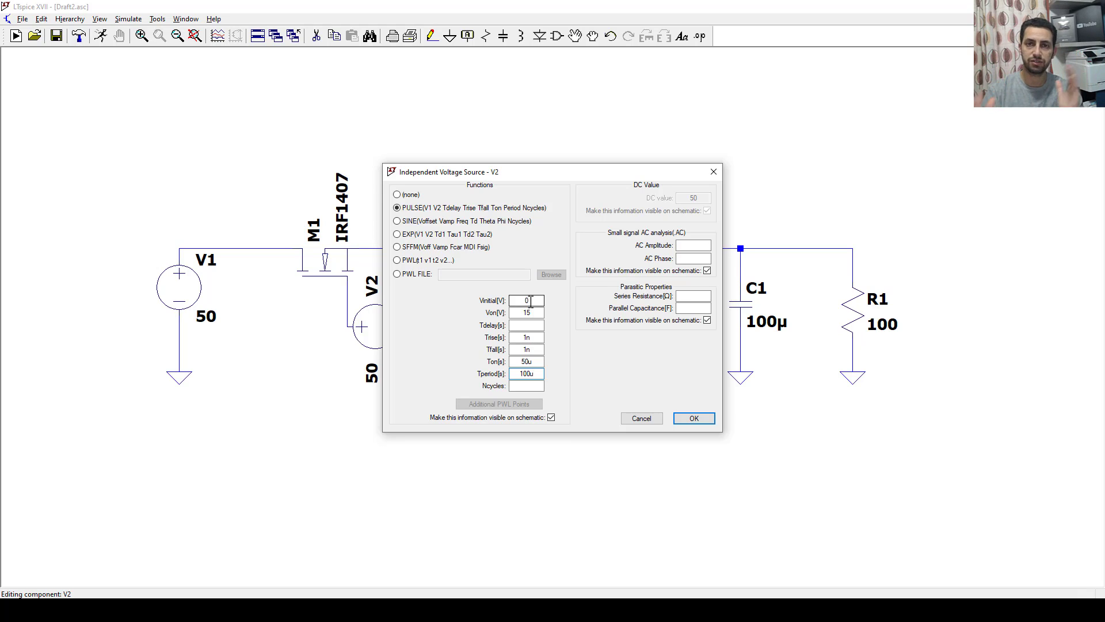
{"action": "left_click", "coordinate": [693, 418]}
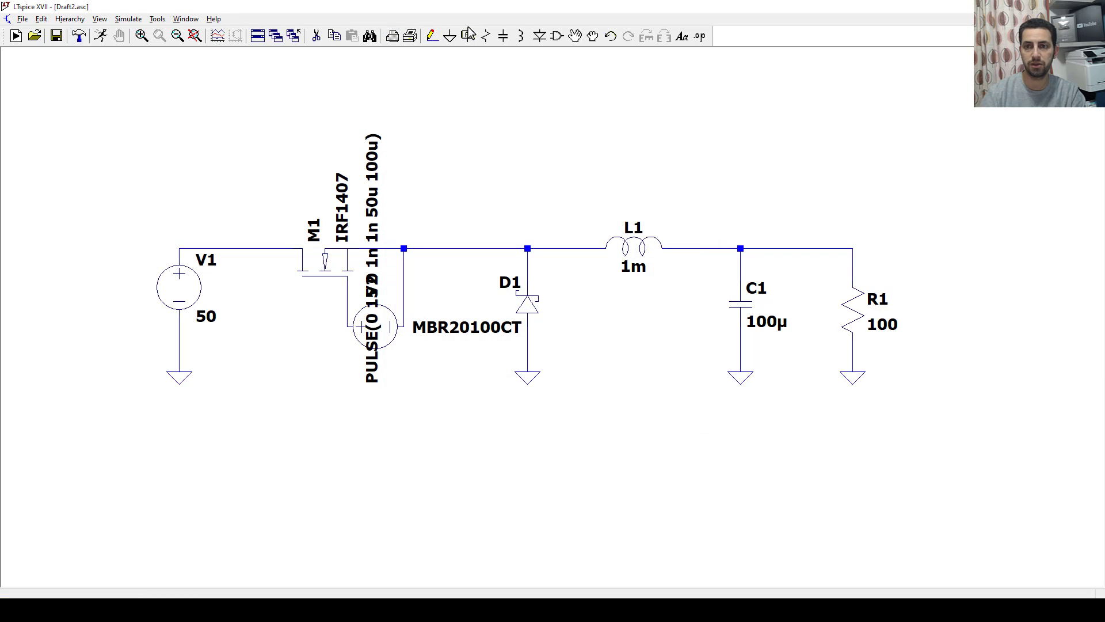
Rotate V2's PULSE label to horizontal and place it just below the source, clear of the wires.
{"action": "left_click", "coordinate": [575, 35]}
{"action": "left_click", "coordinate": [378, 202]}
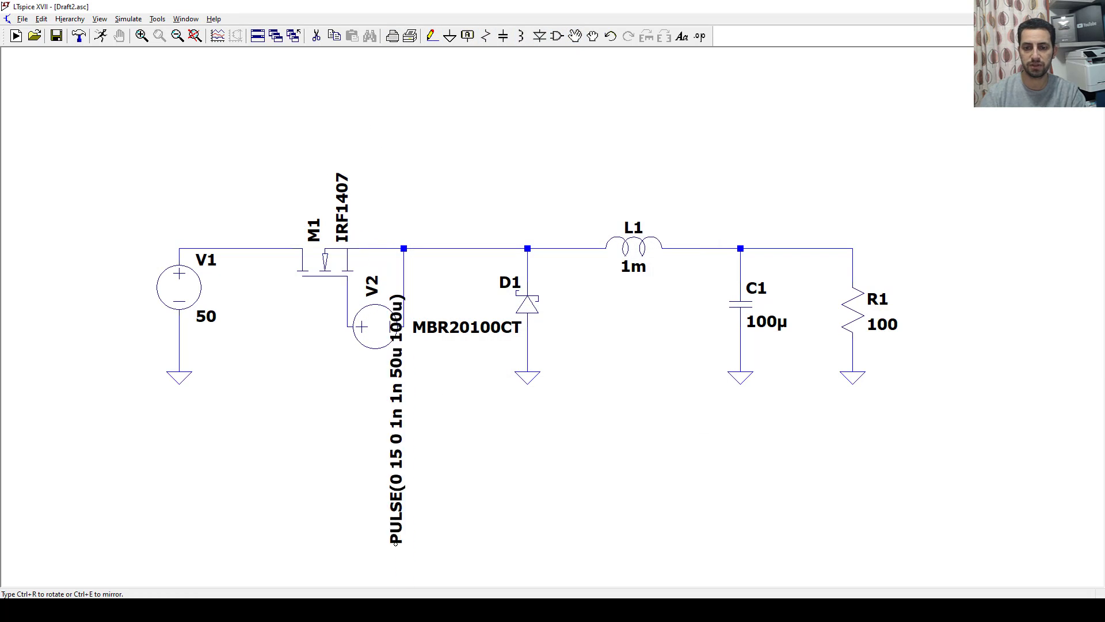
{"action": "key", "text": "ctrl+r"}
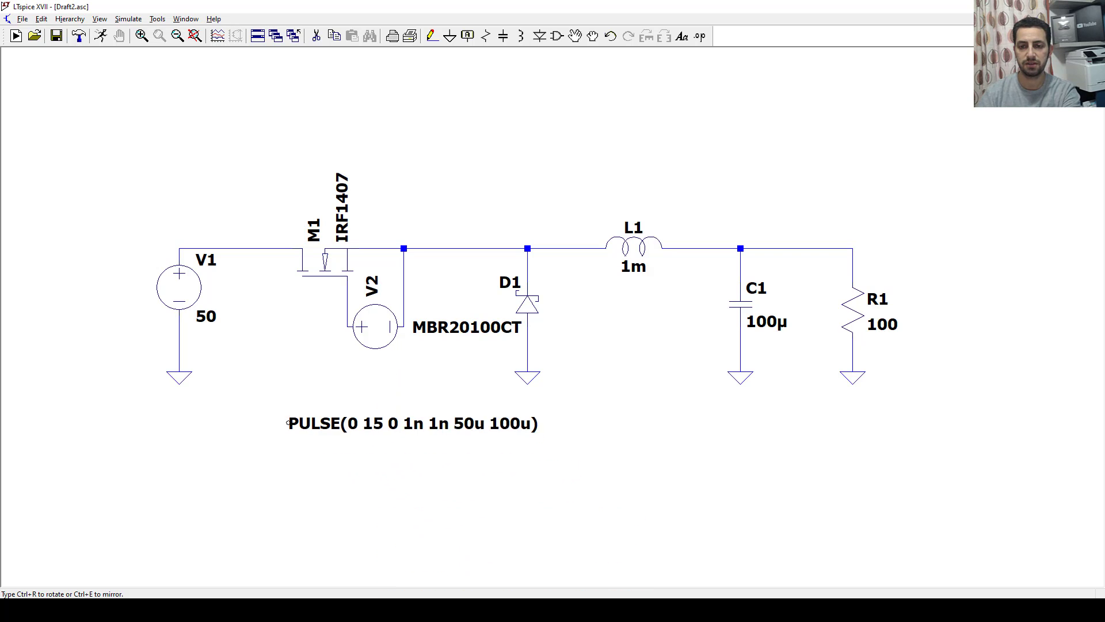
{"action": "left_click", "coordinate": [247, 365]}
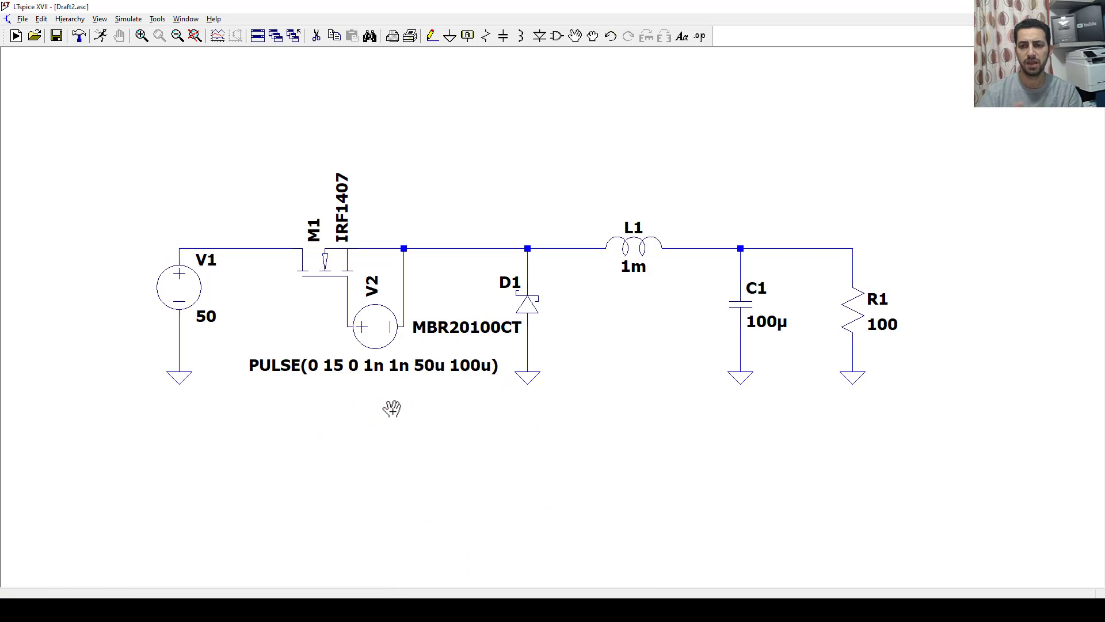
{"action": "key", "text": "Escape"}
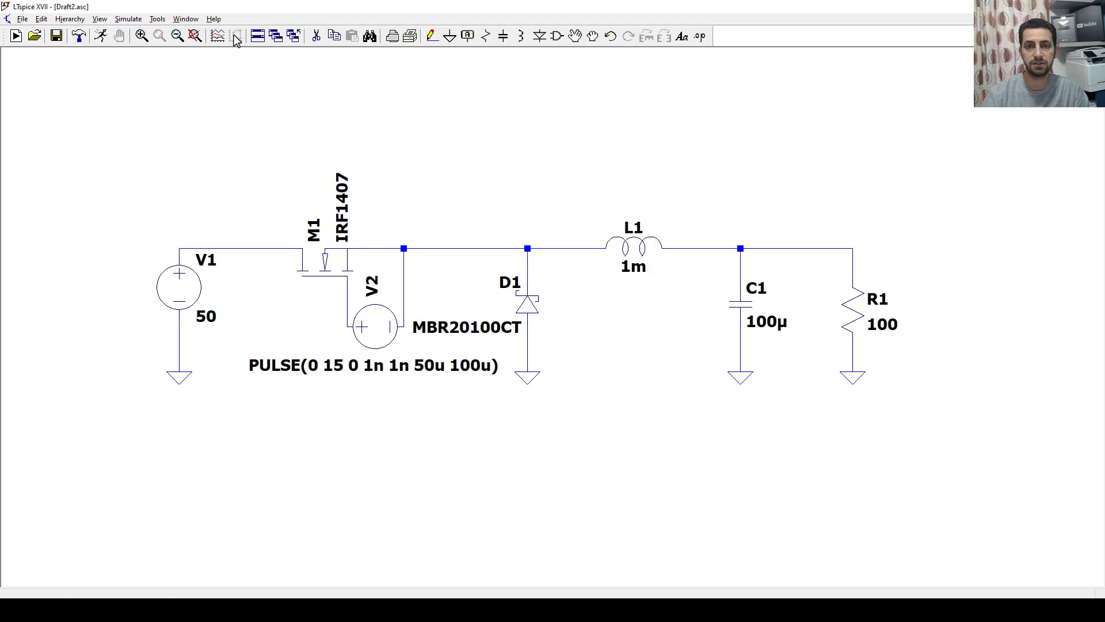
Run a transient simulation with a stop time of 100m and plot the output voltage at the node joining L1, C1 and R1.
{"action": "left_click", "coordinate": [101, 37]}
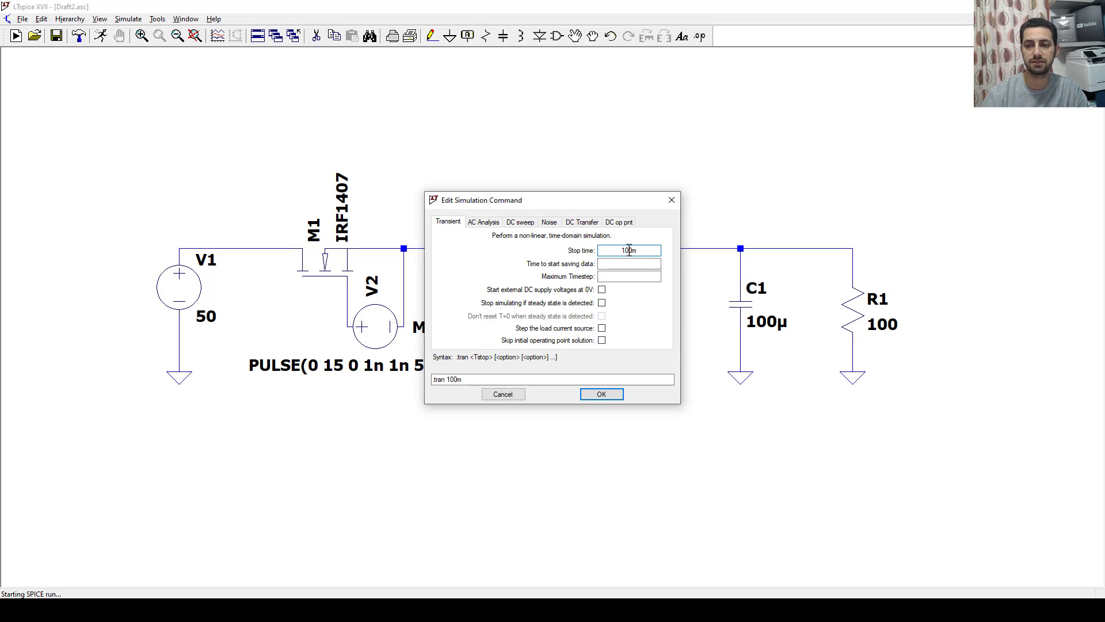
{"action": "left_click", "coordinate": [601, 394]}
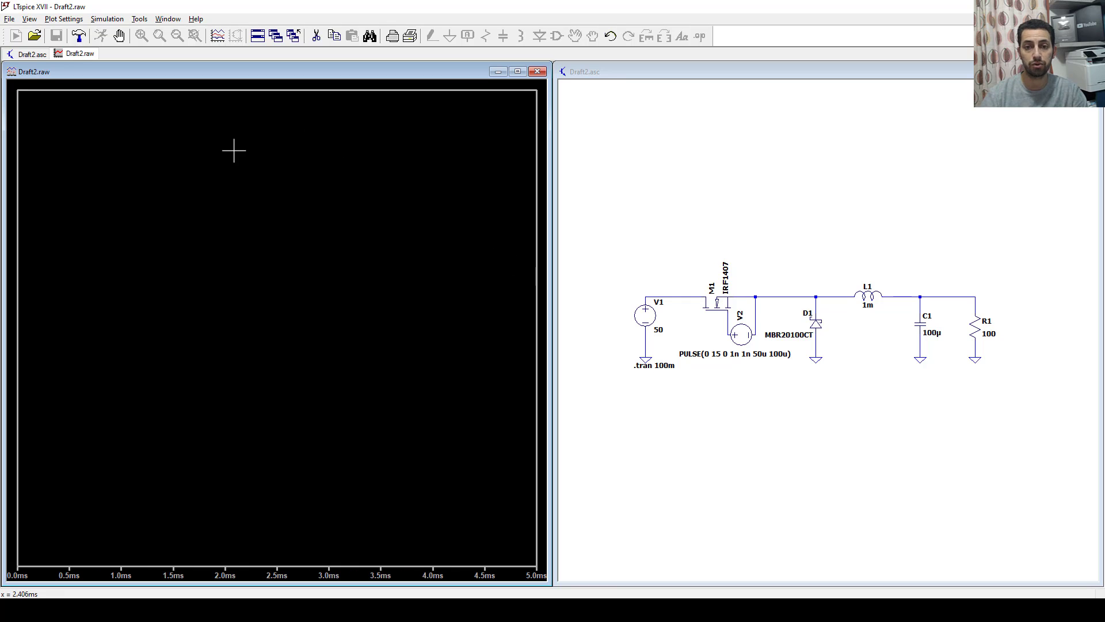
{"action": "left_click", "coordinate": [674, 202]}
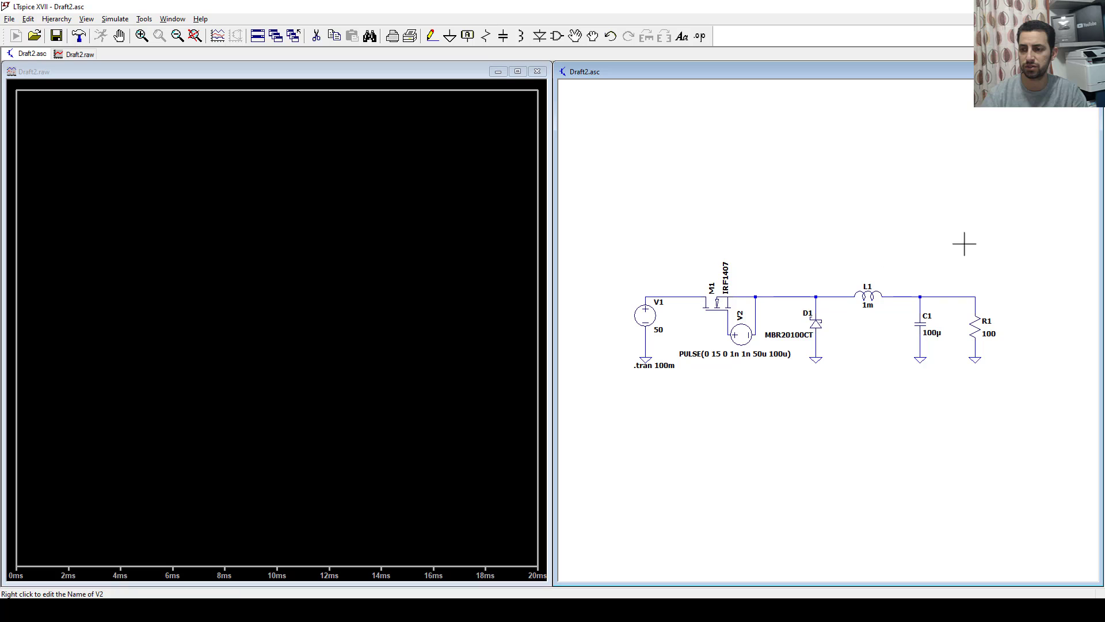
{"action": "left_click", "coordinate": [959, 294]}
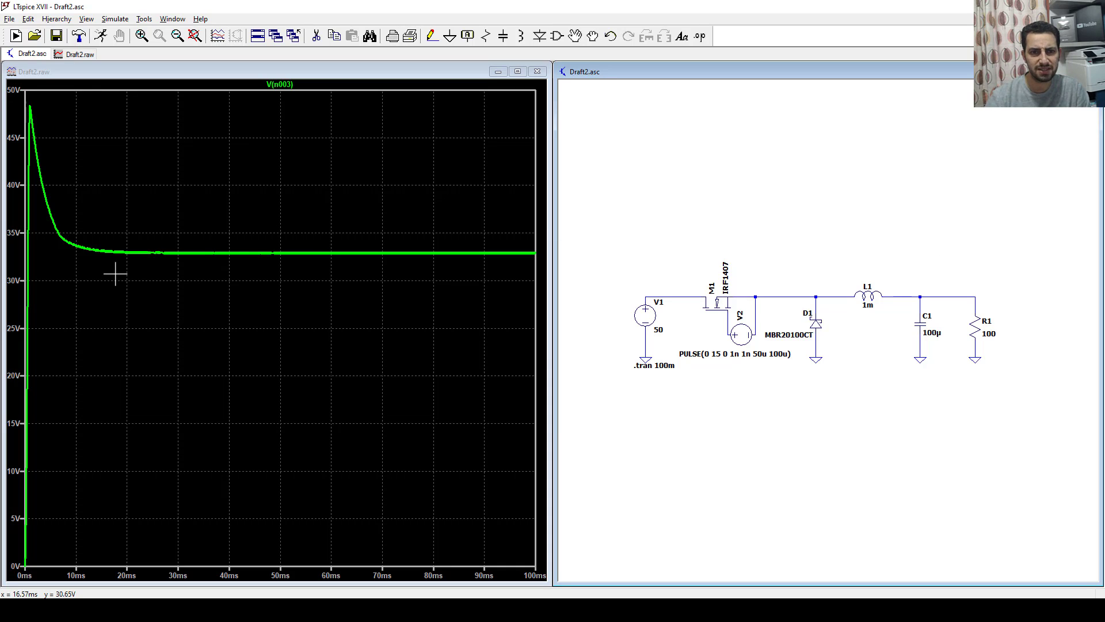
{"action": "left_click_drag", "start_coordinate": [525, 246], "coordinate": [422, 263]}
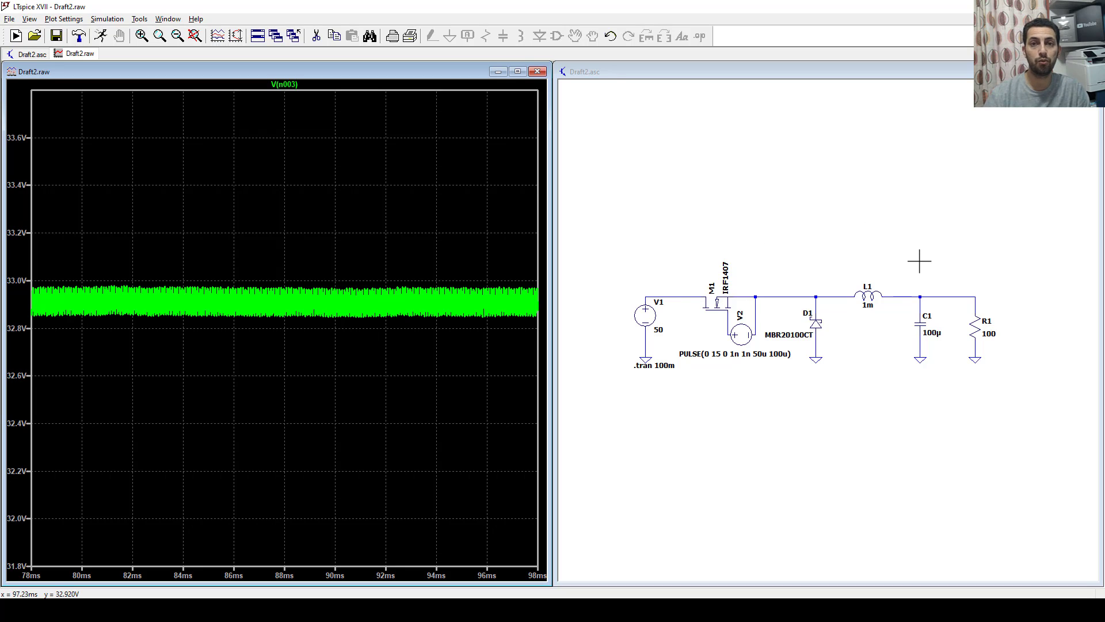
Add L1's current to the plot and examine several switching cycles of its waveform around 95 ms.
{"action": "left_click", "coordinate": [879, 224]}
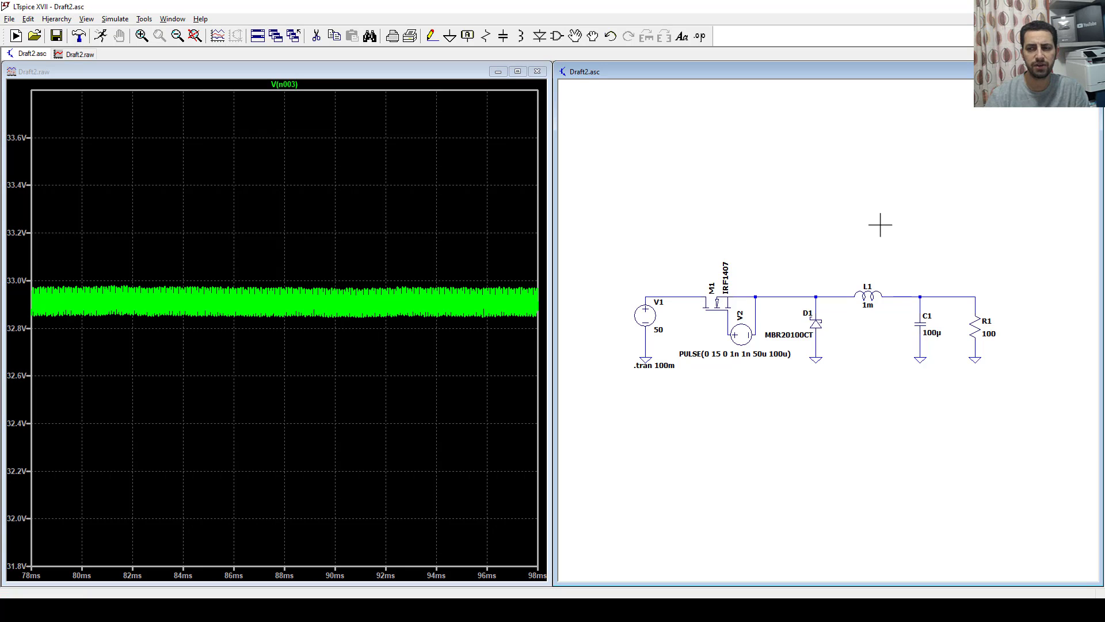
{"action": "left_click", "coordinate": [876, 294]}
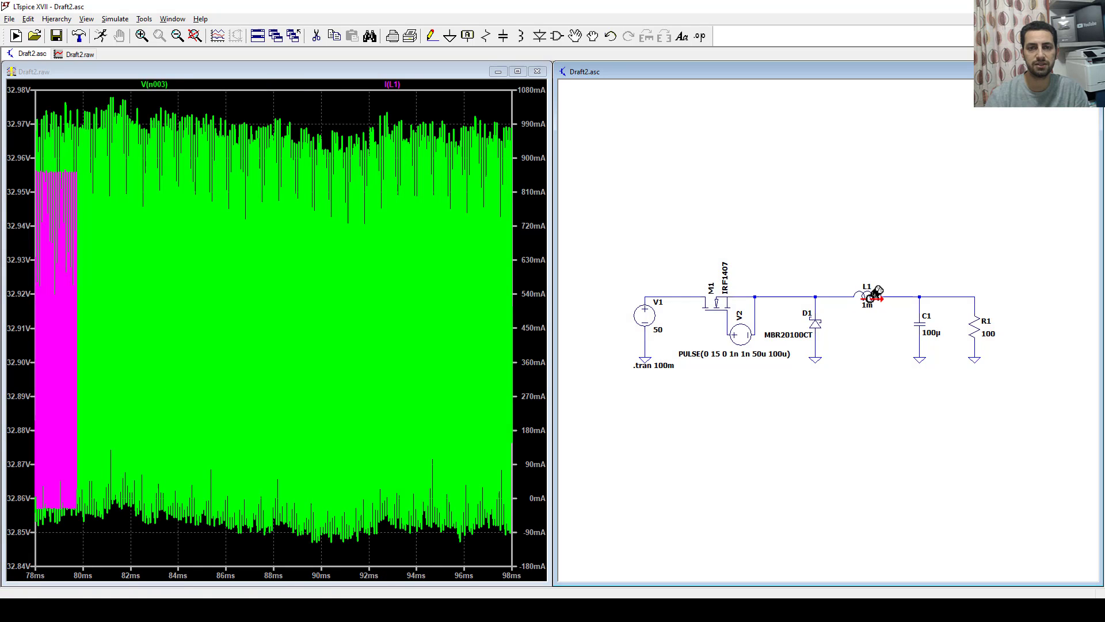
{"action": "left_click", "coordinate": [331, 112]}
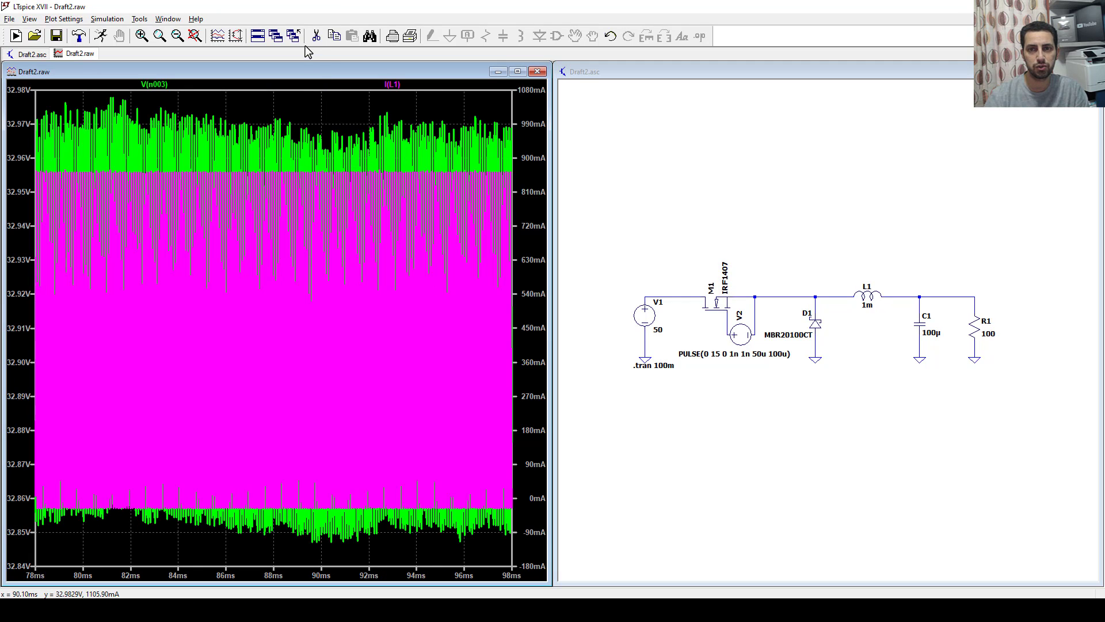
{"action": "left_click", "coordinate": [195, 36]}
{"action": "left_click_drag", "start_coordinate": [478, 446], "coordinate": [505, 546]}
{"action": "left_click_drag", "start_coordinate": [368, 249], "coordinate": [465, 465]}
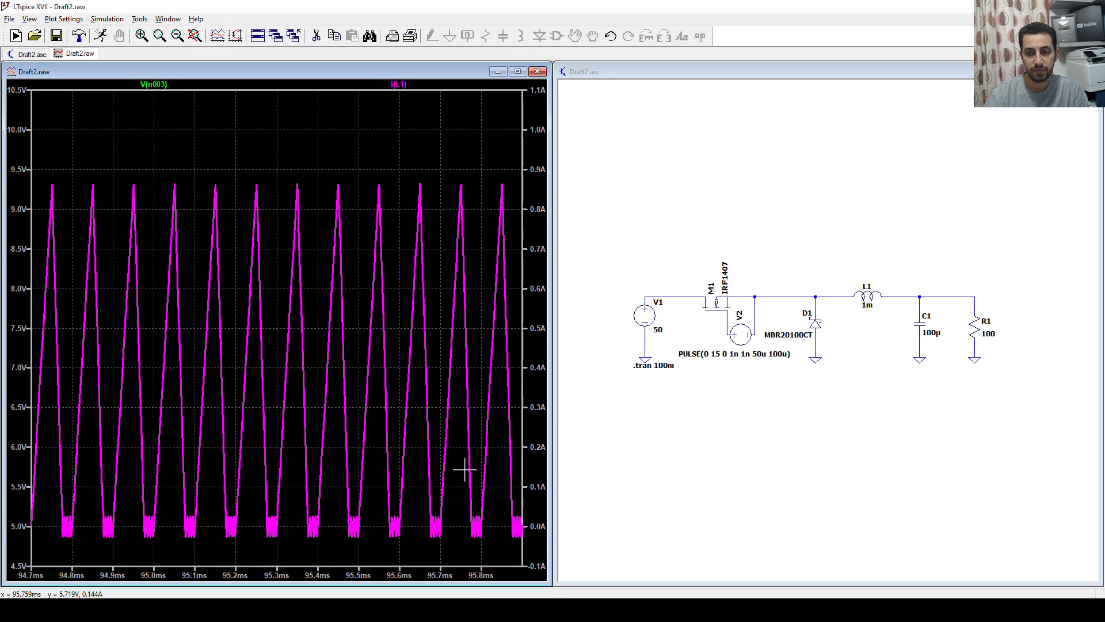
{"action": "left_click_drag", "start_coordinate": [241, 160], "coordinate": [496, 545]}
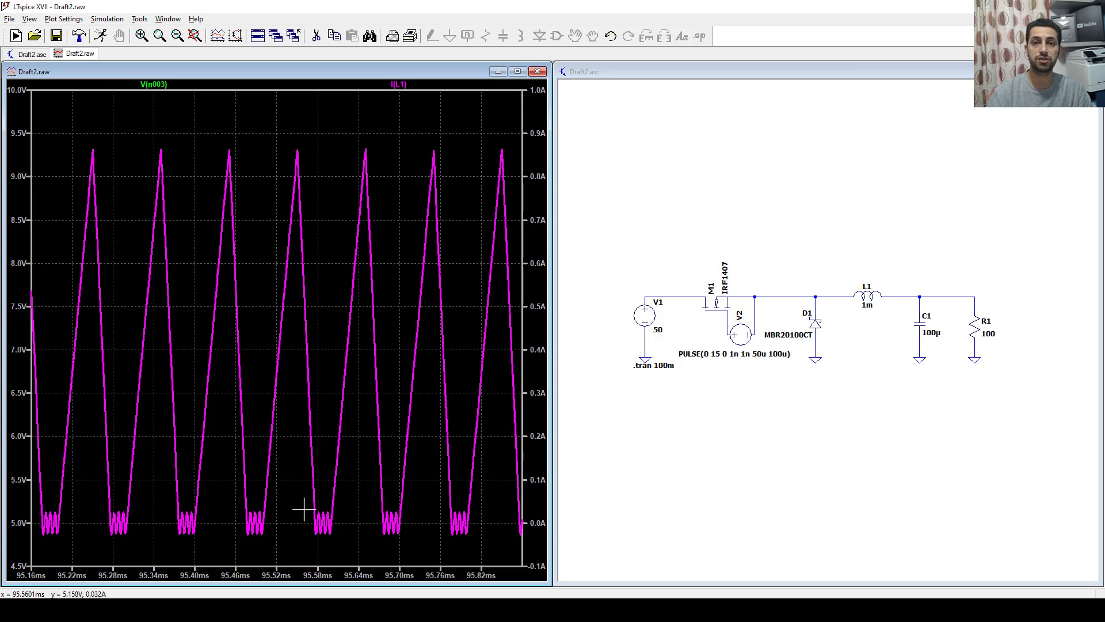
Set L1's inductance to 3m.
{"action": "left_click", "coordinate": [978, 364]}
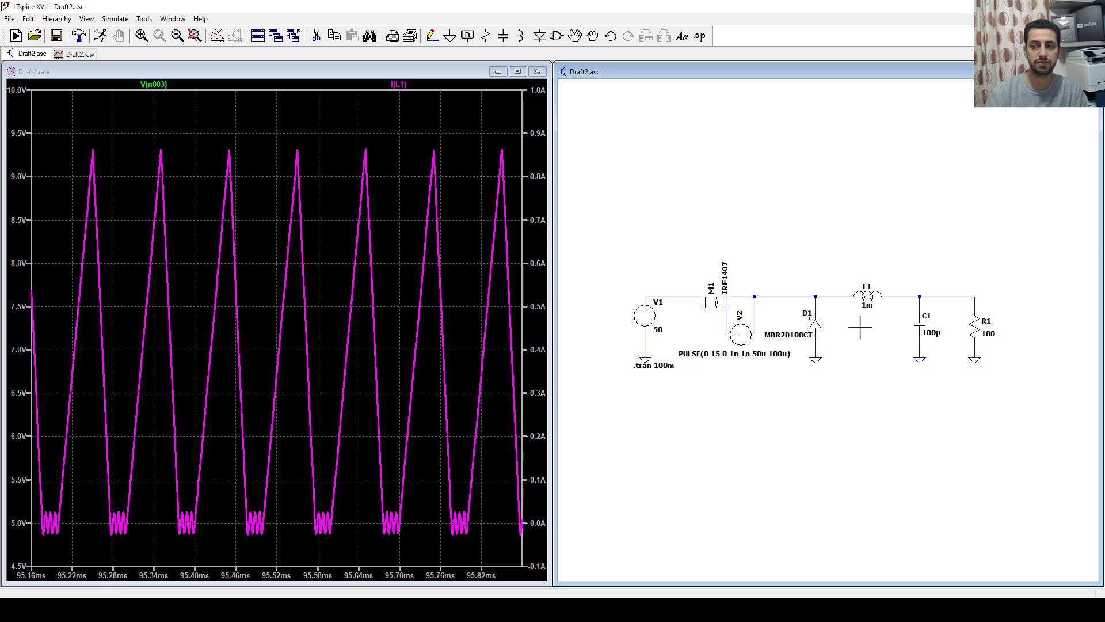
{"action": "right_click", "coordinate": [871, 294]}
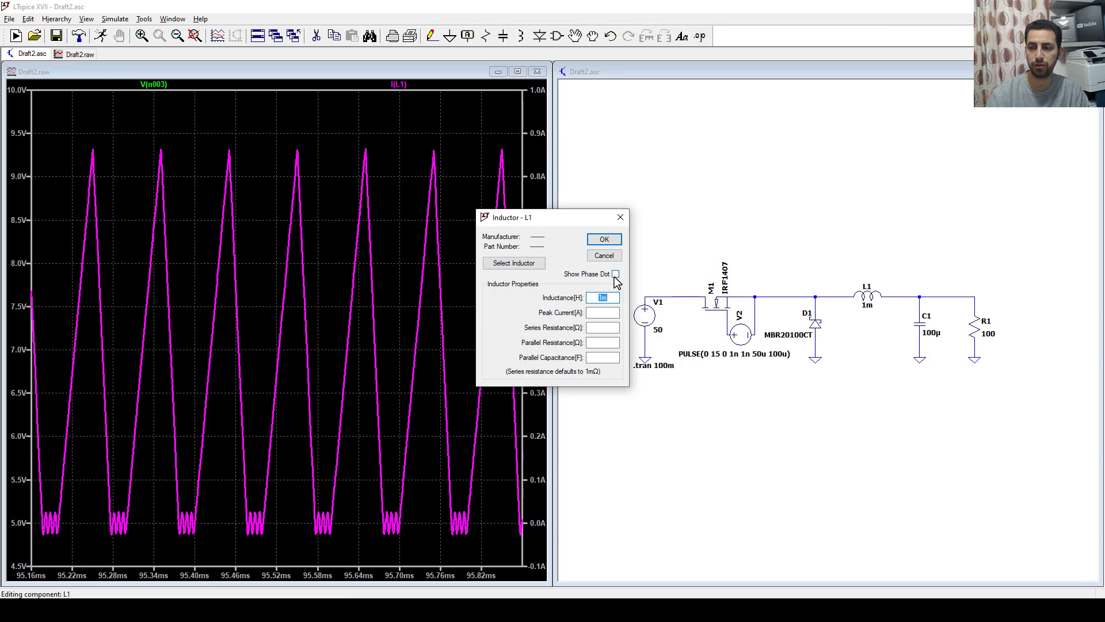
{"action": "type", "text": "3m"}
{"action": "key", "text": "Return"}
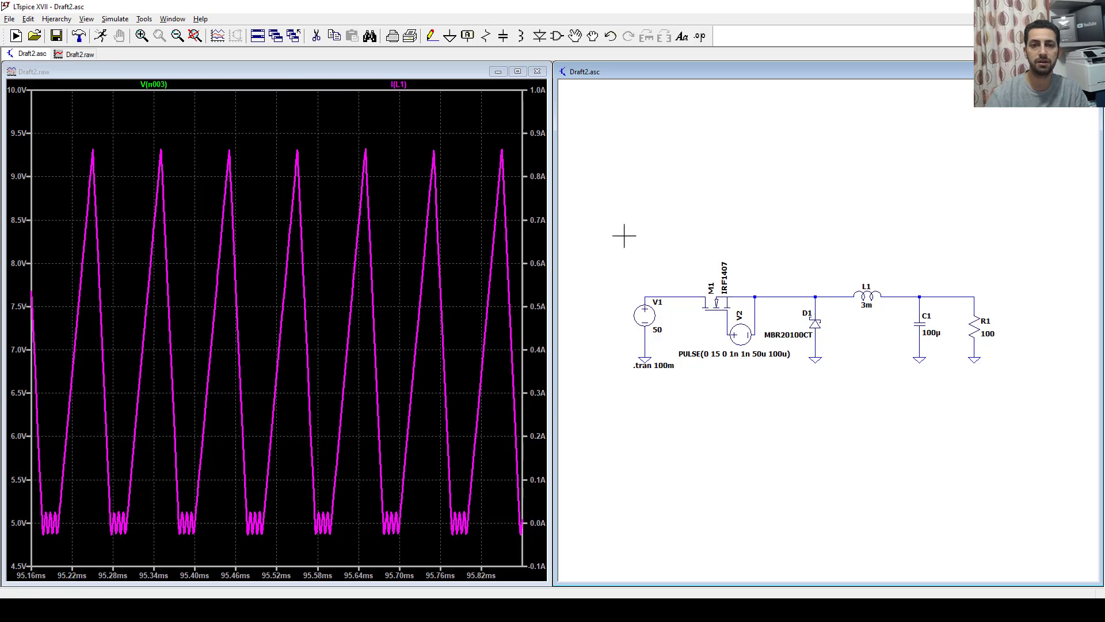
Rerun the simulation, halt it at about 62 ms, and examine the settled ripple of L1's current and the output voltage.
{"action": "left_click", "coordinate": [100, 38]}
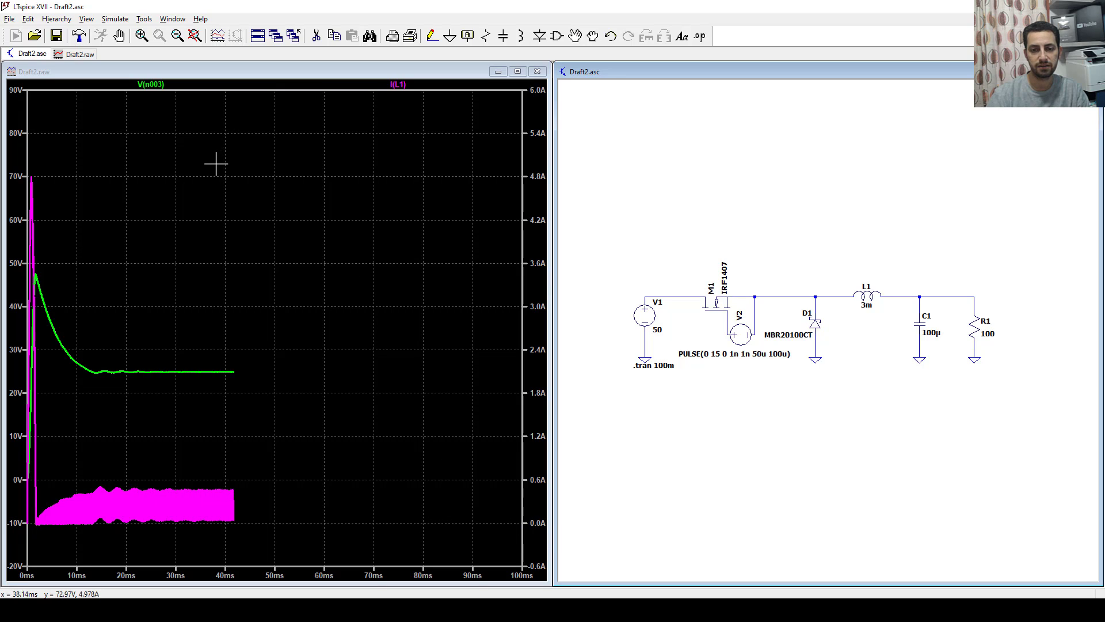
{"action": "left_click", "coordinate": [120, 37]}
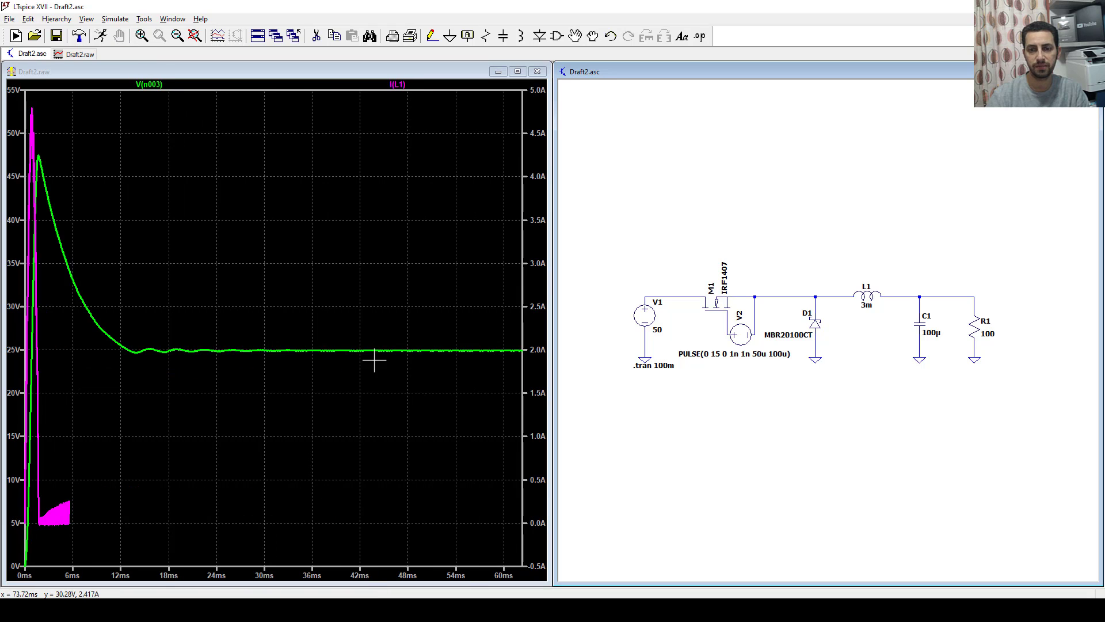
{"action": "left_click_drag", "start_coordinate": [525, 527], "coordinate": [526, 529]}
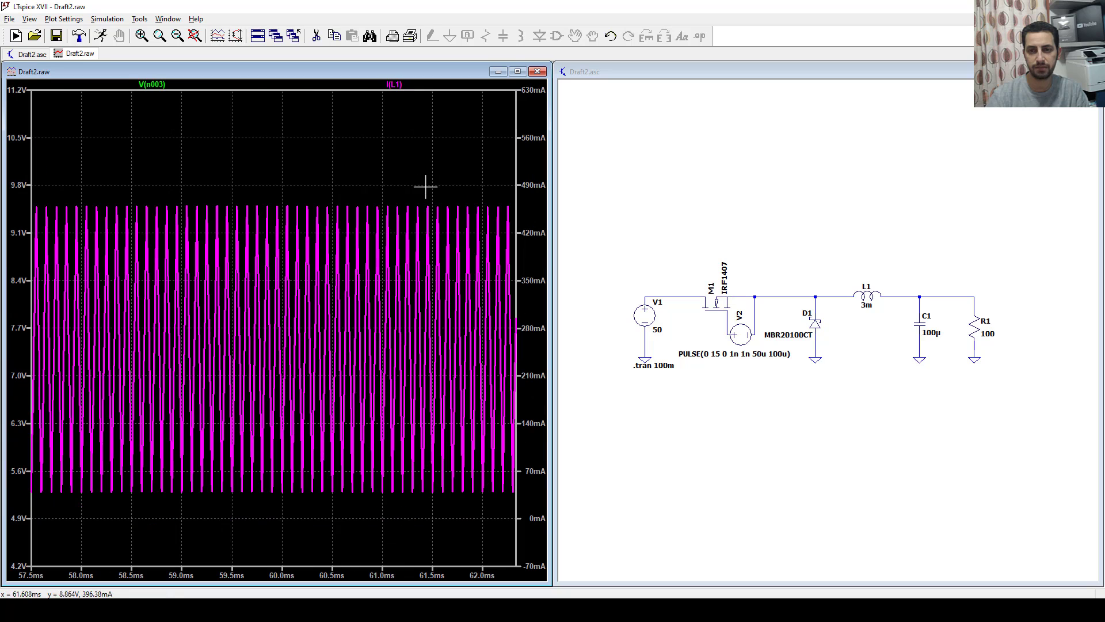
{"action": "left_click_drag", "start_coordinate": [392, 166], "coordinate": [464, 505]}
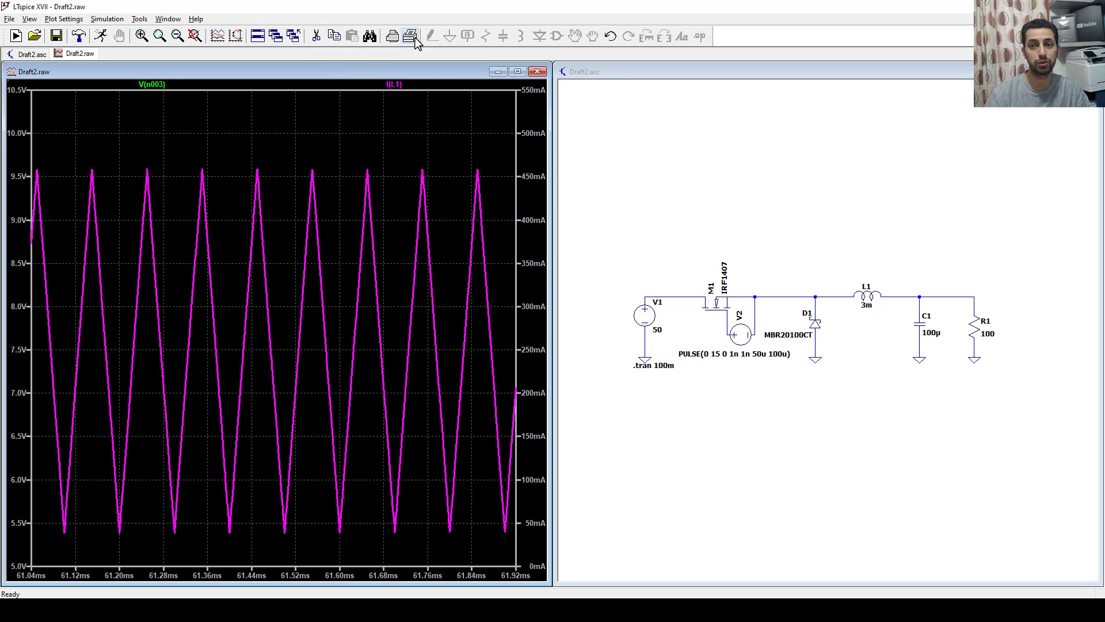
{"action": "left_click", "coordinate": [195, 38]}
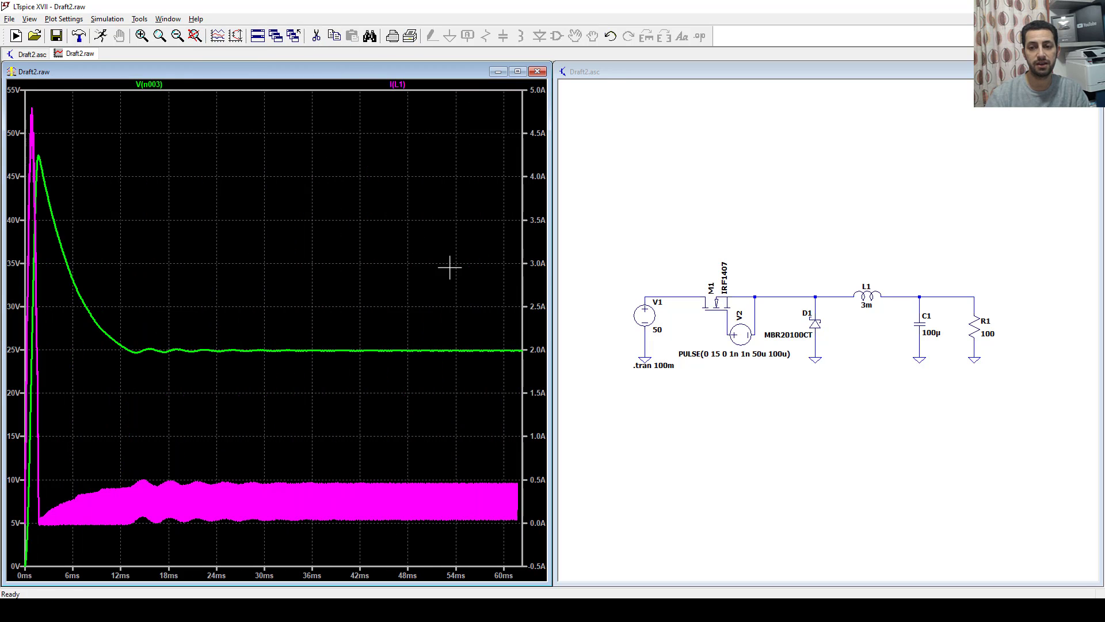
{"action": "left_click_drag", "start_coordinate": [487, 333], "coordinate": [524, 365]}
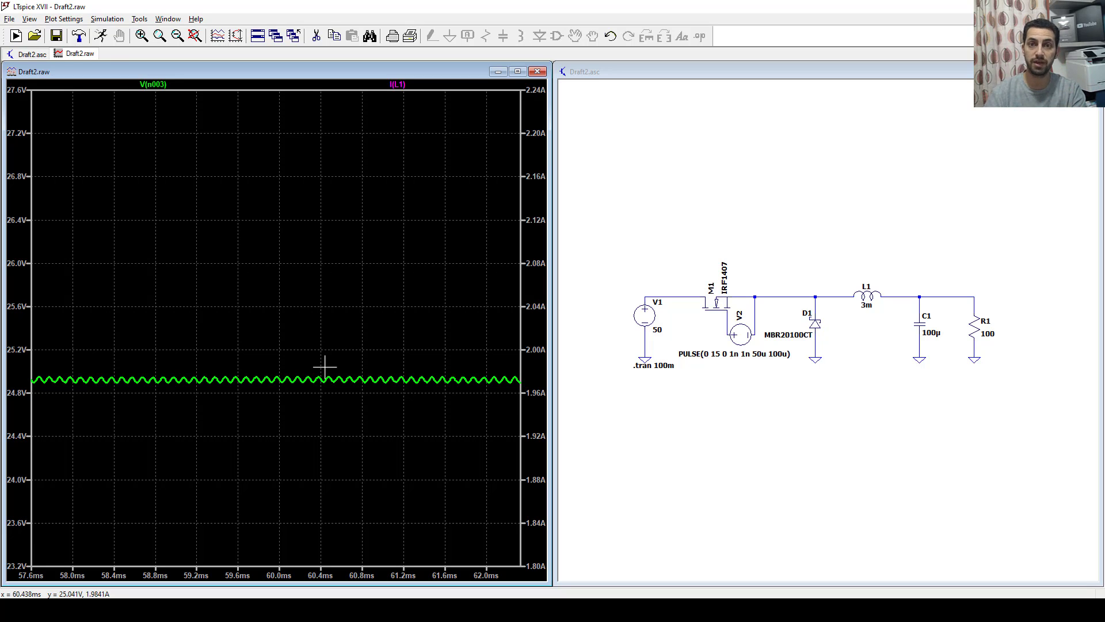
{"action": "key", "text": "ctrl+e"}
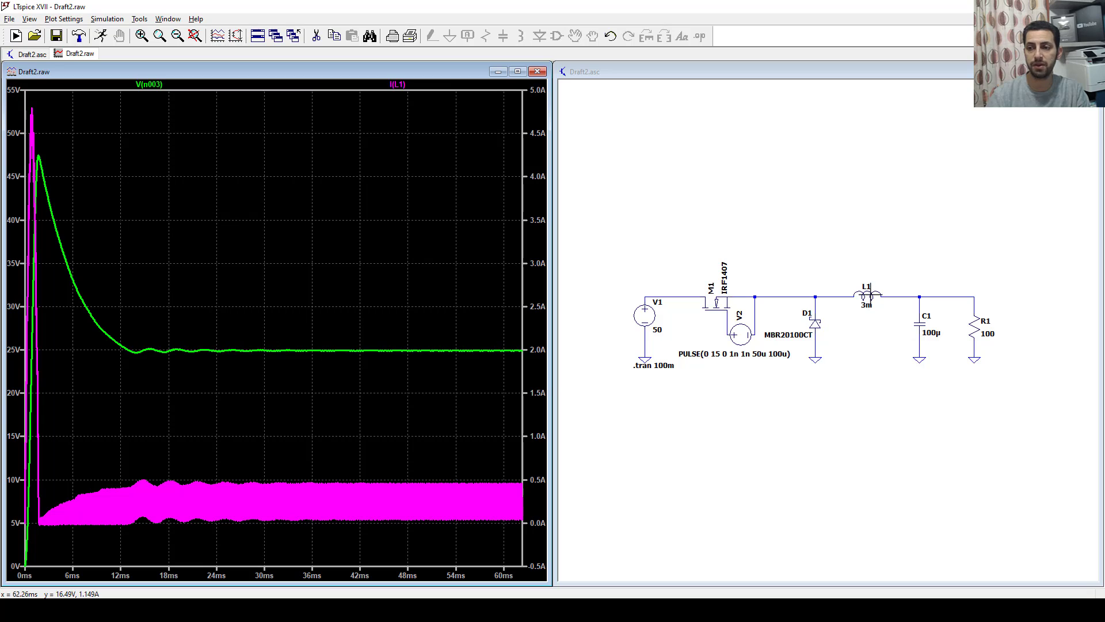
Restore L1's inductance to 1m.
{"action": "right_click", "coordinate": [870, 295]}
{"action": "type", "text": "1m"}
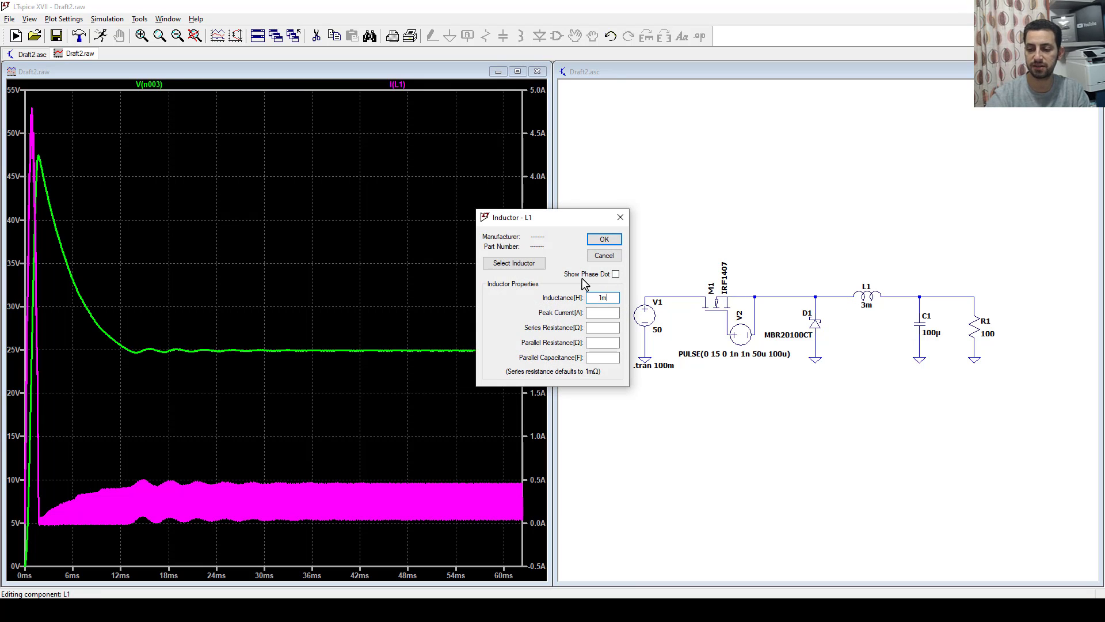
{"action": "key", "text": "Return"}
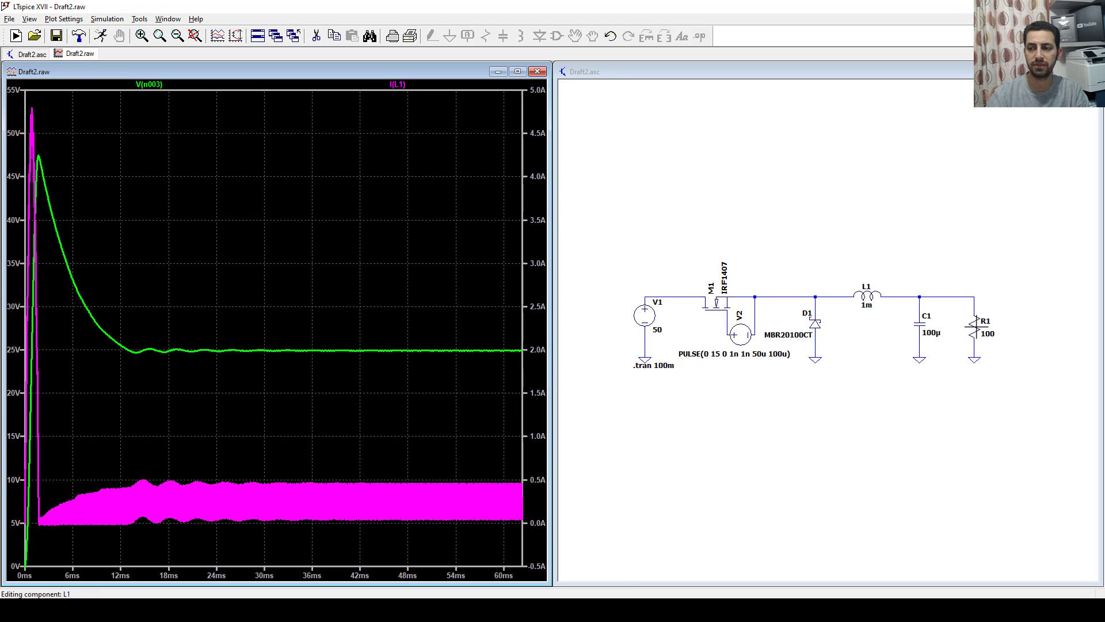
Set load resistor R1 to 50 ohms and rerun the transient simulation.
{"action": "right_click", "coordinate": [973, 325]}
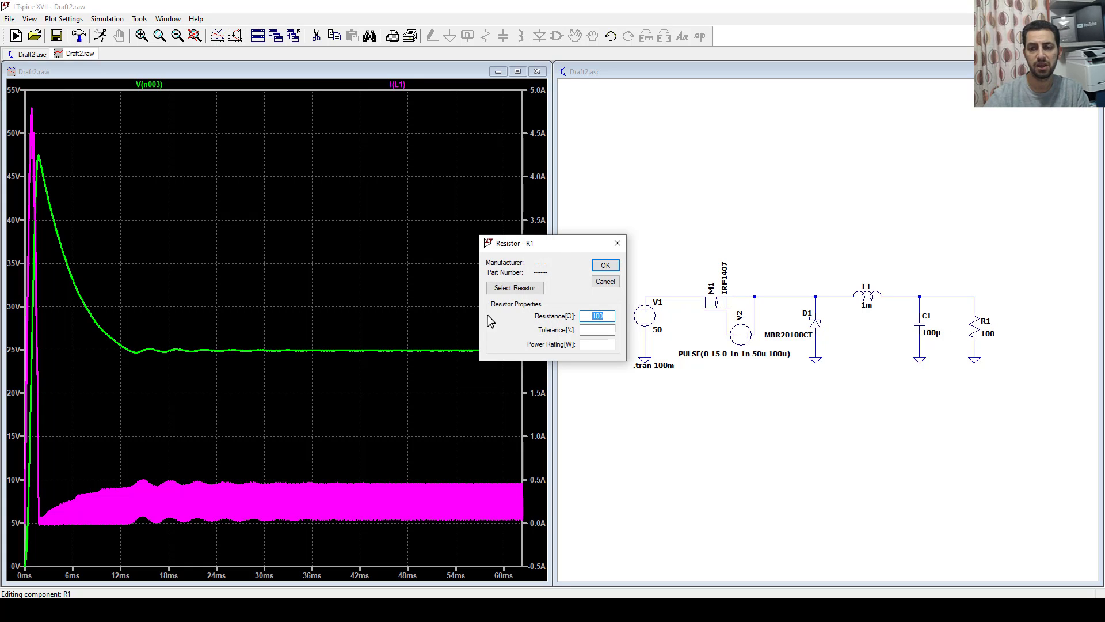
{"action": "type", "text": "50"}
{"action": "key", "text": "Return"}
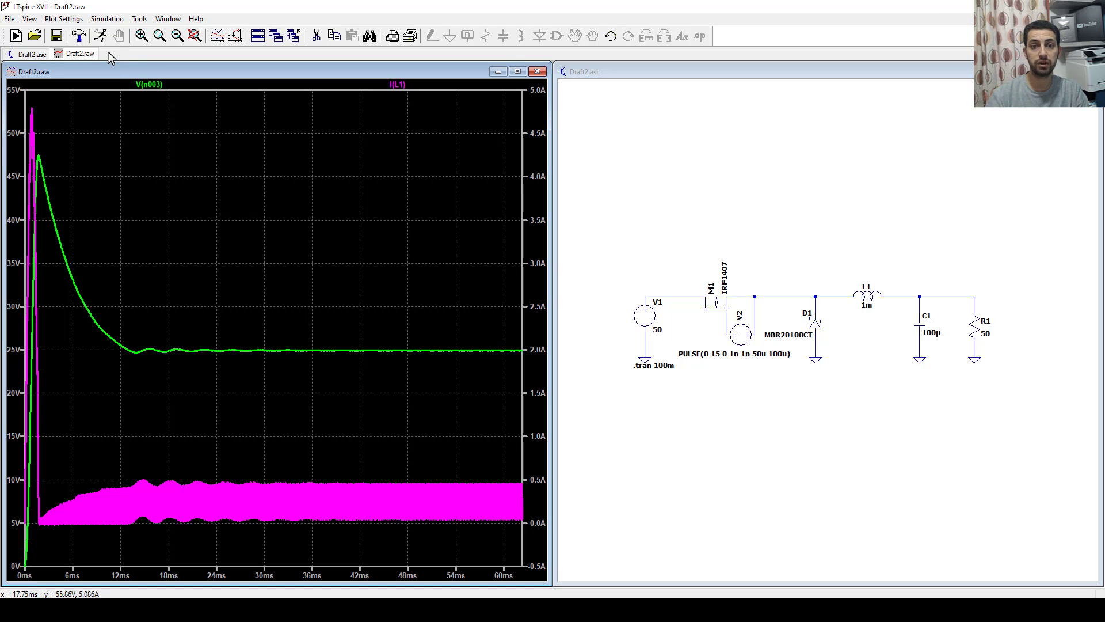
{"action": "left_click", "coordinate": [101, 35]}
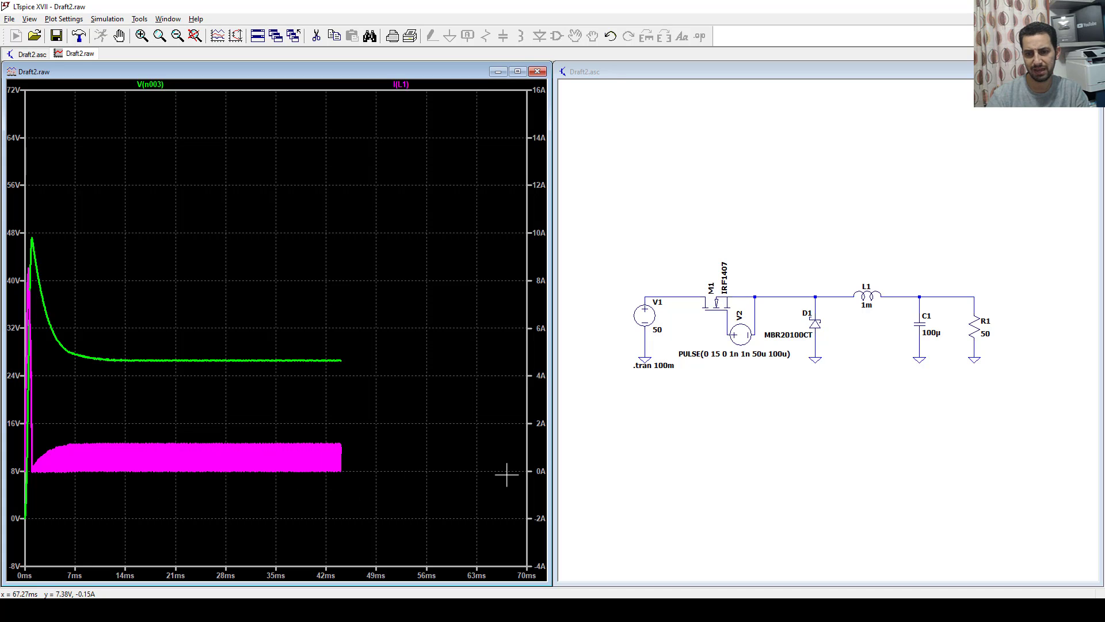
Halt the transient run at about 53 ms and examine the settled ripple of L1's current over a few switching cycles.
{"action": "left_click", "coordinate": [119, 35]}
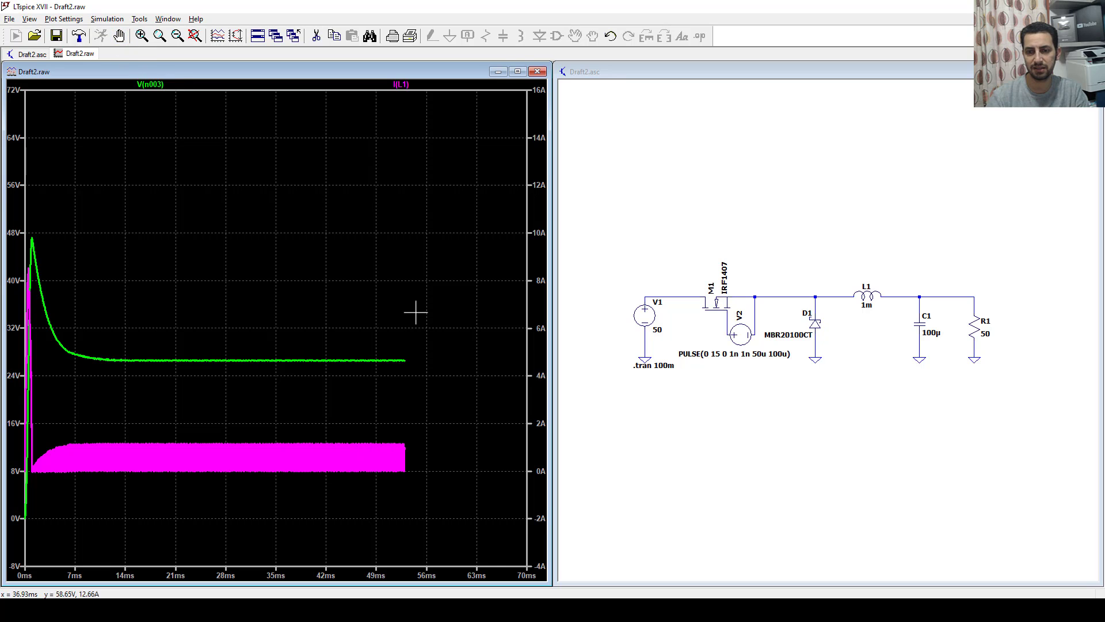
{"action": "left_click_drag", "start_coordinate": [503, 434], "coordinate": [522, 556]}
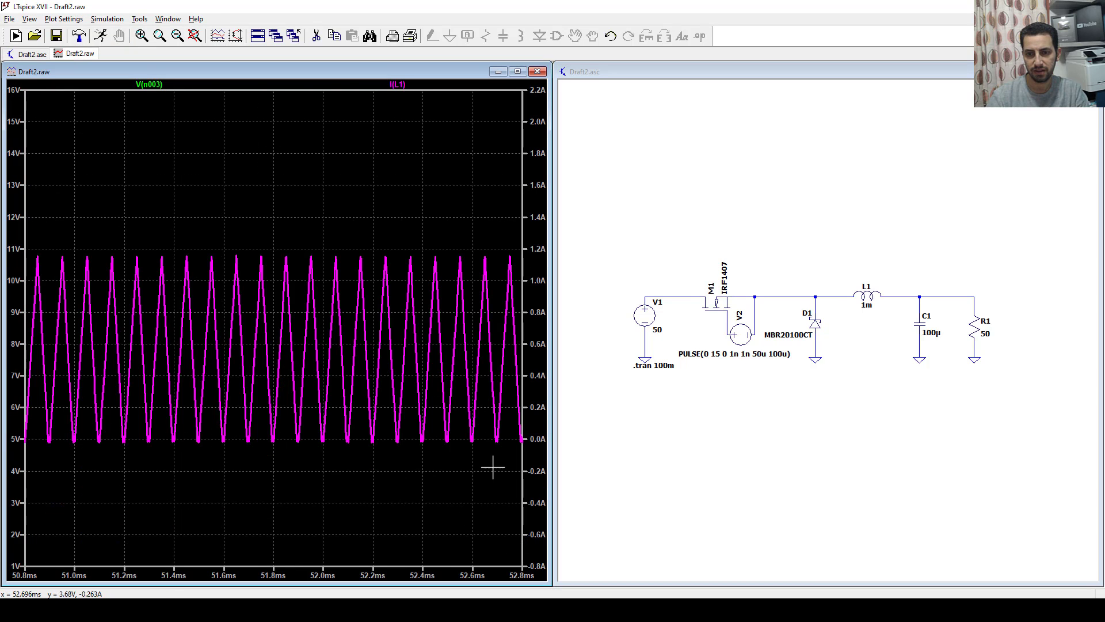
{"action": "left_click_drag", "start_coordinate": [373, 238], "coordinate": [436, 465]}
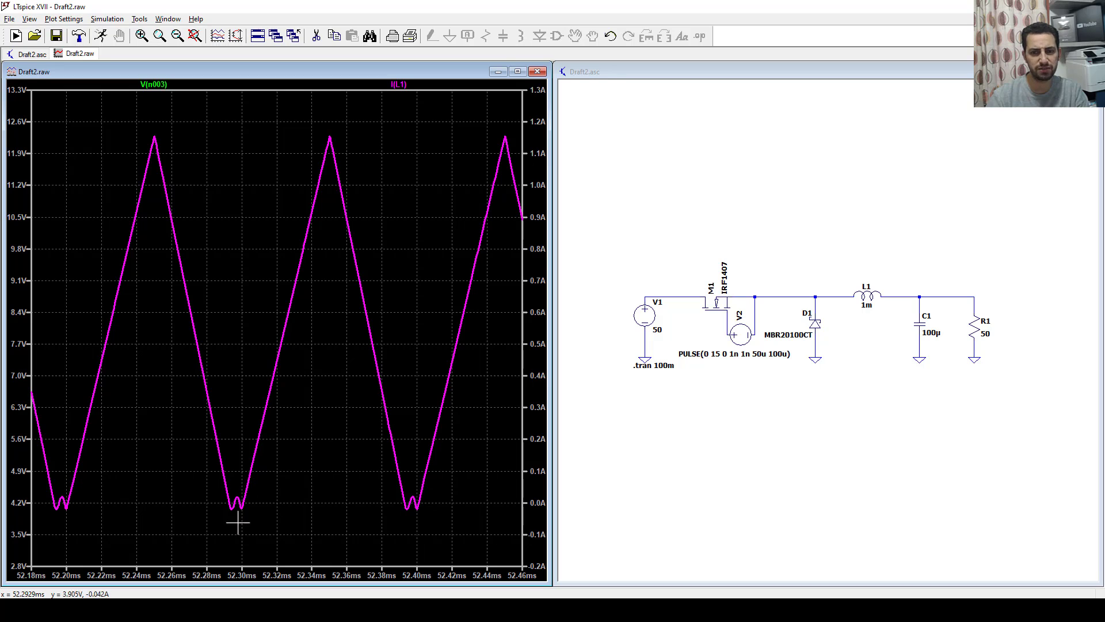
Set load resistor R1 to 20 ohms and run the transient simulation again.
{"action": "right_click", "coordinate": [971, 327]}
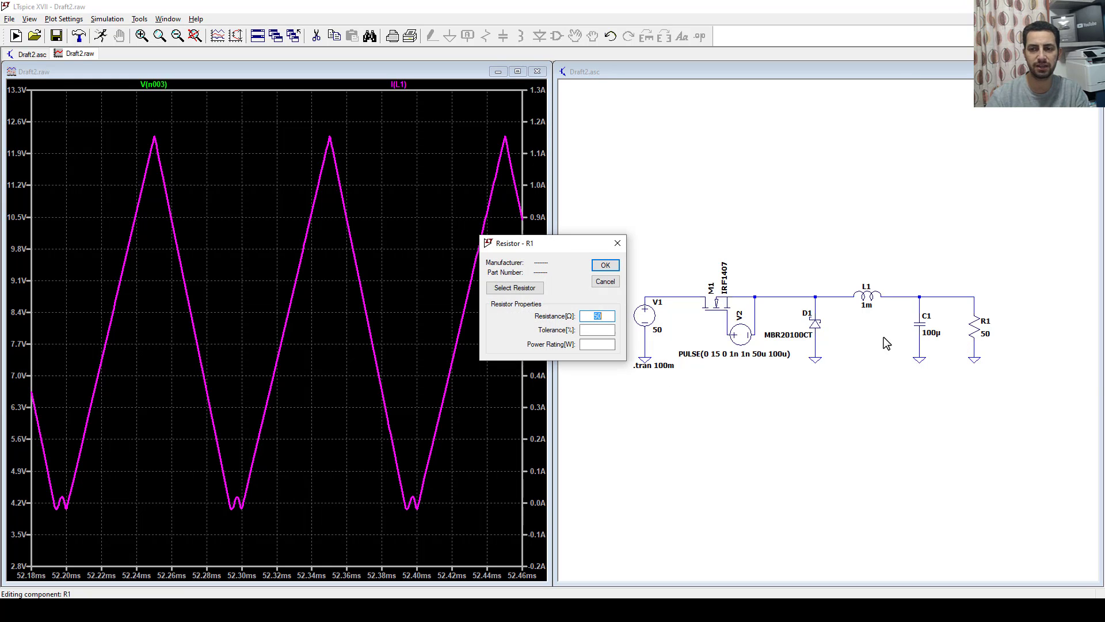
{"action": "type", "text": "20"}
{"action": "key", "text": "Return"}
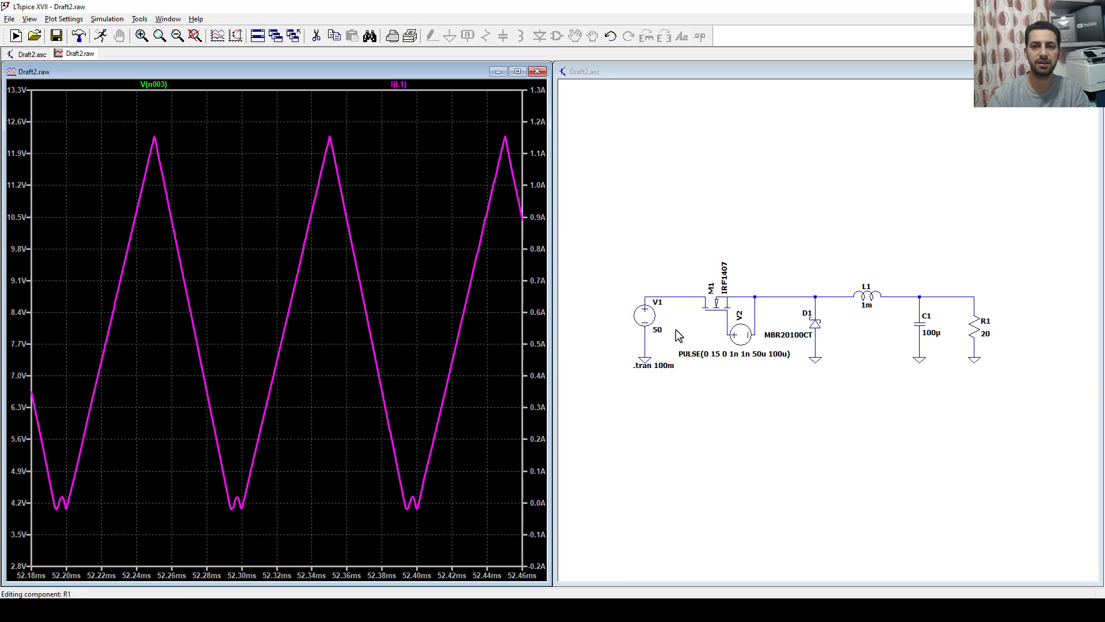
{"action": "left_click", "coordinate": [101, 35]}
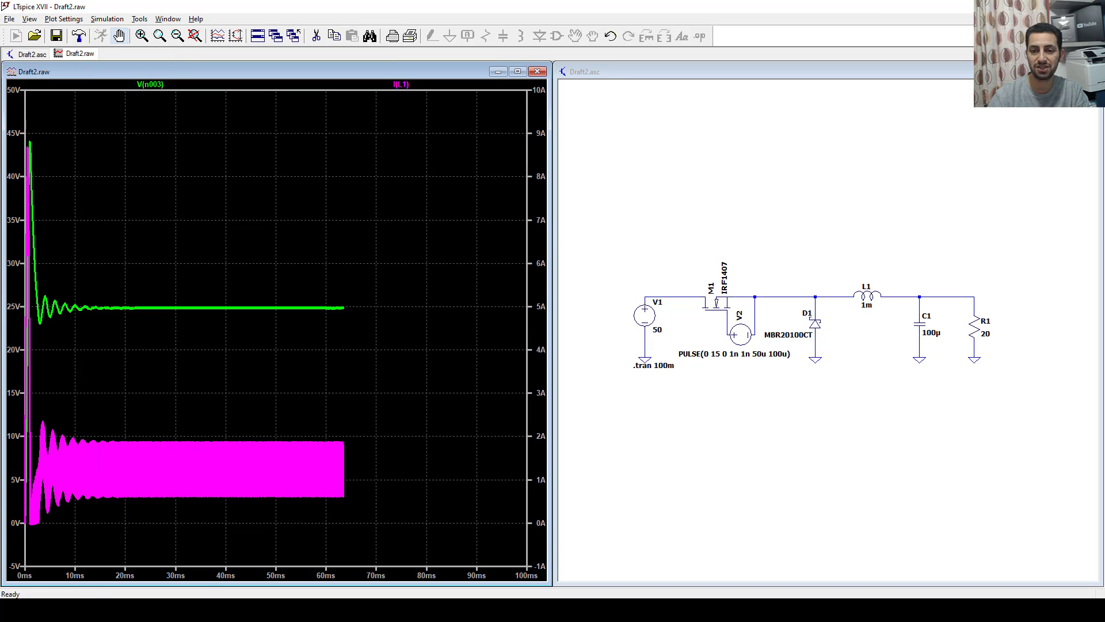
Halt the simulation at about 63 ms and examine the settled ripple of L1's current, followed by that of the output voltage.
{"action": "left_click", "coordinate": [115, 34]}
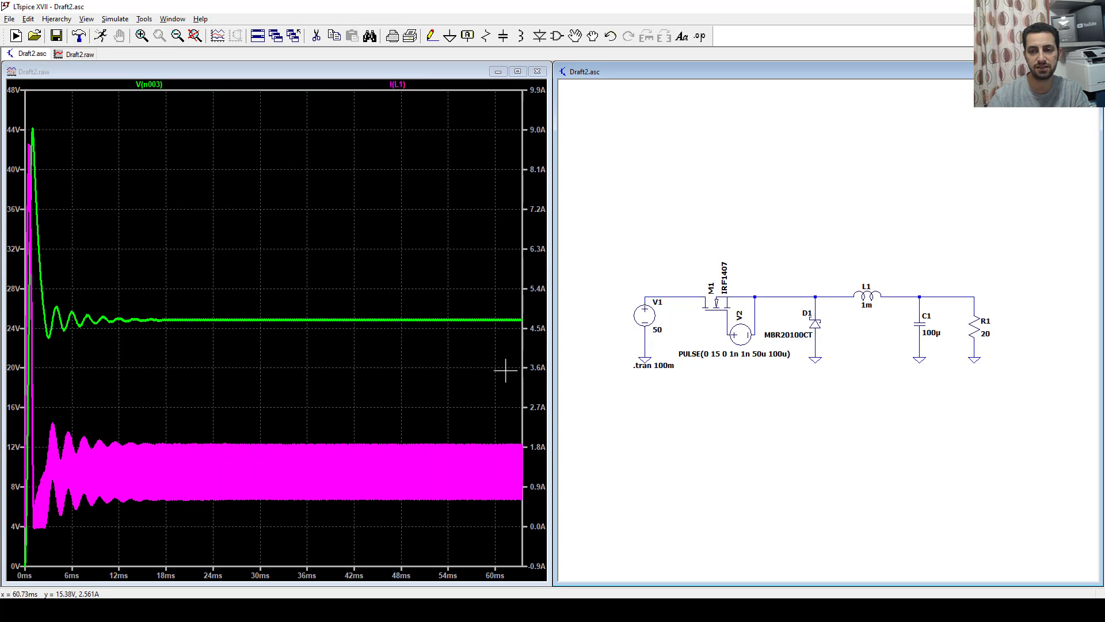
{"action": "left_click_drag", "start_coordinate": [498, 301], "coordinate": [536, 517]}
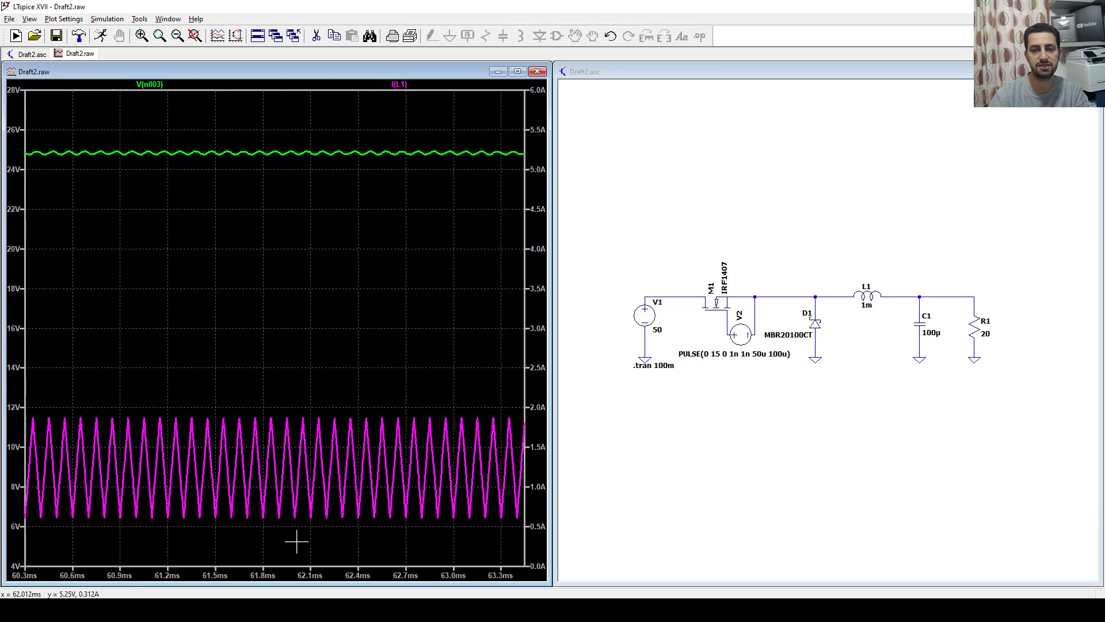
{"action": "left_click_drag", "start_coordinate": [401, 394], "coordinate": [519, 522]}
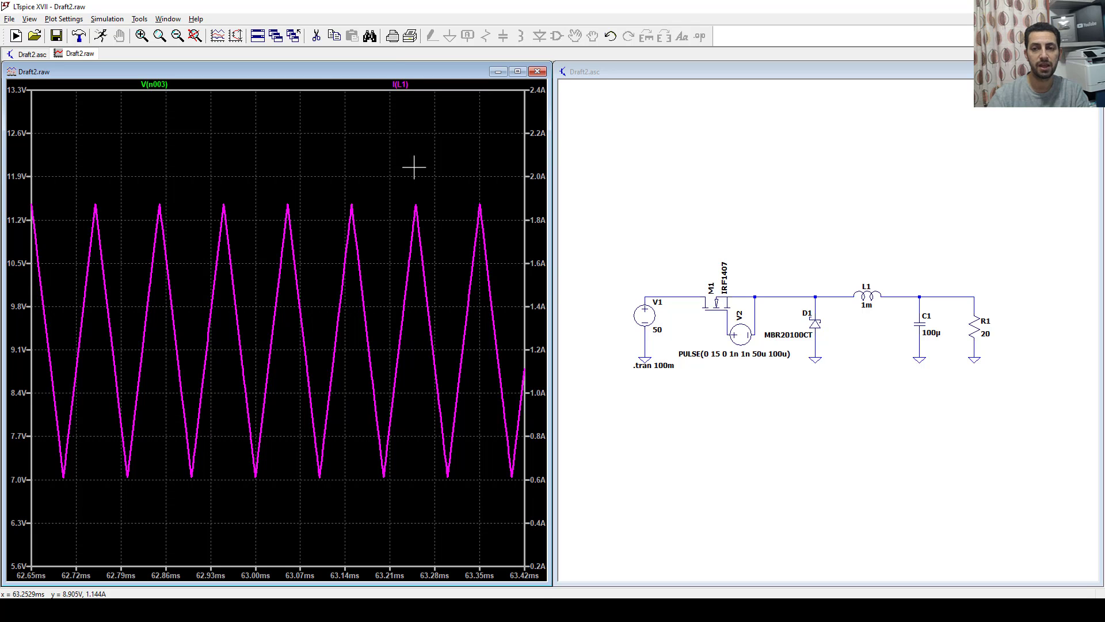
{"action": "left_click", "coordinate": [195, 35]}
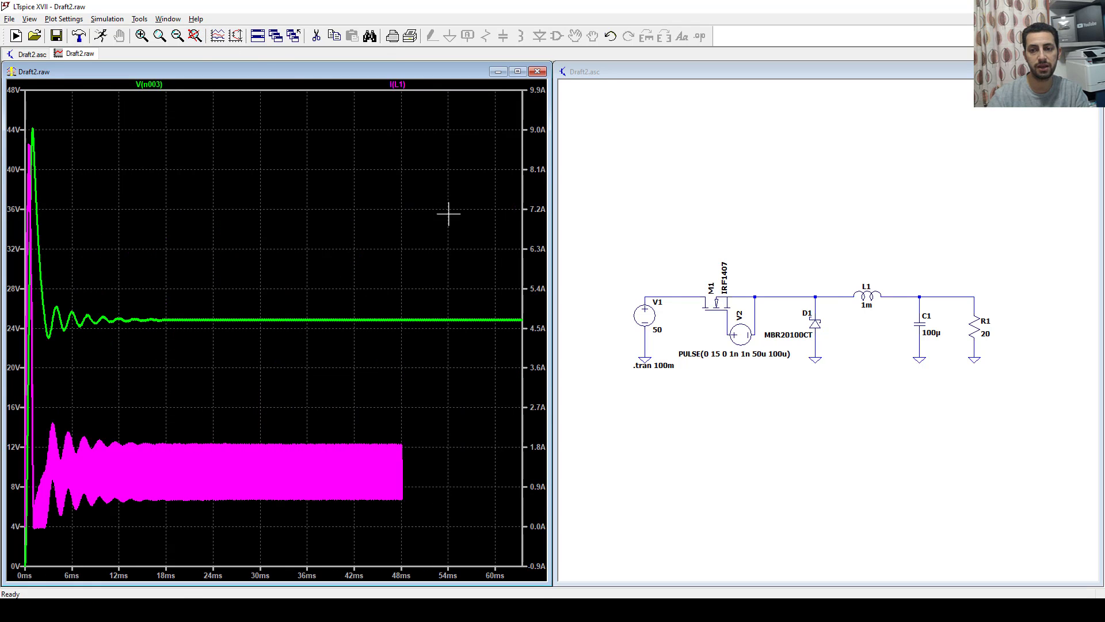
{"action": "left_click_drag", "start_coordinate": [476, 308], "coordinate": [510, 332]}
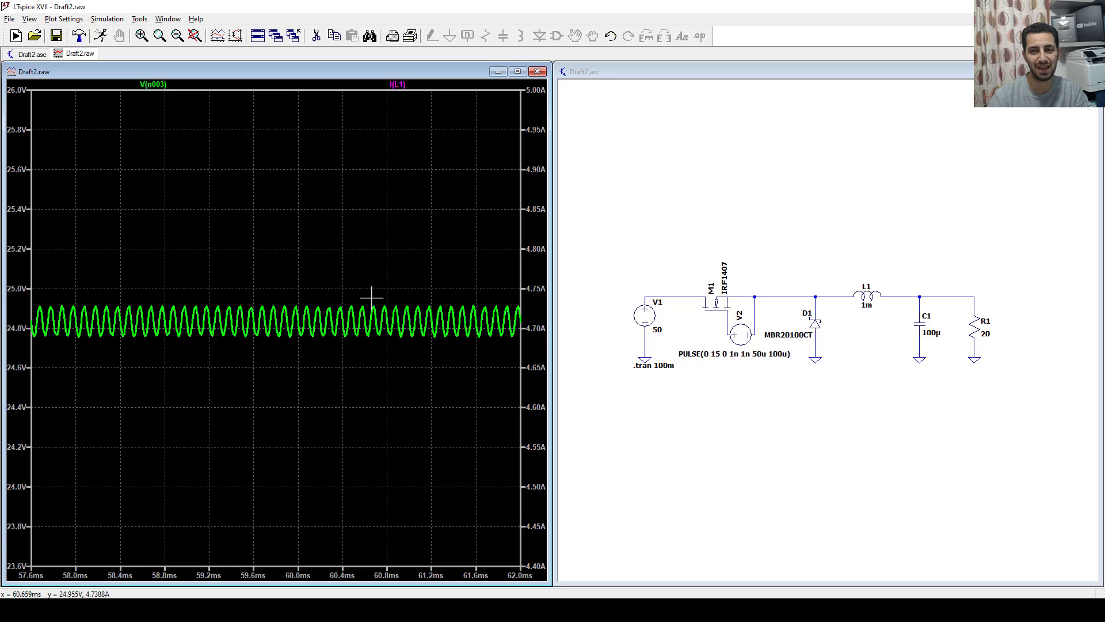
{"action": "left_click_drag", "start_coordinate": [372, 299], "coordinate": [520, 343]}
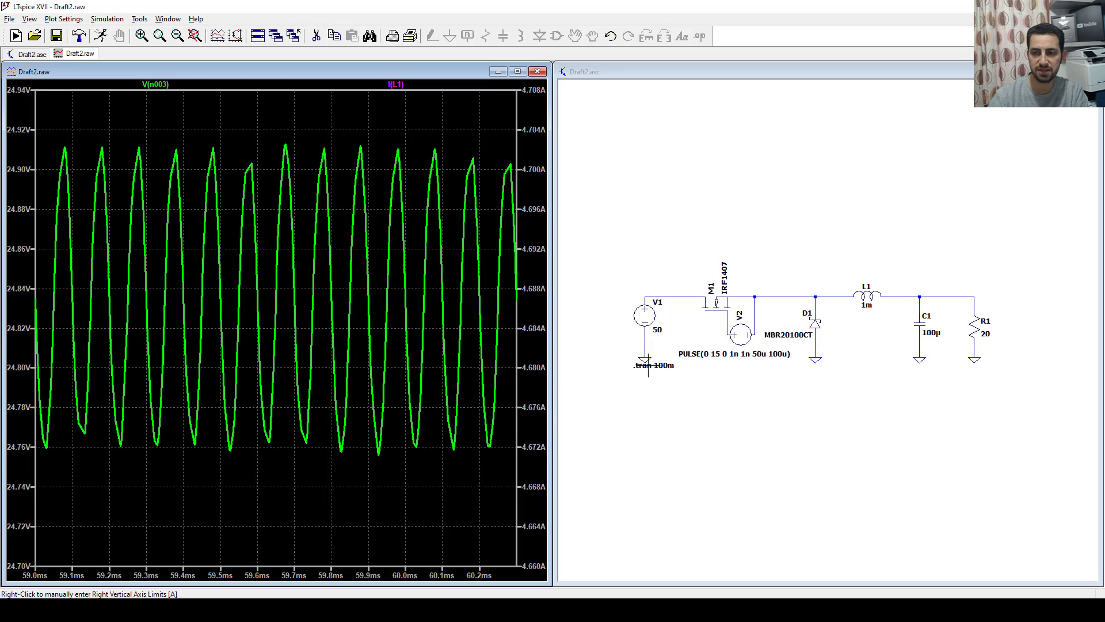
Set the transient analysis maximum timestep to 1u and rerun the simulation.
{"action": "right_click", "coordinate": [660, 366]}
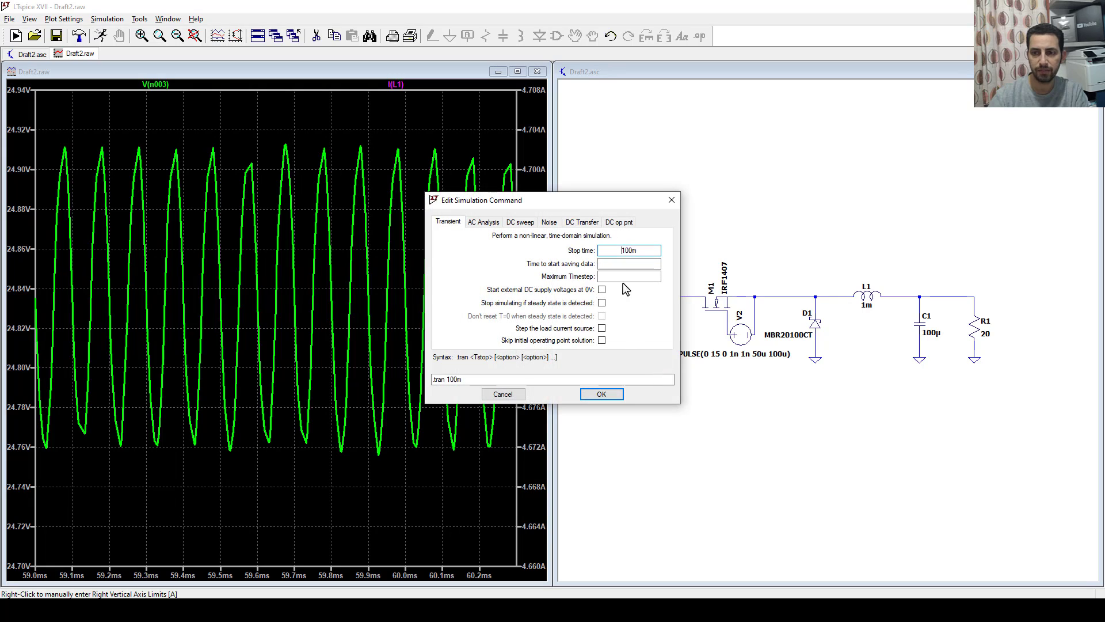
{"action": "left_click", "coordinate": [621, 277]}
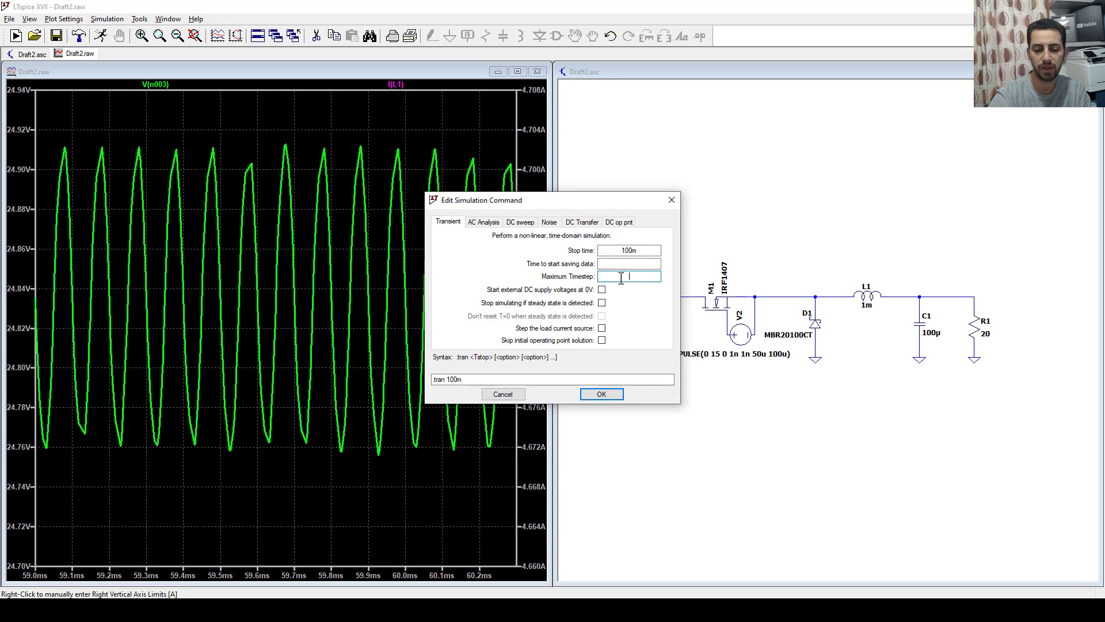
{"action": "type", "text": "1u"}
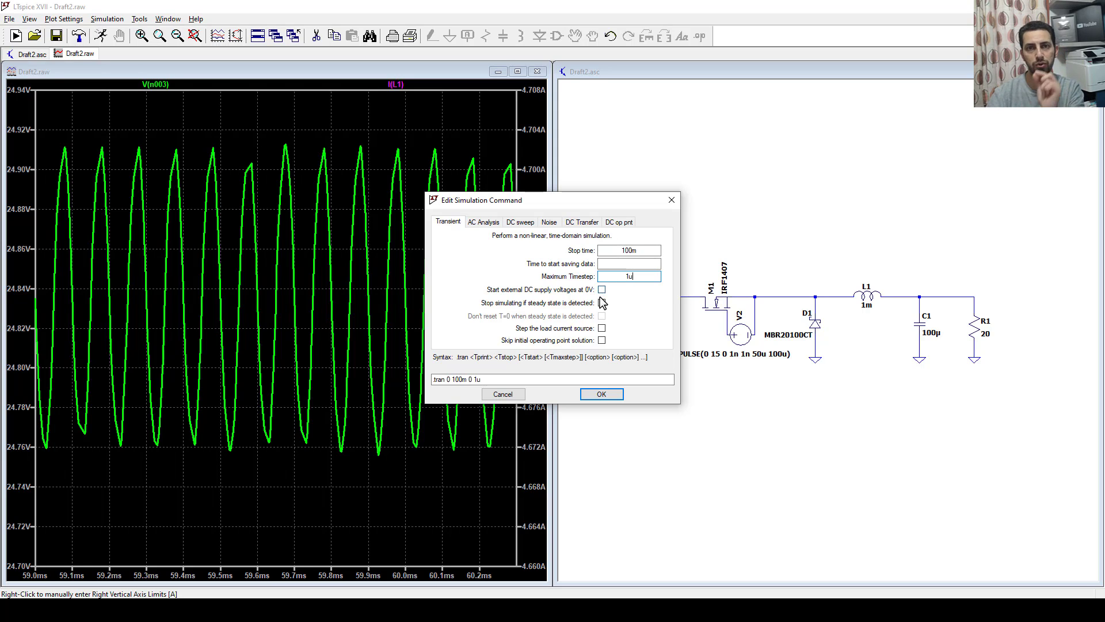
{"action": "left_click", "coordinate": [601, 395]}
{"action": "left_click", "coordinate": [78, 71]}
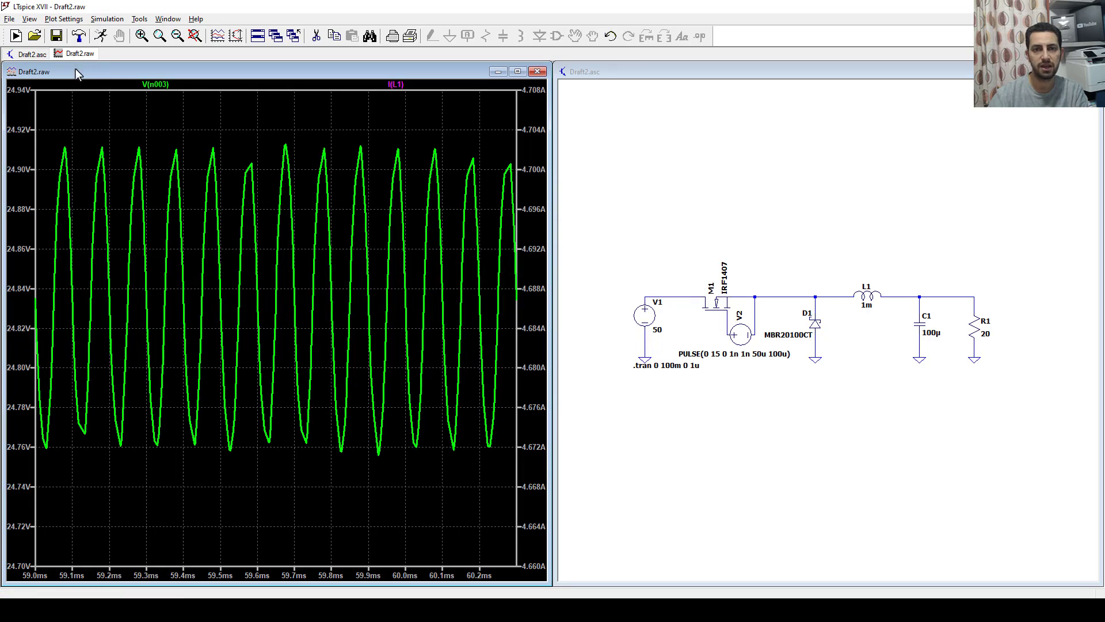
{"action": "left_click", "coordinate": [100, 36]}
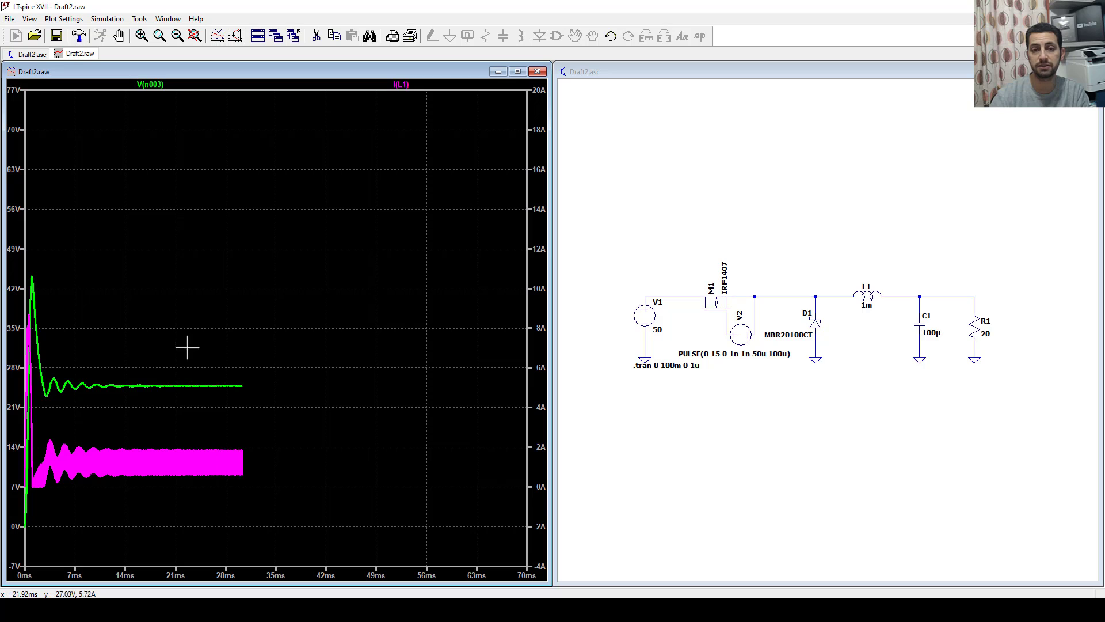
Halt the run at about 55 ms and examine the smoothed output voltage ripple and L1's current over a few switching cycles.
{"action": "left_click", "coordinate": [118, 35]}
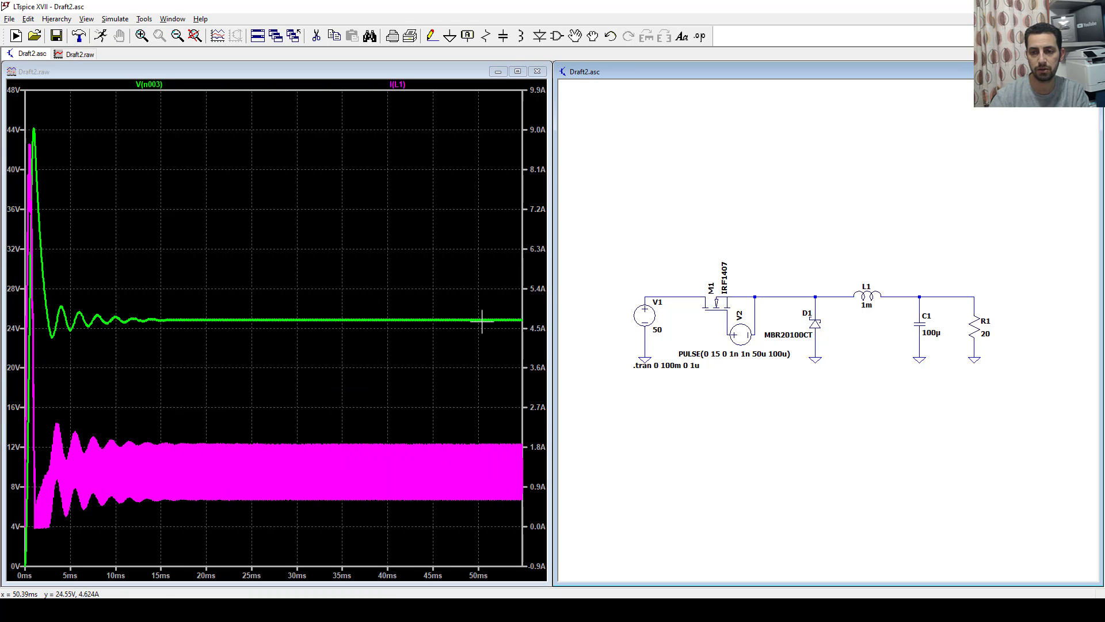
{"action": "left_click_drag", "start_coordinate": [482, 313], "coordinate": [500, 326]}
{"action": "left_click_drag", "start_coordinate": [349, 337], "coordinate": [440, 432]}
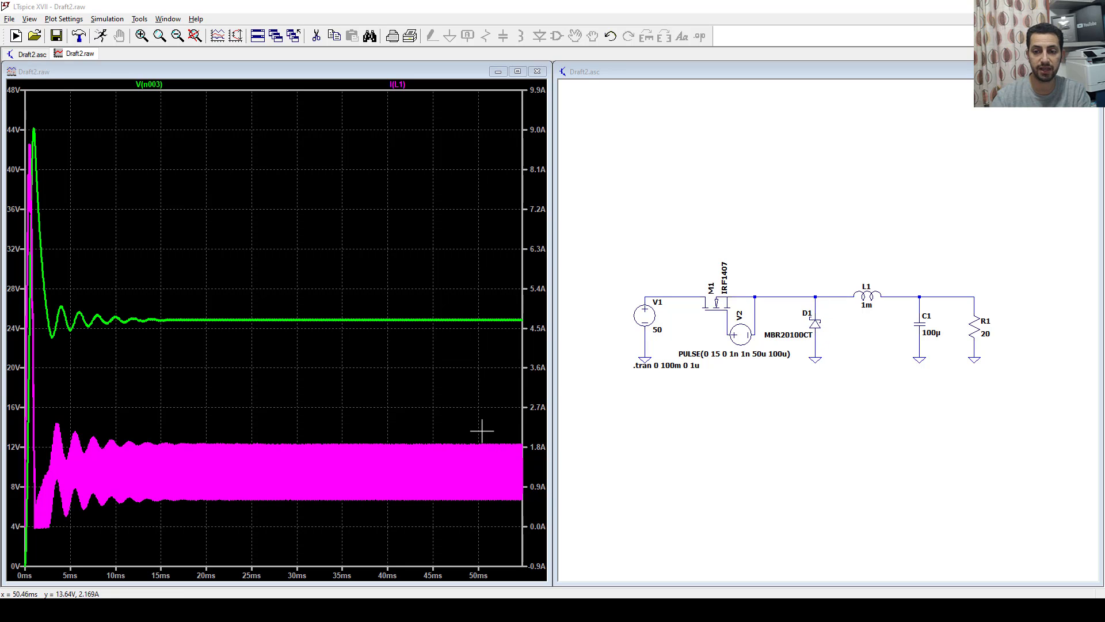
{"action": "left_click_drag", "start_coordinate": [478, 424], "coordinate": [523, 521]}
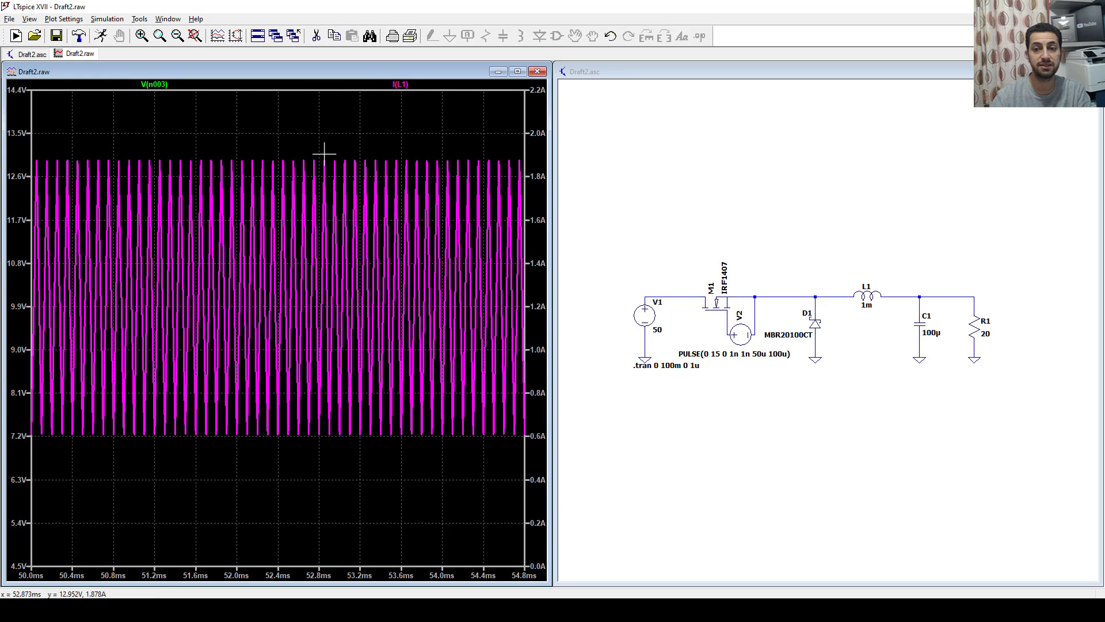
{"action": "left_click_drag", "start_coordinate": [324, 153], "coordinate": [285, 200]}
{"action": "left_click_drag", "start_coordinate": [247, 109], "coordinate": [338, 538]}
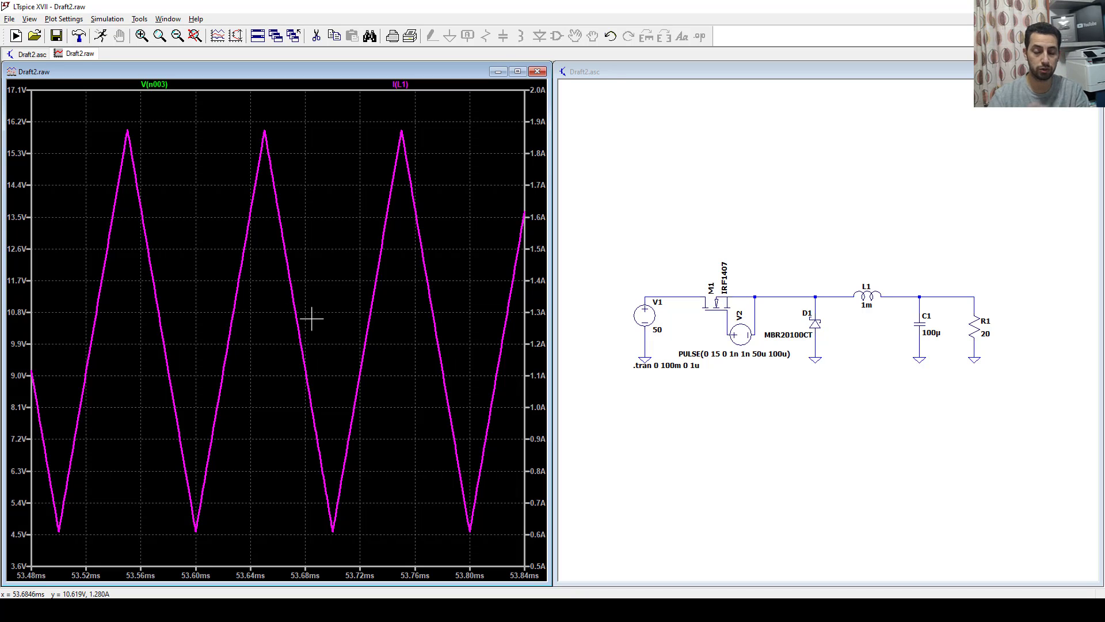
Plot diode D1's current alongside L1's current and the output voltage, framing a single switching period.
{"action": "left_click", "coordinate": [811, 308]}
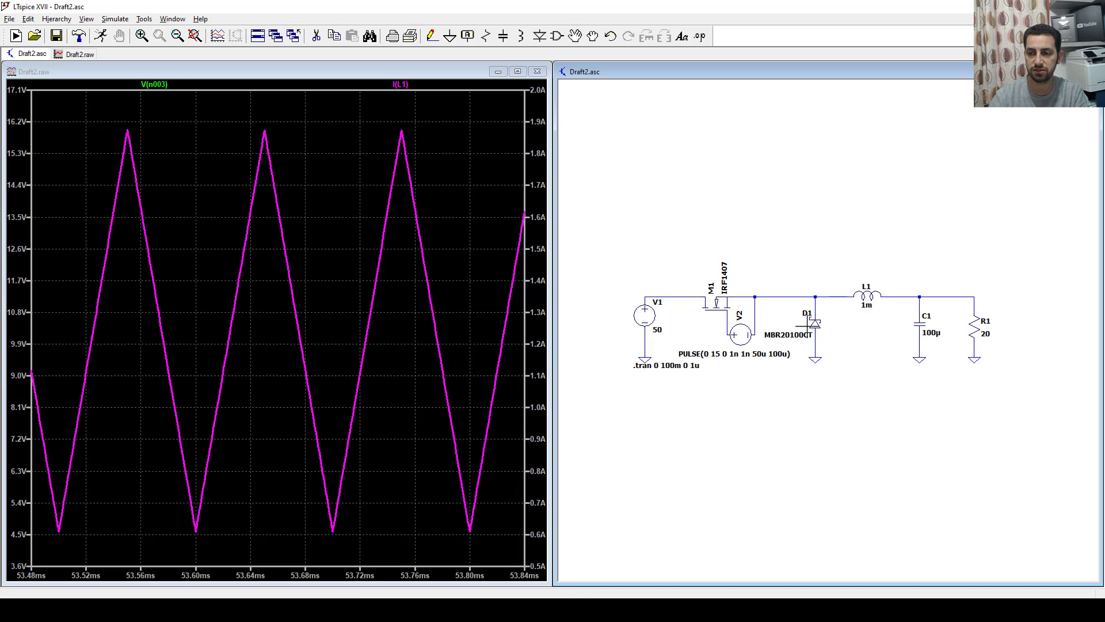
{"action": "scroll", "coordinate": [822, 251], "scroll_direction": "up", "scroll_amount": 2}
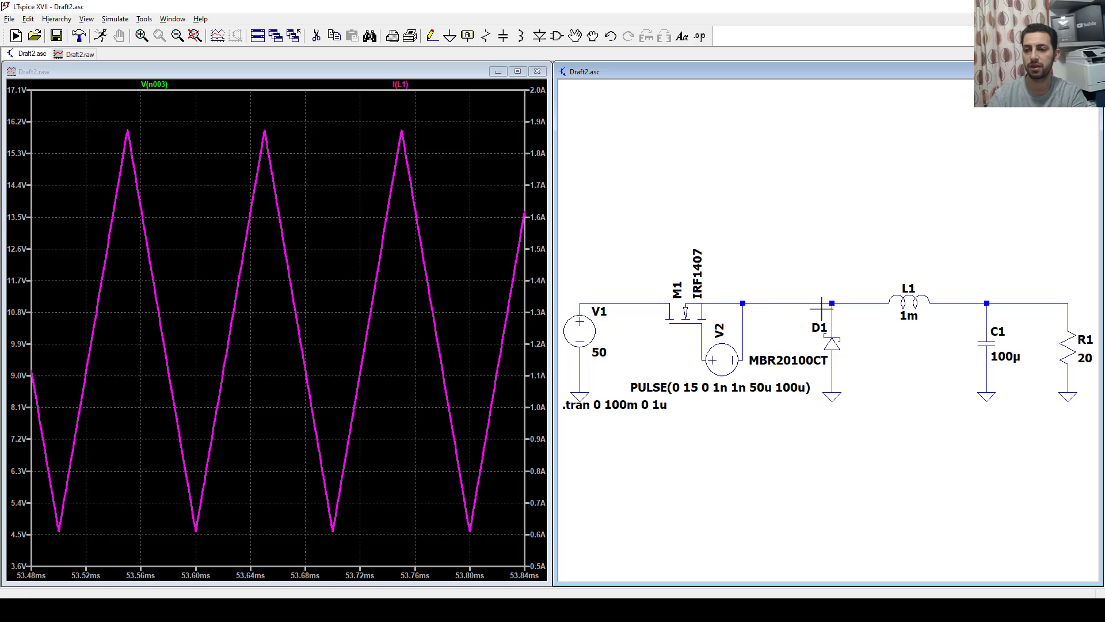
{"action": "left_click", "coordinate": [842, 341]}
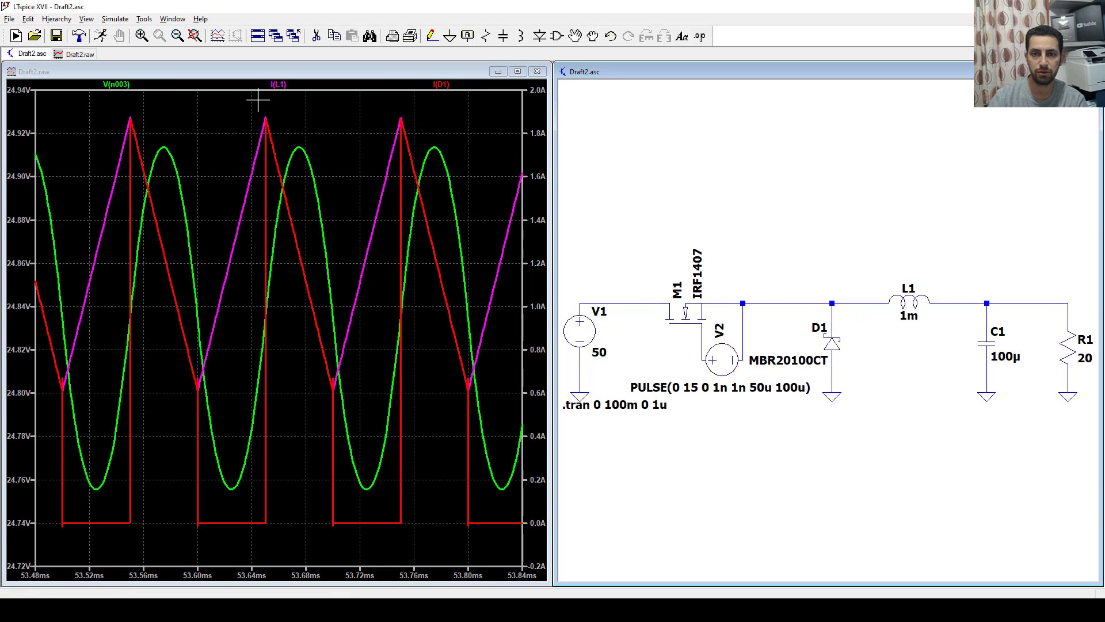
{"action": "left_click_drag", "start_coordinate": [171, 109], "coordinate": [373, 550]}
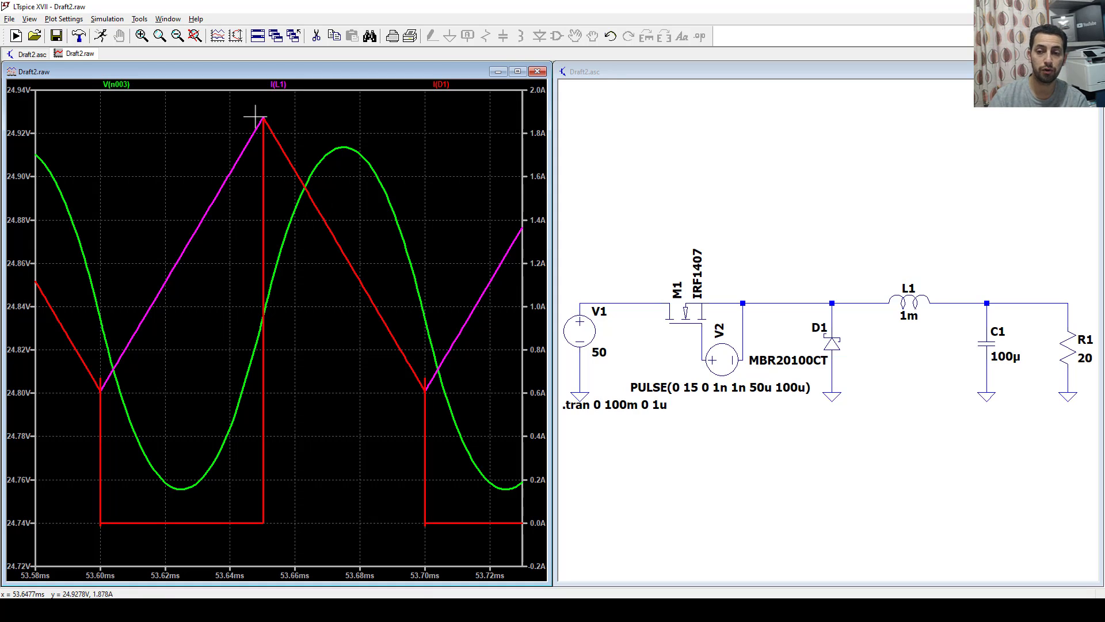
Add M1's drain current and the currents of capacitor C1 and load resistor R1 to the waveform plot.
{"action": "left_click", "coordinate": [776, 267]}
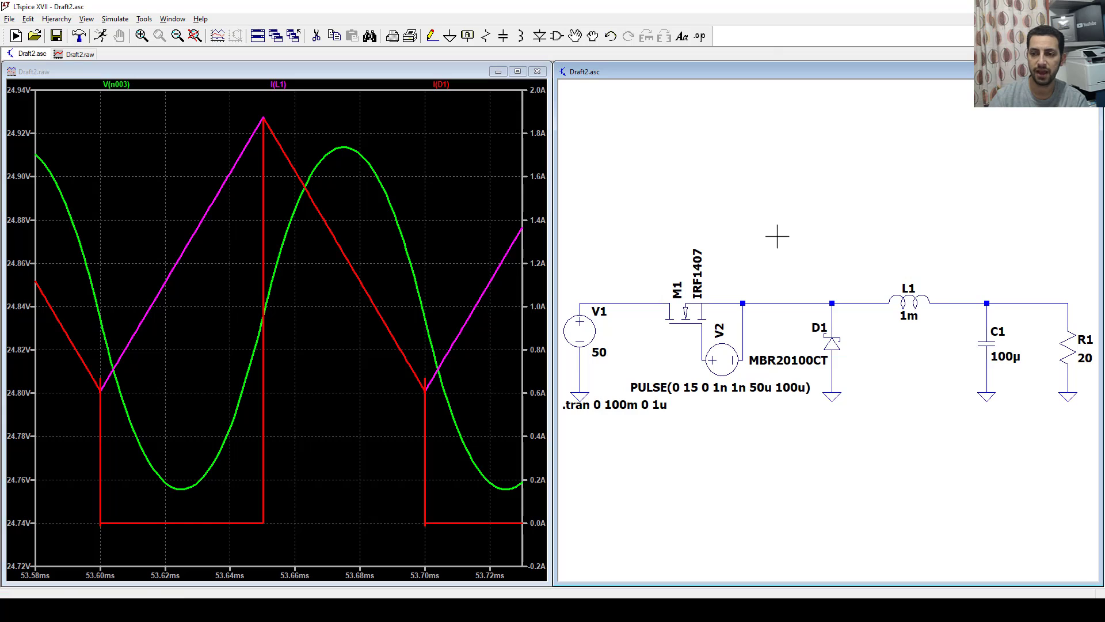
{"action": "left_click", "coordinate": [664, 298]}
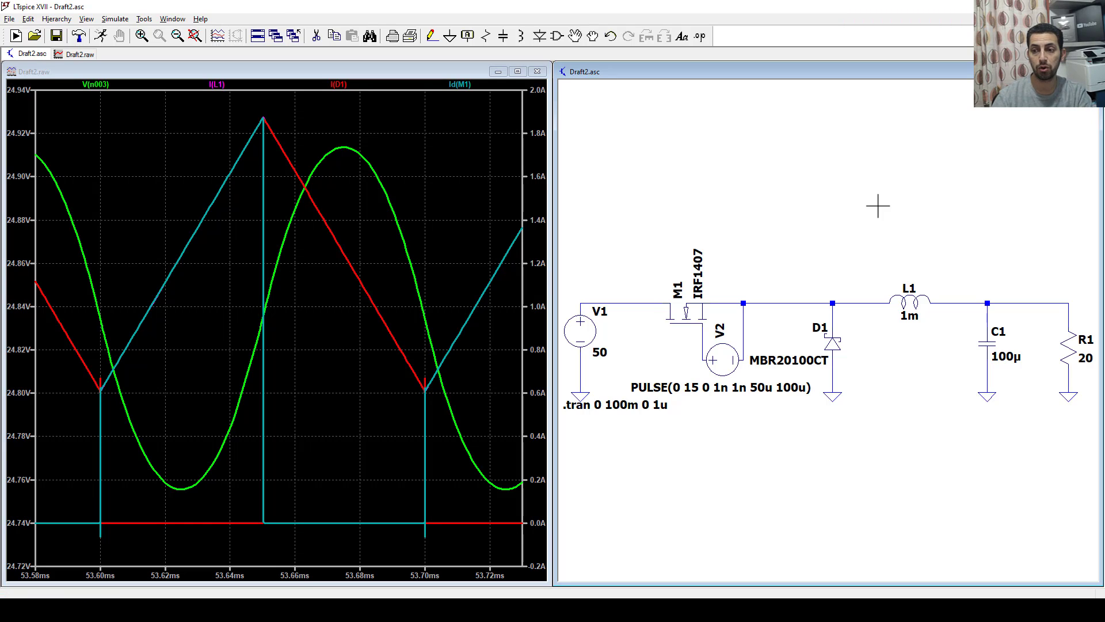
{"action": "left_click", "coordinate": [991, 342]}
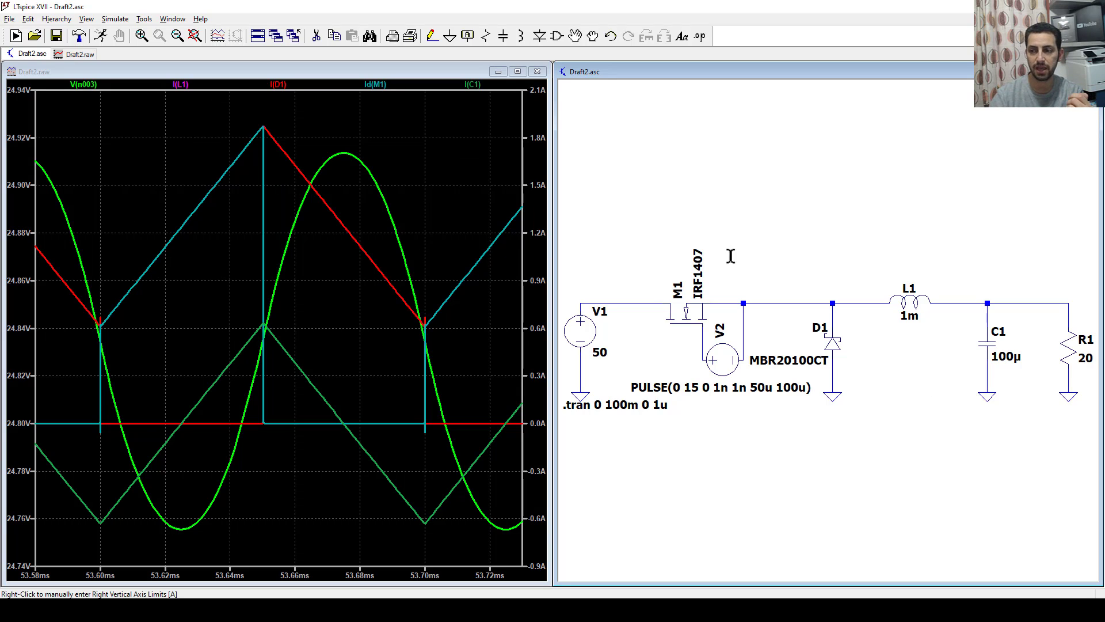
{"action": "left_click", "coordinate": [1039, 301]}
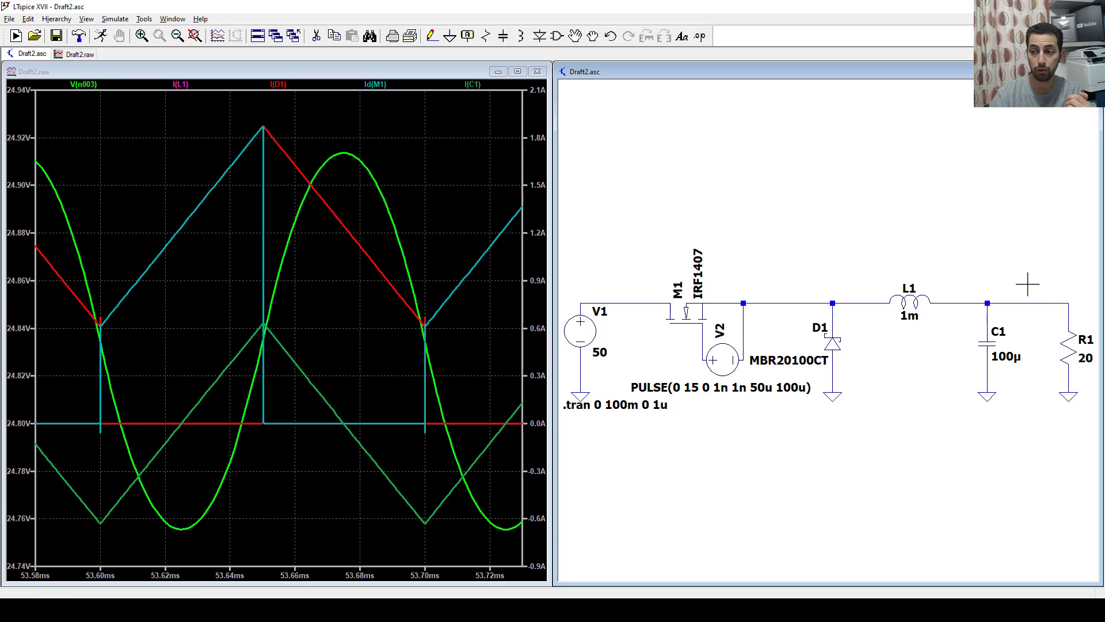
{"action": "left_click", "coordinate": [1069, 344]}
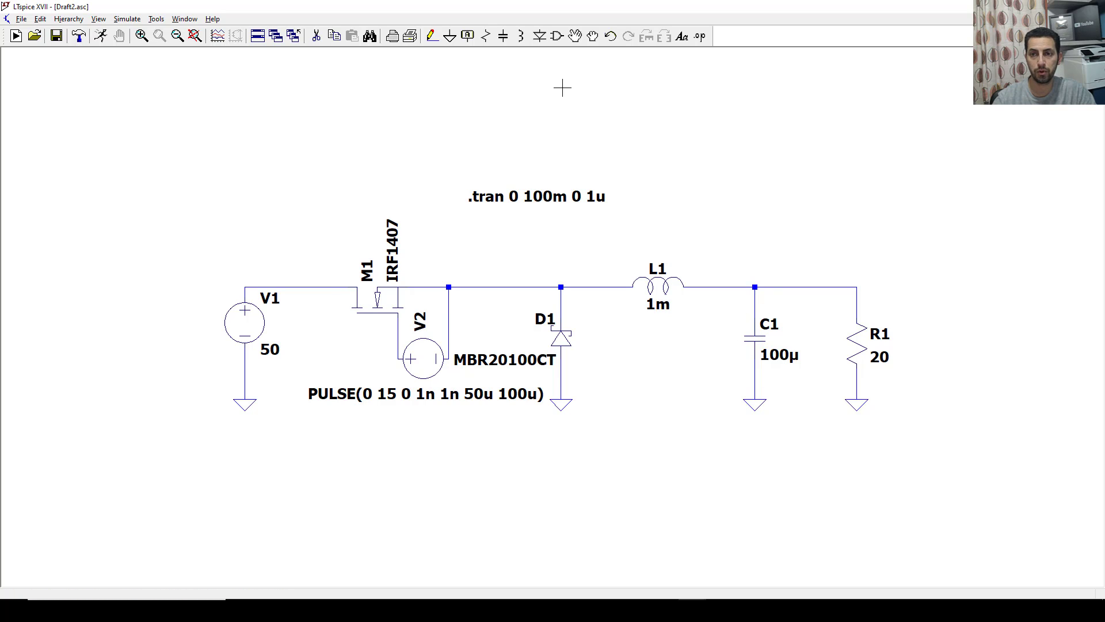
Wire series resistor R2 between the output node and capacitor C1, and set its resistance to 500m.
{"action": "left_click", "coordinate": [575, 38]}
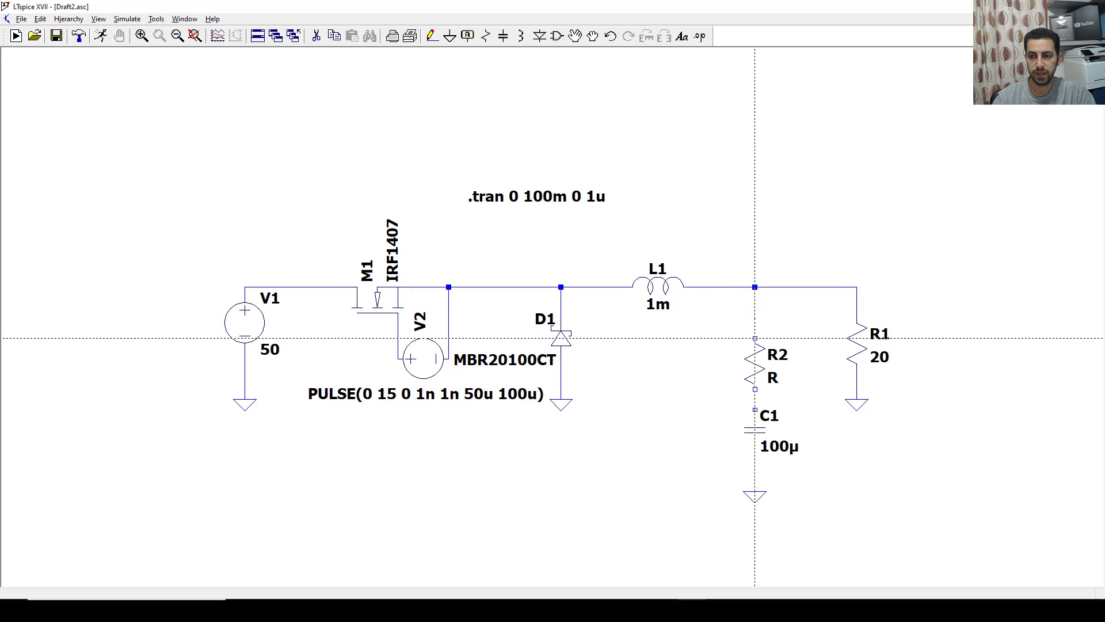
{"action": "left_click", "coordinate": [755, 337]}
{"action": "left_click", "coordinate": [754, 308]}
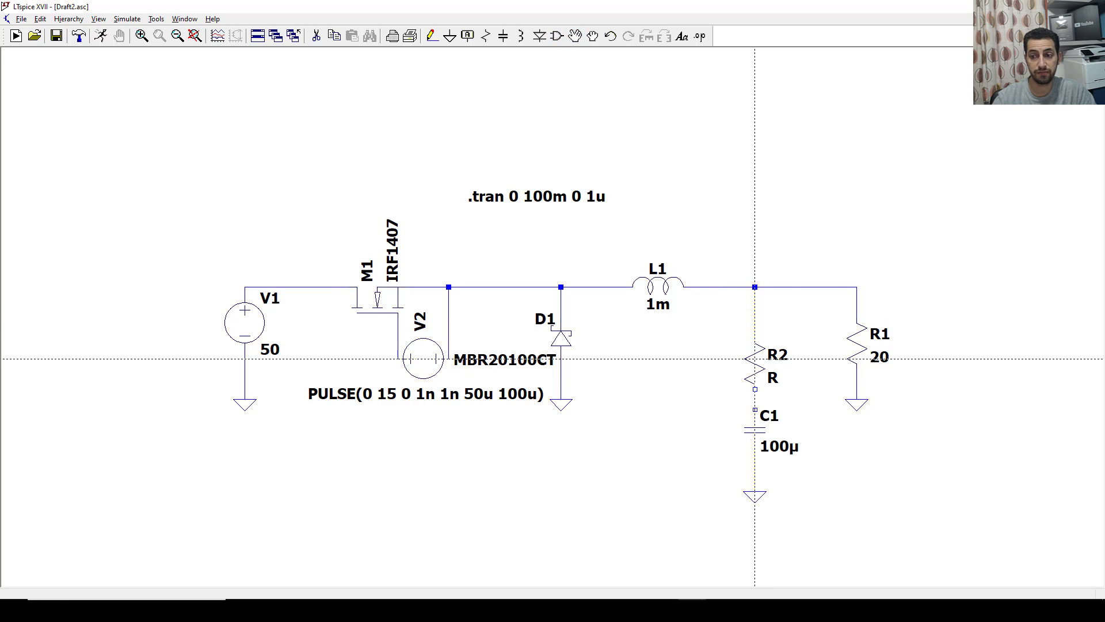
{"action": "left_click", "coordinate": [754, 389]}
{"action": "left_click", "coordinate": [755, 409]}
{"action": "key", "text": "Escape"}
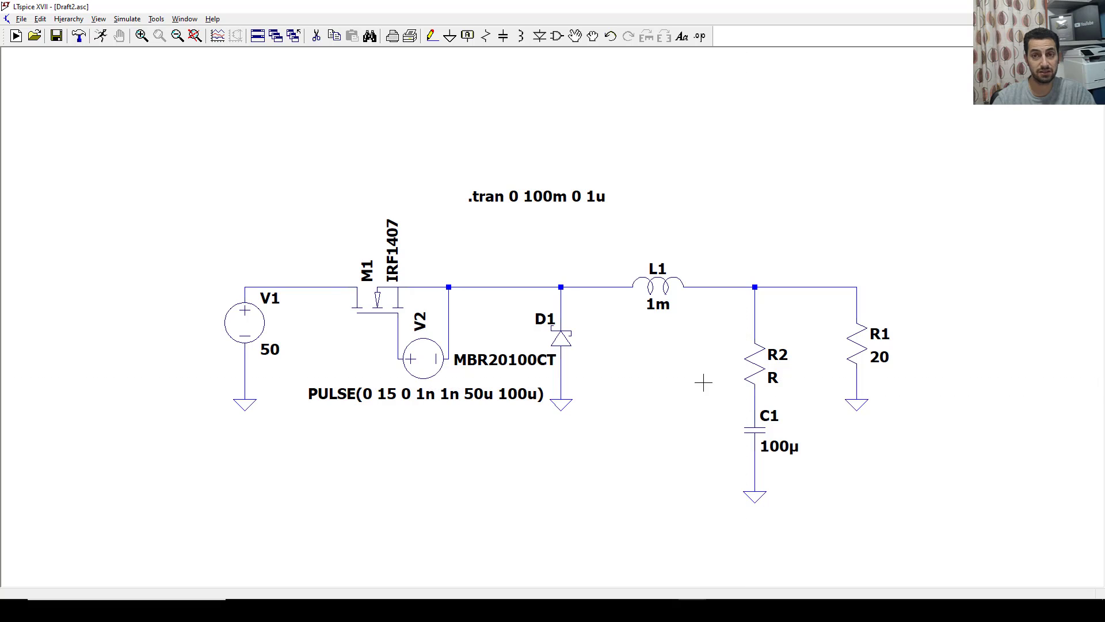
{"action": "right_click", "coordinate": [758, 362]}
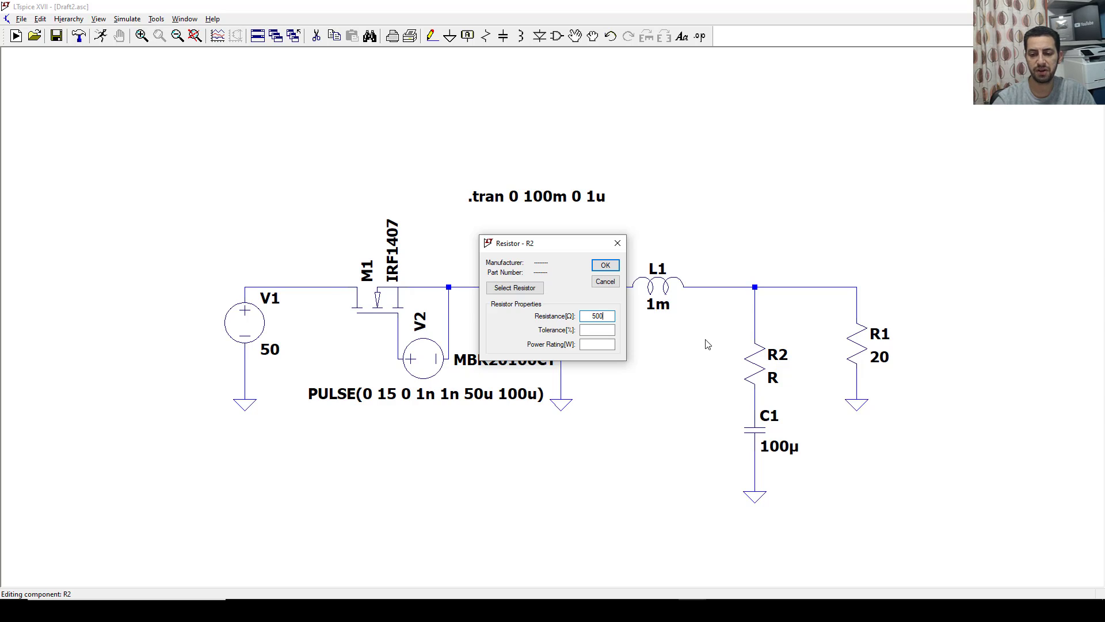
{"action": "key", "text": "Return"}
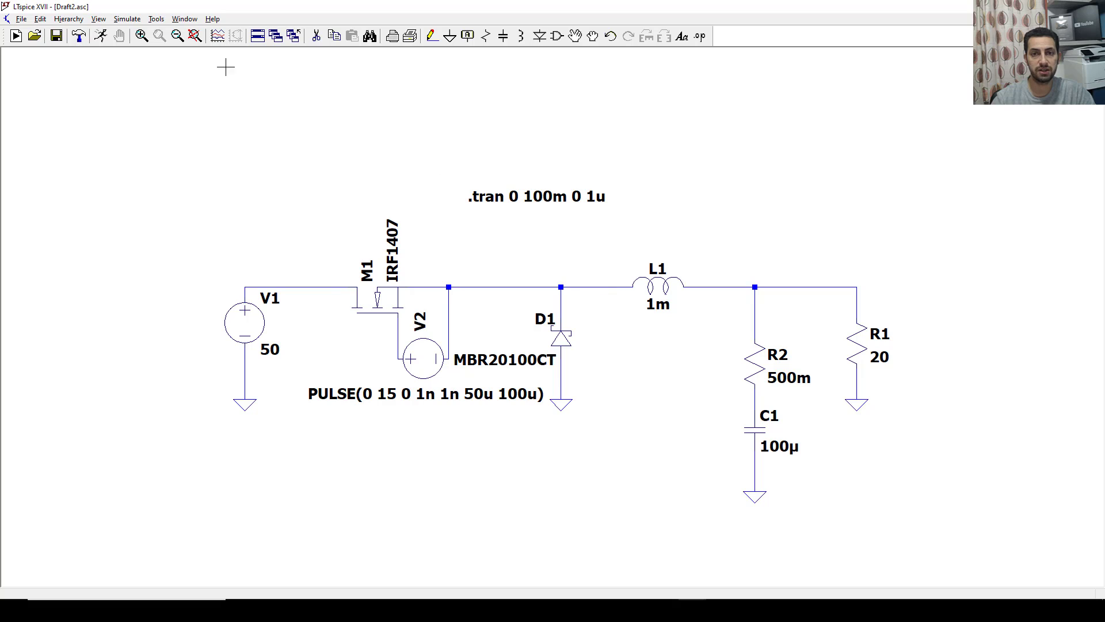
Run the transient simulation with R2 at 500m, plot the output node voltage, and halt the run at about 37 ms.
{"action": "left_click", "coordinate": [100, 37]}
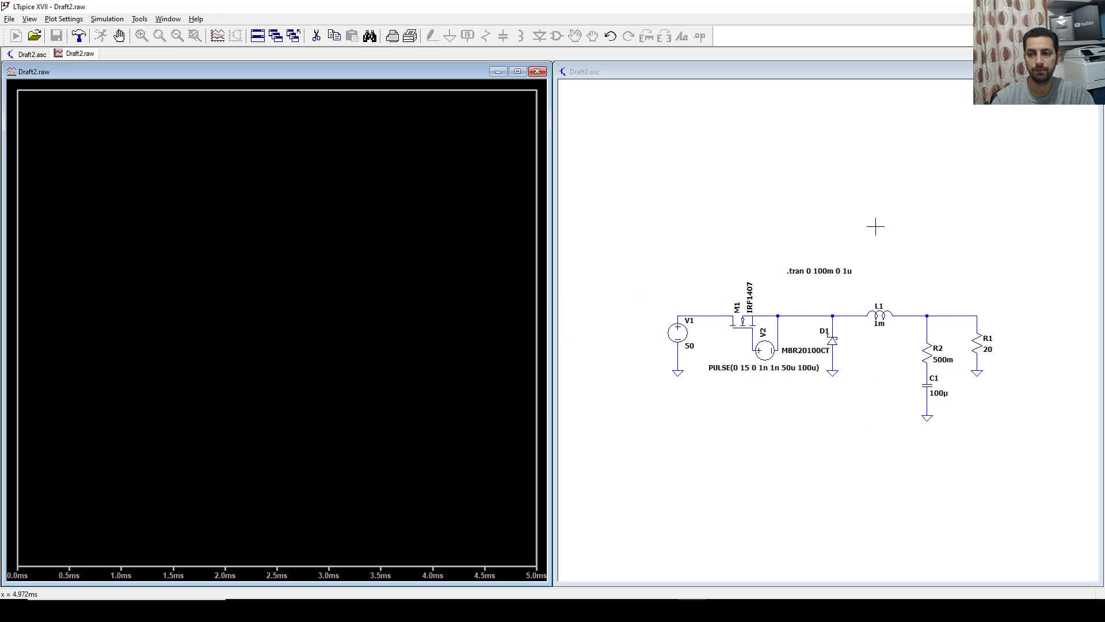
{"action": "left_click", "coordinate": [916, 227]}
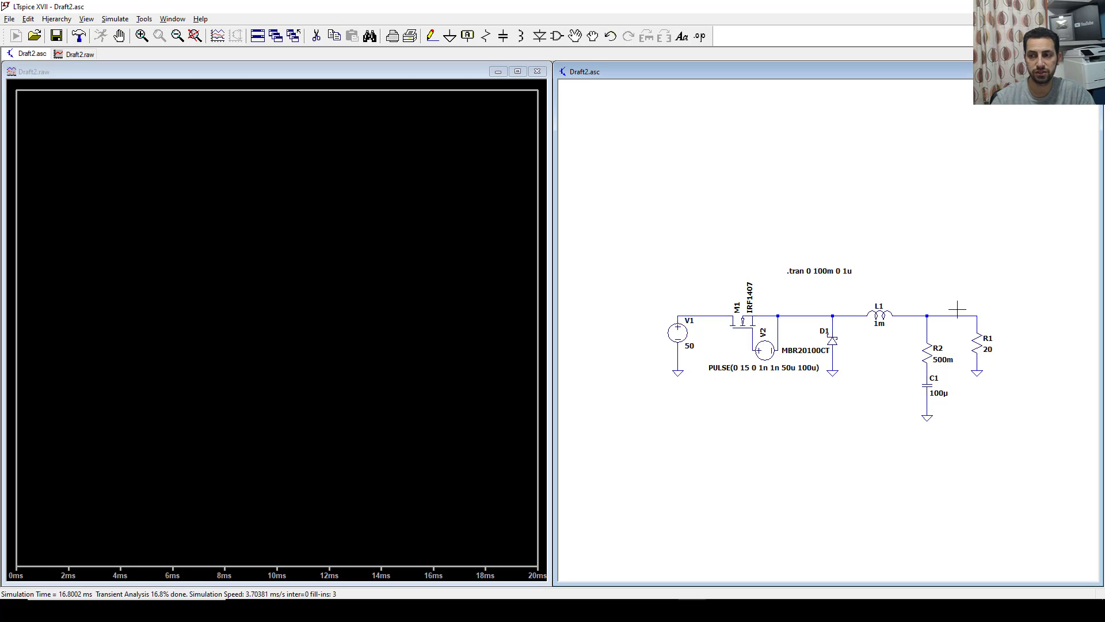
{"action": "left_click", "coordinate": [959, 314]}
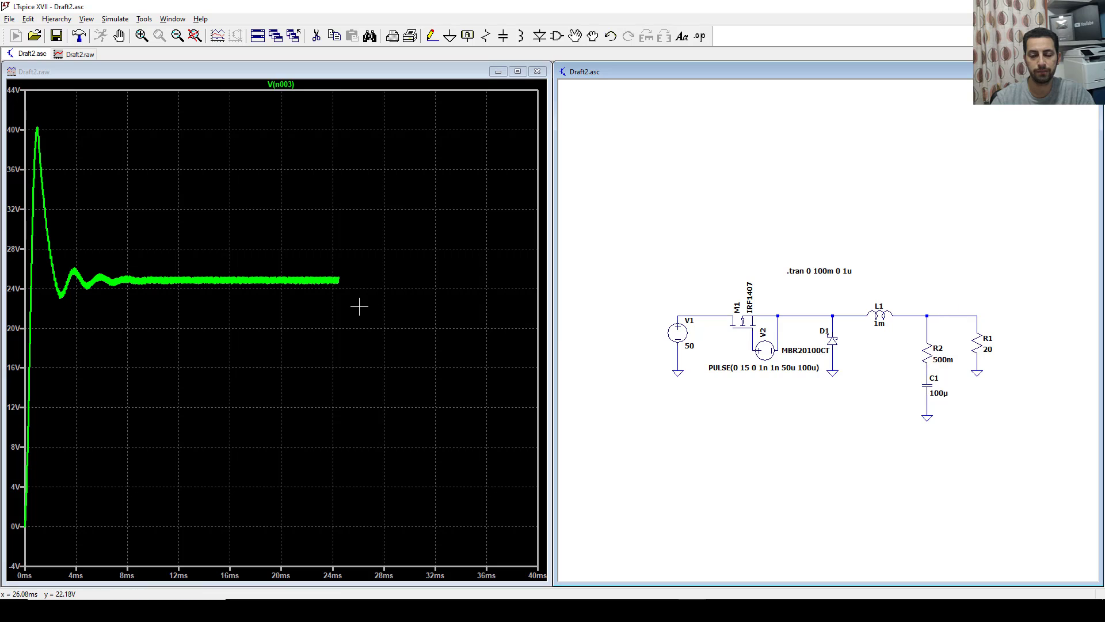
{"action": "left_click", "coordinate": [125, 39]}
Examine the steady-state output voltage ripple over a few switching cycles and plot L1's current alongside it.
{"action": "left_click_drag", "start_coordinate": [522, 264], "coordinate": [538, 294]}
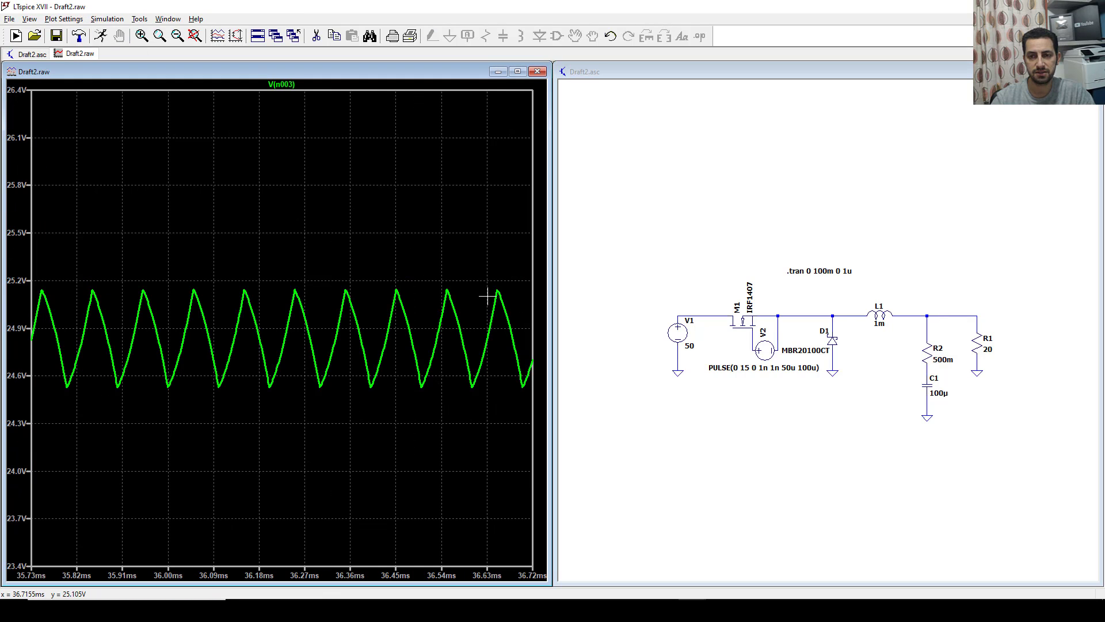
{"action": "left_click_drag", "start_coordinate": [296, 254], "coordinate": [467, 418]}
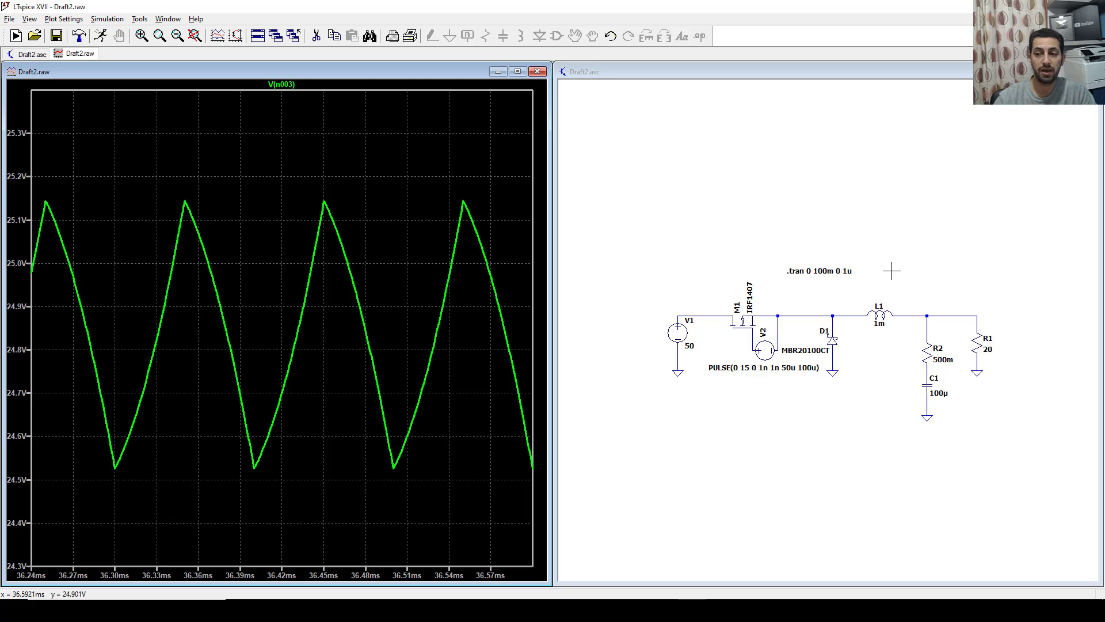
{"action": "left_click", "coordinate": [921, 286]}
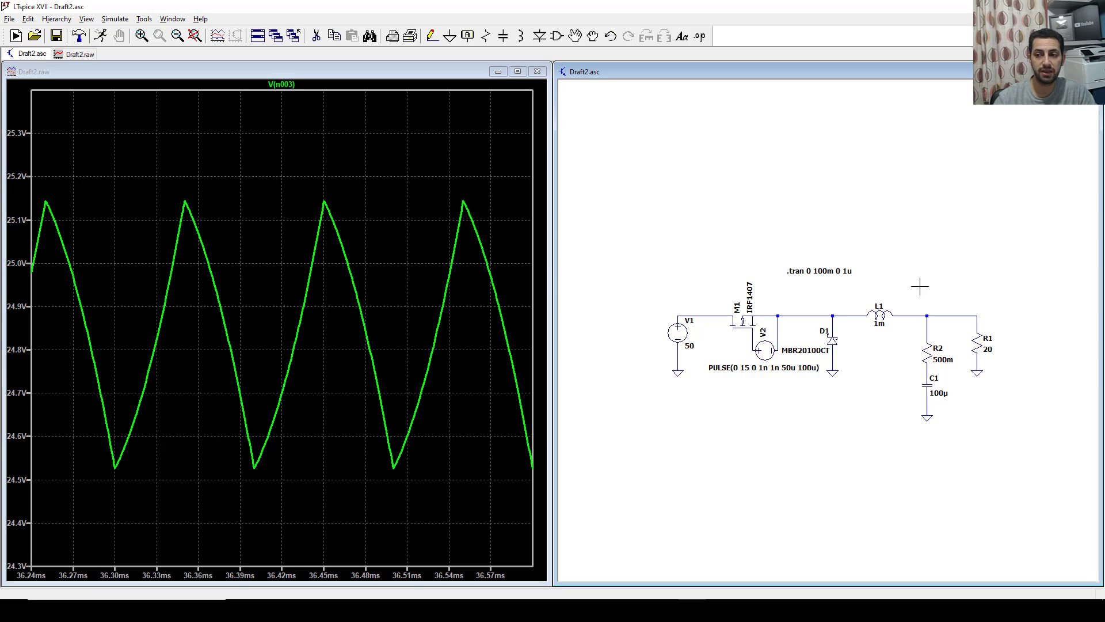
{"action": "left_click", "coordinate": [885, 314]}
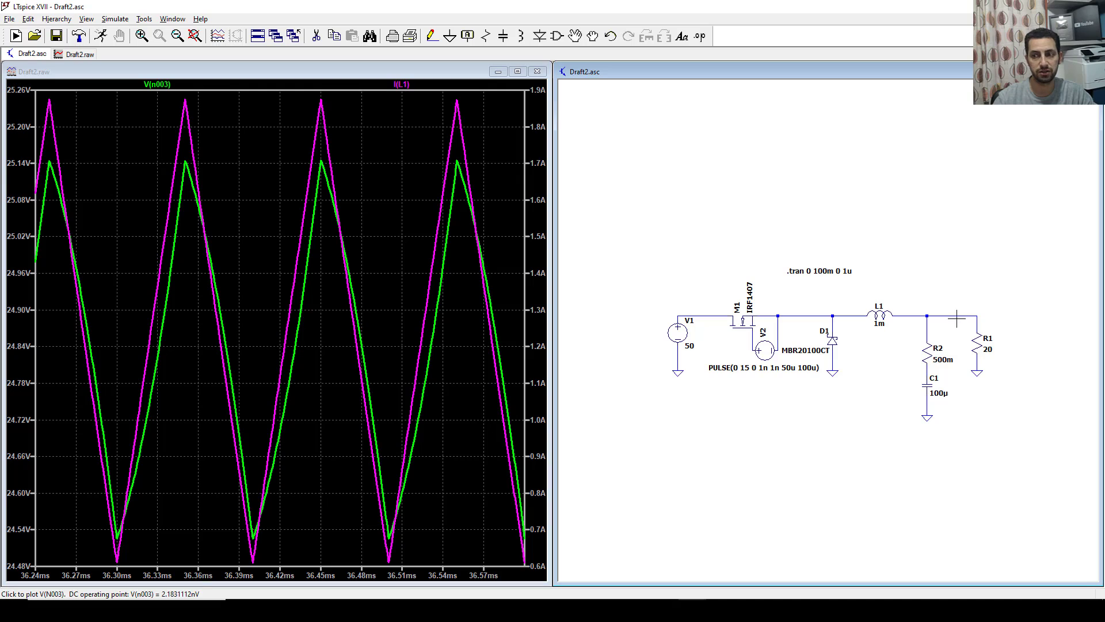
Set R2's resistance to 100m and rerun the transient simulation.
{"action": "right_click", "coordinate": [927, 352]}
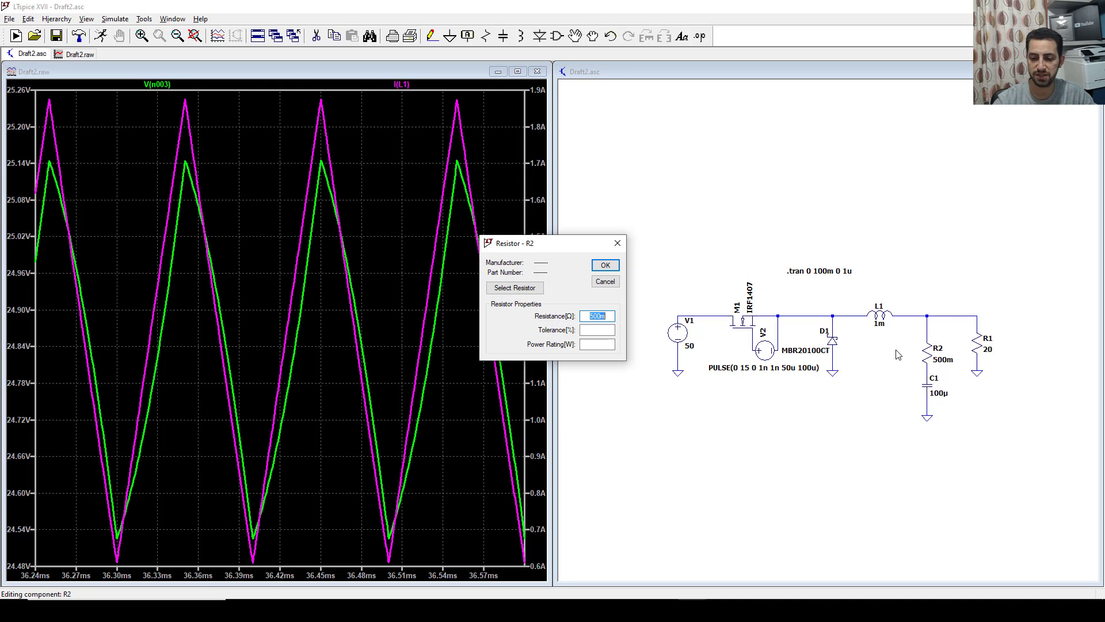
{"action": "type", "text": "100m"}
{"action": "key", "text": "Return"}
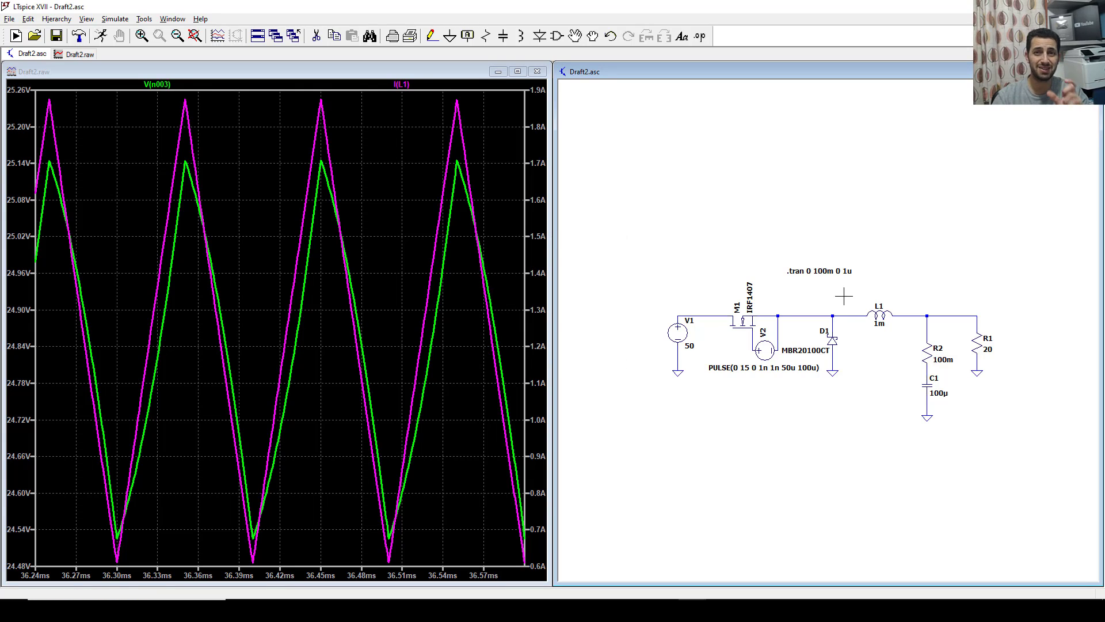
{"action": "left_click", "coordinate": [101, 37]}
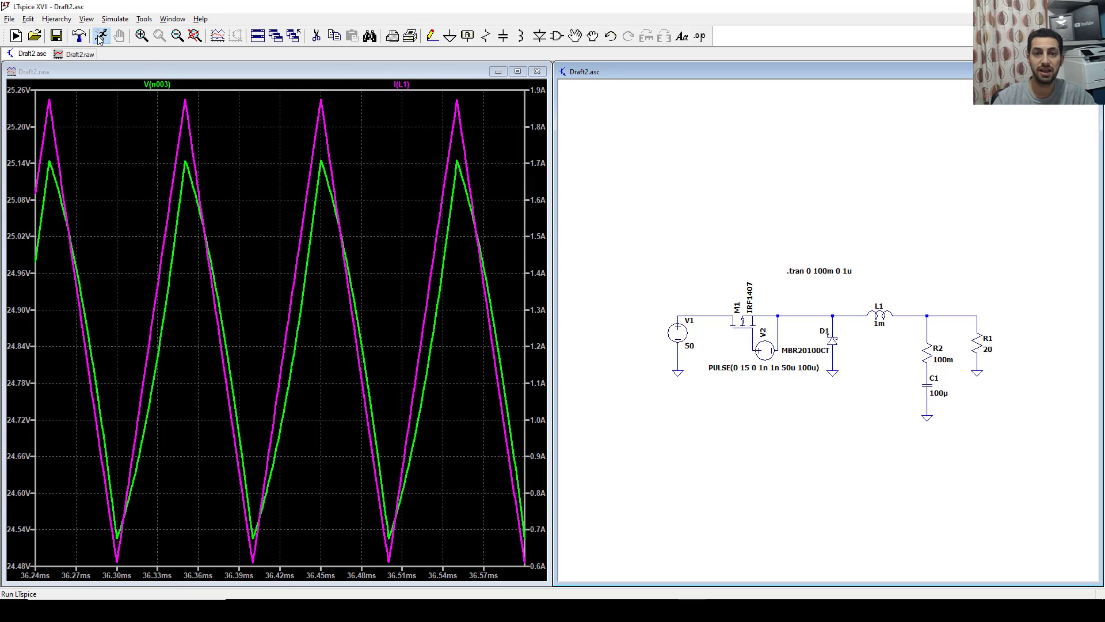
Examine the shape of the output voltage ripple over a single switching period near 27 ms.
{"action": "left_click_drag", "start_coordinate": [506, 268], "coordinate": [522, 293]}
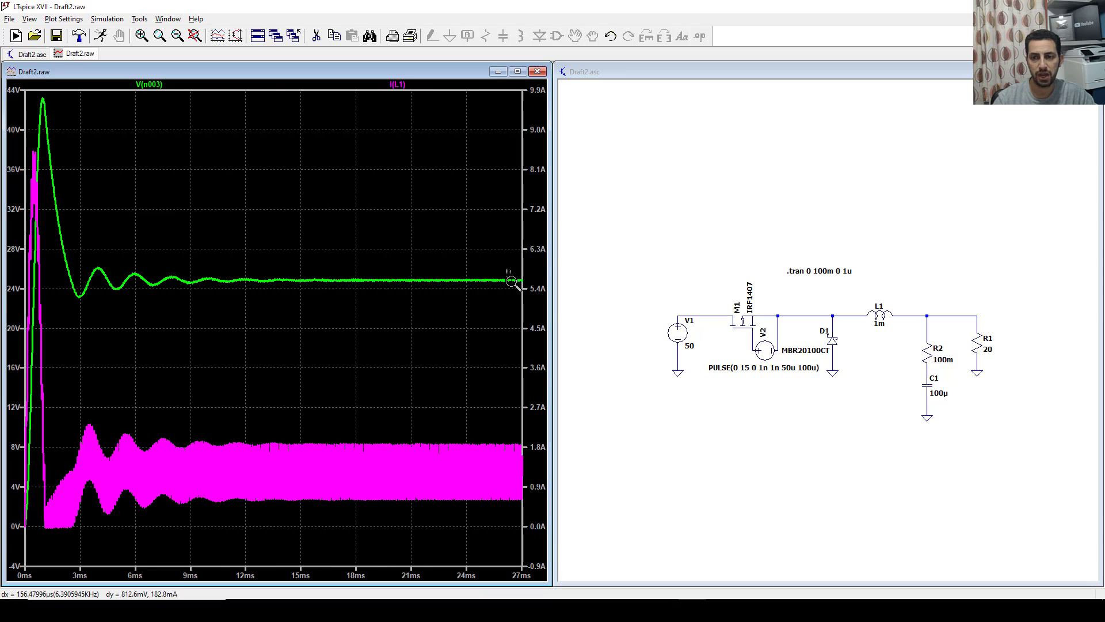
{"action": "left_click_drag", "start_coordinate": [356, 275], "coordinate": [507, 311]}
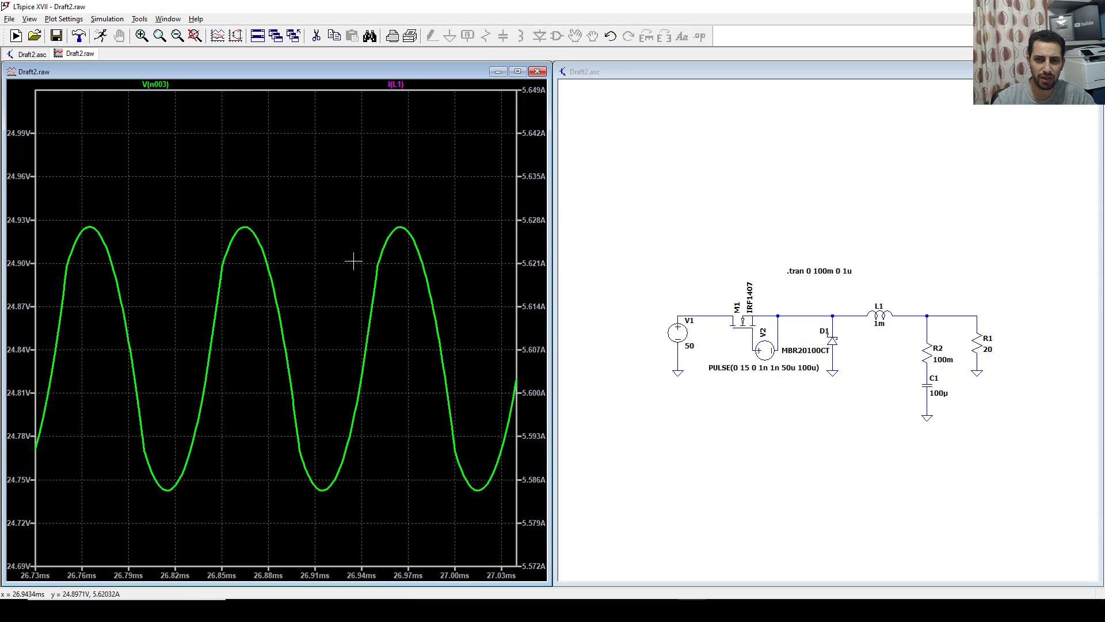
{"action": "left_click_drag", "start_coordinate": [313, 230], "coordinate": [472, 514]}
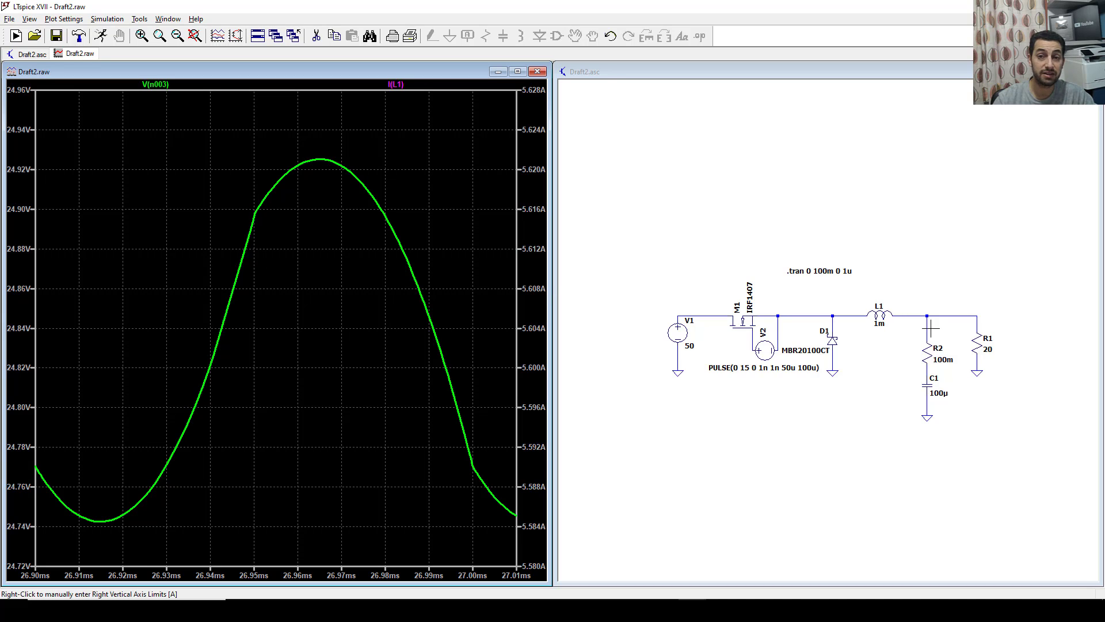
Delete the wire between the output node and R2, and shift R2, C1 and their ground down to leave a gap.
{"action": "left_click", "coordinate": [878, 240]}
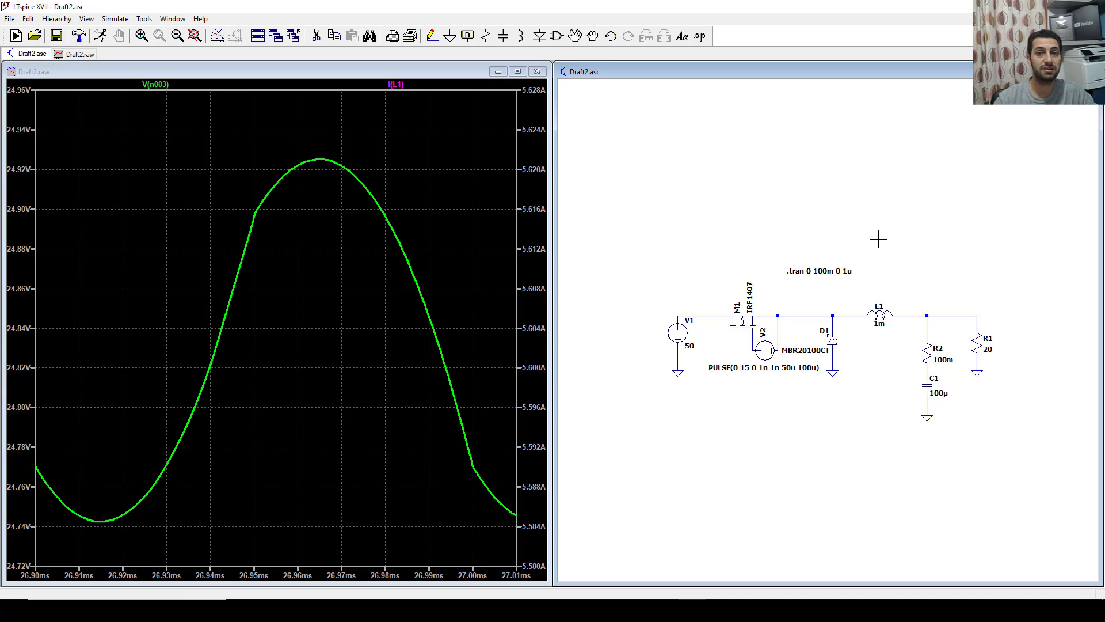
{"action": "scroll", "coordinate": [873, 309], "scroll_direction": "up", "scroll_amount": 2}
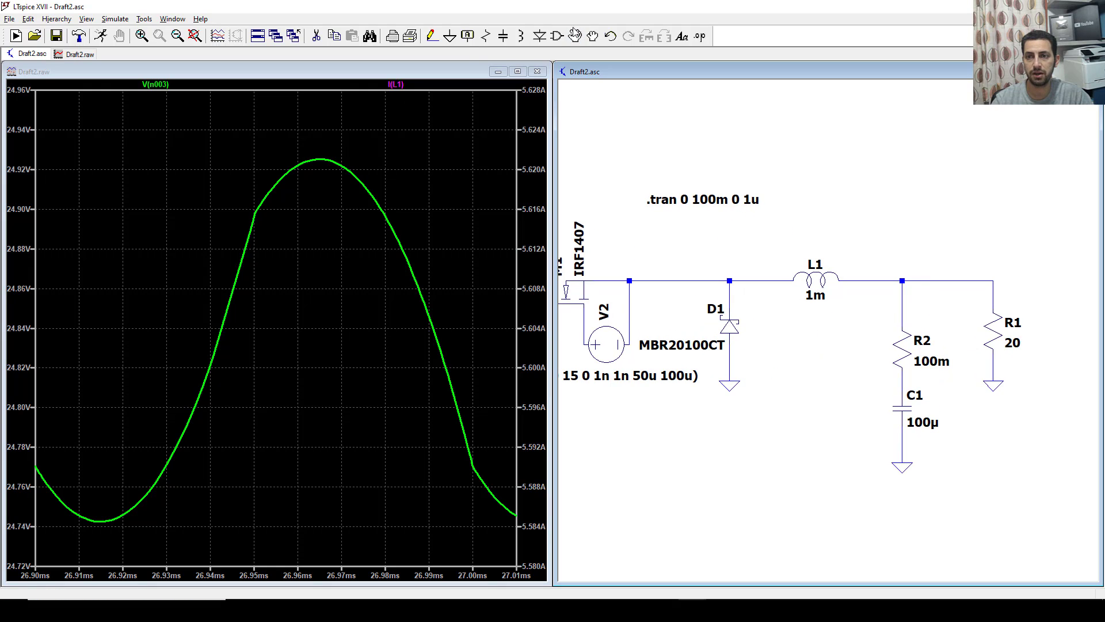
{"action": "left_click", "coordinate": [316, 36]}
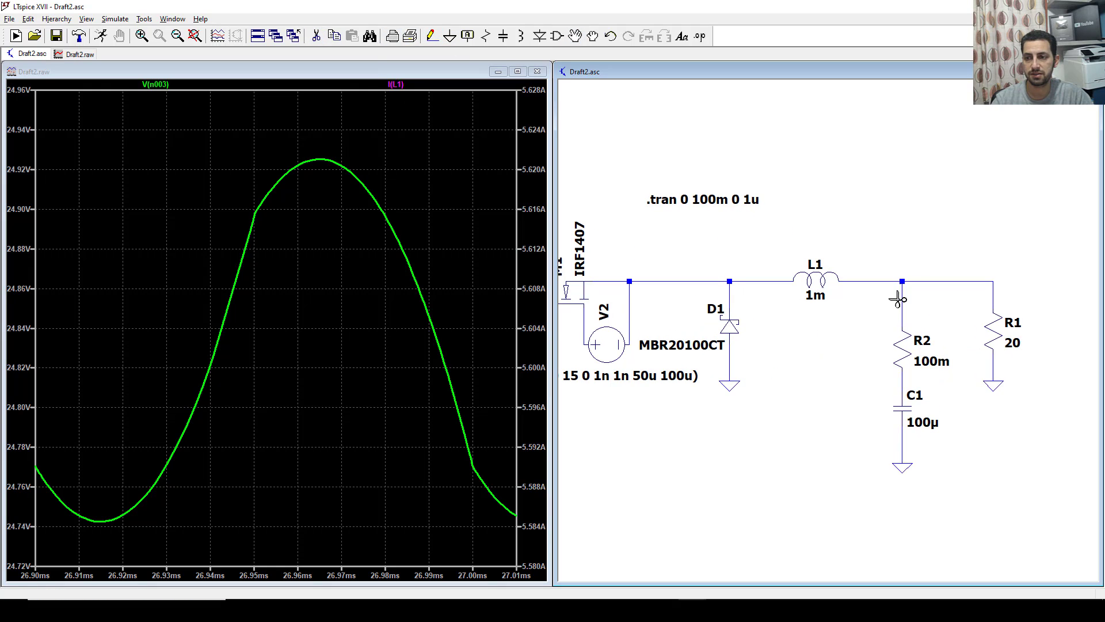
{"action": "left_click", "coordinate": [902, 309]}
{"action": "left_click", "coordinate": [575, 36]}
{"action": "left_click_drag", "start_coordinate": [871, 314], "coordinate": [978, 518]}
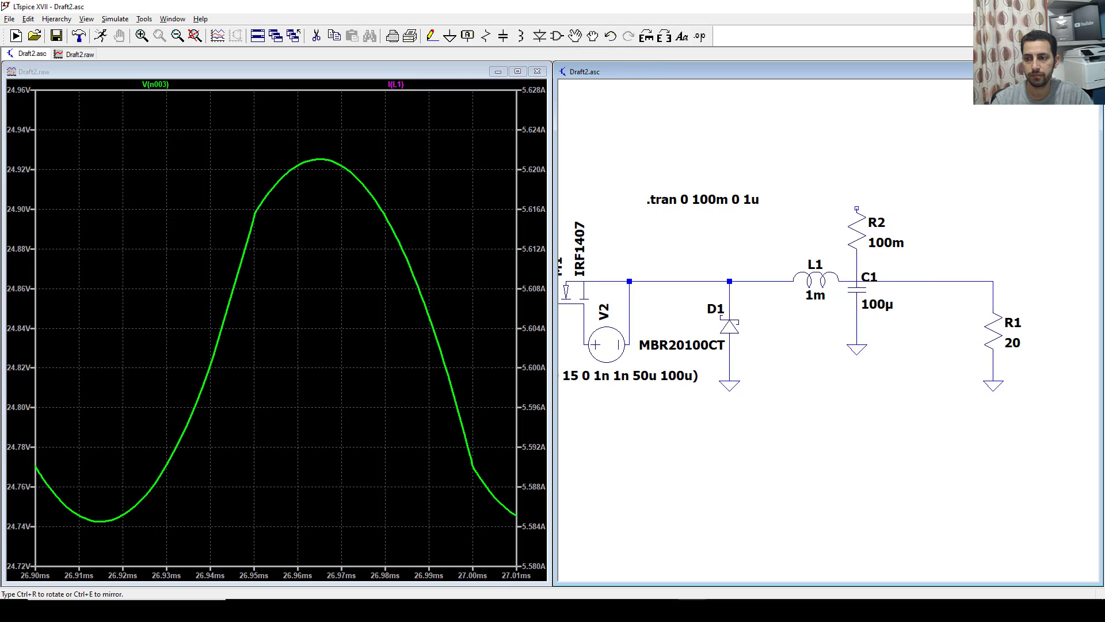
{"action": "left_click", "coordinate": [872, 392]}
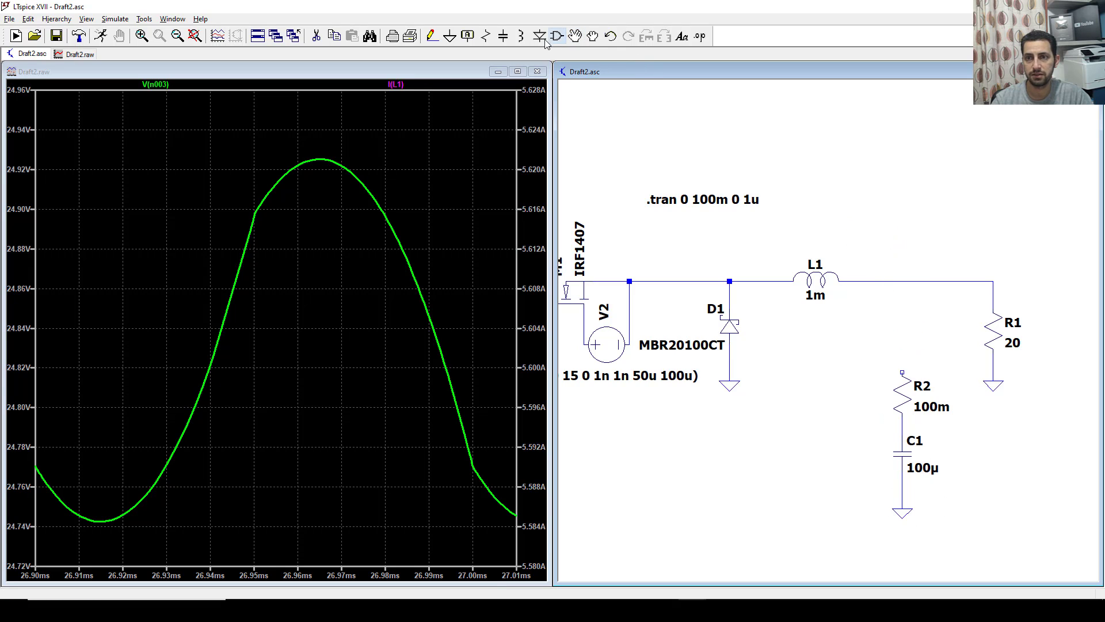
Wire series inductor L2 between the output node and R2, and set its inductance to 1u.
{"action": "left_click", "coordinate": [521, 36]}
{"action": "left_click", "coordinate": [893, 300]}
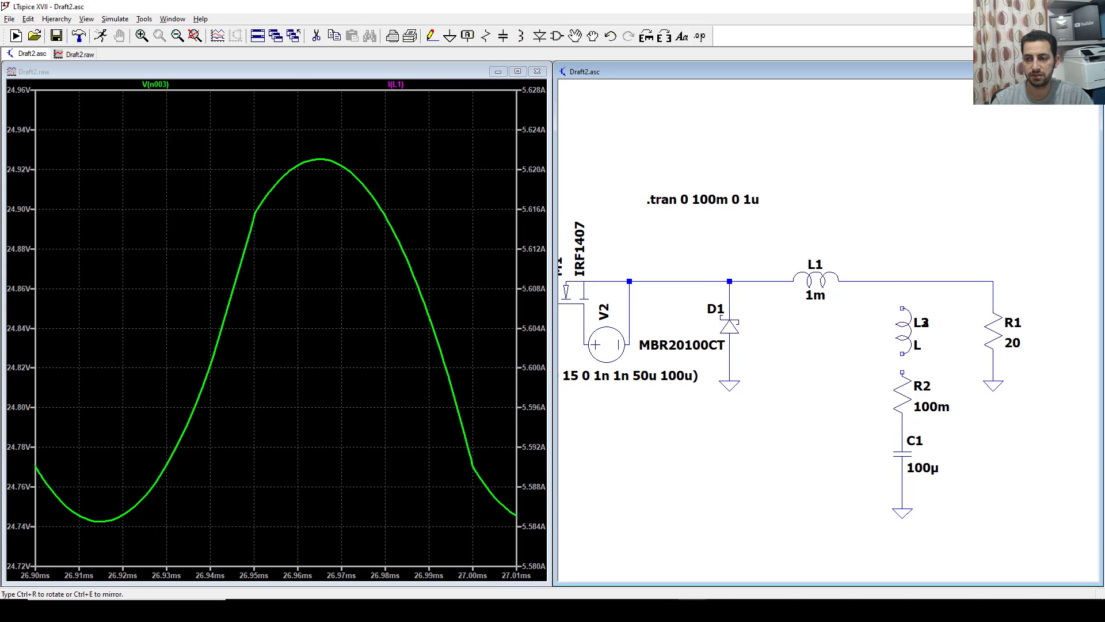
{"action": "key", "text": "Escape"}
{"action": "left_click", "coordinate": [432, 36]}
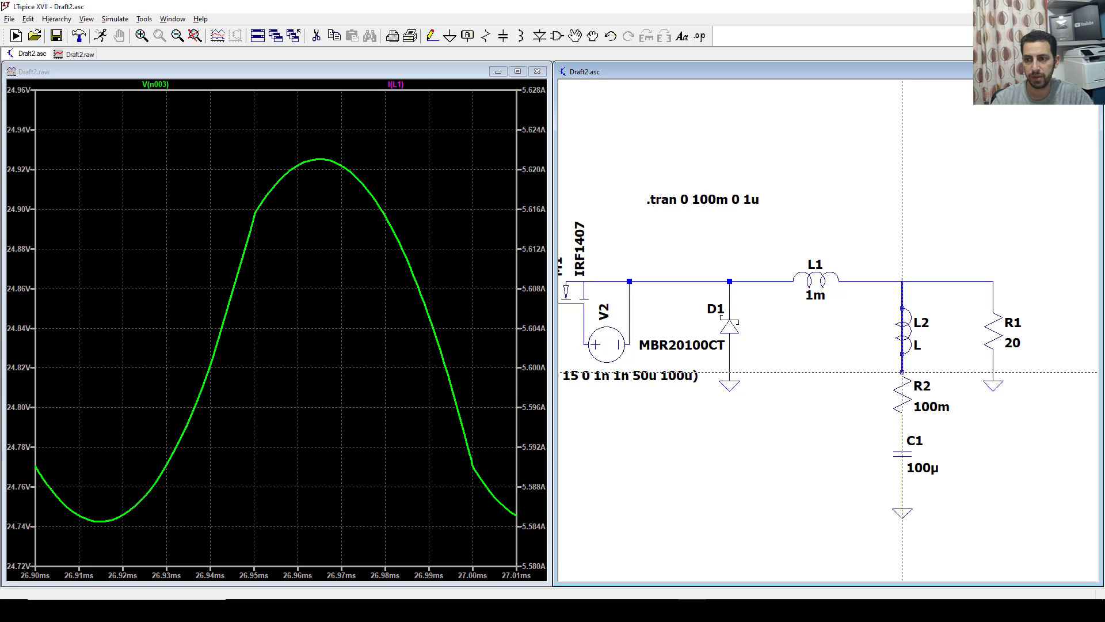
{"action": "right_click", "coordinate": [903, 333]}
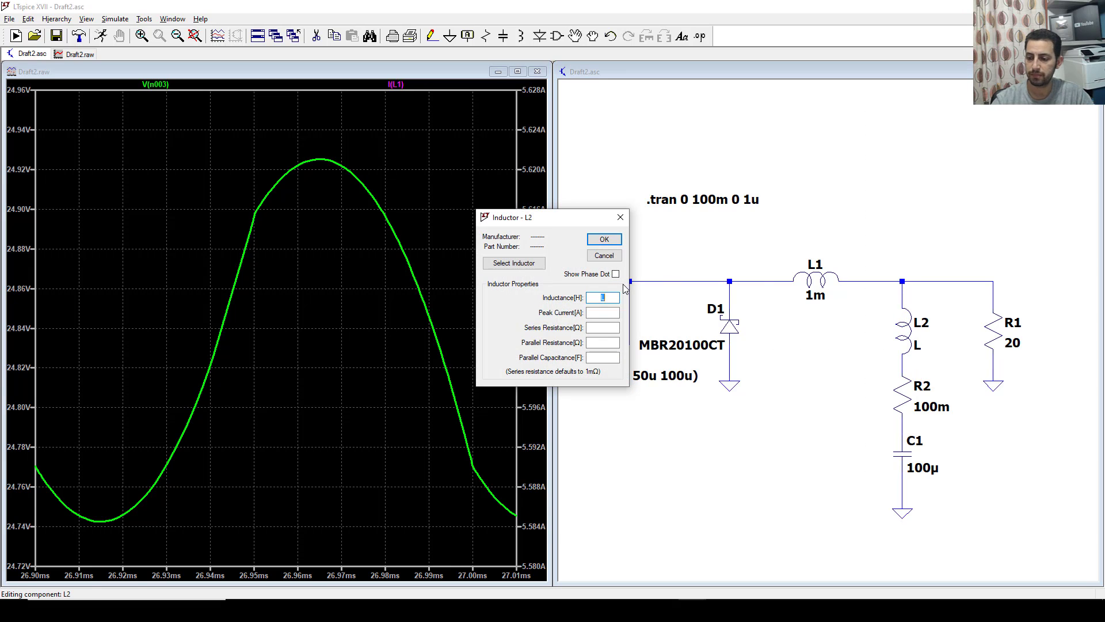
{"action": "type", "text": "1u"}
{"action": "key", "text": "Return"}
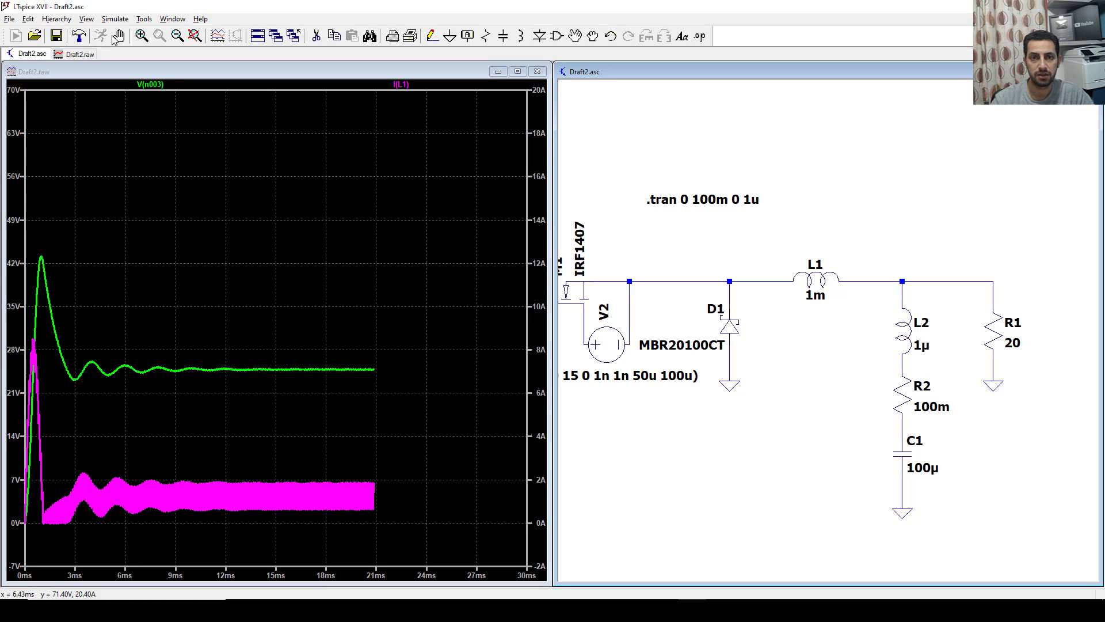
Rerun the simulation with the 1u series inductor and examine the output voltage ripple over one switching period near 23 ms.
{"action": "left_click_drag", "start_coordinate": [503, 259], "coordinate": [527, 294]}
{"action": "left_click_drag", "start_coordinate": [371, 297], "coordinate": [512, 348]}
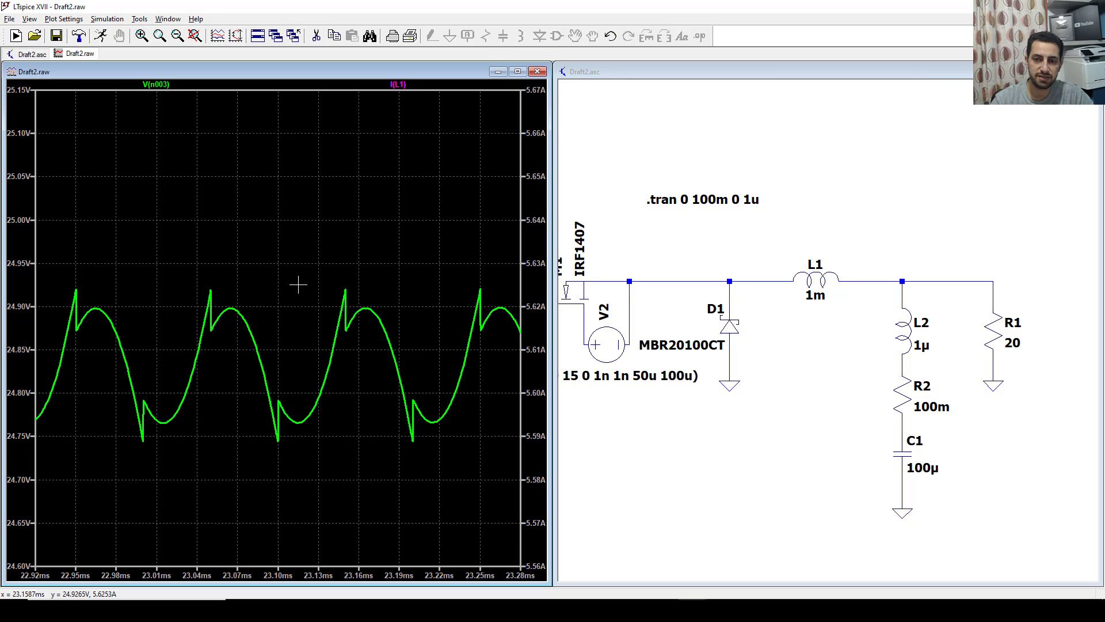
{"action": "left_click_drag", "start_coordinate": [253, 246], "coordinate": [428, 480]}
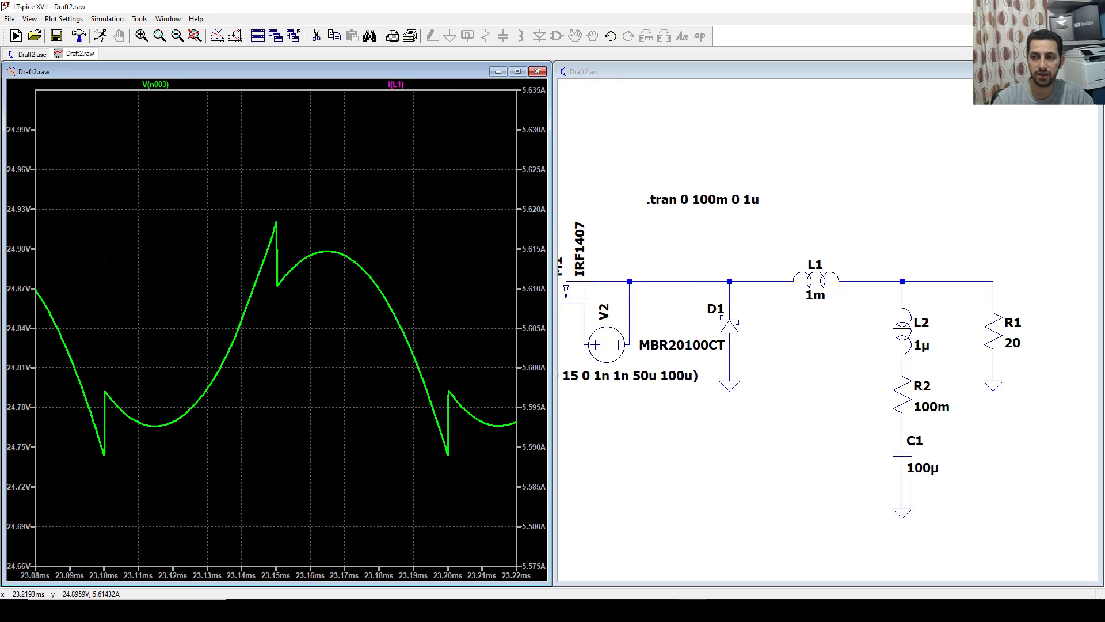
Set L2's inductance to 10n and rerun the simulation to examine the output voltage ripple over about one switching period.
{"action": "right_click", "coordinate": [903, 332]}
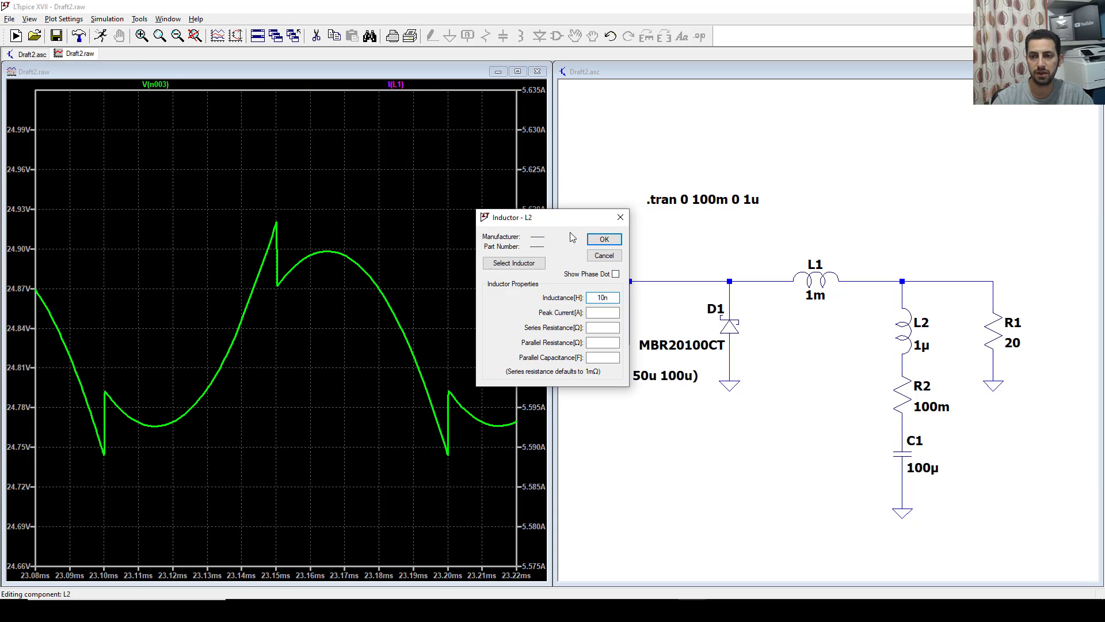
{"action": "left_click", "coordinate": [605, 238]}
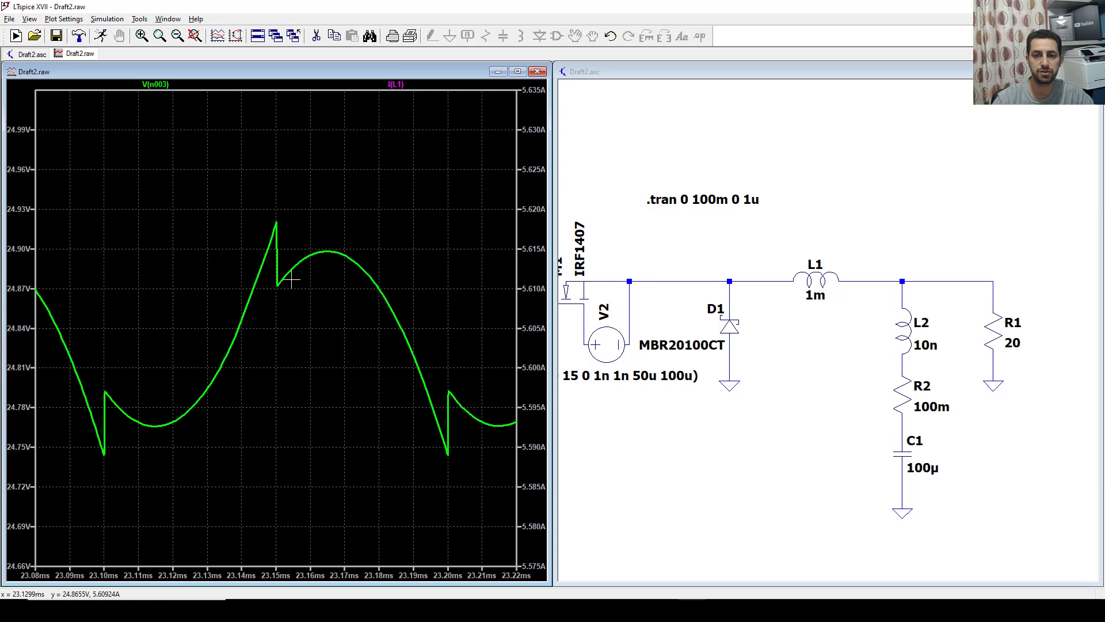
{"action": "left_click", "coordinate": [101, 35]}
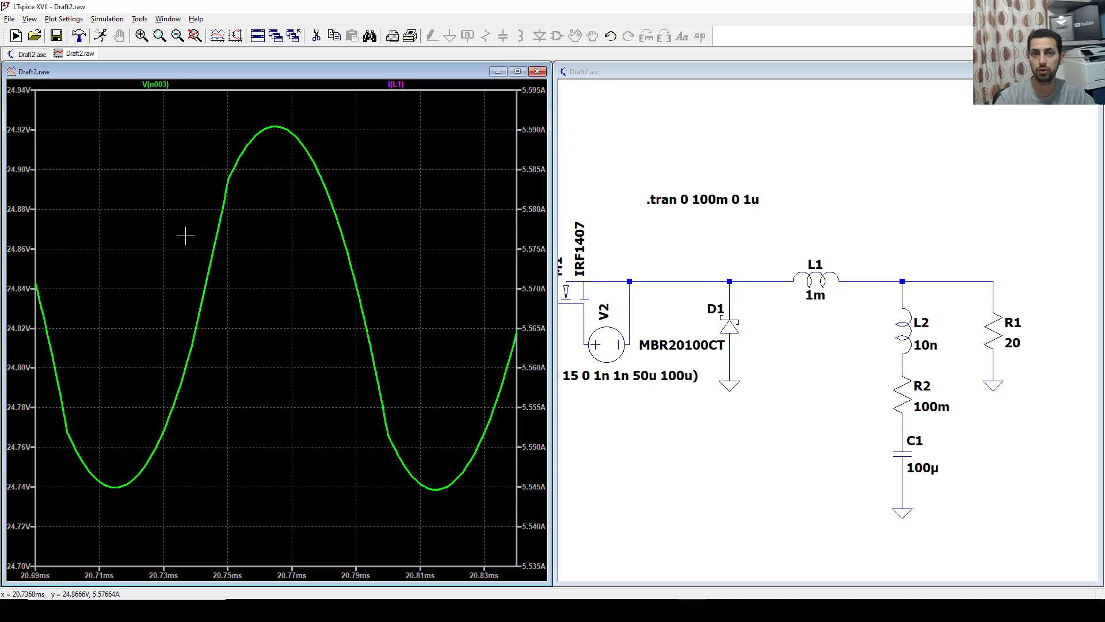
{"action": "scroll", "coordinate": [850, 442], "scroll_direction": "down", "scroll_amount": 2}
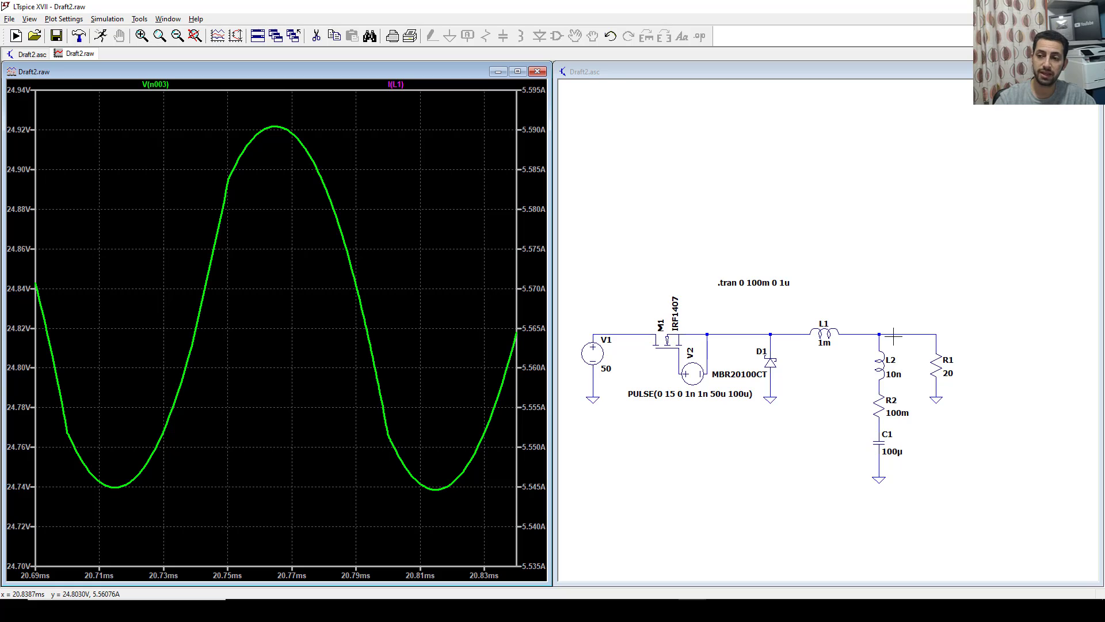
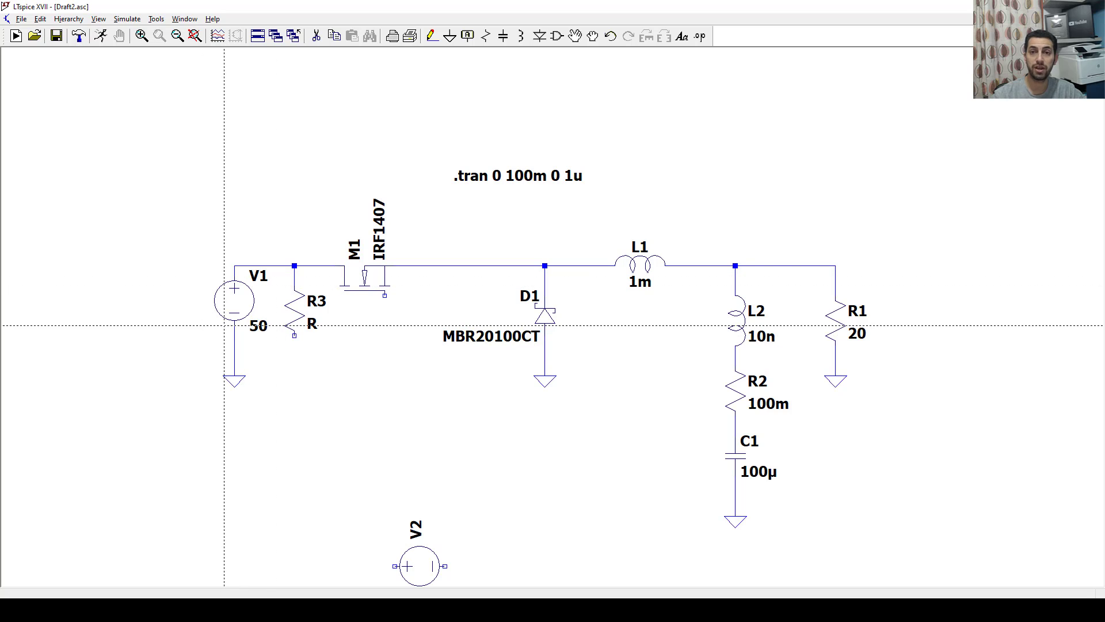
Wire the lower end of resistor R3 to the gate of M1.
{"action": "left_click", "coordinate": [294, 335]}
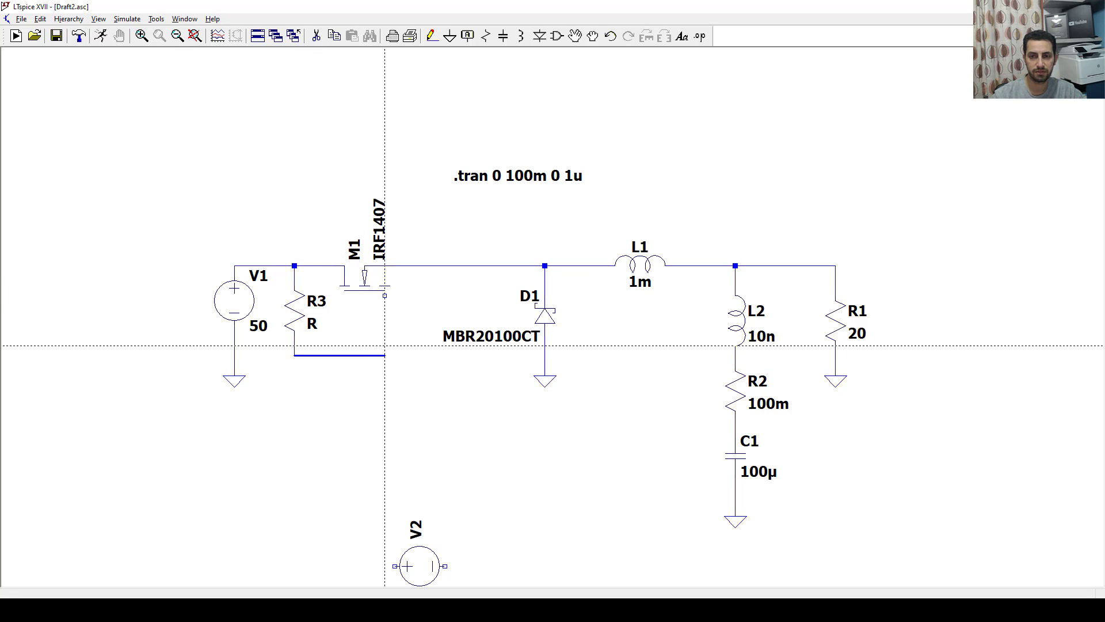
{"action": "left_click", "coordinate": [385, 355]}
{"action": "left_click", "coordinate": [385, 294]}
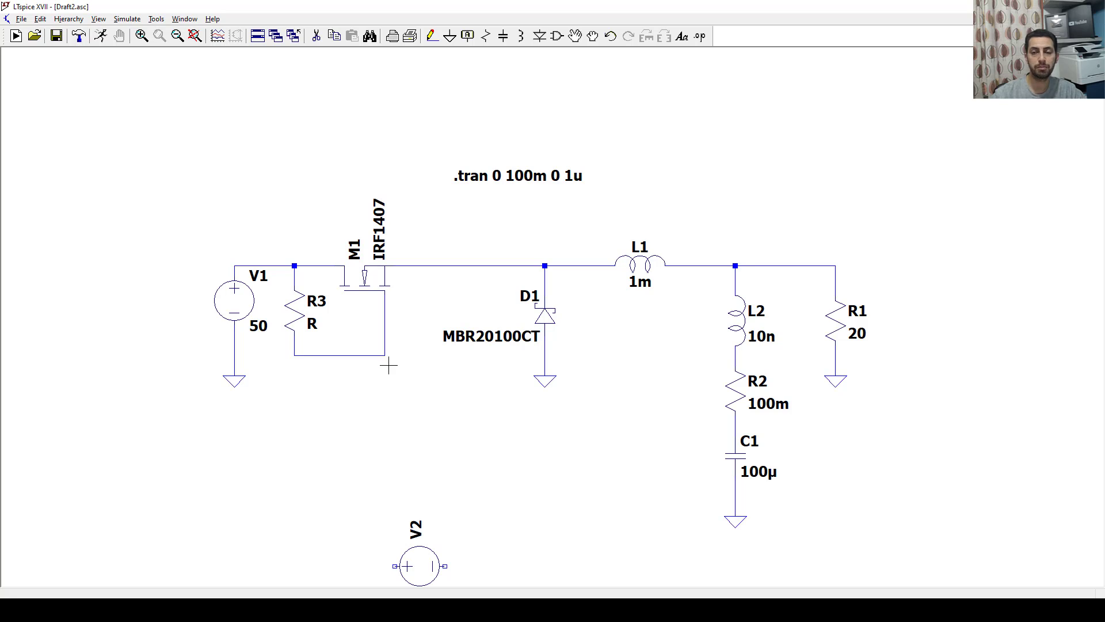
Place an NPN bipolar transistor below M1, with its collector lined up under the gate wire.
{"action": "left_click", "coordinate": [557, 37]}
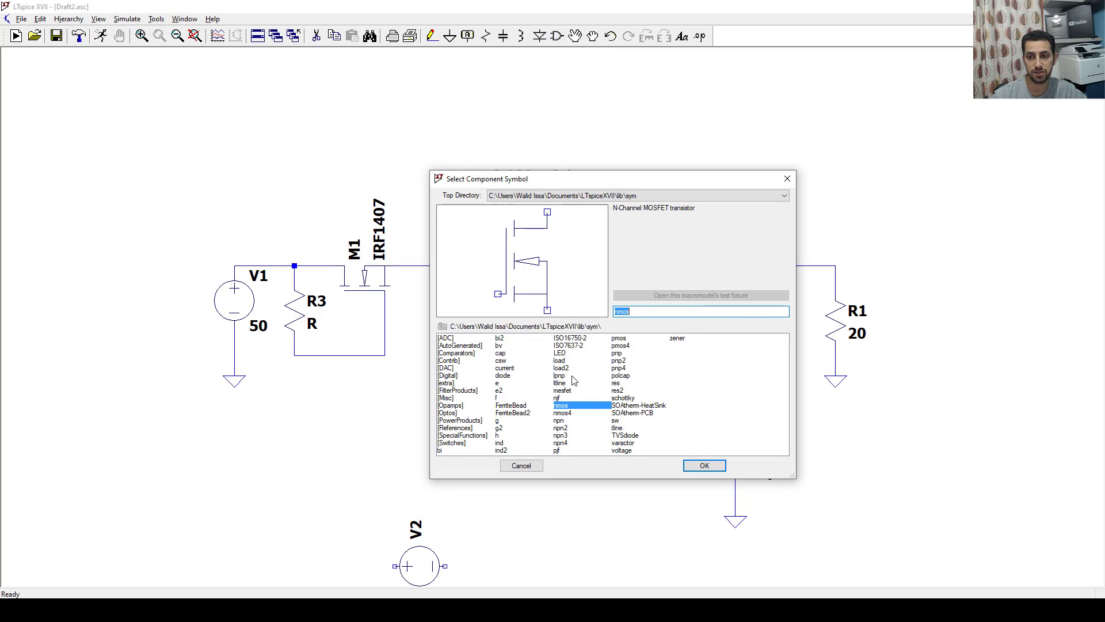
{"action": "left_click", "coordinate": [566, 421]}
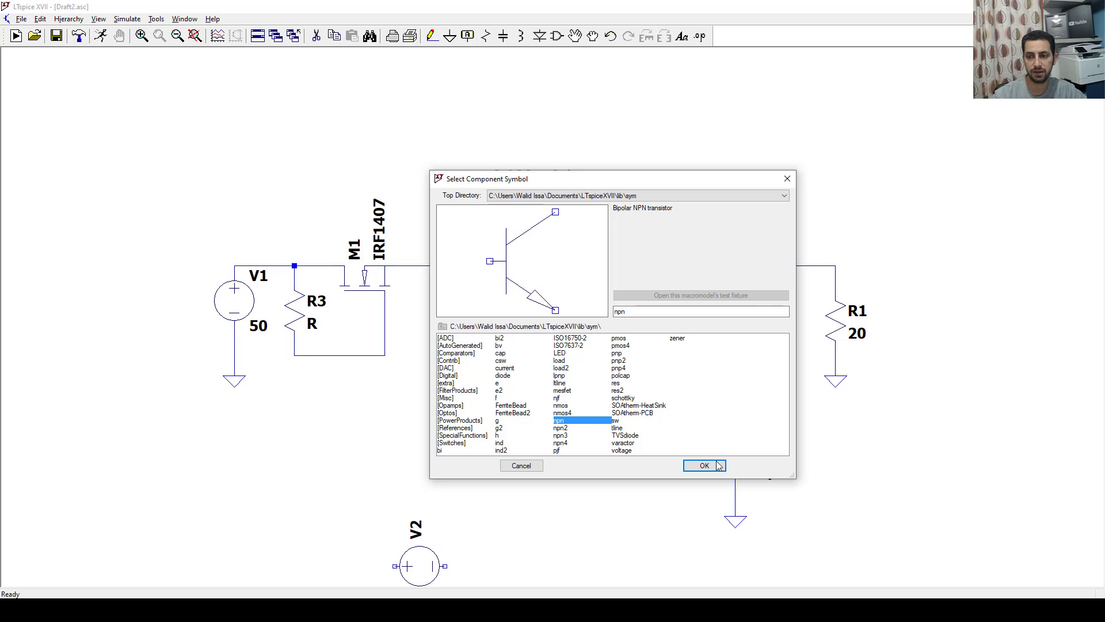
{"action": "left_click", "coordinate": [705, 465]}
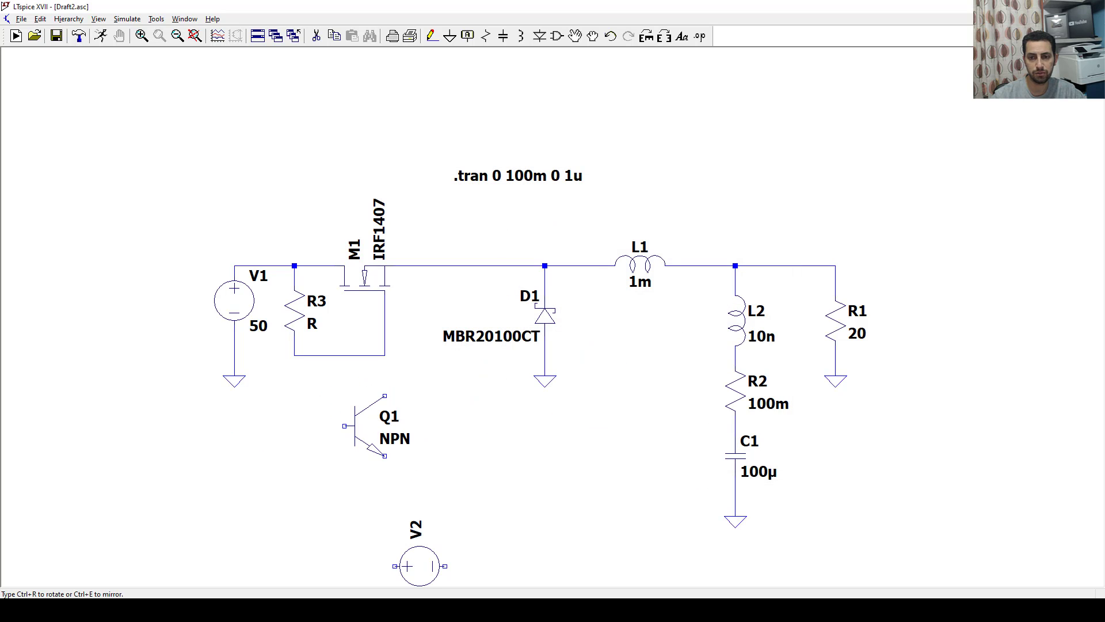
{"action": "left_click", "coordinate": [344, 385]}
{"action": "key", "text": "Escape"}
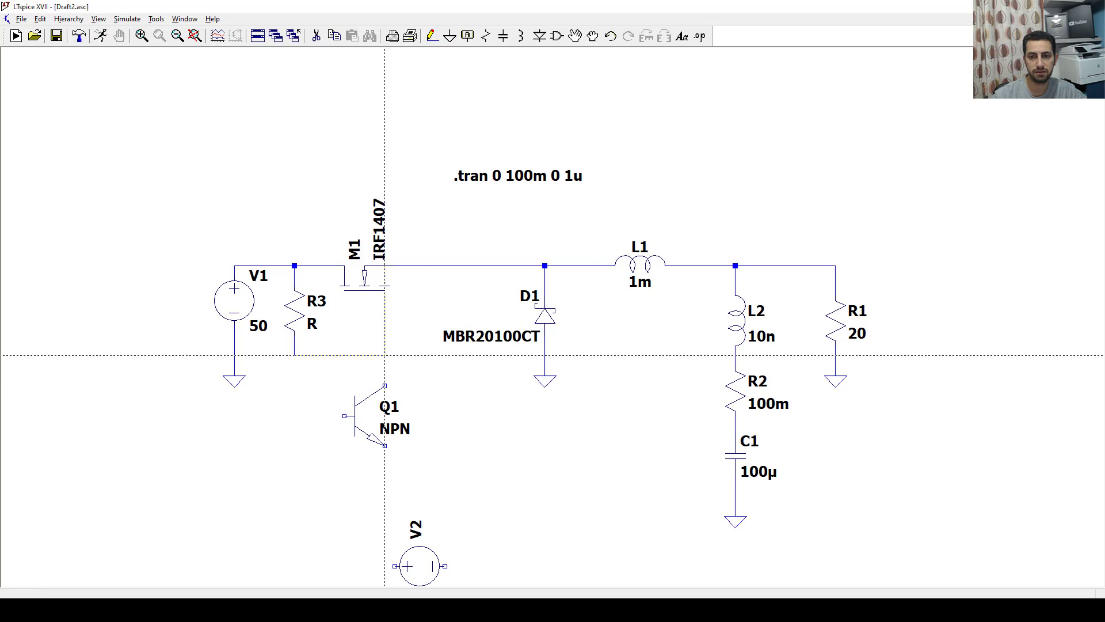
Wire Q1's collector to the node joining R3 and M1's gate, and connect its emitter to a new ground below it.
{"action": "left_click", "coordinate": [385, 386]}
{"action": "left_click", "coordinate": [385, 356]}
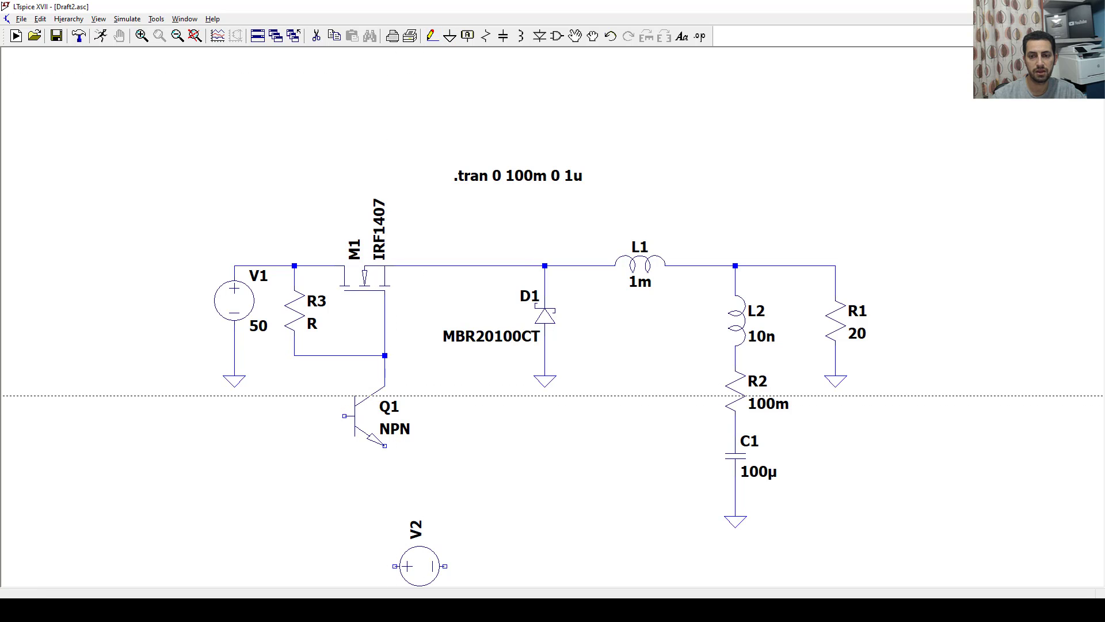
{"action": "left_click", "coordinate": [450, 35]}
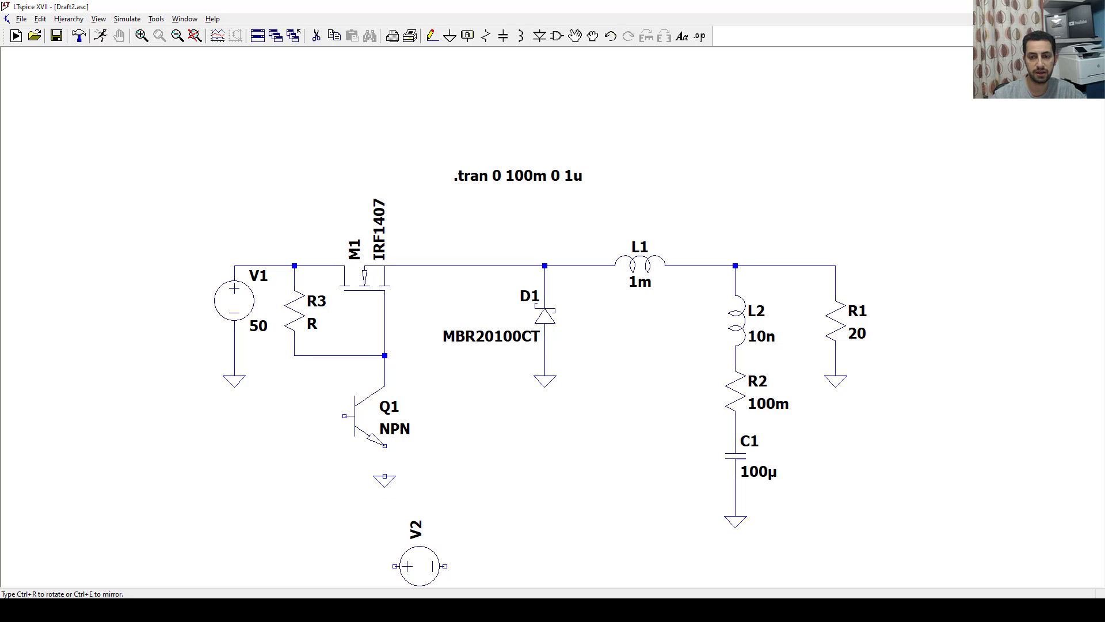
{"action": "left_click", "coordinate": [385, 467]}
{"action": "left_click", "coordinate": [432, 36]}
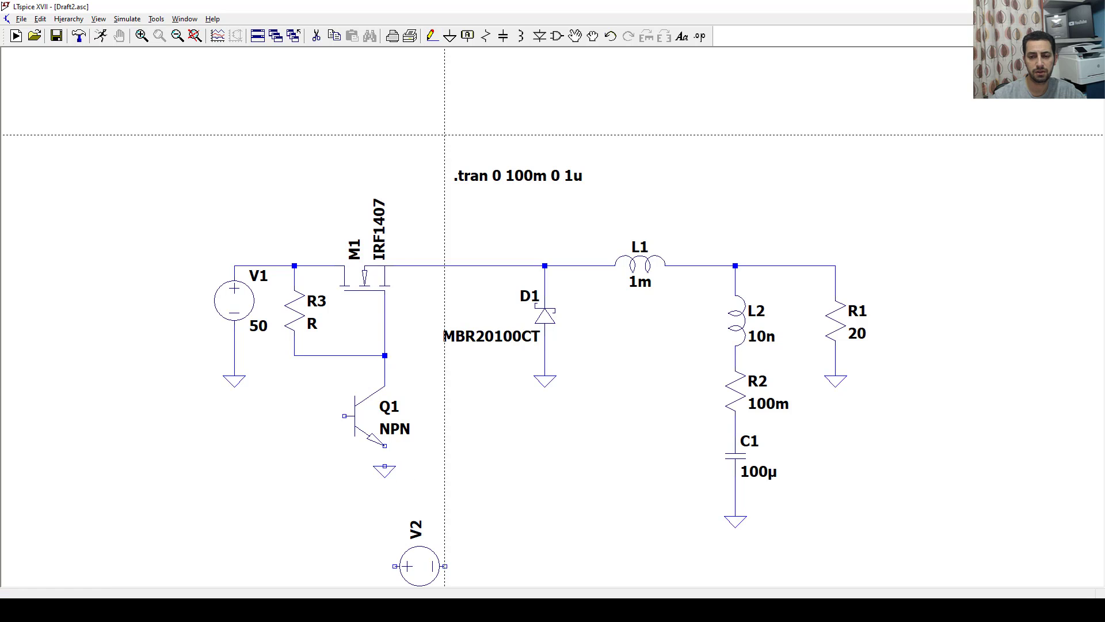
{"action": "left_click", "coordinate": [385, 445]}
{"action": "left_click", "coordinate": [385, 467]}
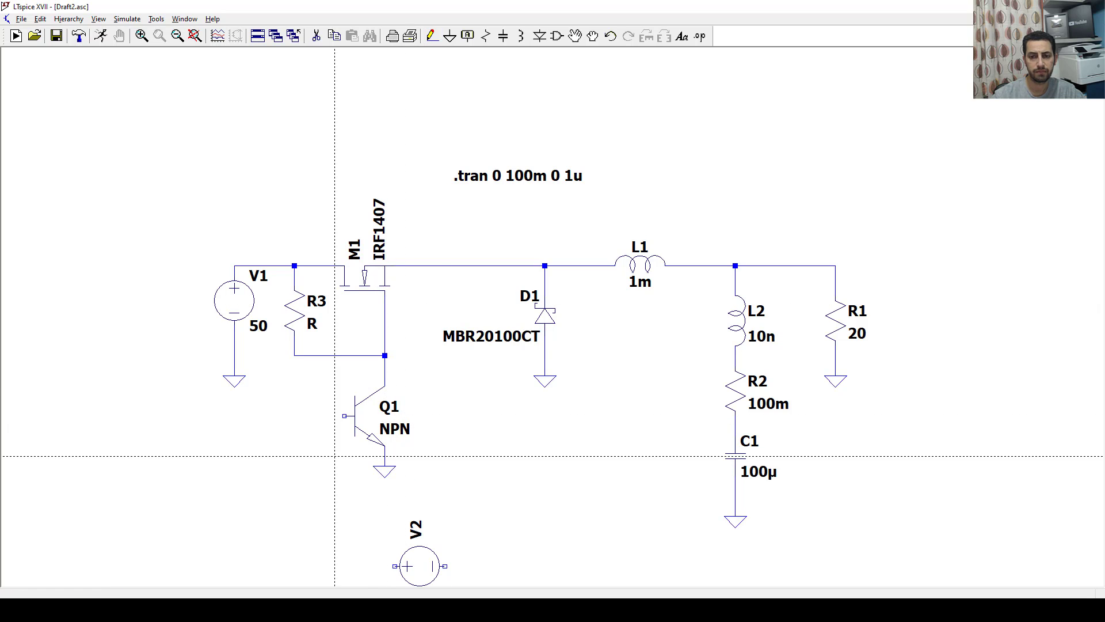
Place a horizontal resistor beside Q1's base and wire its nearer end to the base.
{"action": "left_click", "coordinate": [486, 35]}
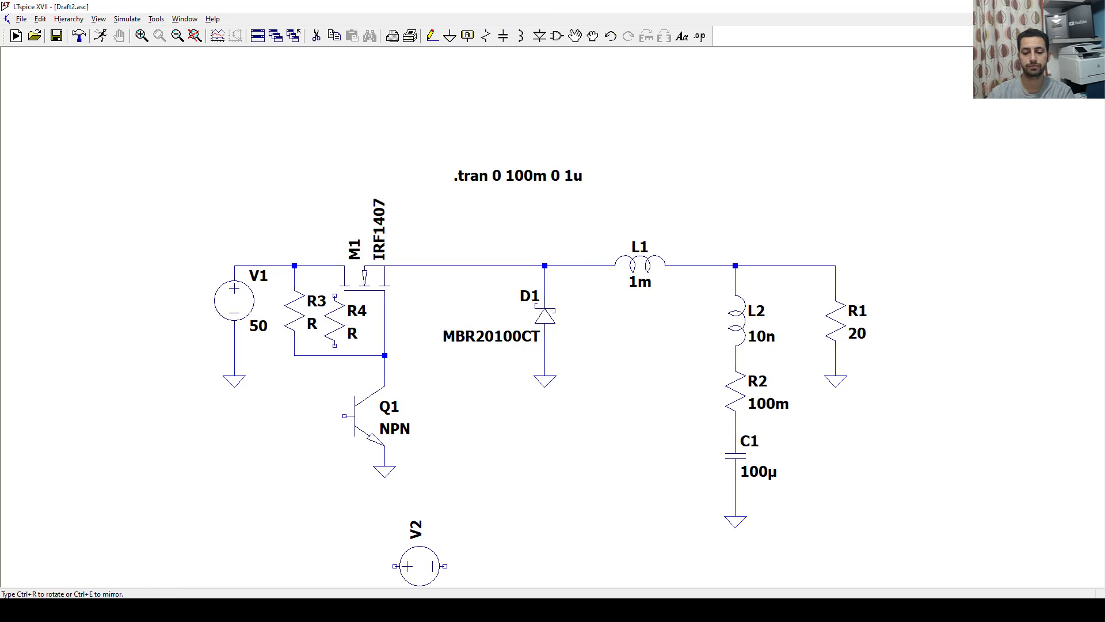
{"action": "key", "text": "ctrl+r"}
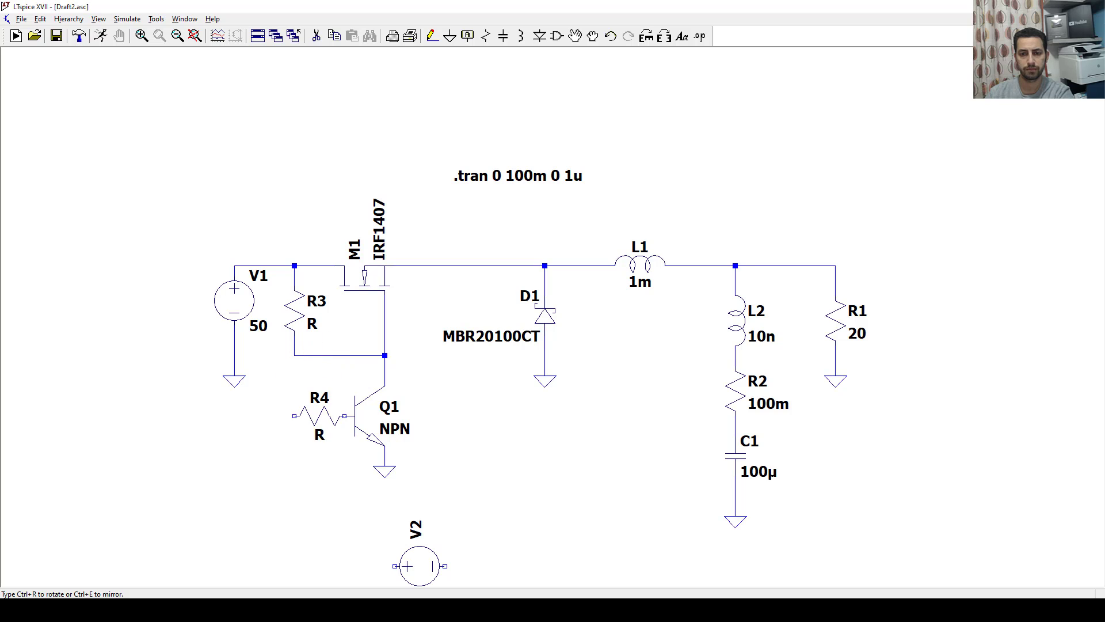
{"action": "left_click", "coordinate": [300, 415]}
{"action": "key", "text": "Escape"}
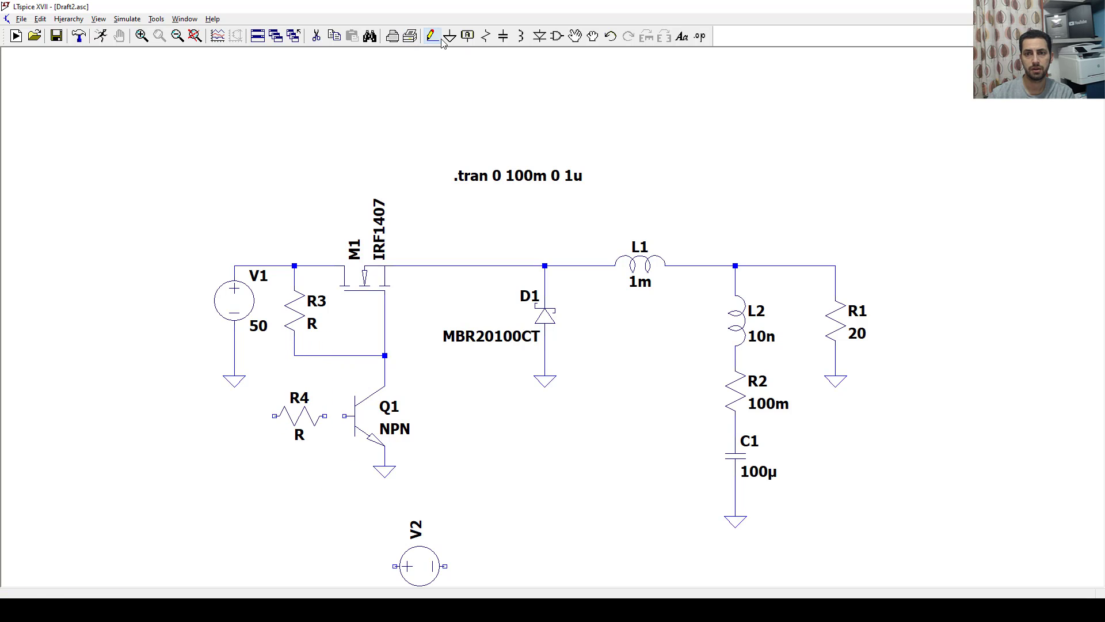
{"action": "left_click", "coordinate": [432, 35]}
{"action": "left_click", "coordinate": [324, 415]}
{"action": "left_click", "coordinate": [344, 415]}
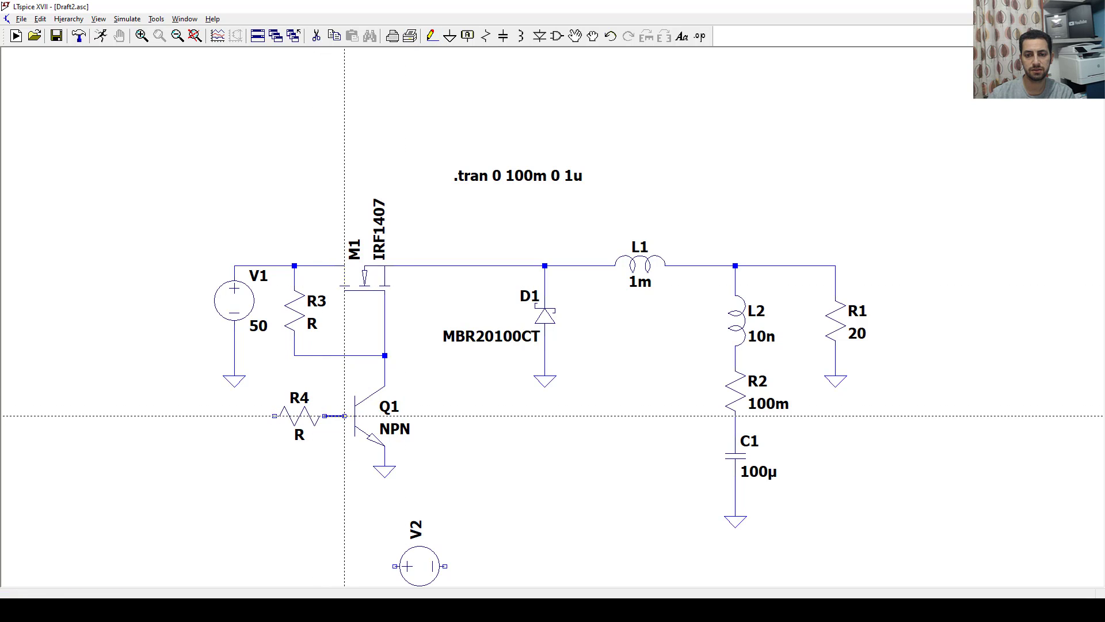
{"action": "key", "text": "Escape"}
Assign the 2N3904 transistor model to Q1.
{"action": "right_click", "coordinate": [380, 417]}
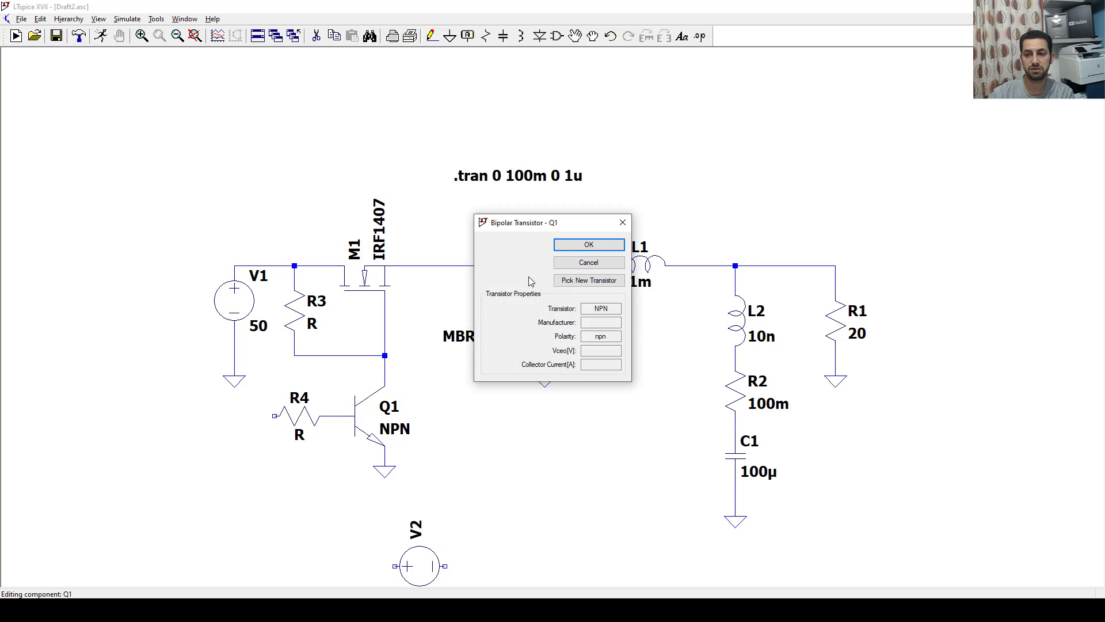
{"action": "left_click", "coordinate": [588, 282]}
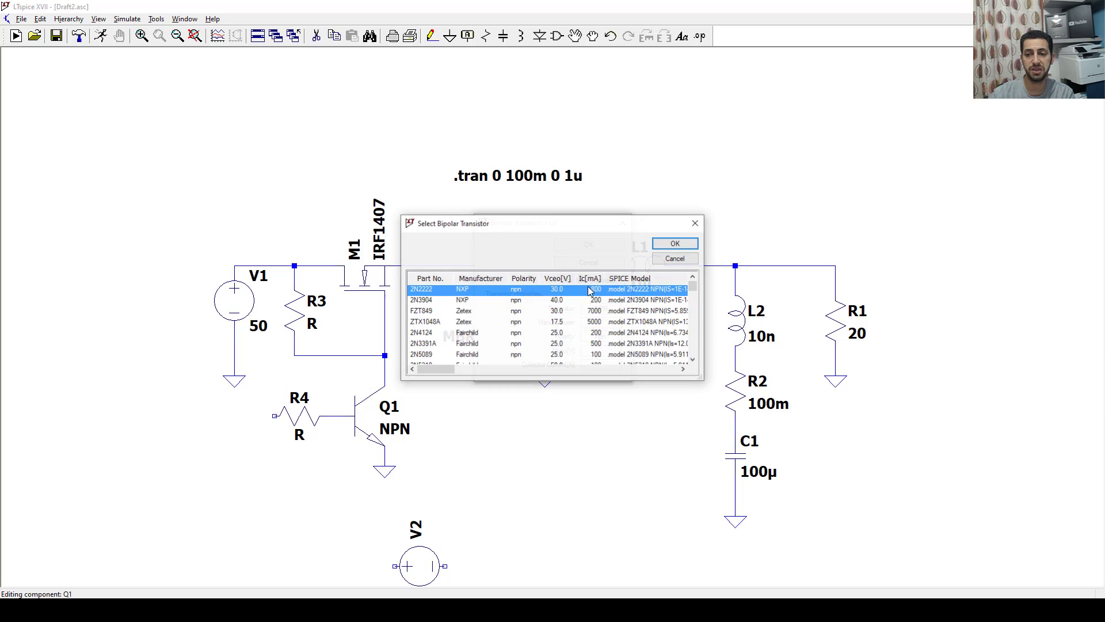
{"action": "left_click", "coordinate": [430, 302]}
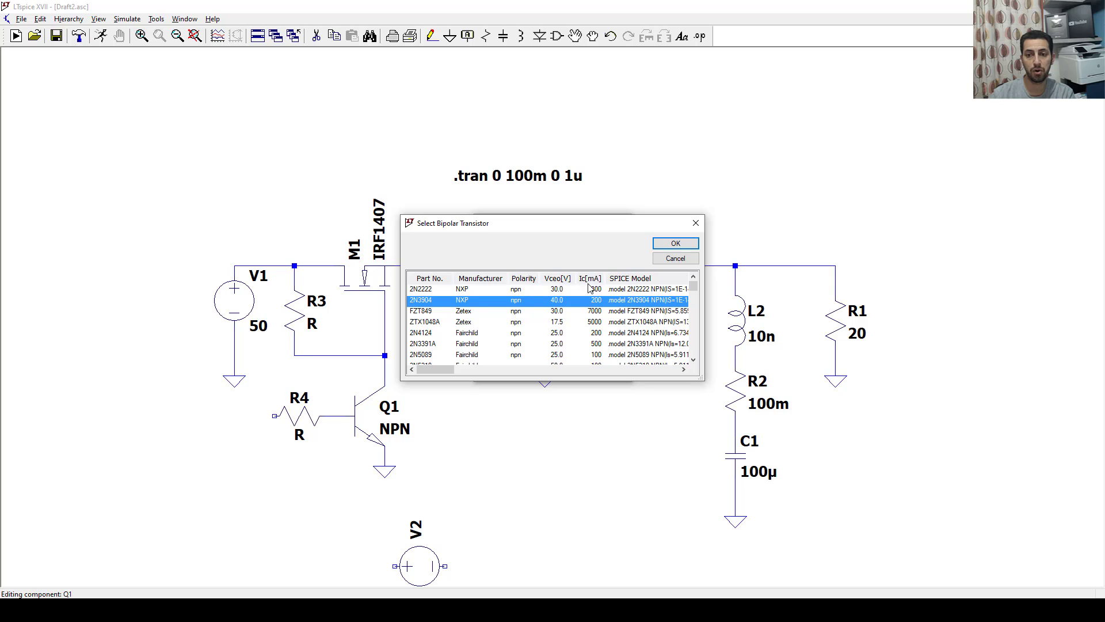
{"action": "left_click", "coordinate": [674, 244]}
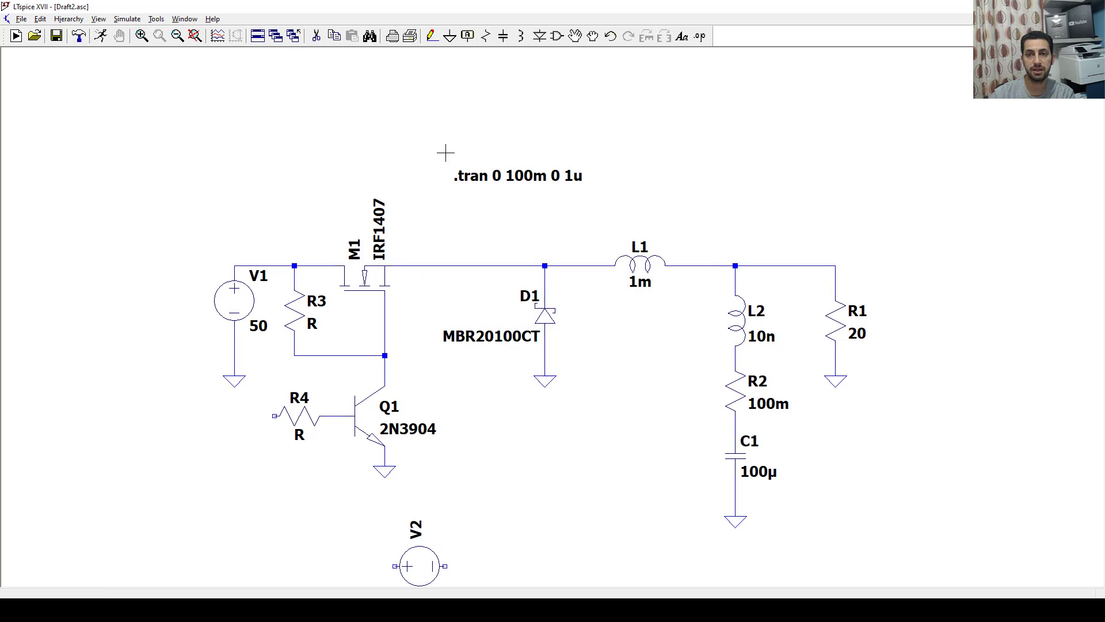
Move pulse source V2 below and to the left of R4, rotated upright with its positive terminal on top.
{"action": "left_click", "coordinate": [575, 36]}
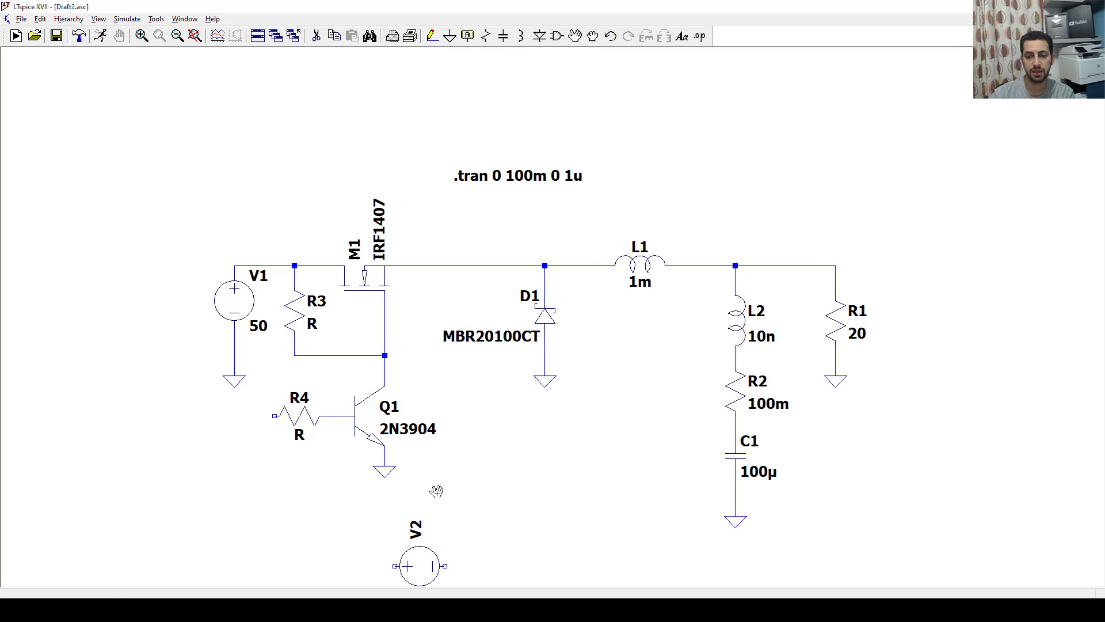
{"action": "left_click", "coordinate": [417, 568]}
{"action": "key", "text": "ctrl+r"}
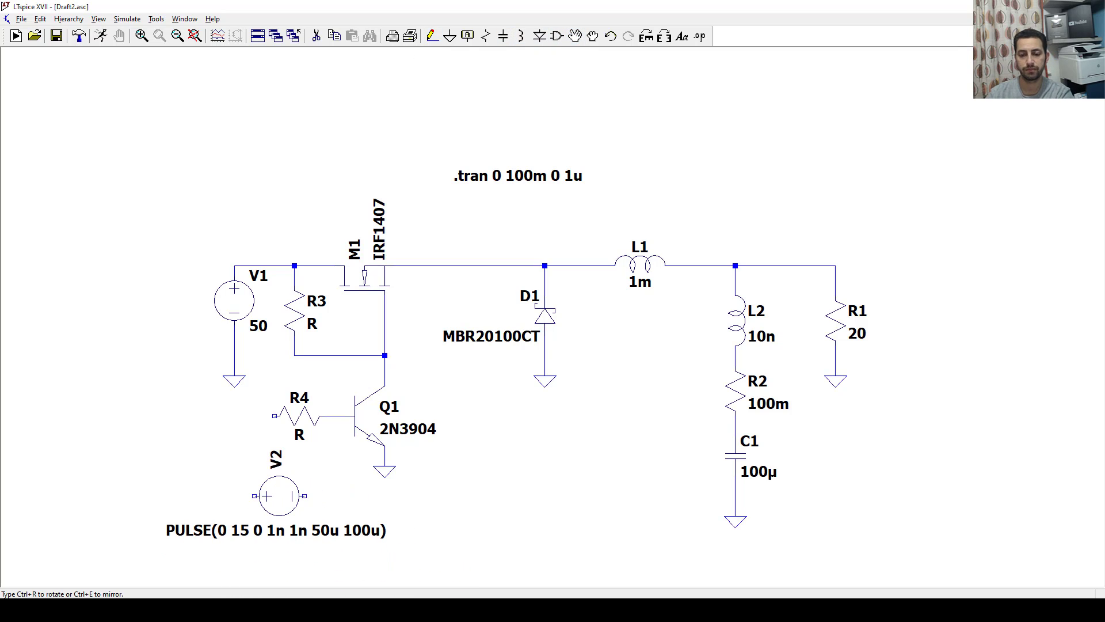
{"action": "key", "text": "ctrl+r"}
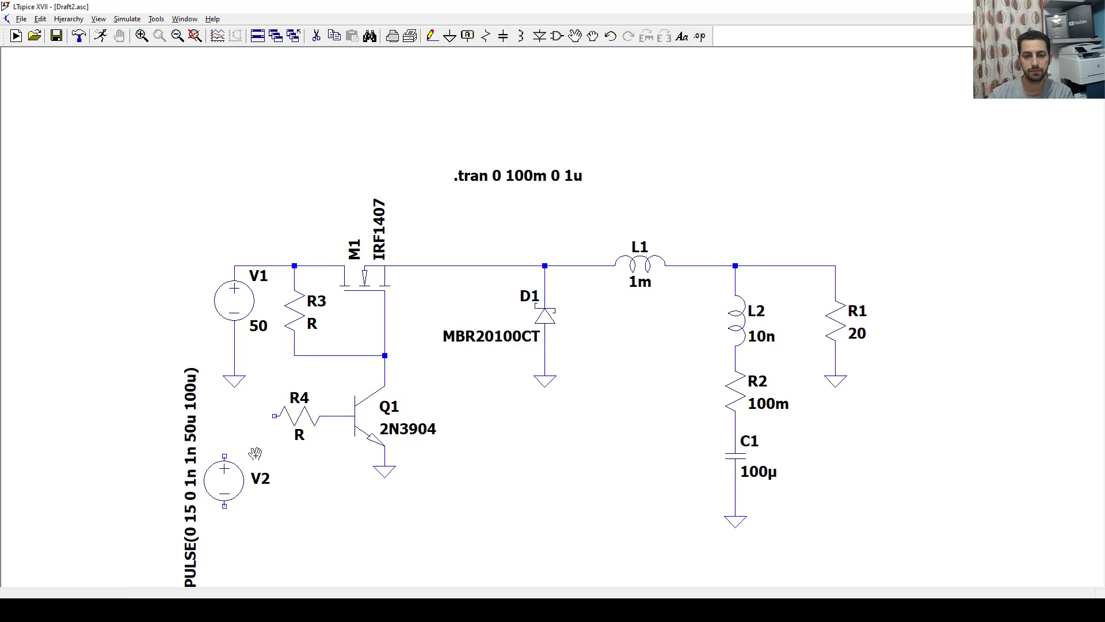
{"action": "left_click", "coordinate": [253, 454]}
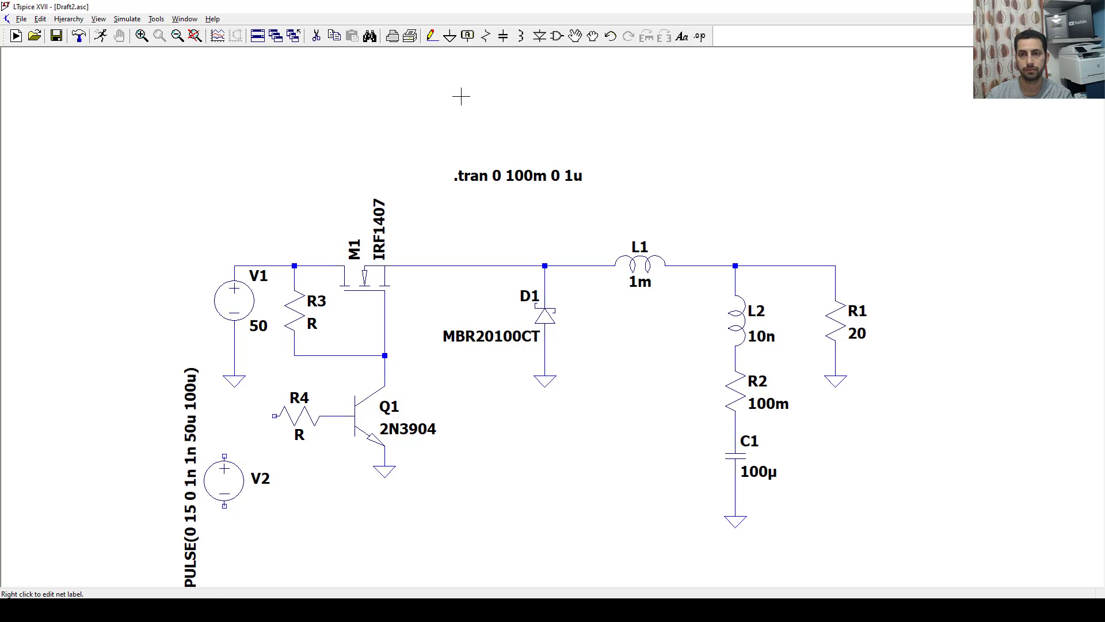
Place a ground symbol directly beneath V2, aligned with its negative terminal.
{"action": "left_click", "coordinate": [450, 35]}
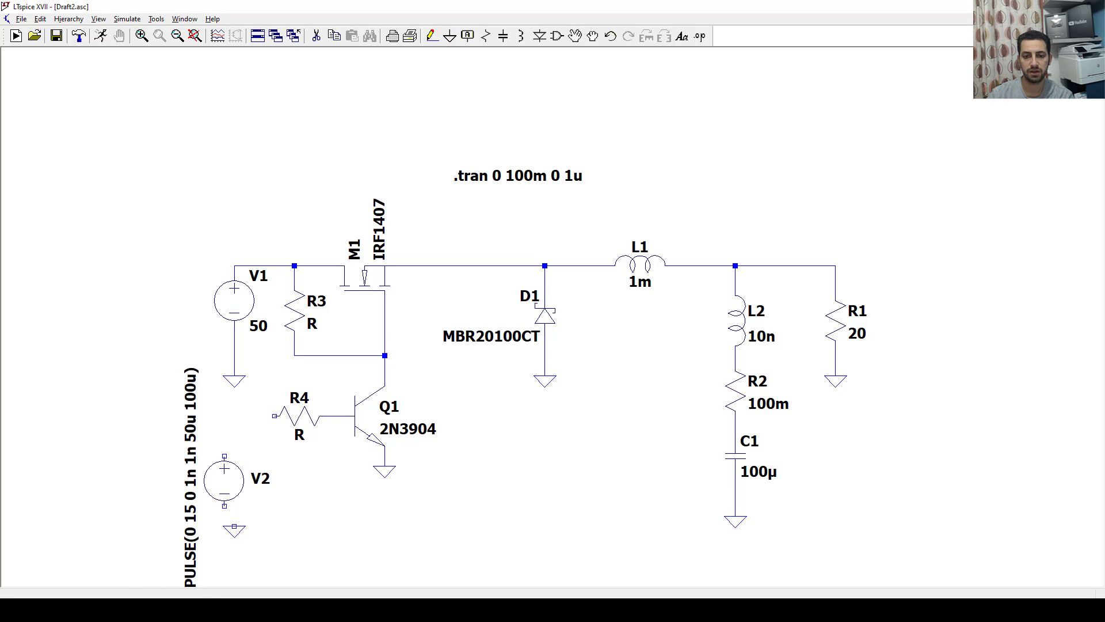
{"action": "left_click", "coordinate": [235, 526]}
{"action": "key", "text": "Escape"}
{"action": "left_click", "coordinate": [575, 36]}
{"action": "left_click_drag", "start_coordinate": [236, 530], "coordinate": [226, 530]}
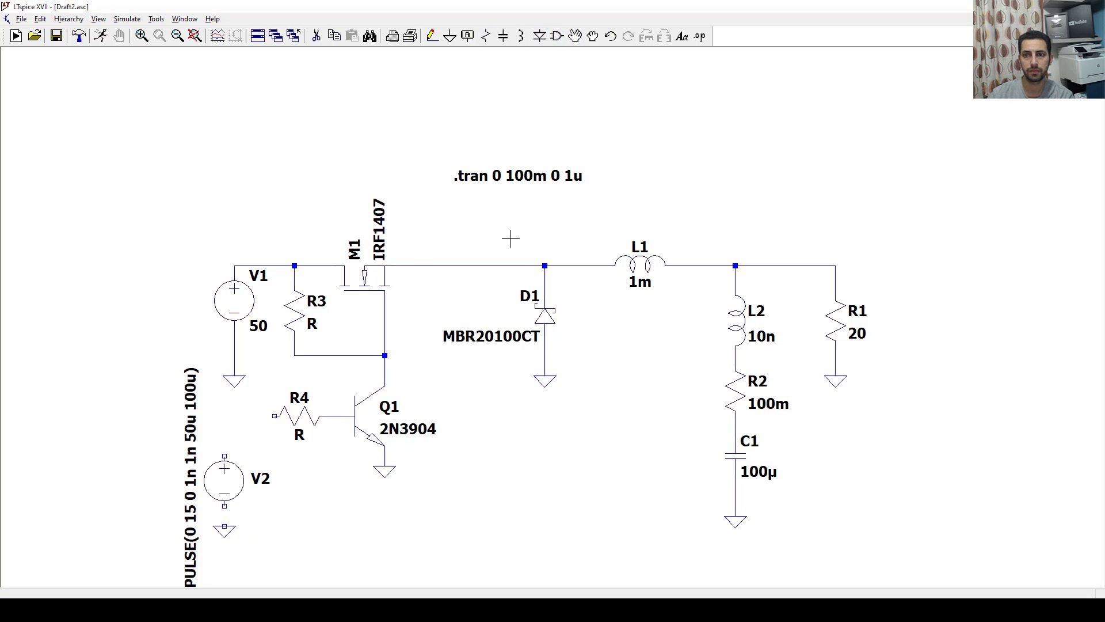
Wire V2's negative terminal to the ground below it and its positive terminal to the free end of R4.
{"action": "left_click", "coordinate": [433, 36]}
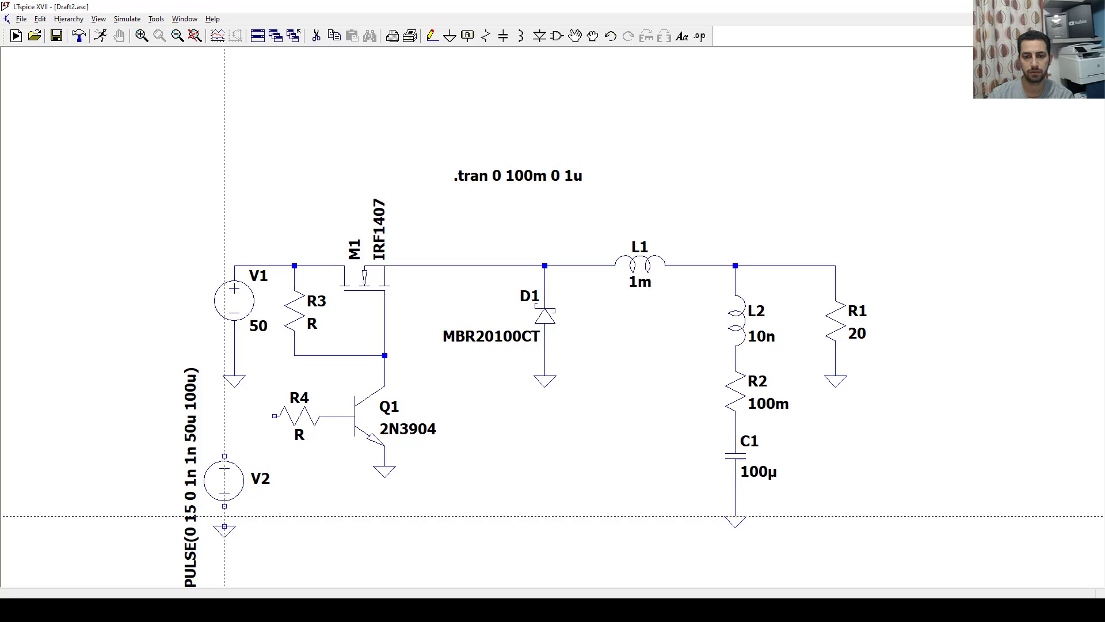
{"action": "left_click", "coordinate": [225, 525]}
{"action": "left_click", "coordinate": [235, 416]}
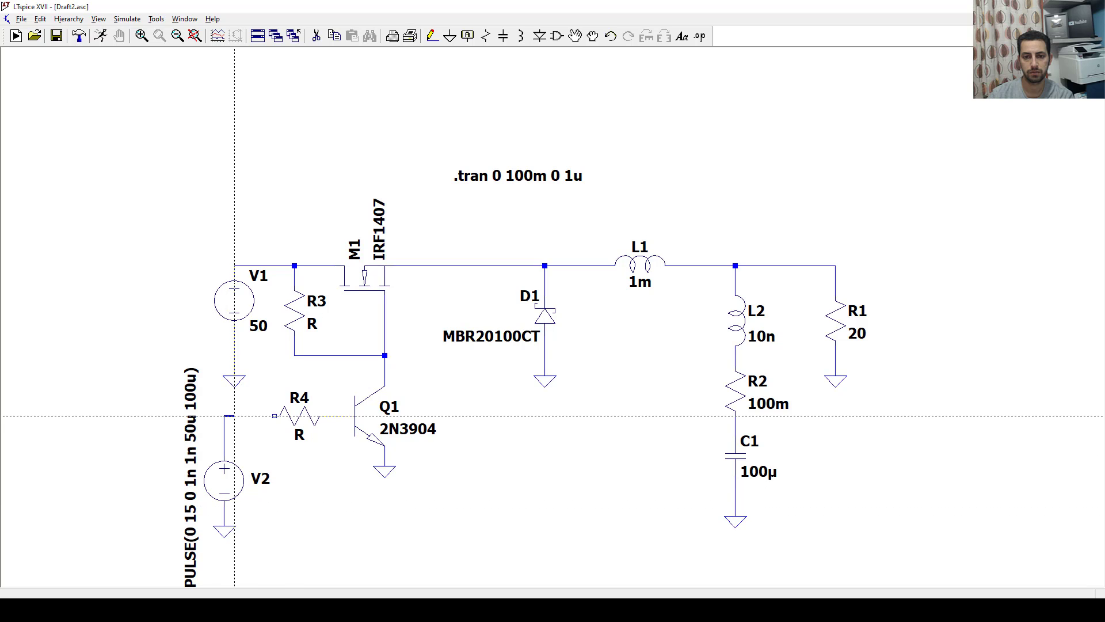
{"action": "left_click", "coordinate": [274, 415]}
{"action": "right_click", "coordinate": [275, 415]}
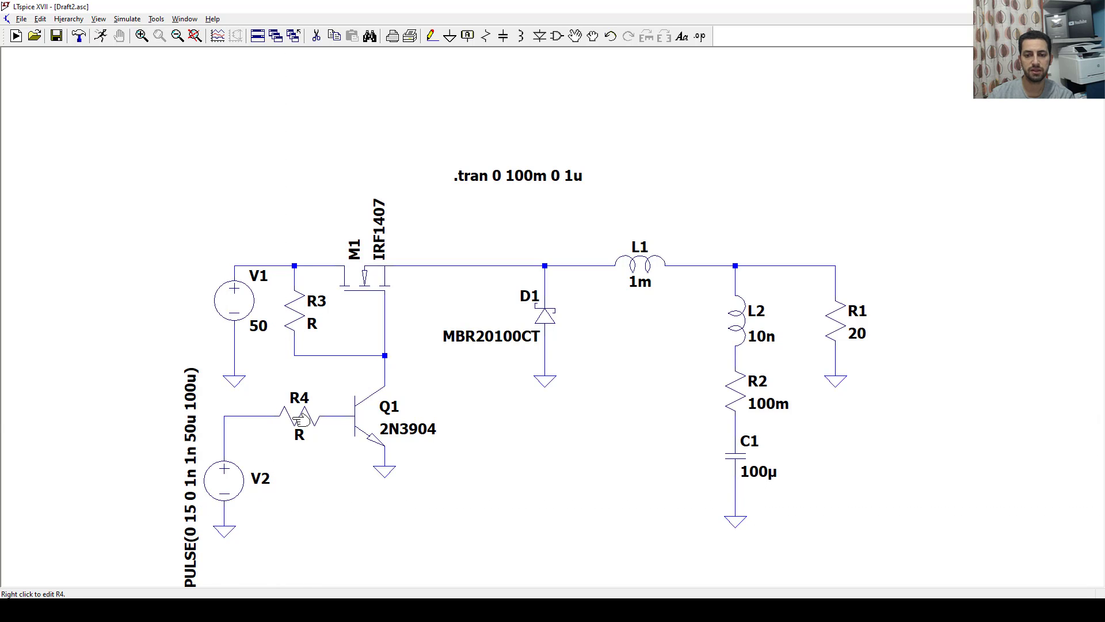
Set base resistor R4's resistance to 2.2k.
{"action": "right_click", "coordinate": [291, 423]}
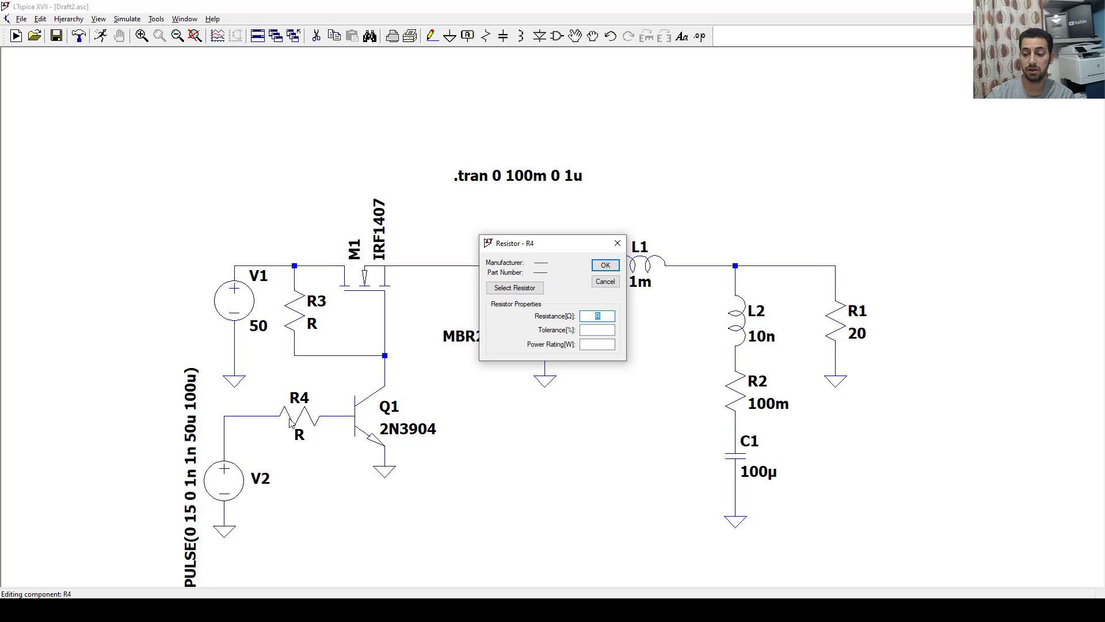
{"action": "type", "text": "2.2k"}
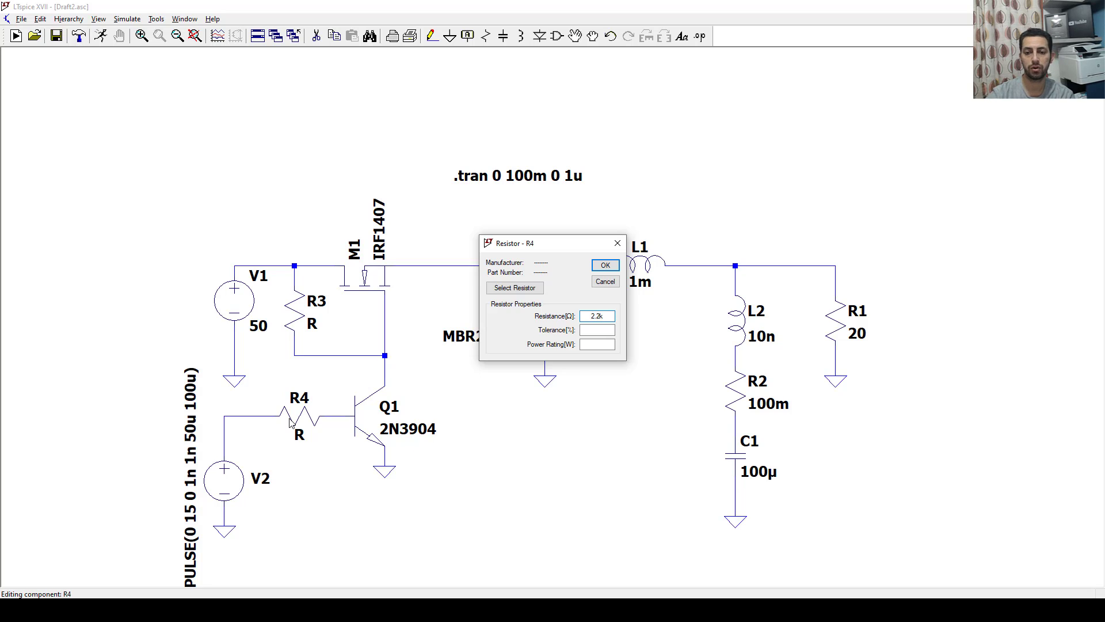
{"action": "key", "text": "Return"}
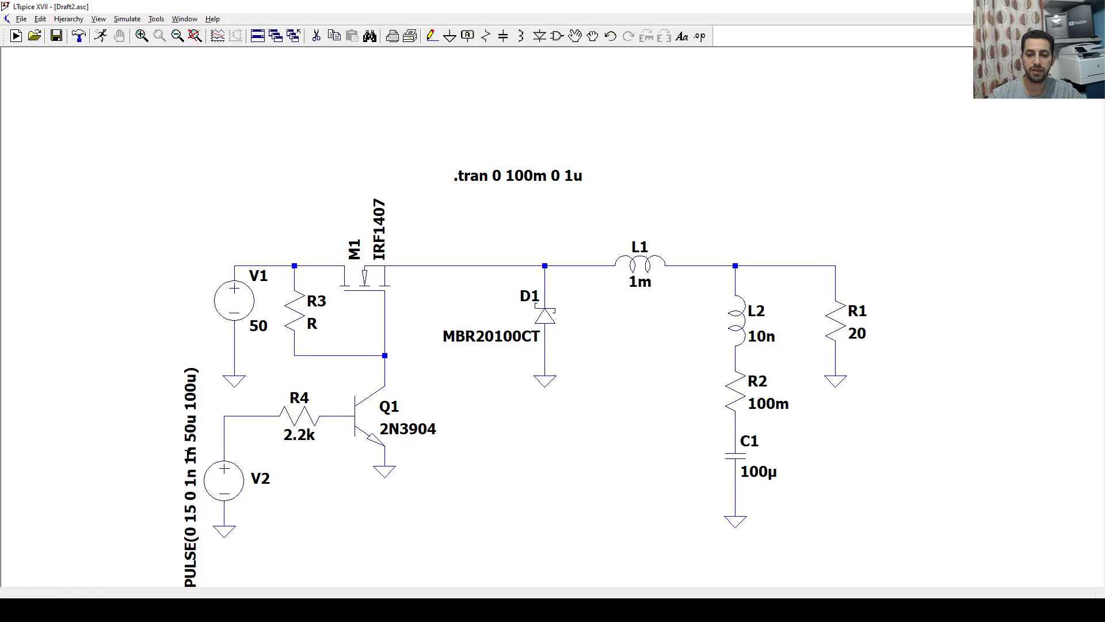
Set resistor R3's resistance to 4.7k.
{"action": "scroll", "coordinate": [190, 439], "scroll_direction": "up", "scroll_amount": 1}
{"action": "scroll", "coordinate": [189, 439], "scroll_direction": "down", "scroll_amount": 1}
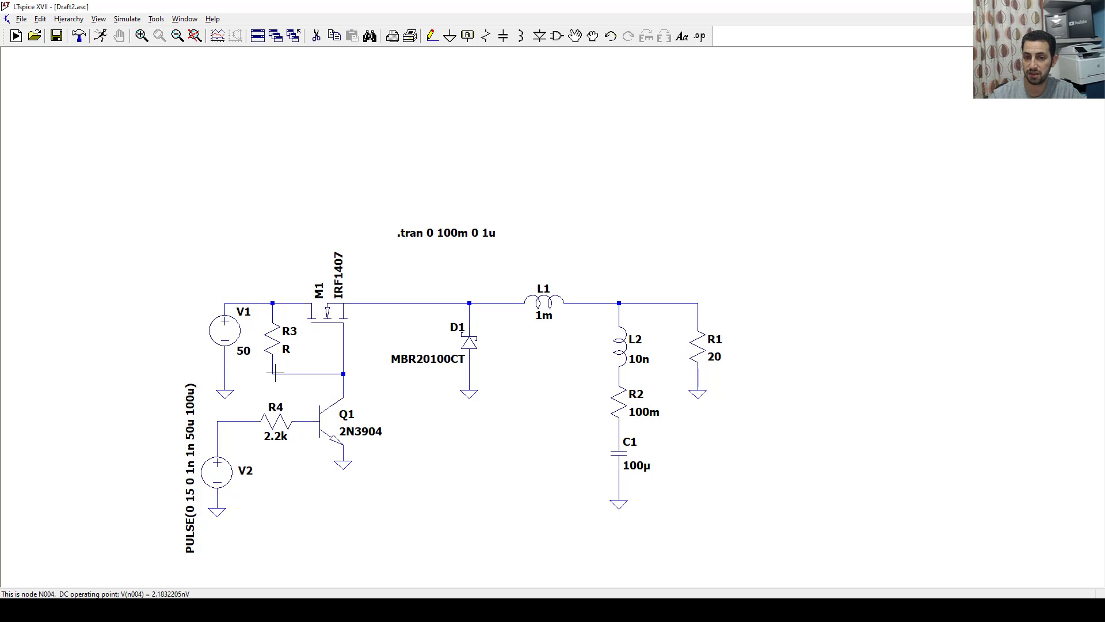
{"action": "right_click", "coordinate": [279, 340]}
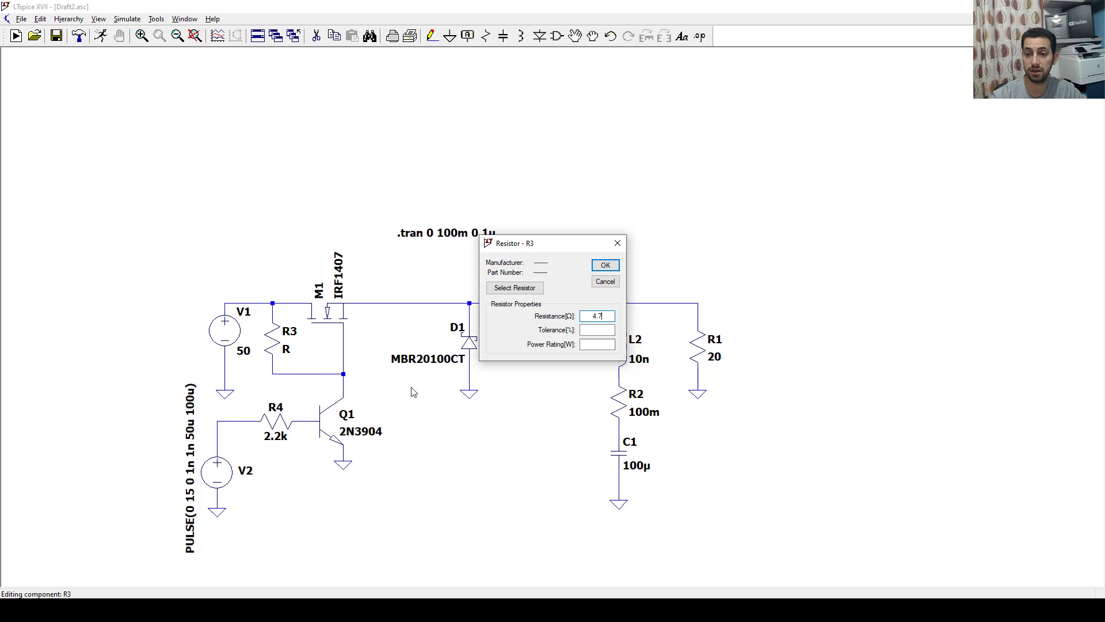
{"action": "key", "text": "Return"}
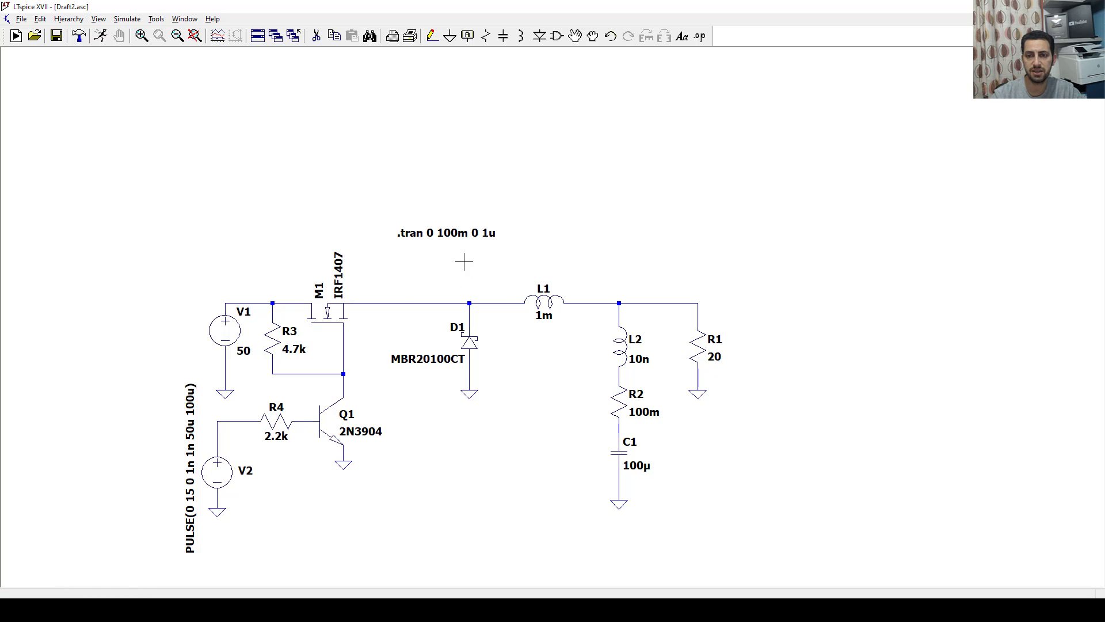
Run the transient simulation and plot V2's pulse voltage together with M1's gate-to-source voltage.
{"action": "left_click_drag", "start_coordinate": [531, 220], "coordinate": [716, 151]}
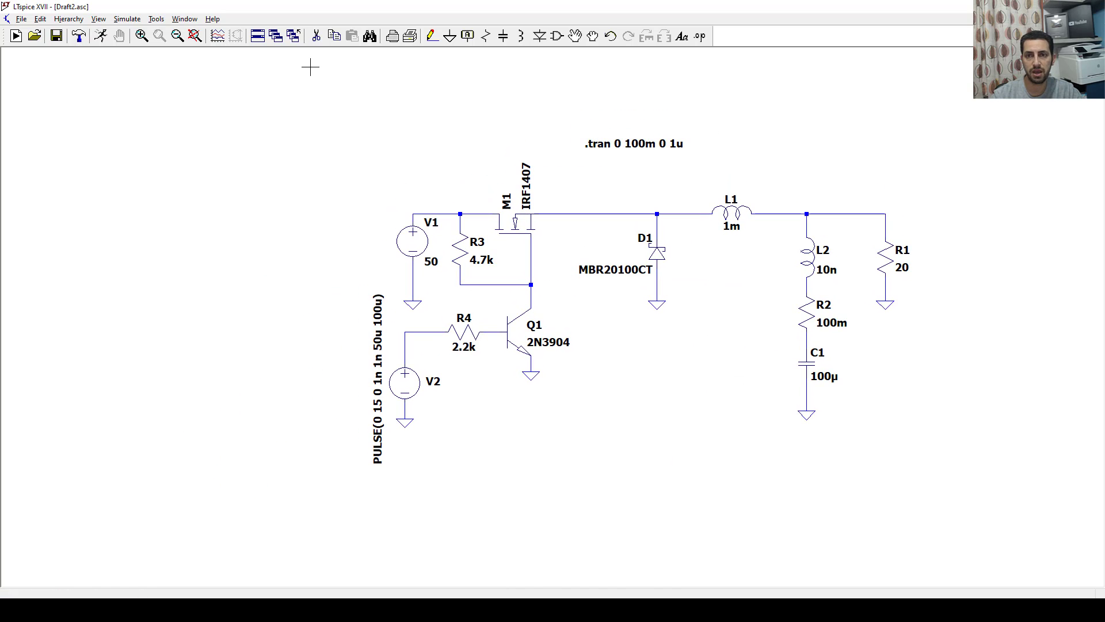
{"action": "left_click", "coordinate": [101, 35]}
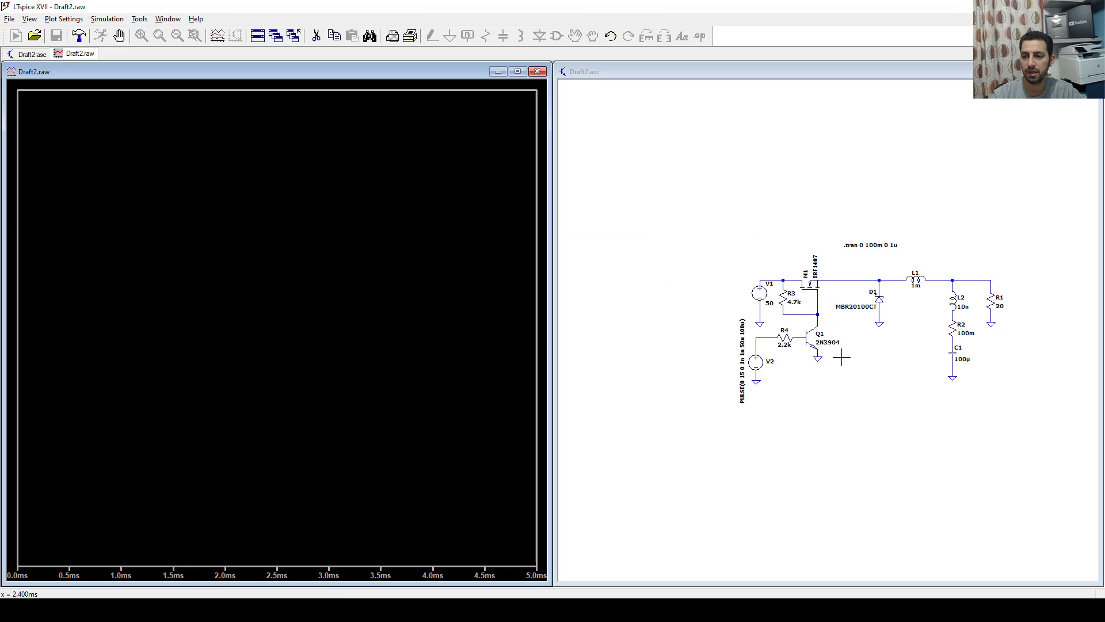
{"action": "left_click", "coordinate": [861, 406]}
{"action": "key", "text": "space"}
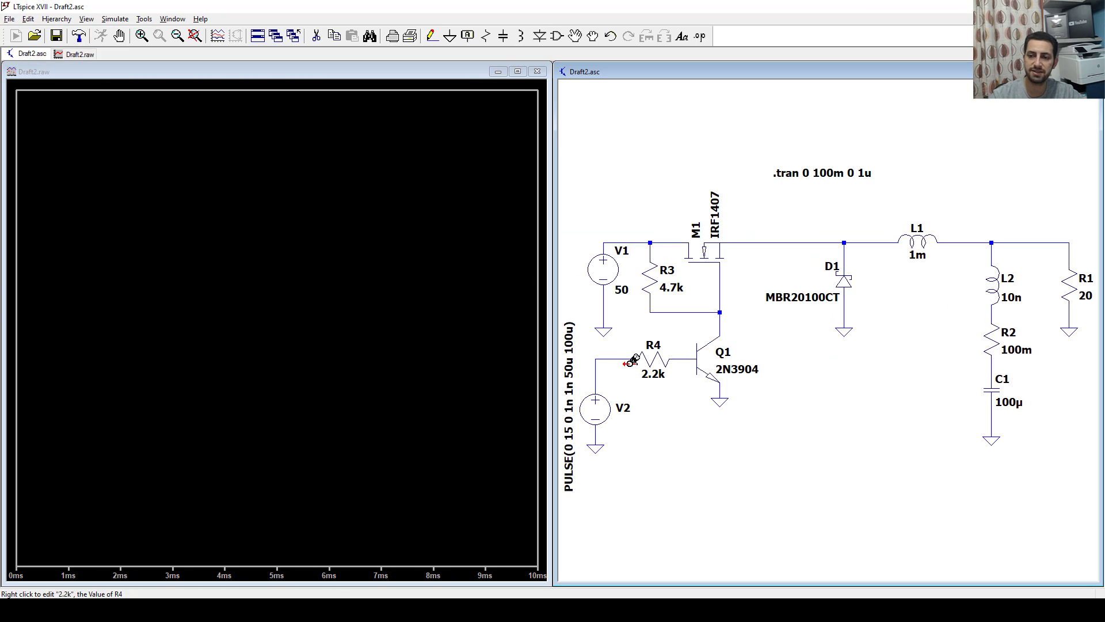
{"action": "left_click", "coordinate": [600, 357]}
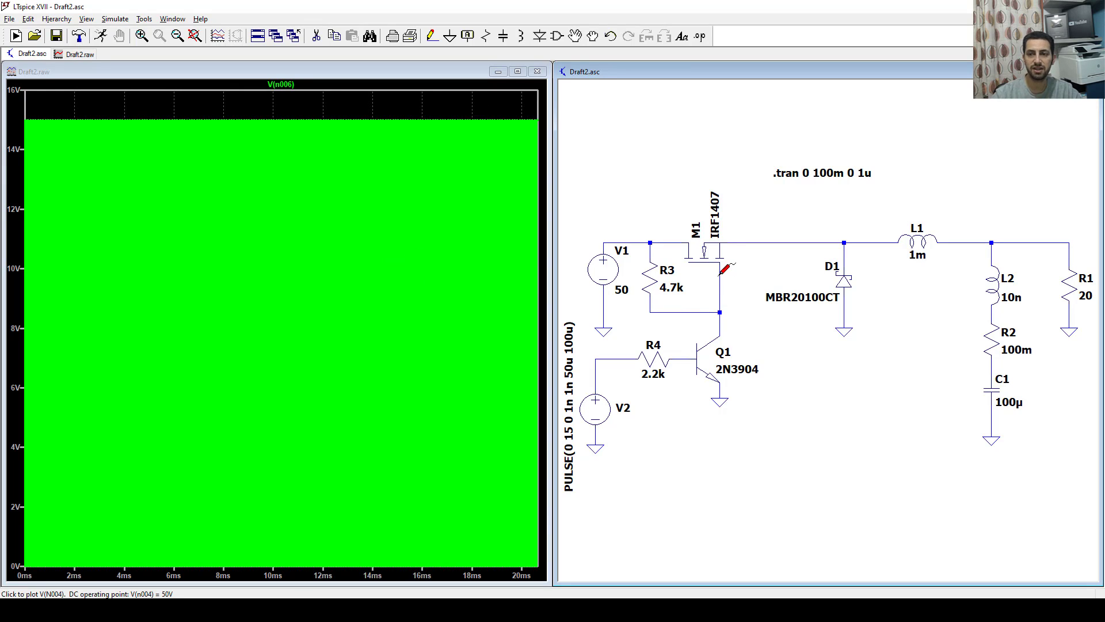
{"action": "left_click_drag", "start_coordinate": [720, 275], "coordinate": [751, 240]}
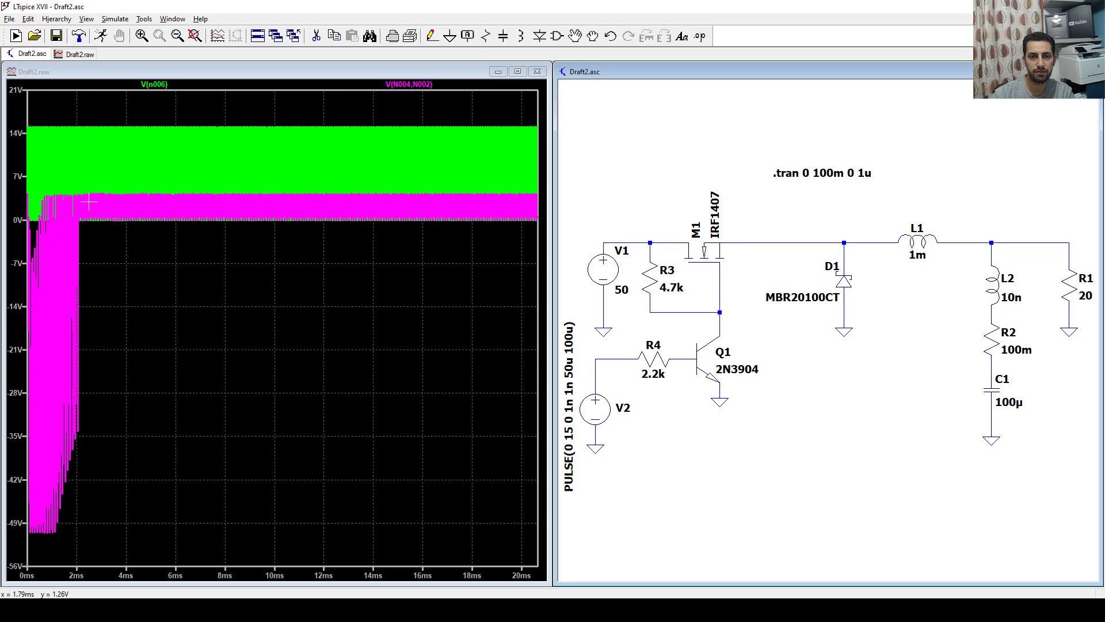
Examine the V2 pulse and gate-to-source waveforms over about four periods near 20 ms and measure the gate-to-source swing.
{"action": "left_click_drag", "start_coordinate": [482, 108], "coordinate": [537, 231]}
{"action": "left_click_drag", "start_coordinate": [390, 150], "coordinate": [488, 544]}
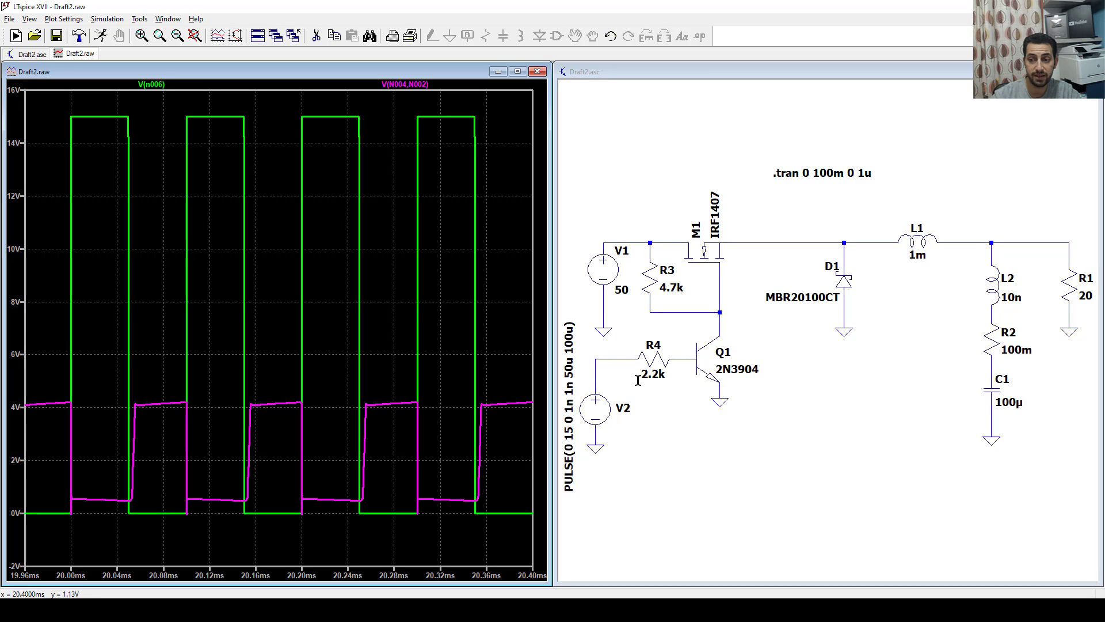
{"action": "left_click", "coordinate": [666, 452]}
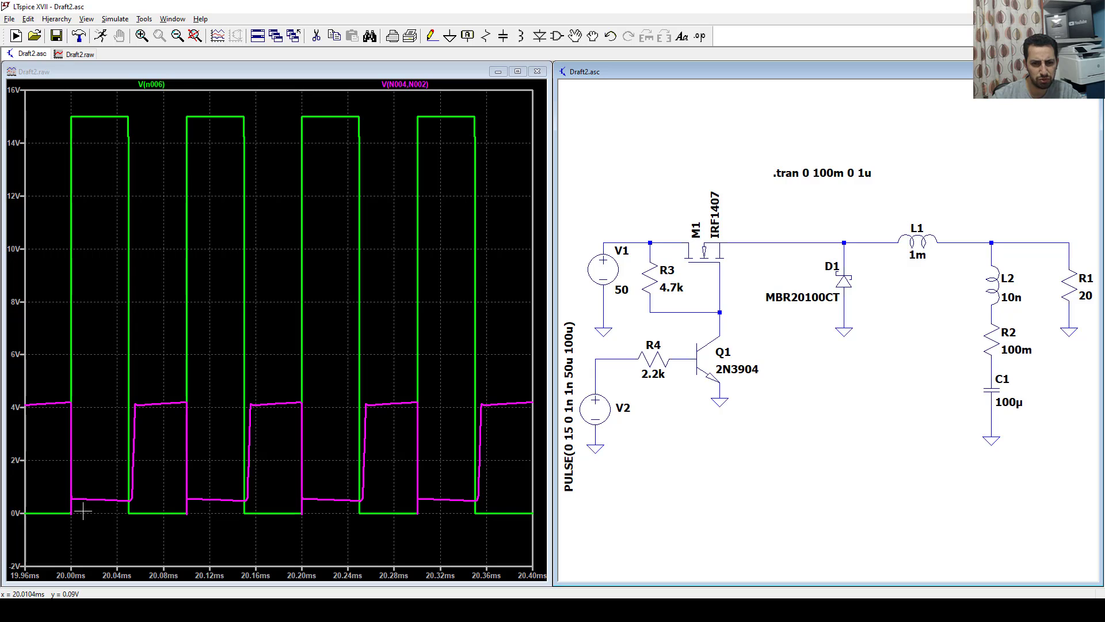
{"action": "left_click_drag", "start_coordinate": [56, 403], "coordinate": [97, 512]}
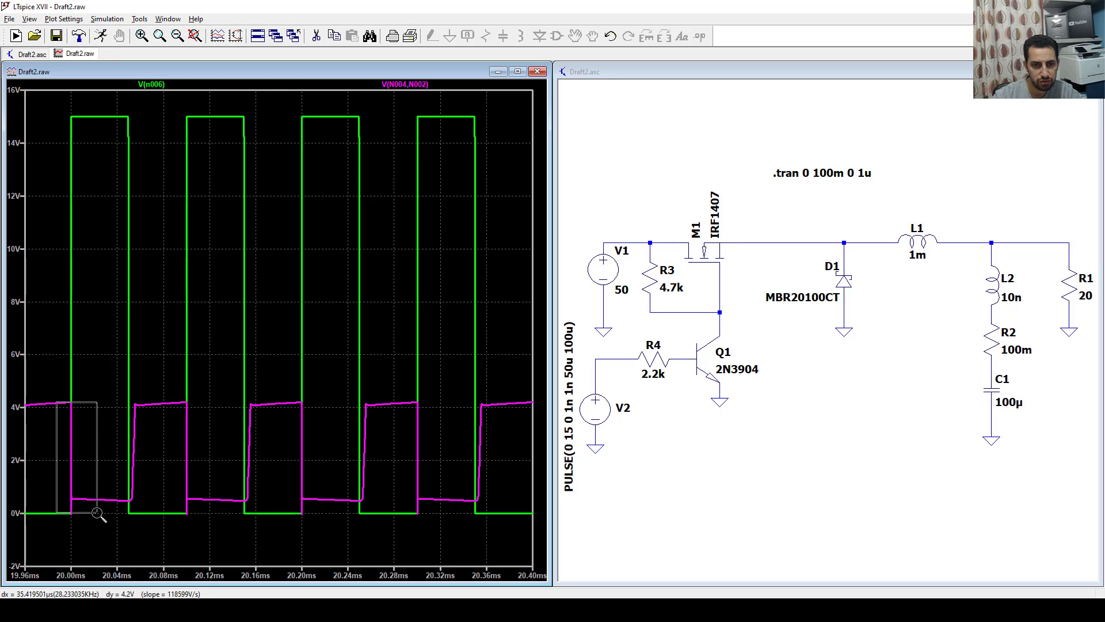
Examine the gate-to-source waveform more closely between about 20.12 ms and 20.38 ms.
{"action": "key", "text": "Escape"}
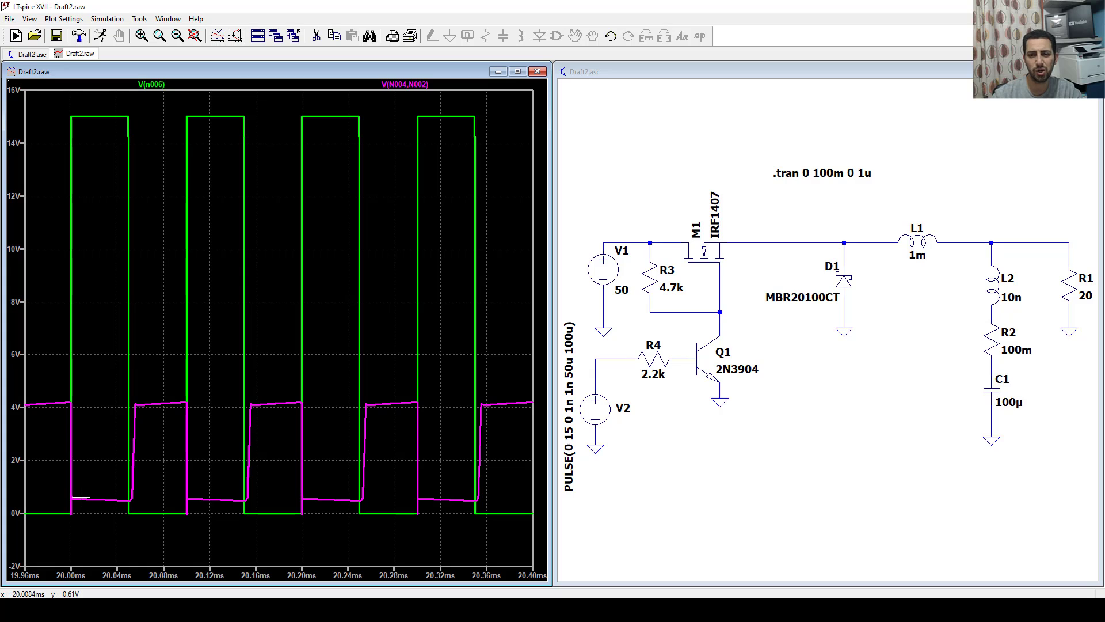
{"action": "left_click_drag", "start_coordinate": [218, 379], "coordinate": [505, 536]}
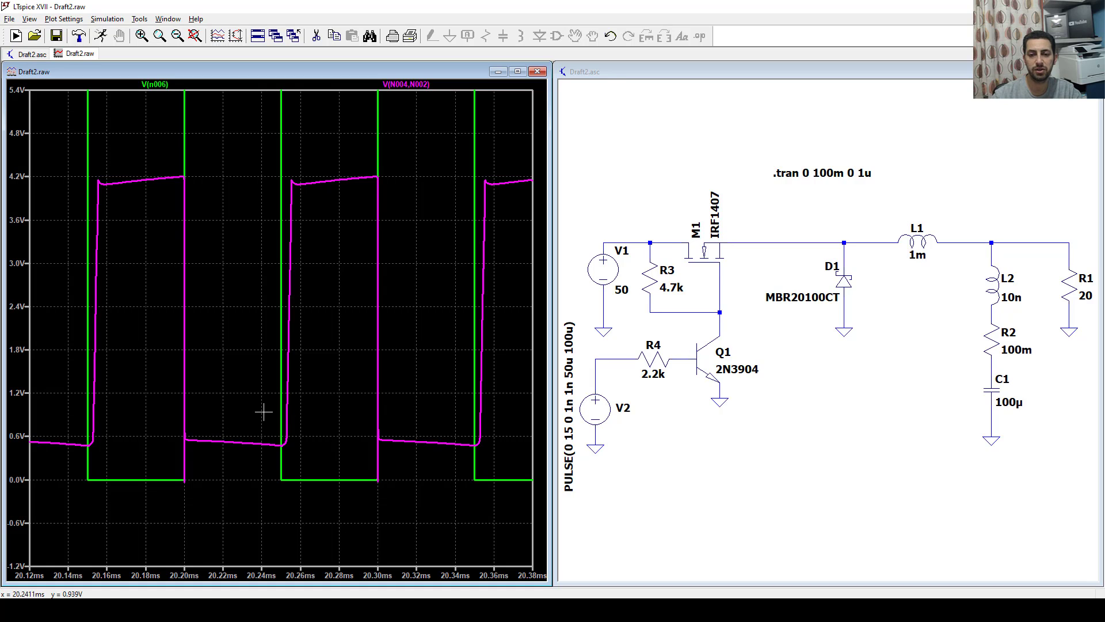
Set base resistor R4 to 0.5k and resistor R3 to 2.2k.
{"action": "left_click", "coordinate": [698, 283]}
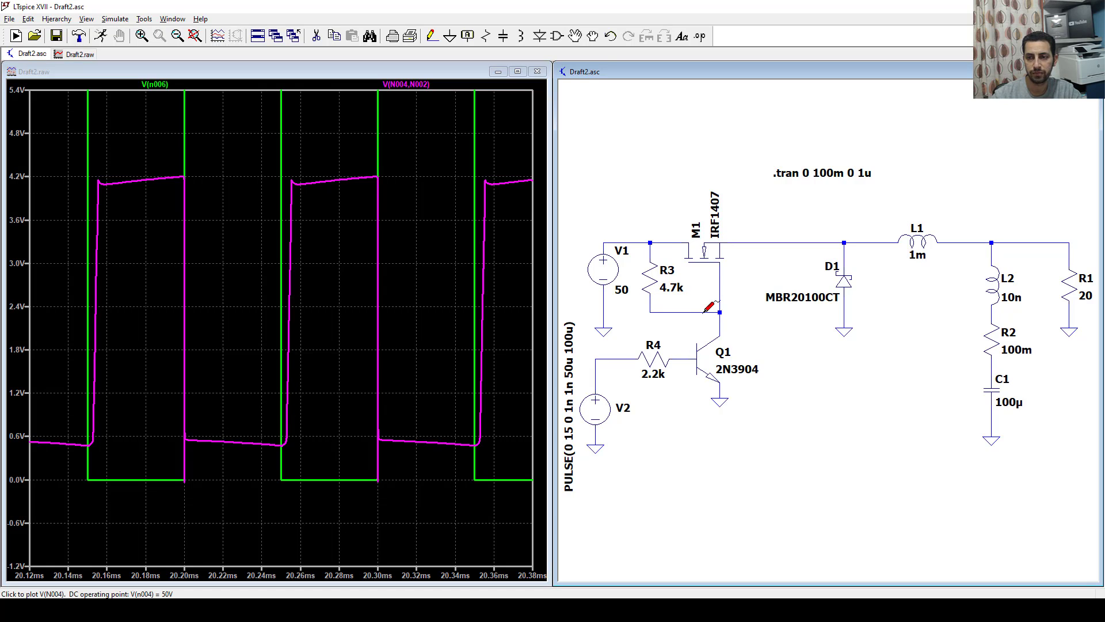
{"action": "right_click", "coordinate": [659, 356]}
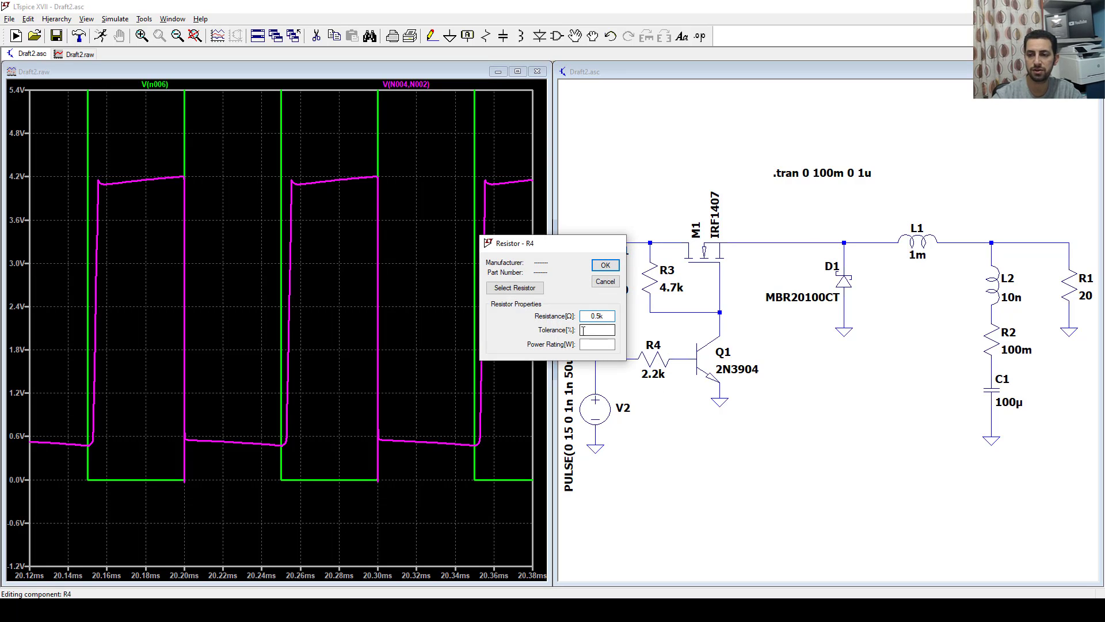
{"action": "key", "text": "Return"}
{"action": "right_click", "coordinate": [651, 282]}
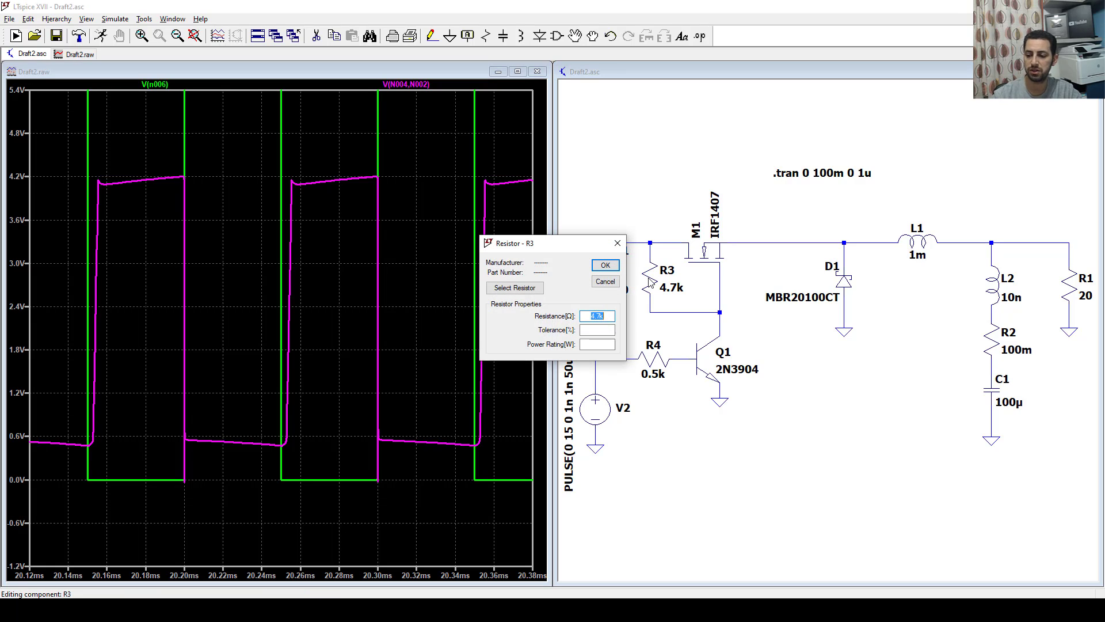
{"action": "type", "text": "2.2k"}
{"action": "key", "text": "Return"}
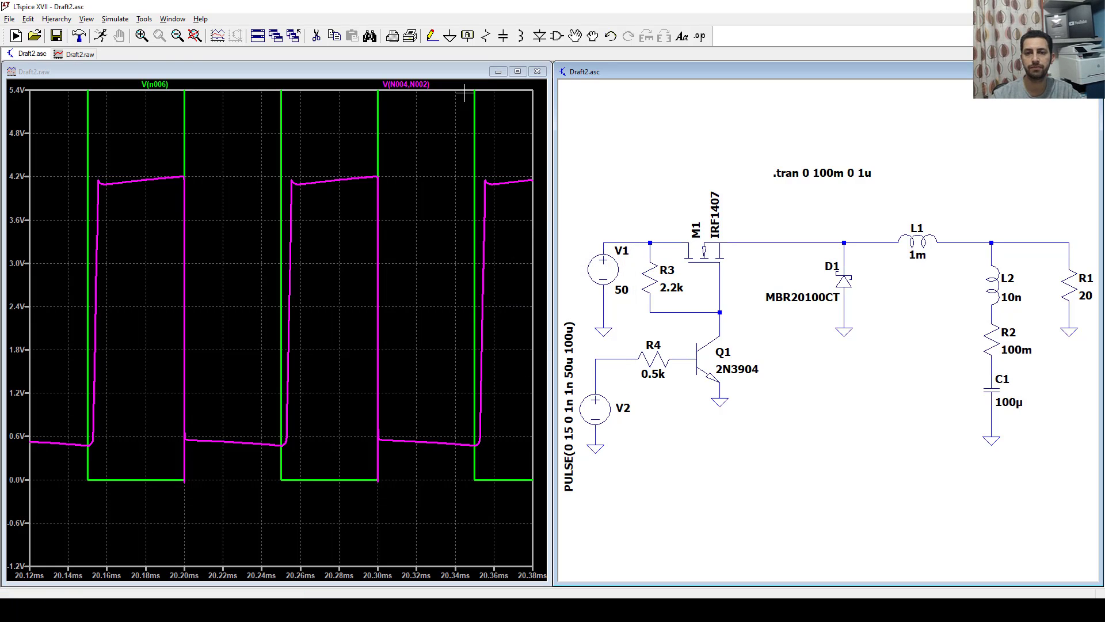
Rerun the transient simulation, halt it after about 9 ms, and examine the pulse and gate-to-source waveforms from about 8.66 to 8.92 ms.
{"action": "left_click", "coordinate": [98, 38]}
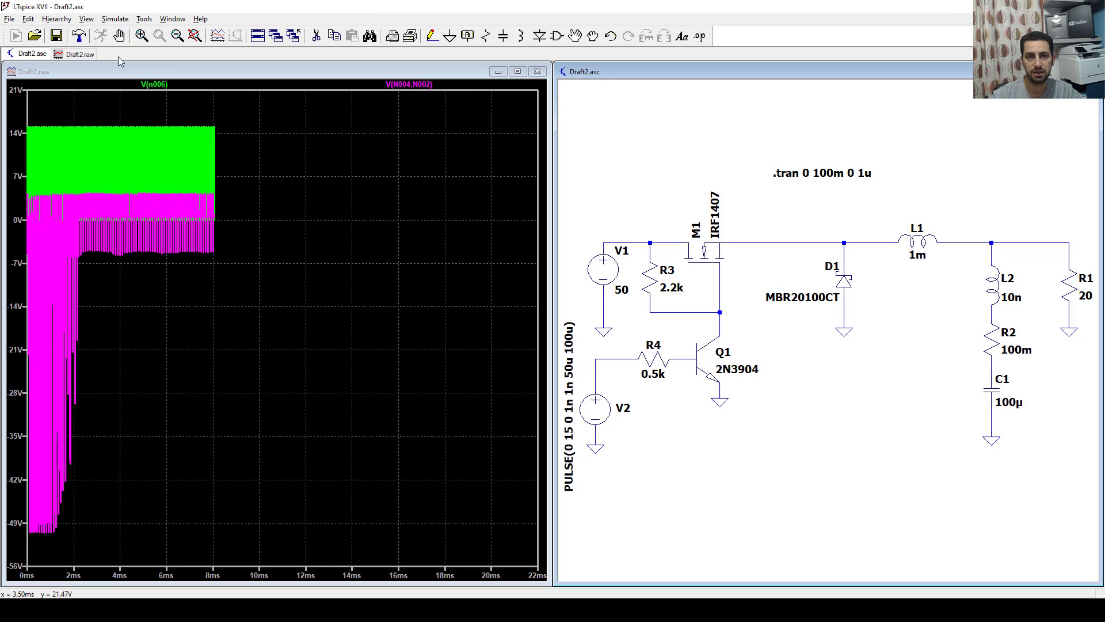
{"action": "left_click", "coordinate": [119, 38]}
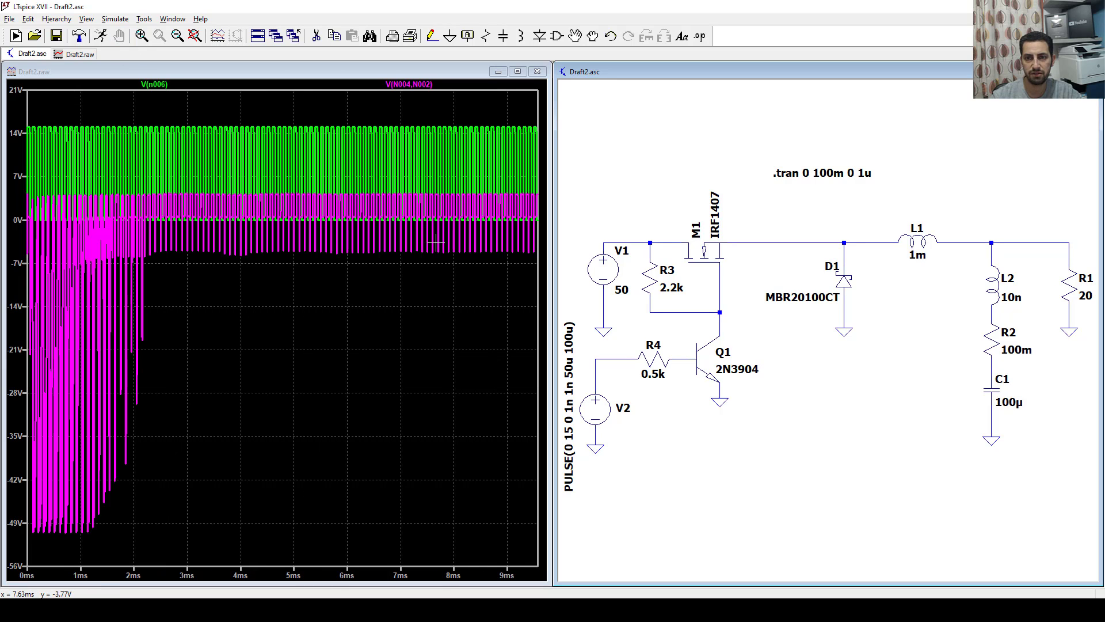
{"action": "left_click_drag", "start_coordinate": [464, 107], "coordinate": [513, 275]}
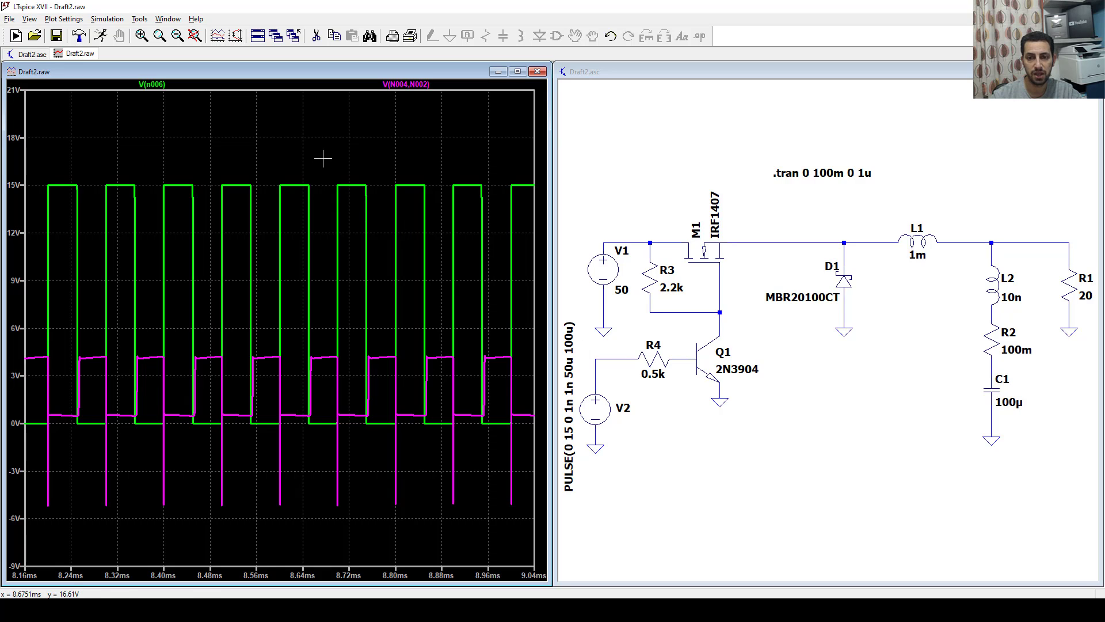
{"action": "left_click_drag", "start_coordinate": [323, 159], "coordinate": [461, 523]}
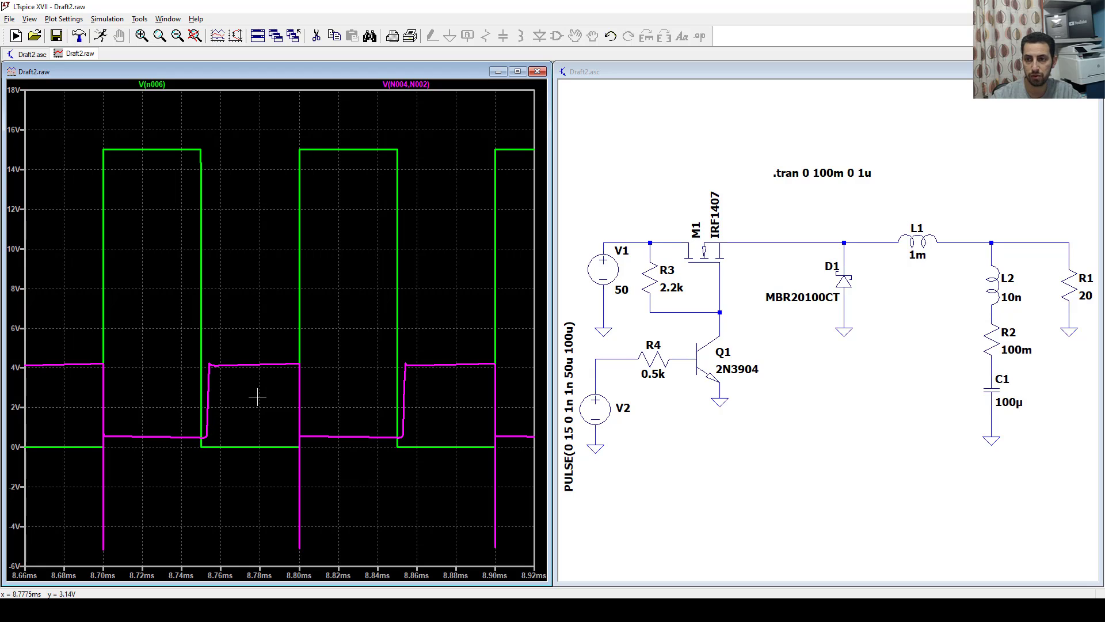
Add the output voltage at load R1 to the plot and show all traces over the full simulated time.
{"action": "left_click", "coordinate": [1038, 247]}
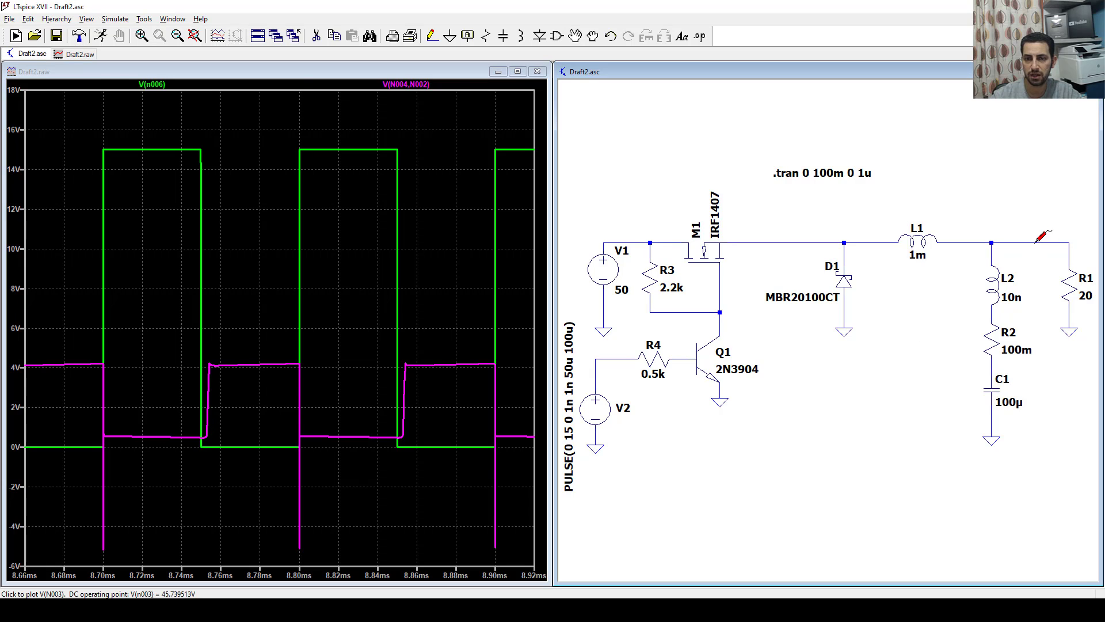
{"action": "left_click", "coordinate": [1036, 242]}
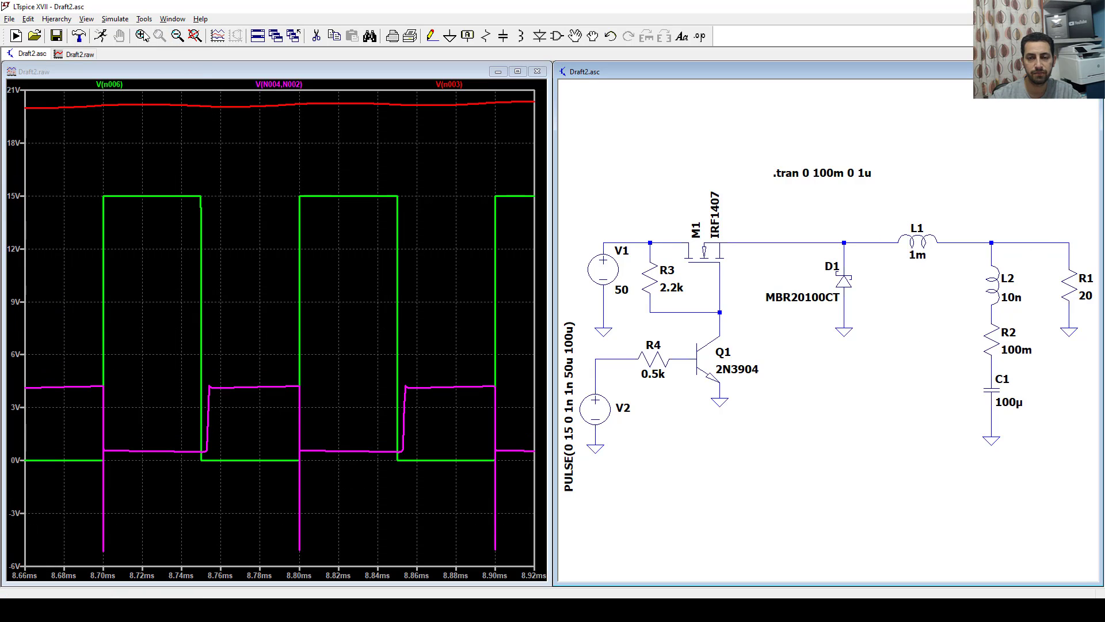
{"action": "left_click", "coordinate": [316, 36]}
{"action": "left_click", "coordinate": [329, 172]}
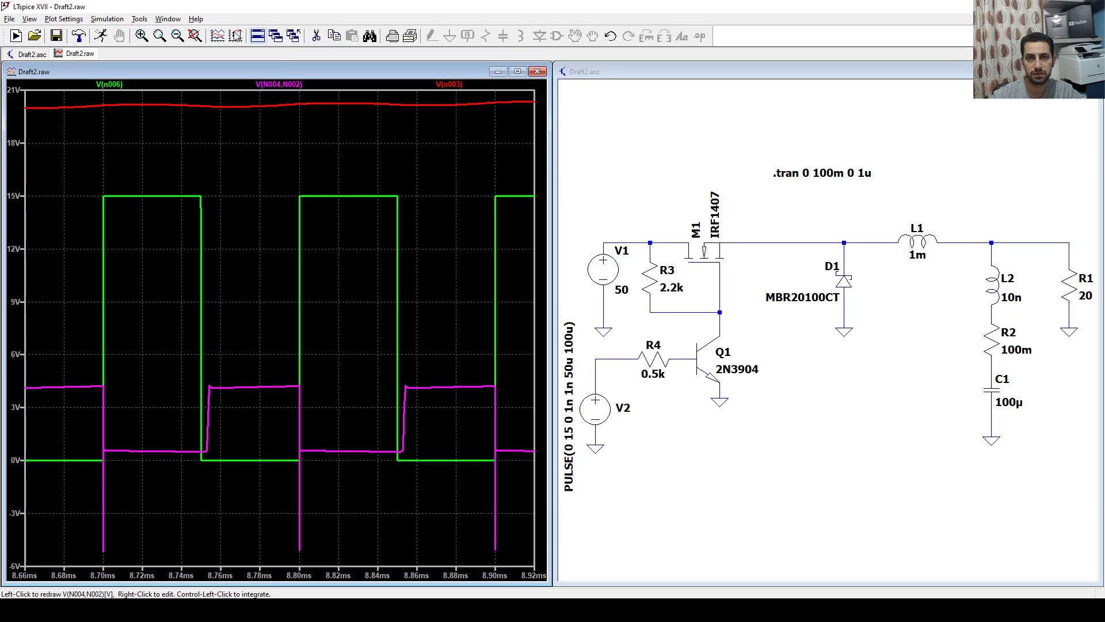
{"action": "left_click", "coordinate": [195, 36]}
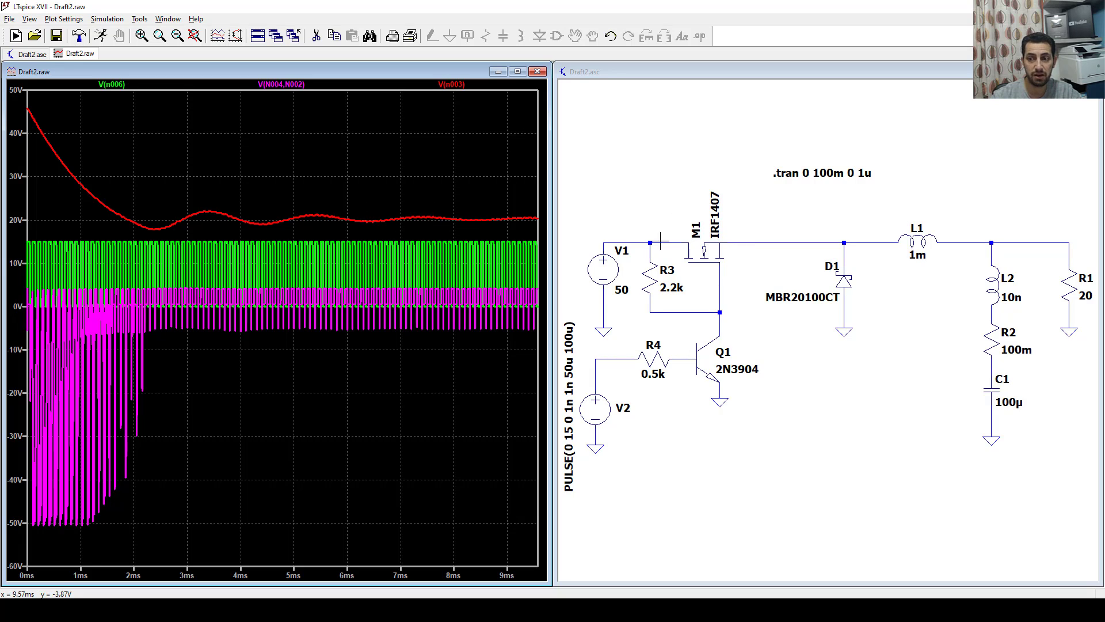
Plot the voltage from M1's drain to its source and examine it near the end of the simulated time.
{"action": "left_click", "coordinate": [732, 293]}
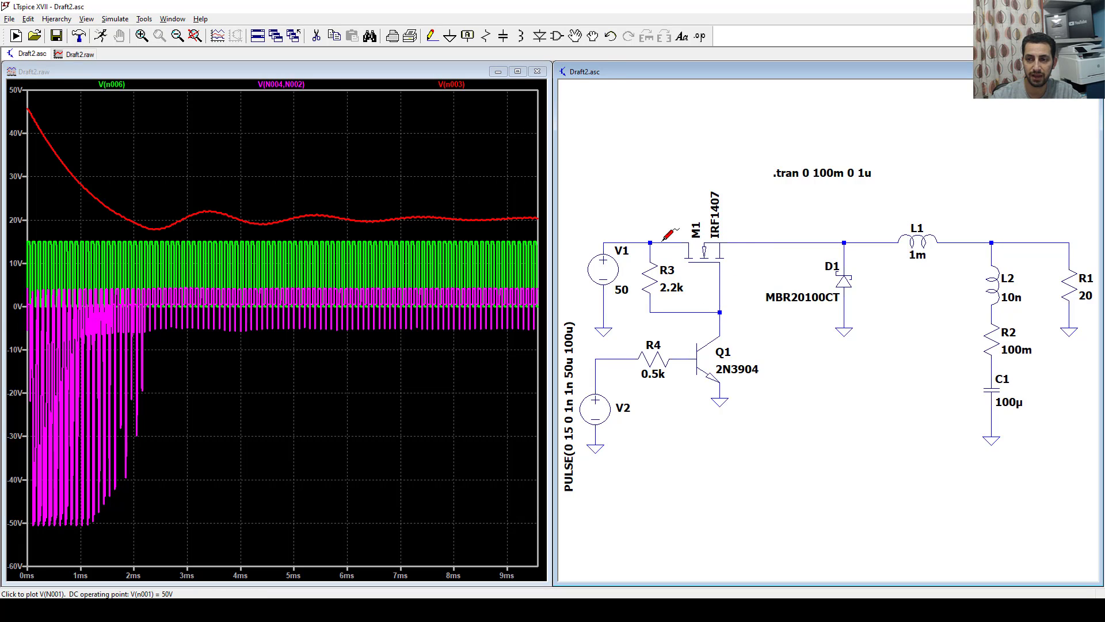
{"action": "left_click_drag", "start_coordinate": [758, 233], "coordinate": [758, 242]}
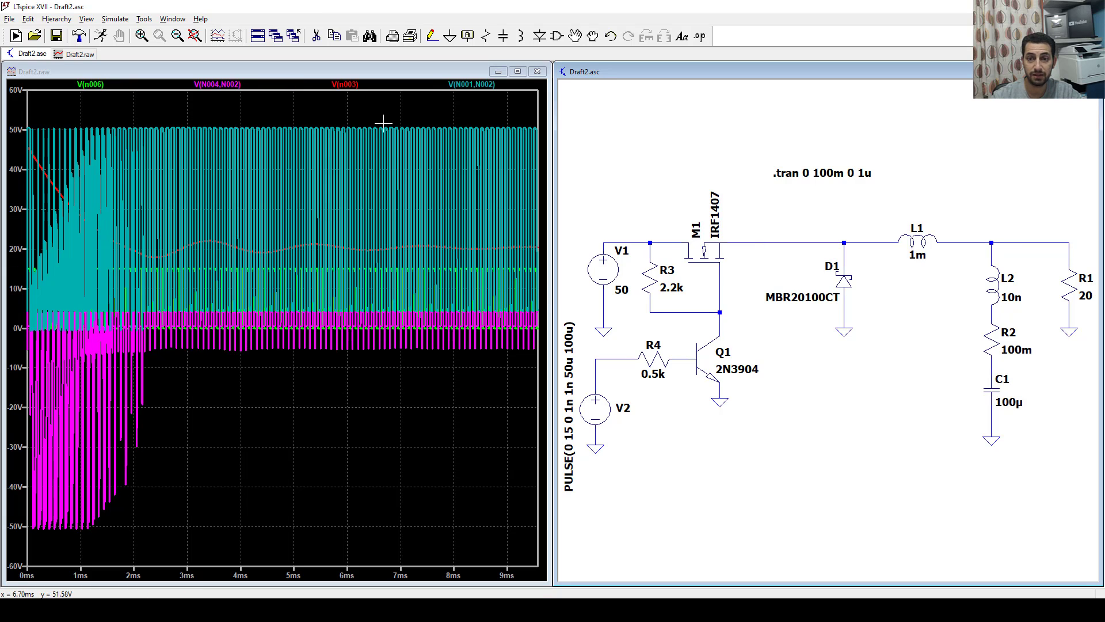
{"action": "left_click_drag", "start_coordinate": [445, 111], "coordinate": [531, 328]}
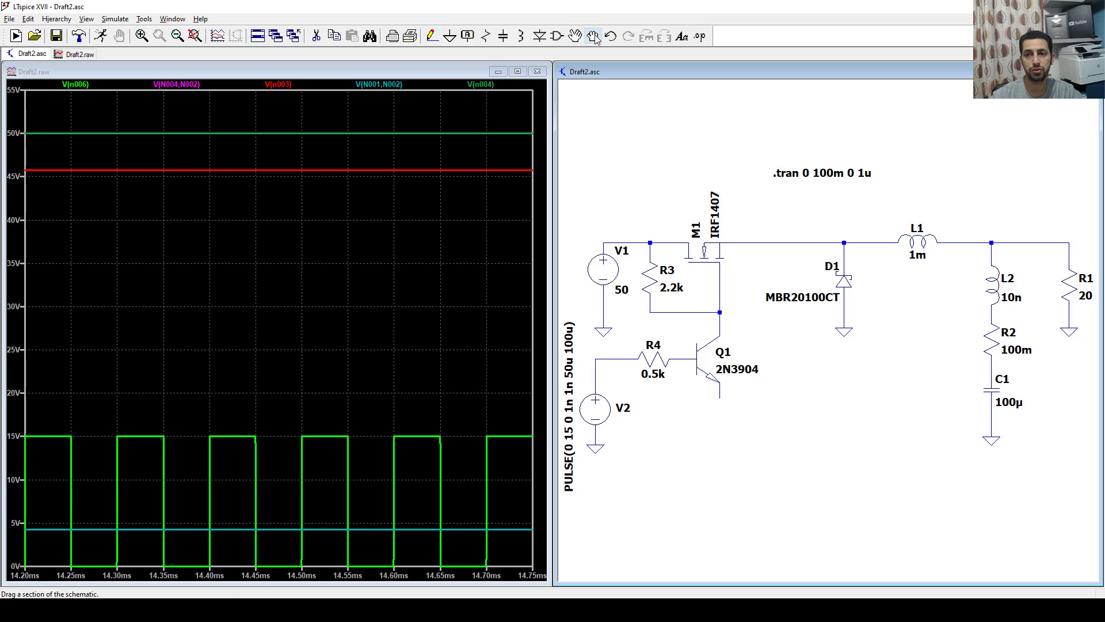
Delete the wires joining M1's gate, R3's lower end and Q1's collector.
{"action": "left_click", "coordinate": [316, 35]}
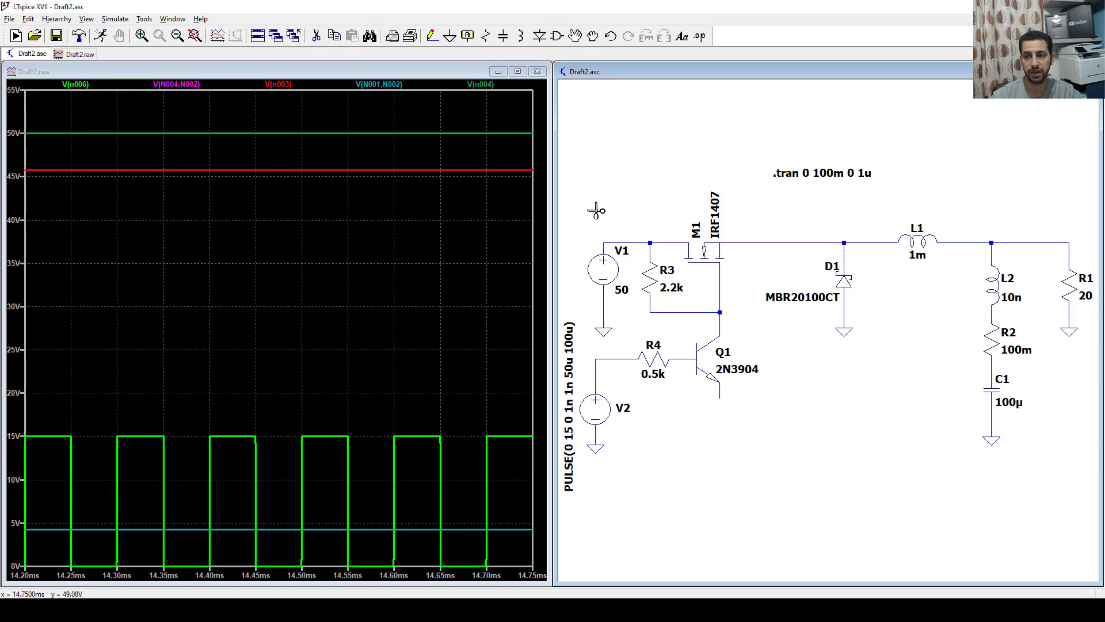
{"action": "left_click", "coordinate": [721, 289]}
{"action": "left_click", "coordinate": [722, 328]}
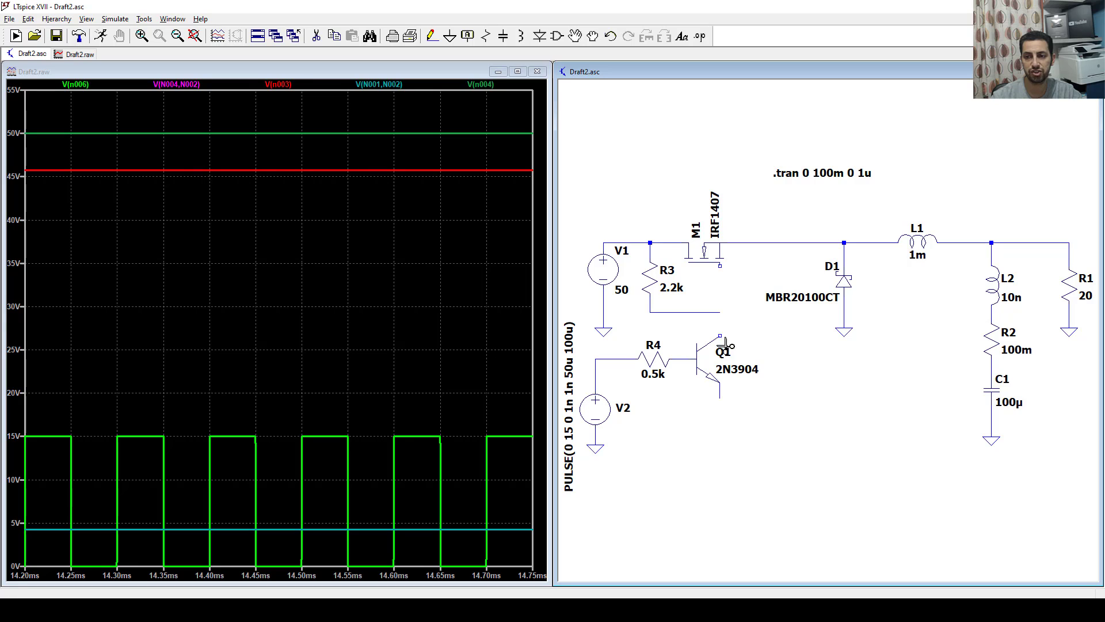
{"action": "left_click", "coordinate": [713, 312]}
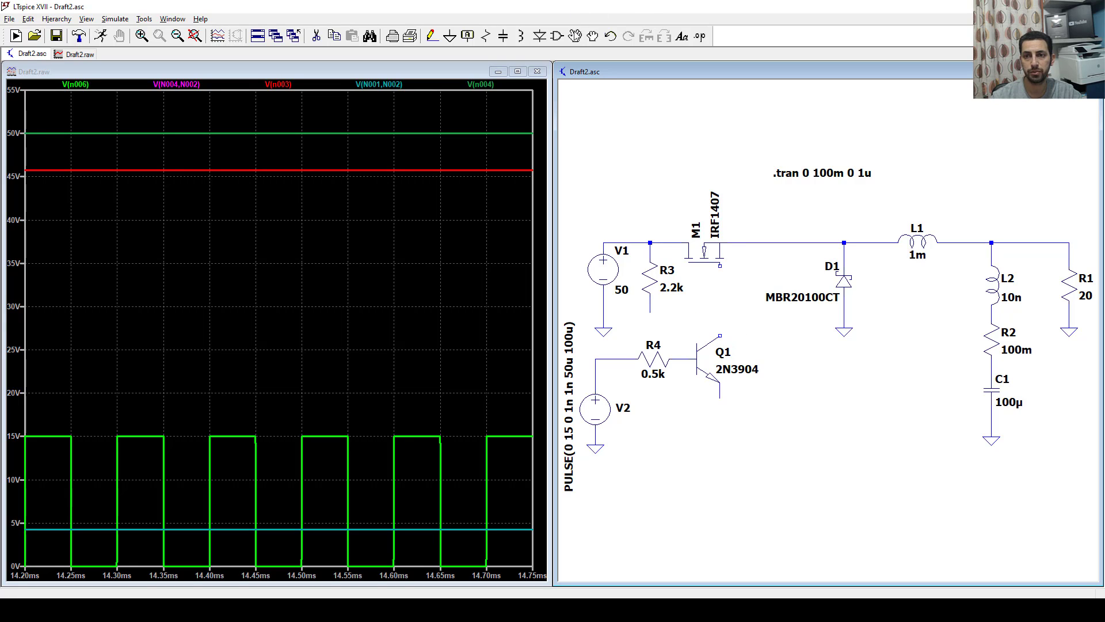
Place one PNP bipolar transistor below Q1 in the schematic.
{"action": "left_click", "coordinate": [557, 35]}
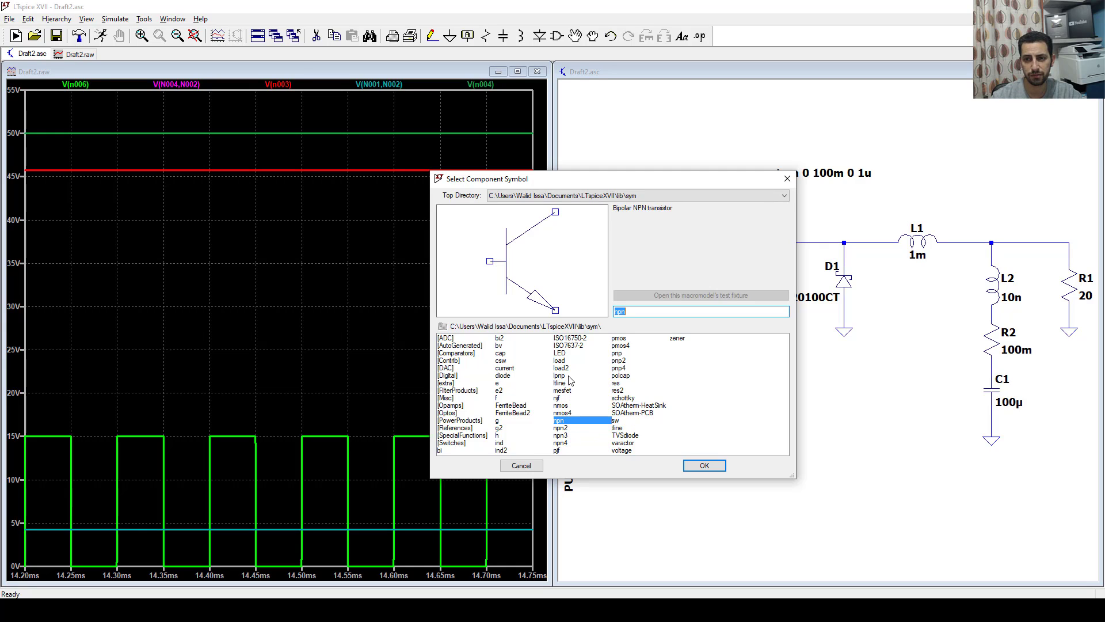
{"action": "left_click", "coordinate": [631, 356]}
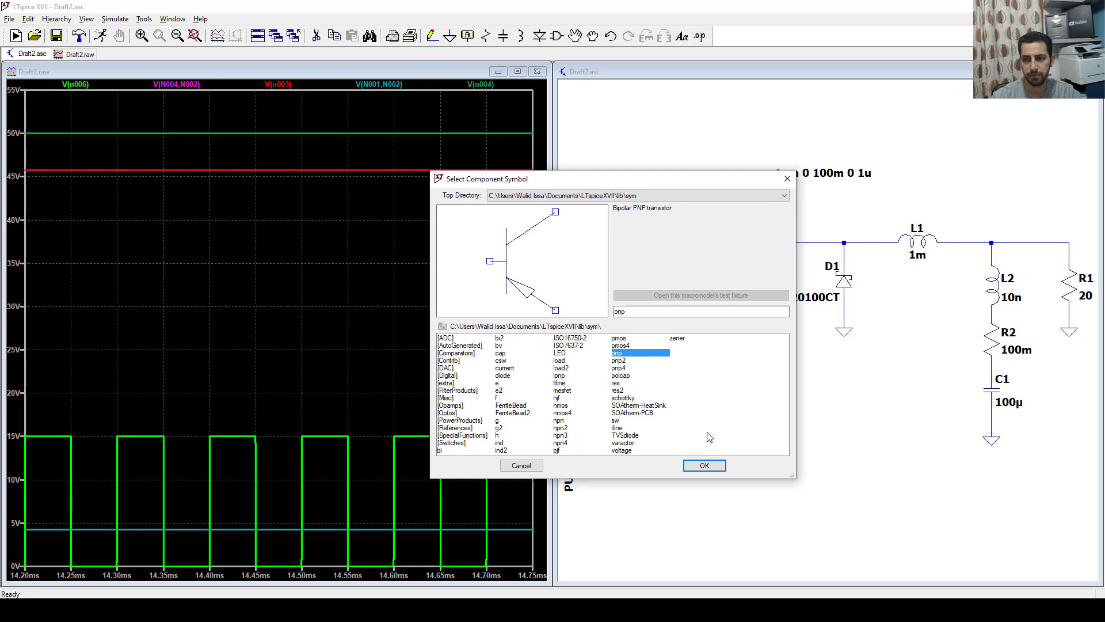
{"action": "left_click", "coordinate": [704, 465]}
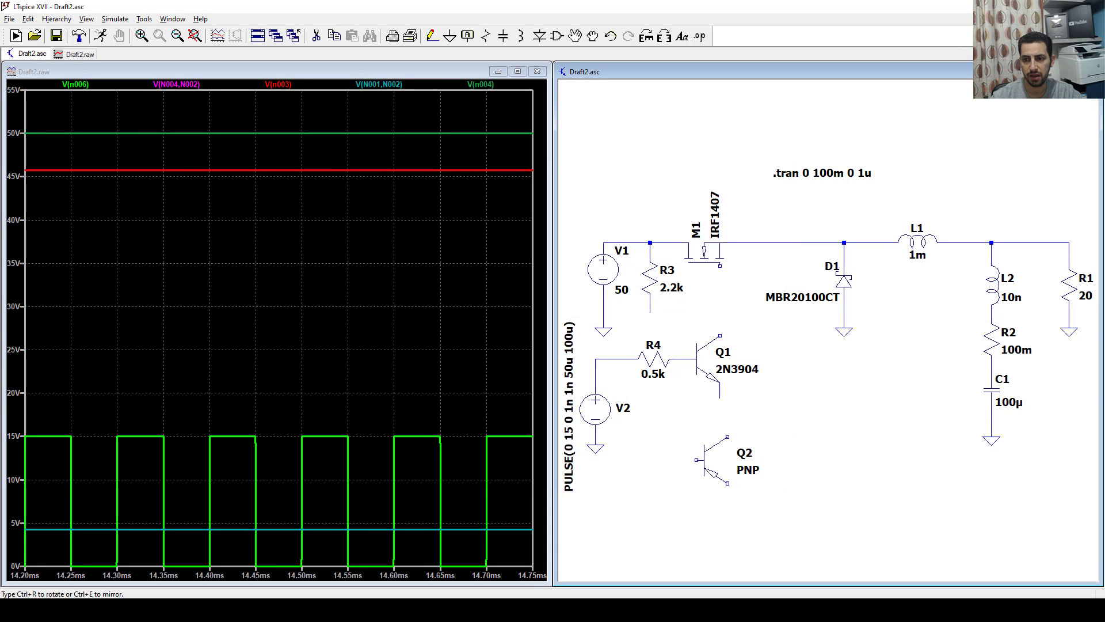
{"action": "left_click", "coordinate": [705, 452]}
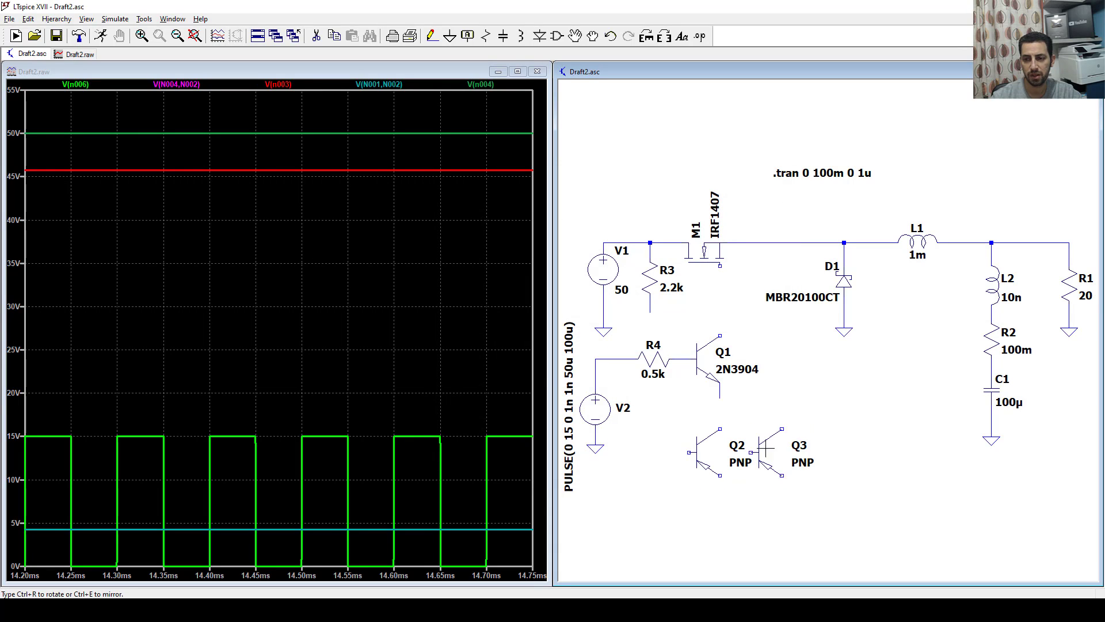
{"action": "key", "text": "Escape"}
Assign the 2N3906 model to PNP transistor Q2 and reposition it beneath Q1.
{"action": "right_click", "coordinate": [707, 450]}
{"action": "left_click", "coordinate": [608, 287]}
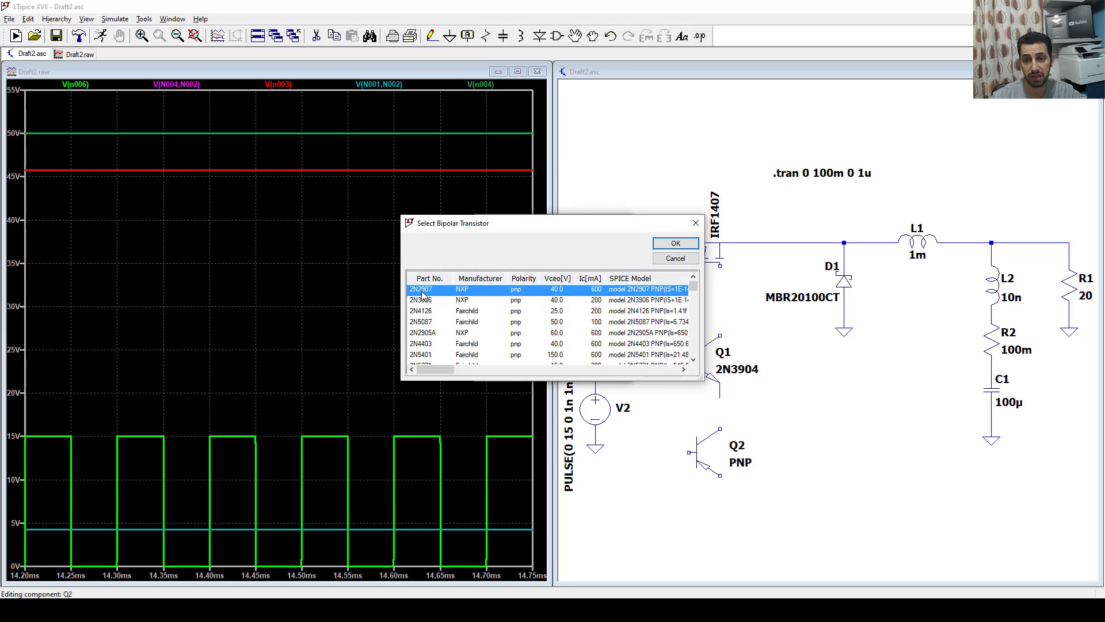
{"action": "left_click_drag", "start_coordinate": [519, 228], "coordinate": [494, 160]}
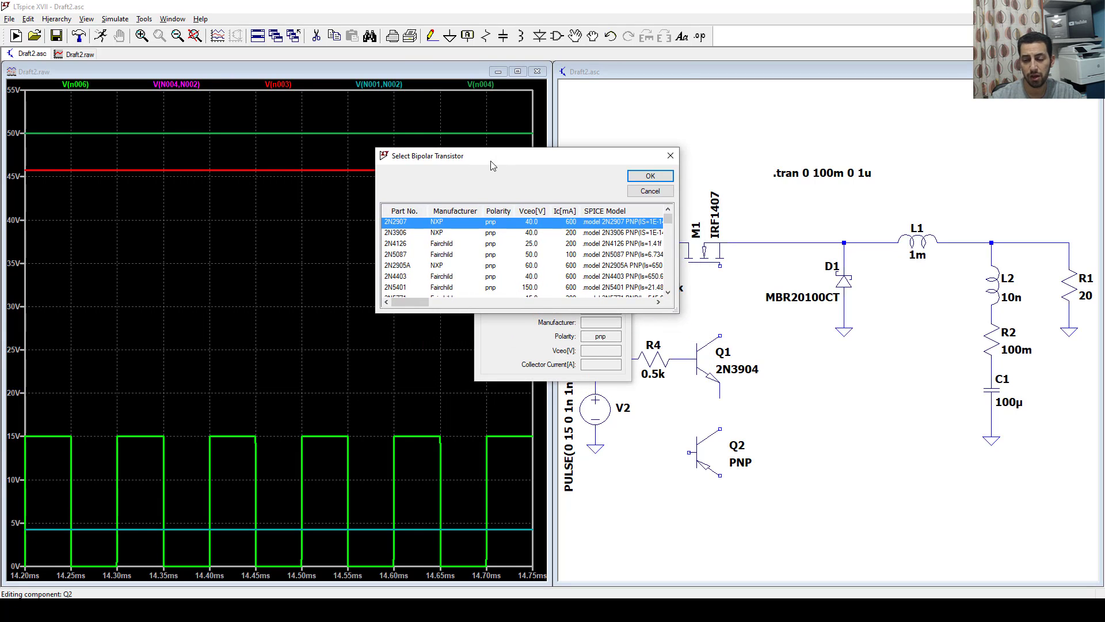
{"action": "left_click", "coordinate": [410, 233]}
{"action": "left_click", "coordinate": [650, 176]}
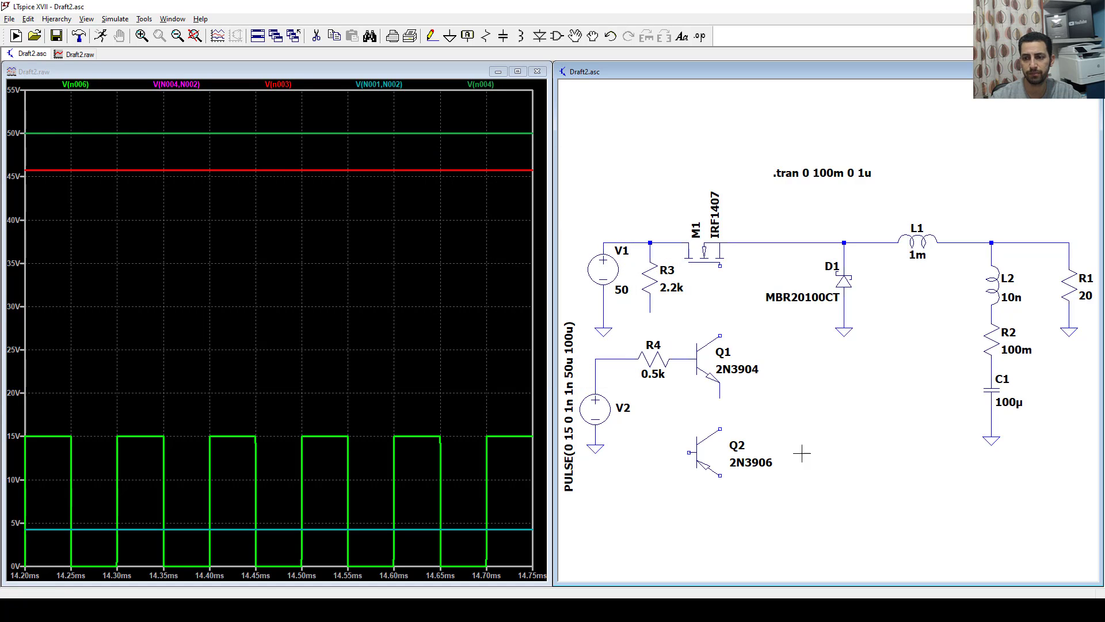
{"action": "left_click", "coordinate": [575, 36]}
{"action": "left_click", "coordinate": [705, 457]}
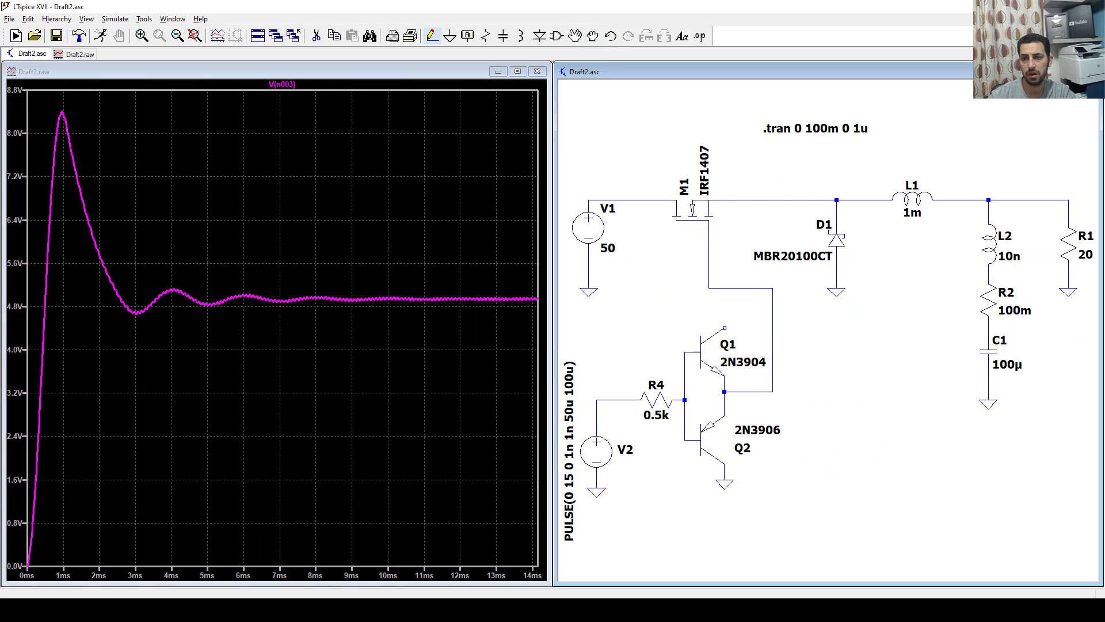
Wire the node between V1 and M1's drain to Q1's collector and run the transient simulation.
{"action": "left_click", "coordinate": [432, 36]}
{"action": "left_click", "coordinate": [644, 199]}
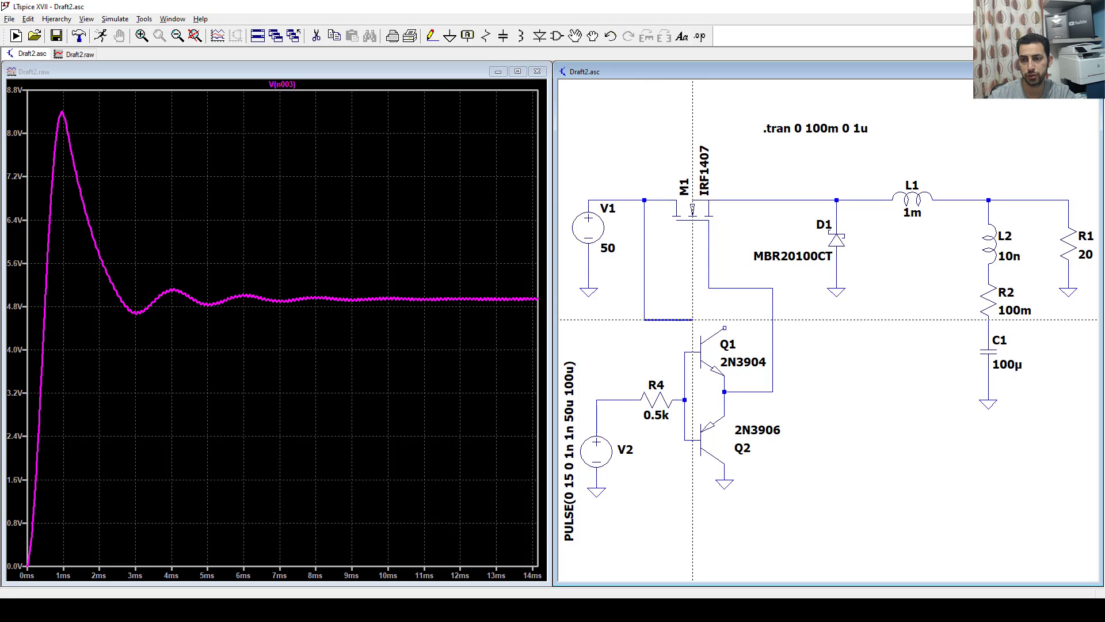
{"action": "left_click", "coordinate": [724, 320]}
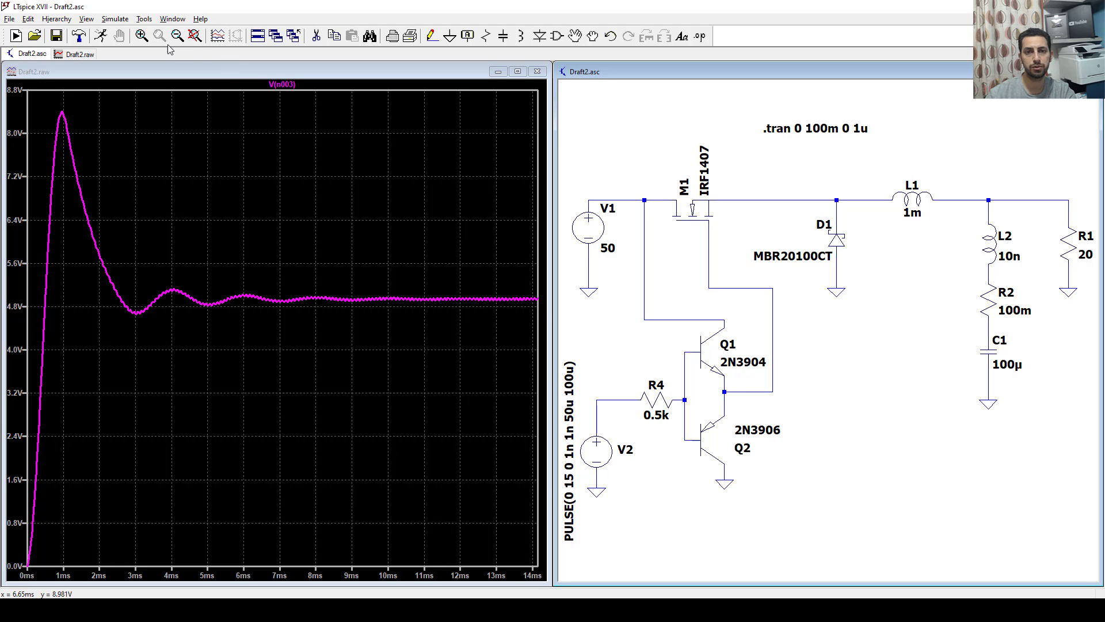
{"action": "left_click", "coordinate": [15, 36]}
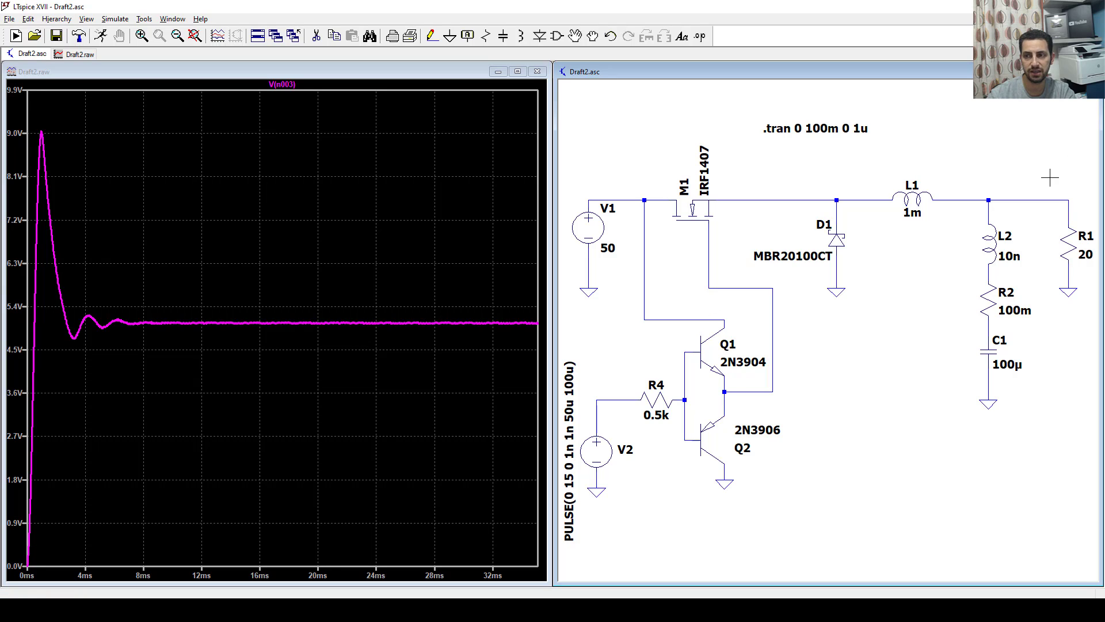
Set load resistor R1's resistance to 50.
{"action": "right_click", "coordinate": [1066, 253]}
{"action": "key", "text": "Return"}
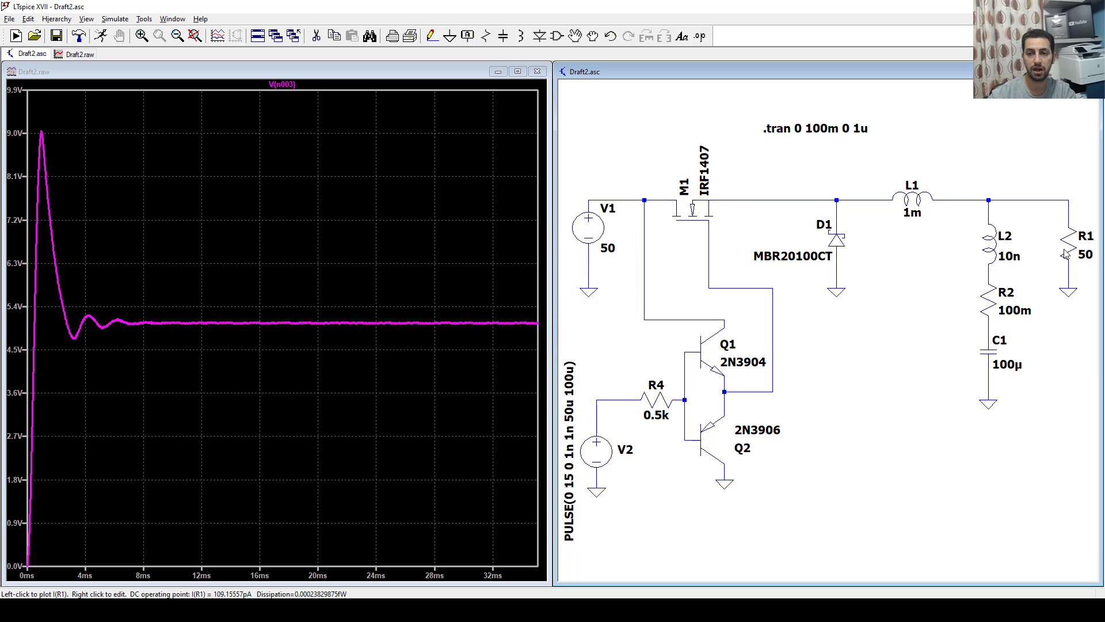
Rerun the transient simulation, halt it after about 16 ms, and plot V2's pulse voltage alone.
{"action": "left_click", "coordinate": [102, 37]}
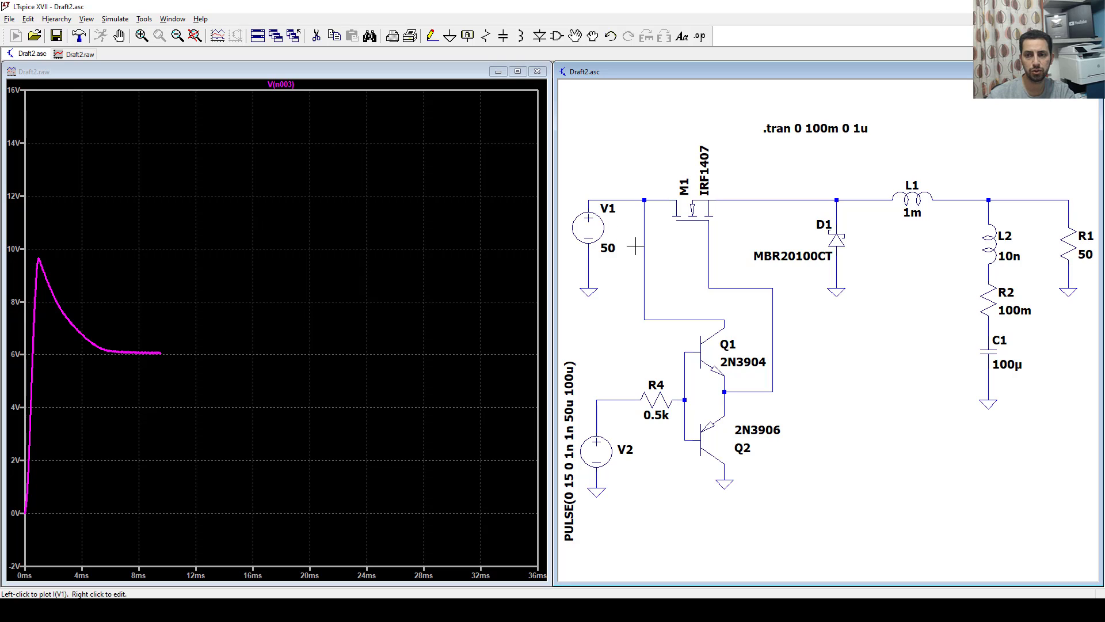
{"action": "left_click", "coordinate": [119, 36]}
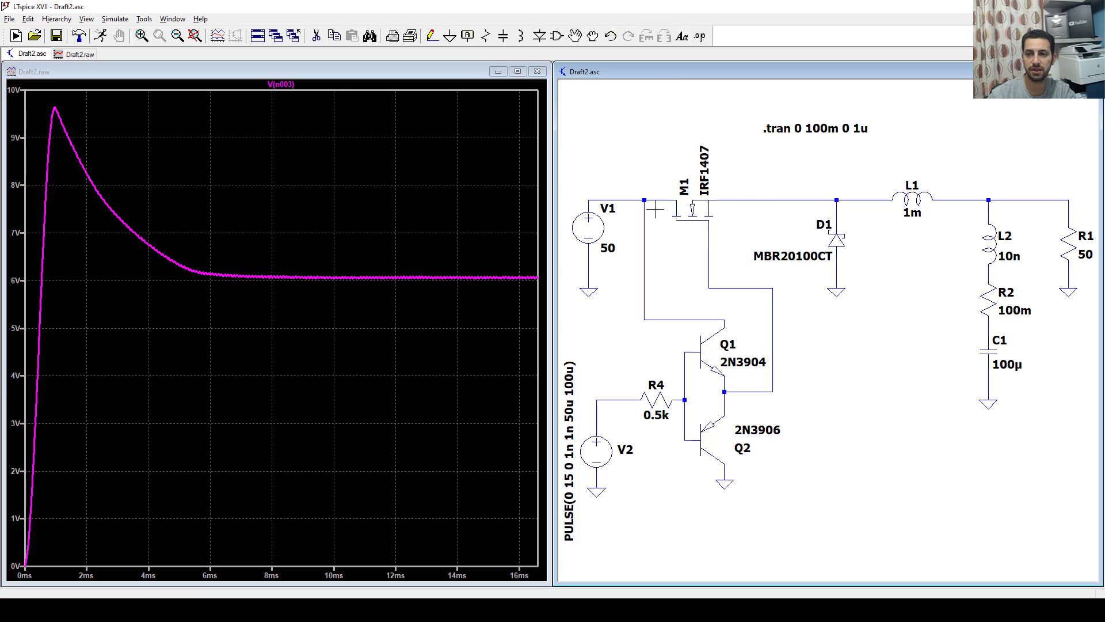
{"action": "left_click", "coordinate": [606, 397]}
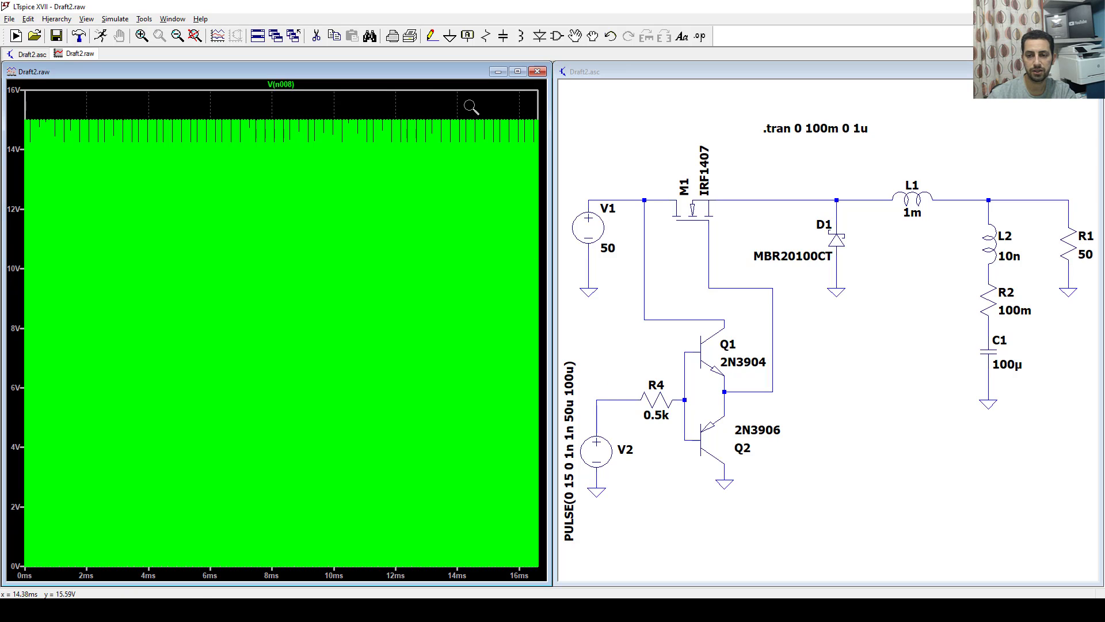
Add M1's gate-to-source differential voltage to the V2 pulse plot, shown over about 15.15 to 15.48 ms.
{"action": "left_click_drag", "start_coordinate": [468, 103], "coordinate": [511, 572]}
{"action": "left_click_drag", "start_coordinate": [363, 99], "coordinate": [488, 525]}
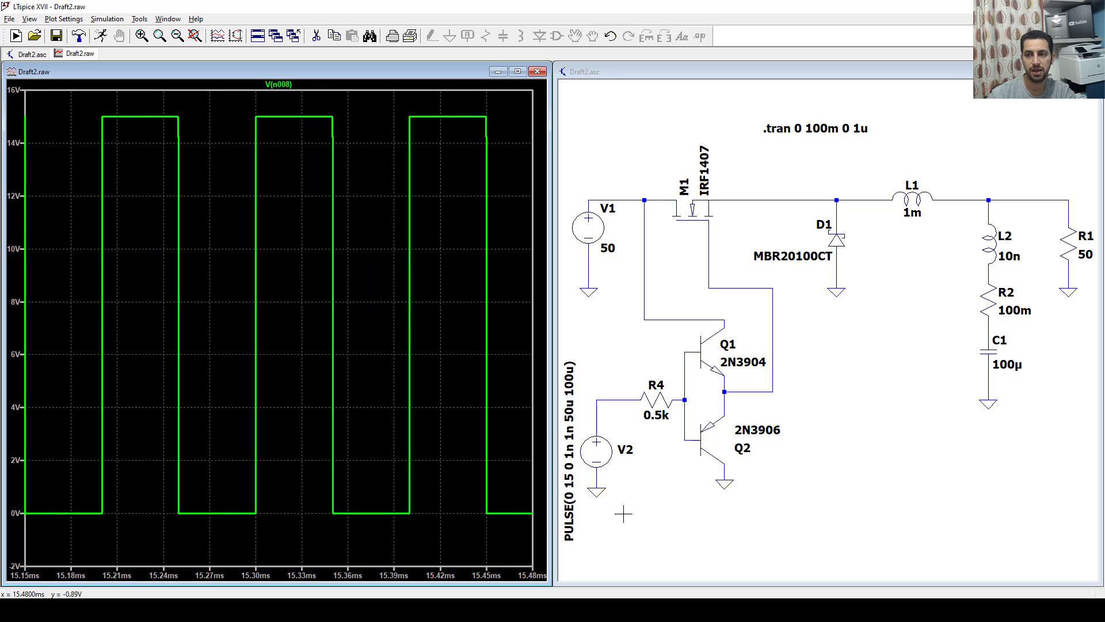
{"action": "left_click", "coordinate": [737, 184]}
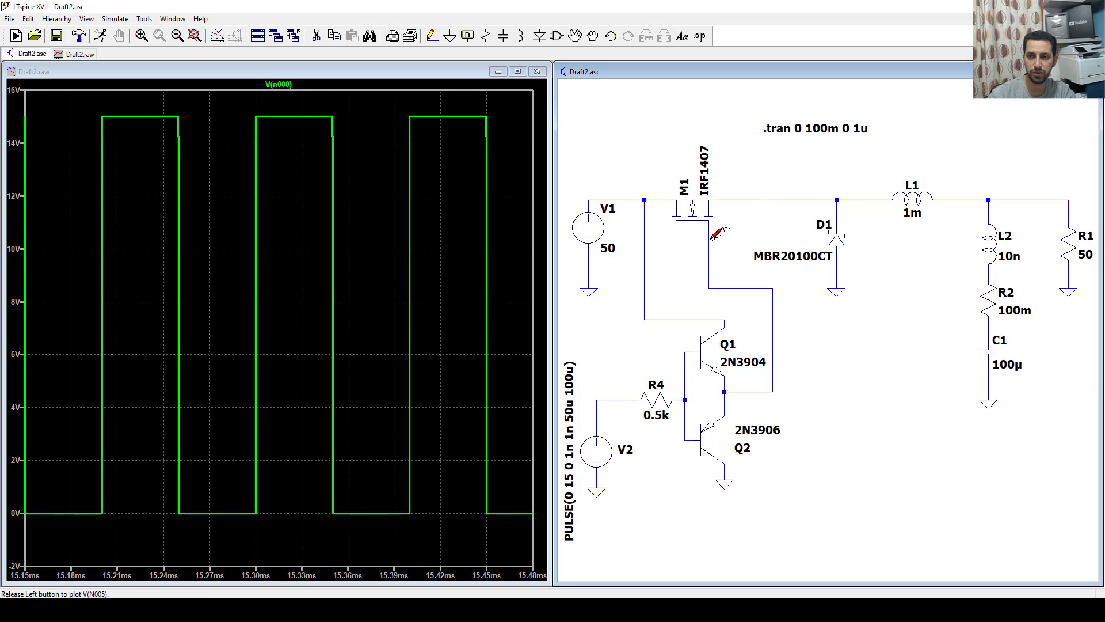
{"action": "left_click_drag", "start_coordinate": [712, 237], "coordinate": [741, 200]}
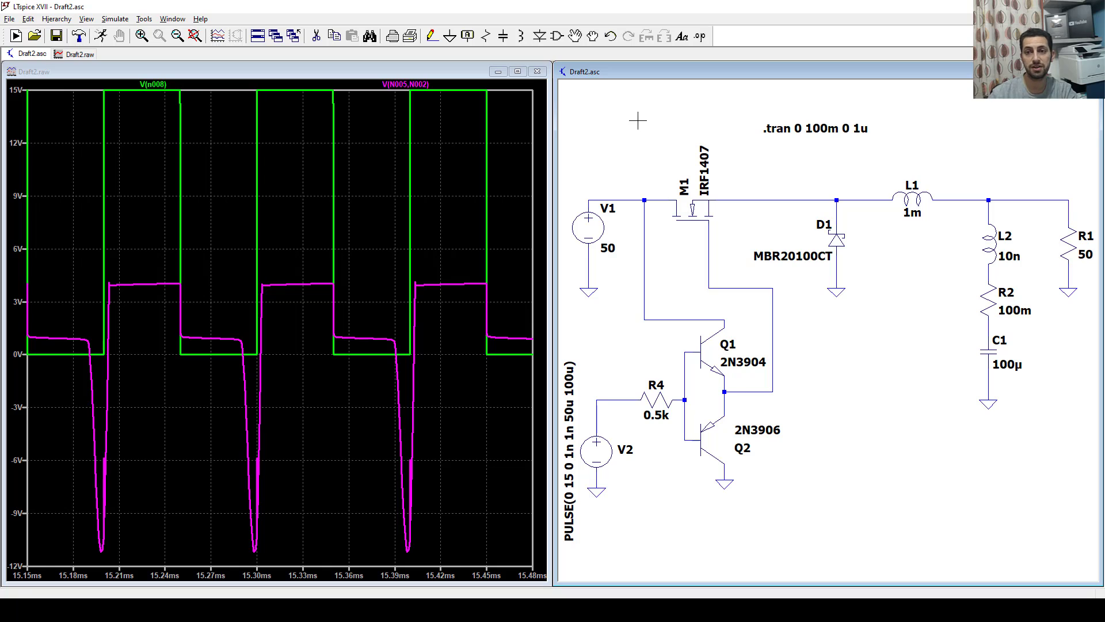
Place a horizontal capacitor C2 above M1 and wire one terminal to the node at M1's source.
{"action": "left_click", "coordinate": [502, 36]}
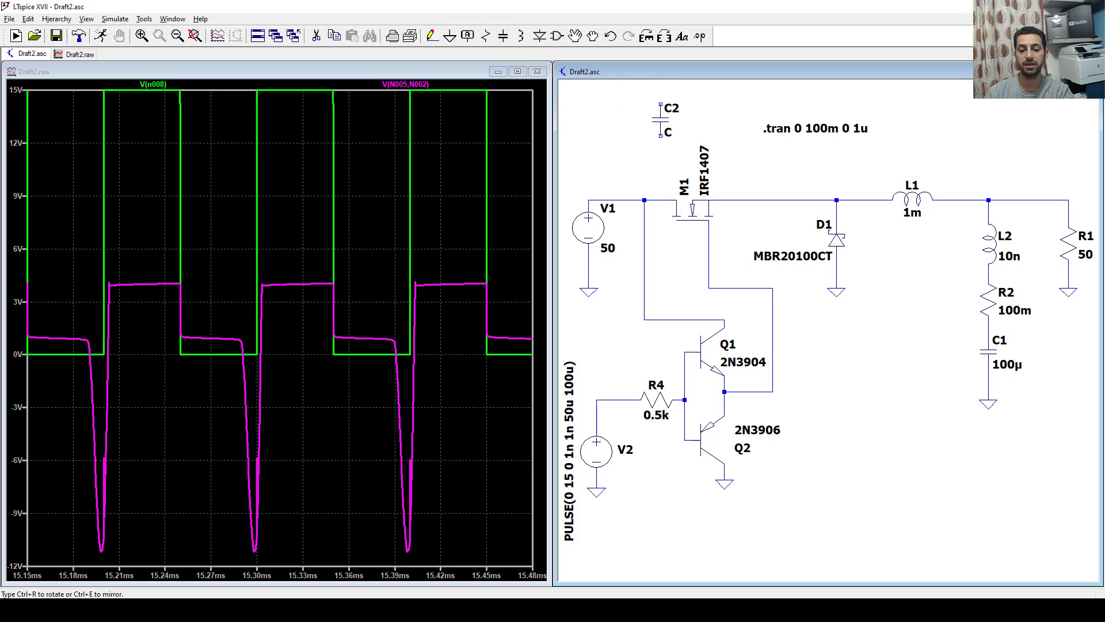
{"action": "key", "text": "ctrl+r"}
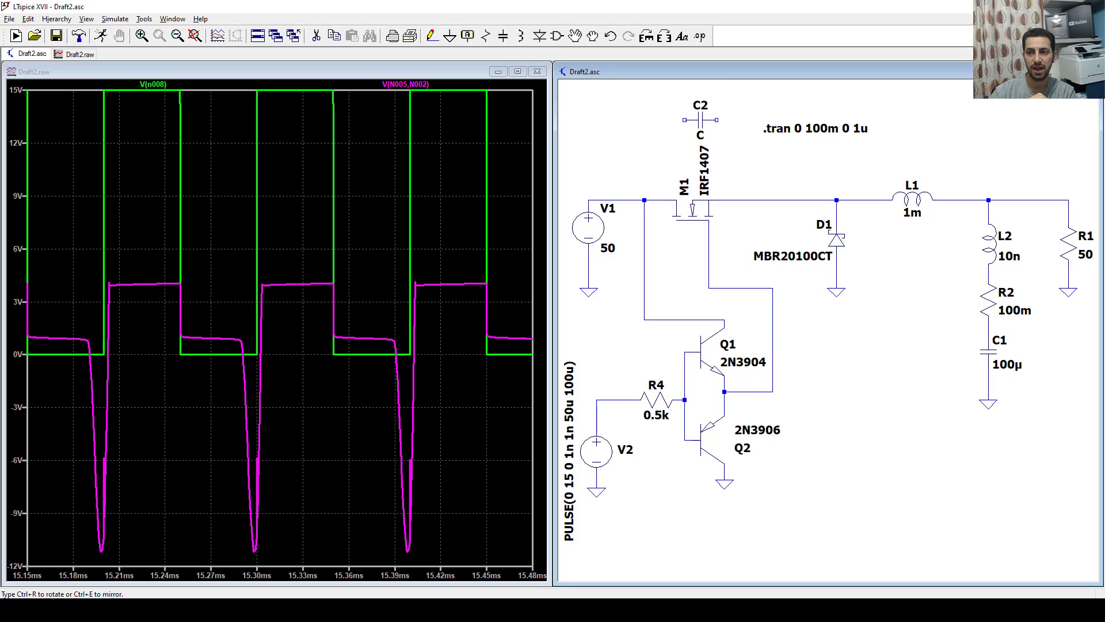
{"action": "key", "text": "Escape"}
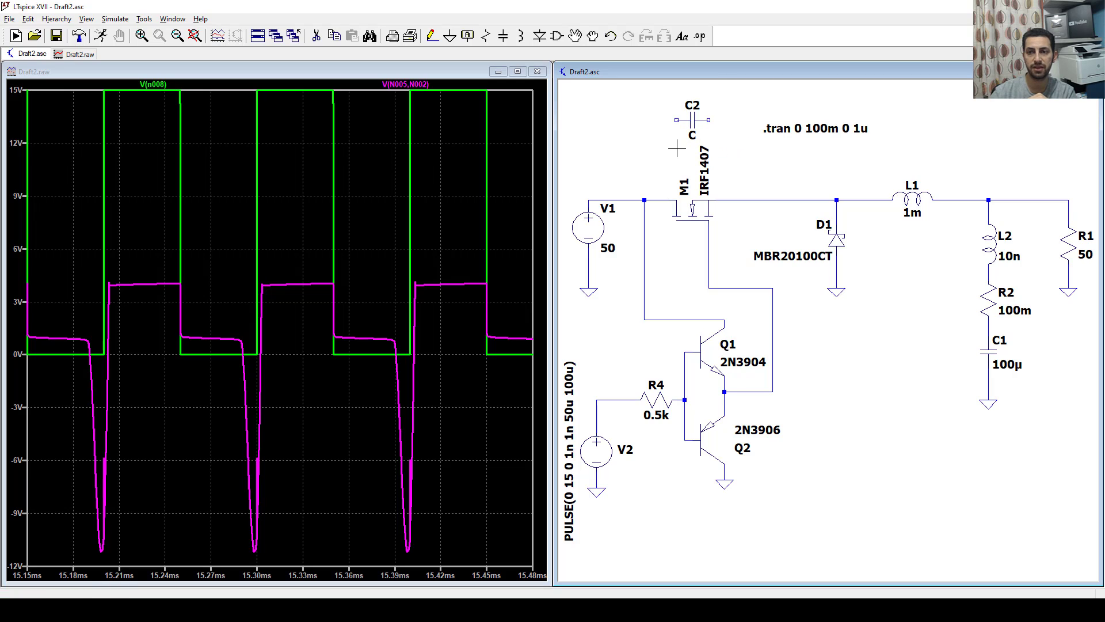
{"action": "left_click", "coordinate": [432, 38]}
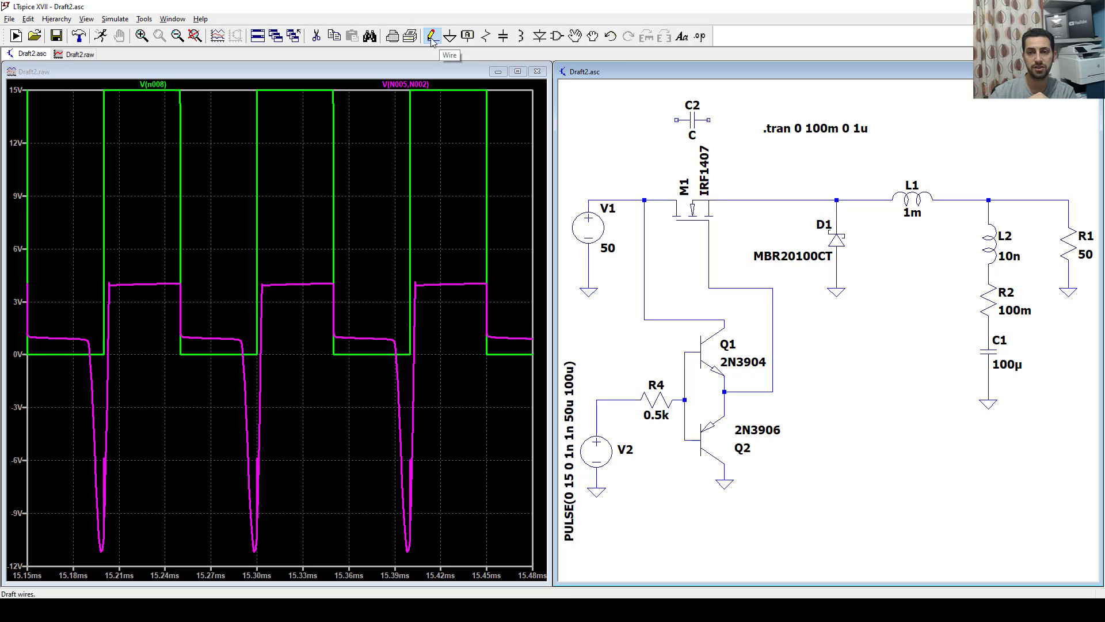
{"action": "left_click", "coordinate": [708, 119]}
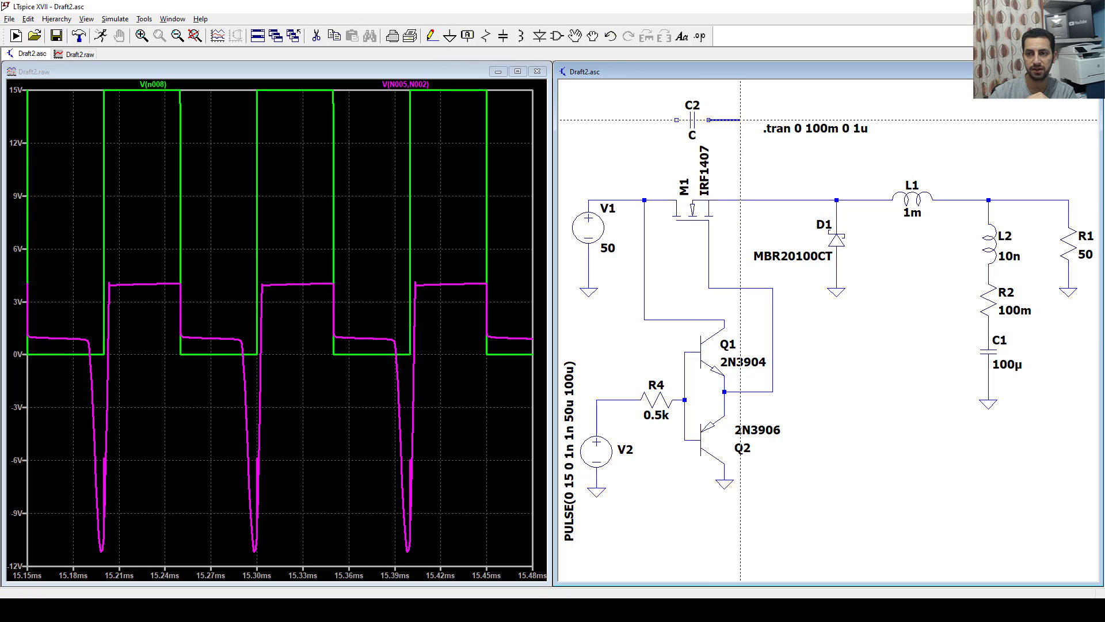
{"action": "left_click", "coordinate": [741, 199]}
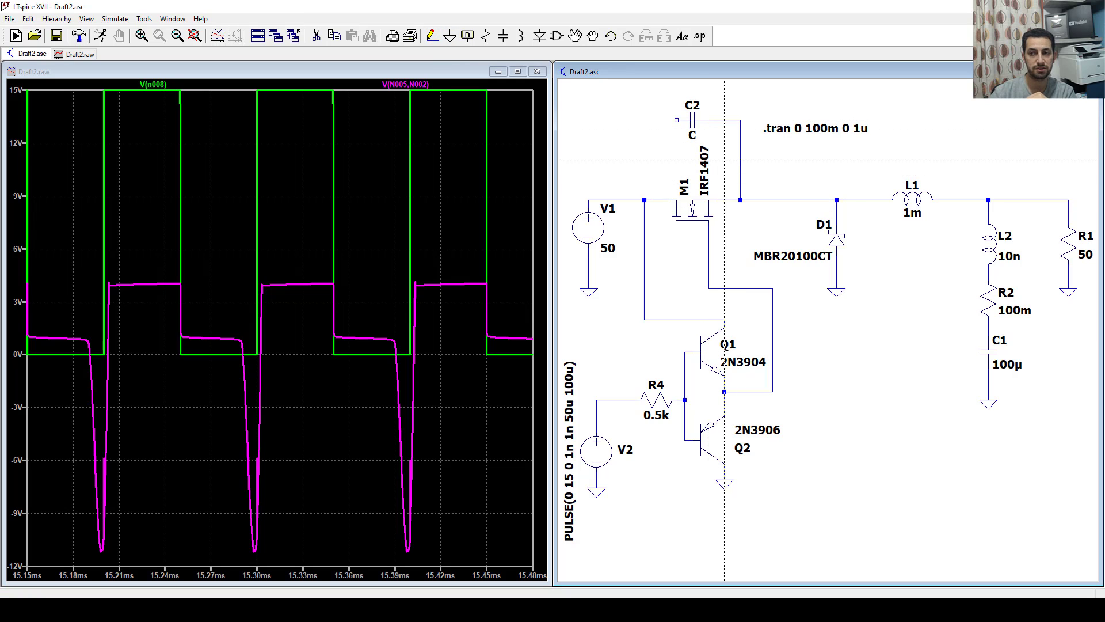
{"action": "key", "text": "Escape"}
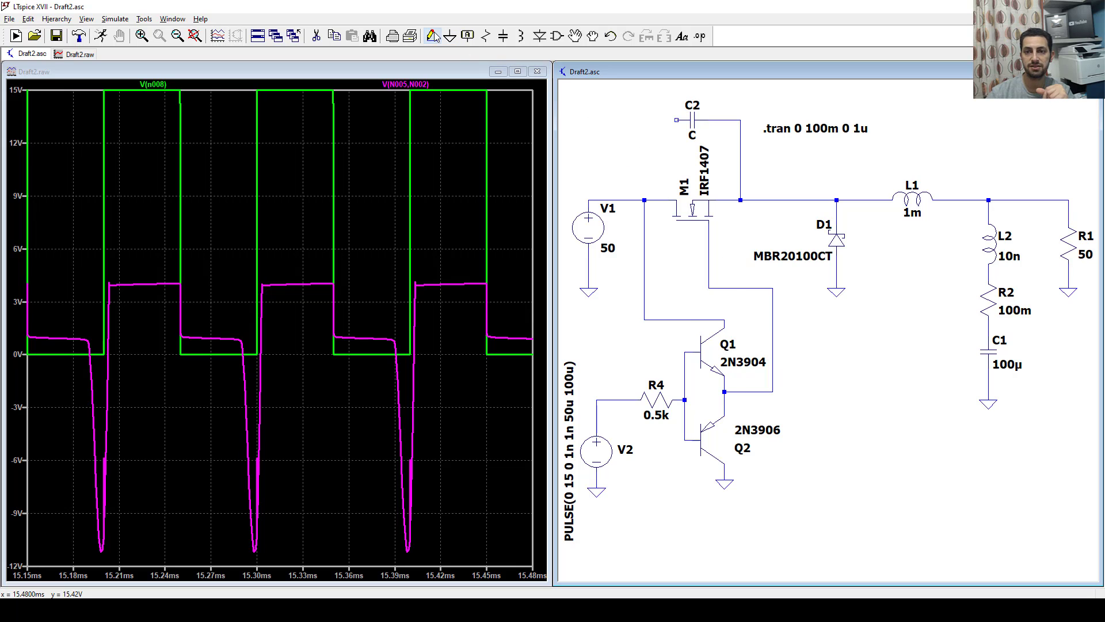
Delete the wires connecting V1's positive node to Q1's collector.
{"action": "left_click", "coordinate": [316, 36]}
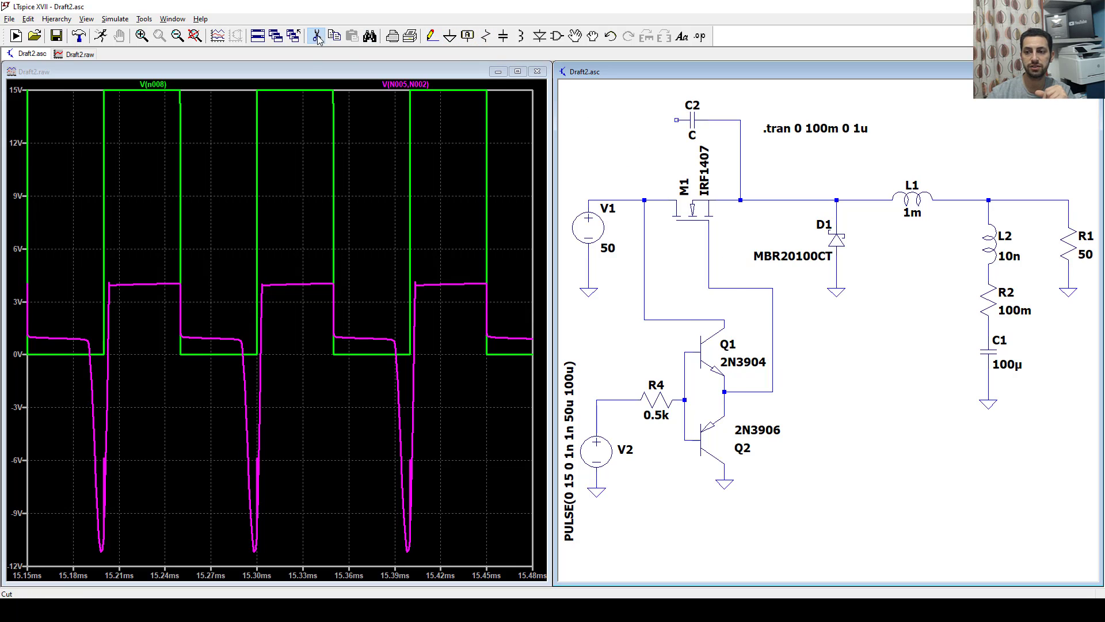
{"action": "left_click", "coordinate": [644, 283]}
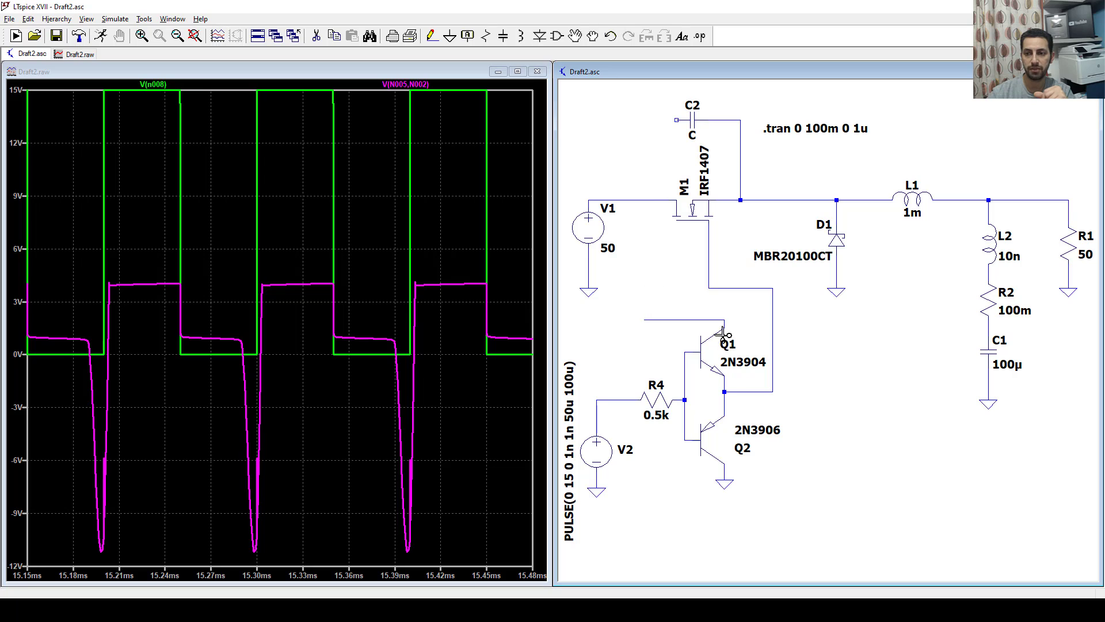
{"action": "left_click", "coordinate": [662, 320]}
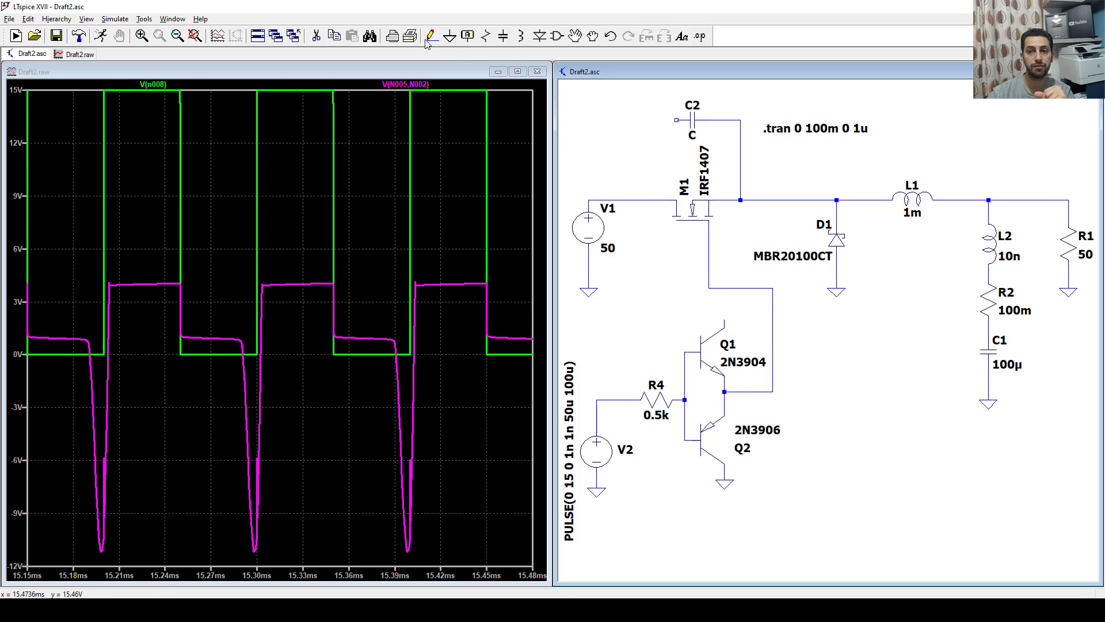
{"action": "left_click", "coordinate": [316, 36]}
Wire Q1's collector to the free terminal of bootstrap capacitor C2.
{"action": "left_click", "coordinate": [431, 36]}
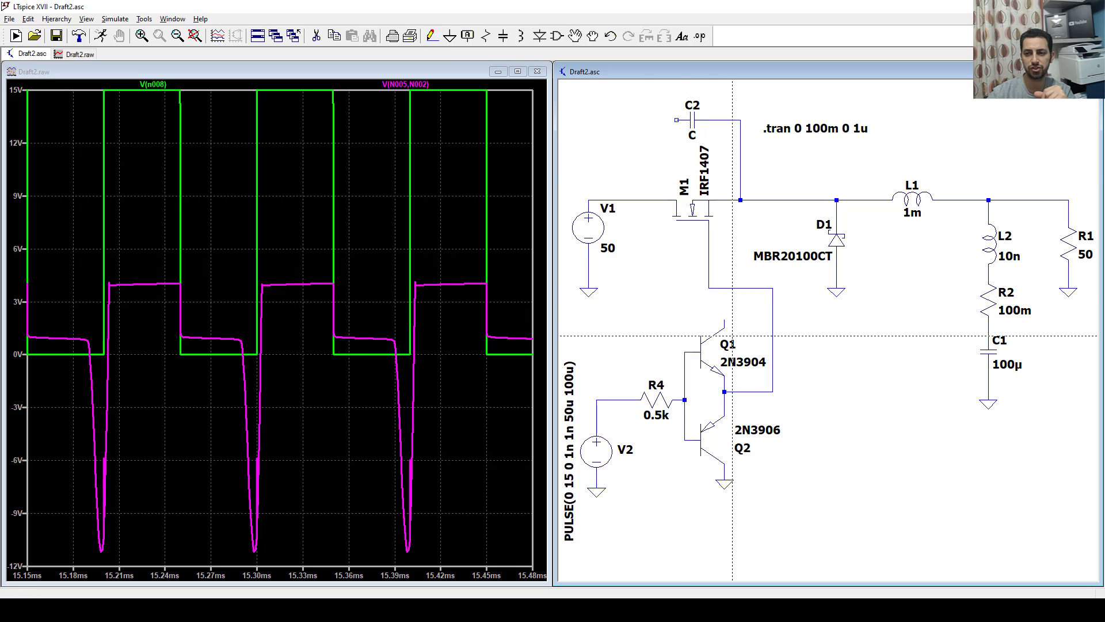
{"action": "left_click", "coordinate": [725, 320]}
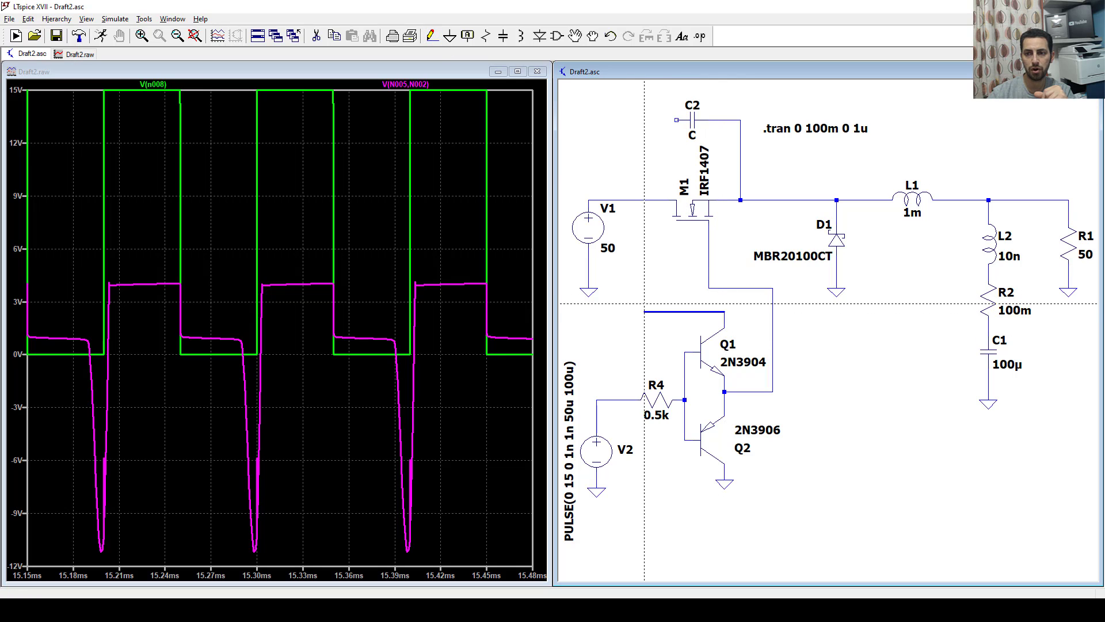
{"action": "left_click", "coordinate": [652, 120]}
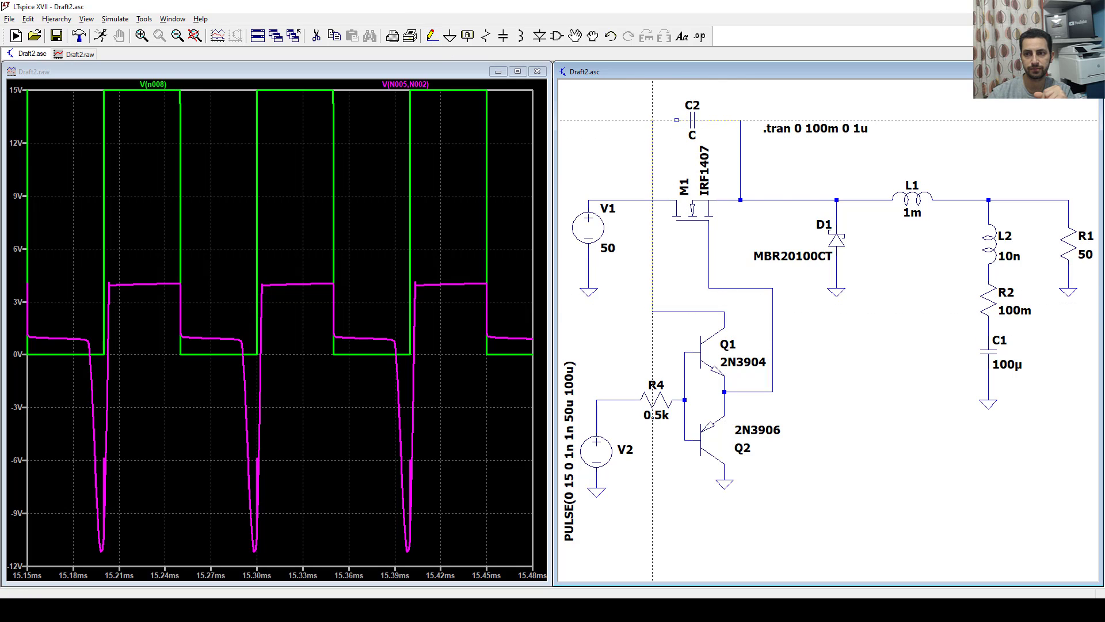
{"action": "left_click", "coordinate": [677, 120]}
{"action": "right_click", "coordinate": [674, 122]}
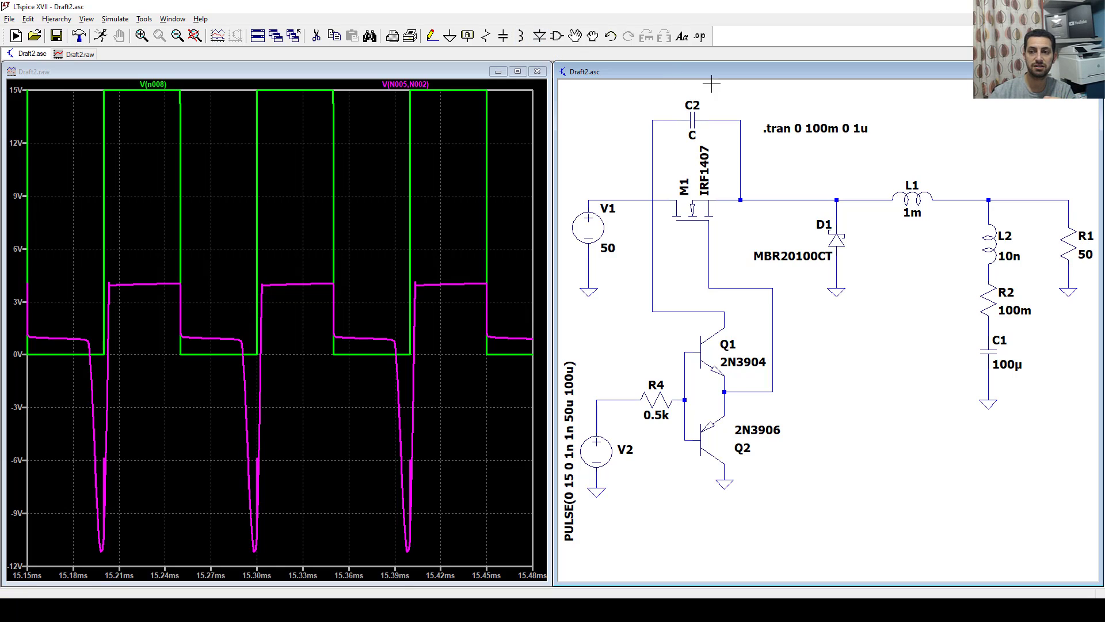
Place a horizontal diode D2 beside C2, wiring its anode to V1's positive node and its cathode to the C2–Q1 collector node.
{"action": "left_click", "coordinate": [540, 36]}
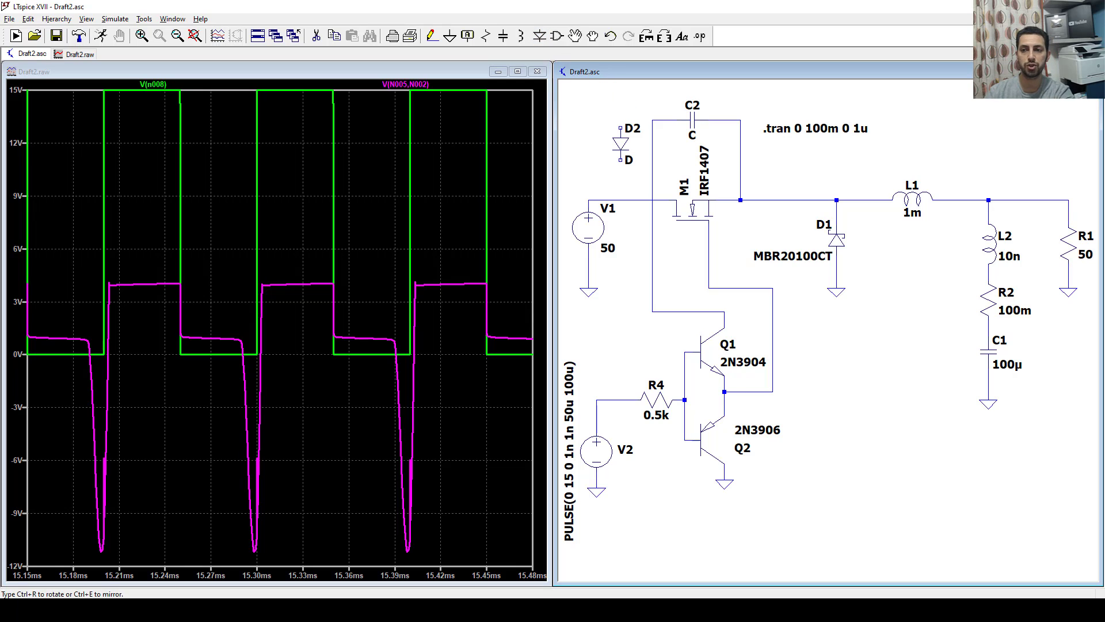
{"action": "key", "text": "ctrl+r"}
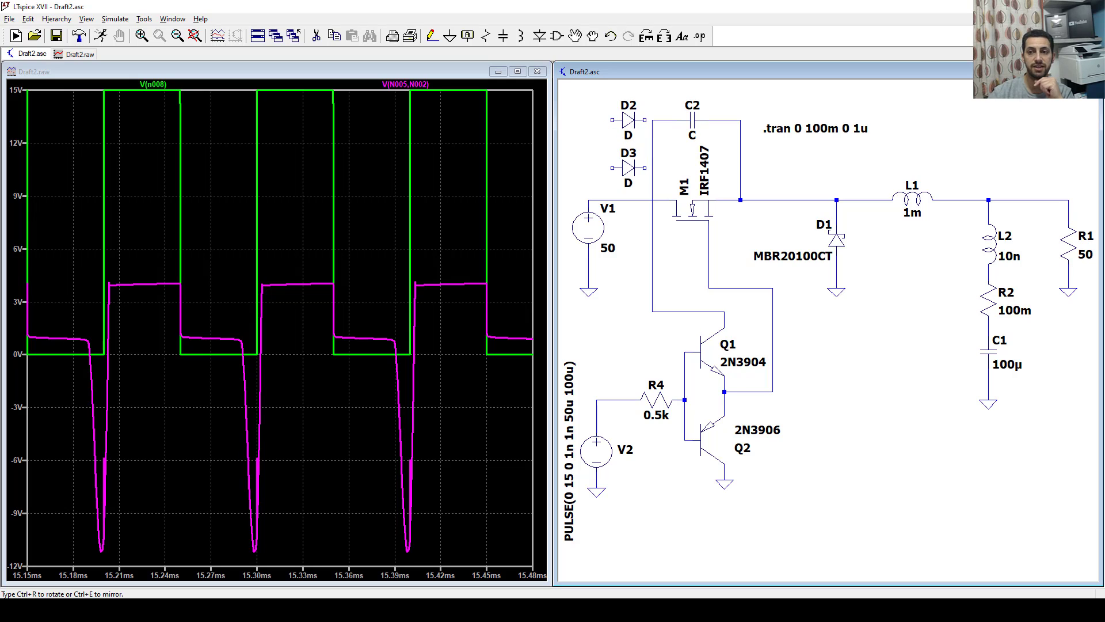
{"action": "key", "text": "Escape"}
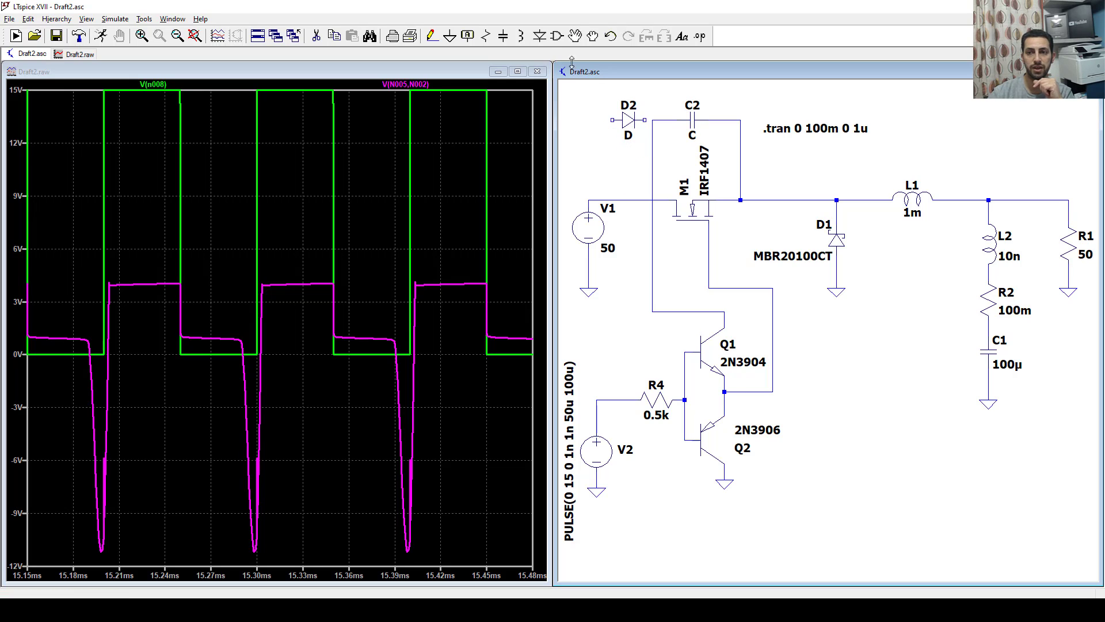
{"action": "left_click", "coordinate": [432, 36]}
{"action": "left_click", "coordinate": [652, 119]}
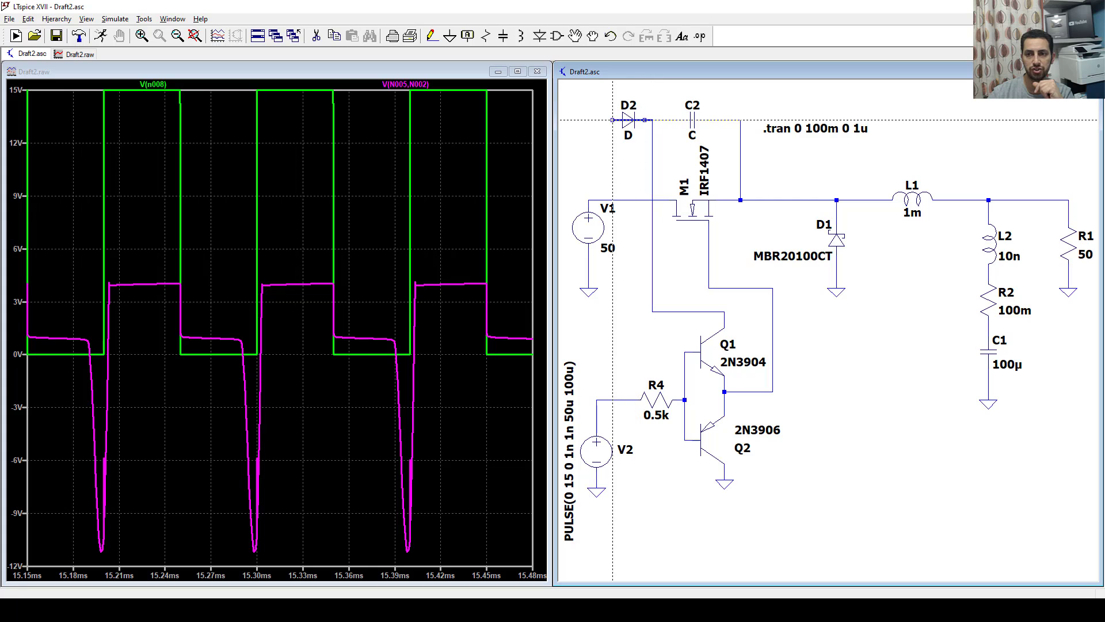
{"action": "left_click", "coordinate": [588, 119]}
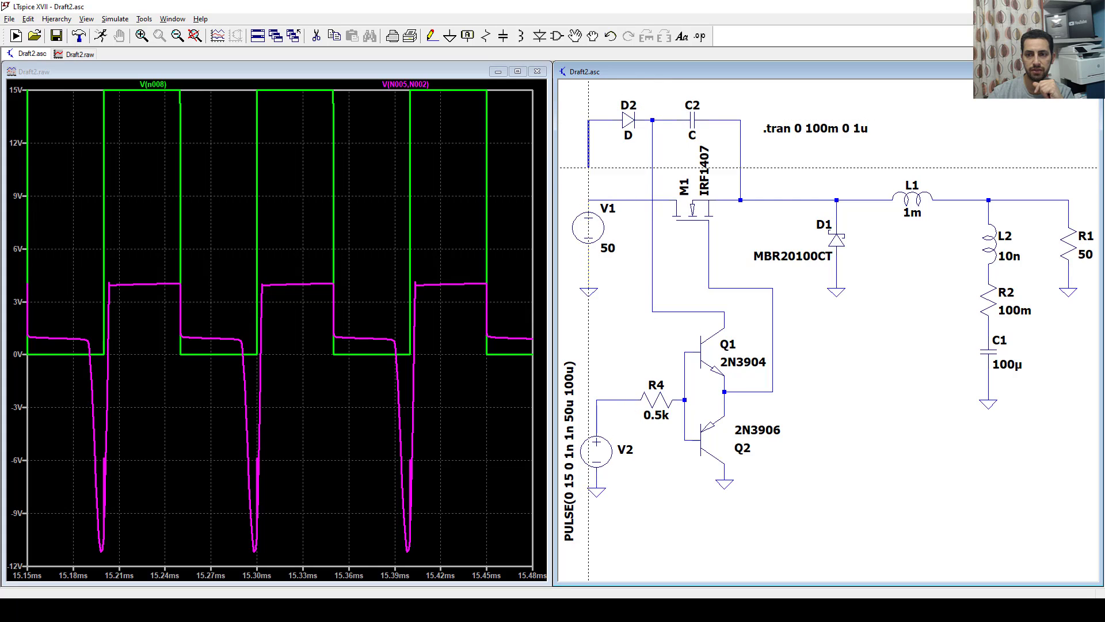
{"action": "left_click", "coordinate": [589, 200]}
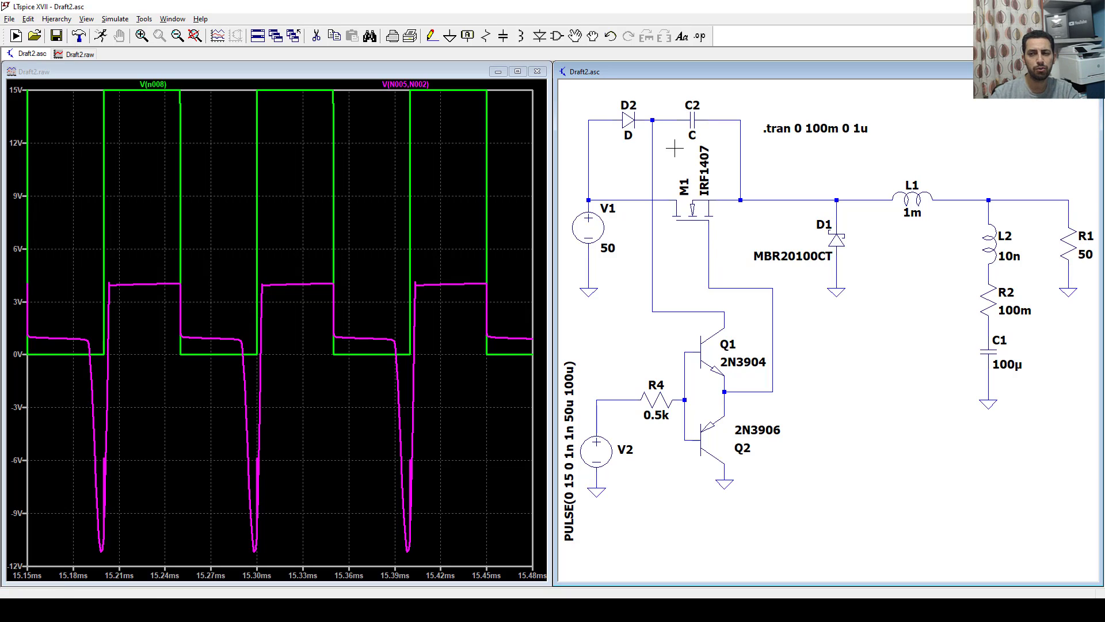
Set capacitor C2 to 1µ and assign the 1N4148 model to diode D2.
{"action": "right_click", "coordinate": [699, 123]}
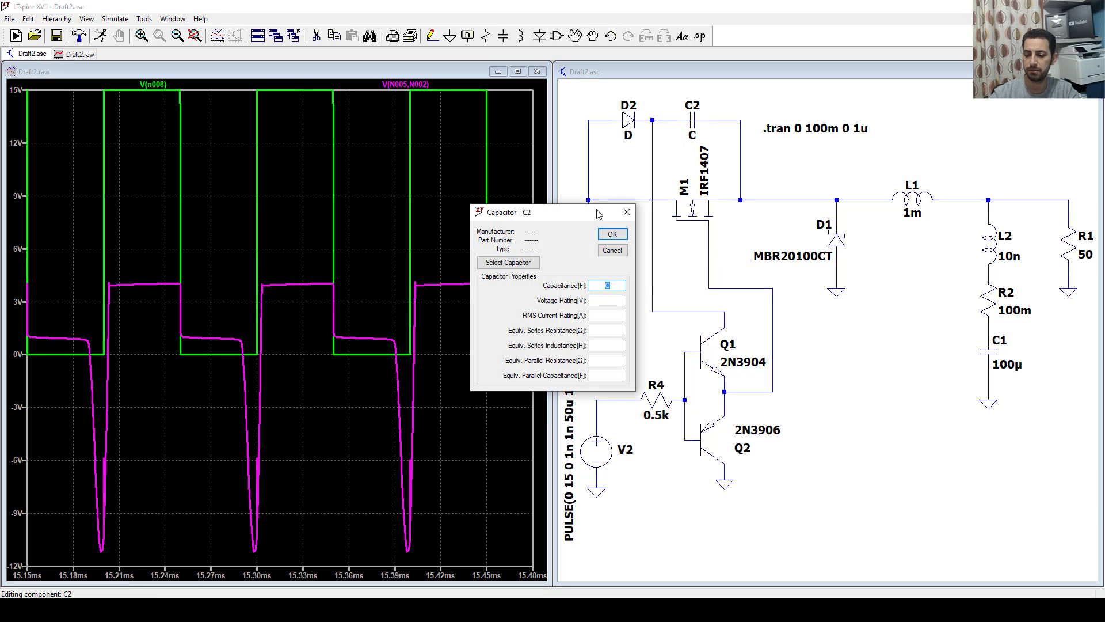
{"action": "key", "text": "Return"}
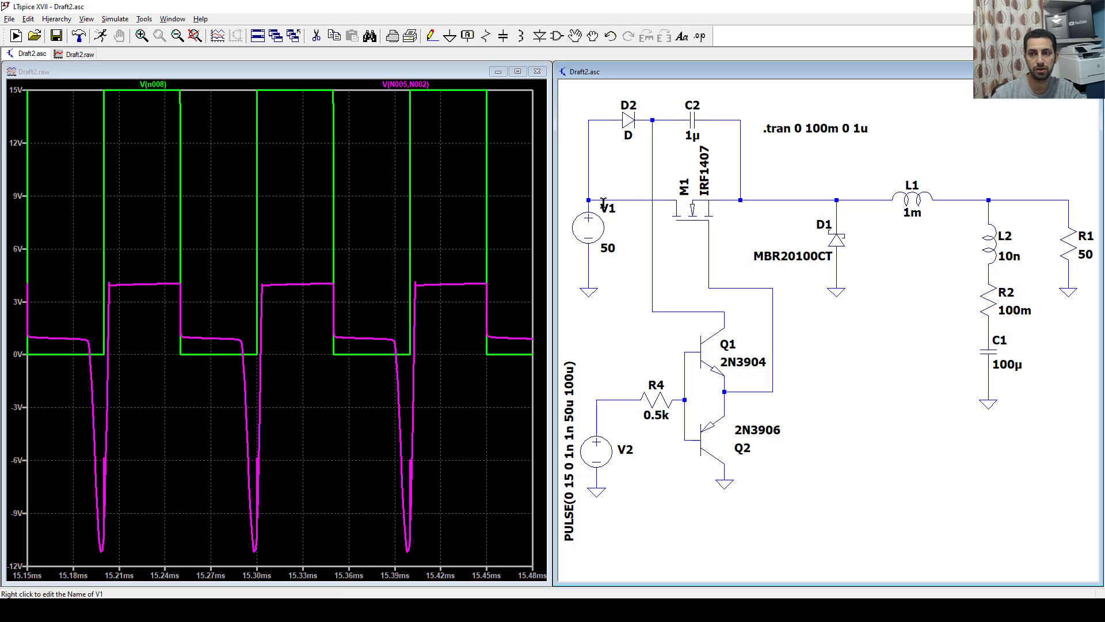
{"action": "right_click", "coordinate": [629, 121]}
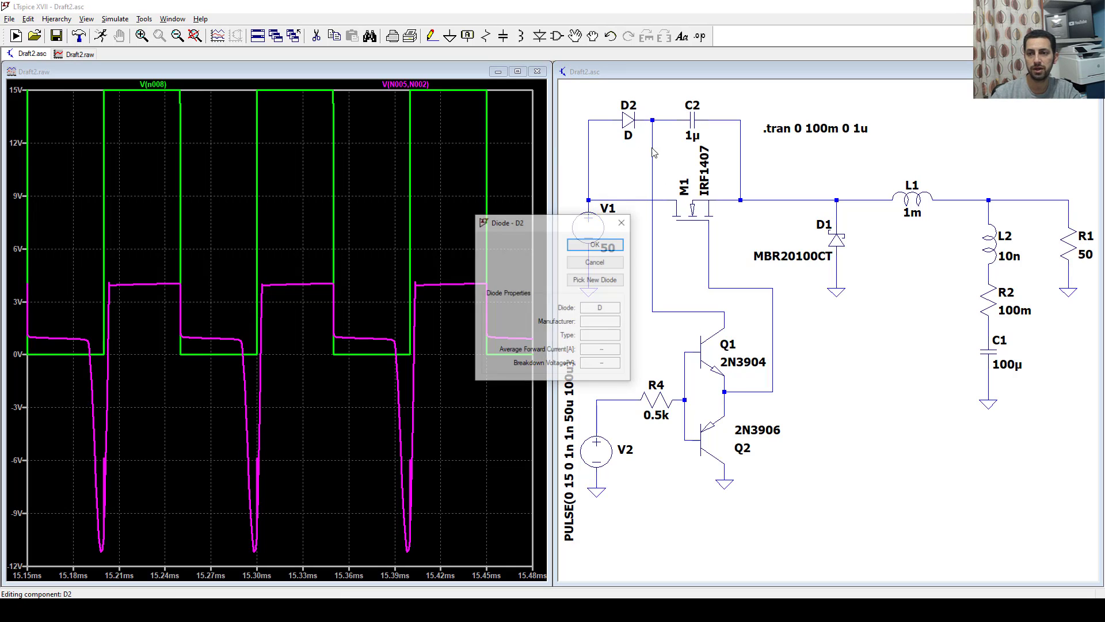
{"action": "left_click", "coordinate": [599, 282]}
{"action": "left_click", "coordinate": [360, 229]}
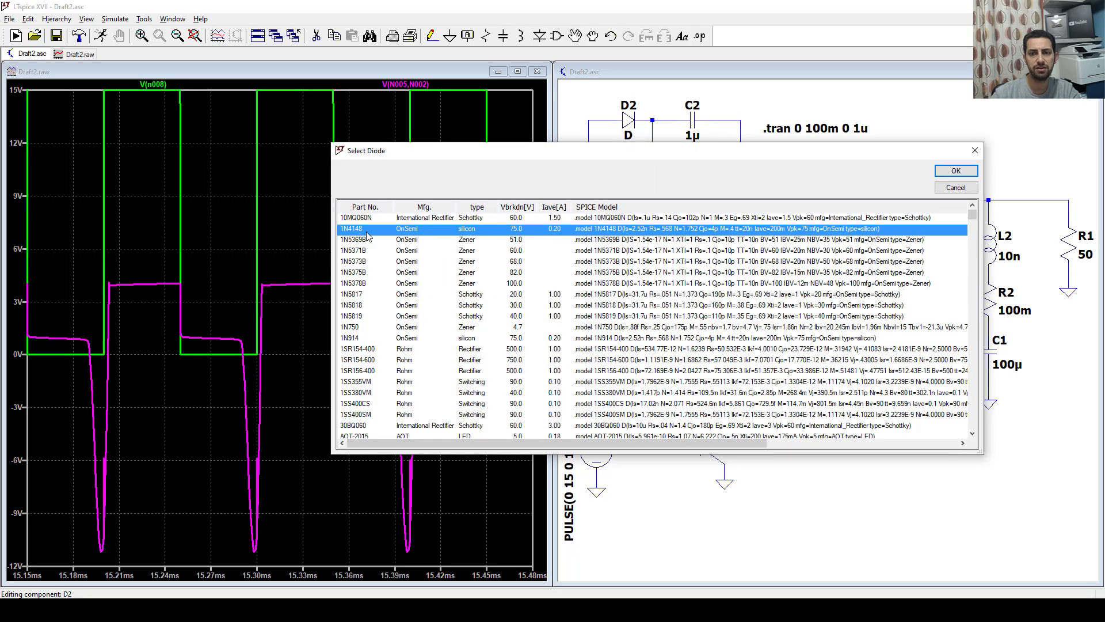
{"action": "left_click", "coordinate": [955, 171]}
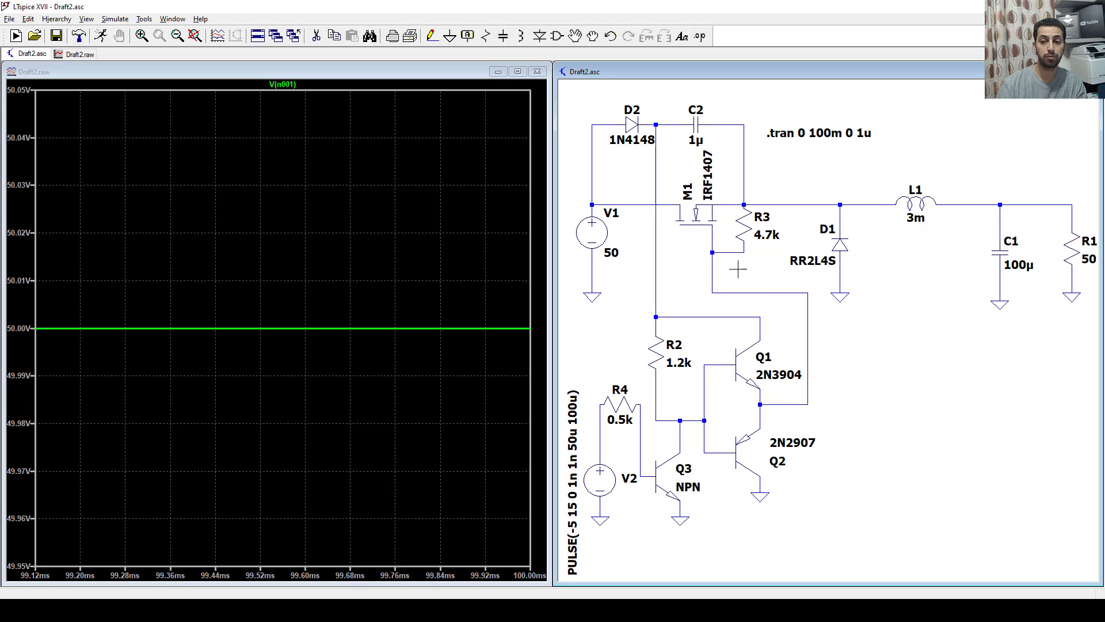
Plot V2's pulse together with M1's gate-to-source voltage over about 99.52 to 99.96 ms in the revised bootstrap circuit.
{"action": "left_click", "coordinate": [605, 435]}
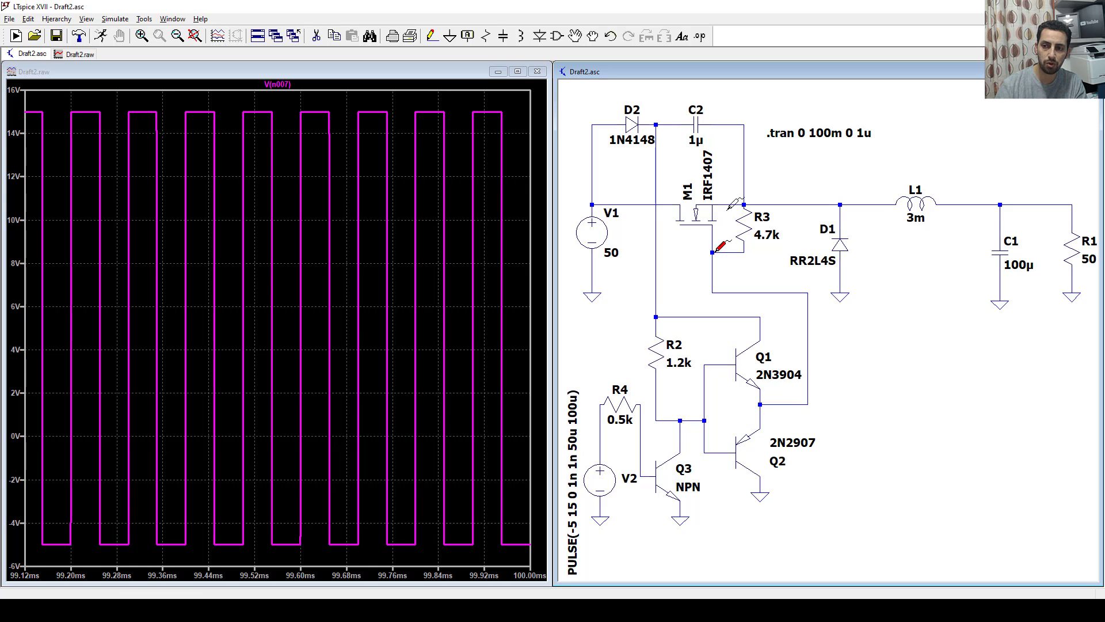
{"action": "left_click_drag", "start_coordinate": [731, 202], "coordinate": [742, 204]}
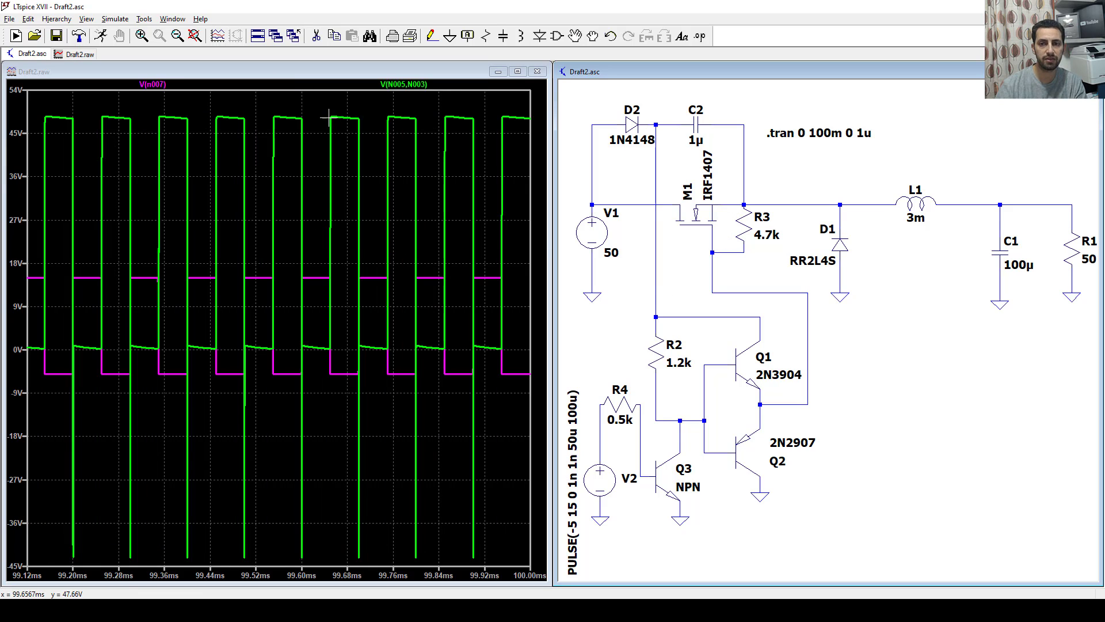
{"action": "left_click_drag", "start_coordinate": [267, 98], "coordinate": [486, 385]}
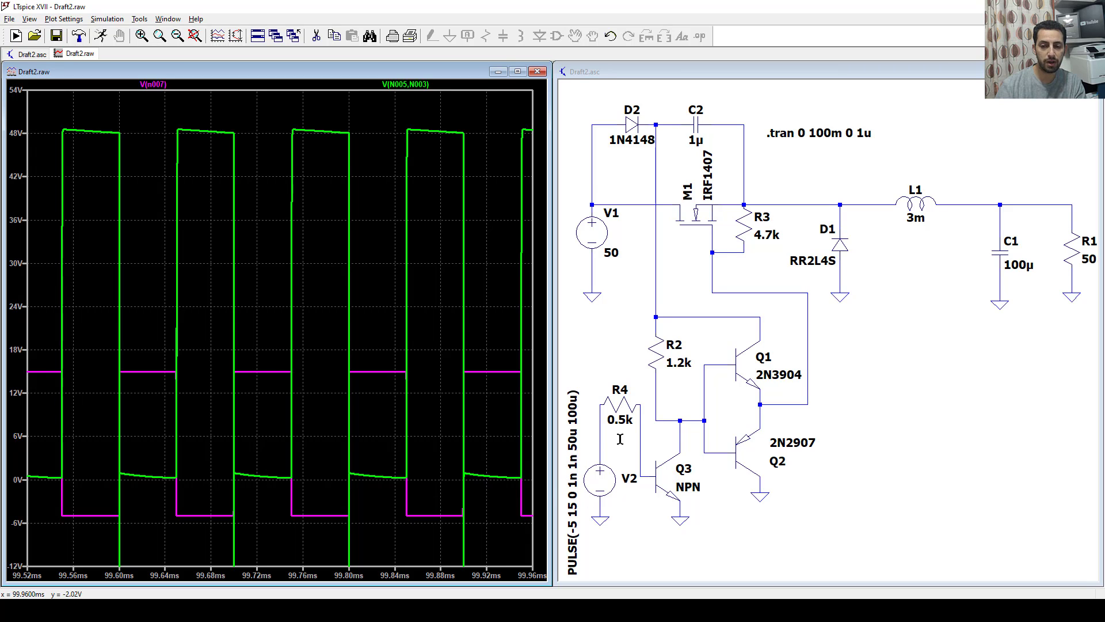
Run the transient simulation, plot the output voltage at load R1, and halt the run once the waveform settles.
{"action": "left_click", "coordinate": [716, 242]}
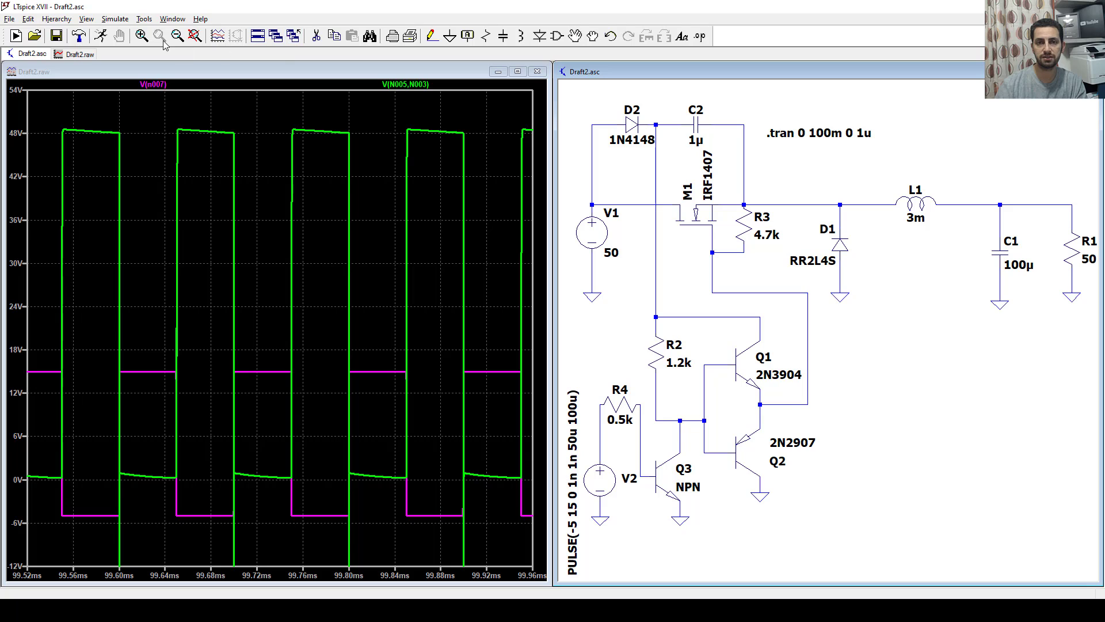
{"action": "left_click", "coordinate": [101, 36]}
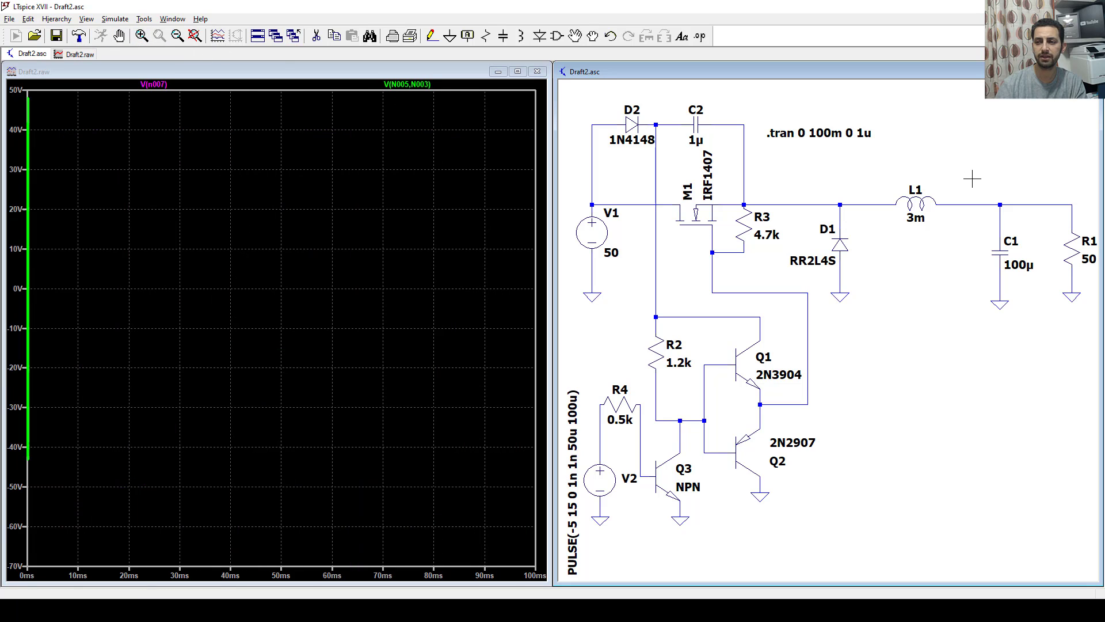
{"action": "left_click", "coordinate": [1037, 203]}
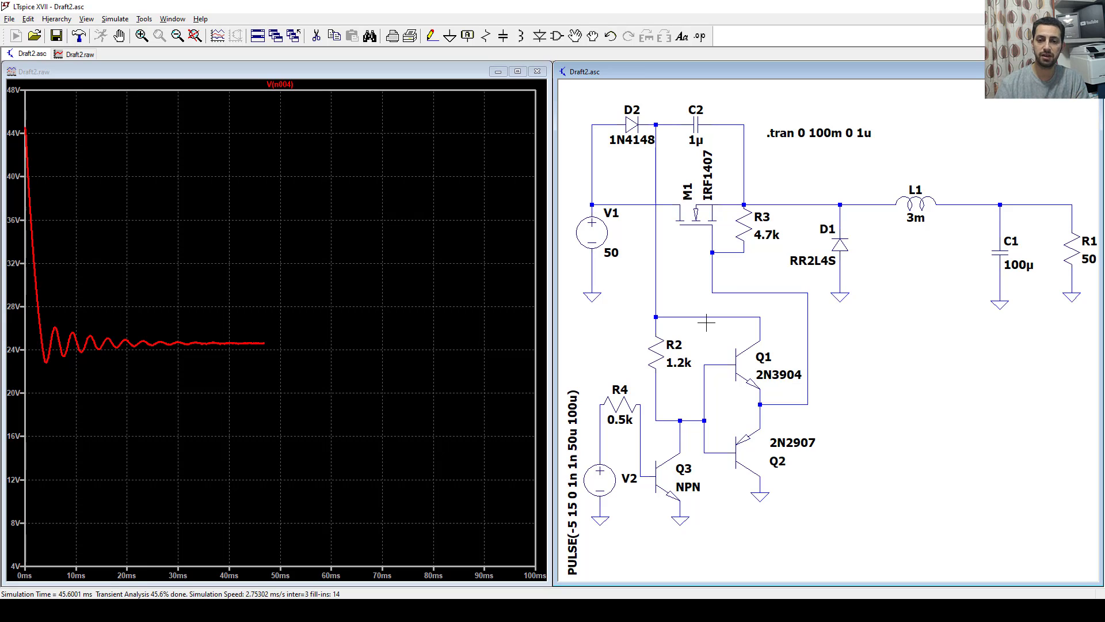
{"action": "left_click", "coordinate": [119, 36]}
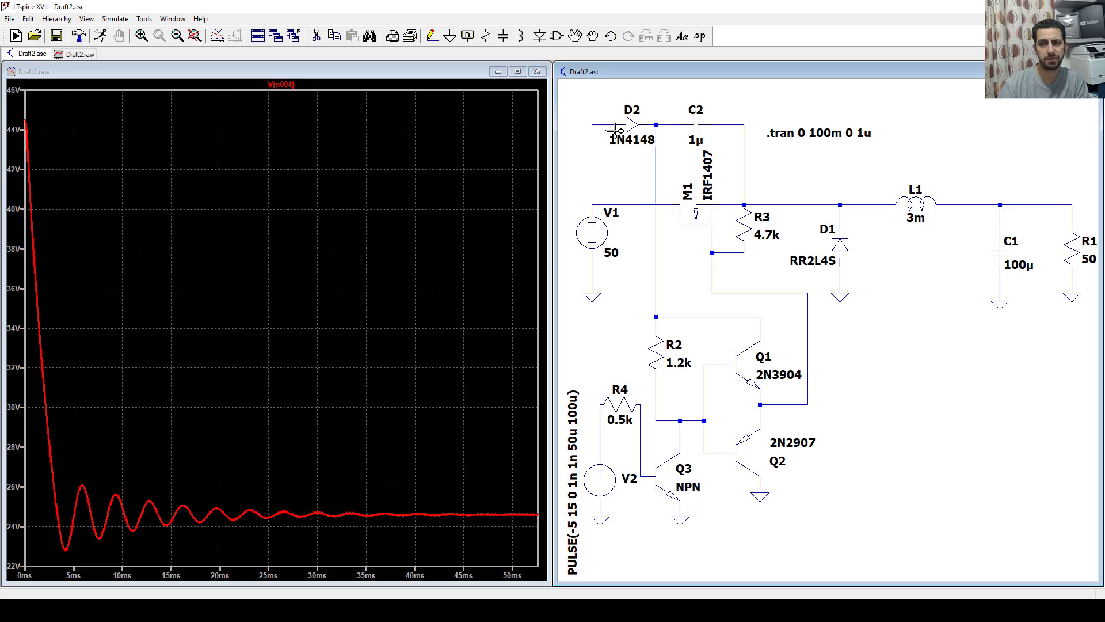
Delete bootstrap diode D2, capacitor C2 and the wires linking them to V1, M1's source and the driver supply rail.
{"action": "left_click", "coordinate": [633, 128]}
{"action": "left_click", "coordinate": [601, 125]}
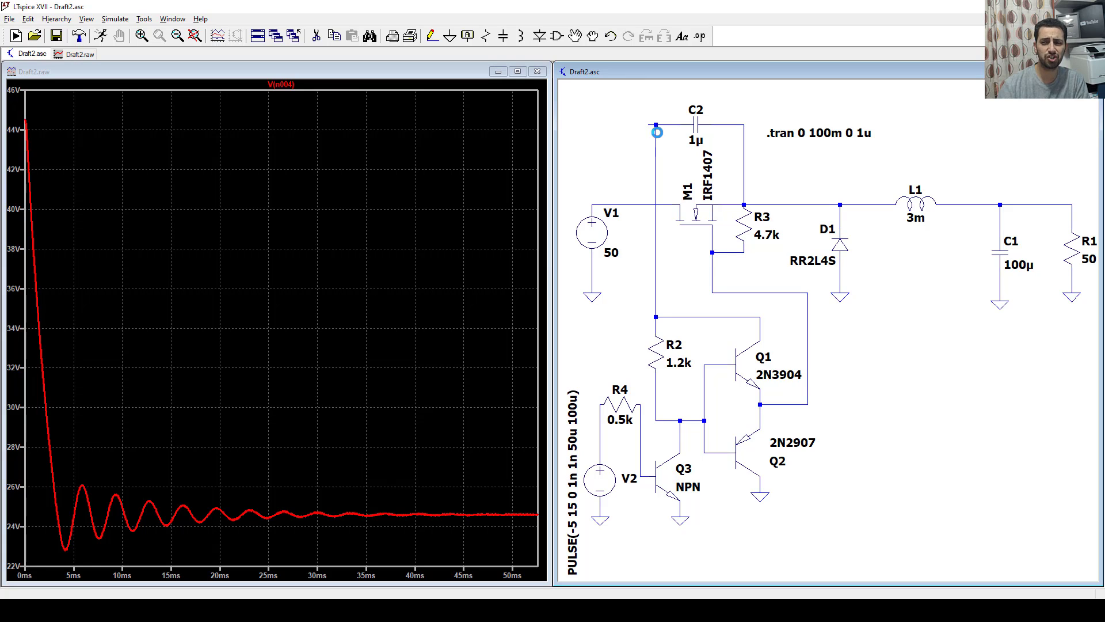
{"action": "left_click", "coordinate": [656, 129]}
{"action": "left_click", "coordinate": [662, 125]}
{"action": "left_click", "coordinate": [695, 124]}
{"action": "left_click", "coordinate": [744, 133]}
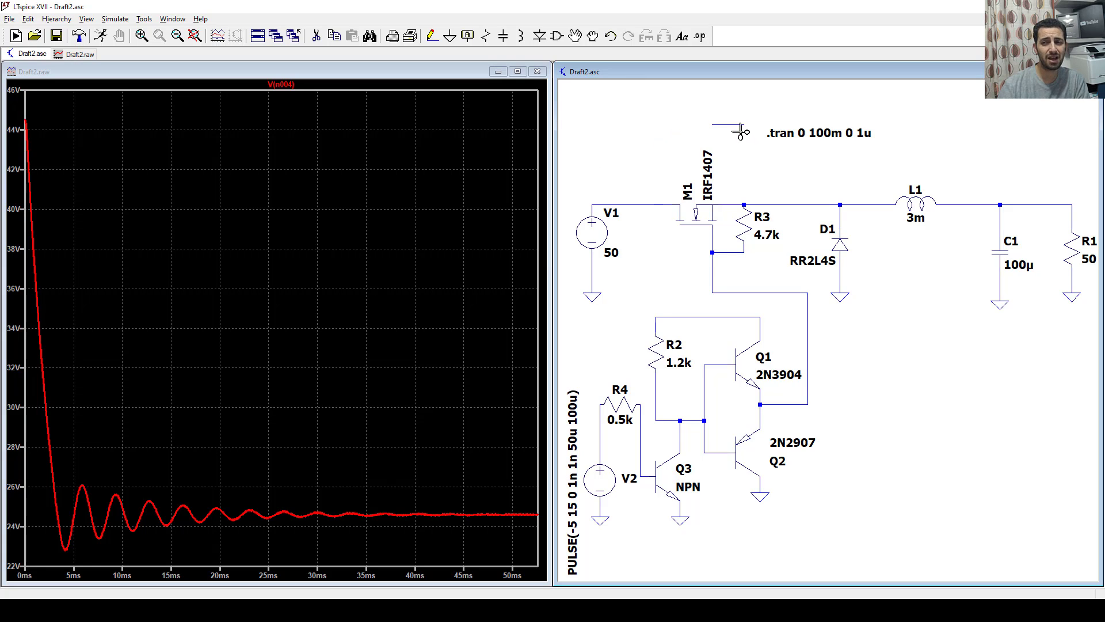
{"action": "left_click", "coordinate": [729, 125]}
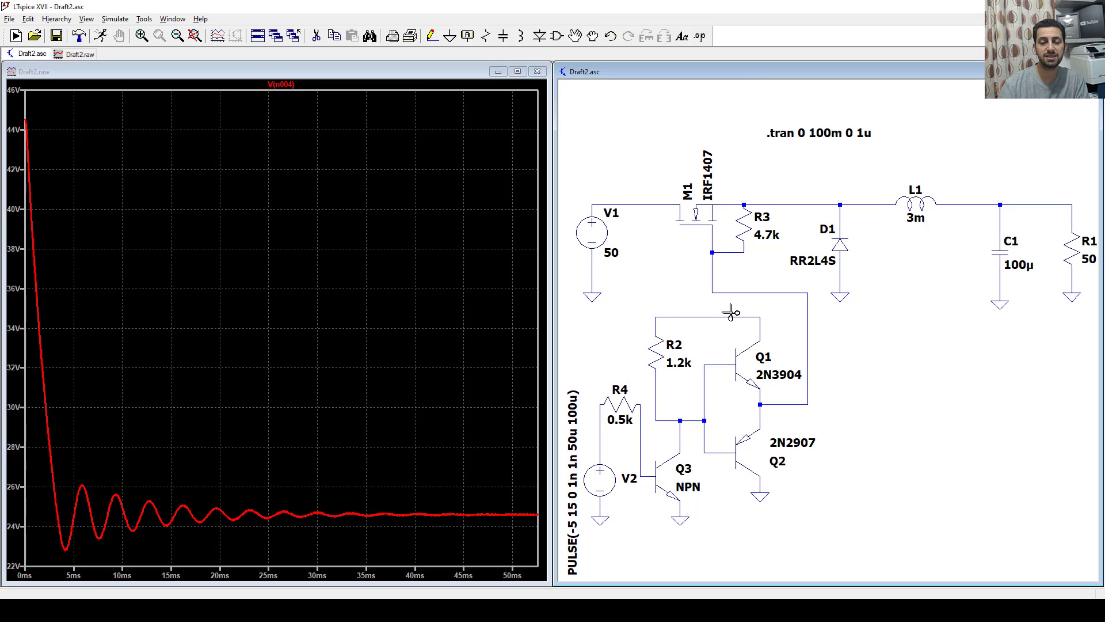
{"action": "key", "text": "Escape"}
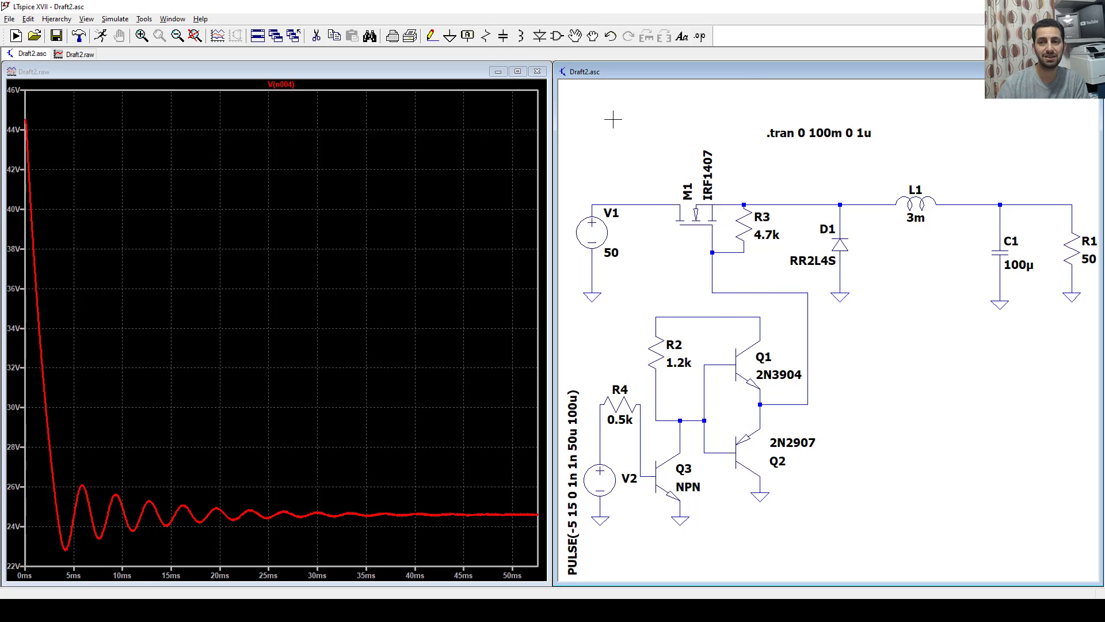
Duplicate voltage source V1 and place the copy beside the Q1/Q2 driver stage.
{"action": "left_click", "coordinate": [333, 36]}
{"action": "left_click", "coordinate": [596, 234]}
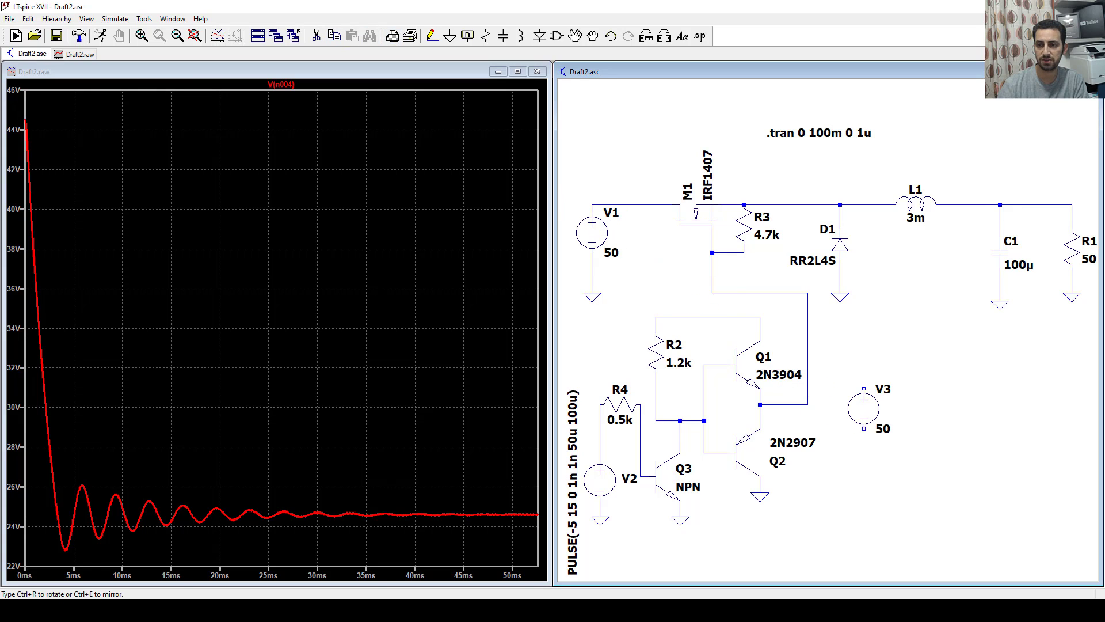
{"action": "left_click", "coordinate": [884, 401]}
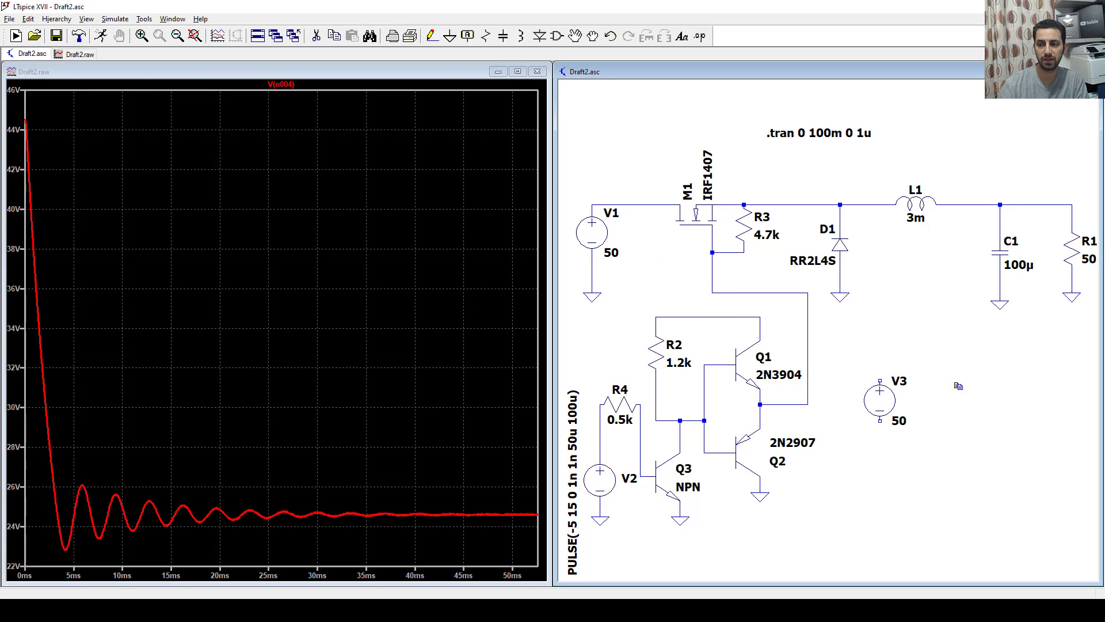
Wire V3's positive terminal to the R2/Q1 supply rail and its negative terminal to Q2's grounded collector.
{"action": "left_click", "coordinate": [432, 36]}
{"action": "left_click", "coordinate": [879, 380]}
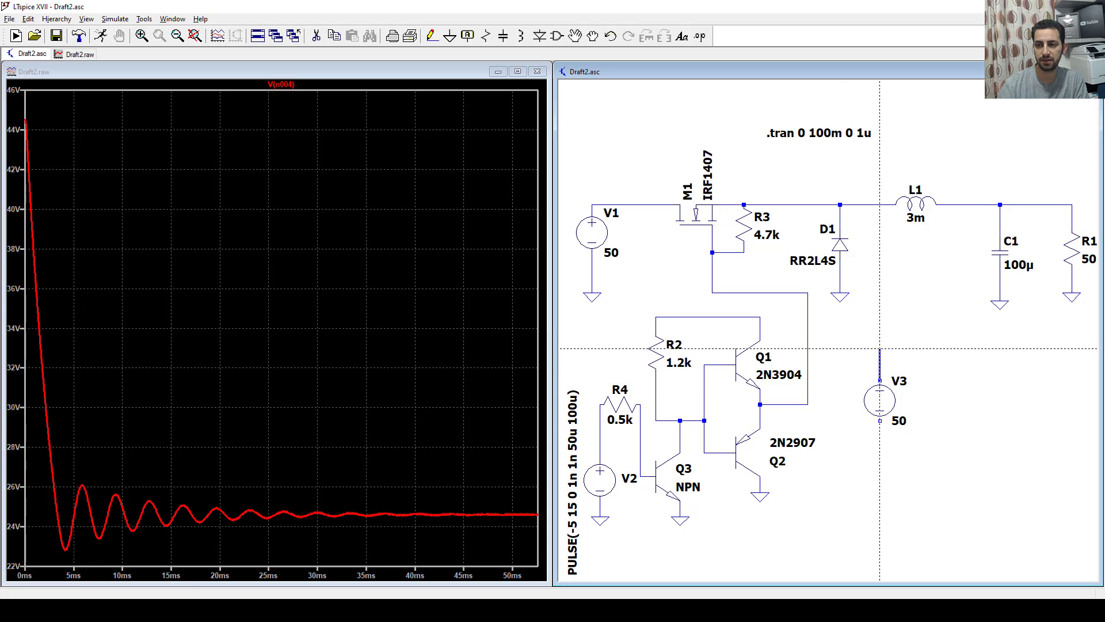
{"action": "left_click", "coordinate": [657, 316]}
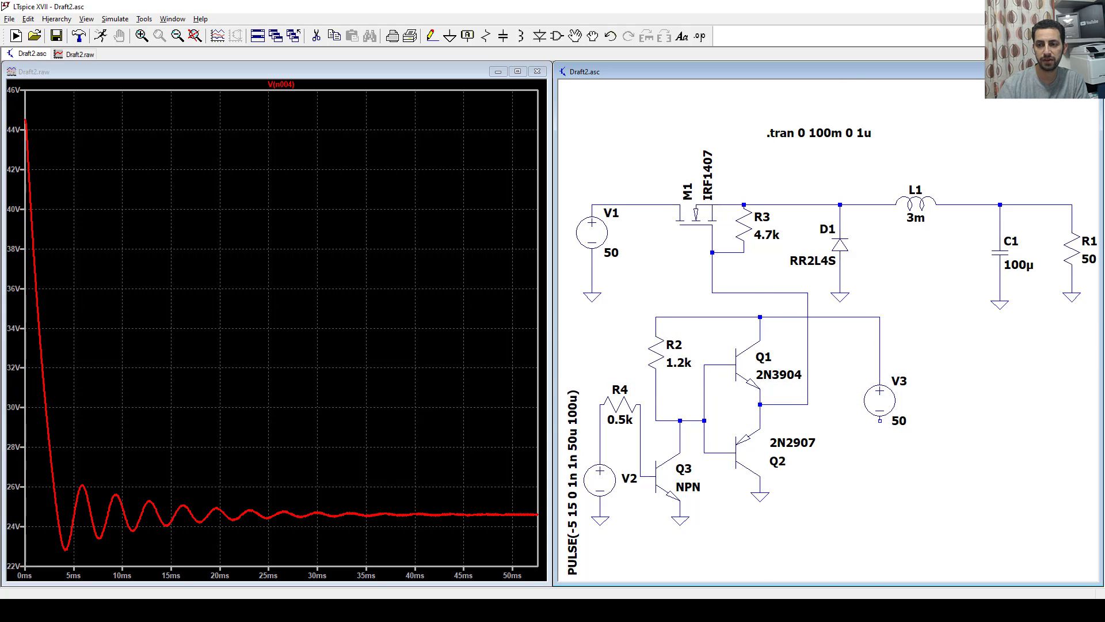
{"action": "left_click", "coordinate": [879, 421]}
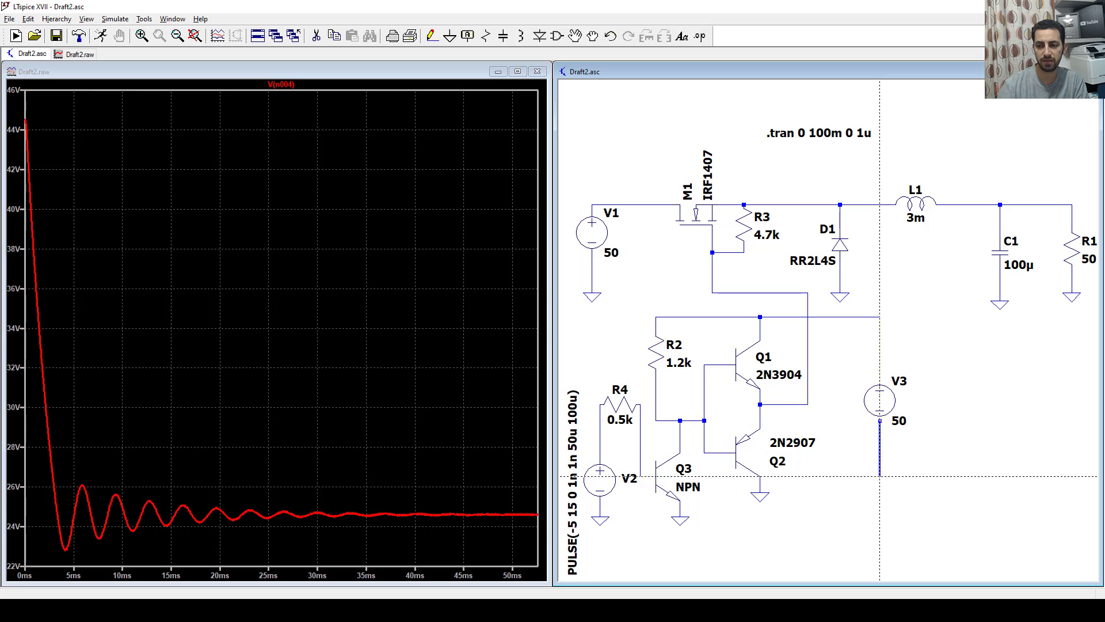
{"action": "left_click", "coordinate": [759, 485]}
{"action": "key", "text": "Escape"}
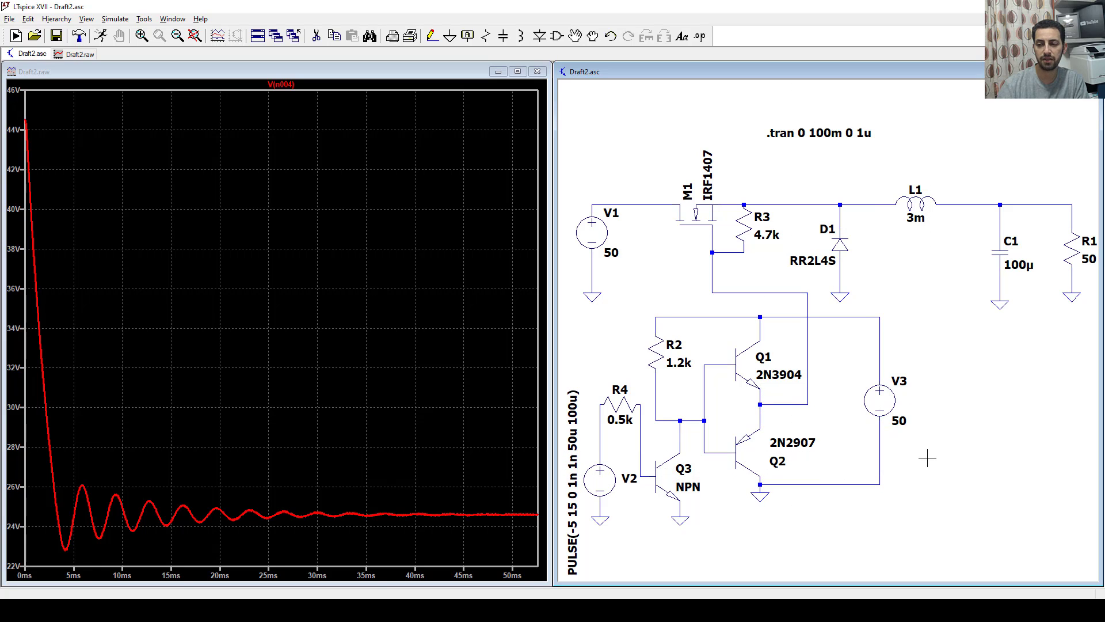
Set the DC value of voltage source V3 to 20 V.
{"action": "right_click", "coordinate": [890, 404]}
{"action": "type", "text": "2"}
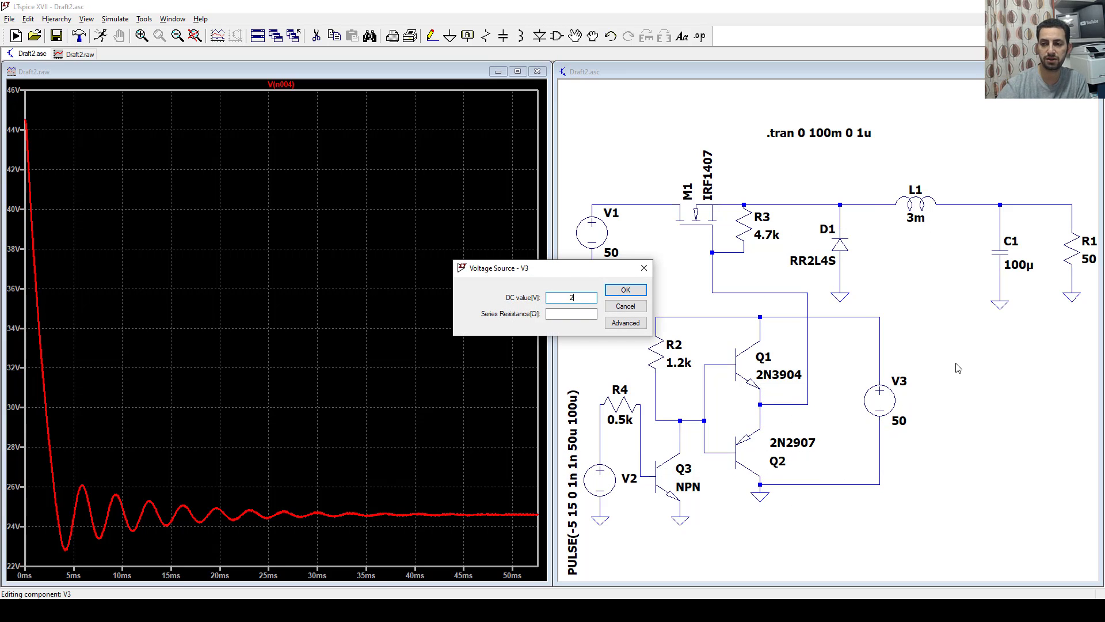
{"action": "type", "text": "0"}
{"action": "key", "text": "Return"}
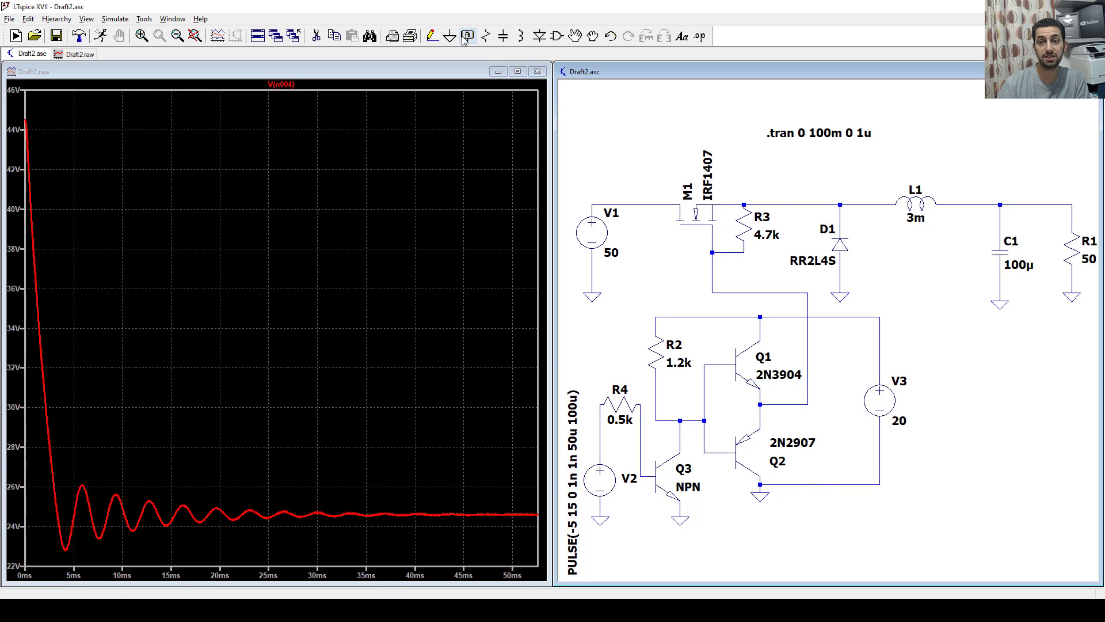
Delete the wire between V3's negative side and Q2's ground, together with Q2's ground symbol and its stub.
{"action": "left_click", "coordinate": [316, 36]}
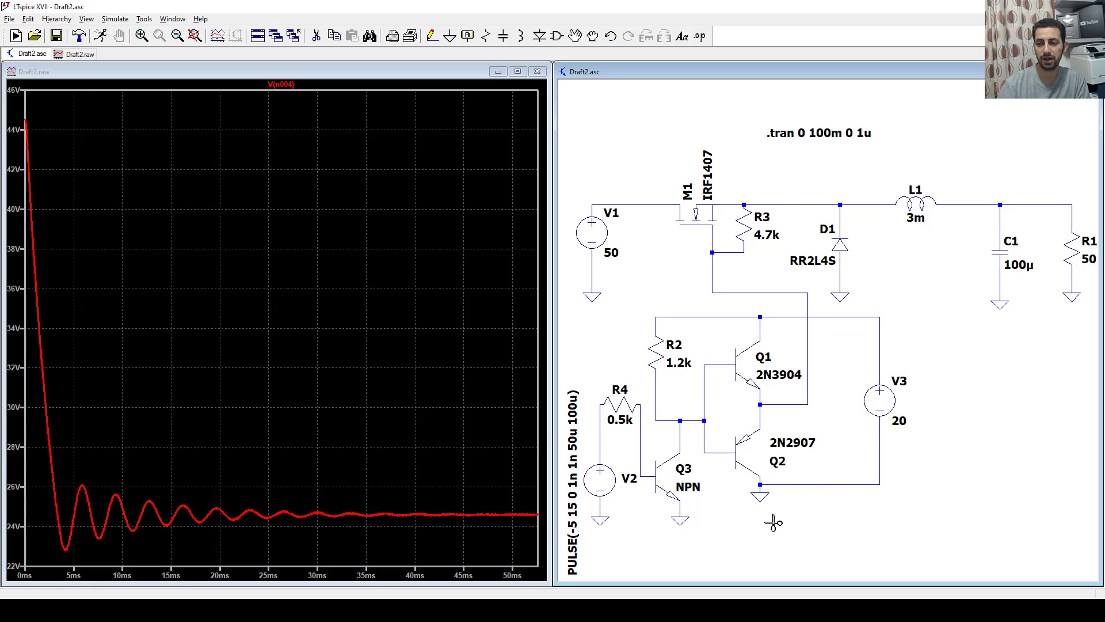
{"action": "left_click", "coordinate": [833, 487]}
{"action": "left_click", "coordinate": [759, 494]}
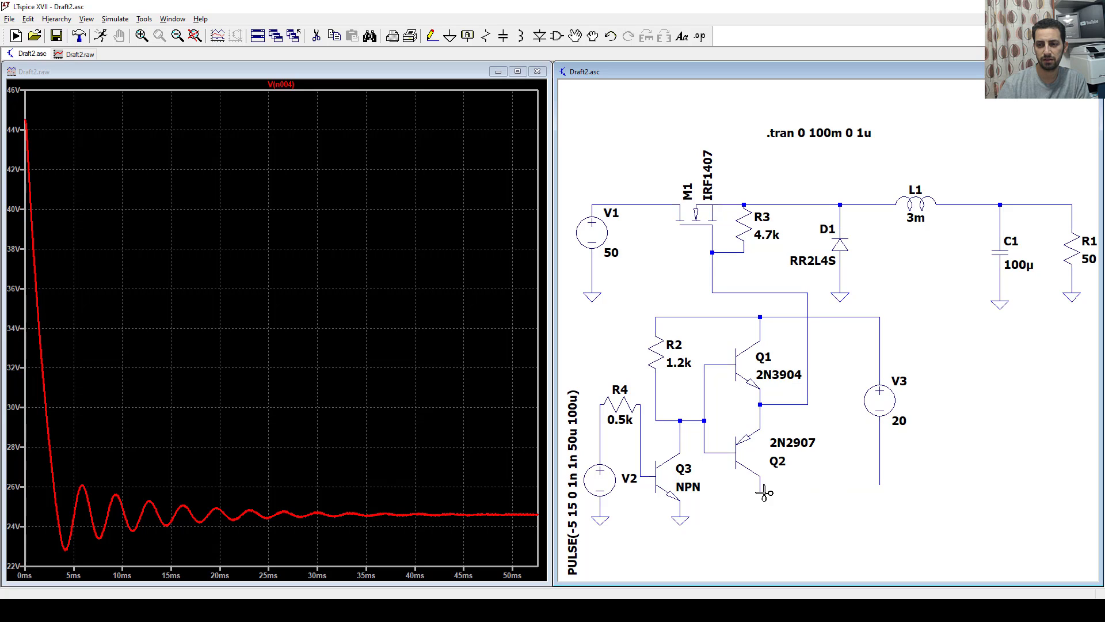
{"action": "key", "text": "Escape"}
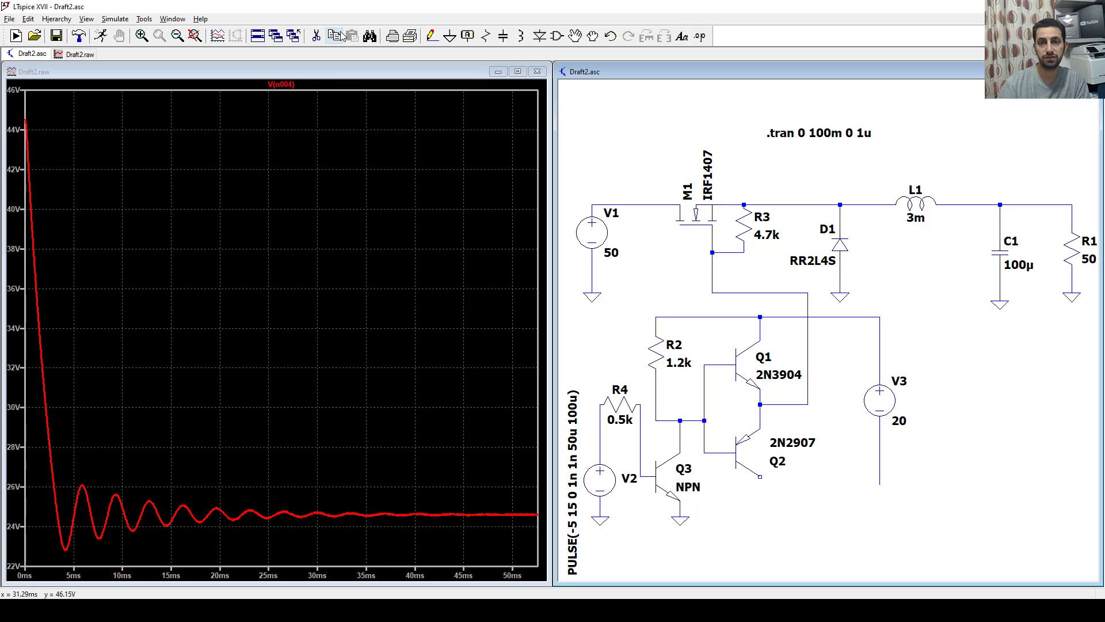
Wire Q2's collector to V3's negative terminal and connect that wire to the M1 source node beside D1.
{"action": "left_click", "coordinate": [431, 35]}
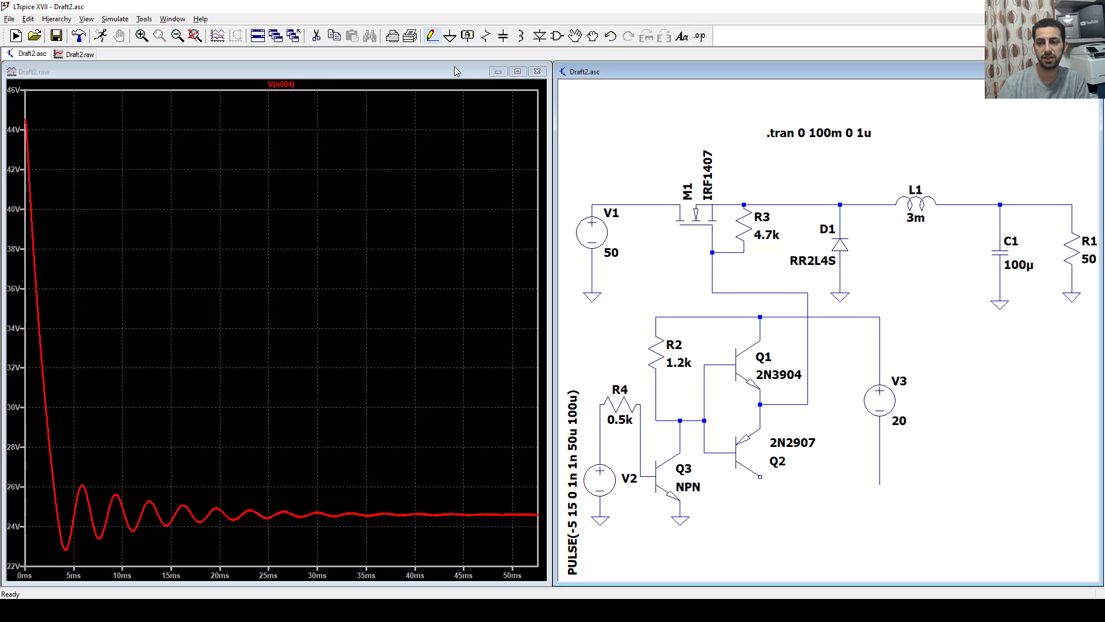
{"action": "left_click", "coordinate": [760, 476]}
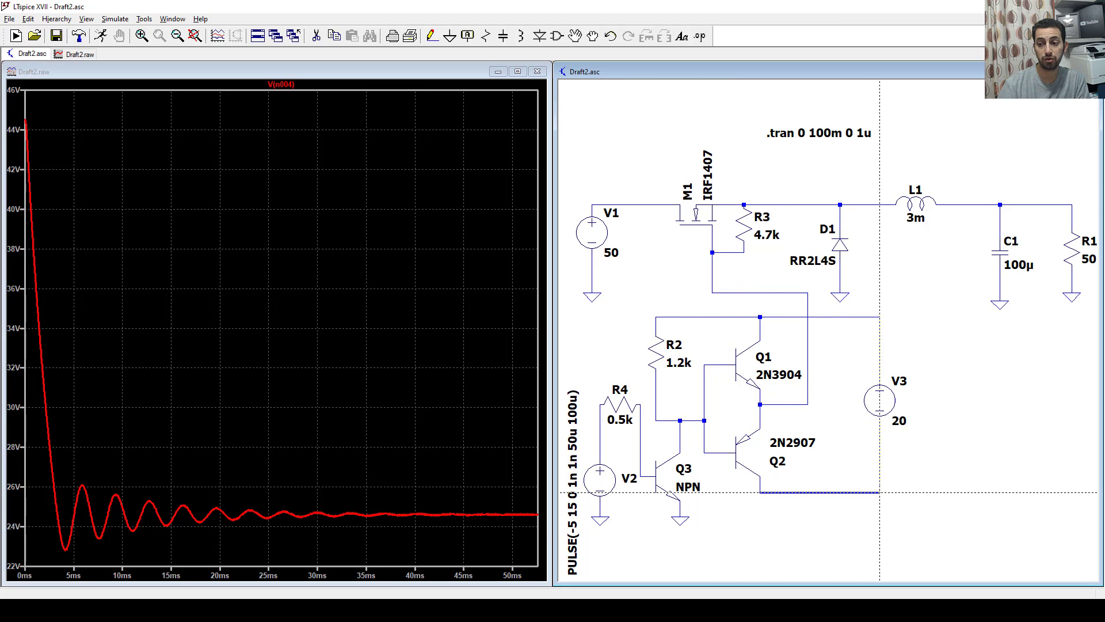
{"action": "left_click", "coordinate": [879, 415]}
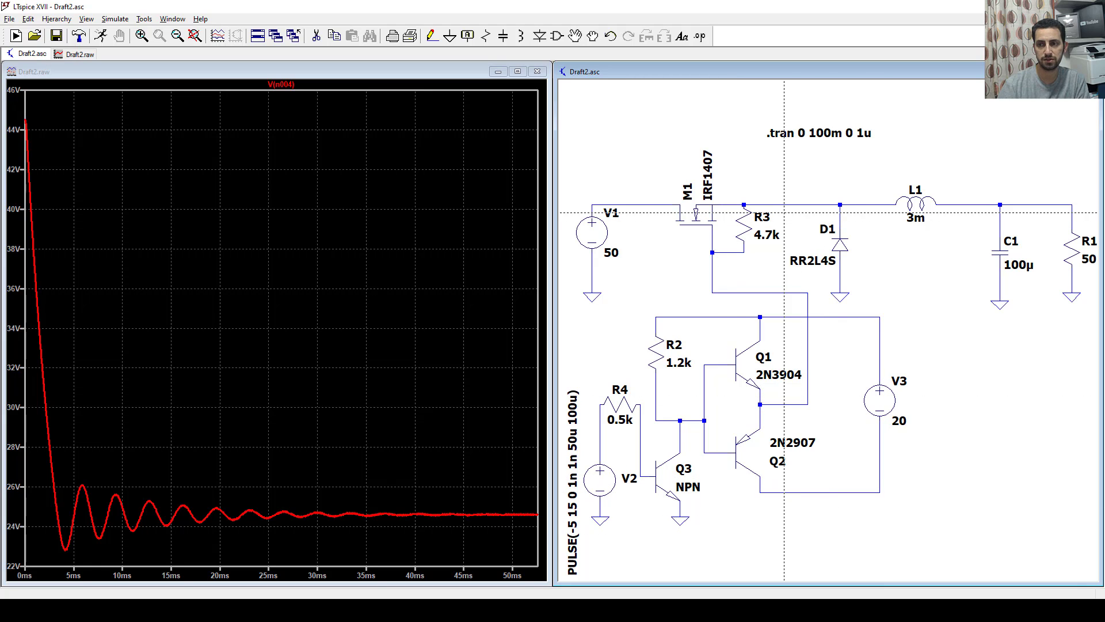
{"action": "left_click", "coordinate": [816, 205]}
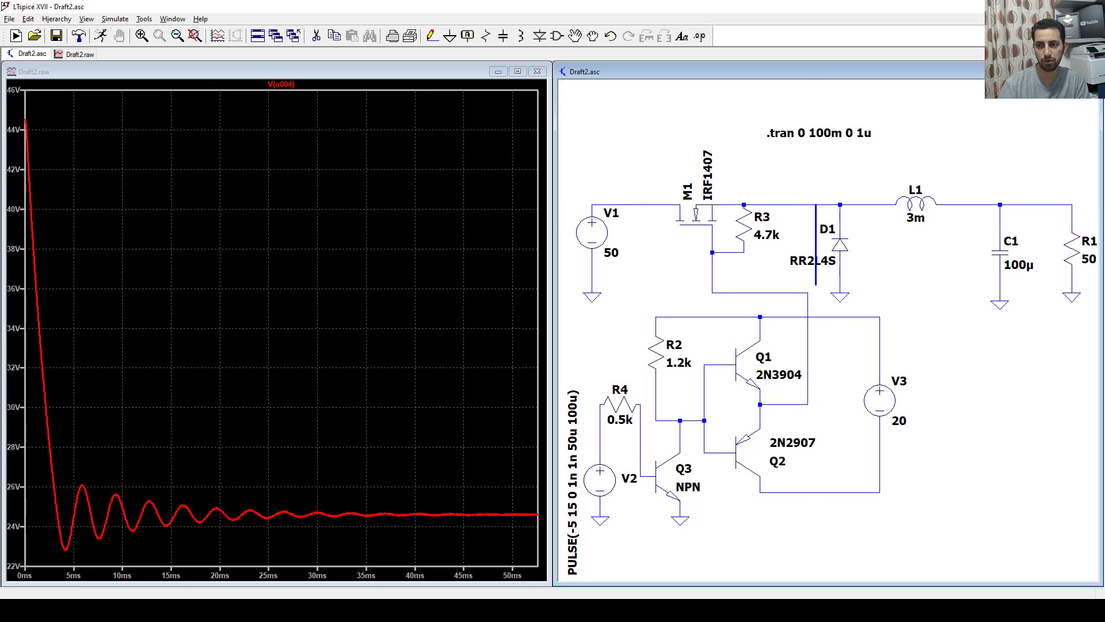
{"action": "left_click", "coordinate": [816, 492]}
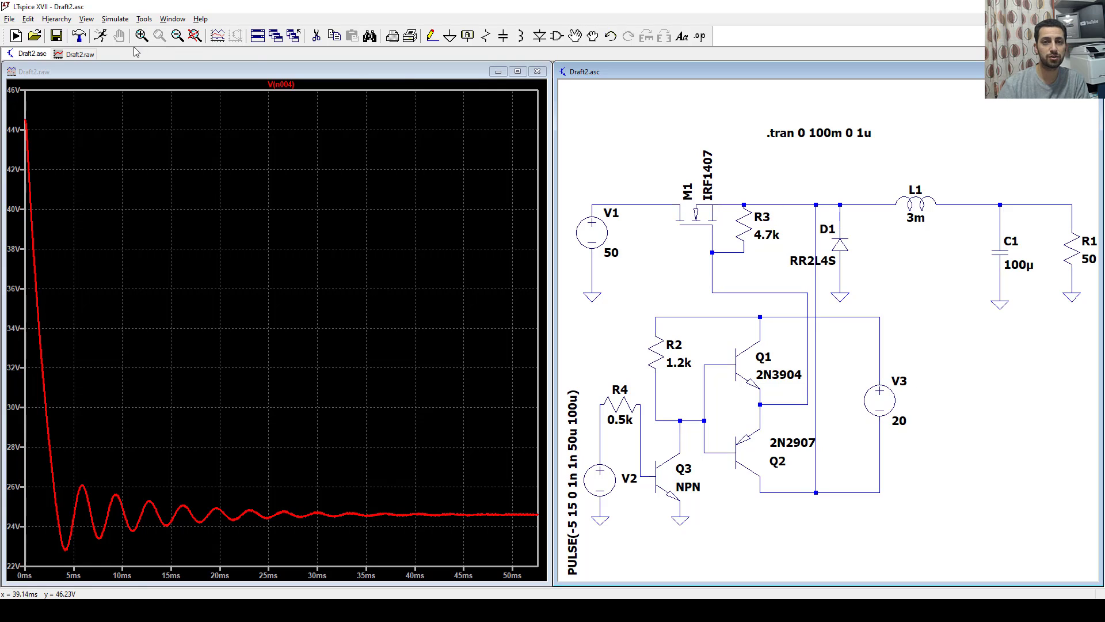
Rerun the simulation, plot the output voltage at R1, halt the run and inspect the steady-state ripple.
{"action": "left_click", "coordinate": [101, 36]}
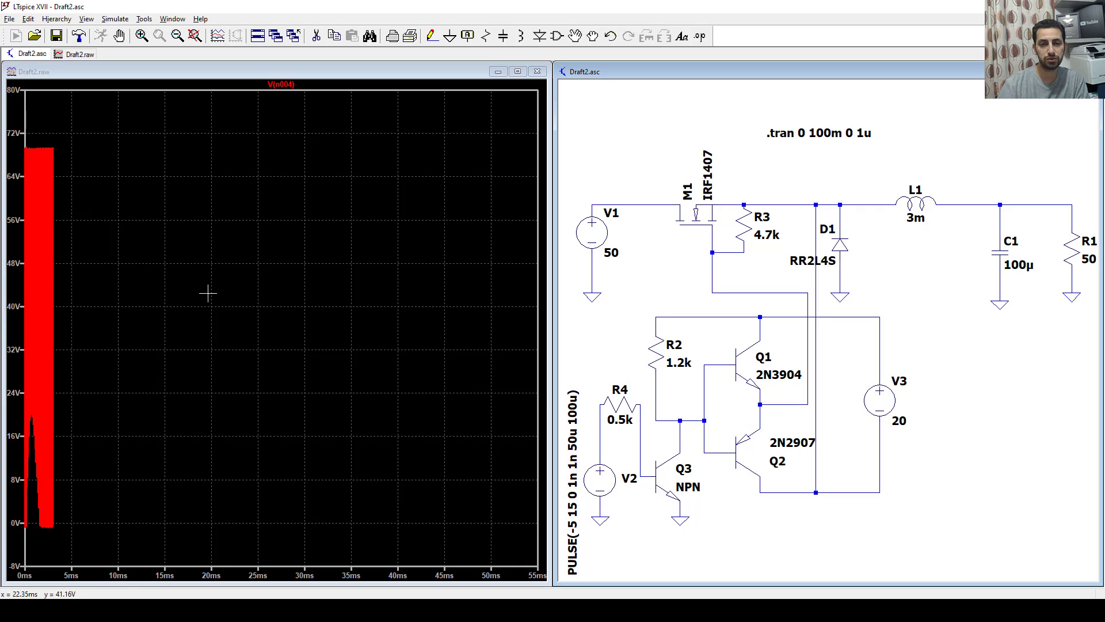
{"action": "left_click", "coordinate": [1040, 204]}
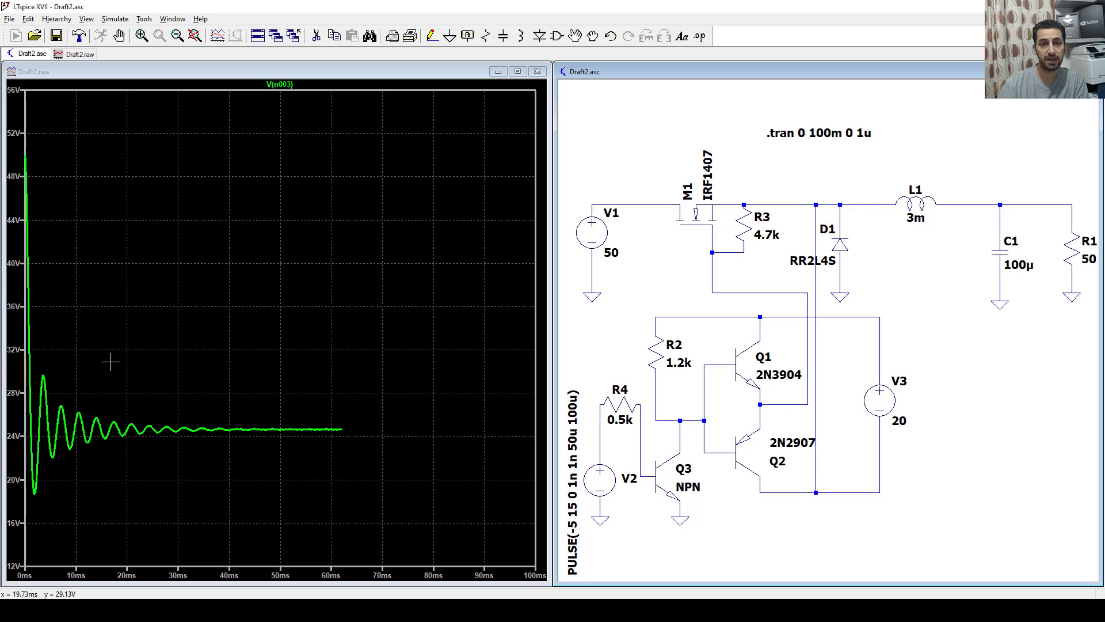
{"action": "left_click", "coordinate": [117, 38]}
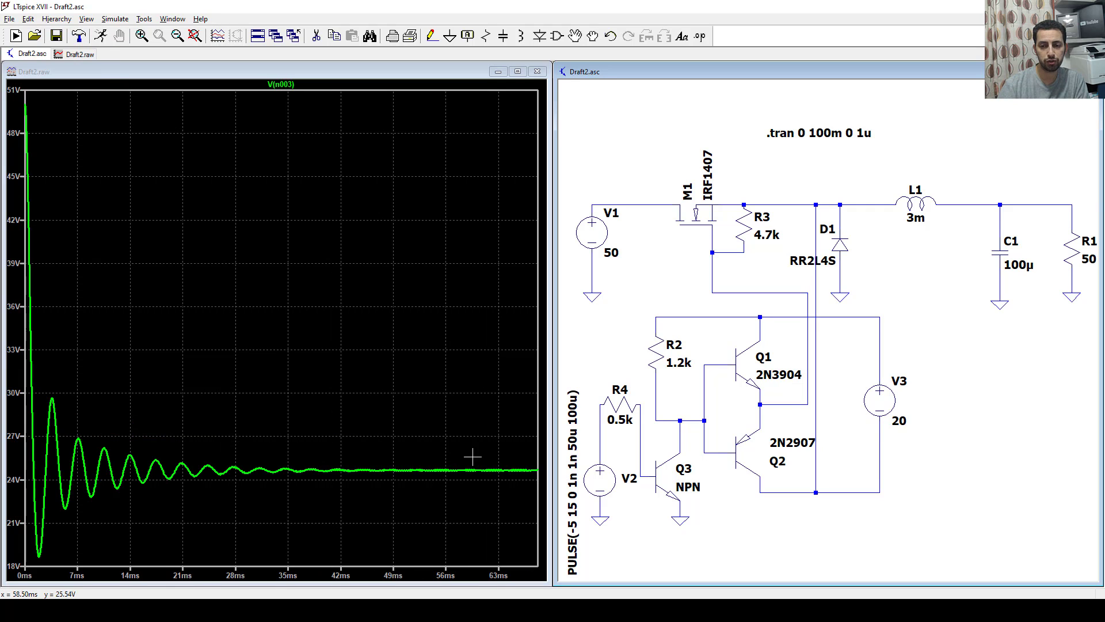
{"action": "left_click_drag", "start_coordinate": [488, 459], "coordinate": [537, 488]}
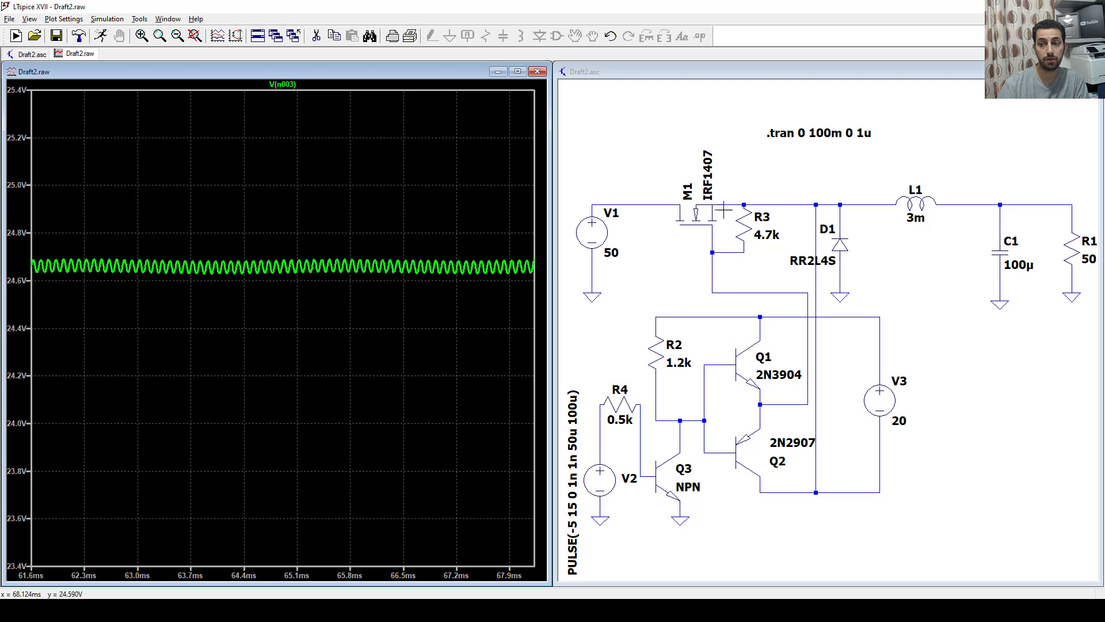
Plot M1's gate-to-source voltage and examine its drive pulses over a few switching cycles.
{"action": "left_click", "coordinate": [712, 252]}
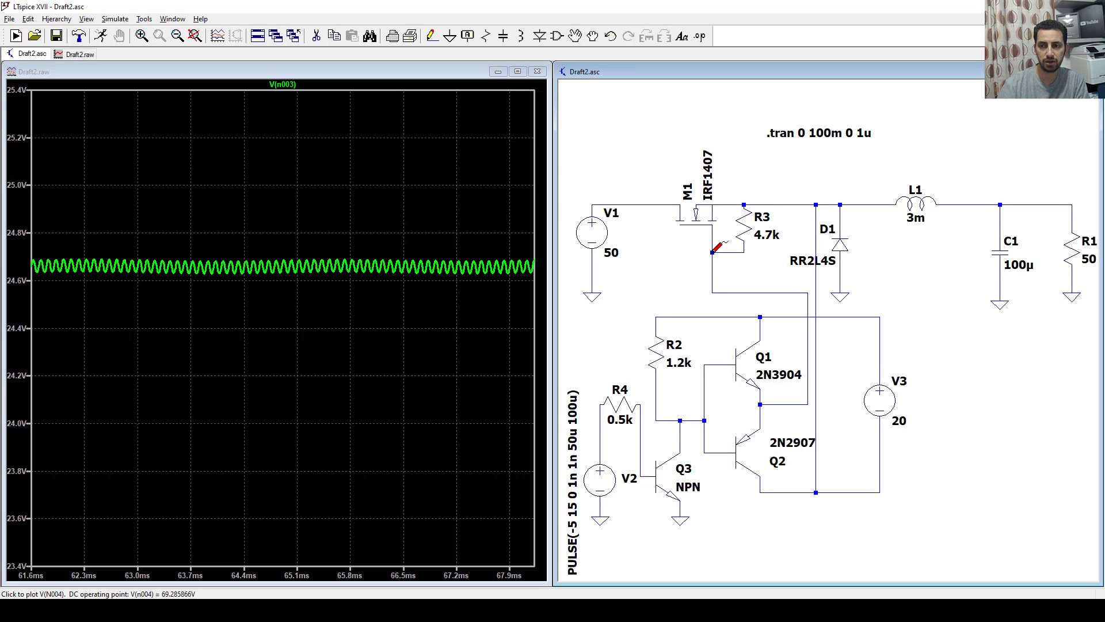
{"action": "left_click_drag", "start_coordinate": [713, 252], "coordinate": [731, 202]}
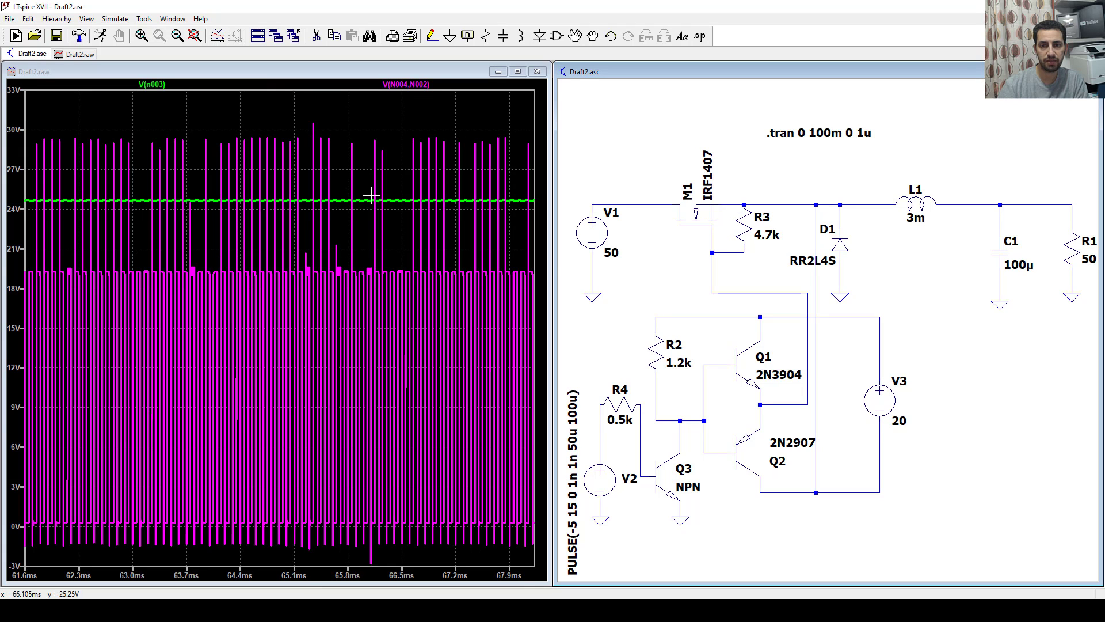
{"action": "left_click_drag", "start_coordinate": [371, 235], "coordinate": [466, 559]}
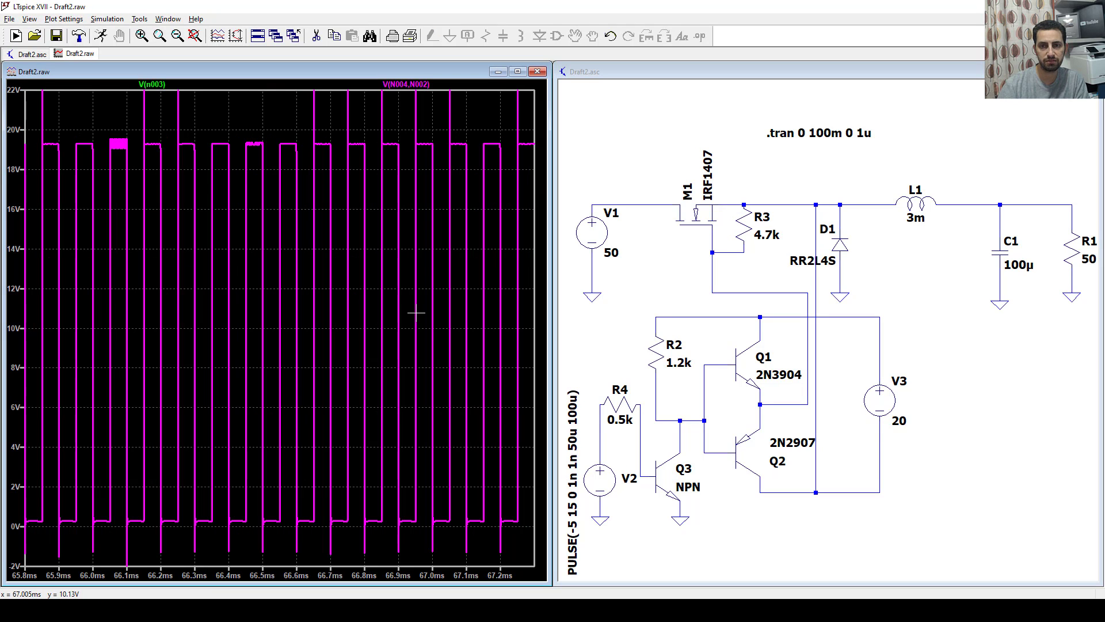
{"action": "left_click_drag", "start_coordinate": [280, 141], "coordinate": [483, 556]}
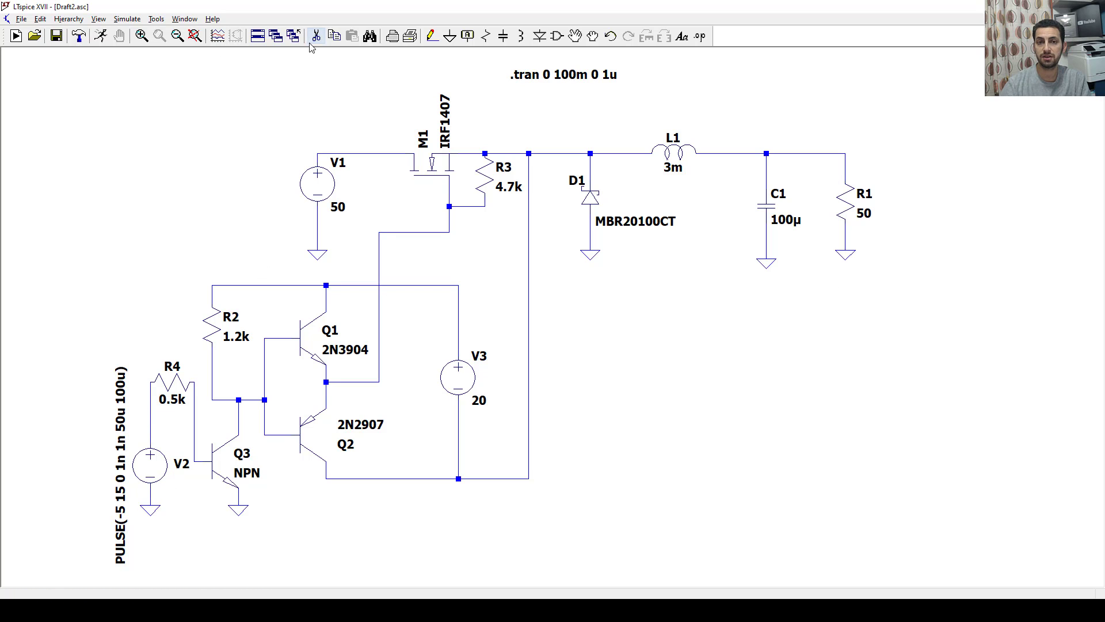
Run the simulation with the MBR20100CT diode as D1 and plot the output voltage at R1.
{"action": "left_click", "coordinate": [15, 35]}
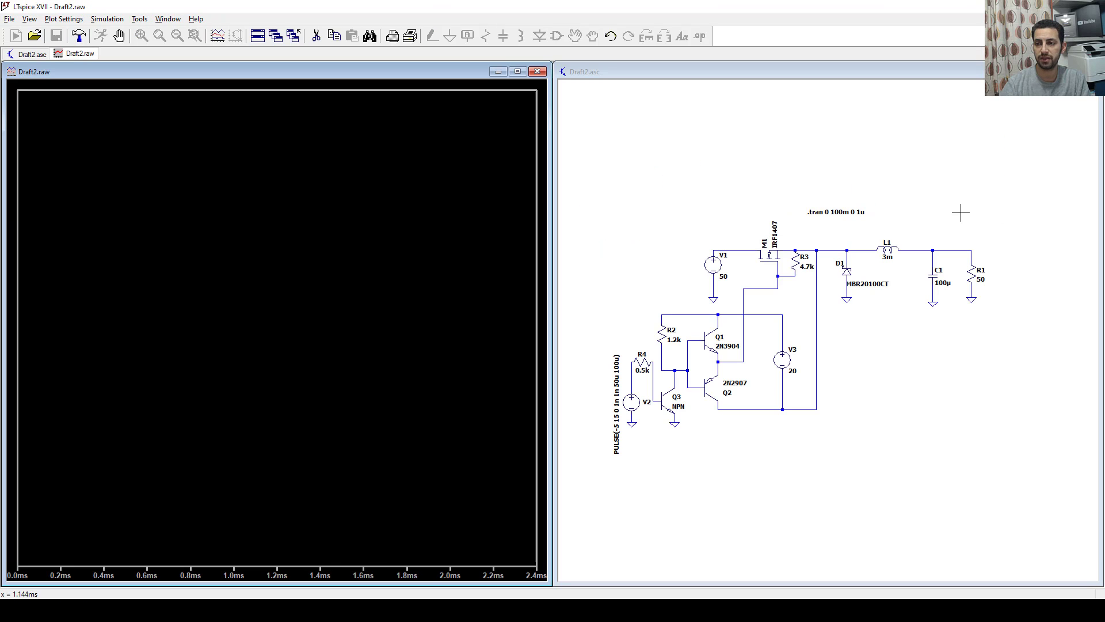
{"action": "left_click", "coordinate": [962, 219]}
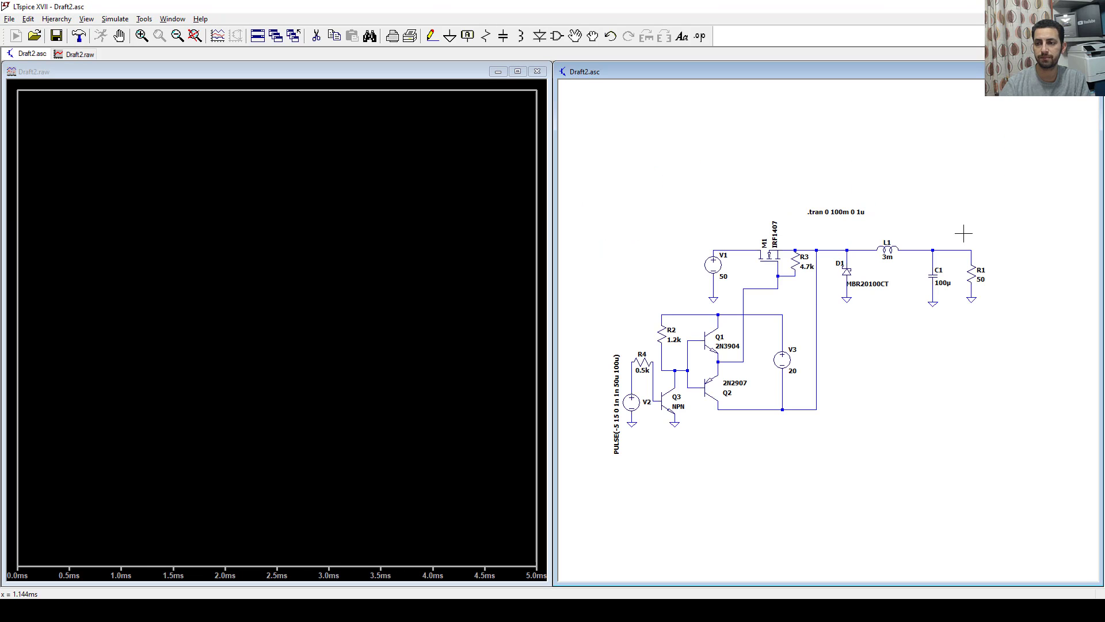
{"action": "left_click", "coordinate": [965, 248]}
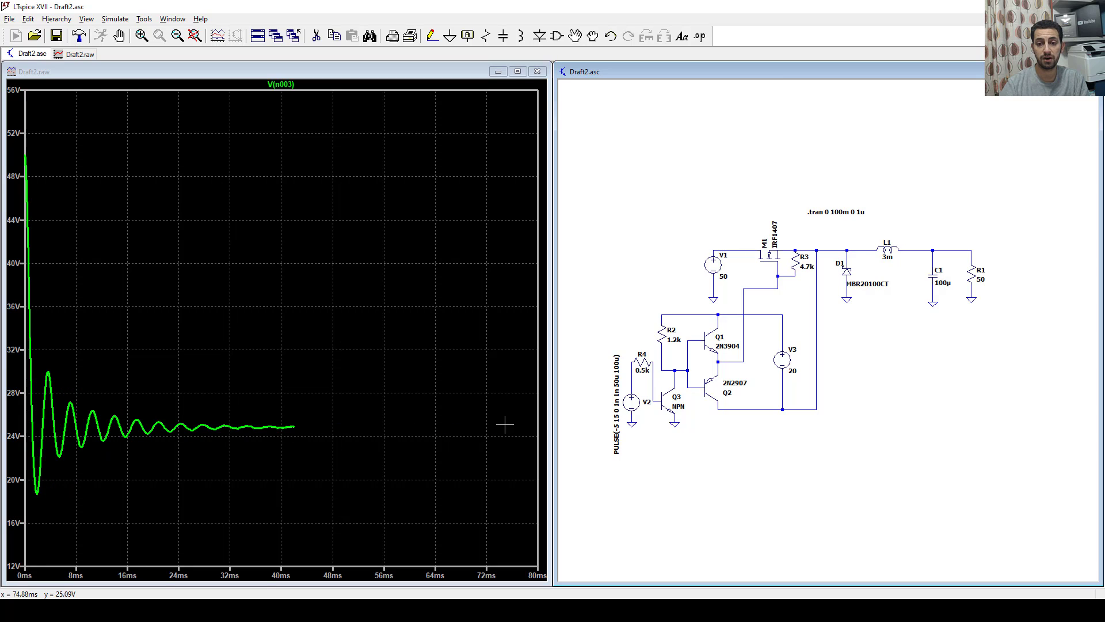
Halt the current run, set the on-time of pulse source V2 to 70u and rerun the simulation.
{"action": "left_click", "coordinate": [119, 36]}
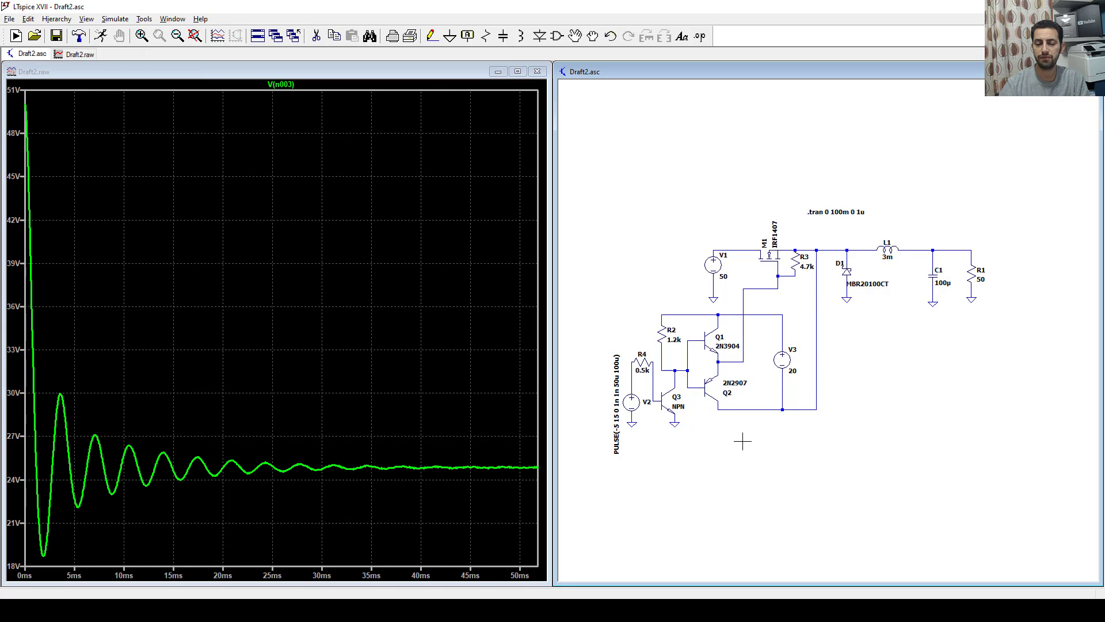
{"action": "right_click", "coordinate": [633, 398]}
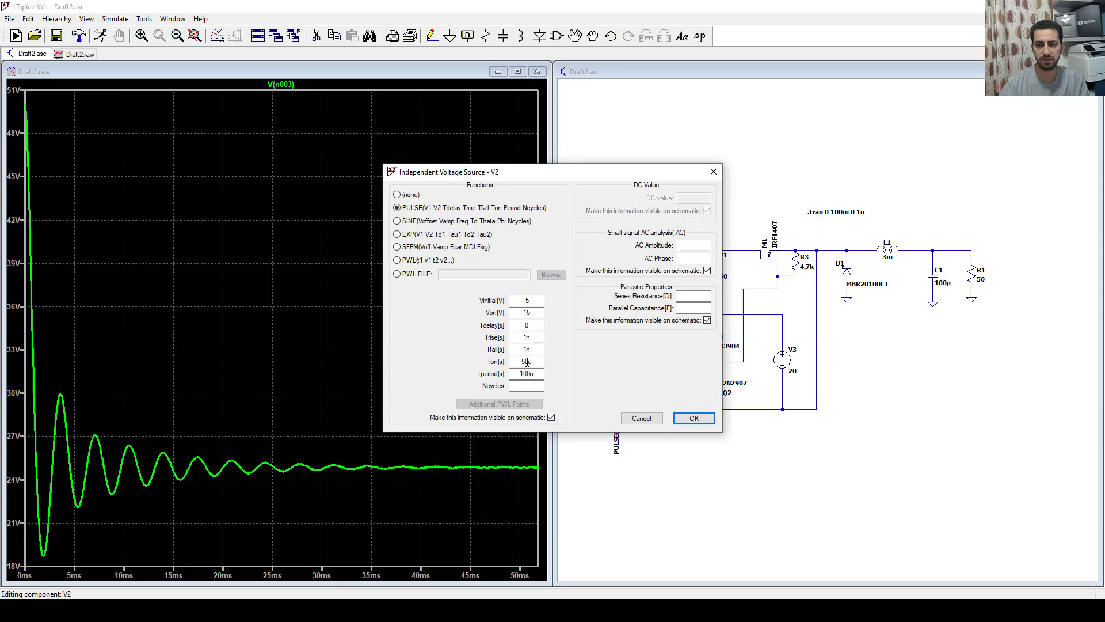
{"action": "left_click_drag", "start_coordinate": [524, 362], "coordinate": [508, 361]}
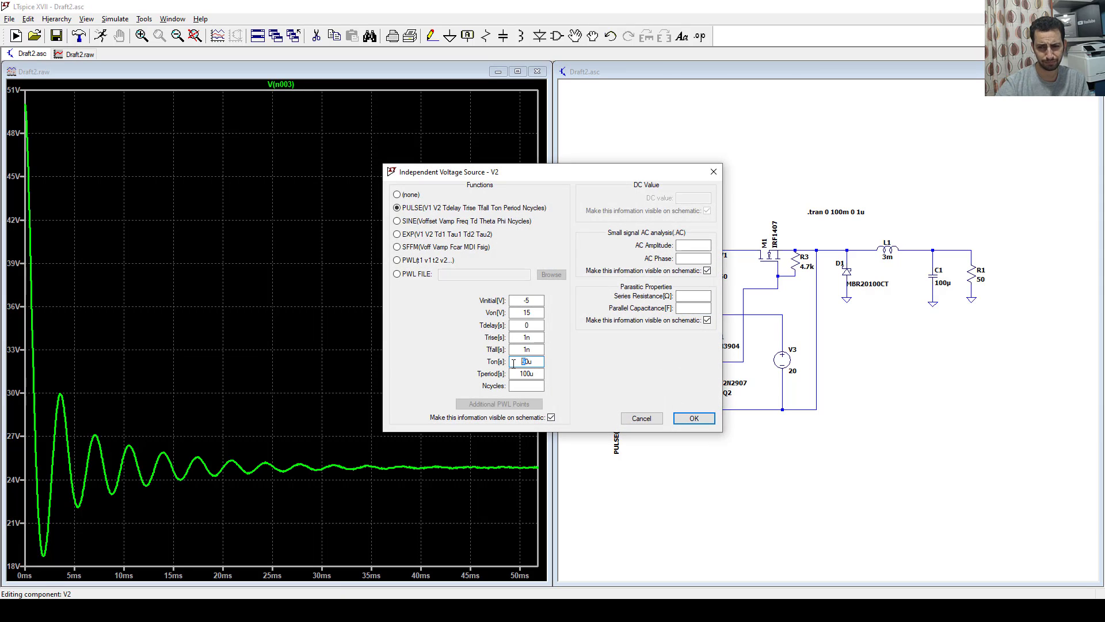
{"action": "type", "text": "7"}
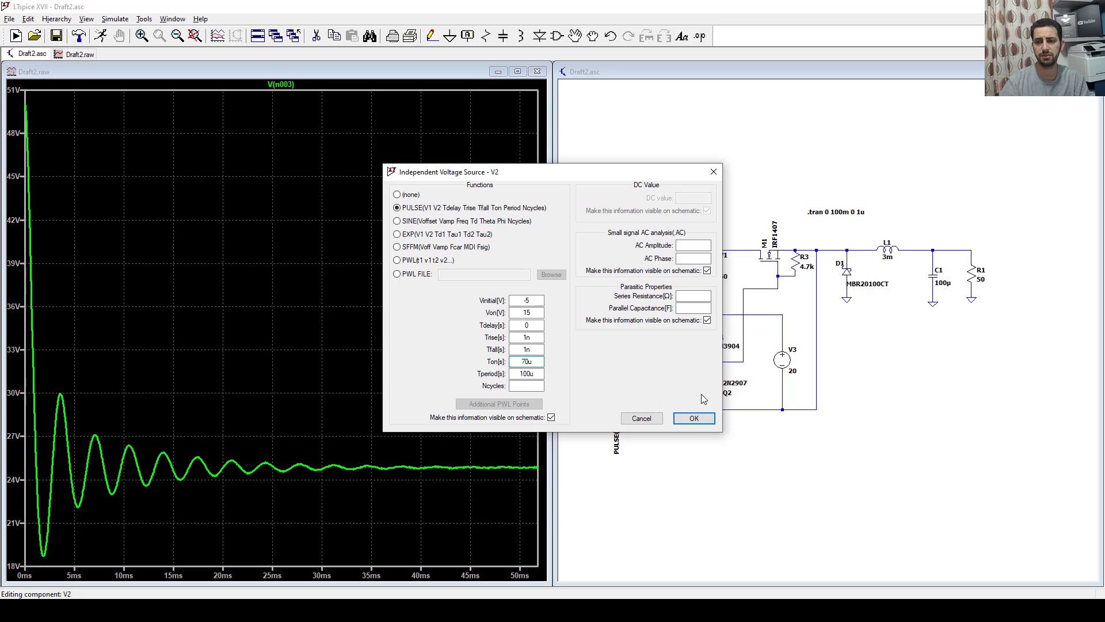
{"action": "left_click", "coordinate": [694, 418]}
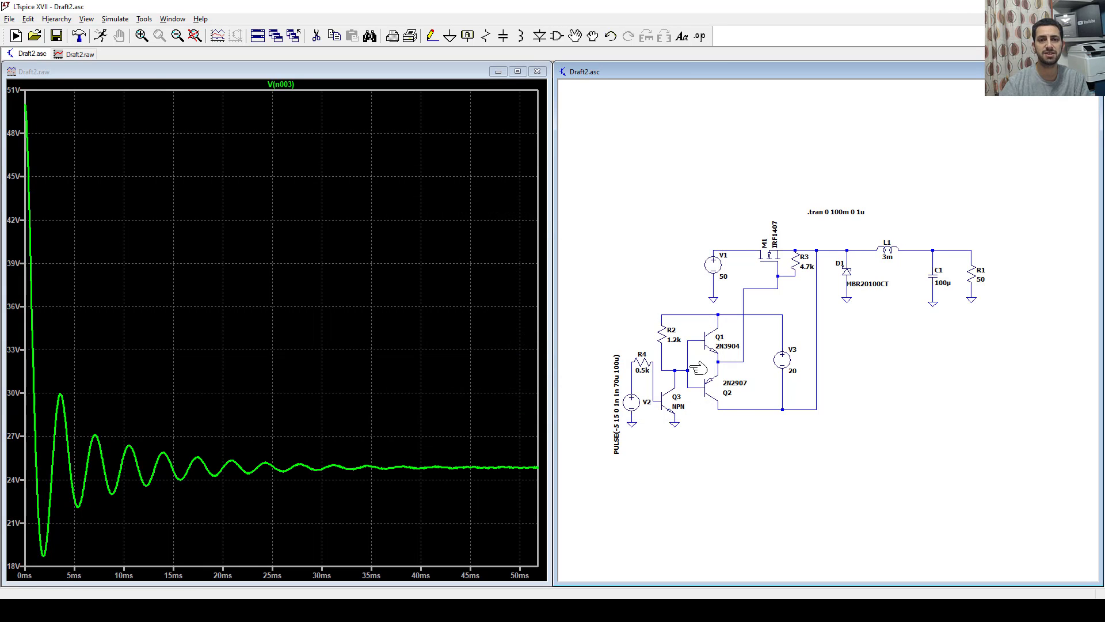
{"action": "left_click", "coordinate": [101, 36]}
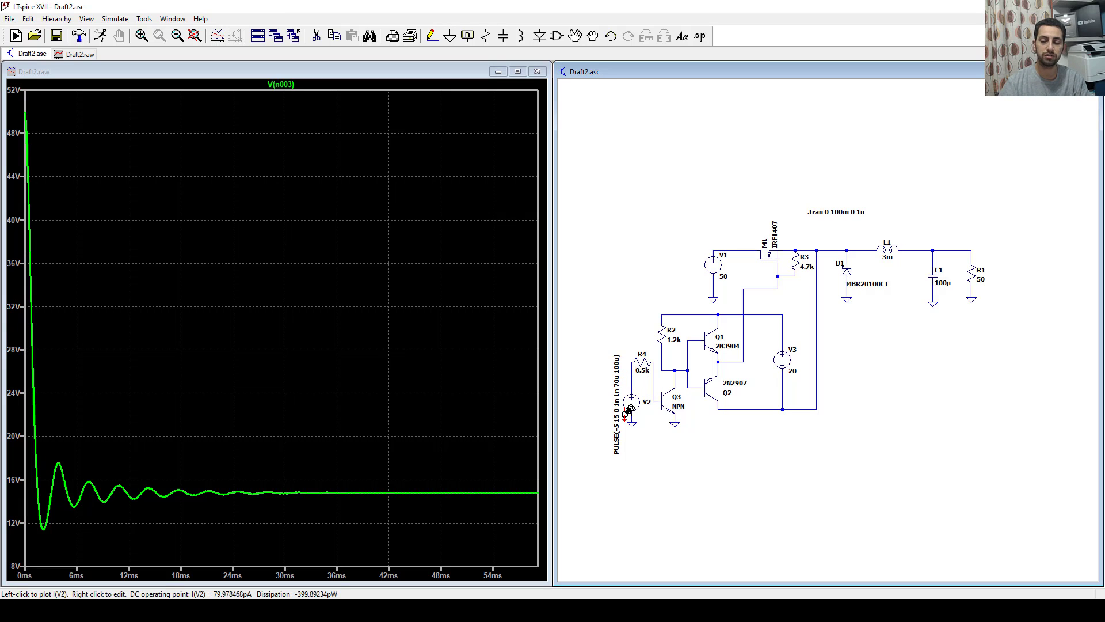
Set the on-time of pulse source V2 to 30u, rerun the simulation and halt it once the output settles.
{"action": "right_click", "coordinate": [635, 399]}
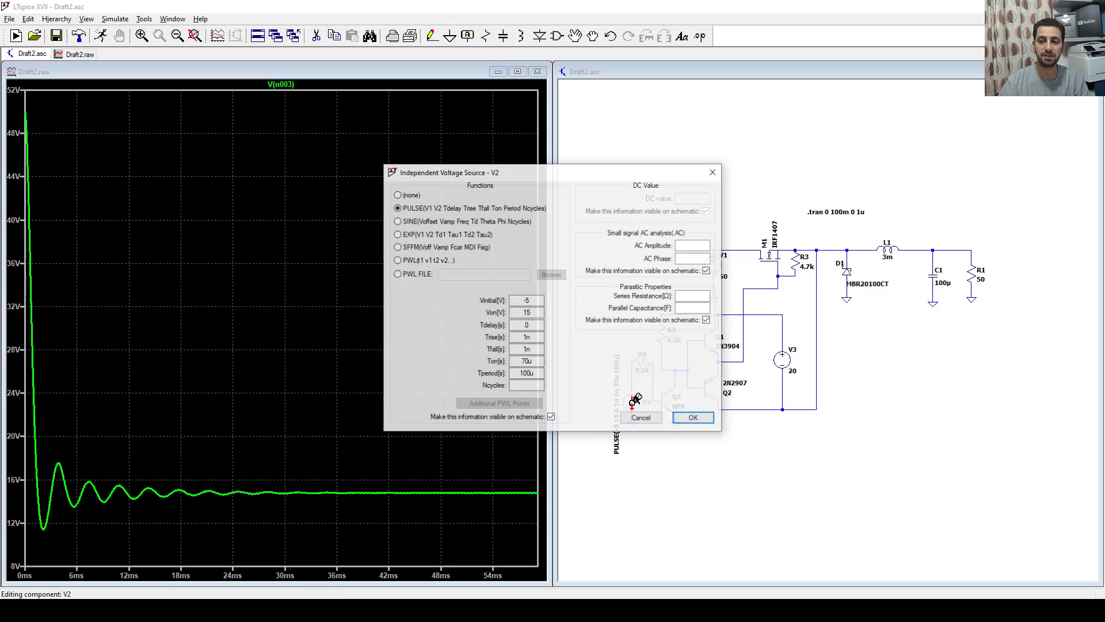
{"action": "left_click_drag", "start_coordinate": [524, 361], "coordinate": [504, 357]}
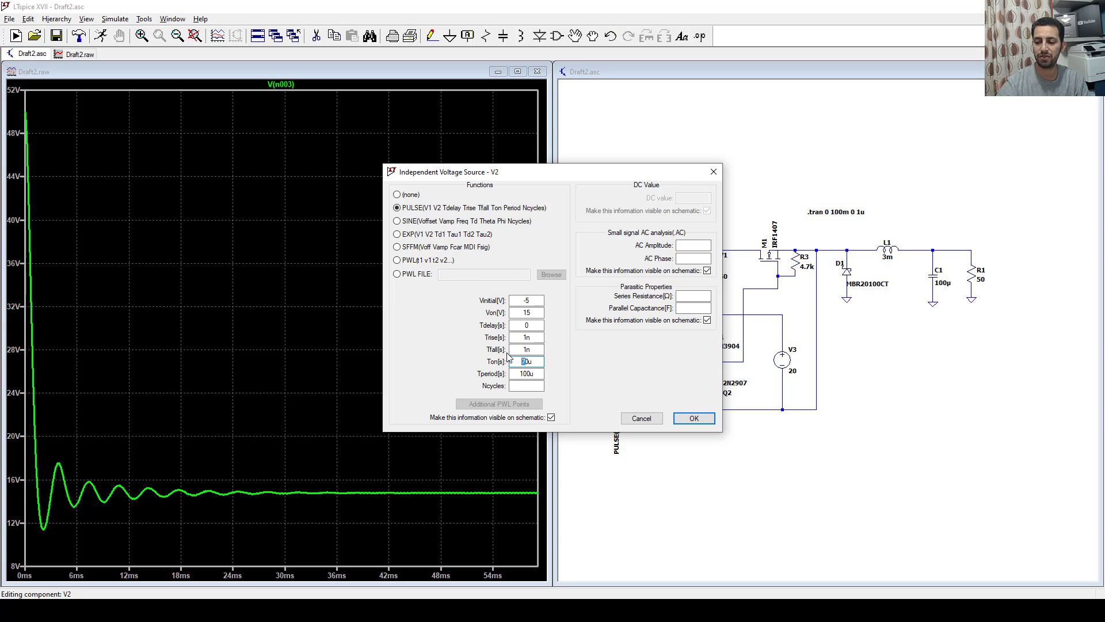
{"action": "type", "text": "3"}
{"action": "key", "text": "Return"}
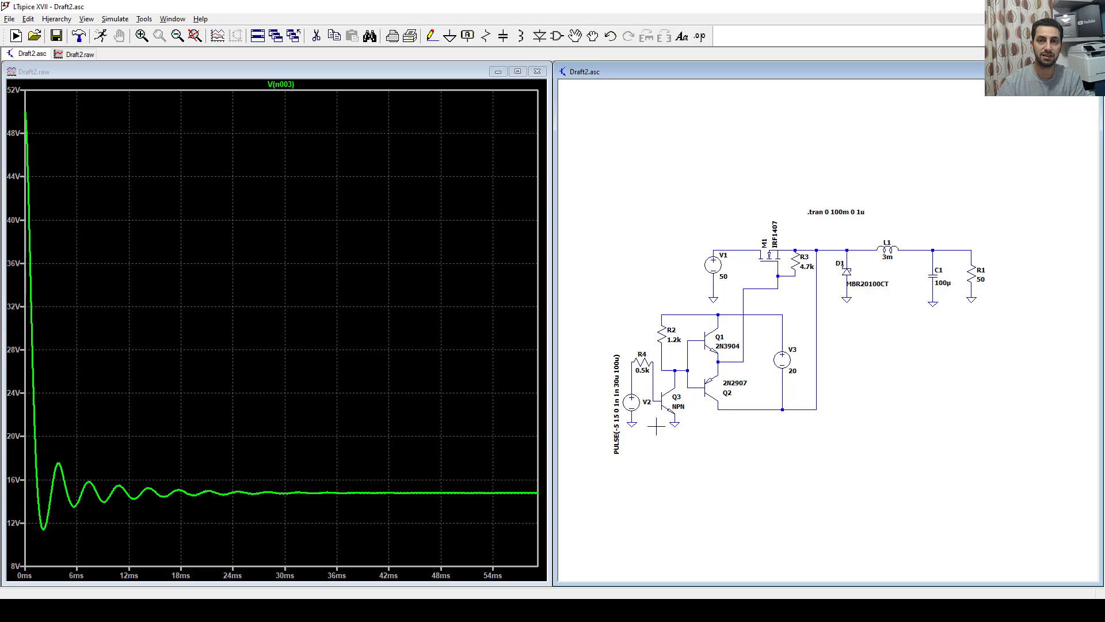
{"action": "left_click", "coordinate": [101, 37]}
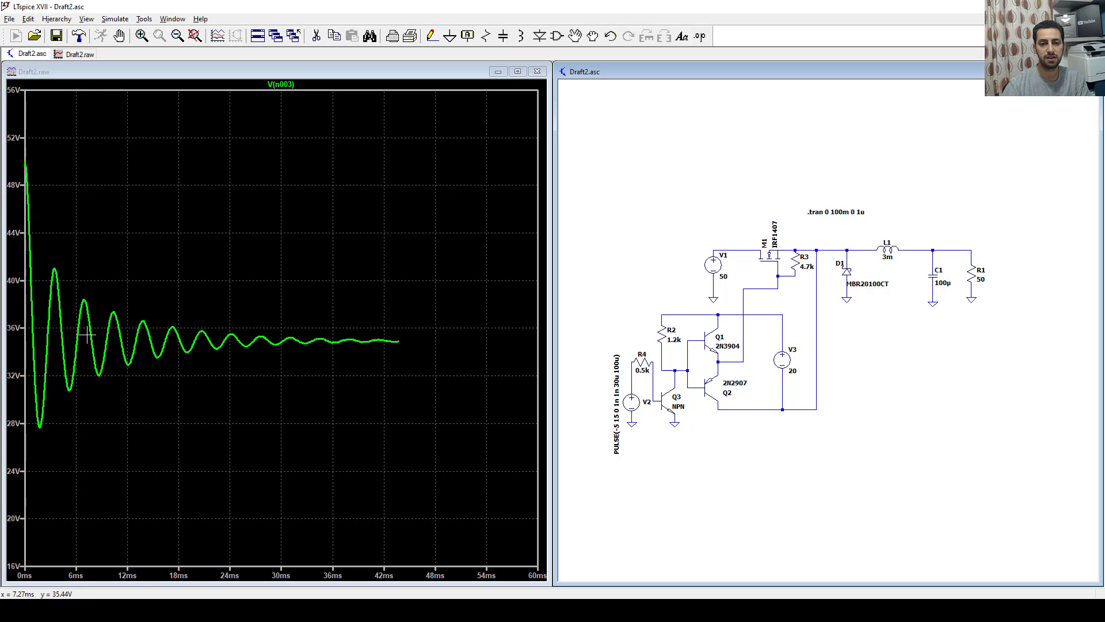
{"action": "left_click", "coordinate": [120, 37]}
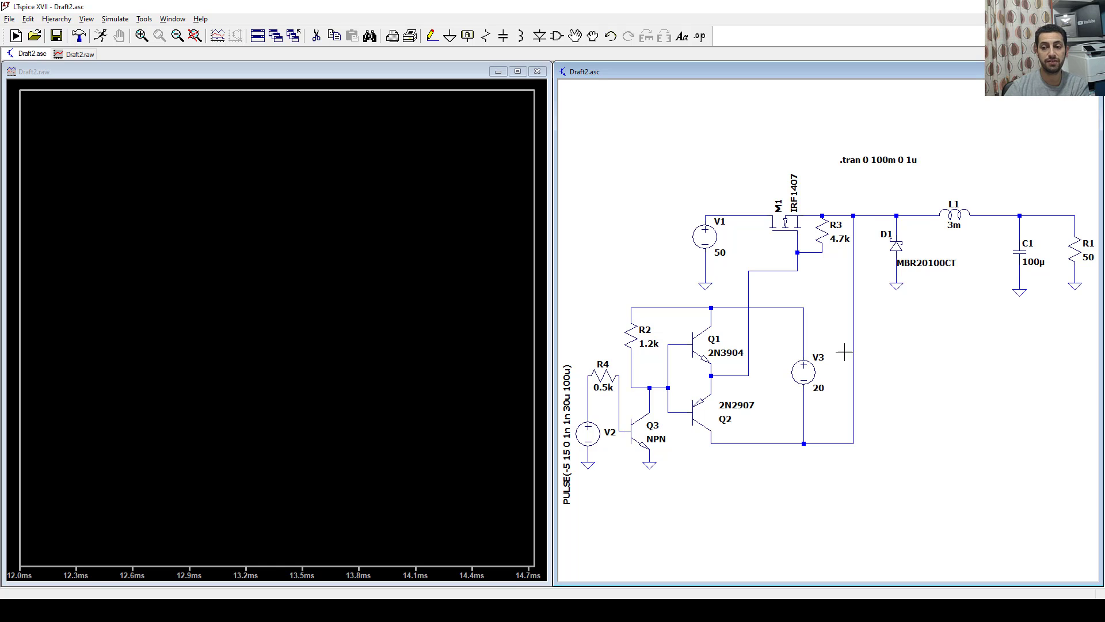
Close the waveform window and maximize the schematic so the whole circuit fits the view.
{"action": "left_click", "coordinate": [537, 72]}
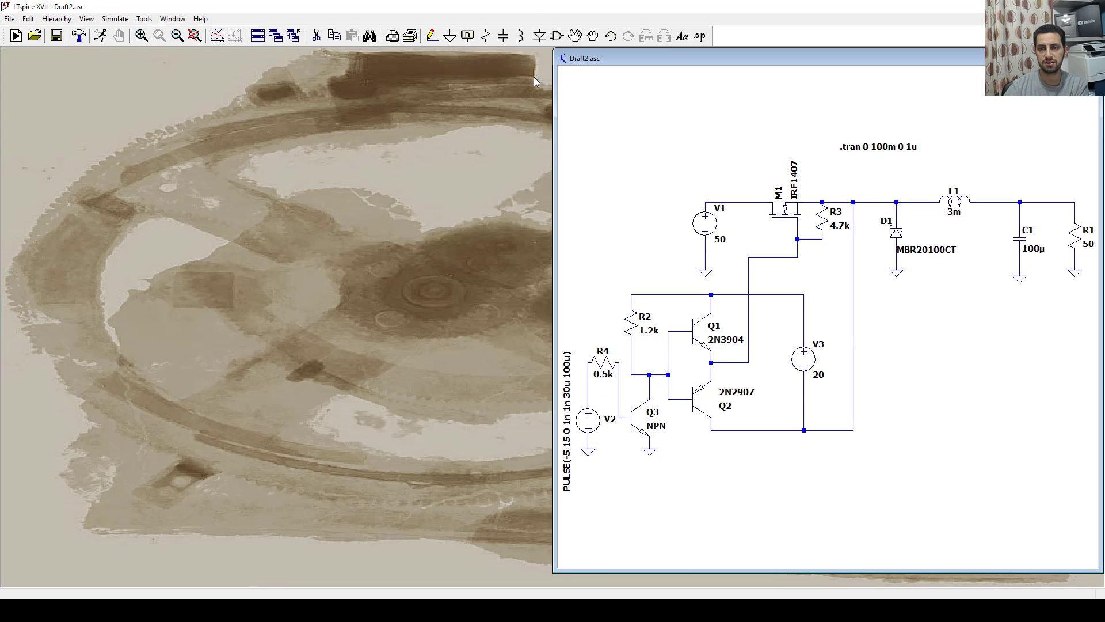
{"action": "double_click", "coordinate": [692, 53]}
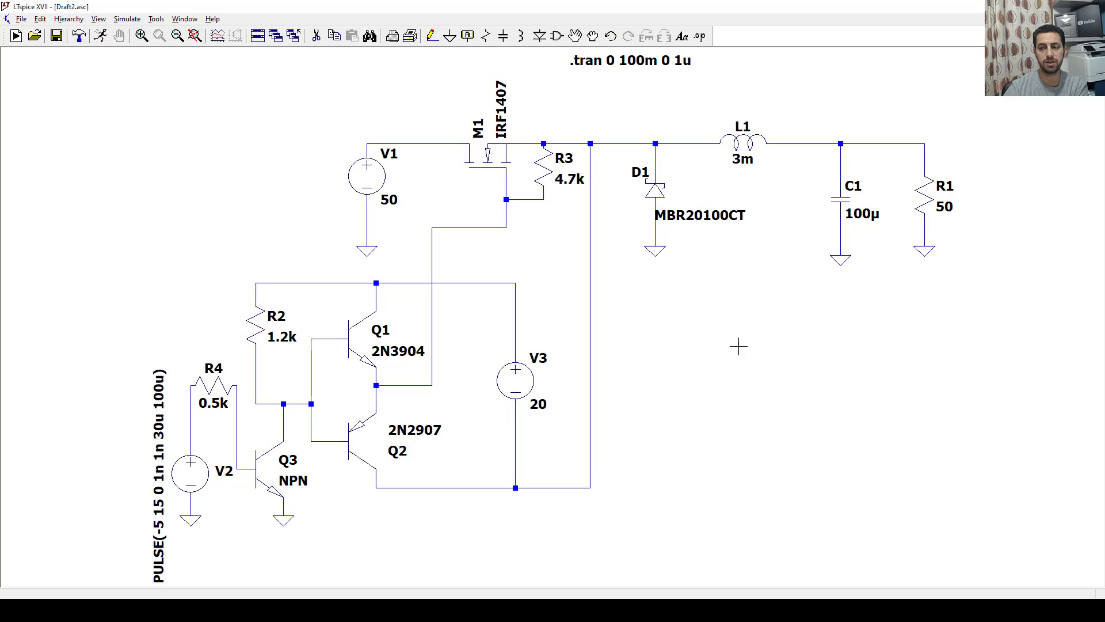
{"action": "scroll", "coordinate": [451, 295], "scroll_direction": "down", "scroll_amount": 4}
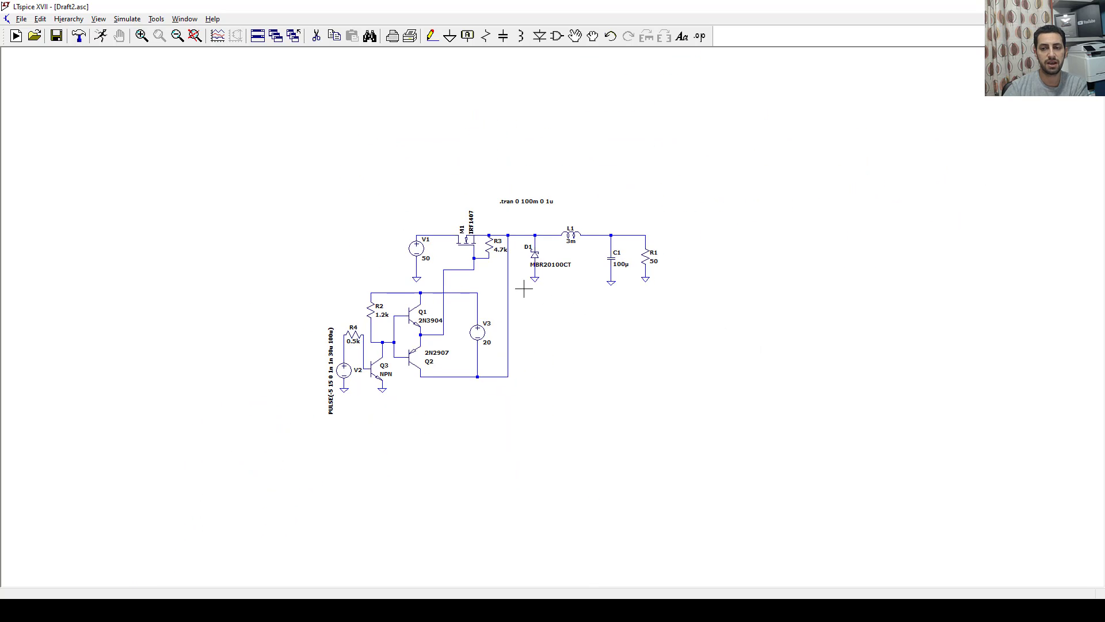
{"action": "scroll", "coordinate": [524, 289], "scroll_direction": "up", "scroll_amount": 2}
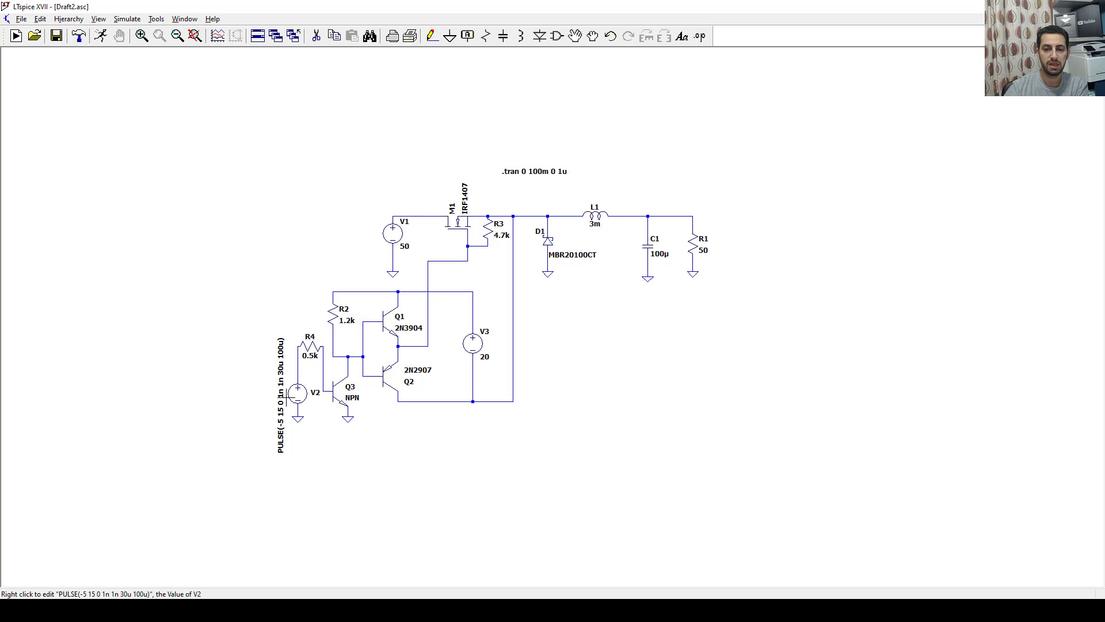
{"action": "scroll", "coordinate": [298, 393], "scroll_direction": "up", "scroll_amount": 1}
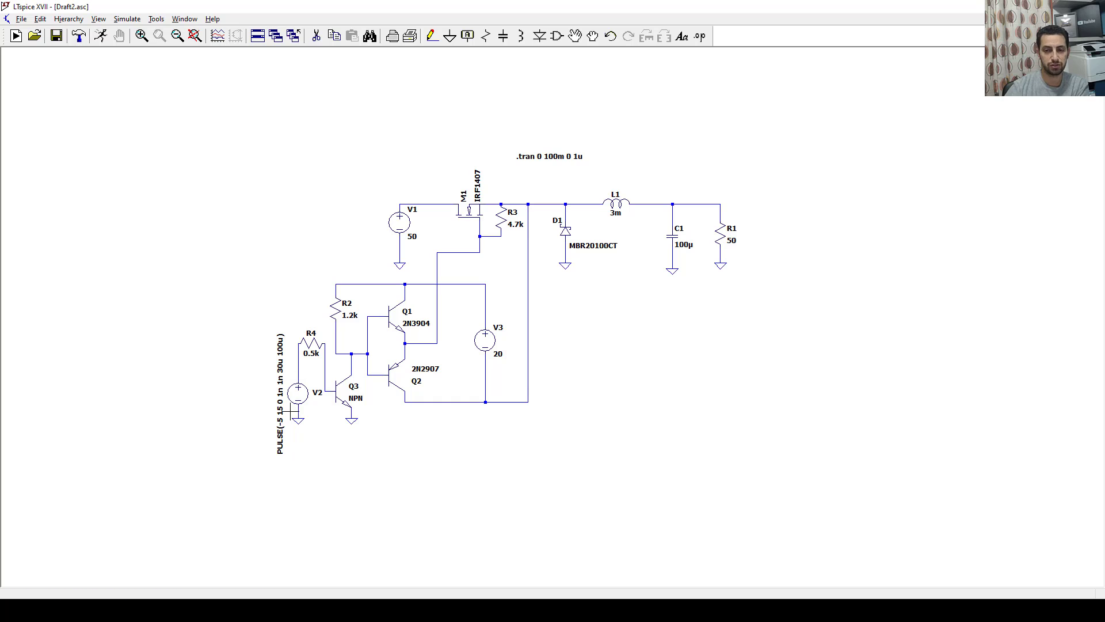
Delete pulse source V2 together with its ground and the wires connecting it to R4.
{"action": "left_click", "coordinate": [316, 38]}
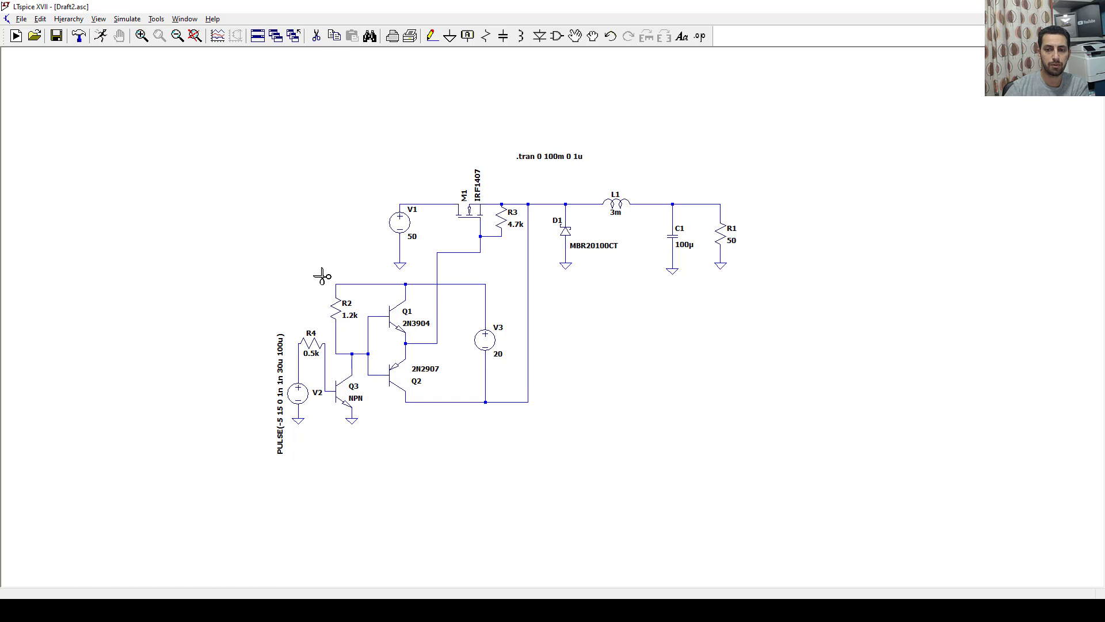
{"action": "left_click", "coordinate": [299, 395]}
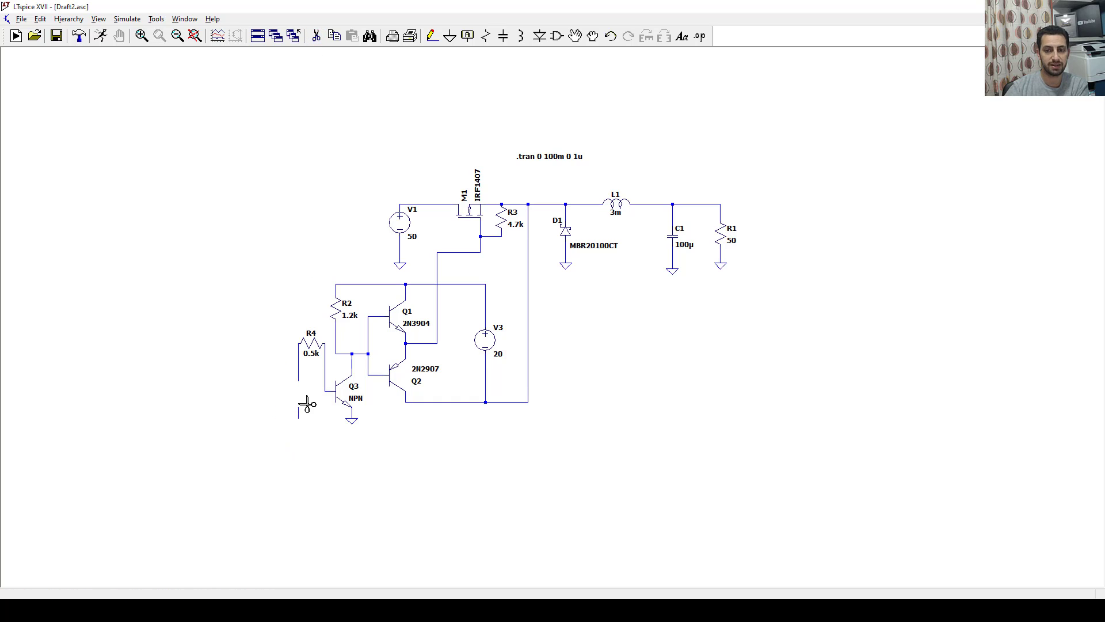
{"action": "left_click", "coordinate": [299, 413]}
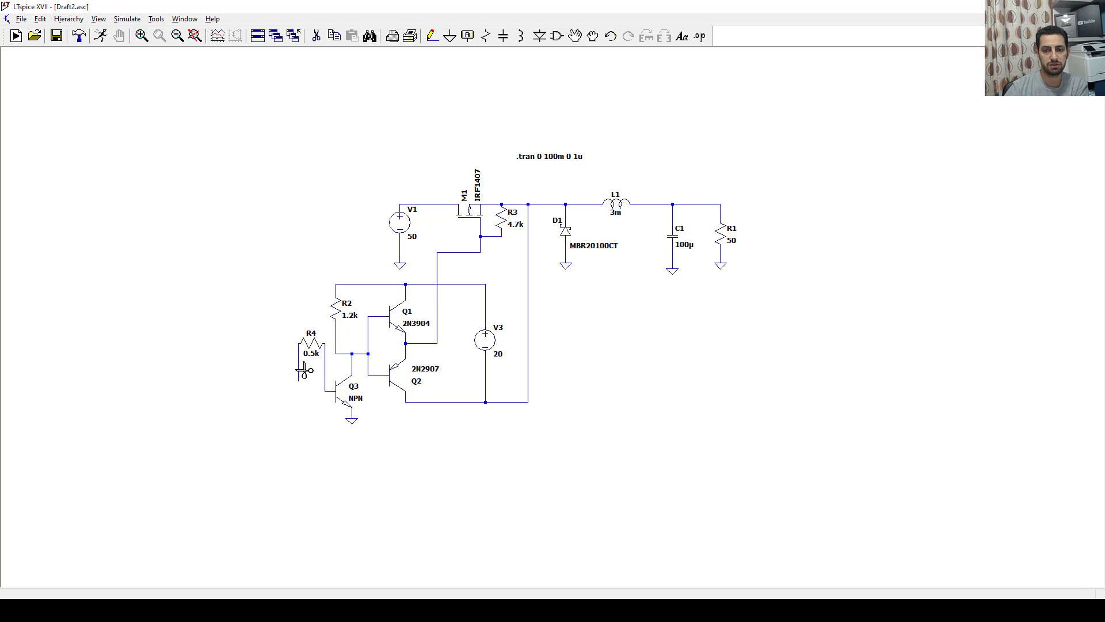
{"action": "left_click", "coordinate": [299, 361]}
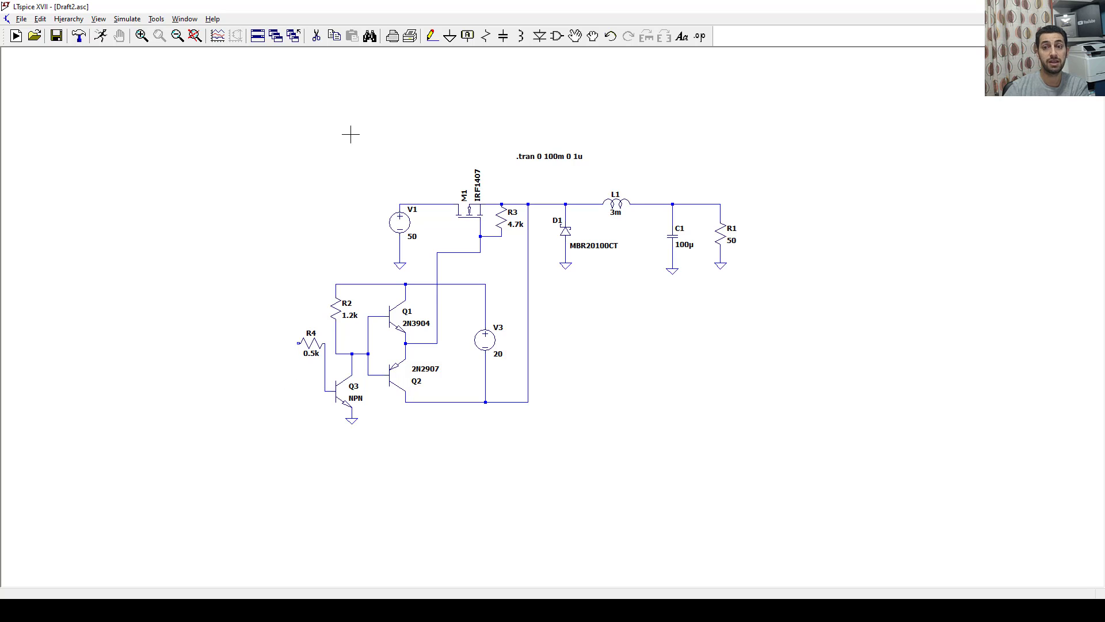
{"action": "left_click", "coordinate": [557, 38]}
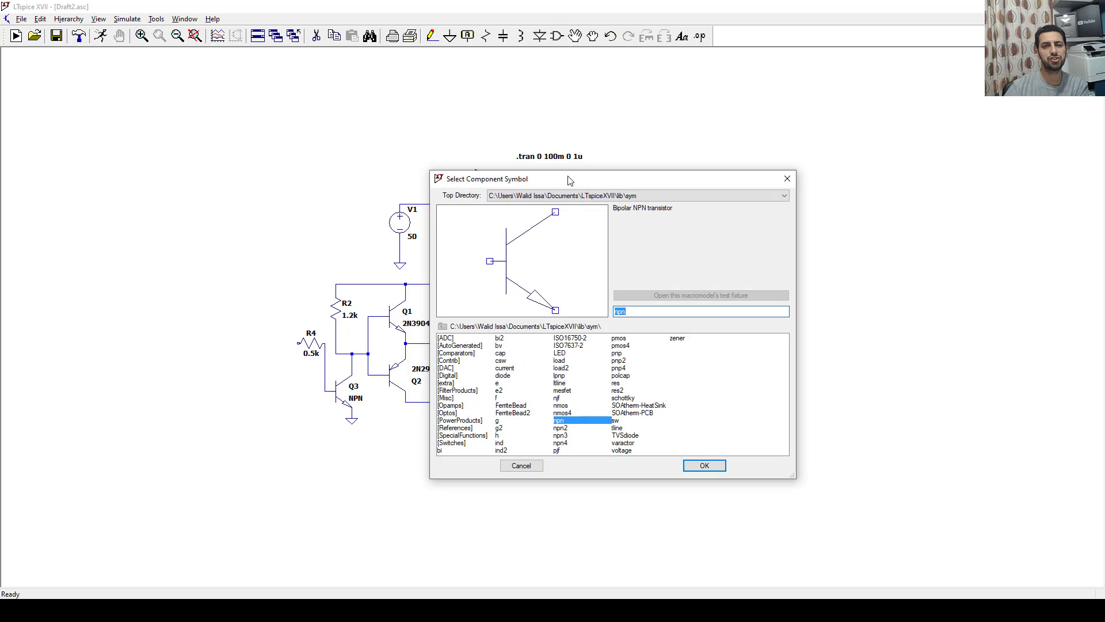
{"action": "left_click_drag", "start_coordinate": [564, 182], "coordinate": [567, 113]}
{"action": "key", "text": "Escape"}
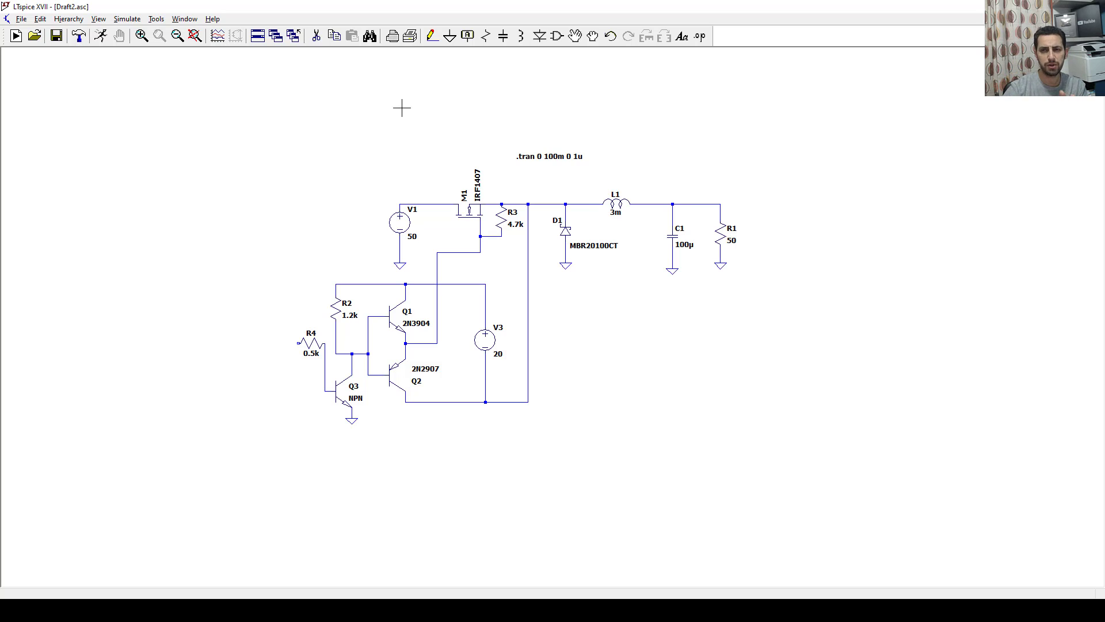
Browse the Opamps component library and choose the LT1213 op-amp for placement.
{"action": "left_click", "coordinate": [557, 36]}
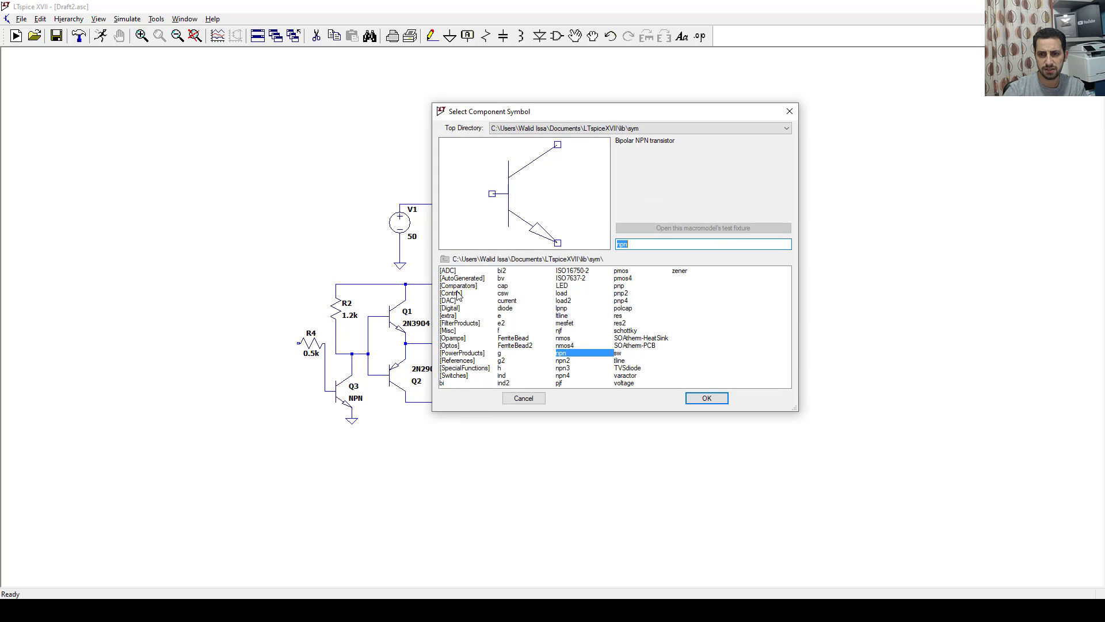
{"action": "left_click", "coordinate": [454, 339]}
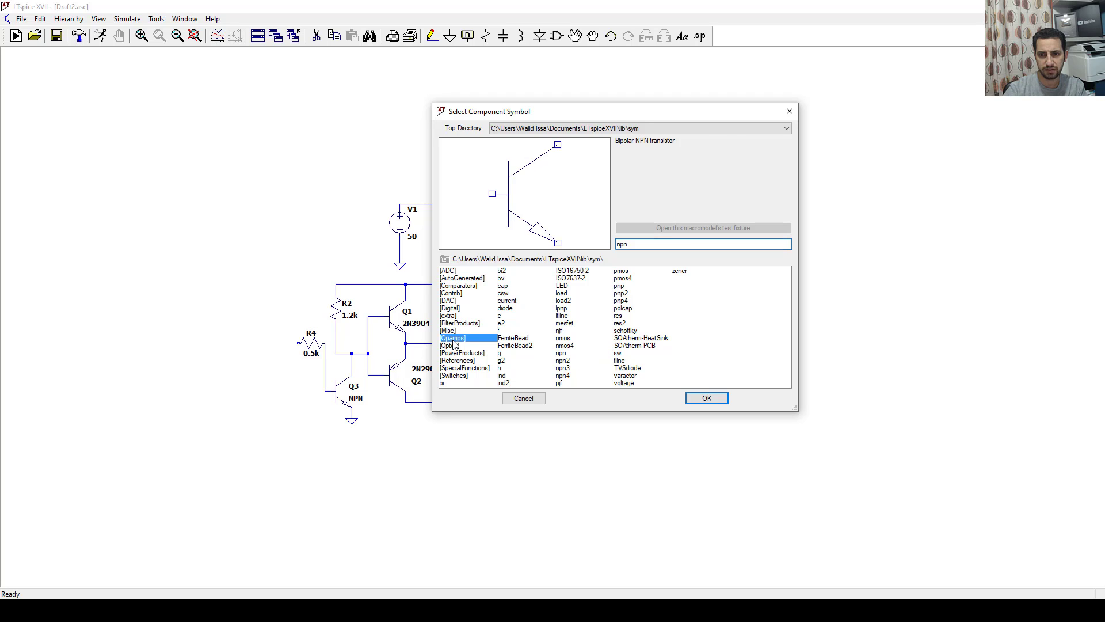
{"action": "double_click", "coordinate": [459, 340]}
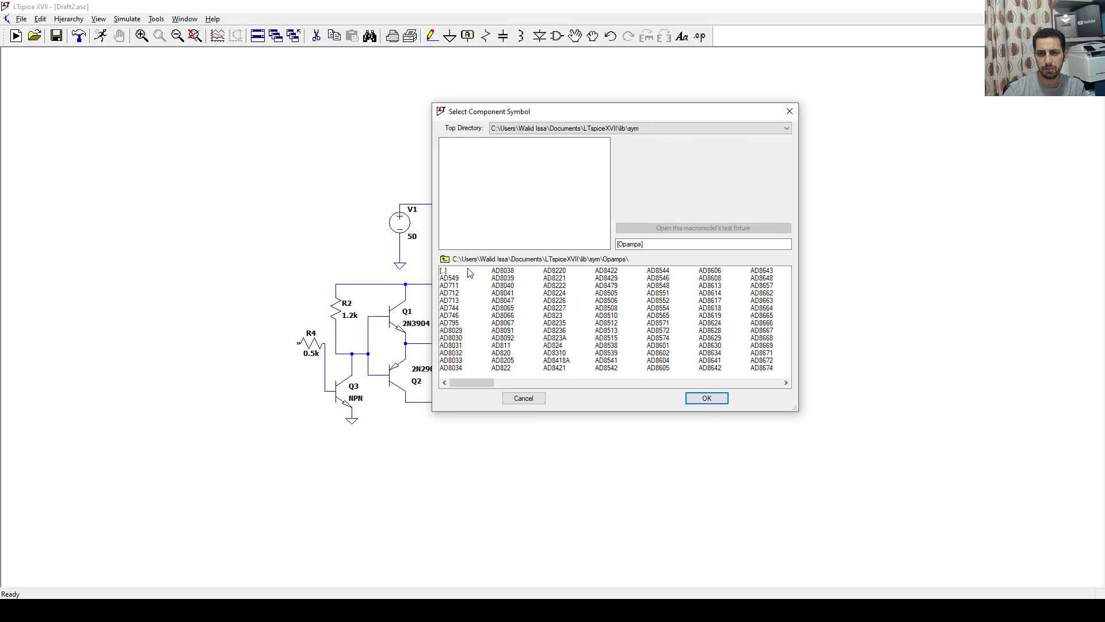
{"action": "left_click", "coordinate": [692, 382]}
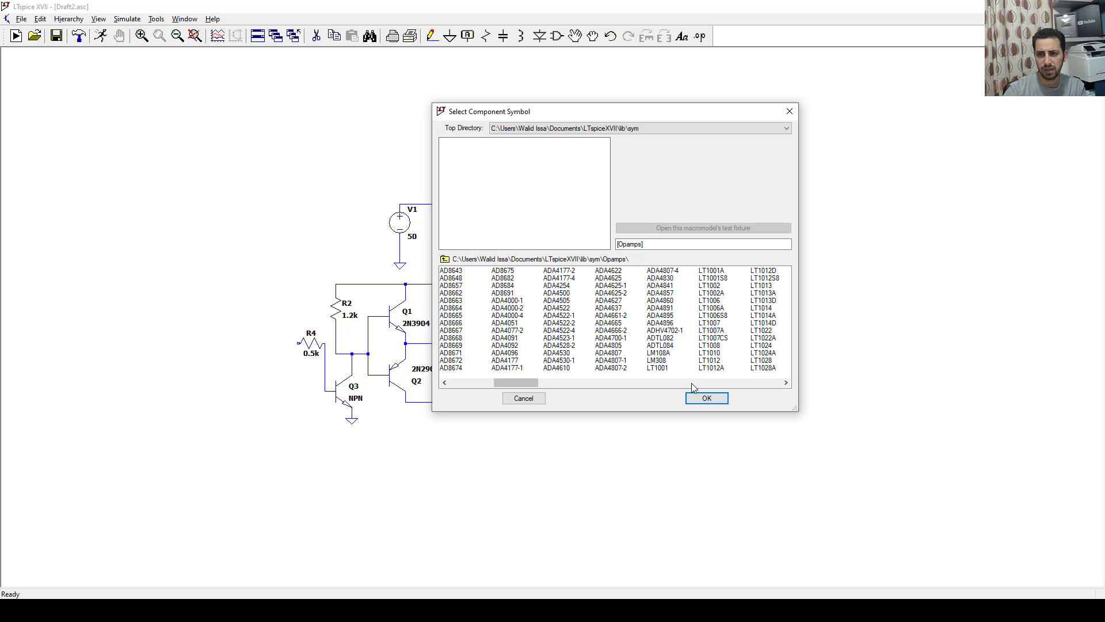
{"action": "left_click", "coordinate": [692, 382]}
{"action": "left_click", "coordinate": [692, 383]}
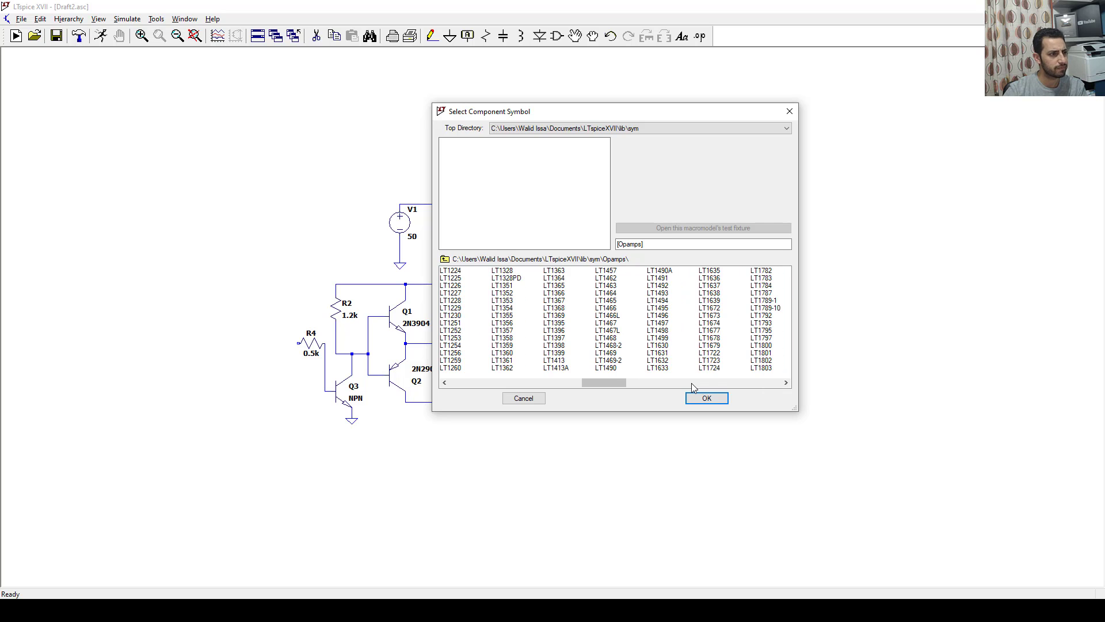
{"action": "left_click", "coordinate": [692, 382]}
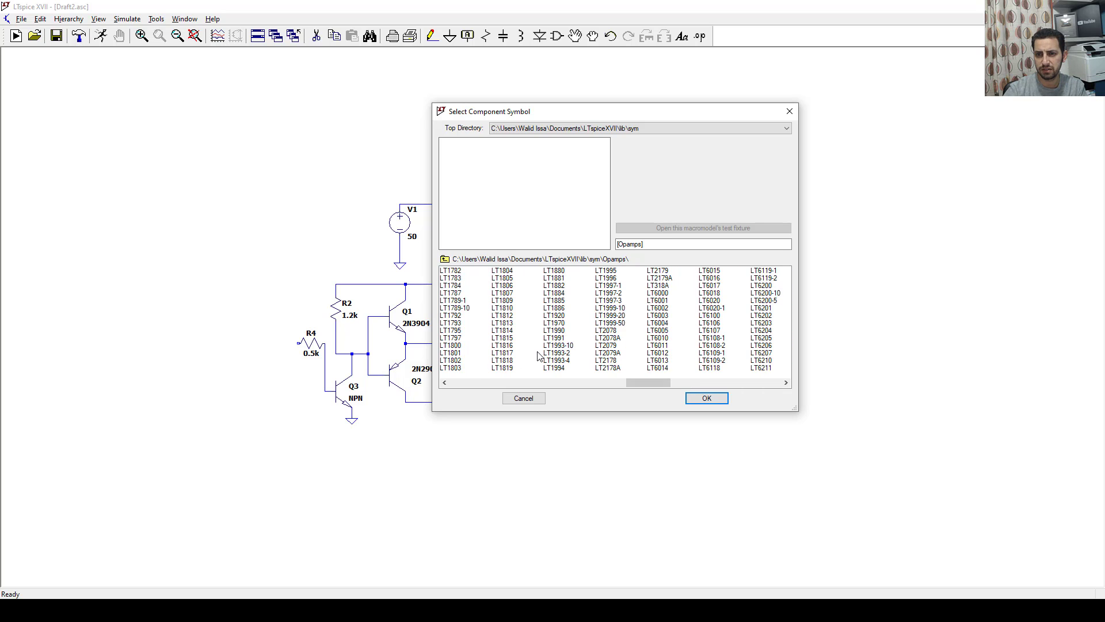
{"action": "left_click", "coordinate": [471, 383]}
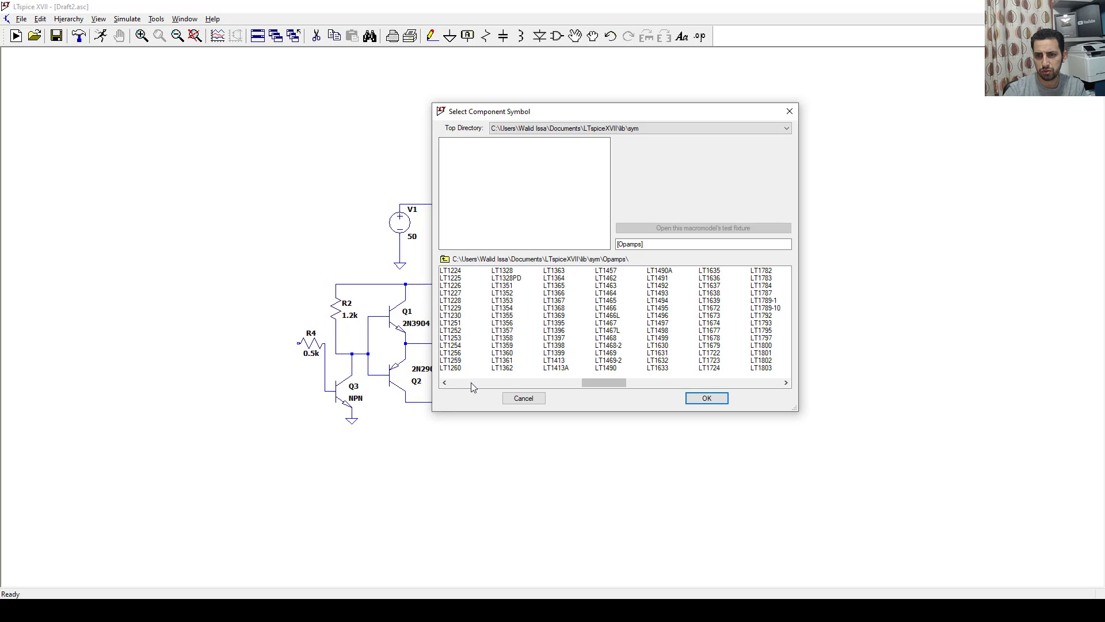
{"action": "left_click", "coordinate": [445, 383]}
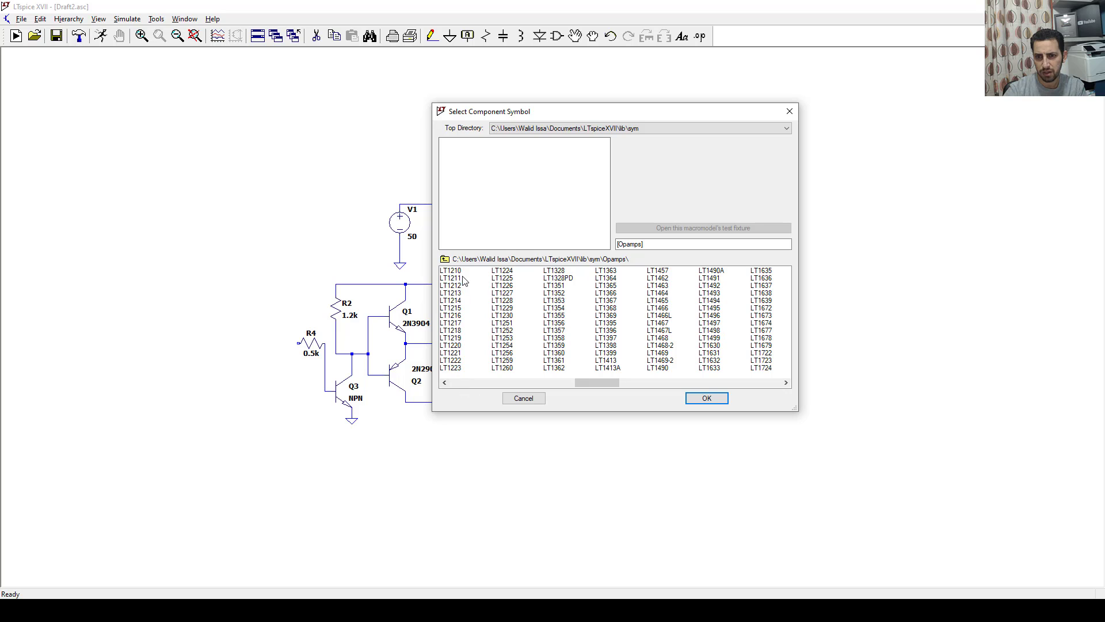
{"action": "left_click", "coordinate": [457, 294]}
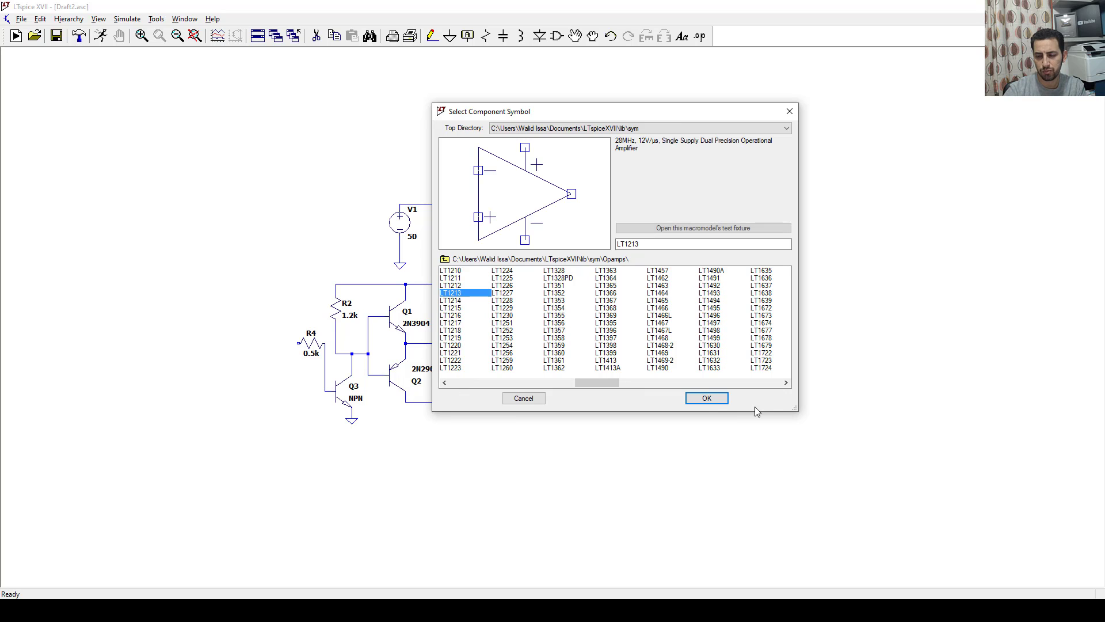
{"action": "left_click", "coordinate": [707, 398]}
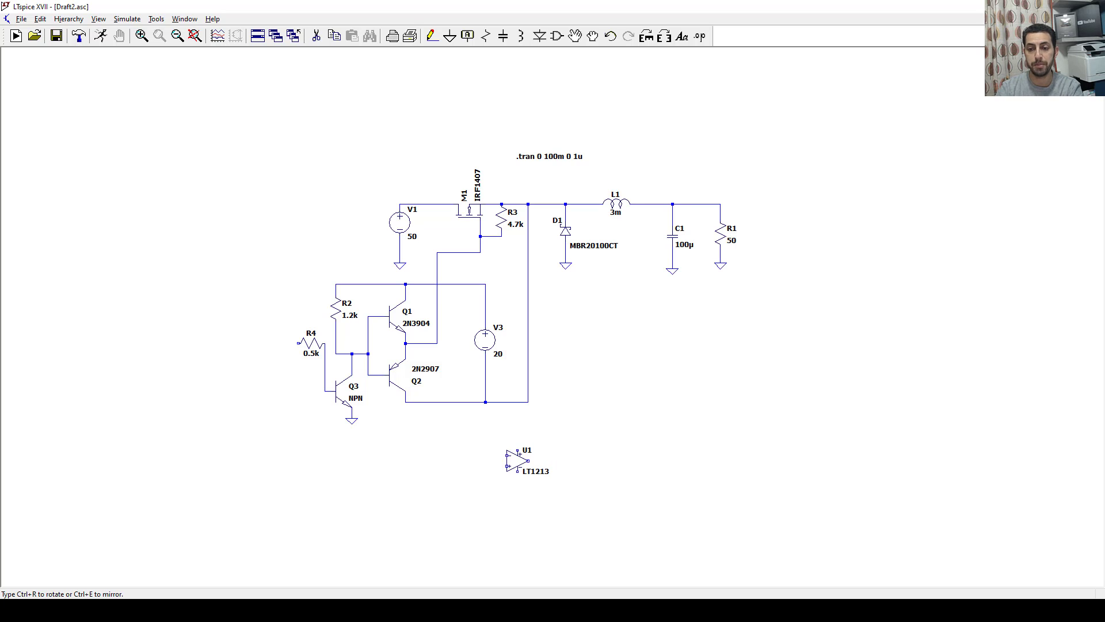
Place one mirrored LT1213 op-amp in the empty area below V3 and end placement.
{"action": "scroll", "coordinate": [495, 455], "scroll_direction": "up", "scroll_amount": 2}
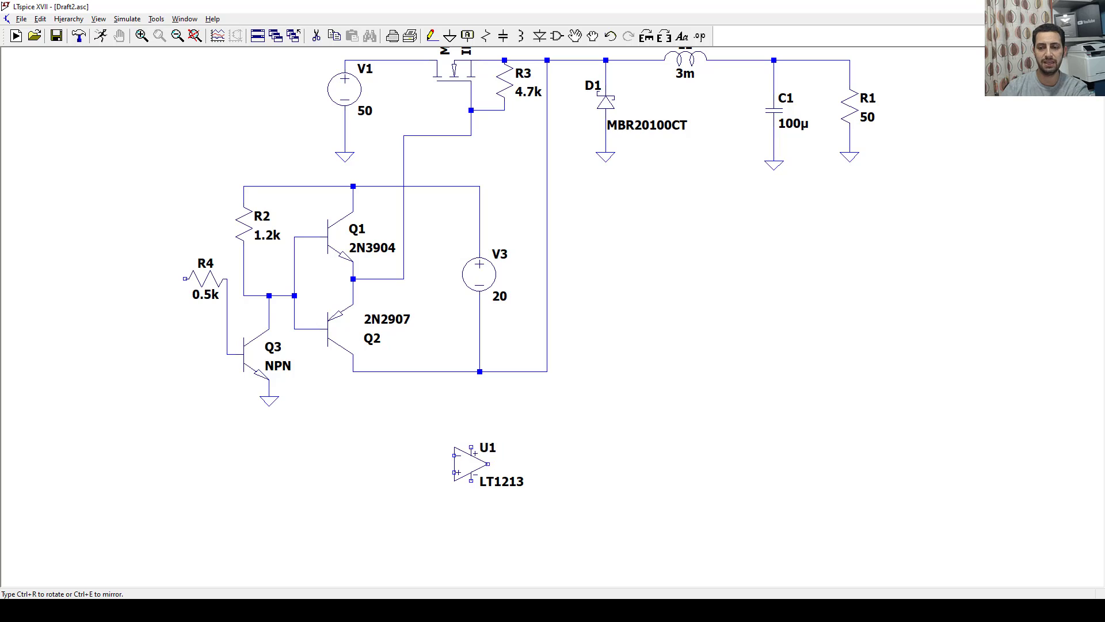
{"action": "key", "text": "ctrl+e"}
{"action": "left_click", "coordinate": [470, 463]}
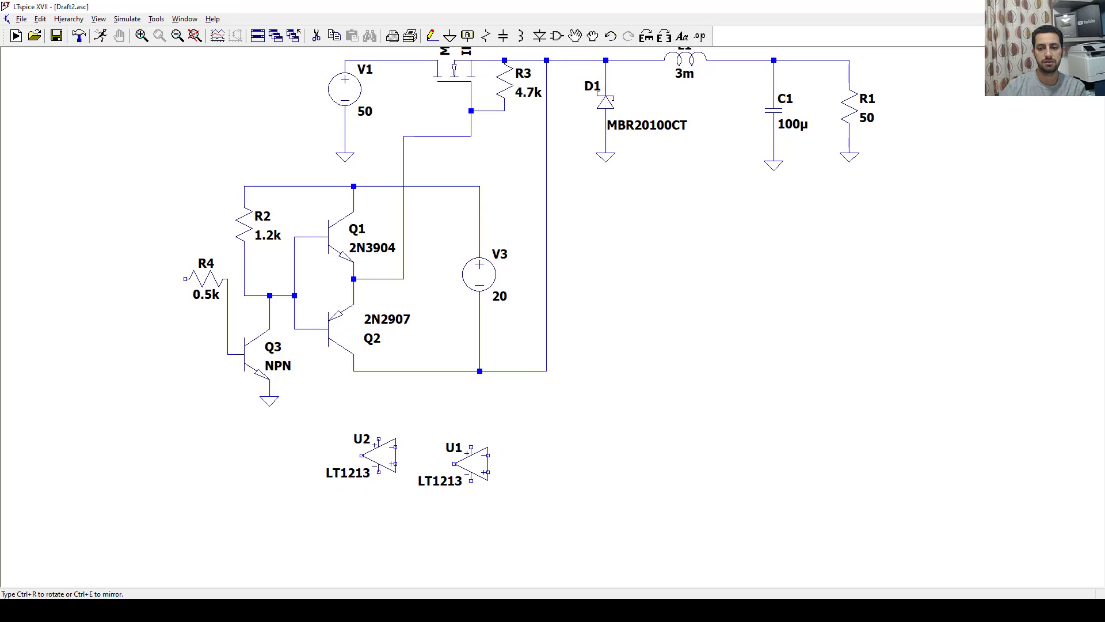
{"action": "key", "text": "Escape"}
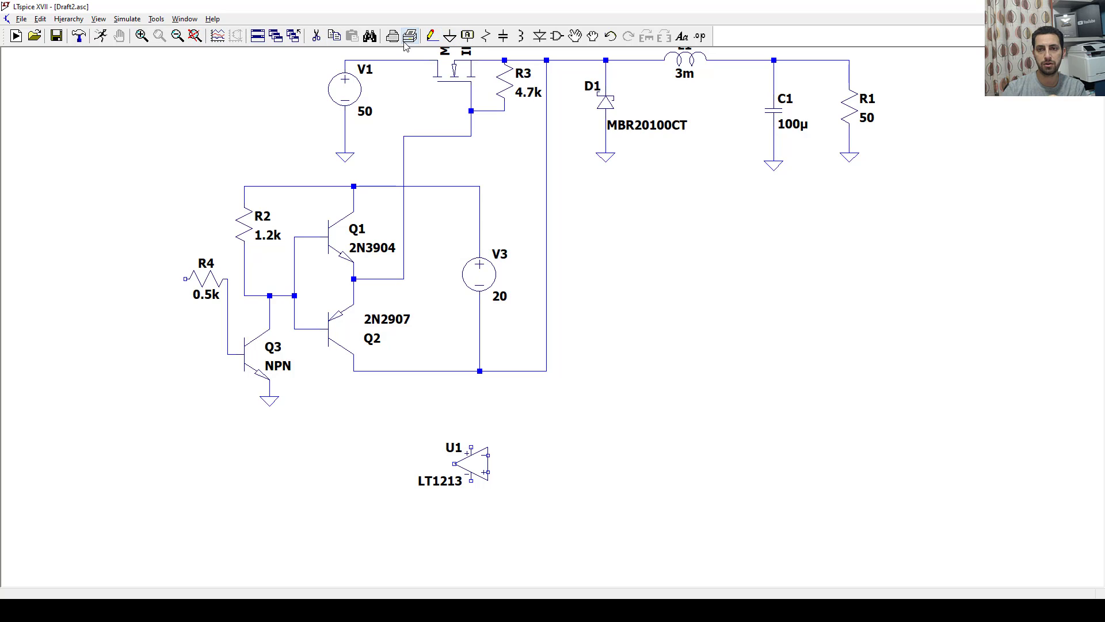
Copy the 20 V source V3 into the empty area beside the op-amp's output side and wire the copy to a new ground.
{"action": "left_click", "coordinate": [334, 36]}
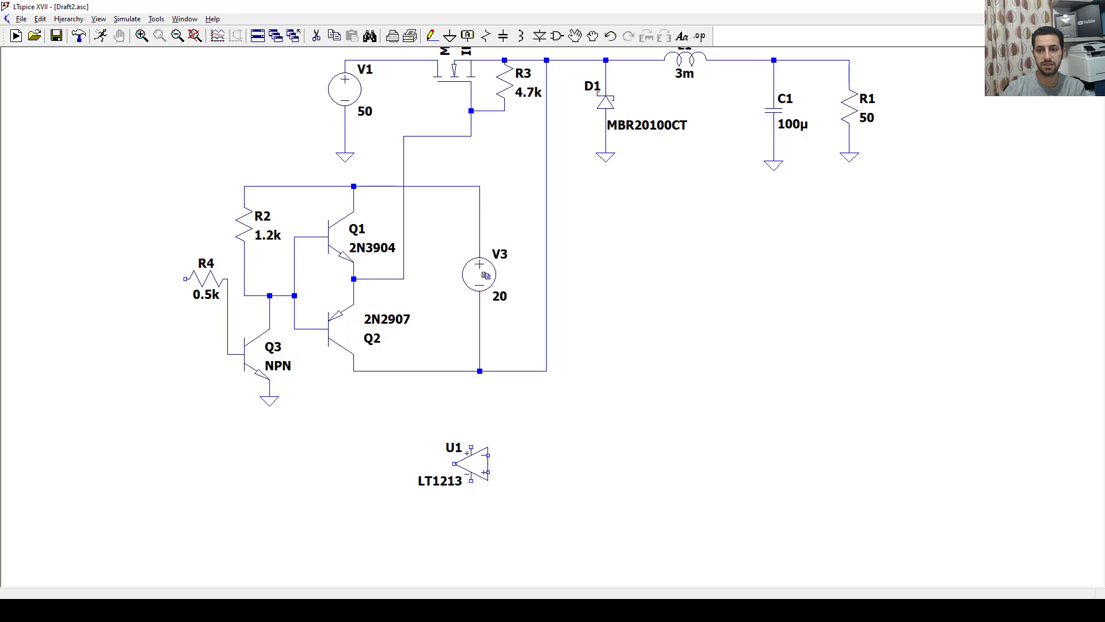
{"action": "left_click", "coordinate": [479, 275]}
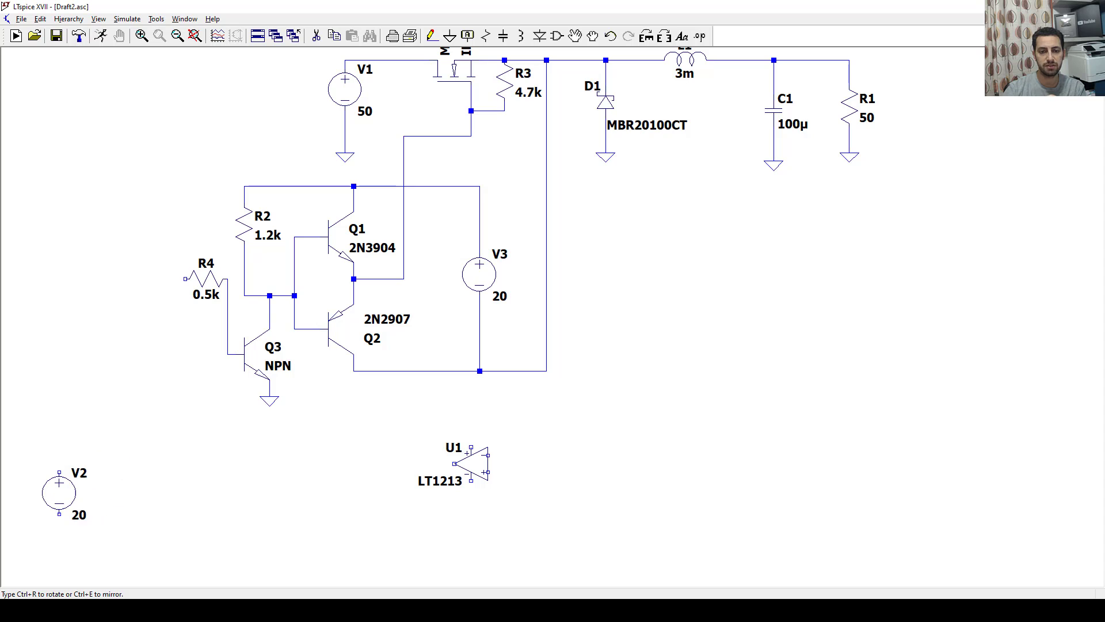
{"action": "left_click", "coordinate": [42, 501]}
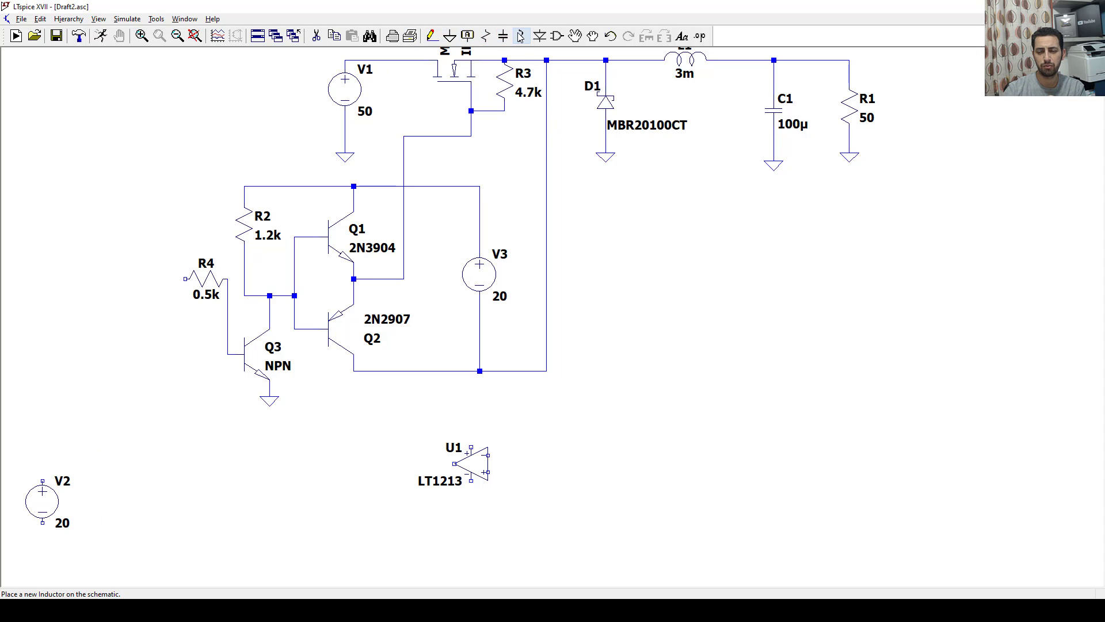
{"action": "left_click", "coordinate": [432, 38]}
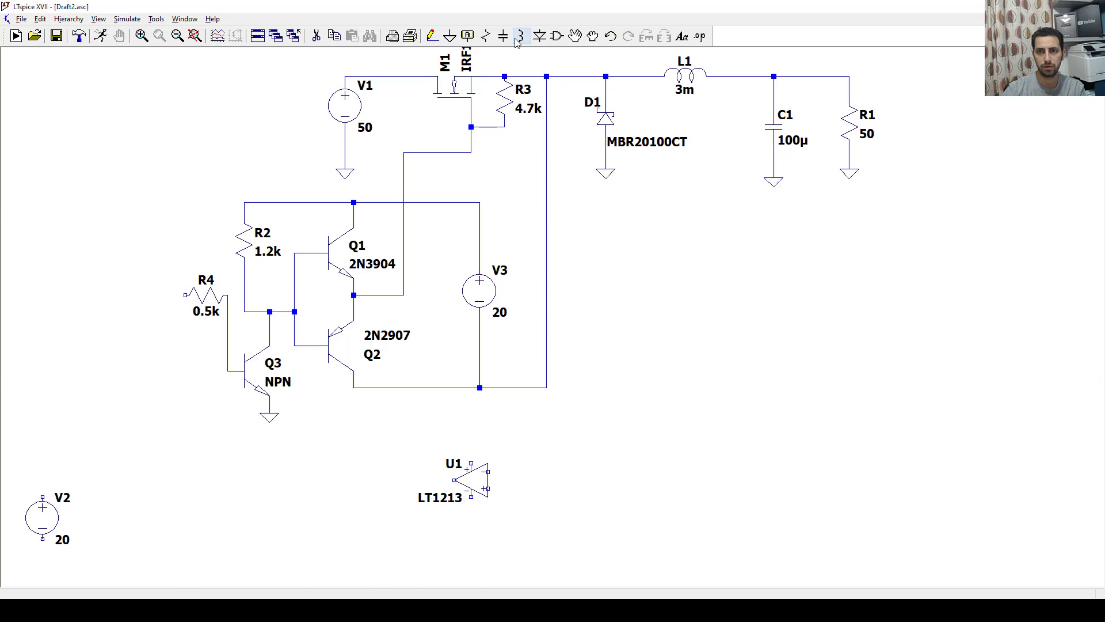
{"action": "left_click", "coordinate": [451, 37]}
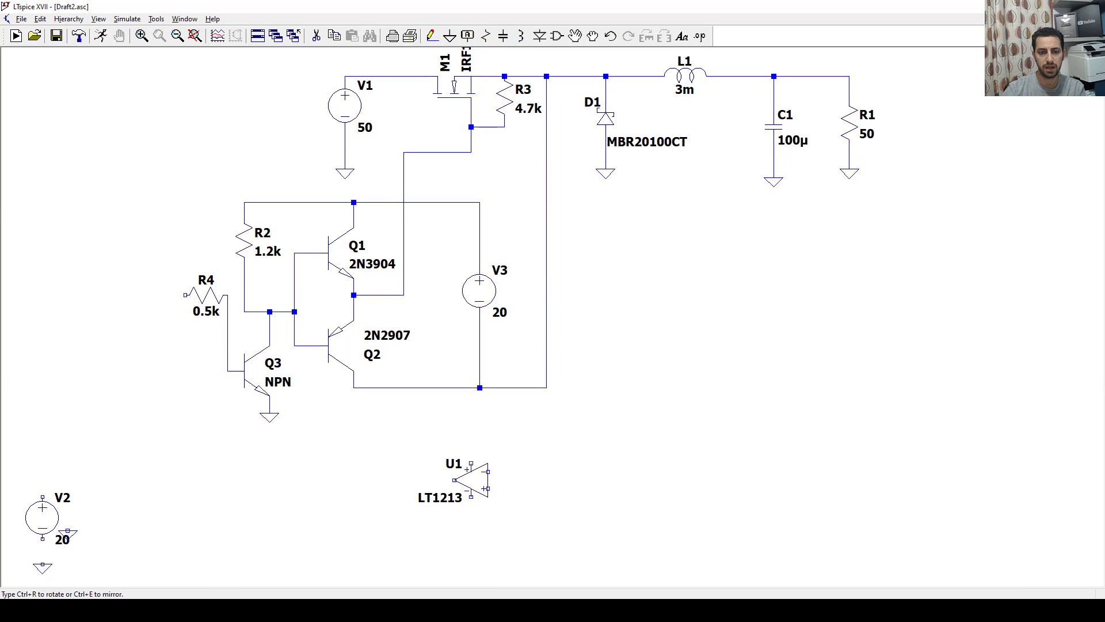
{"action": "left_click", "coordinate": [432, 36]}
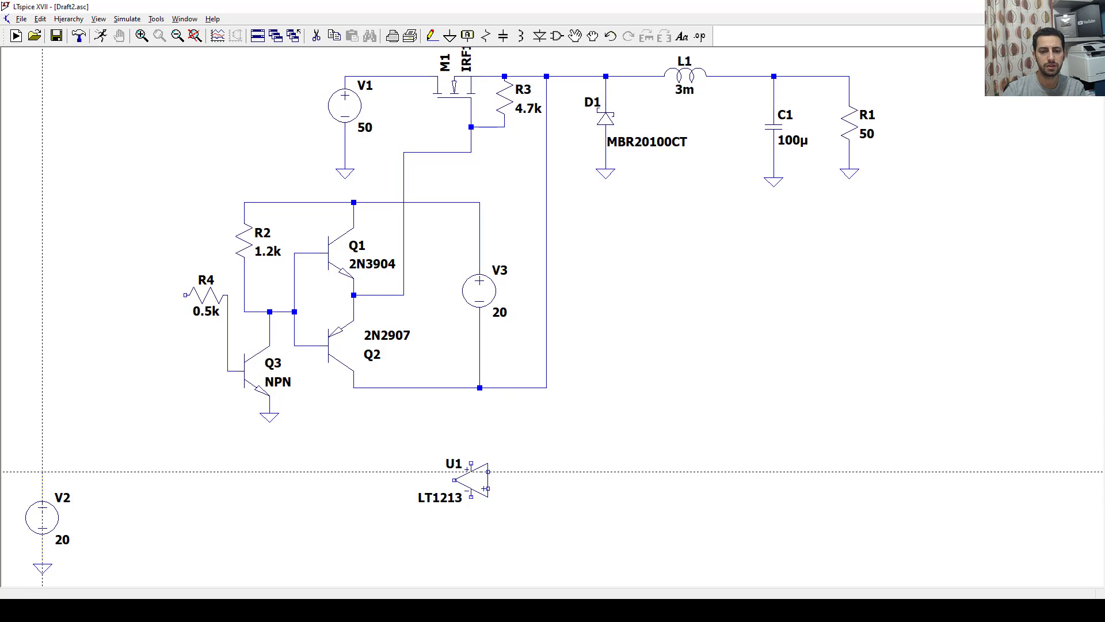
Attach Vcc net labels to V2's positive terminal and, through a short wire, to the op-amp's positive supply pin.
{"action": "left_click", "coordinate": [468, 36]}
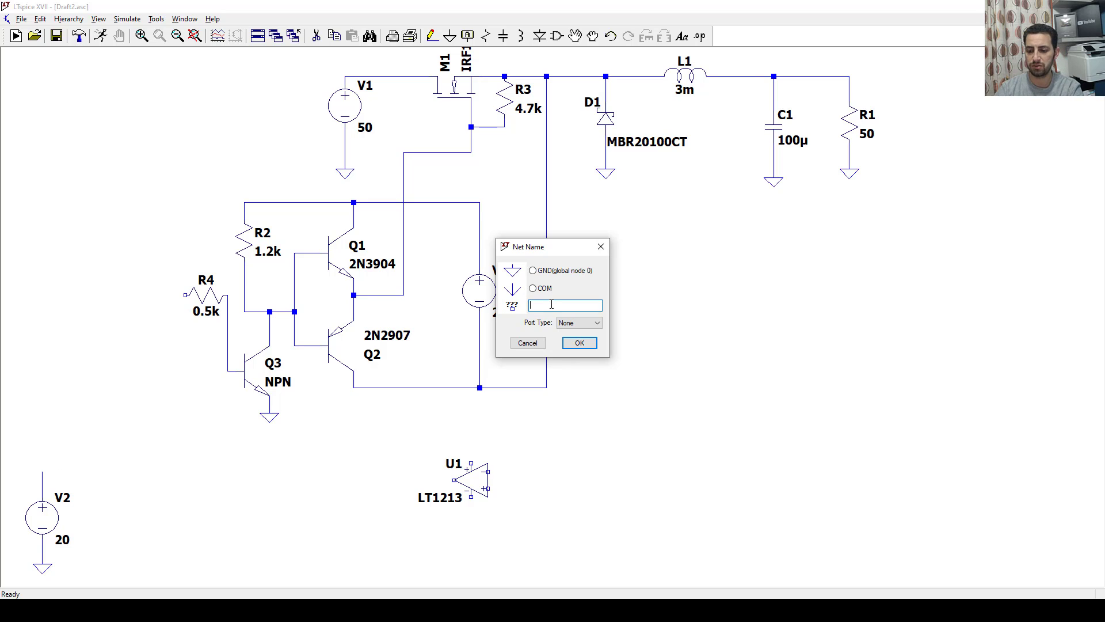
{"action": "type", "text": "Vcc"}
{"action": "key", "text": "Return"}
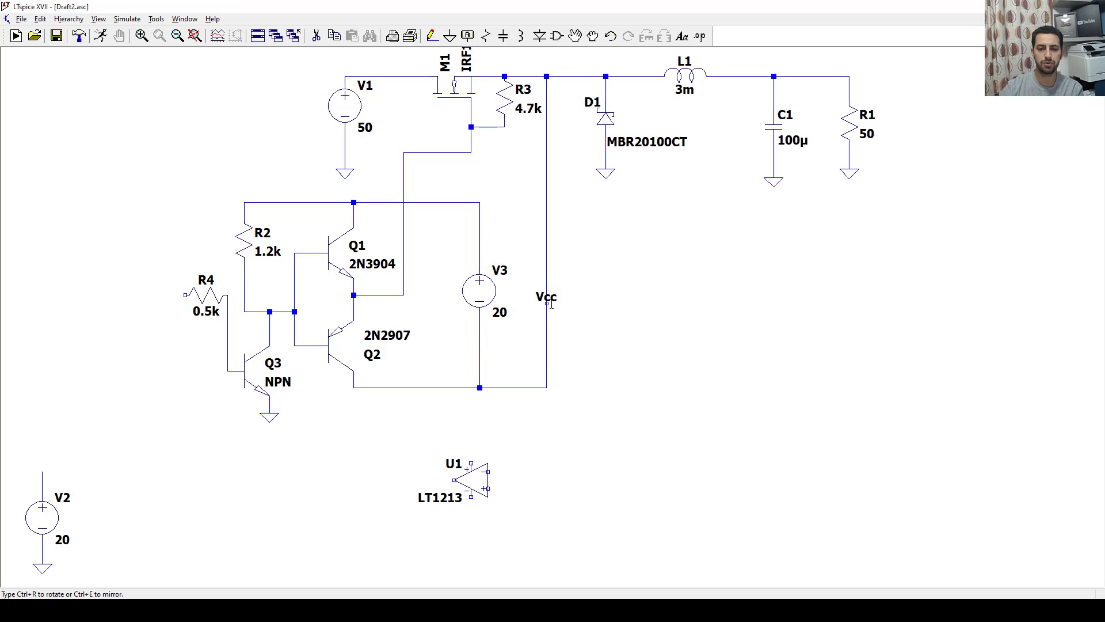
{"action": "left_click", "coordinate": [43, 471]}
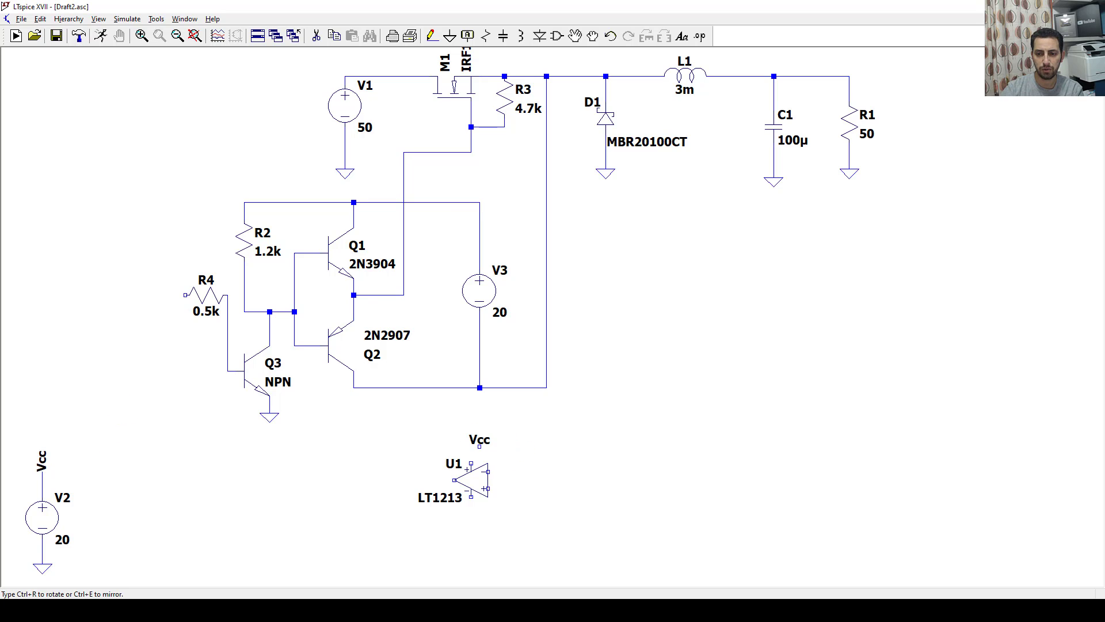
{"action": "left_click", "coordinate": [471, 446]}
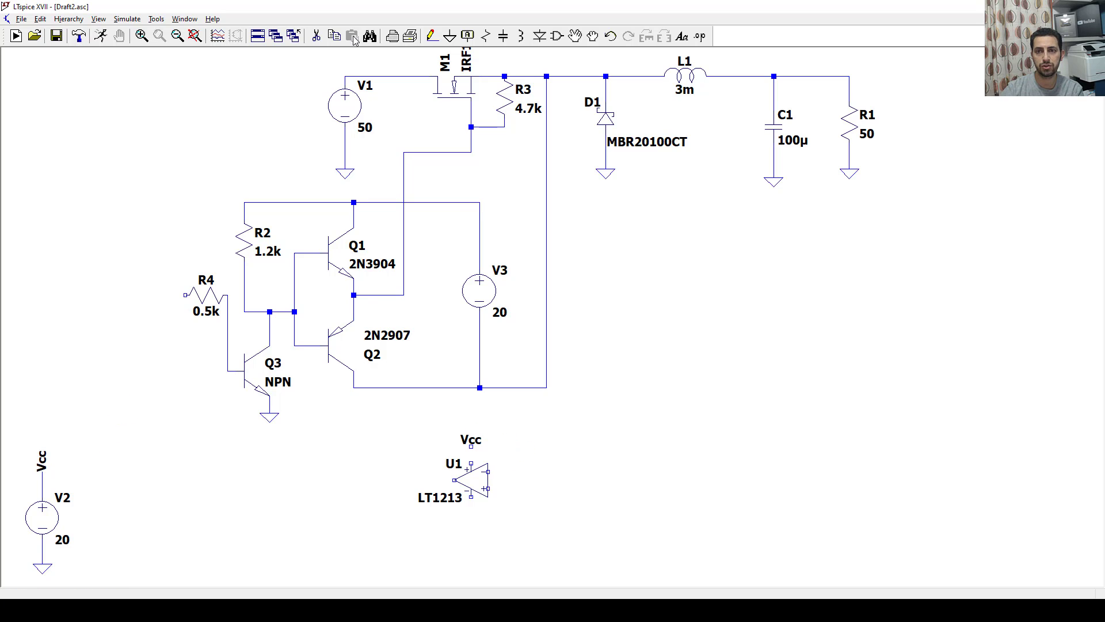
{"action": "left_click", "coordinate": [430, 39]}
{"action": "left_click", "coordinate": [471, 446]}
{"action": "left_click", "coordinate": [472, 464]}
{"action": "key", "text": "Escape"}
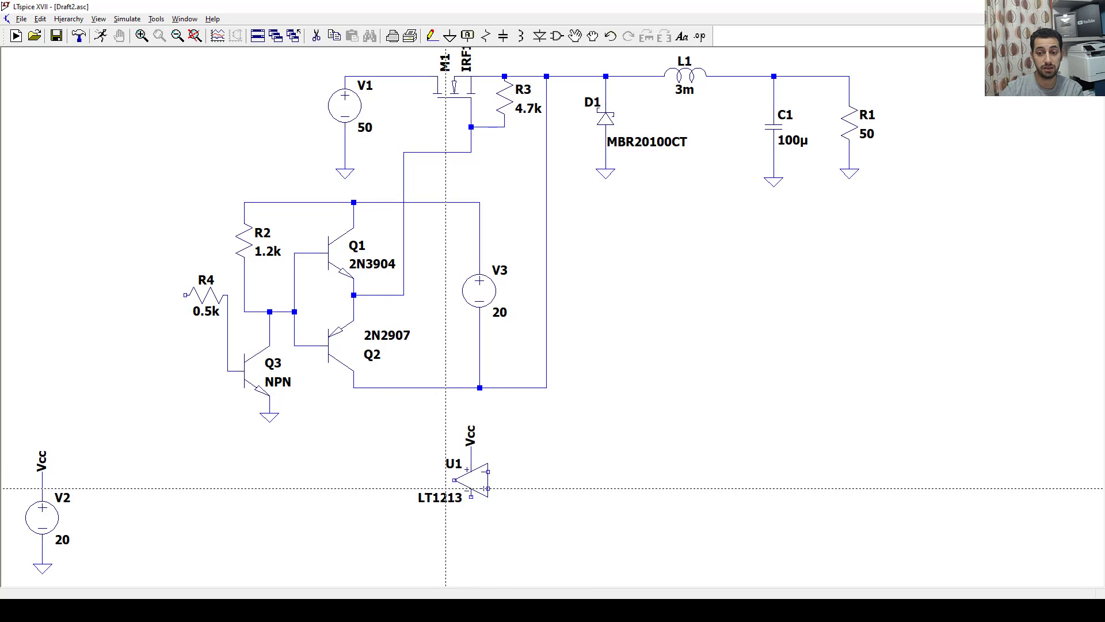
{"action": "key", "text": "Escape"}
Set the DC value of source V2 to 5 V.
{"action": "right_click", "coordinate": [49, 528]}
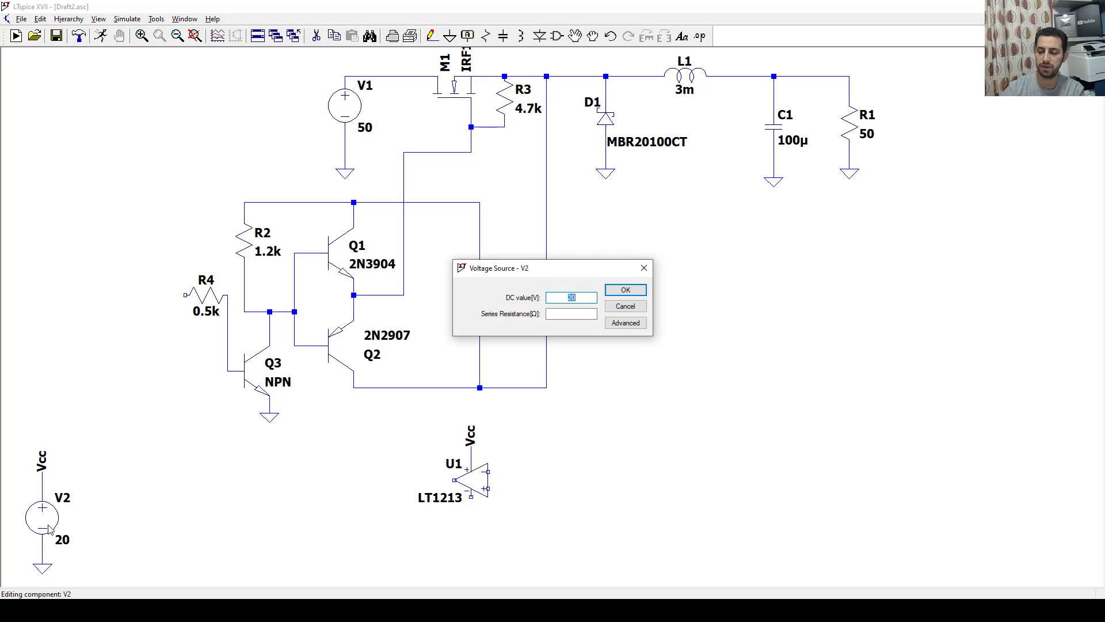
{"action": "type", "text": "5"}
{"action": "key", "text": "Return"}
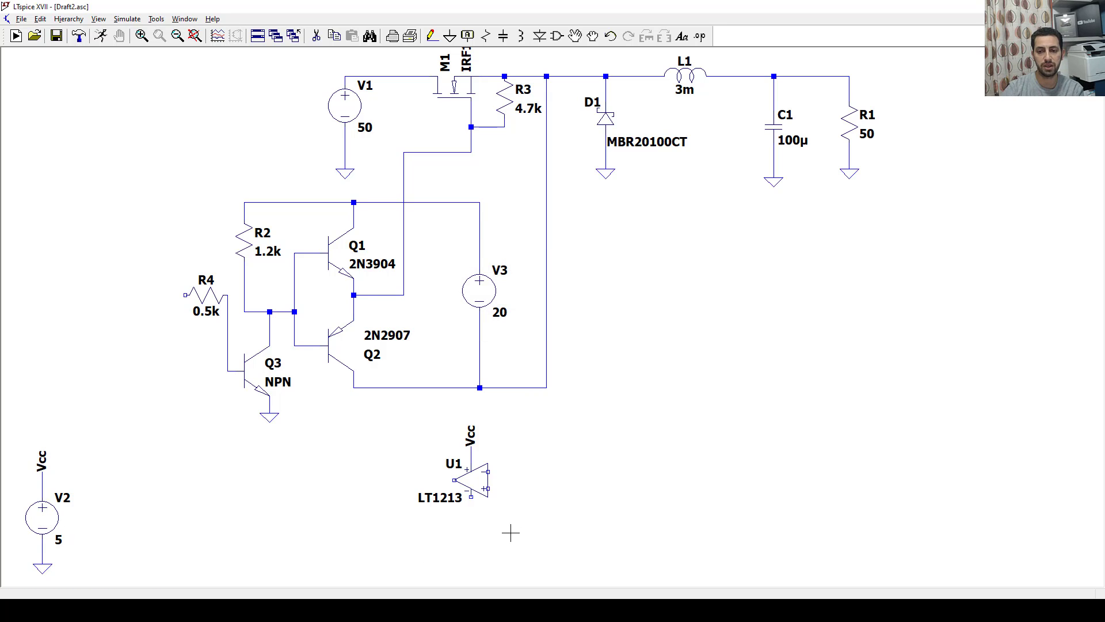
Place a ground below the LT1213 op-amp and wire it to the negative supply pin.
{"action": "key", "text": "g"}
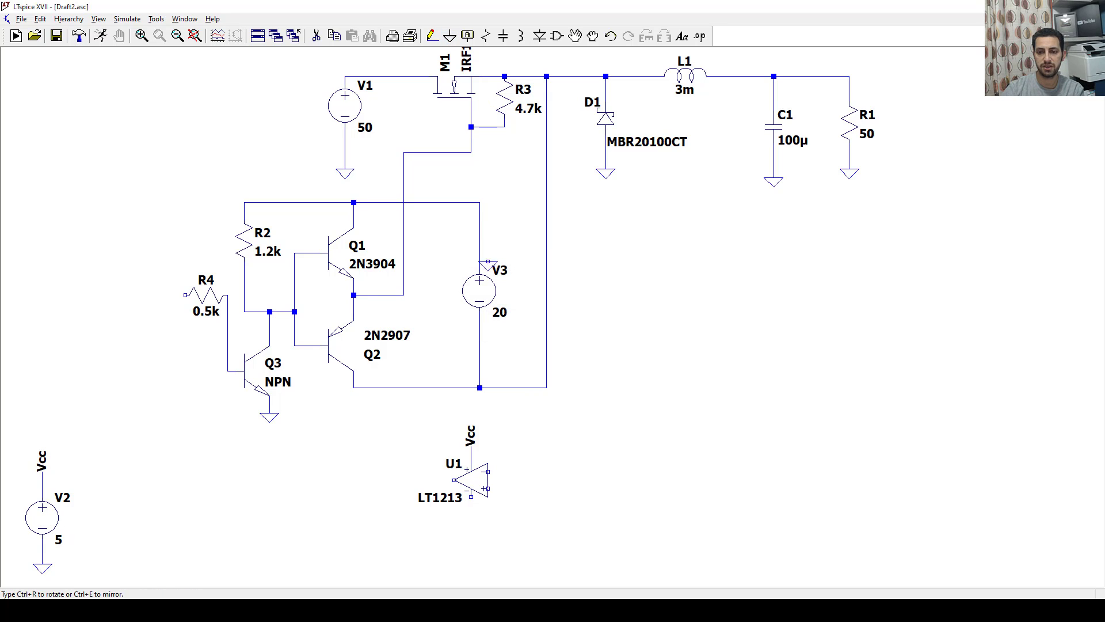
{"action": "left_click", "coordinate": [471, 521]}
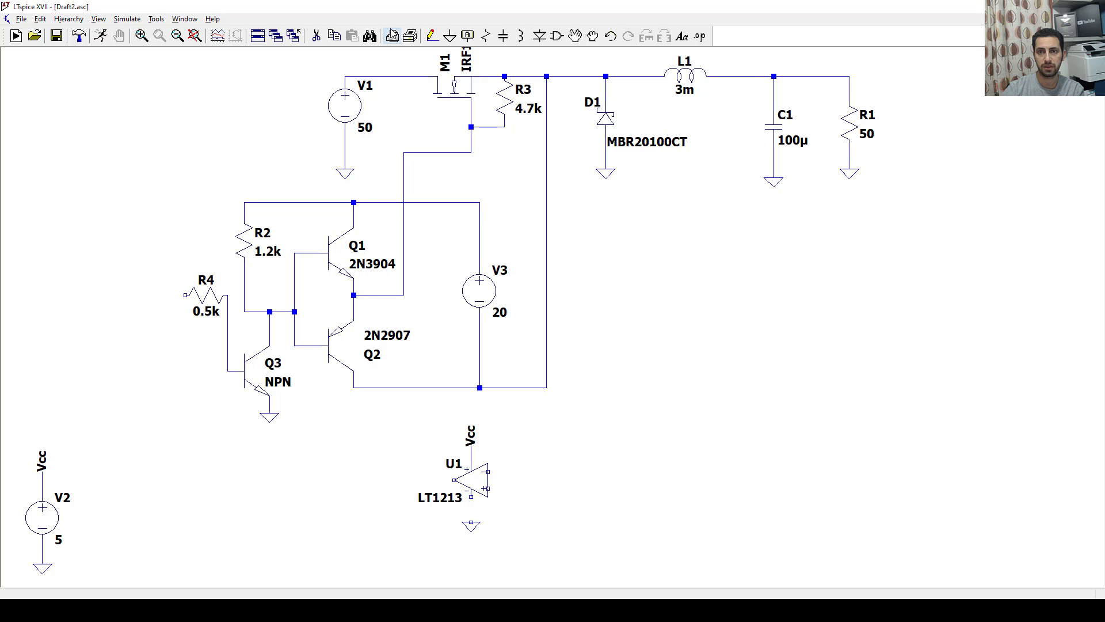
{"action": "left_click", "coordinate": [432, 36]}
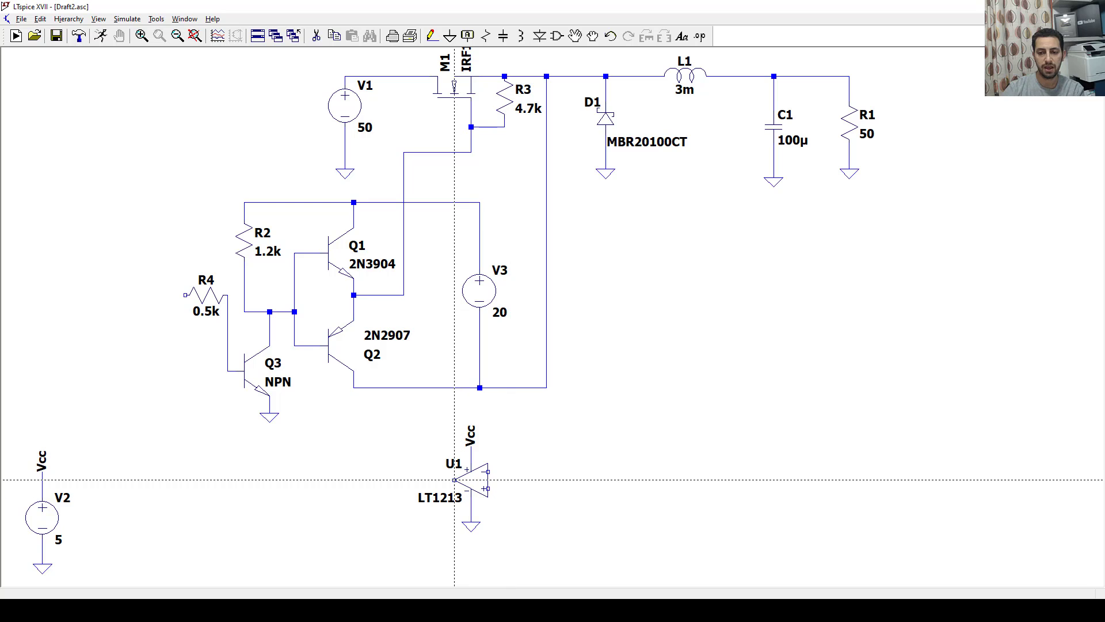
Wire the output of op-amp U1 to the free end of resistor R4.
{"action": "left_click", "coordinate": [455, 478]}
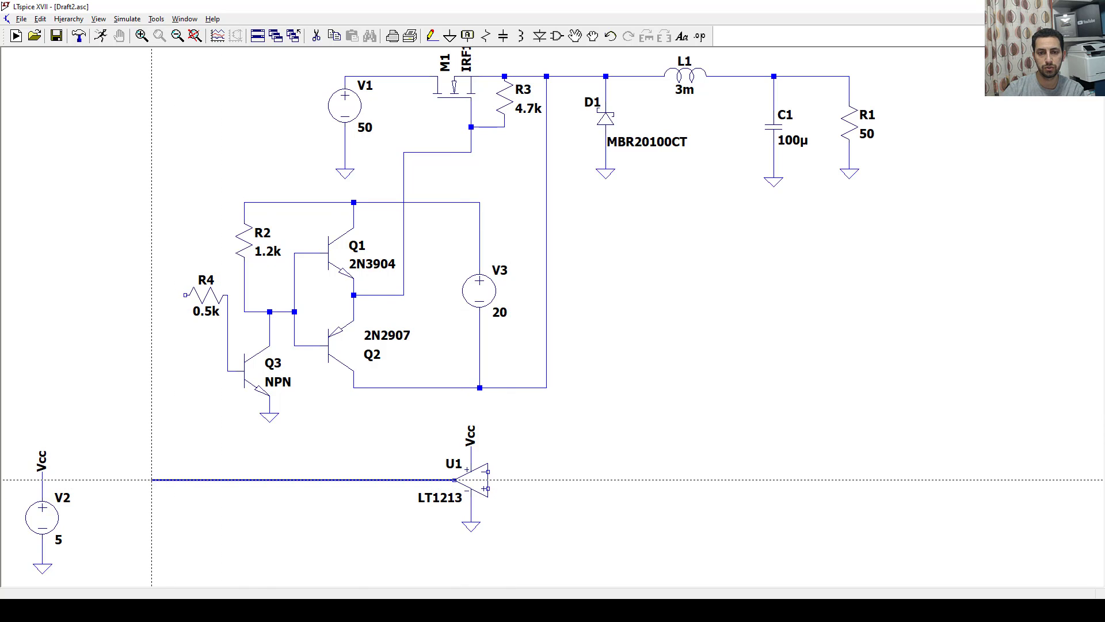
{"action": "left_click", "coordinate": [152, 479]}
{"action": "left_click", "coordinate": [185, 295]}
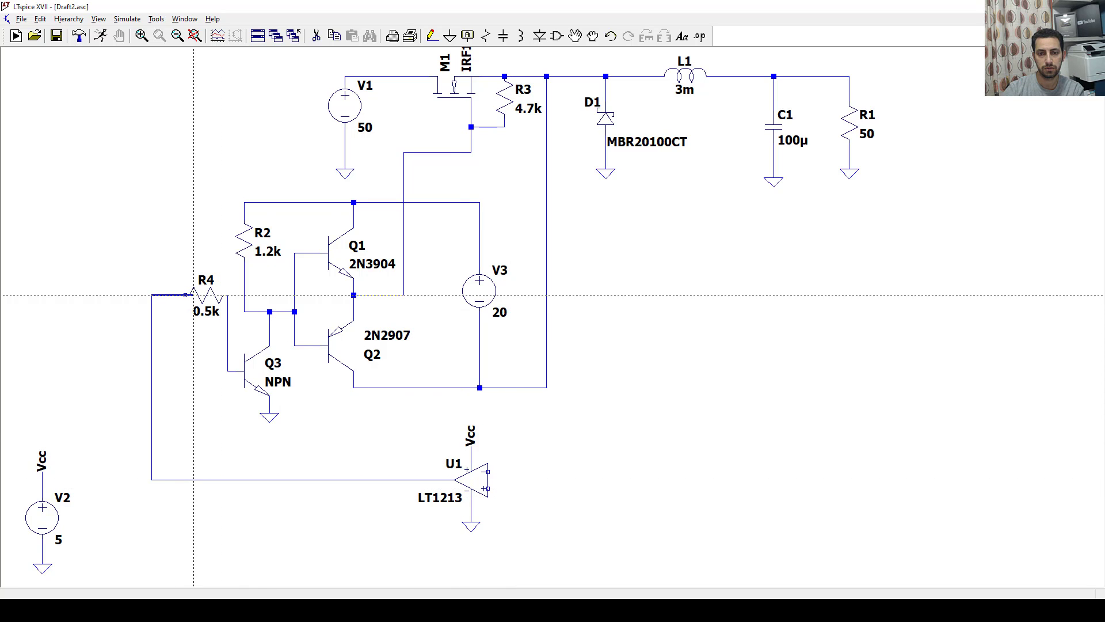
{"action": "key", "text": "Escape"}
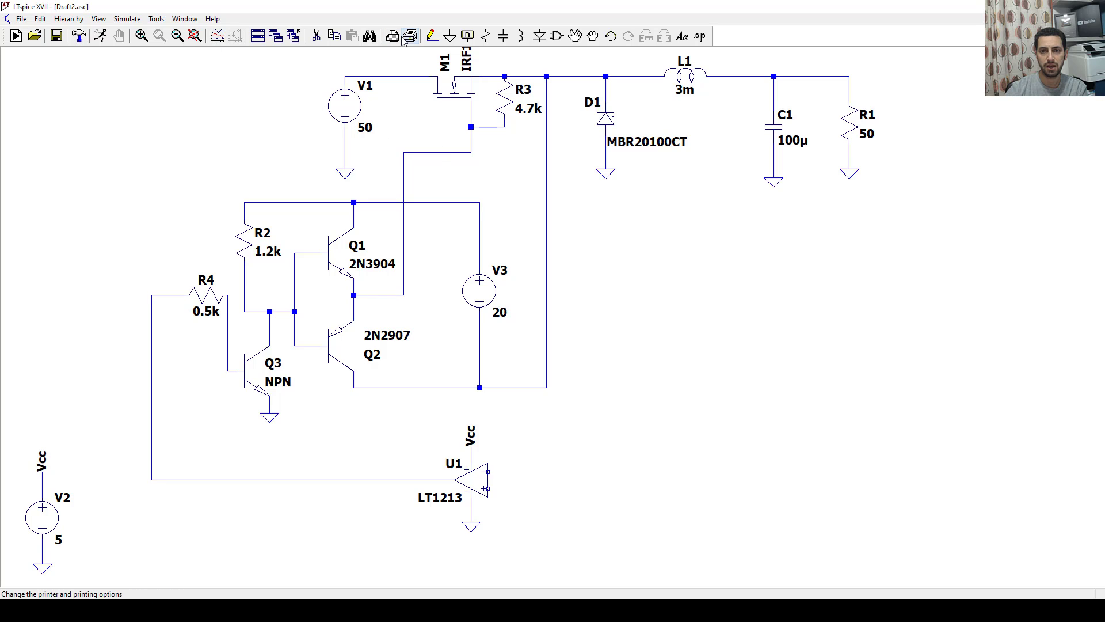
Copy voltage source V1 to a spot below the op-amp's inputs and place a ground symbol beneath the copy.
{"action": "left_click", "coordinate": [334, 36]}
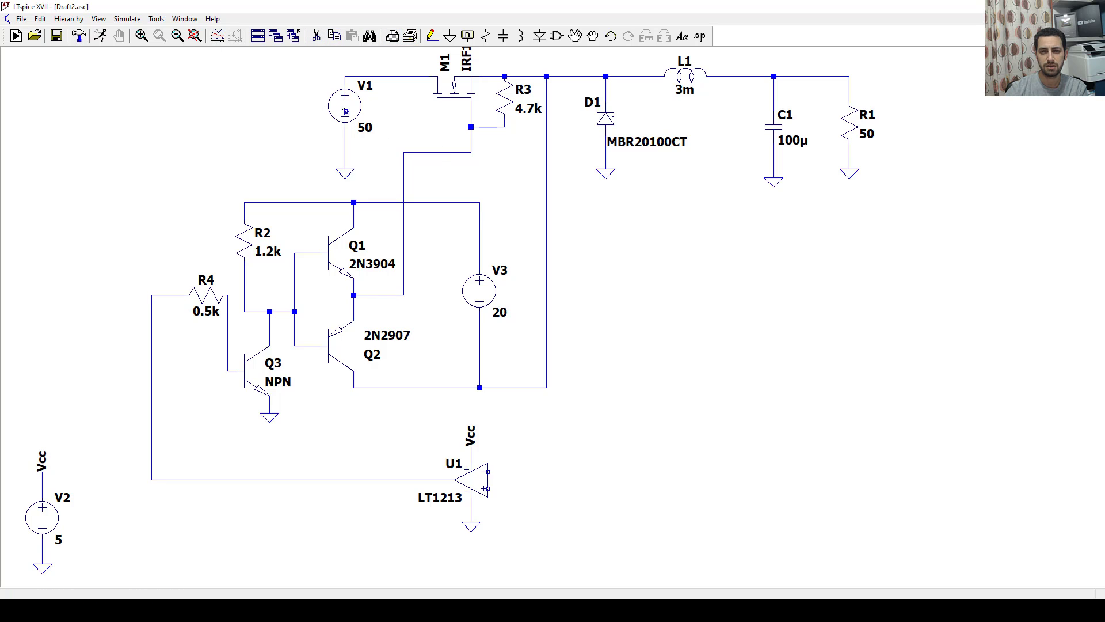
{"action": "left_click", "coordinate": [345, 105]}
{"action": "left_click", "coordinate": [513, 535]}
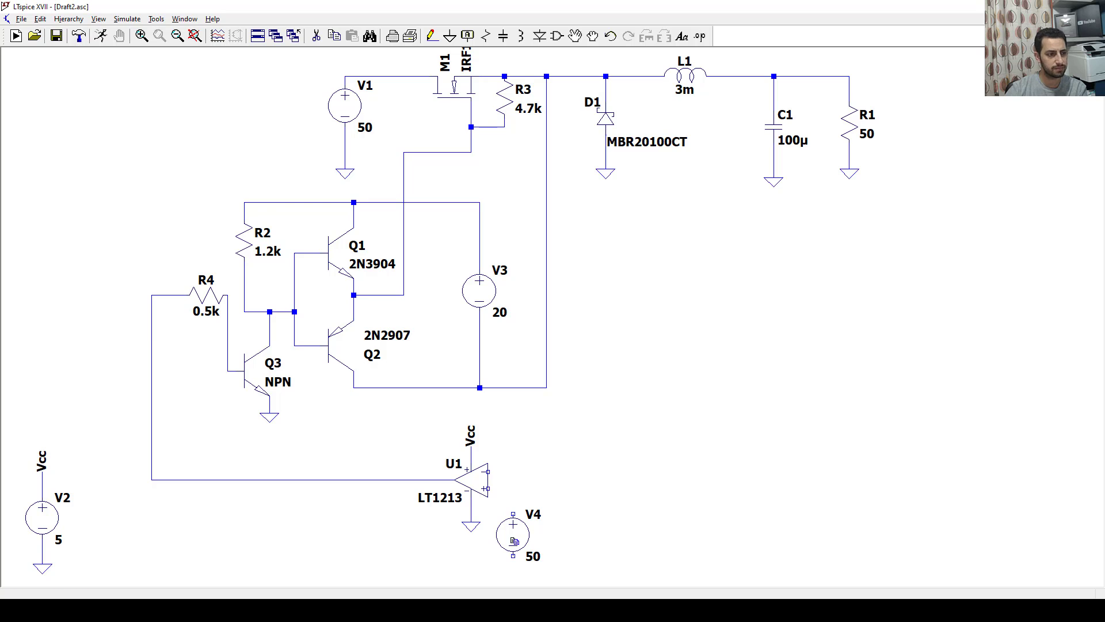
{"action": "left_click", "coordinate": [449, 36]}
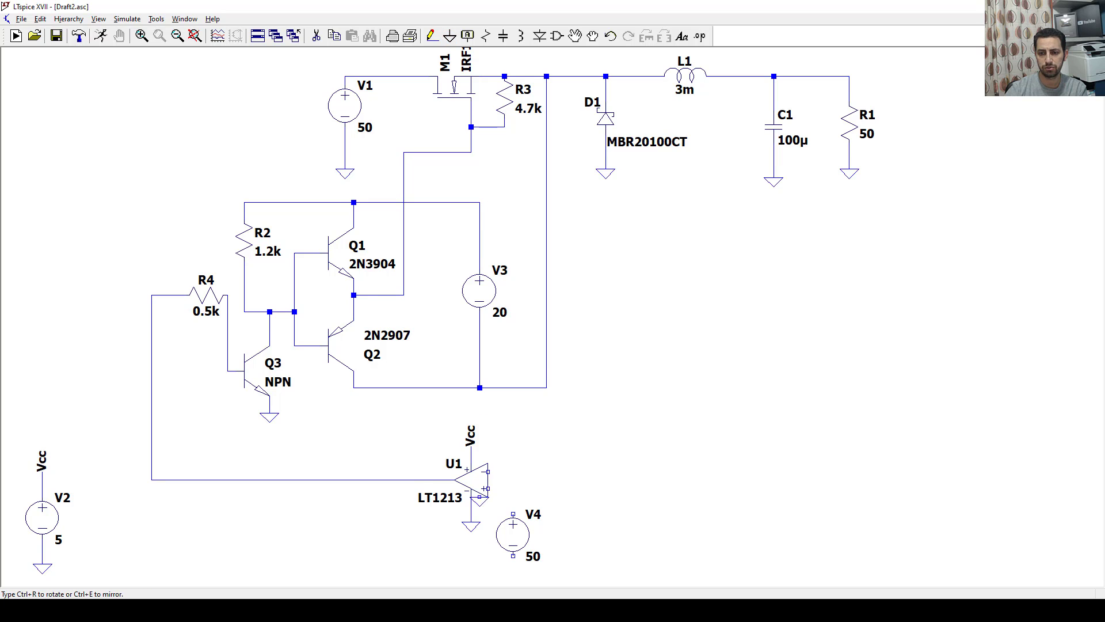
{"action": "scroll", "coordinate": [520, 565], "scroll_direction": "down", "scroll_amount": 1}
{"action": "left_click", "coordinate": [513, 525]}
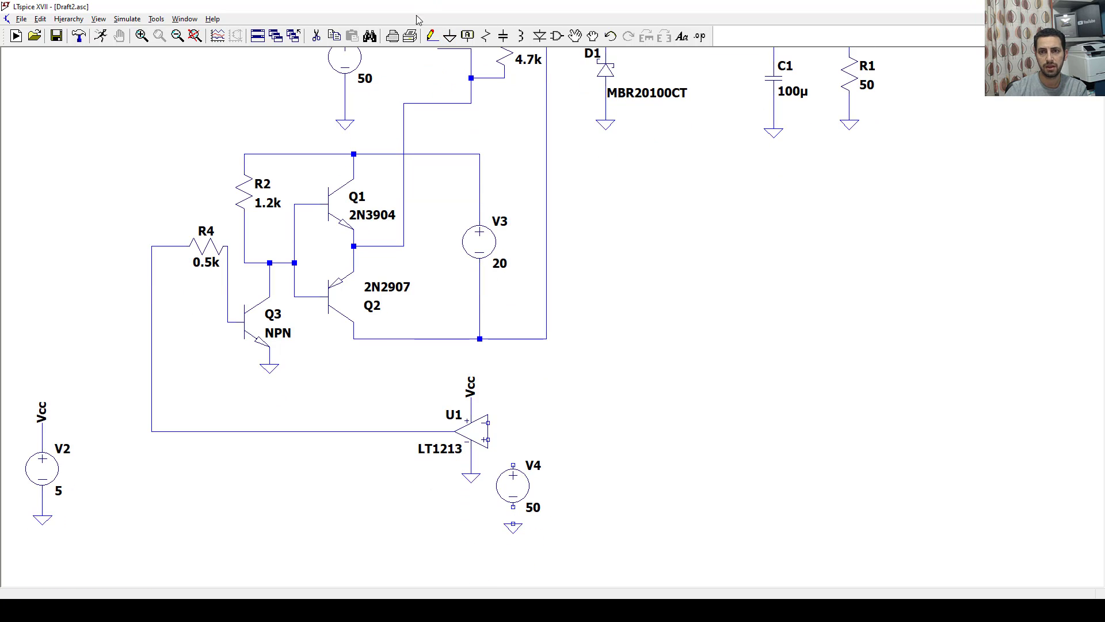
Wire source V4 between its ground and the non-inverting input of op-amp U1.
{"action": "left_click", "coordinate": [431, 36]}
{"action": "left_click", "coordinate": [512, 524]}
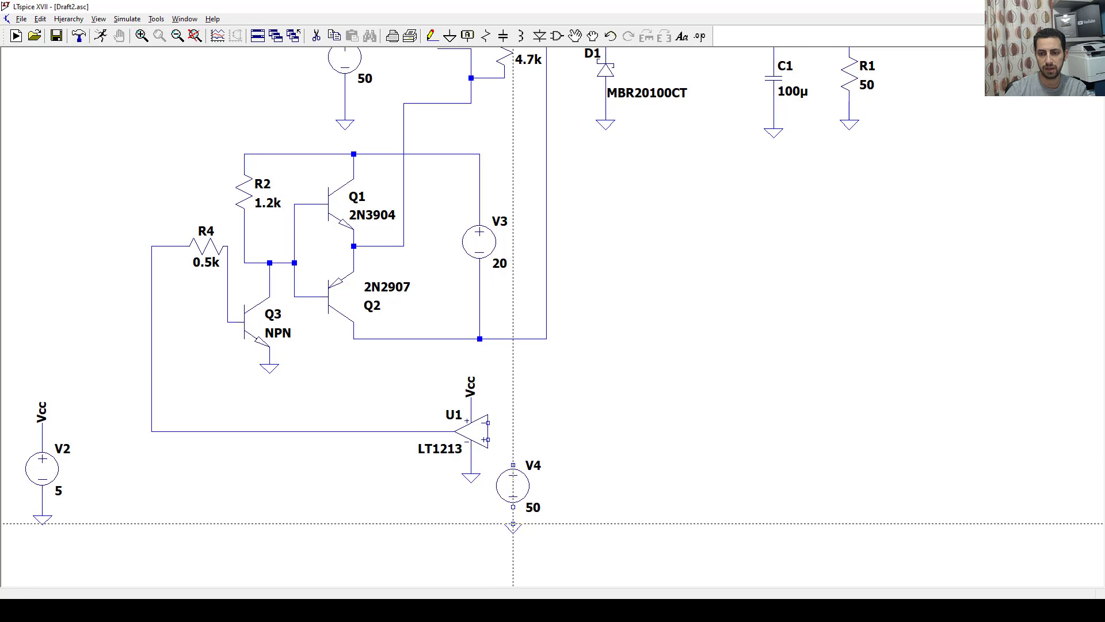
{"action": "left_click", "coordinate": [513, 439]}
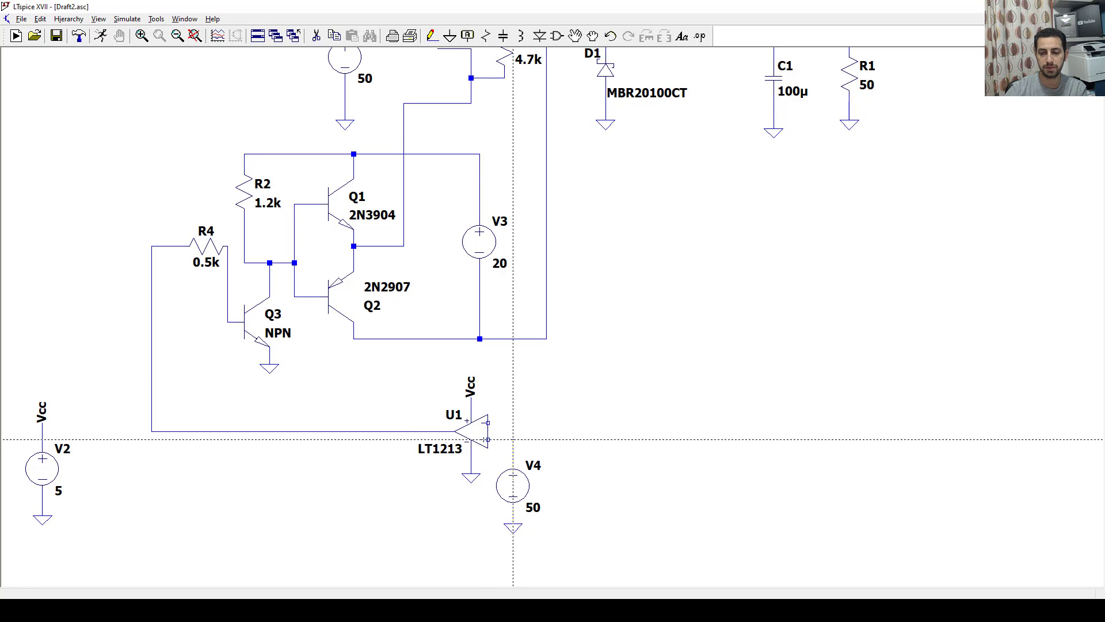
{"action": "left_click", "coordinate": [488, 439]}
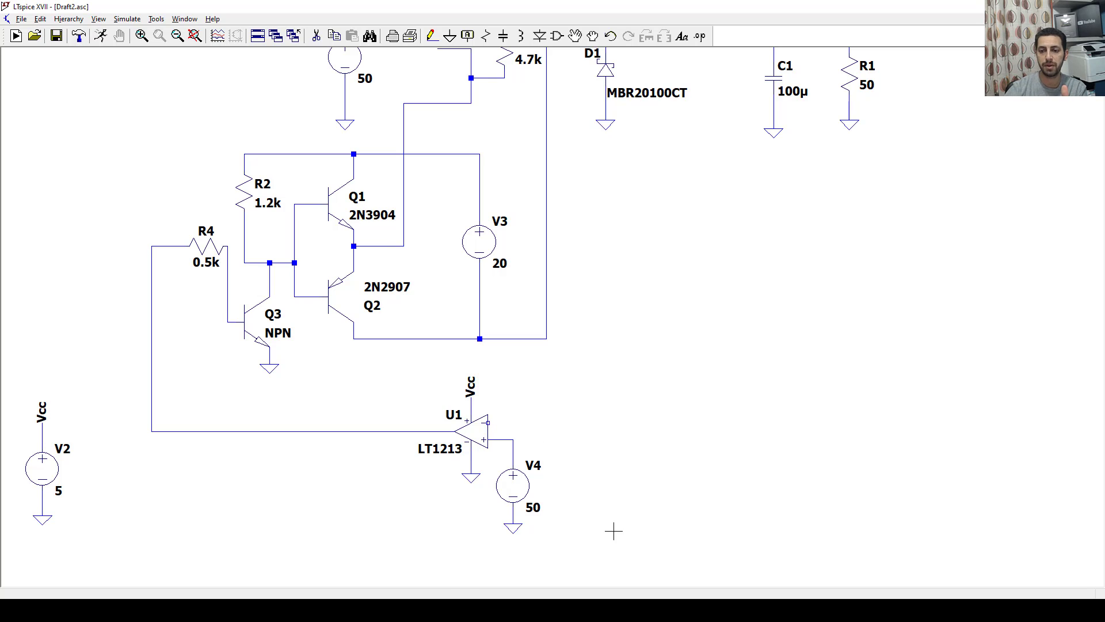
{"action": "key", "text": "Escape"}
Make V4 a PULSE source with Vinitial 0, Von 5, Tdelay 0, Trise 100u, Tfall 1n, Ton 1n and Tperiod 100u.
{"action": "right_click", "coordinate": [514, 487]}
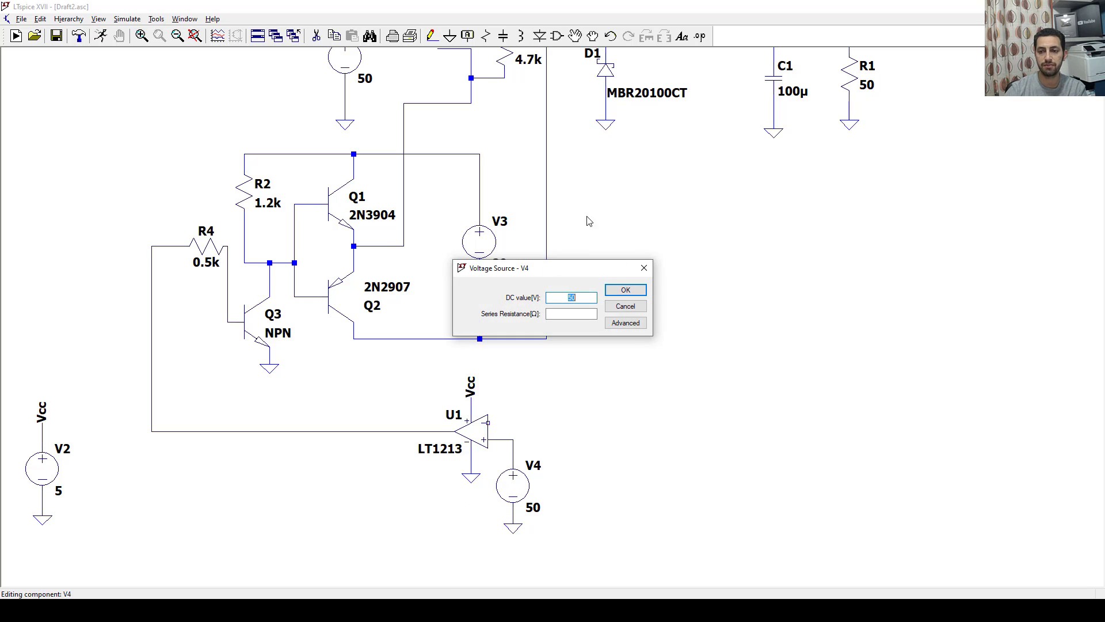
{"action": "left_click", "coordinate": [629, 321]}
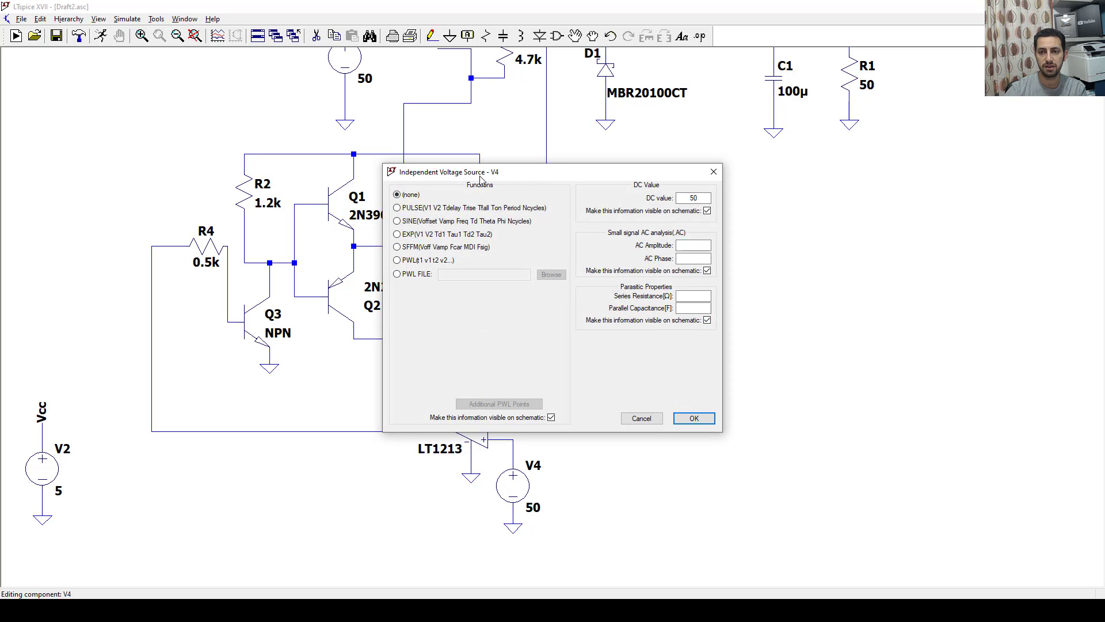
{"action": "left_click_drag", "start_coordinate": [480, 180], "coordinate": [412, 187]}
{"action": "left_click", "coordinate": [362, 216]}
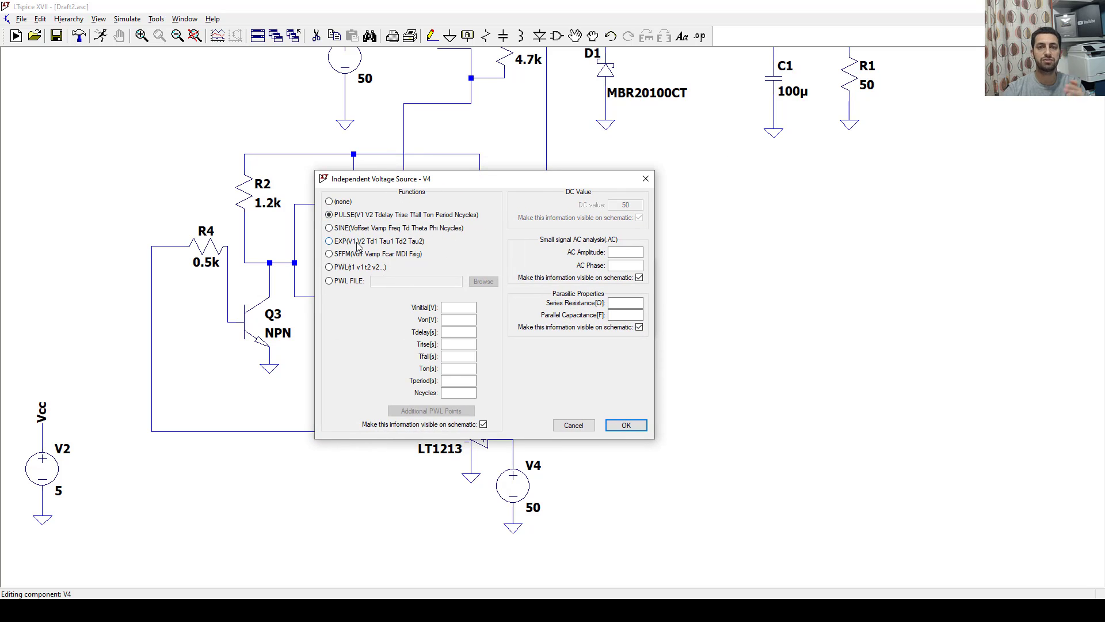
{"action": "left_click", "coordinate": [459, 309]}
{"action": "type", "text": "0"}
{"action": "key", "text": "Tab"}
{"action": "type", "text": "5"}
{"action": "key", "text": "Tab"}
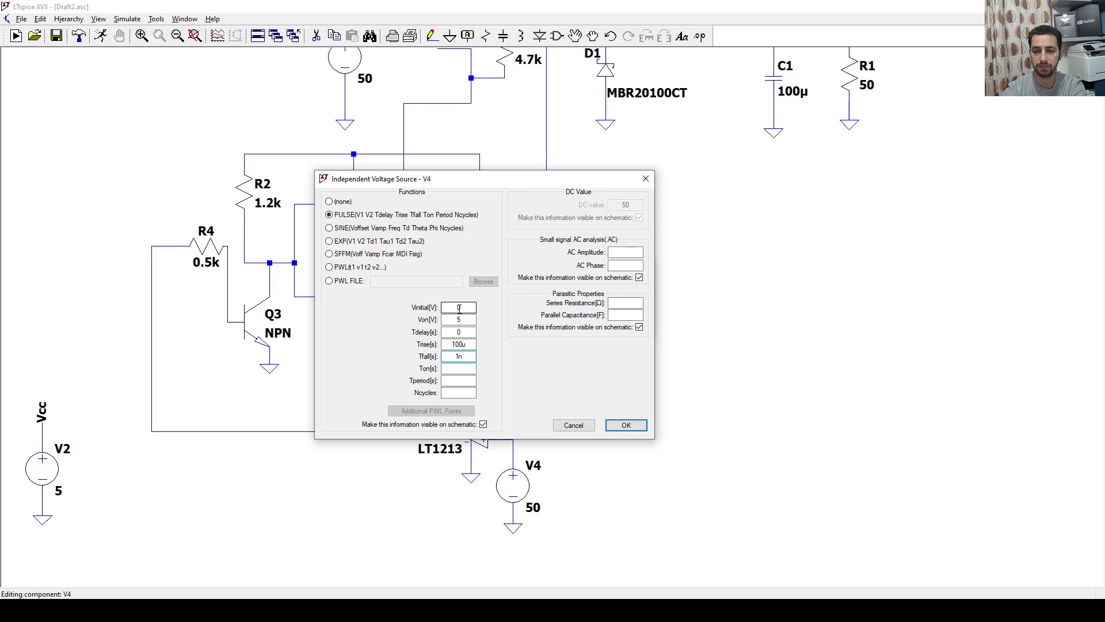
{"action": "key", "text": "Tab"}
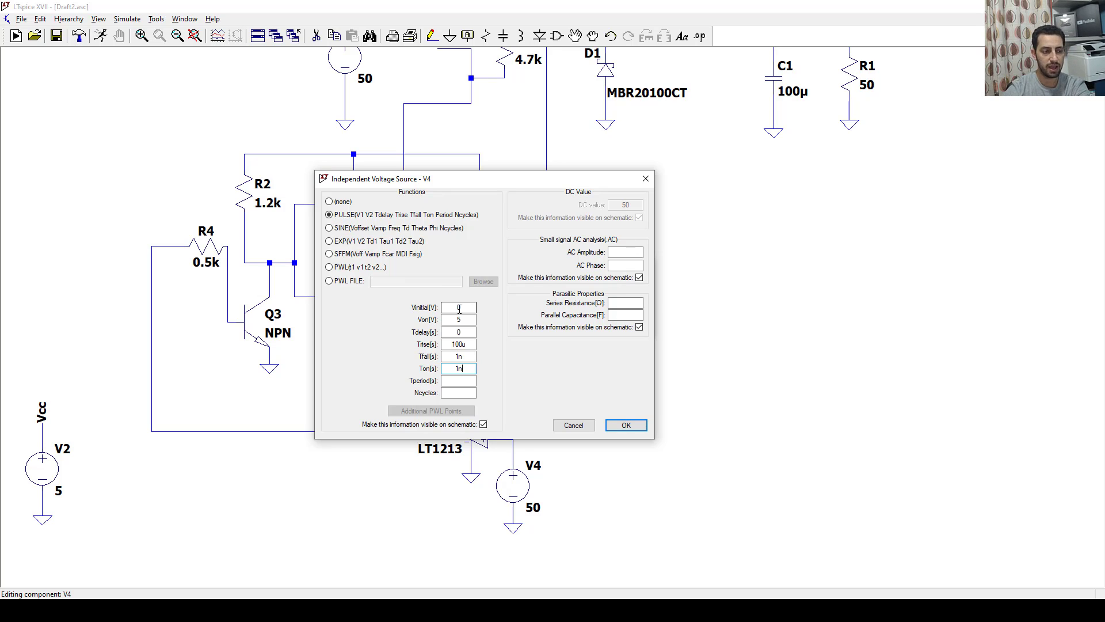
{"action": "key", "text": "Tab"}
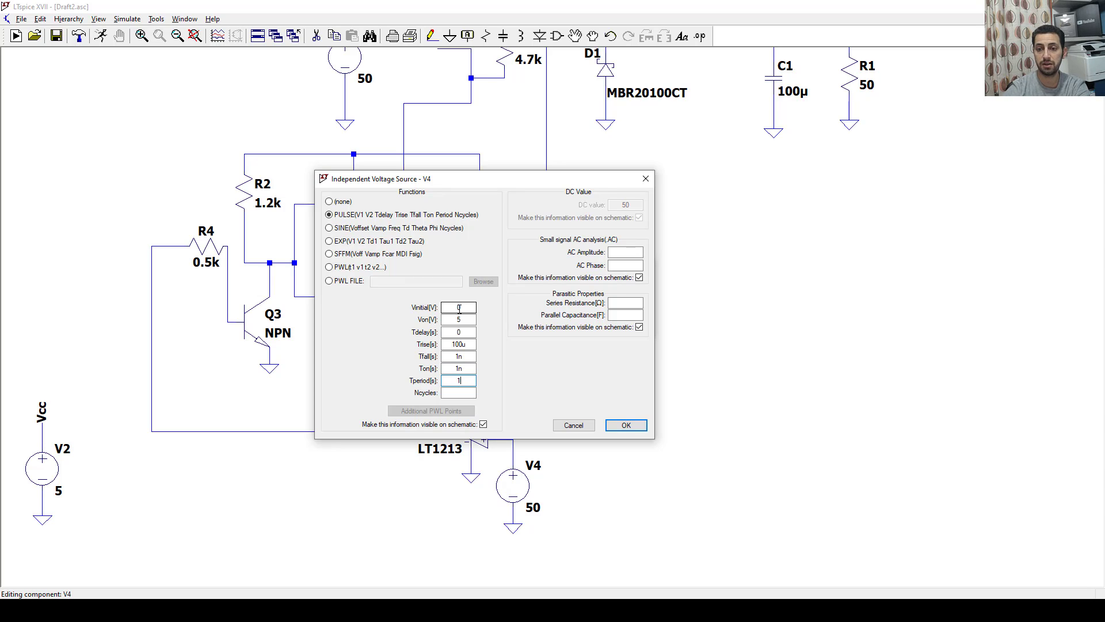
{"action": "type", "text": "100u"}
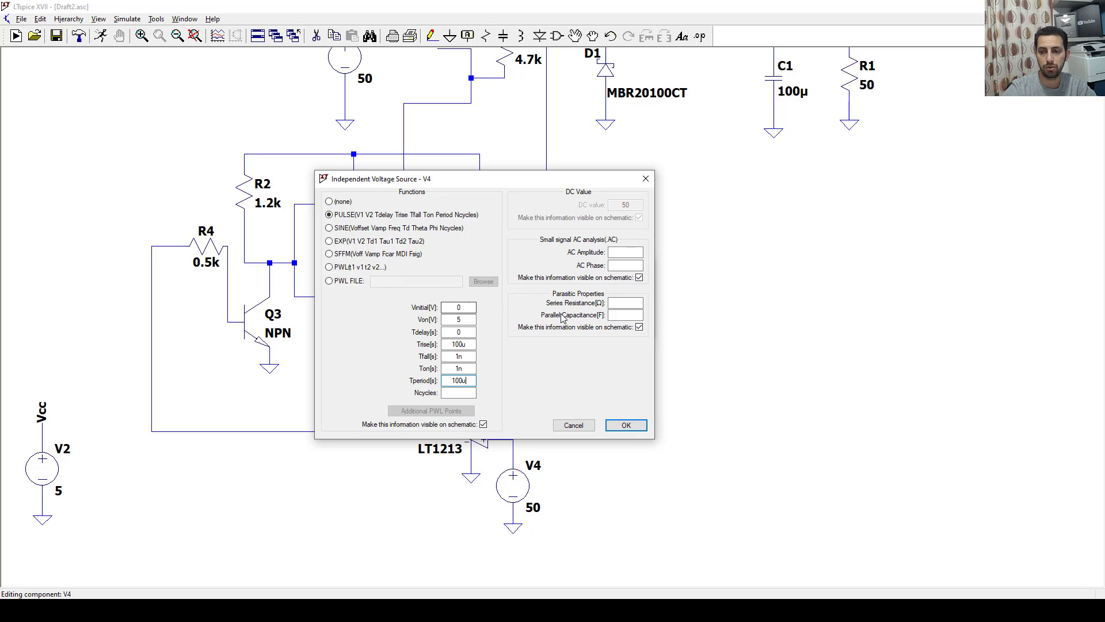
{"action": "left_click", "coordinate": [626, 425]}
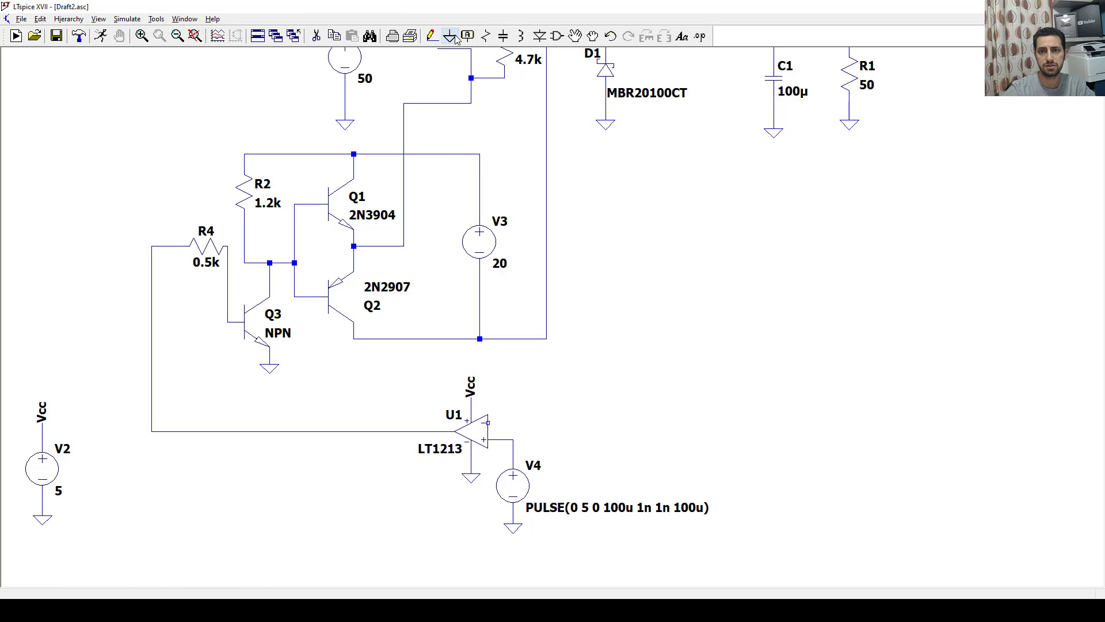
Copy voltage source V3 to the empty area right of source V4 and place a ground symbol beneath the copy.
{"action": "left_click", "coordinate": [334, 35]}
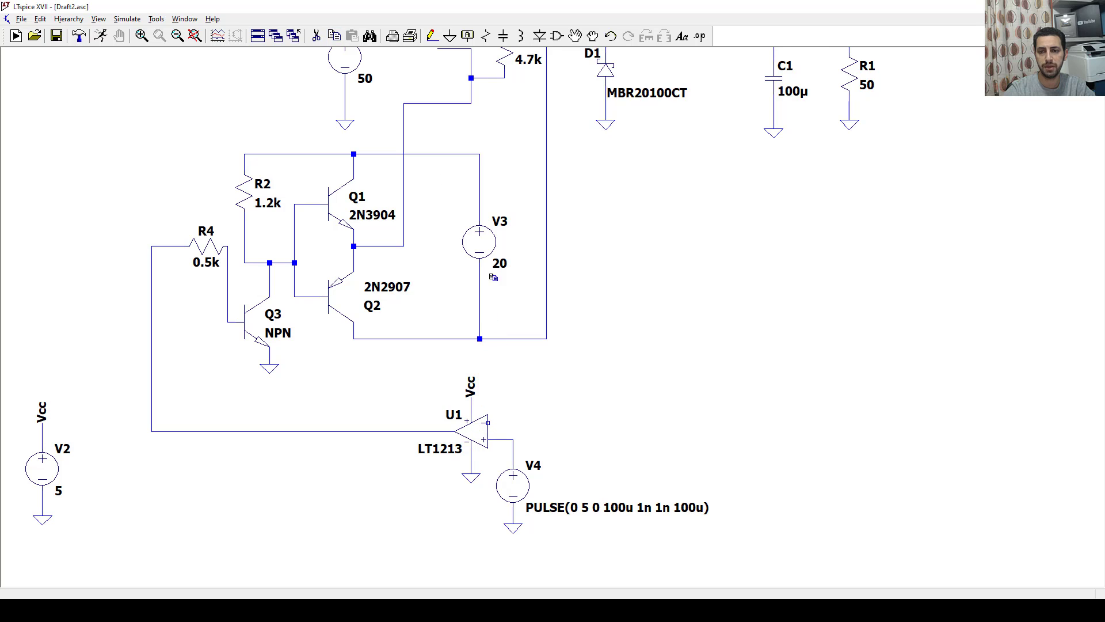
{"action": "left_click", "coordinate": [488, 246]}
{"action": "left_click", "coordinate": [762, 498]}
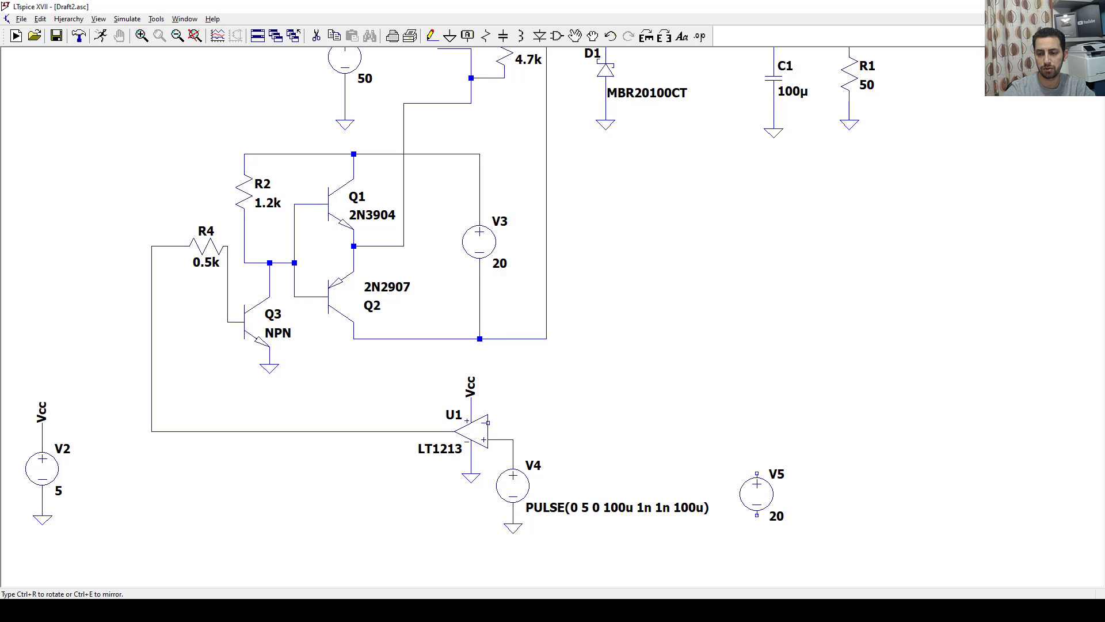
{"action": "left_click", "coordinate": [450, 36]}
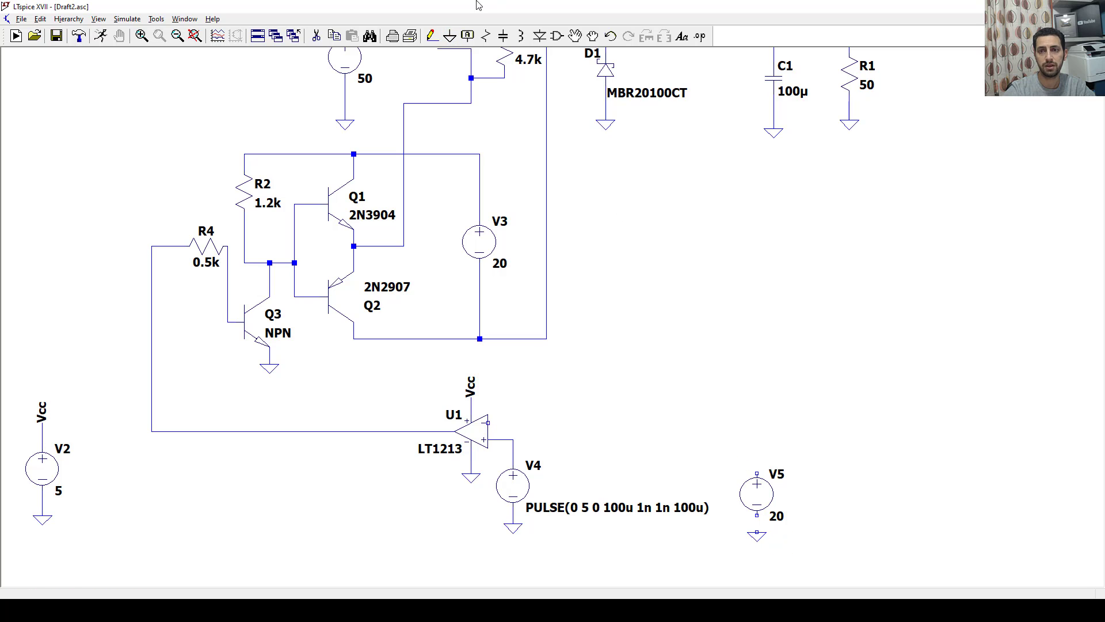
Wire source V5 between the inverting input of op-amp U1 and its ground, and set its DC value to 2.5 V.
{"action": "left_click", "coordinate": [432, 36]}
{"action": "left_click", "coordinate": [488, 422]}
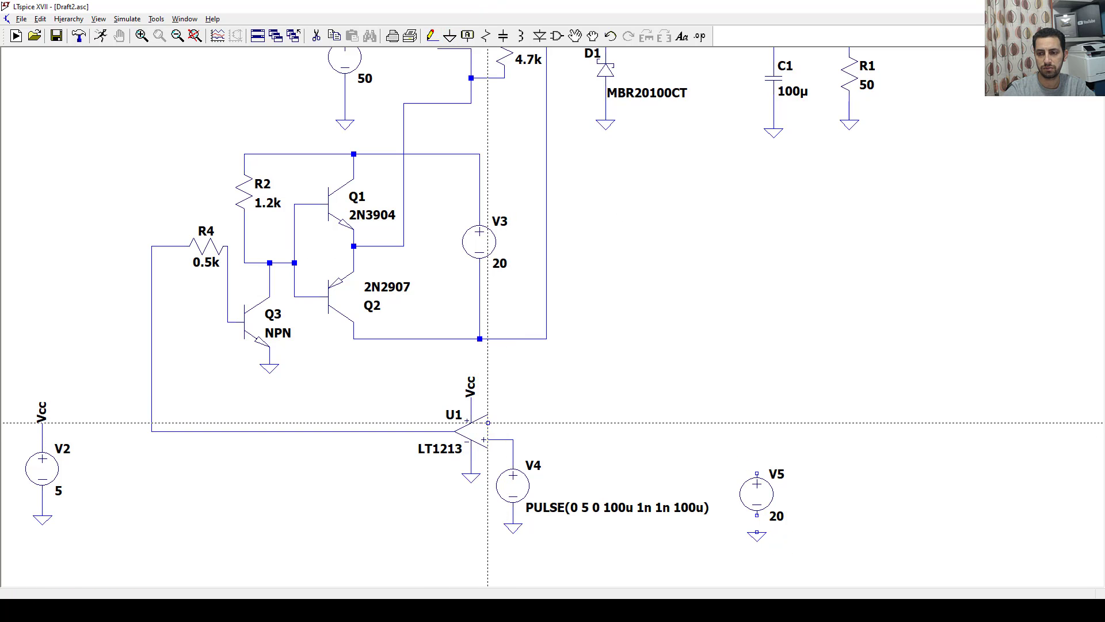
{"action": "left_click", "coordinate": [757, 422]}
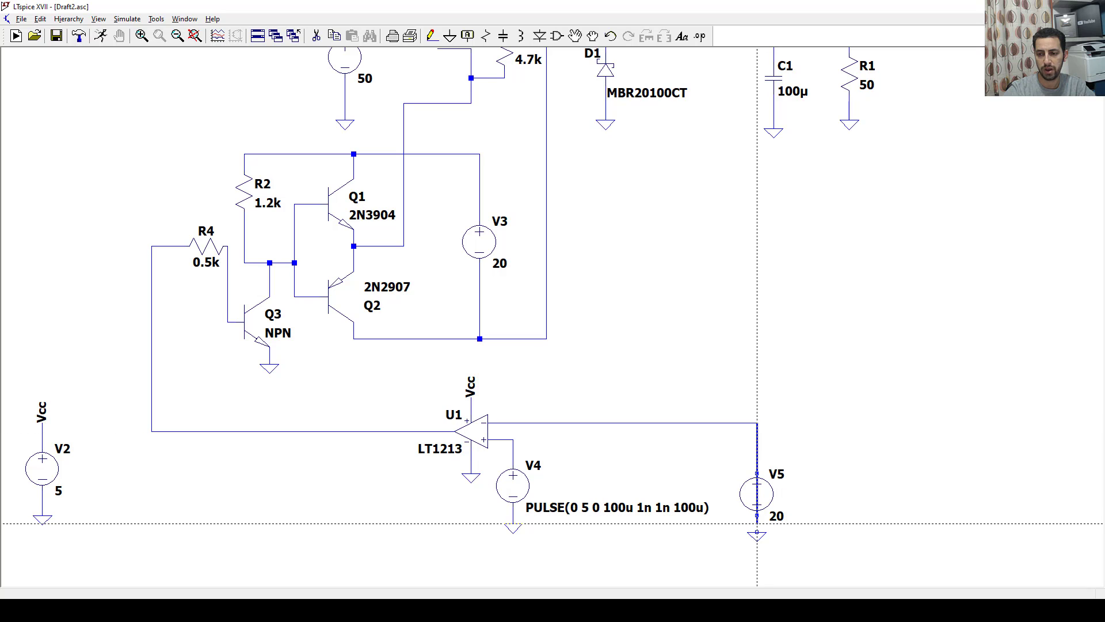
{"action": "left_click", "coordinate": [756, 532]}
{"action": "key", "text": "Escape"}
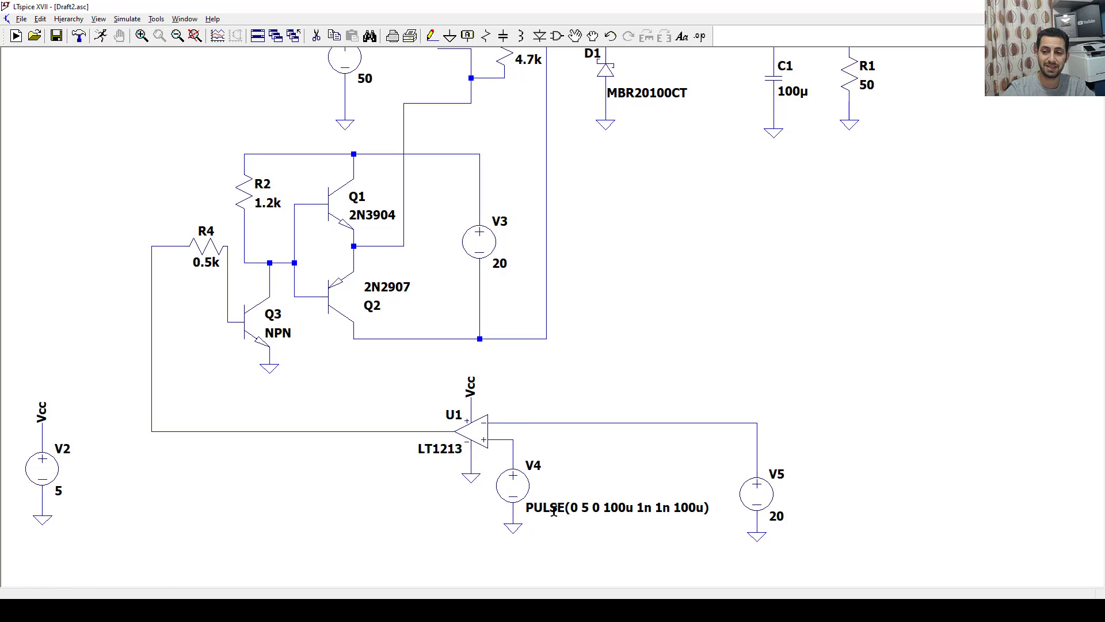
{"action": "right_click", "coordinate": [757, 494]}
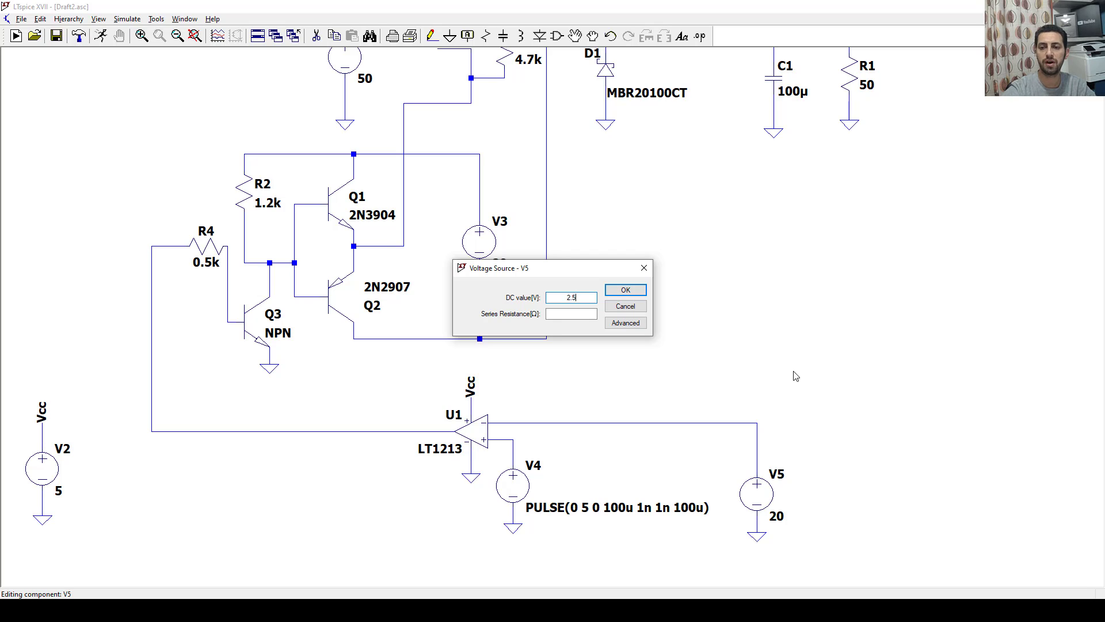
{"action": "key", "text": "Return"}
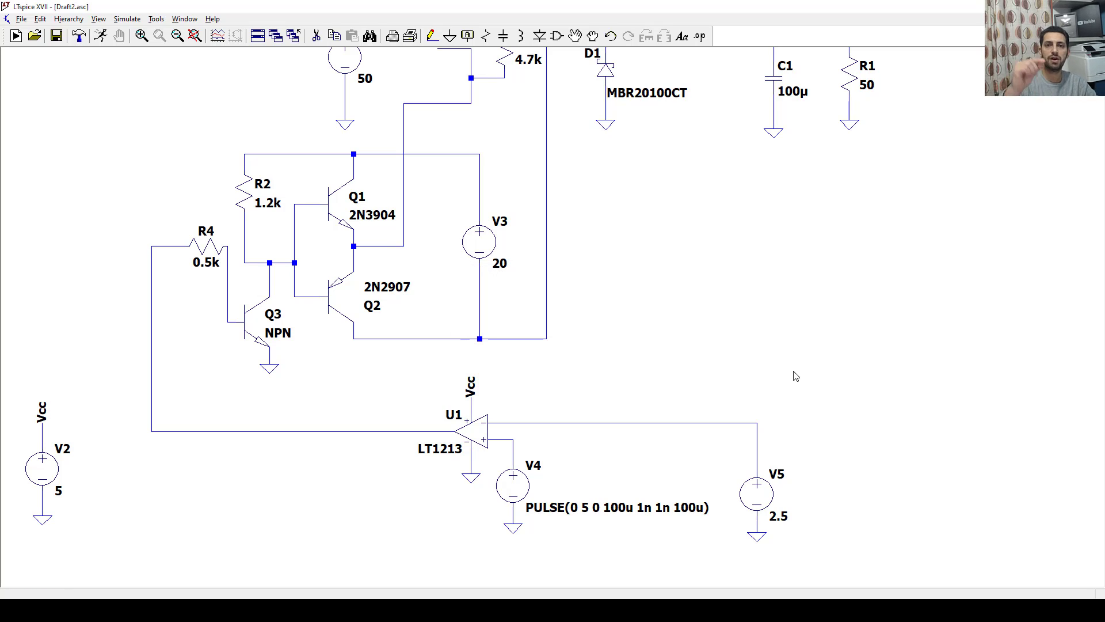
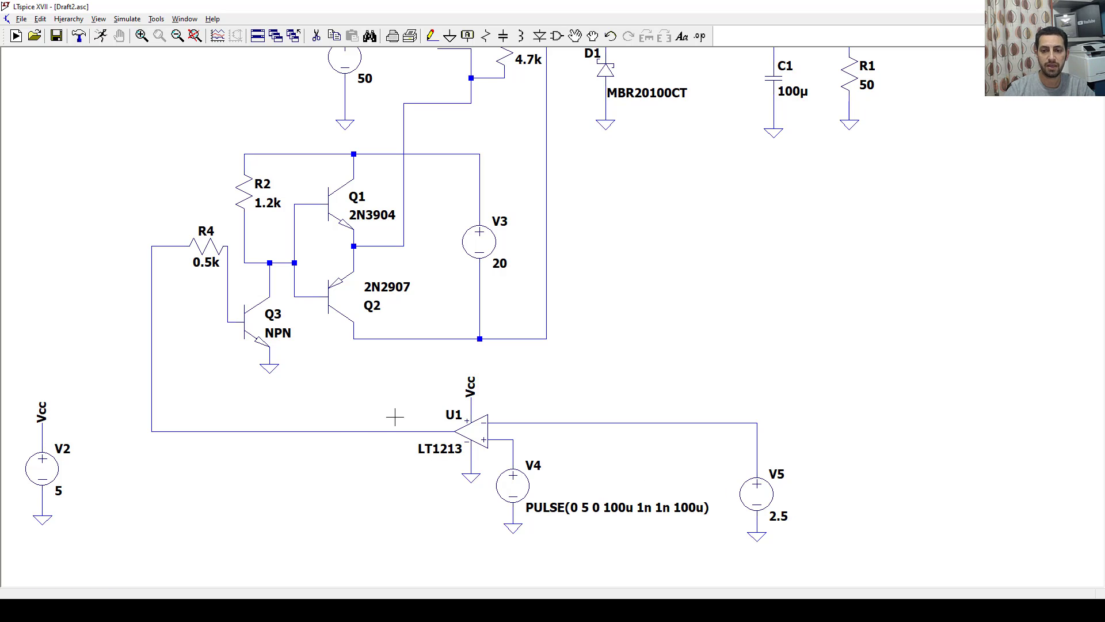
Simulate the circuit with the output voltage at load resistor R1 plotted, and enlarge the settled end of the trace.
{"action": "scroll", "coordinate": [169, 436], "scroll_direction": "down", "scroll_amount": 2}
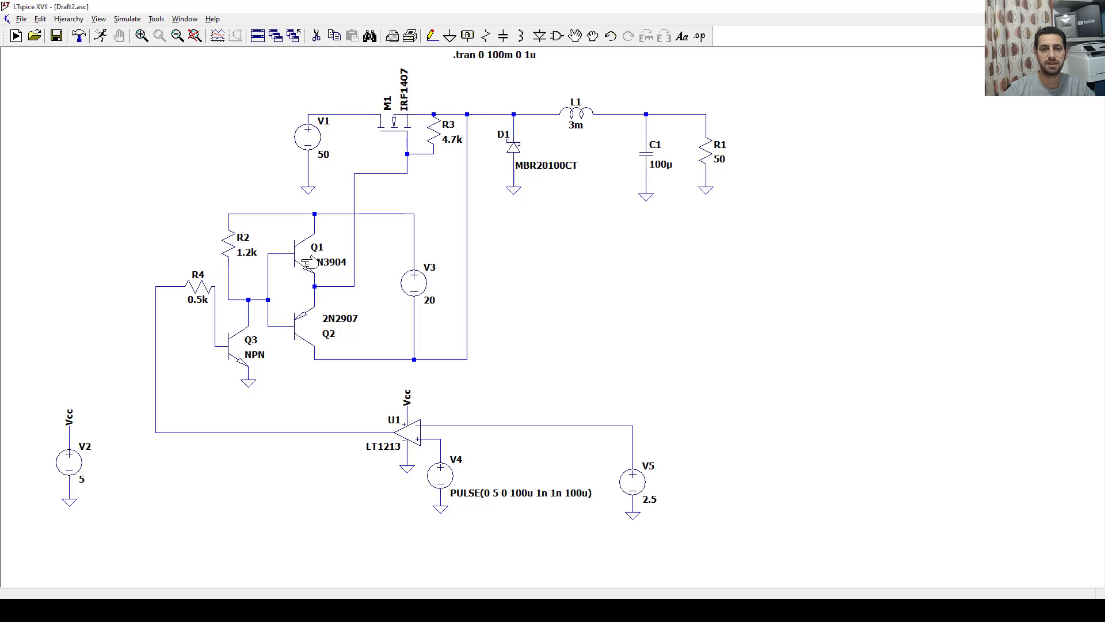
{"action": "left_click", "coordinate": [100, 36]}
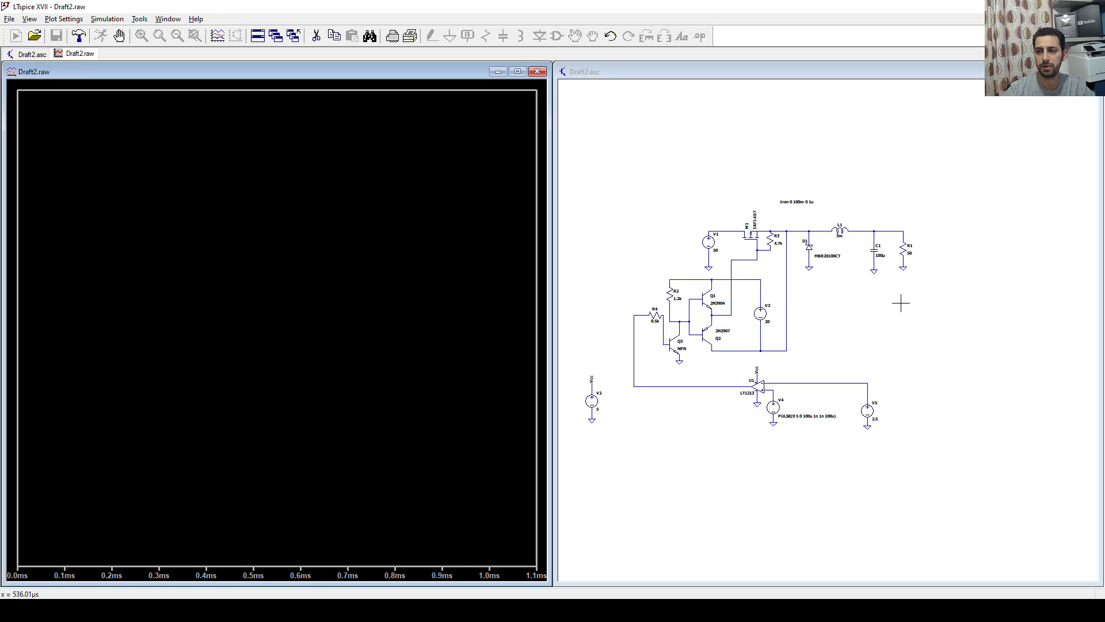
{"action": "left_click", "coordinate": [894, 229]}
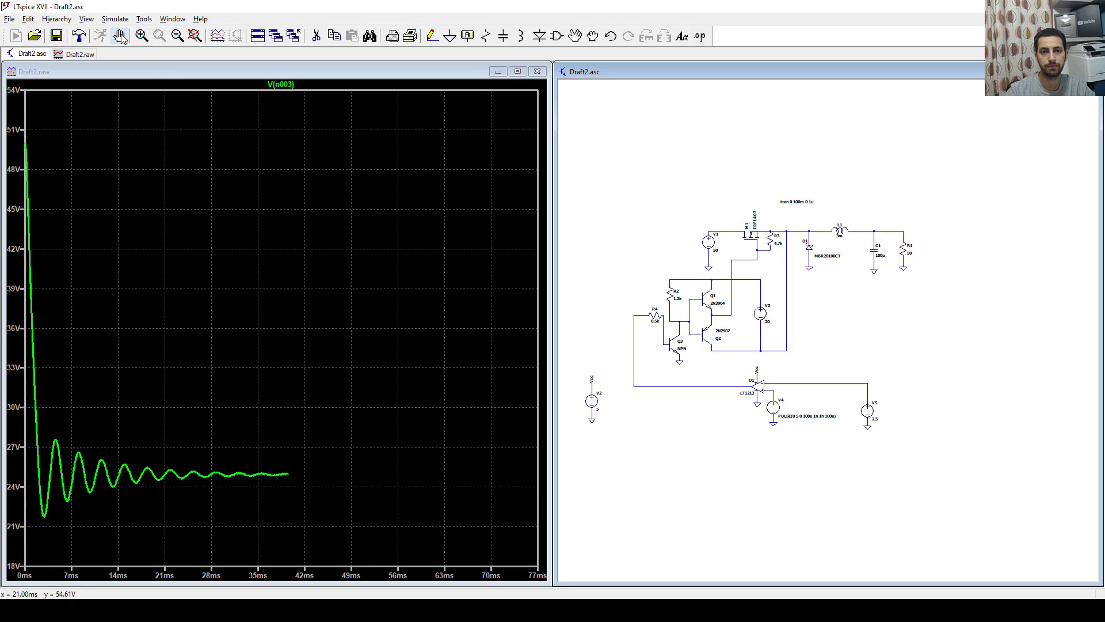
{"action": "left_click", "coordinate": [120, 37]}
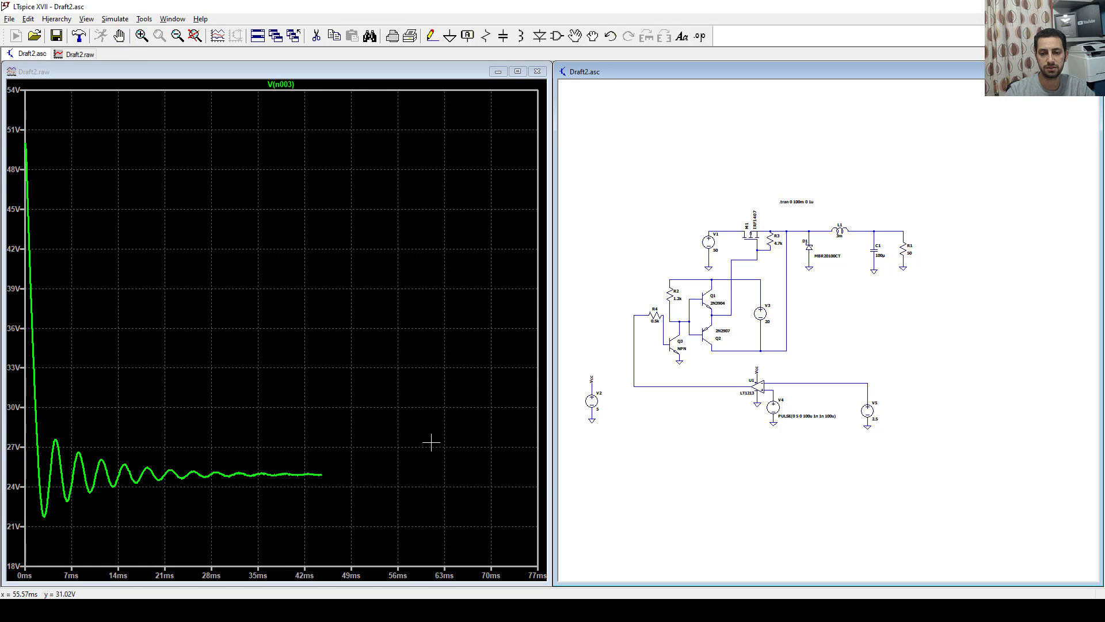
{"action": "left_click_drag", "start_coordinate": [492, 489], "coordinate": [538, 508]}
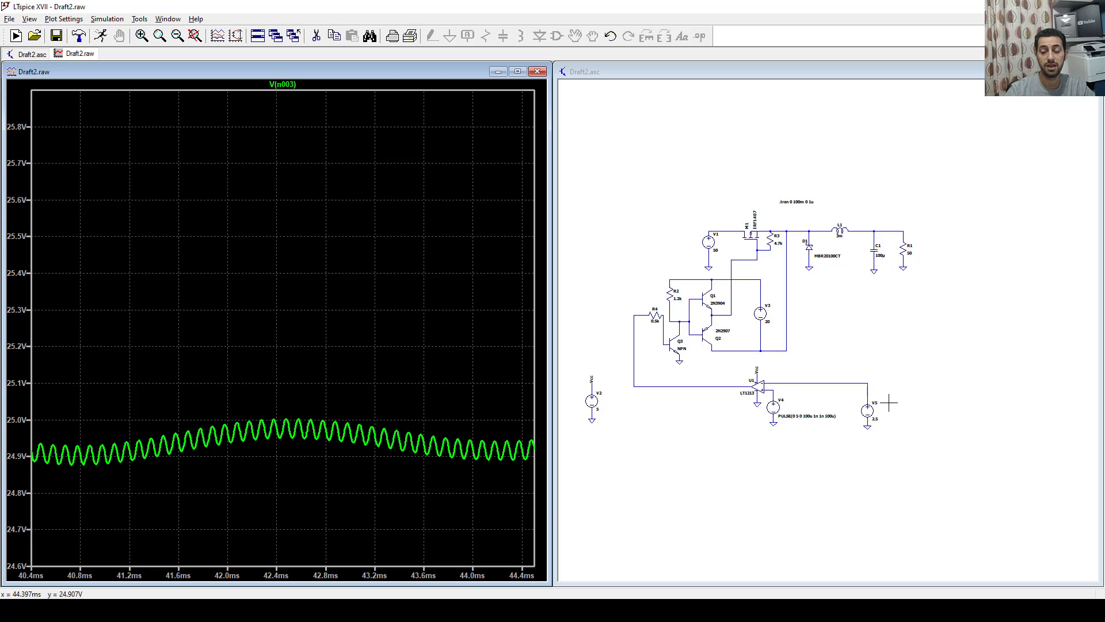
Close the waveform plot and set the DC value of source V5 to 1 V.
{"action": "left_click", "coordinate": [871, 346]}
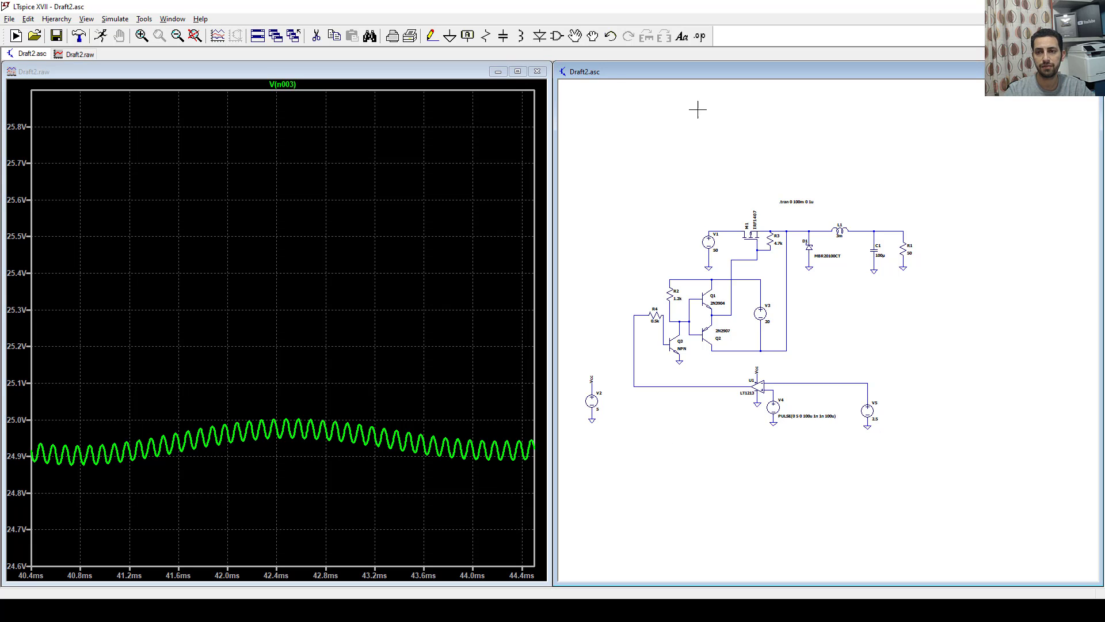
{"action": "left_click", "coordinate": [538, 71]}
{"action": "double_click", "coordinate": [607, 61]}
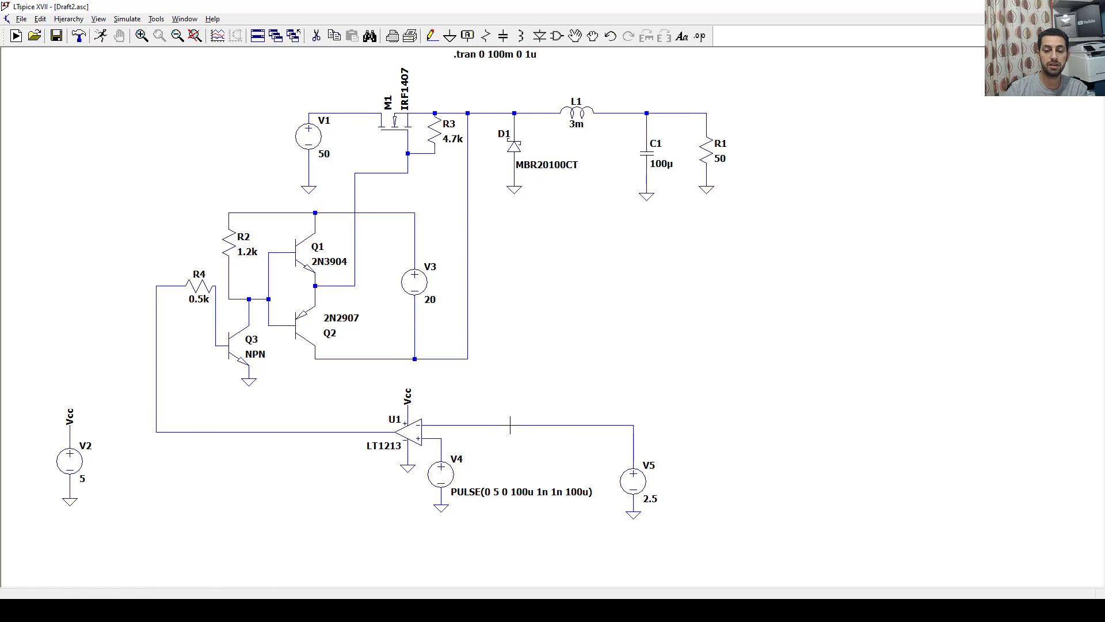
{"action": "right_click", "coordinate": [650, 480]}
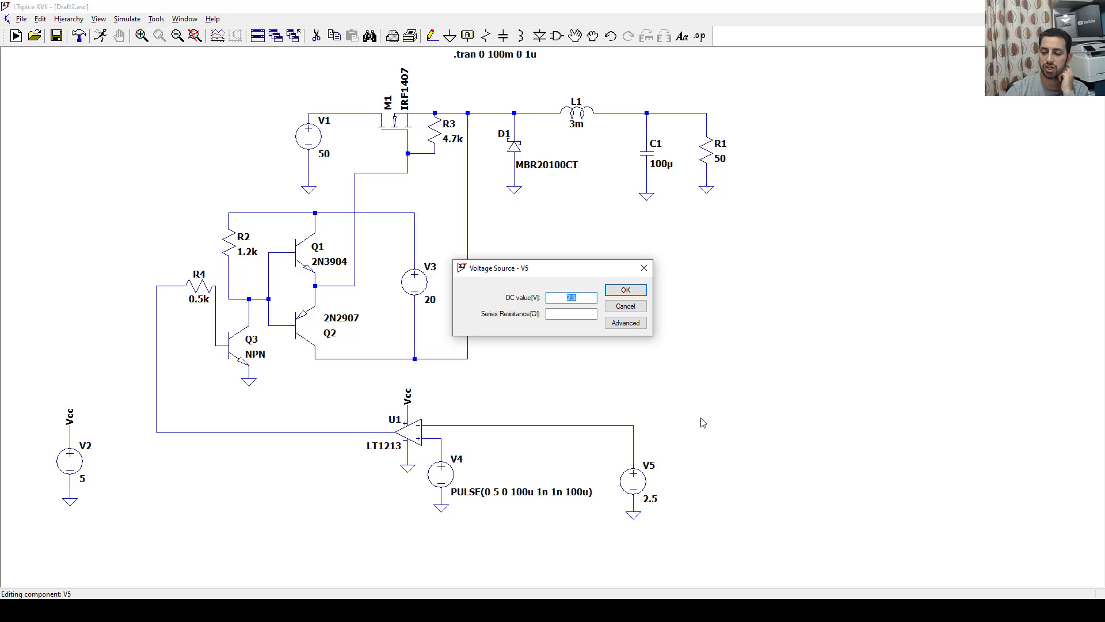
{"action": "key", "text": "Return"}
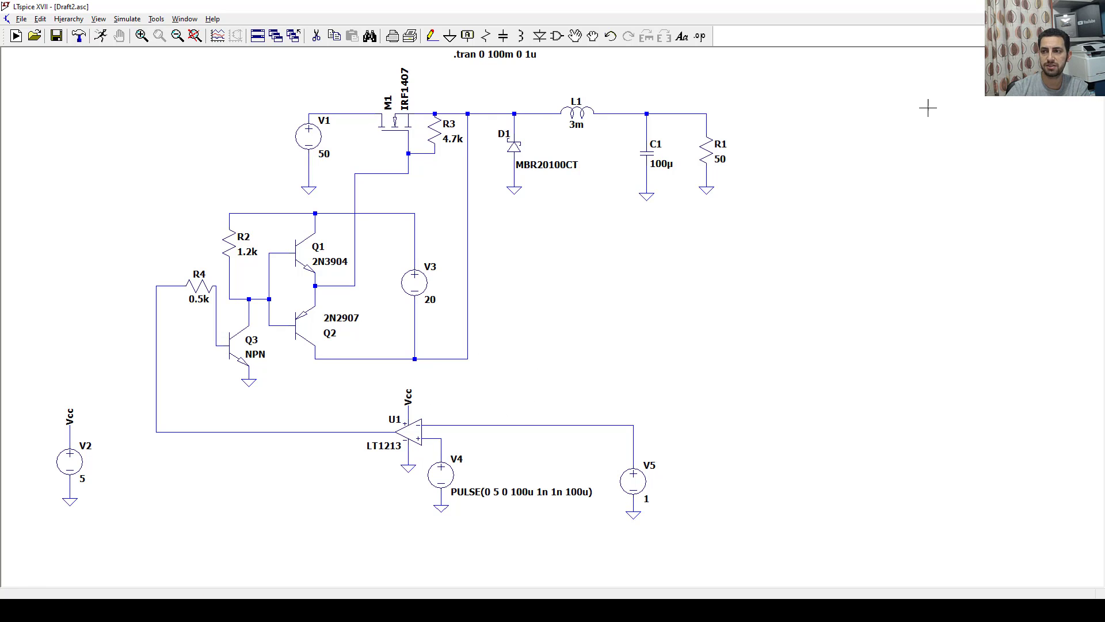
Run the transient simulation again and plot the output voltage at load resistor R1.
{"action": "left_click", "coordinate": [102, 37]}
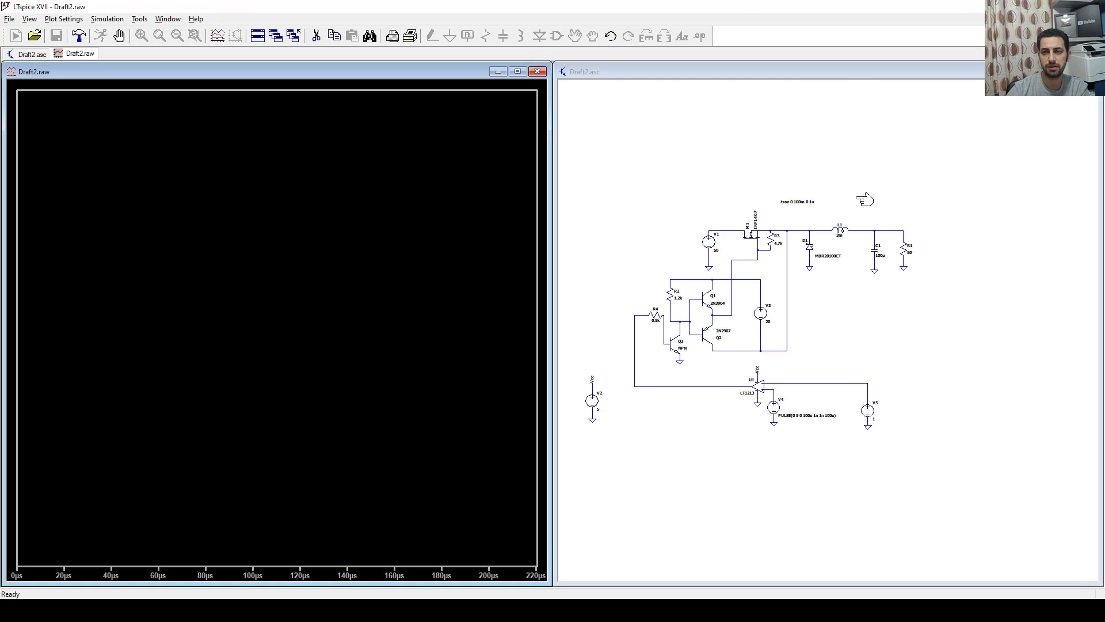
{"action": "left_click", "coordinate": [880, 215]}
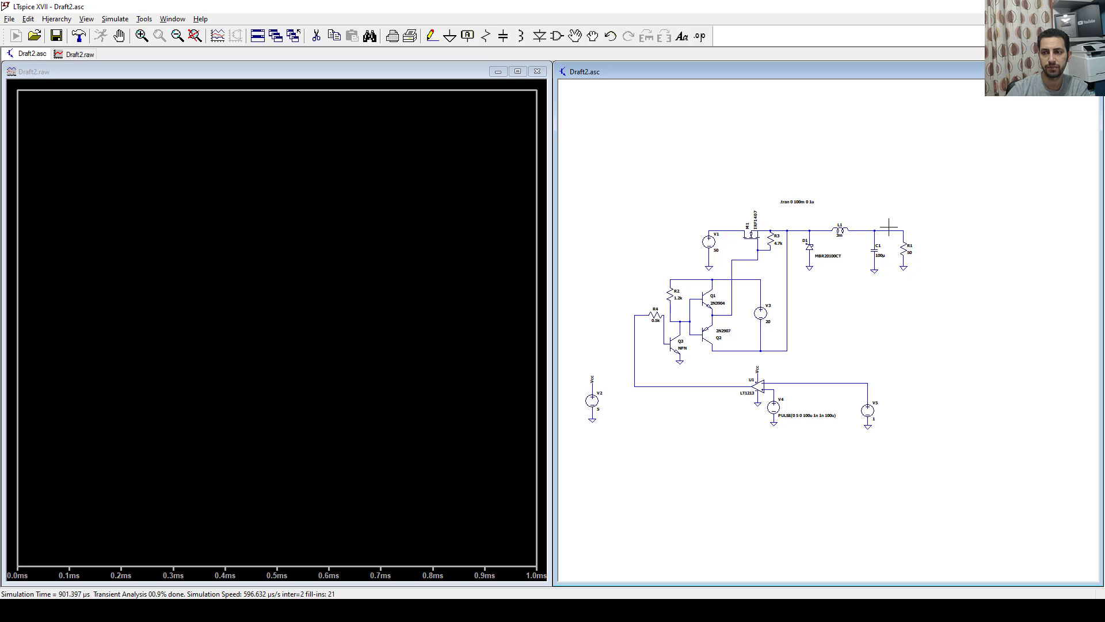
{"action": "left_click", "coordinate": [898, 233]}
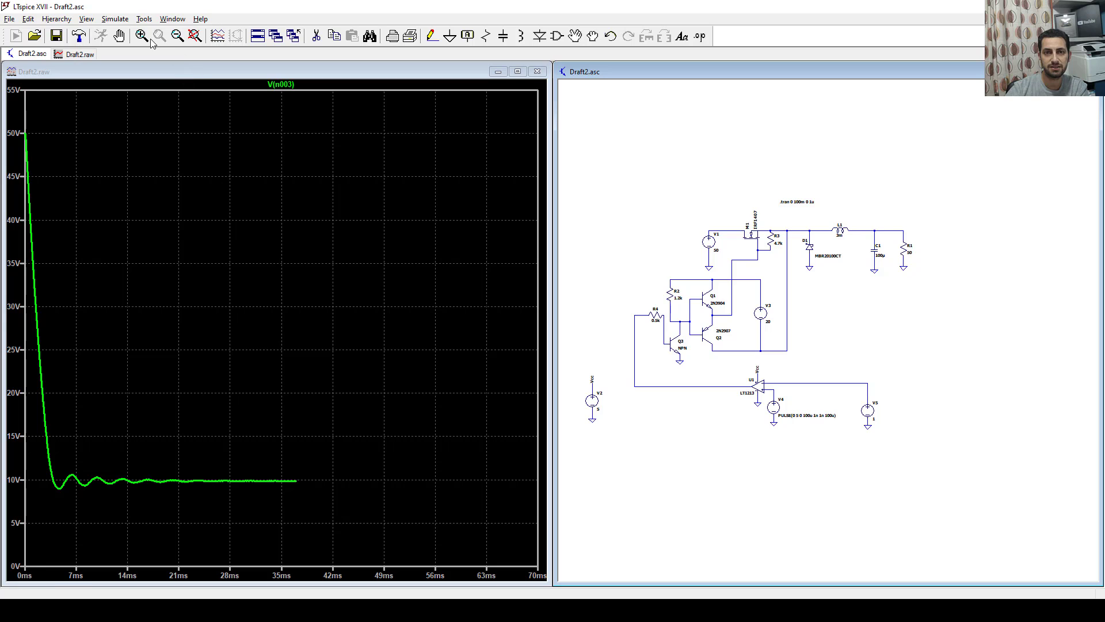
Set the DC value of source V5 to 4 V and rerun the simulation with the output voltage plotted.
{"action": "right_click", "coordinate": [868, 407]}
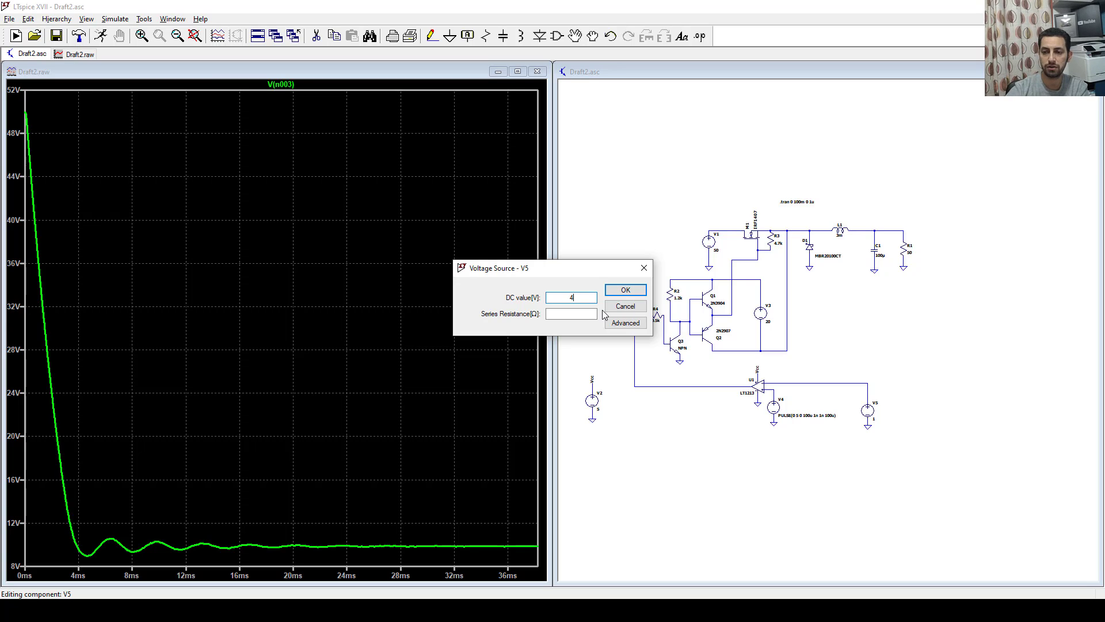
{"action": "key", "text": "Return"}
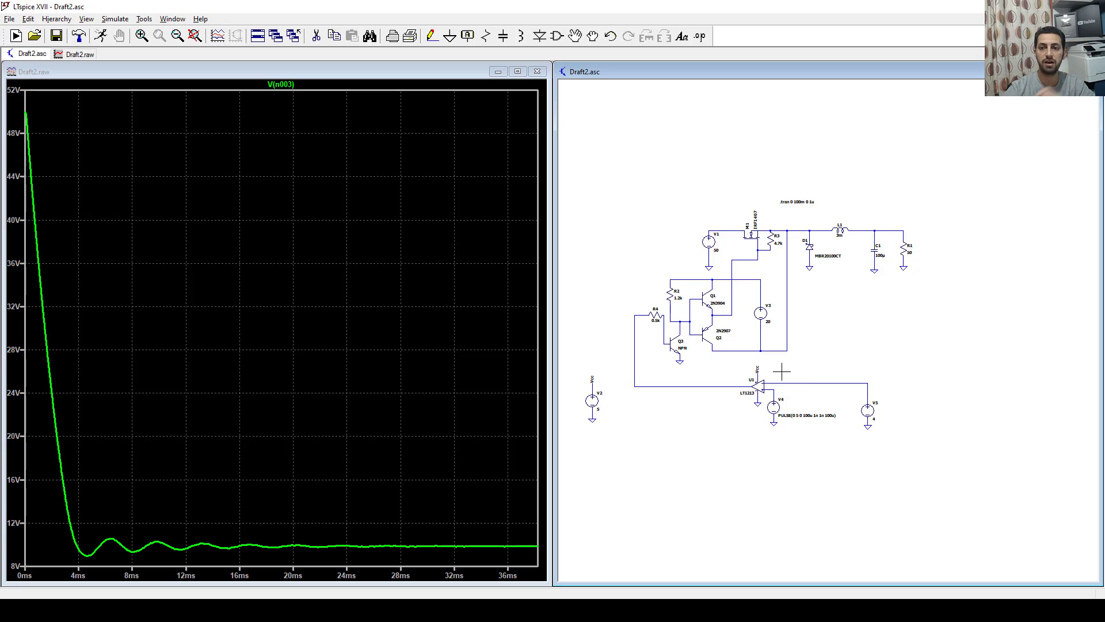
{"action": "left_click", "coordinate": [100, 36]}
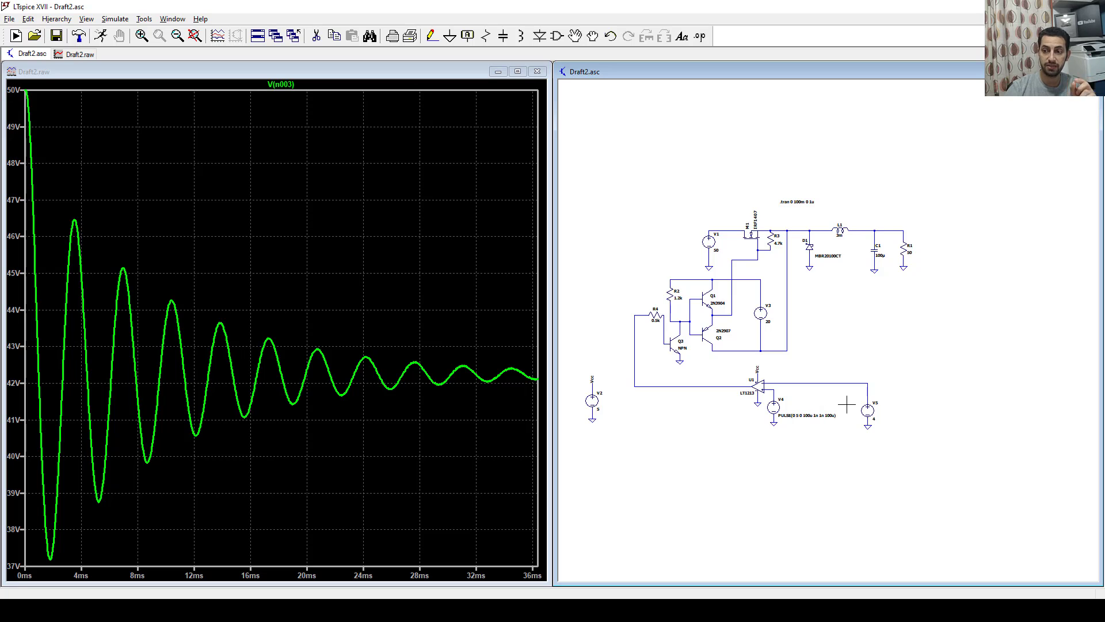
Close the waveform plot and maximize the schematic window.
{"action": "scroll", "coordinate": [913, 384], "scroll_direction": "up", "scroll_amount": 1}
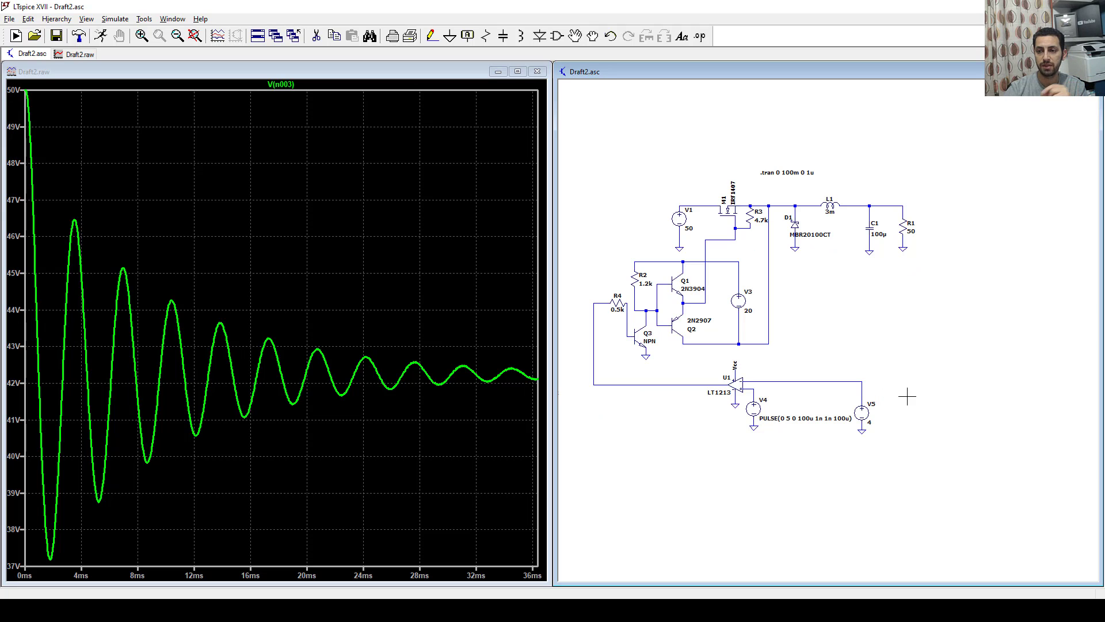
{"action": "left_click", "coordinate": [537, 72]}
{"action": "double_click", "coordinate": [864, 61]}
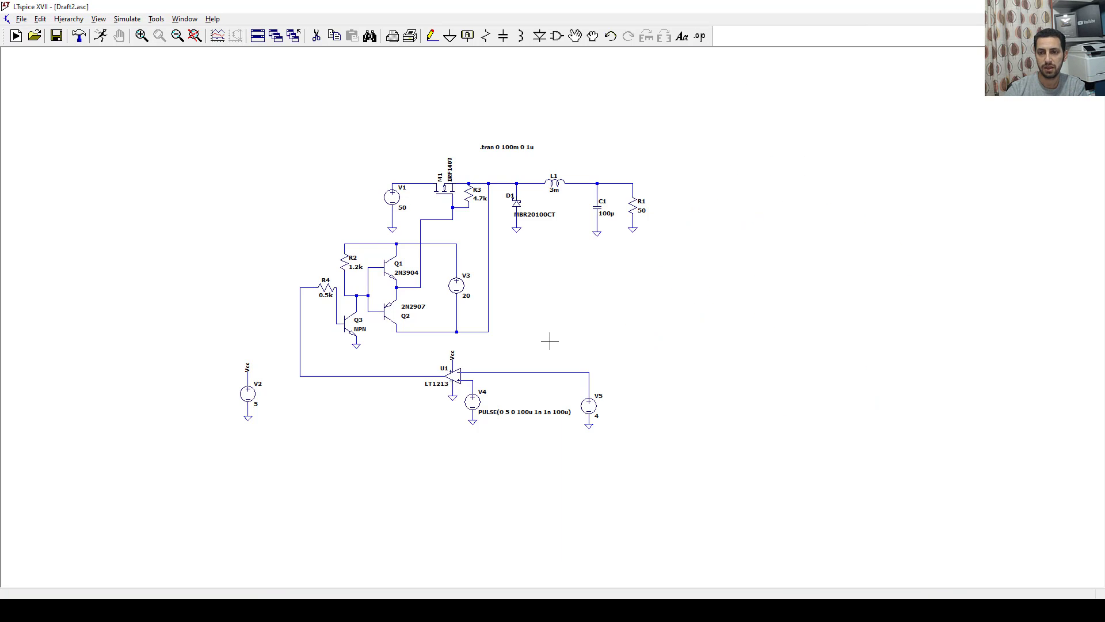
Delete the wire connecting source V5 to the inverting input of op-amp U1.
{"action": "scroll", "coordinate": [543, 347], "scroll_direction": "up", "scroll_amount": 4}
{"action": "scroll", "coordinate": [596, 377], "scroll_direction": "down", "scroll_amount": 1}
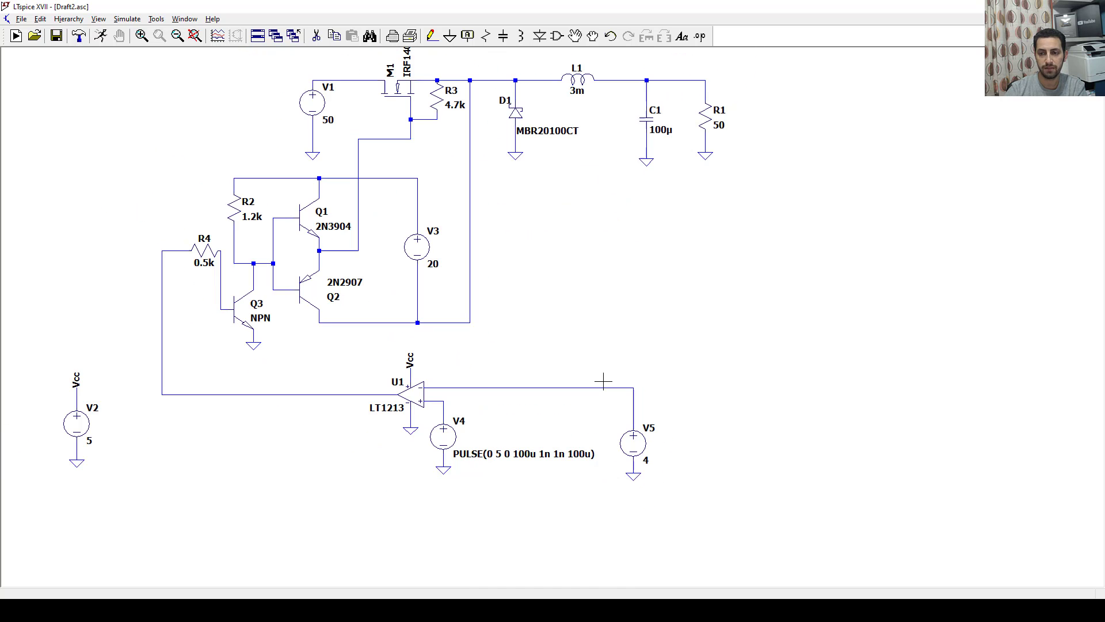
{"action": "scroll", "coordinate": [607, 402], "scroll_direction": "up", "scroll_amount": 1}
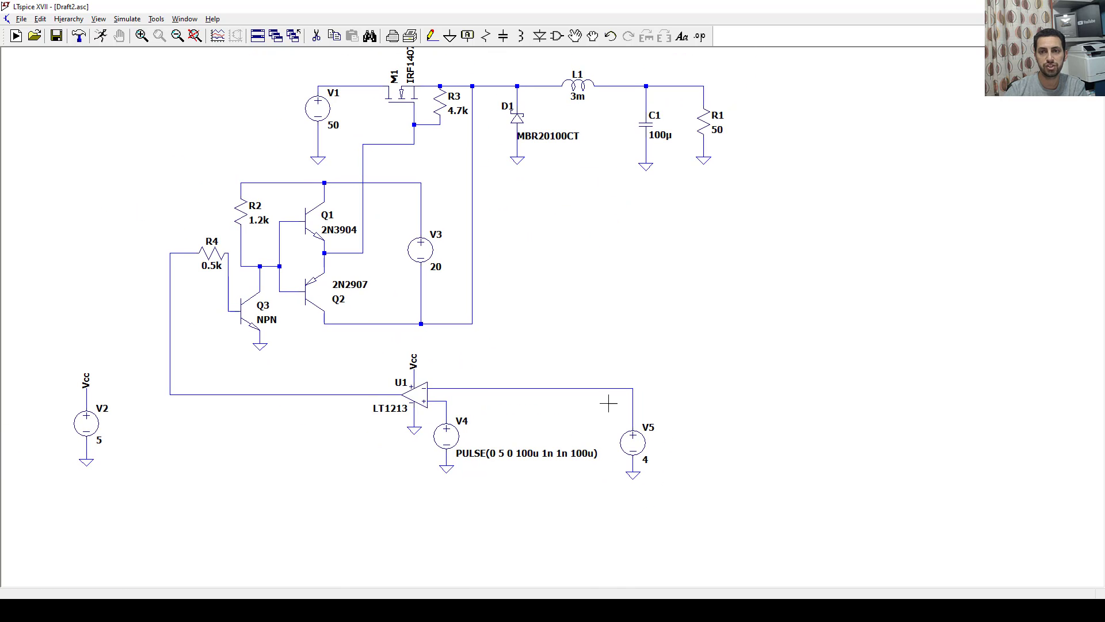
{"action": "left_click", "coordinate": [316, 36]}
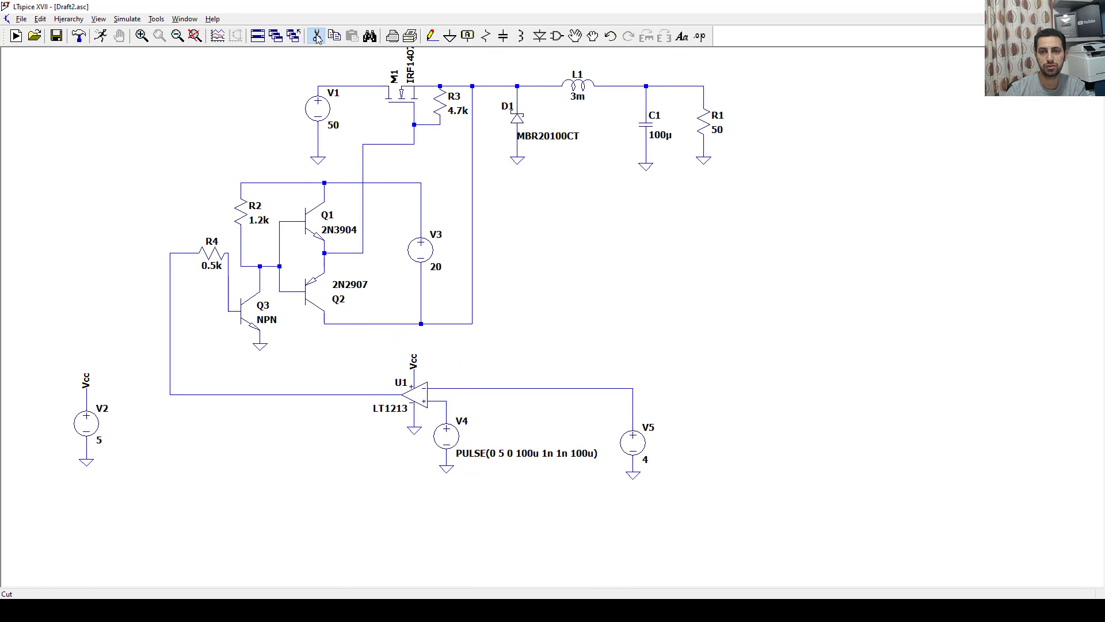
{"action": "left_click", "coordinate": [608, 390]}
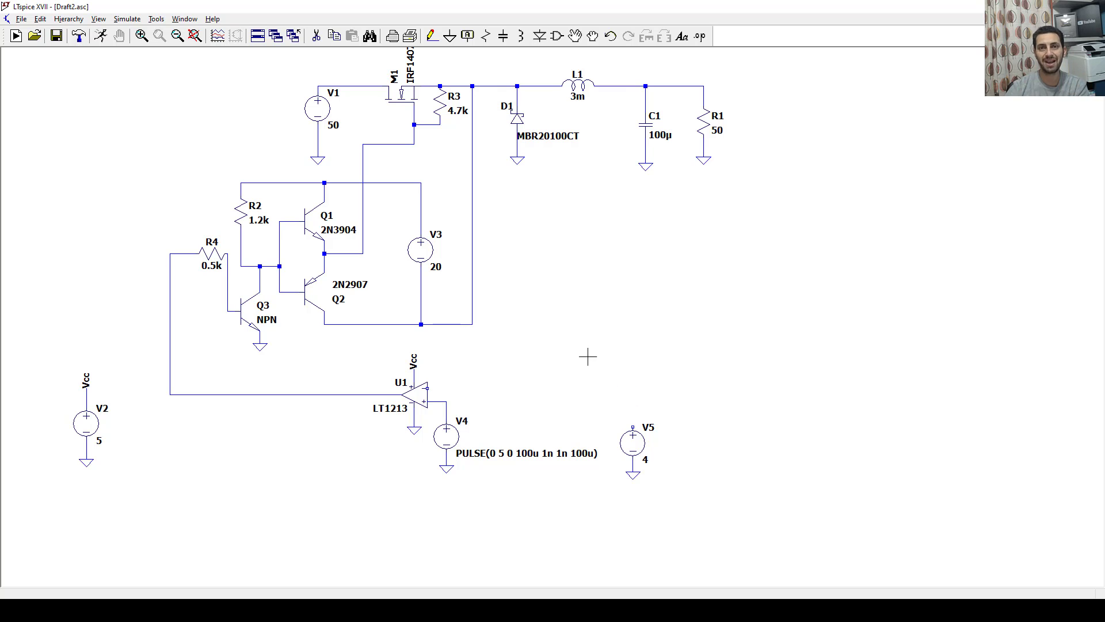
{"action": "right_click", "coordinate": [523, 349]}
{"action": "left_click", "coordinate": [494, 344]}
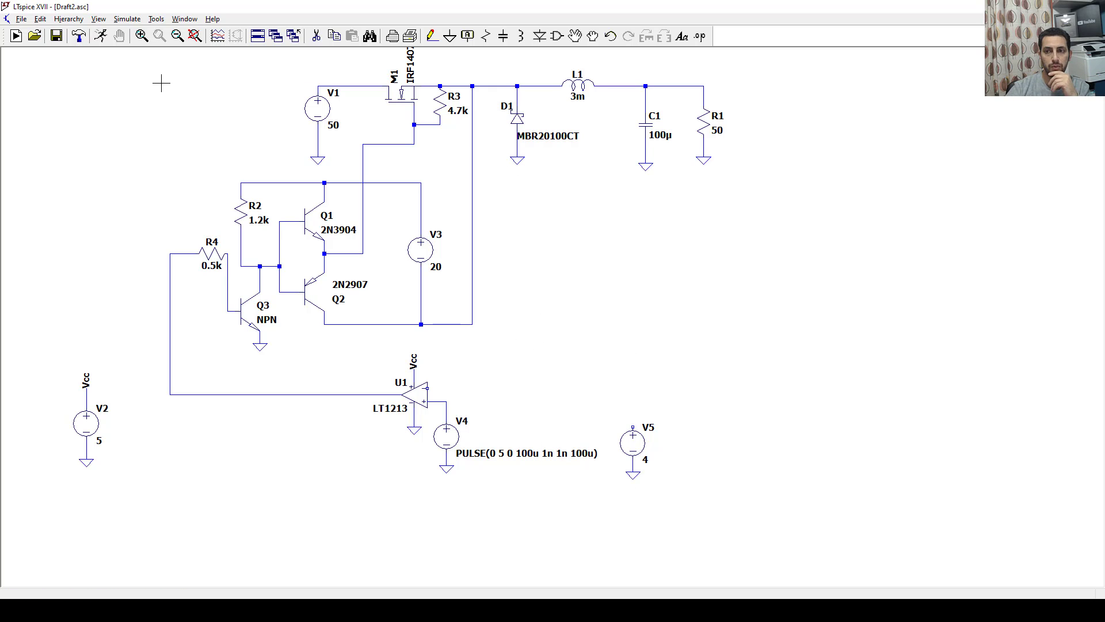
Place two new resistors, one above the other, to the right of load resistor R1.
{"action": "left_click", "coordinate": [486, 35]}
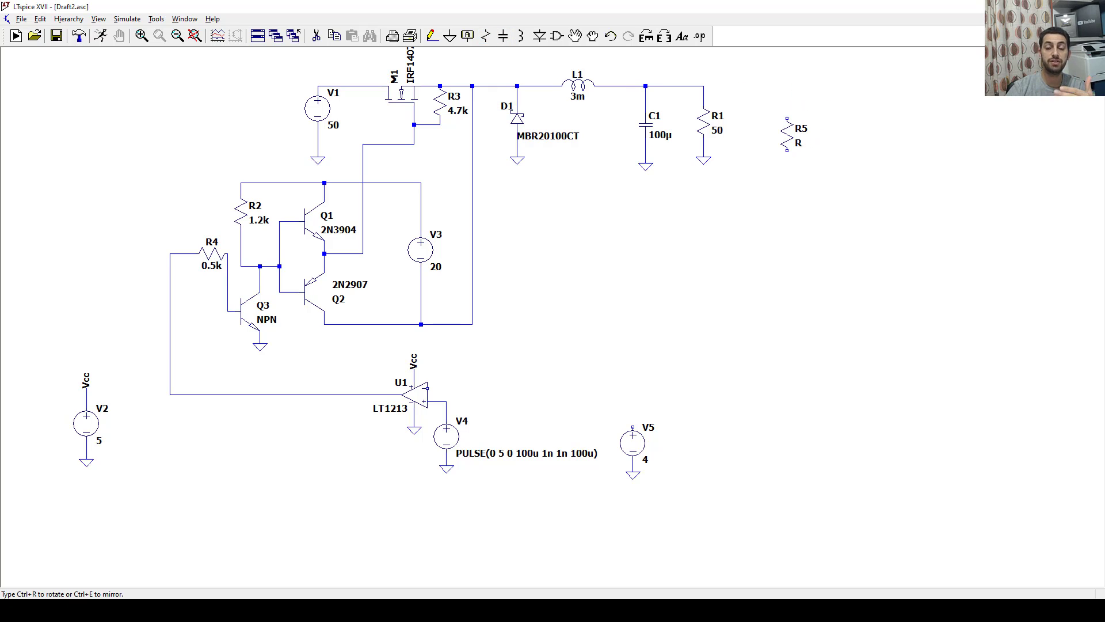
{"action": "left_click", "coordinate": [789, 134]}
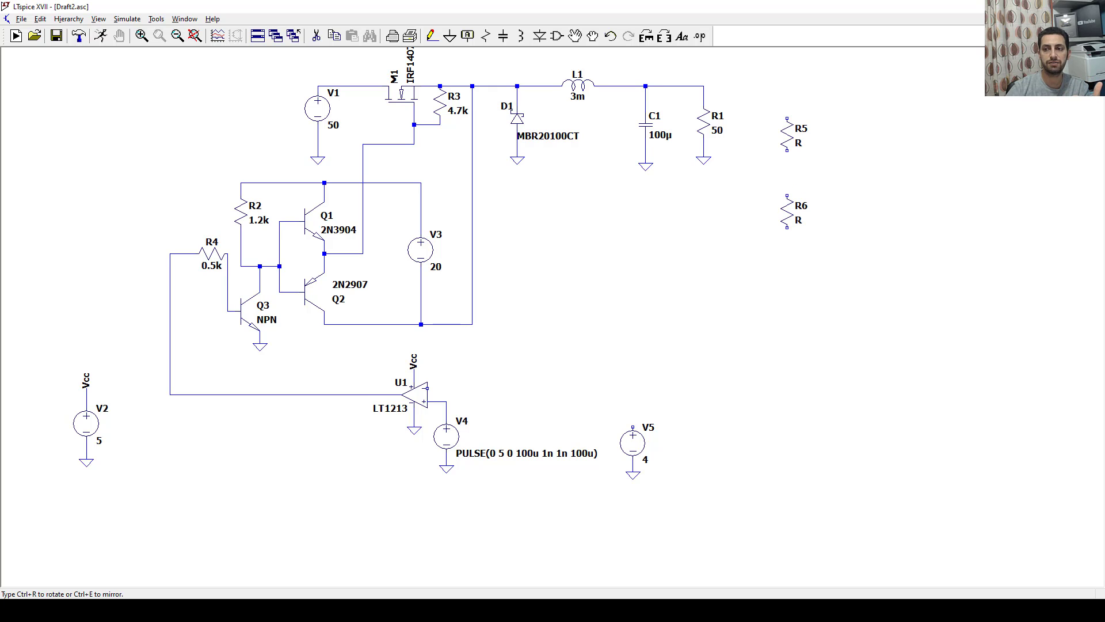
{"action": "left_click", "coordinate": [789, 199]}
{"action": "key", "text": "Escape"}
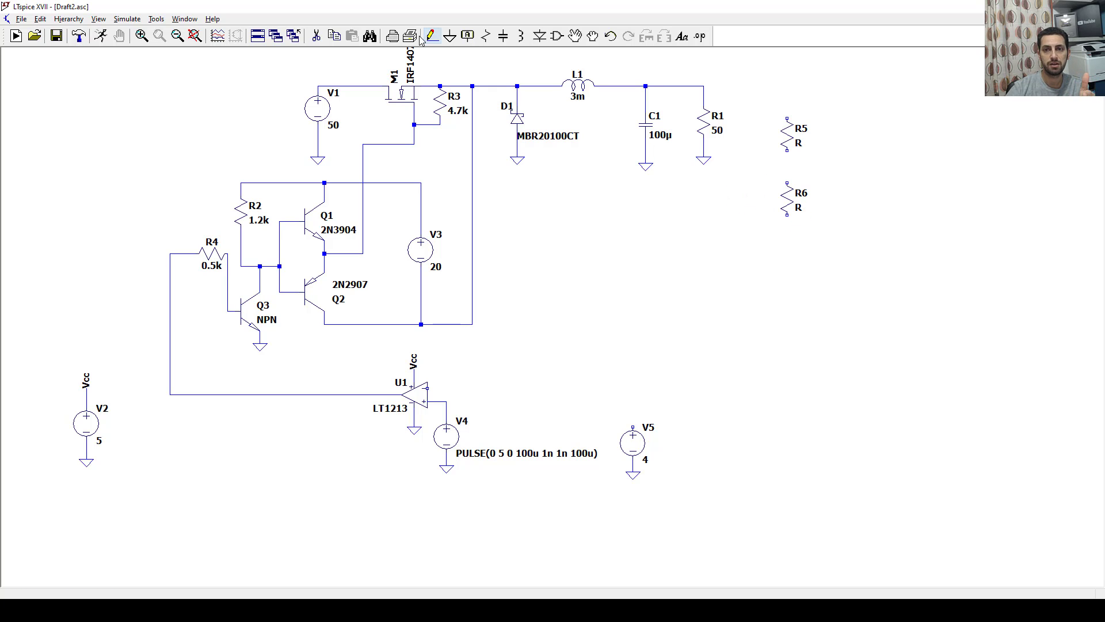
Wire the output node at the top of load resistor R1 to R5 and connect R5 in series with R6.
{"action": "left_click", "coordinate": [431, 35]}
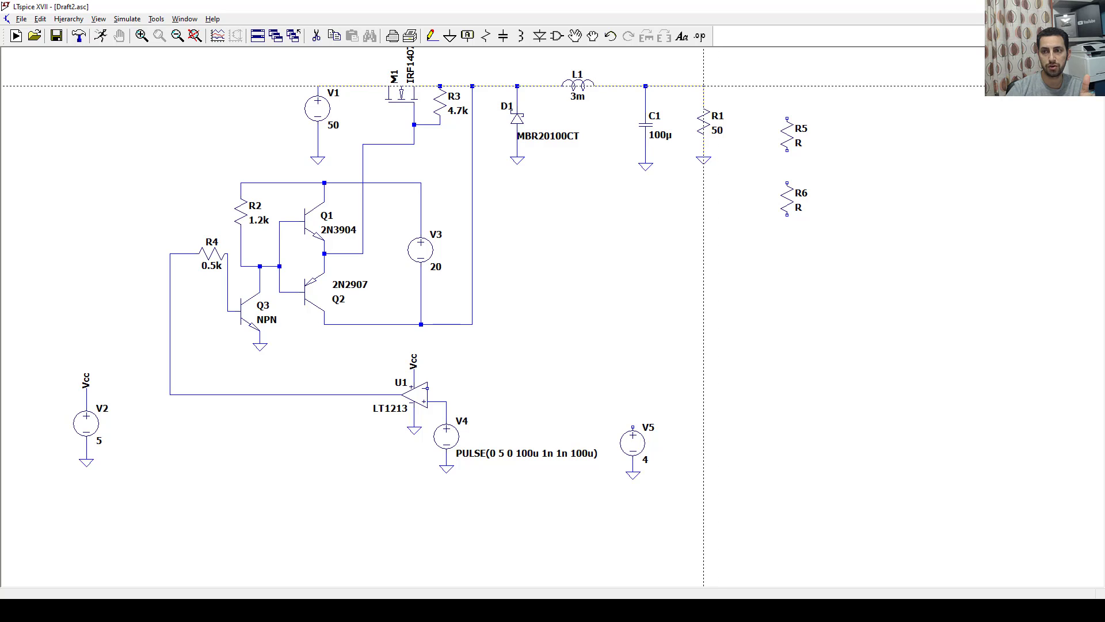
{"action": "left_click", "coordinate": [704, 86]}
{"action": "left_click", "coordinate": [787, 86]}
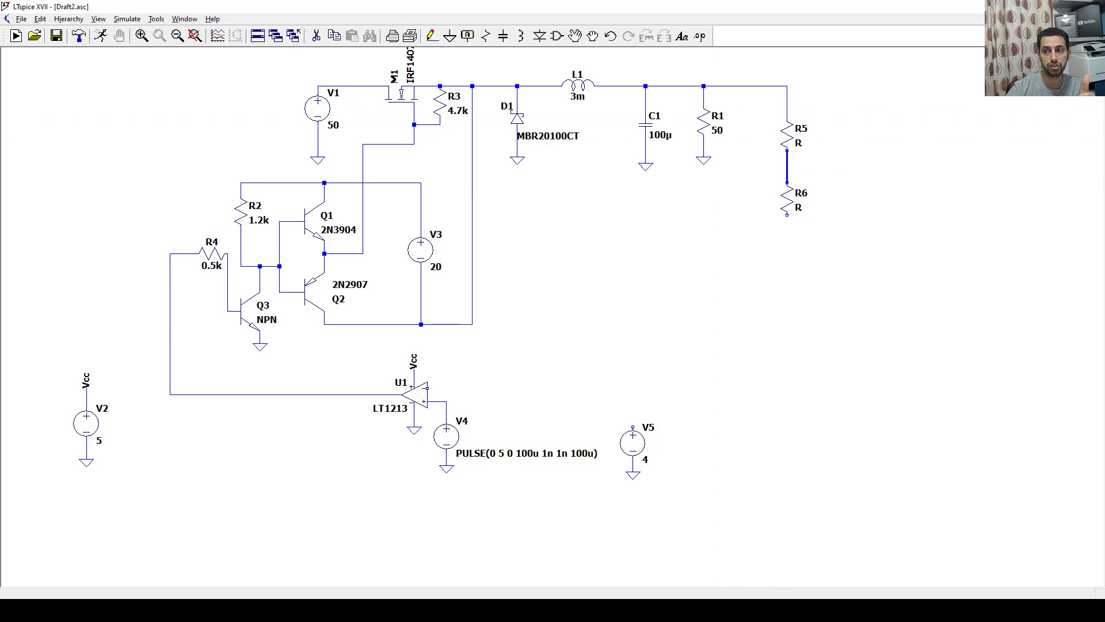
{"action": "left_click", "coordinate": [787, 183]}
{"action": "key", "text": "Escape"}
Place a ground below R6 and wire it to the resistor's lower end.
{"action": "left_click", "coordinate": [450, 36]}
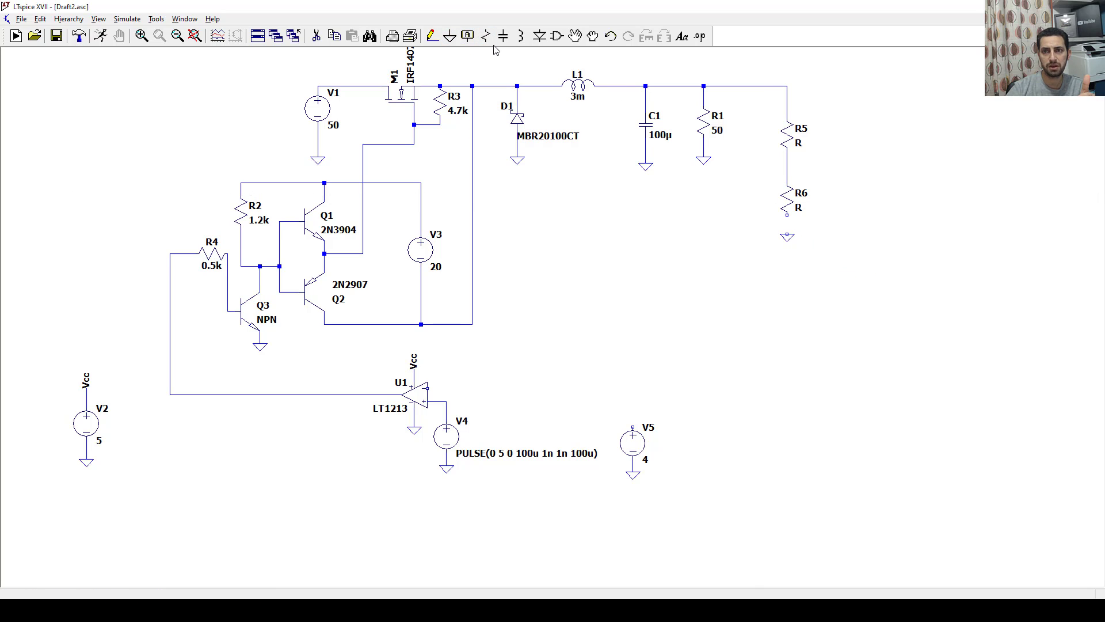
{"action": "left_click", "coordinate": [432, 36]}
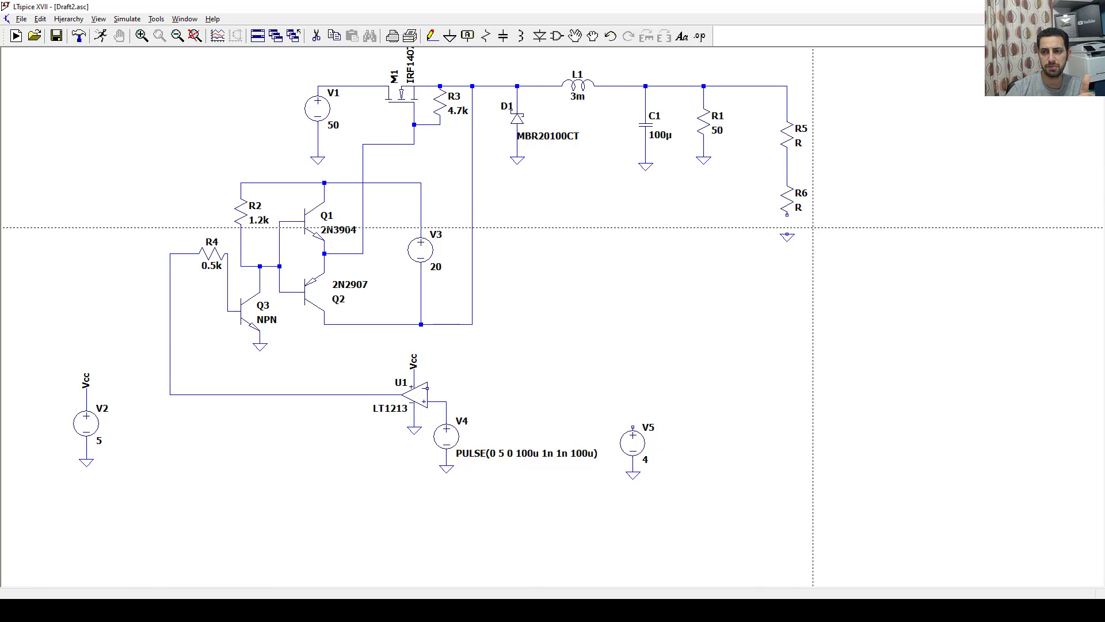
{"action": "left_click", "coordinate": [786, 214]}
{"action": "left_click", "coordinate": [787, 234]}
{"action": "key", "text": "Escape"}
Set the resistances of divider resistors R5 and R6 to 10k each.
{"action": "right_click", "coordinate": [787, 135]}
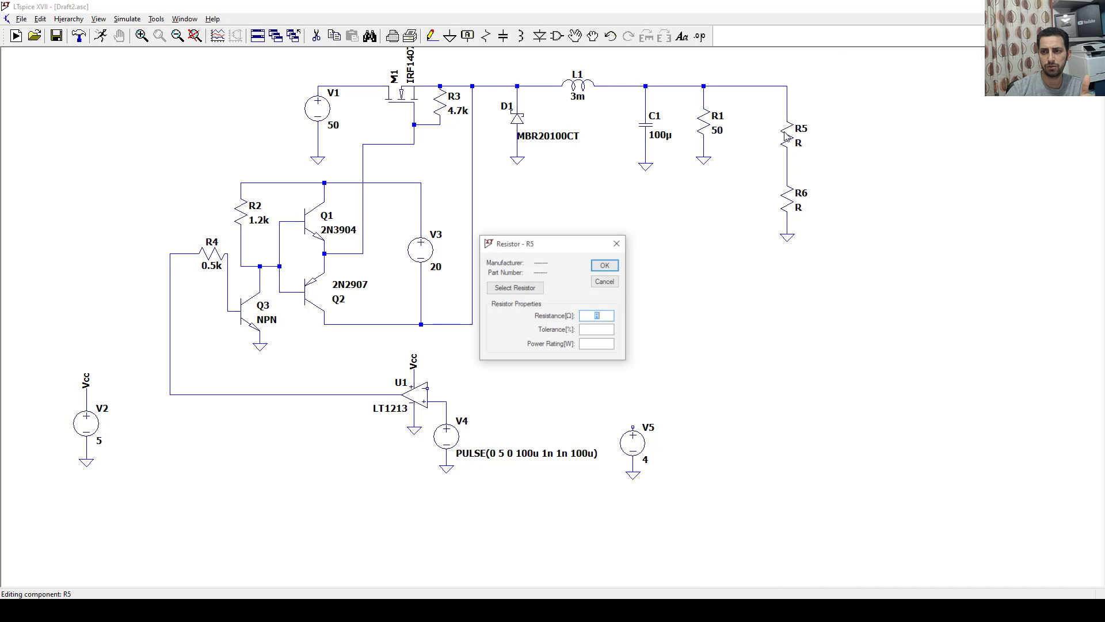
{"action": "type", "text": "10k"}
{"action": "key", "text": "Return"}
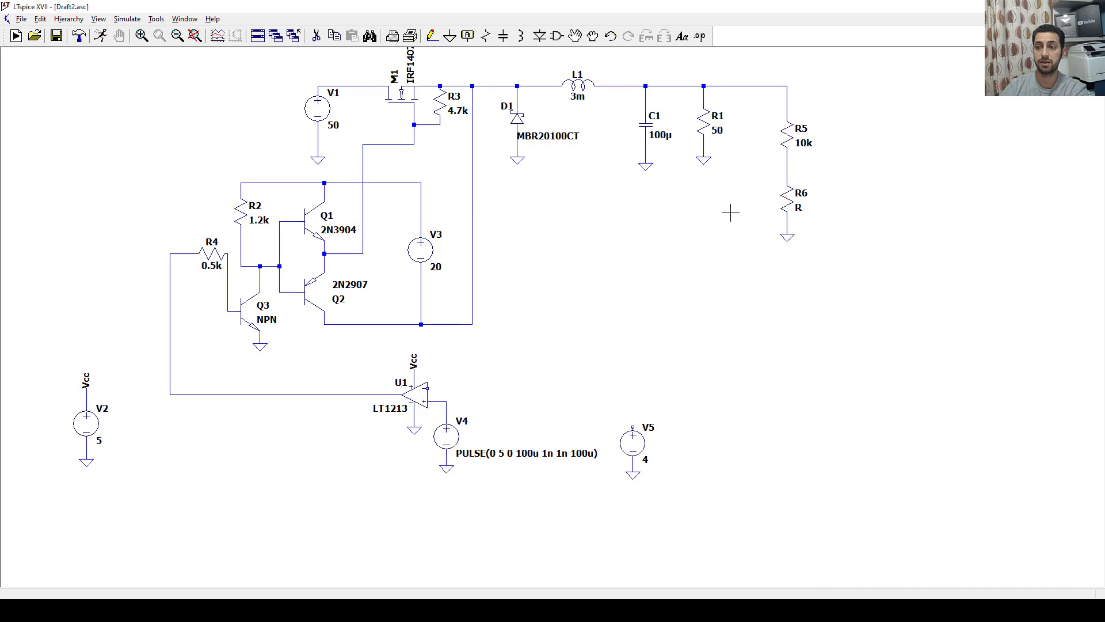
{"action": "right_click", "coordinate": [816, 211]}
{"action": "type", "text": "10k"}
{"action": "key", "text": "Return"}
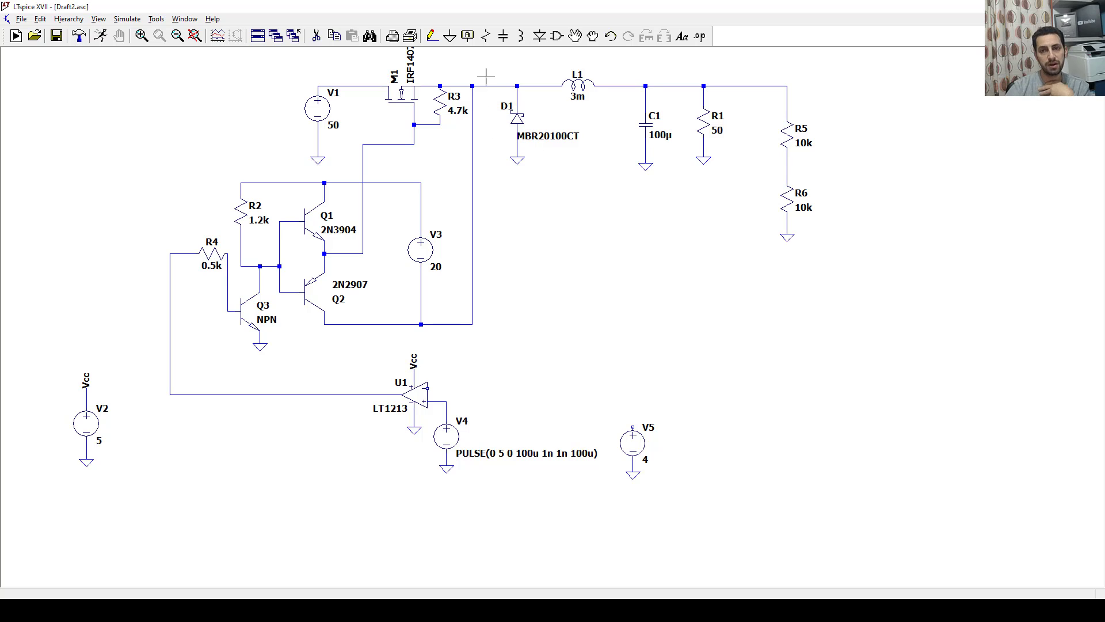
Duplicate op-amp U1 with its Vcc label, grounds and pulse source V4, placing the copy above source V5.
{"action": "mouse_move", "coordinate": [487, 85]}
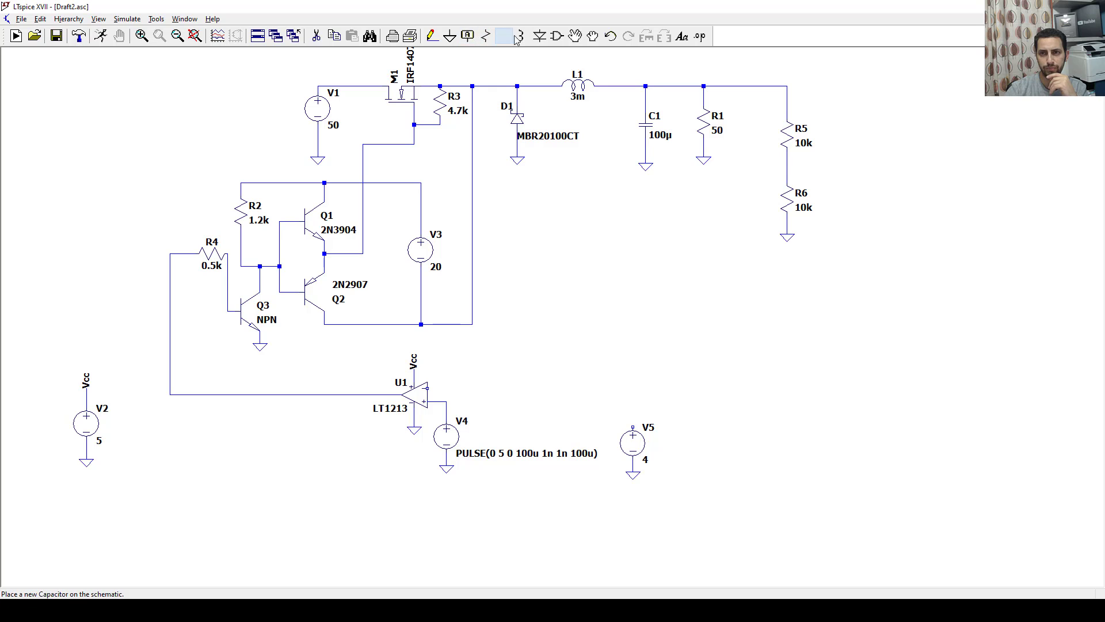
{"action": "left_click", "coordinate": [333, 35]}
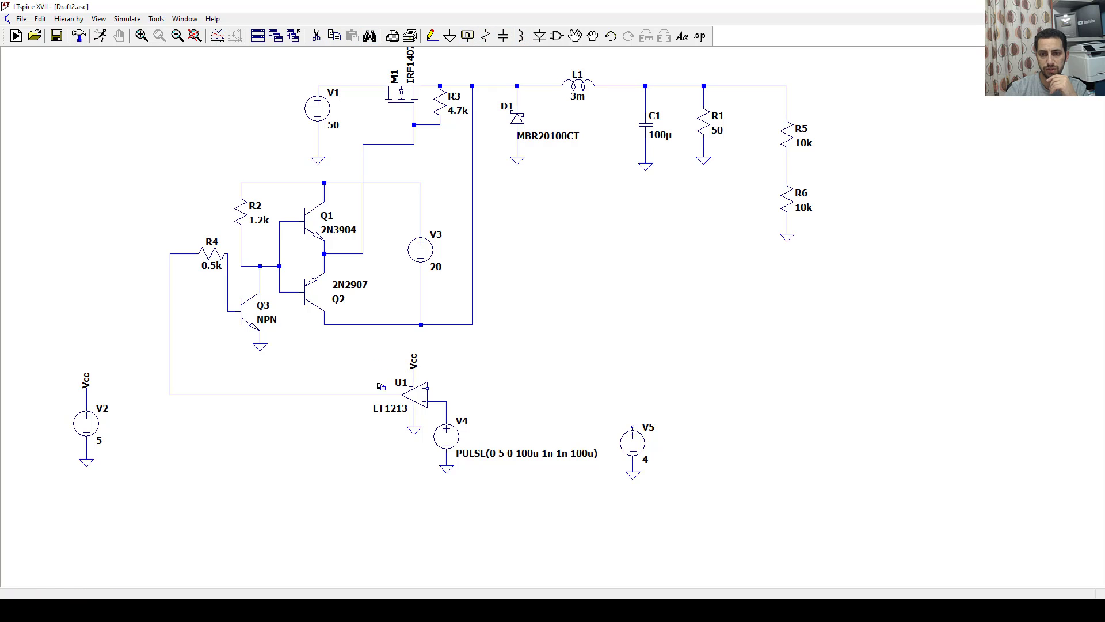
{"action": "left_click_drag", "start_coordinate": [362, 344], "coordinate": [499, 502]}
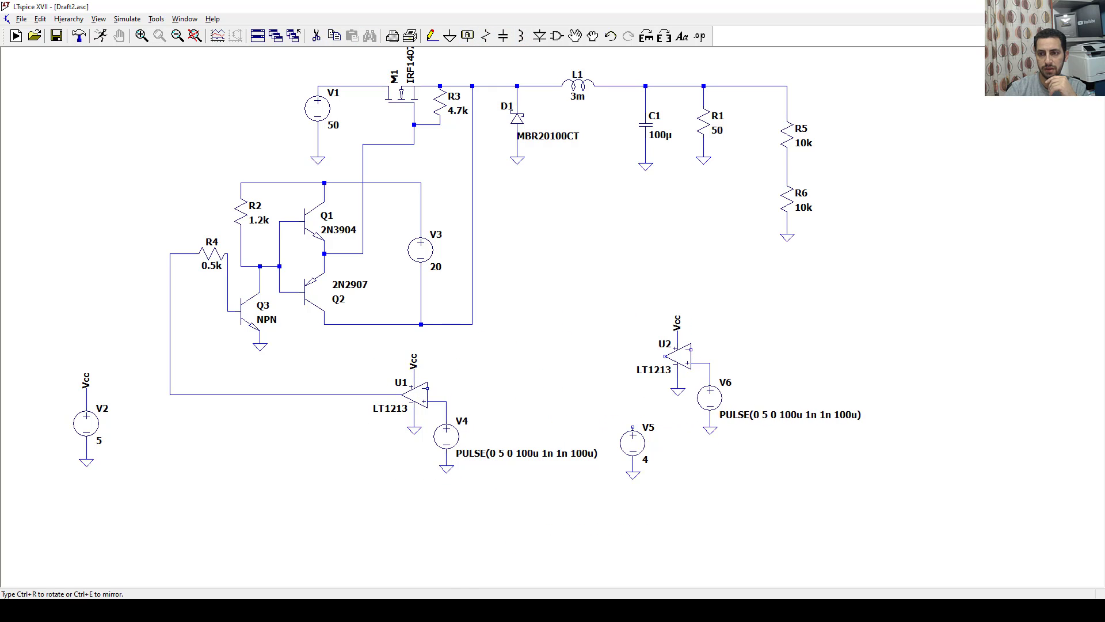
{"action": "left_click", "coordinate": [753, 311]}
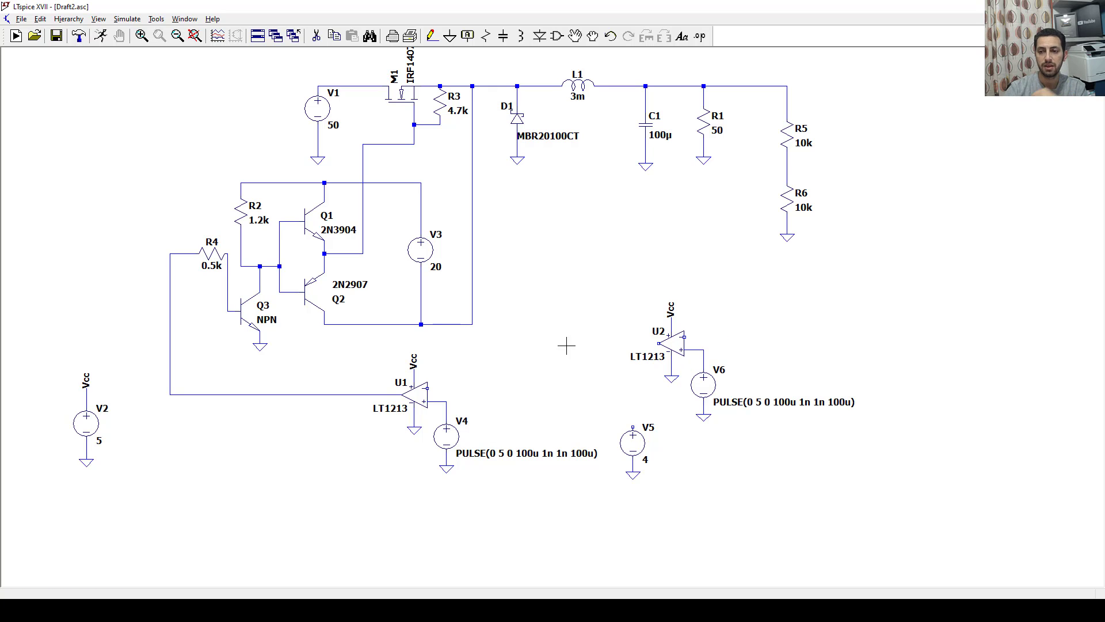
Wire the midpoint between R5 and R6 to the inverting input of op-amp U2.
{"action": "left_click", "coordinate": [450, 41]}
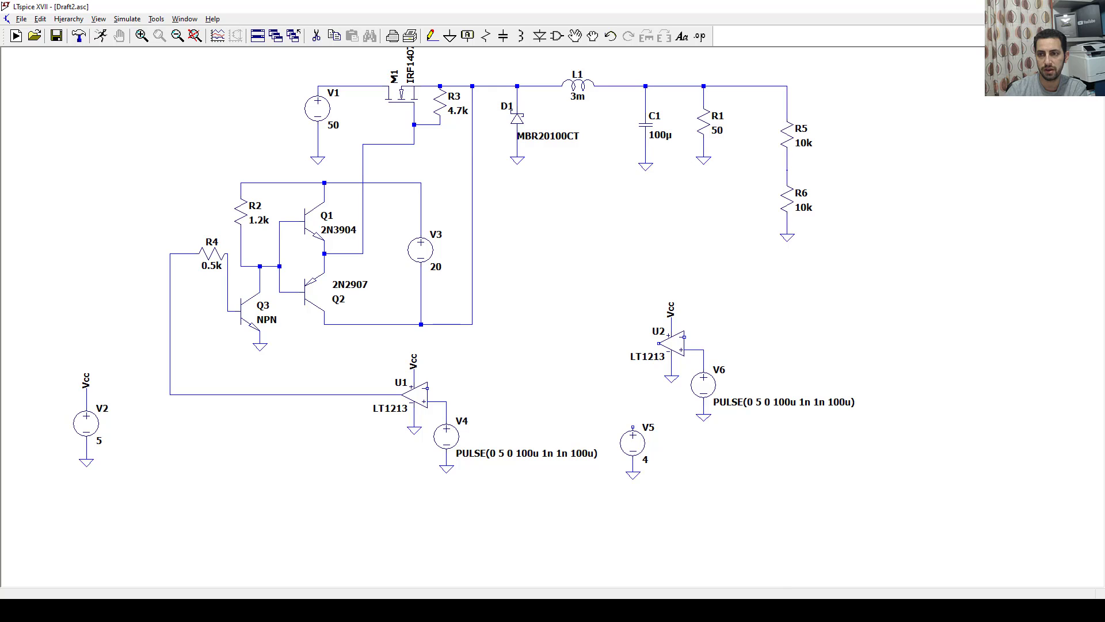
{"action": "left_click", "coordinate": [787, 170]}
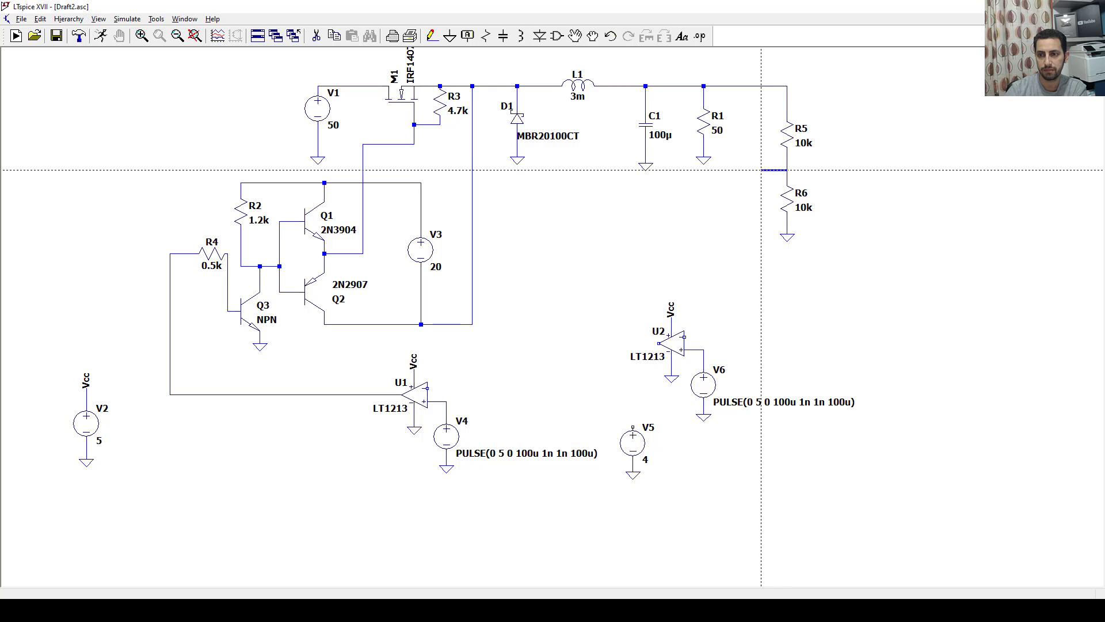
{"action": "left_click", "coordinate": [761, 337]}
{"action": "left_click", "coordinate": [685, 337]}
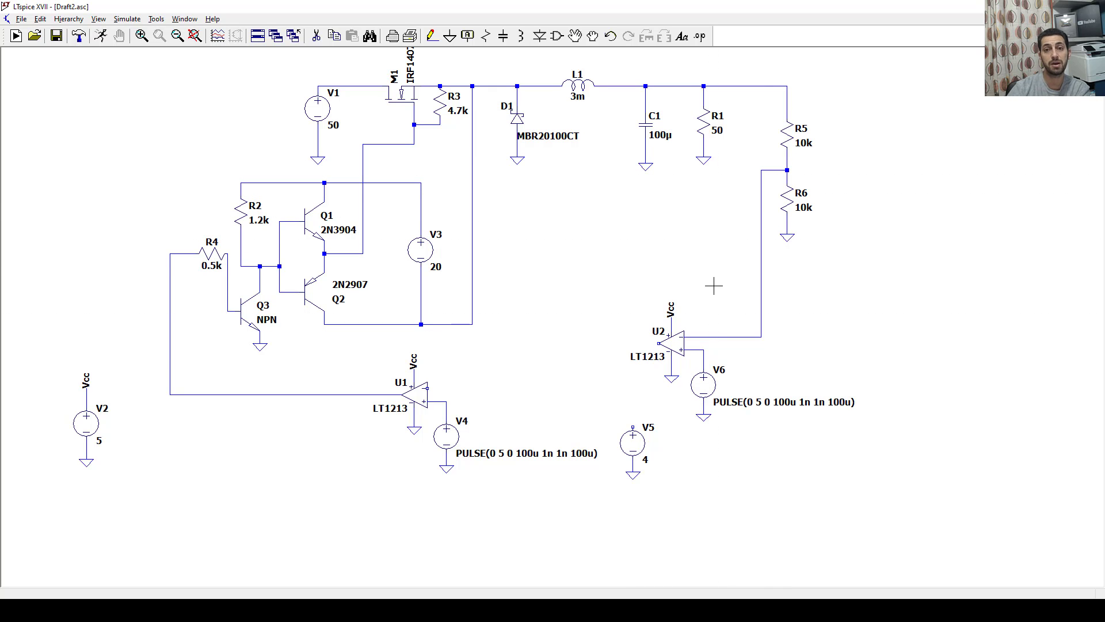
Change source V6 from a pulse to a plain DC source with a value of 20 V.
{"action": "right_click", "coordinate": [714, 385]}
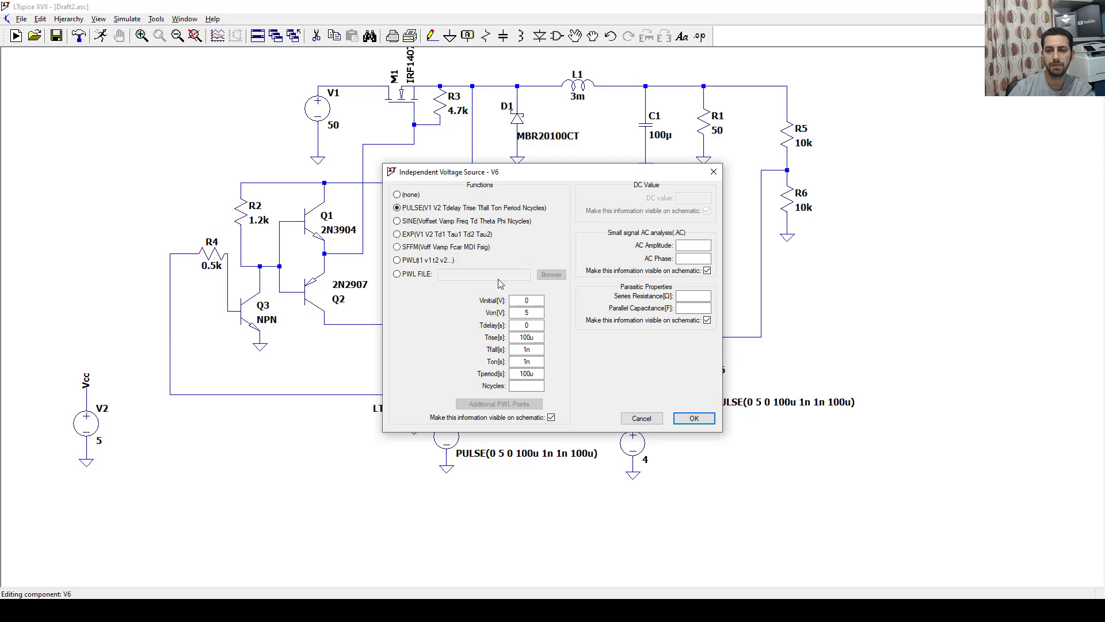
{"action": "left_click", "coordinate": [398, 194]}
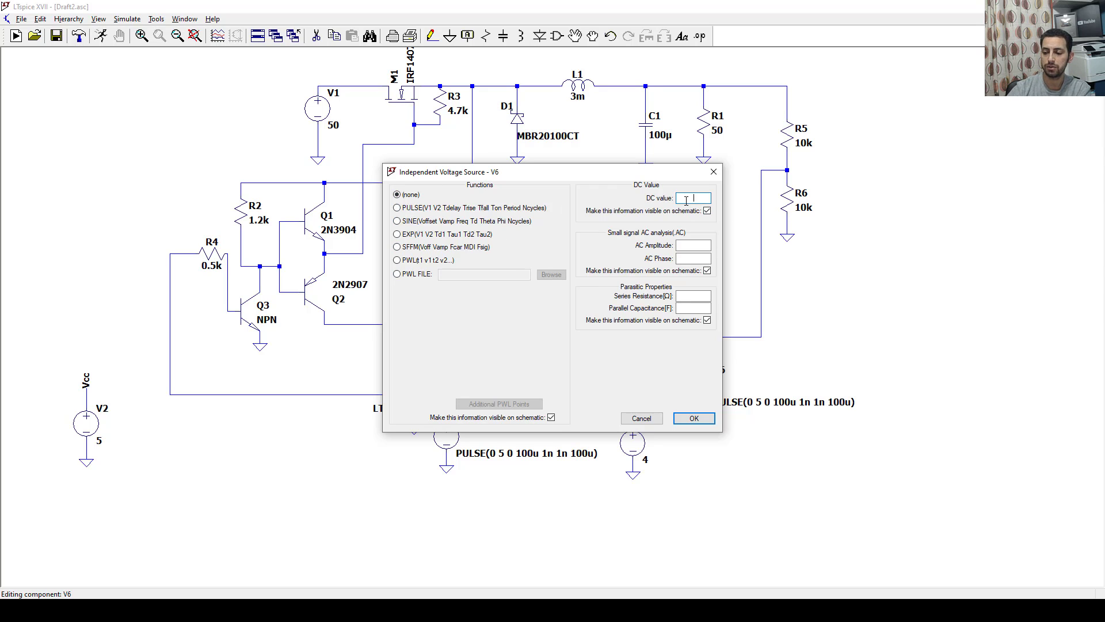
{"action": "type", "text": "20"}
{"action": "key", "text": "Return"}
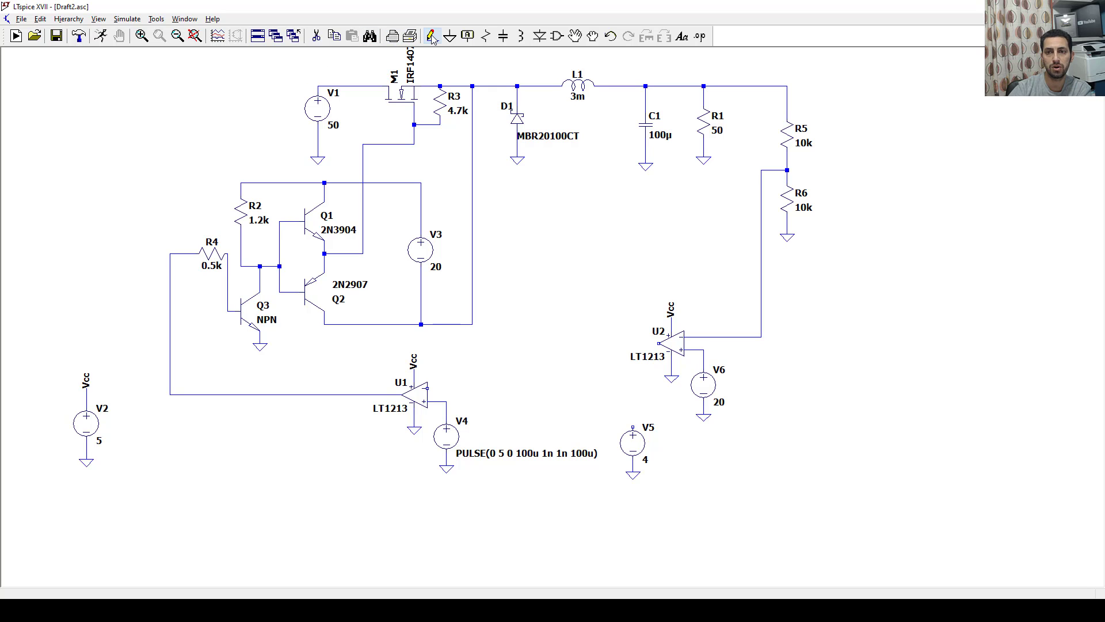
Wire the output of op-amp U2 to the inverting input of op-amp U1.
{"action": "left_click", "coordinate": [659, 343]}
{"action": "left_click", "coordinate": [516, 344]}
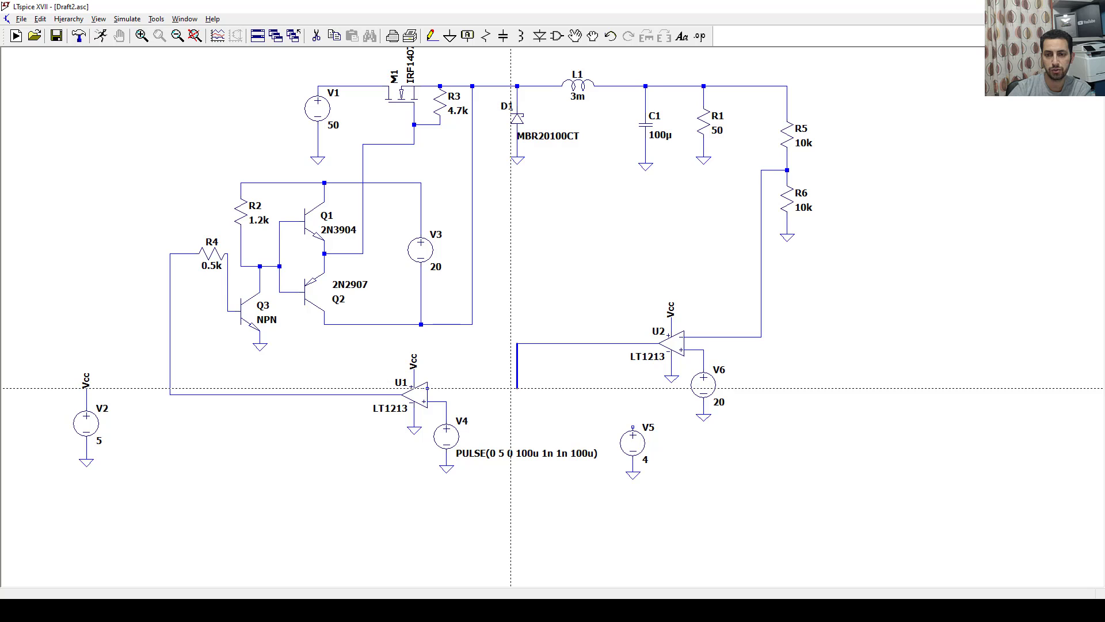
{"action": "left_click", "coordinate": [516, 388]}
{"action": "left_click", "coordinate": [427, 388]}
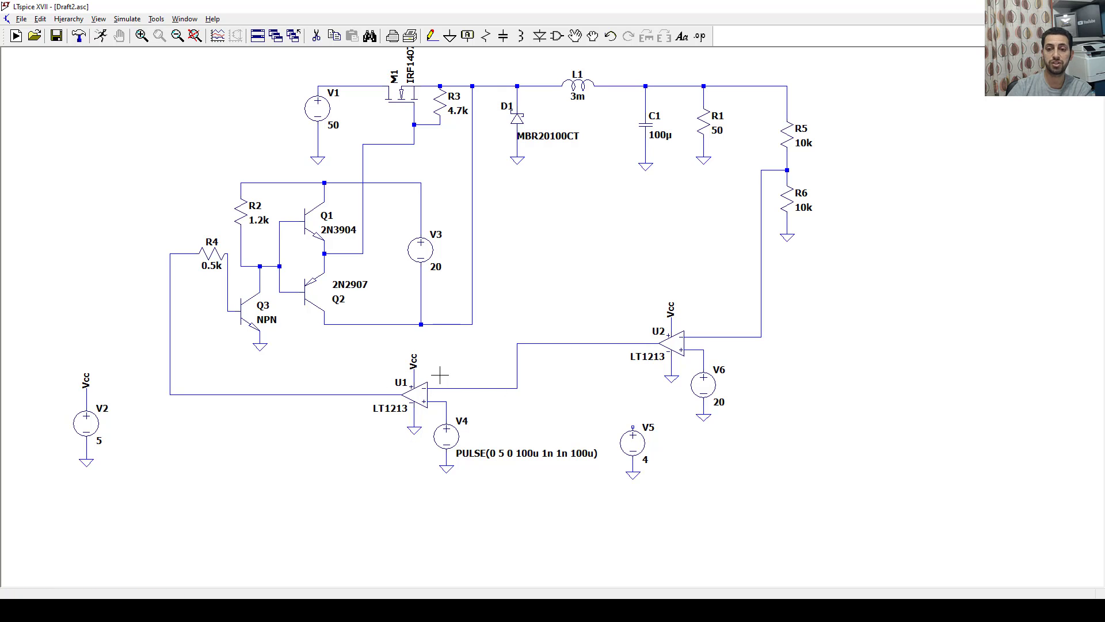
Set the resistance of the lower divider resistor R6 to 1k.
{"action": "scroll", "coordinate": [527, 172], "scroll_direction": "down", "scroll_amount": 1}
{"action": "scroll", "coordinate": [526, 119], "scroll_direction": "up", "scroll_amount": 1}
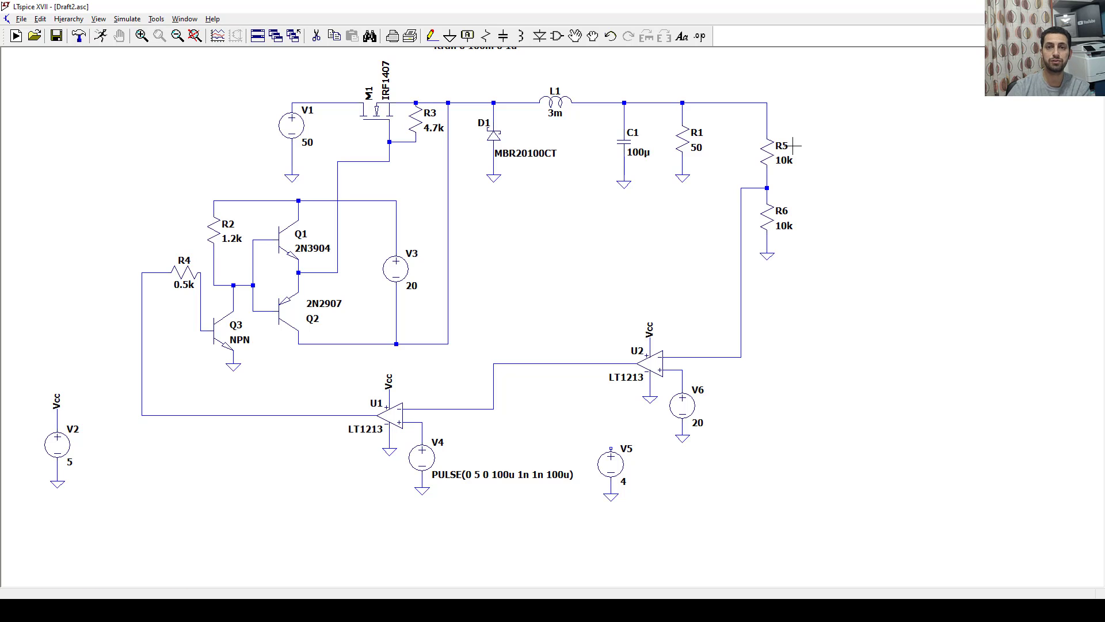
{"action": "right_click", "coordinate": [777, 224]}
{"action": "type", "text": "1k"}
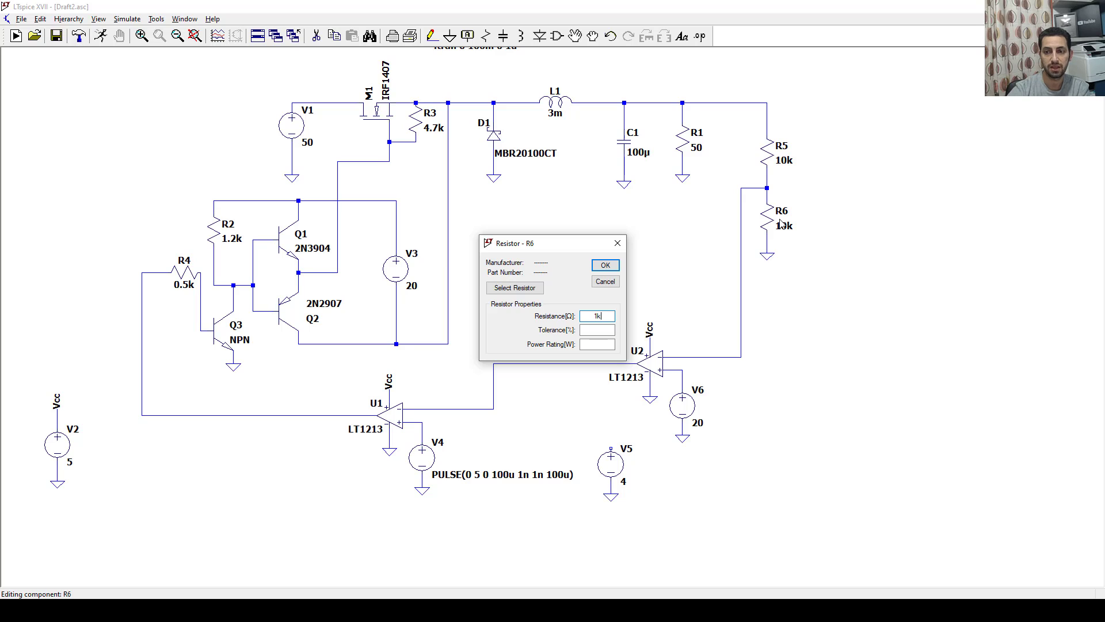
{"action": "key", "text": "Return"}
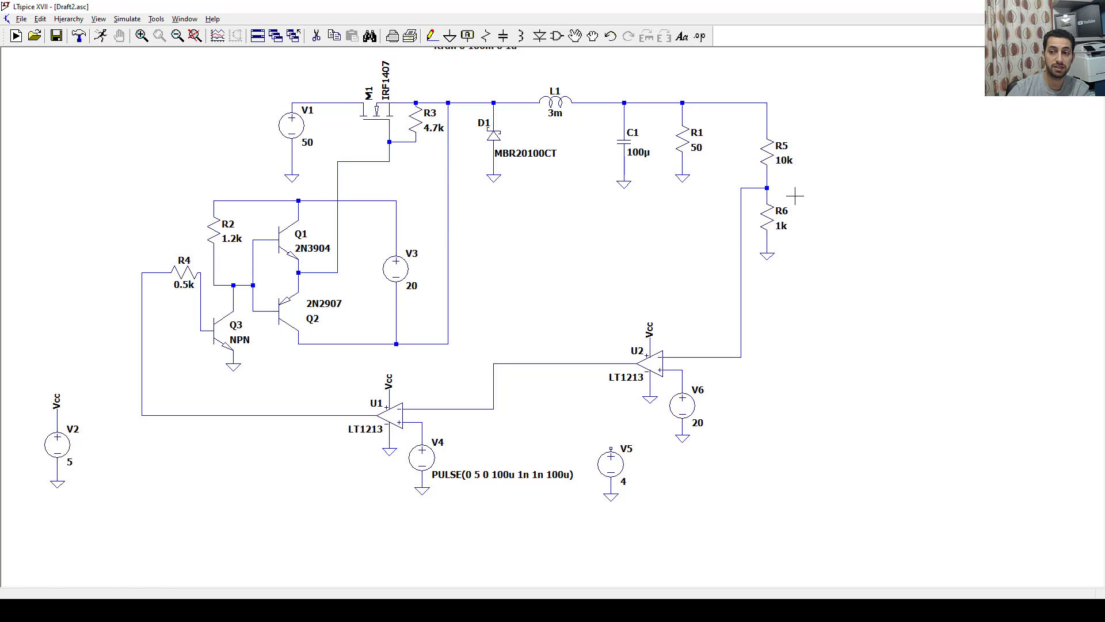
Set the DC value of reference source V6 to 2 V.
{"action": "right_click", "coordinate": [684, 415]}
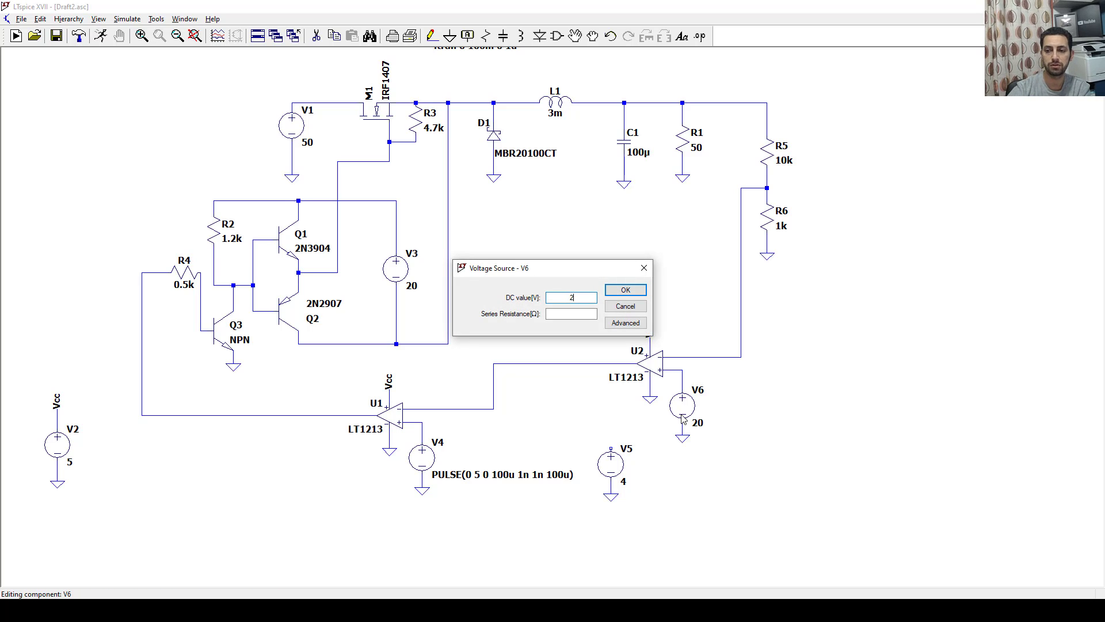
{"action": "type", "text": "2"}
{"action": "key", "text": "Return"}
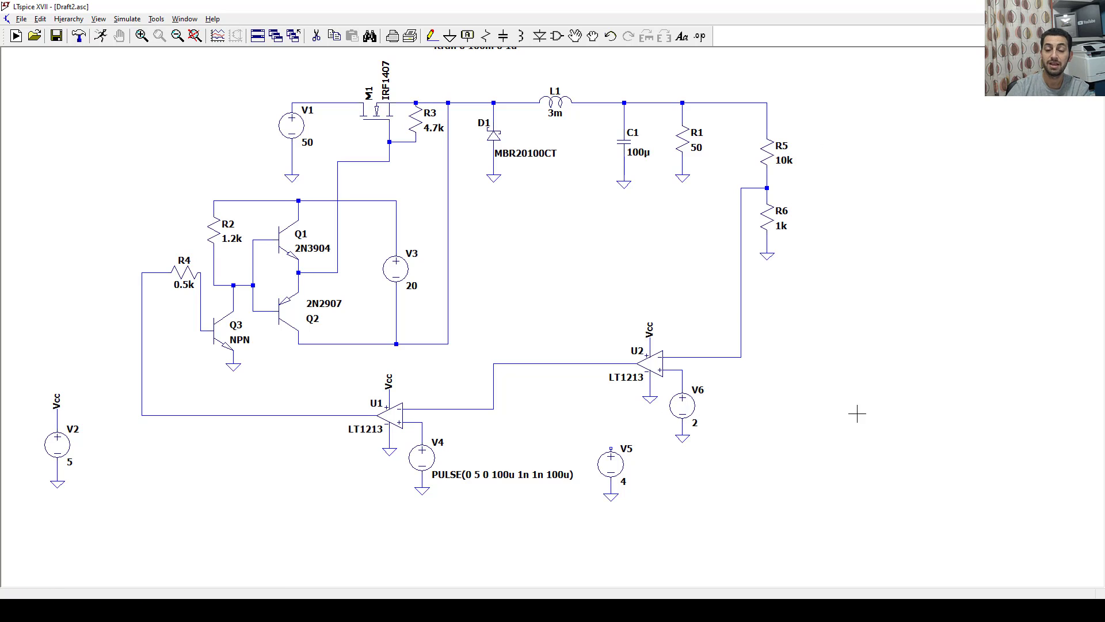
Run the simulation, plot the converter's output voltage at the top of R5, and magnify the ripple between about 9.2 and 11 ms.
{"action": "left_click", "coordinate": [101, 36]}
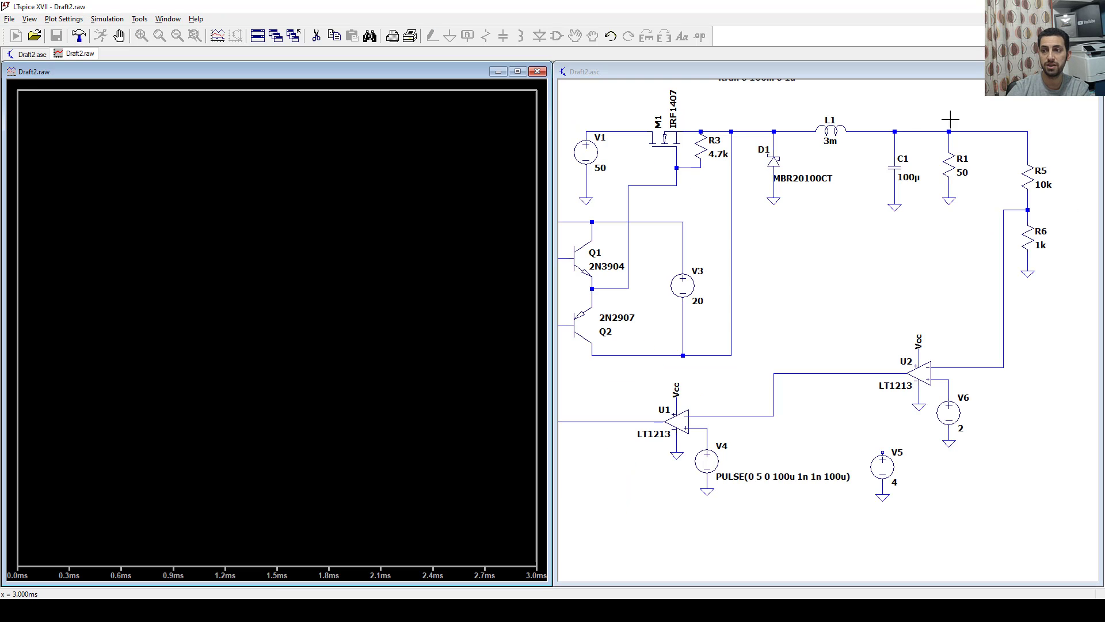
{"action": "left_click", "coordinate": [980, 110]}
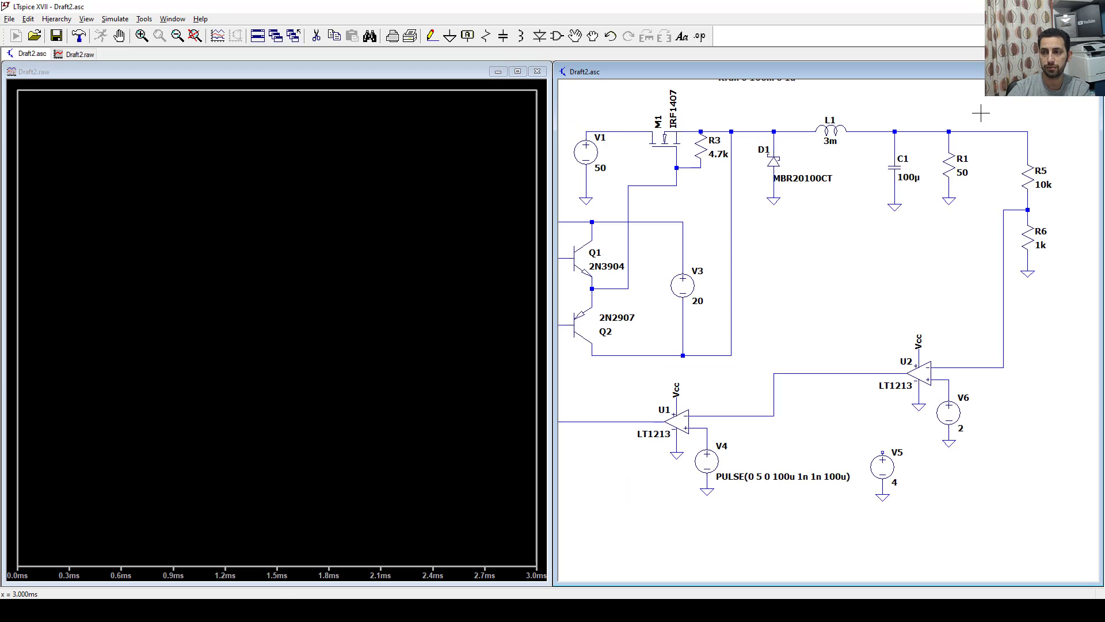
{"action": "left_click", "coordinate": [1020, 131]}
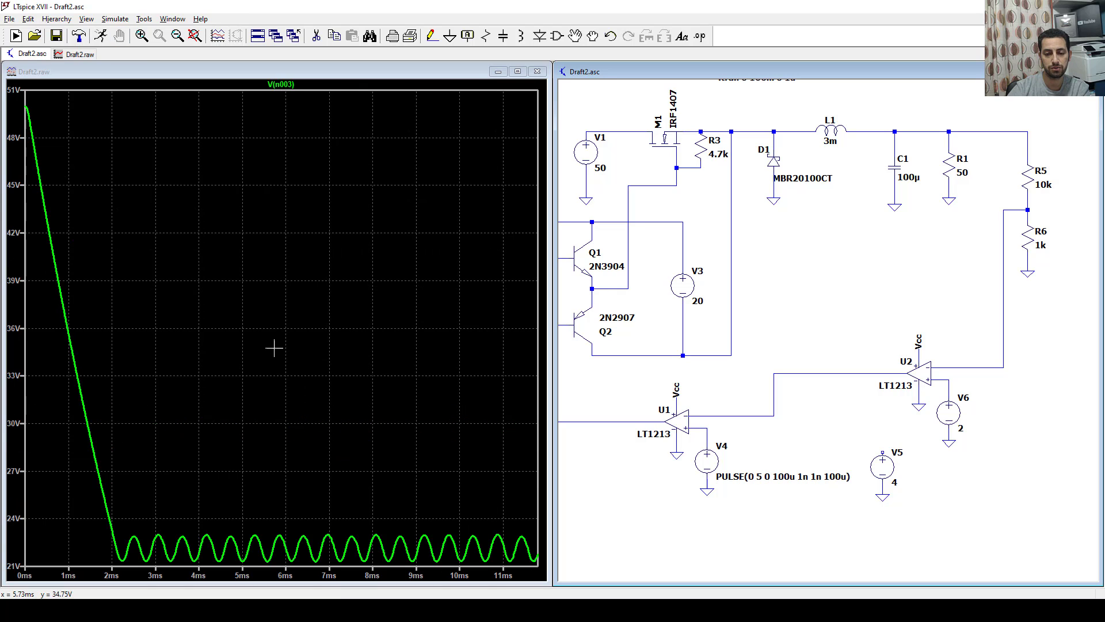
{"action": "left_click_drag", "start_coordinate": [425, 521], "coordinate": [496, 568]}
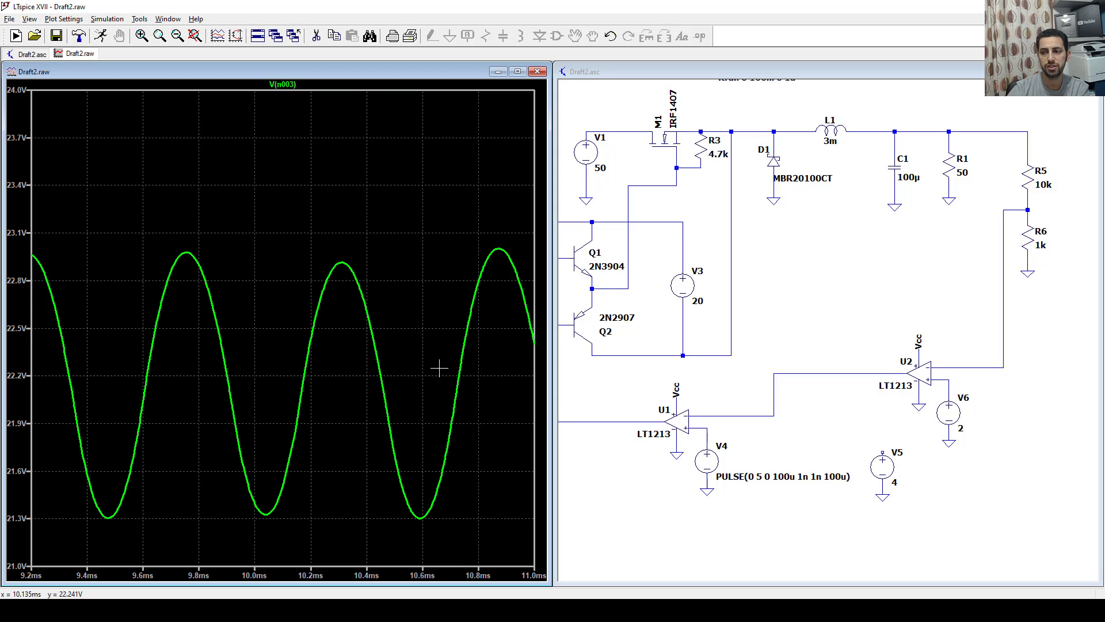
Set the DC value of gate-driver supply V3 to 25 V.
{"action": "left_click", "coordinate": [837, 323]}
{"action": "scroll", "coordinate": [850, 343], "scroll_direction": "down", "scroll_amount": 1}
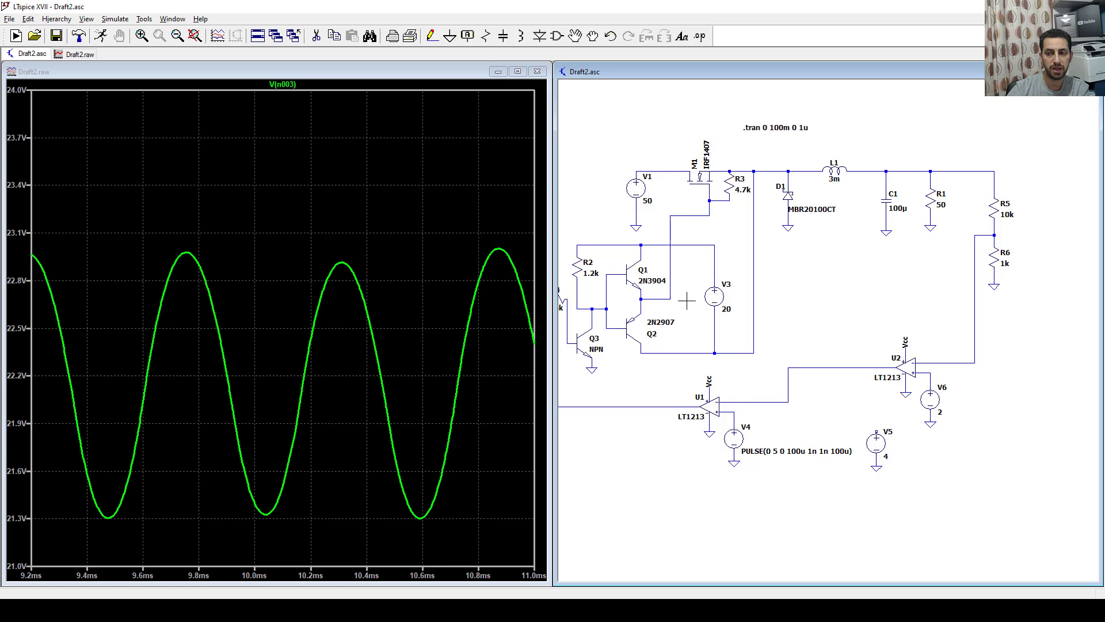
{"action": "right_click", "coordinate": [715, 298]}
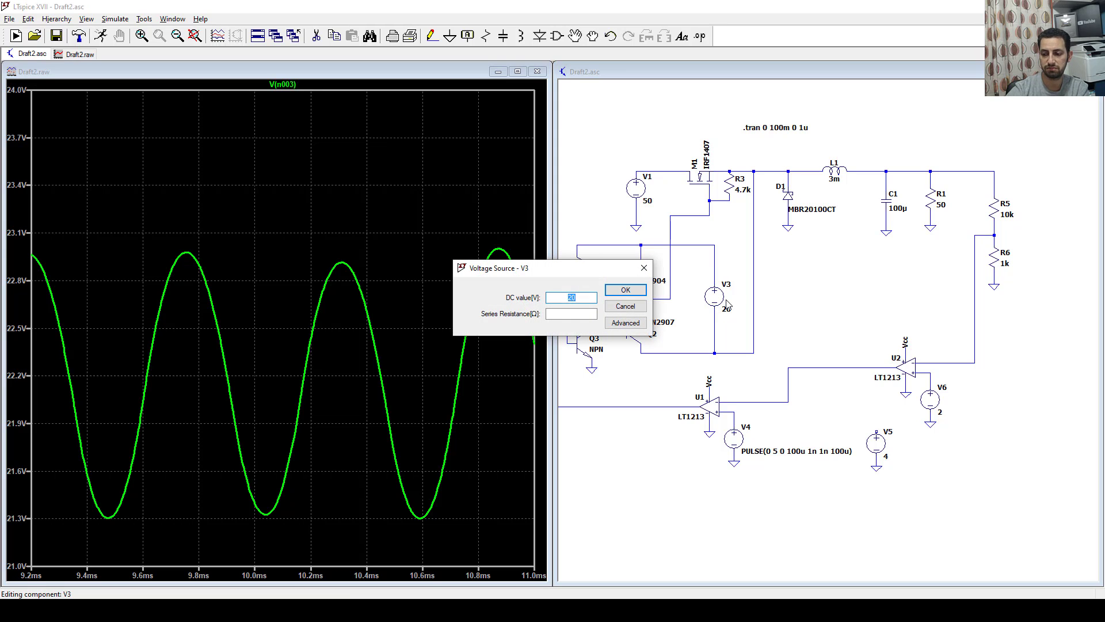
{"action": "type", "text": "25"}
{"action": "key", "text": "Return"}
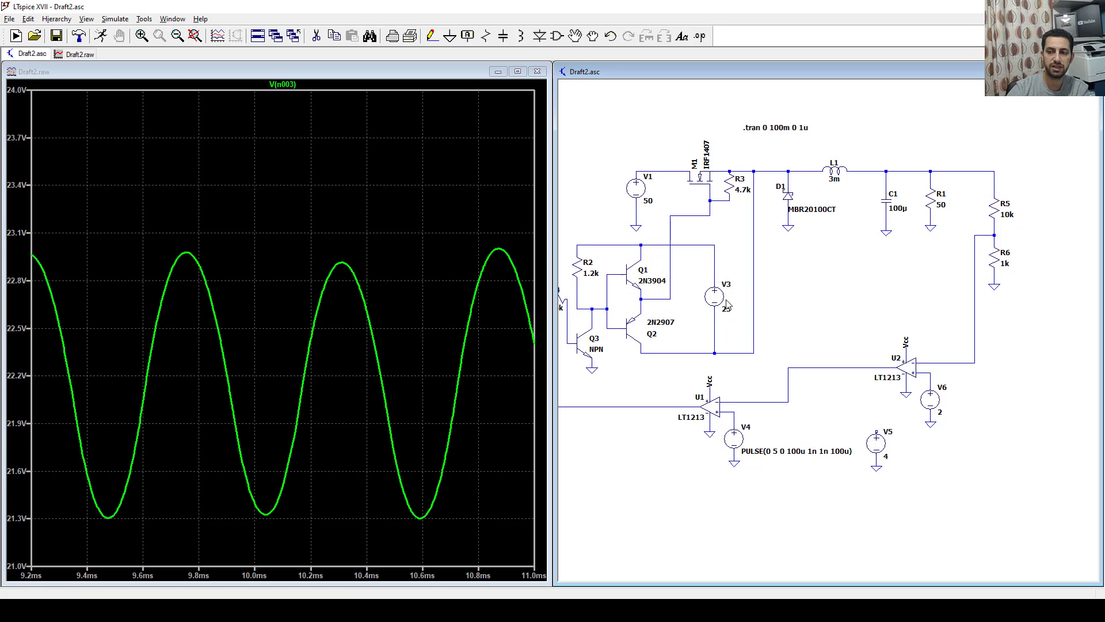
Rerun the simulation, halt it early, and magnify the output ripple between about 6.7 and 7.8 ms.
{"action": "left_click", "coordinate": [101, 36]}
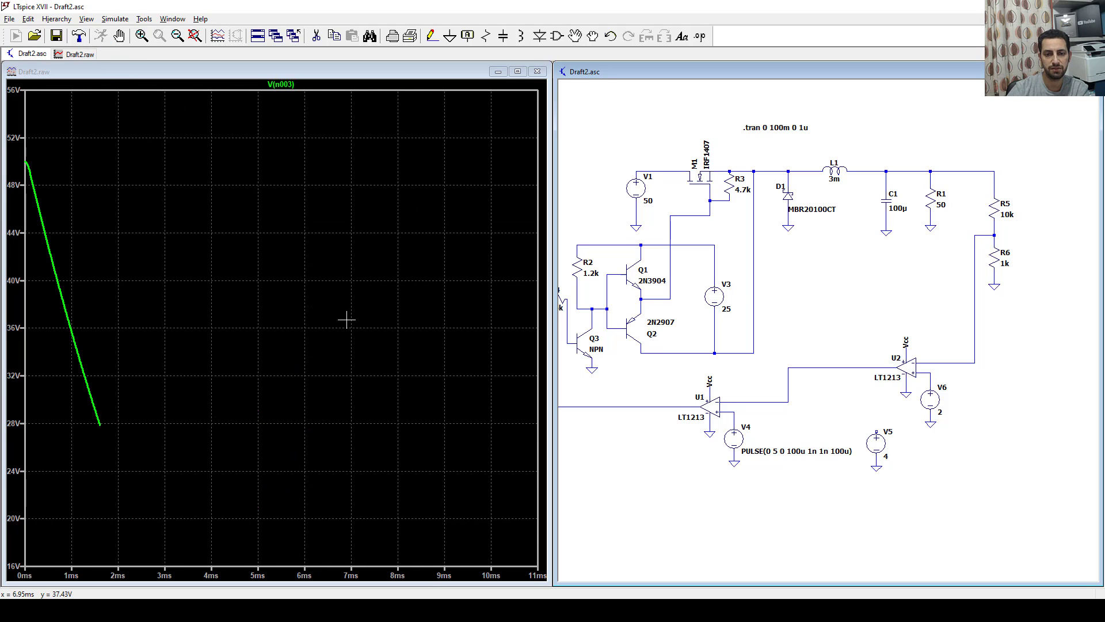
{"action": "left_click", "coordinate": [120, 36]}
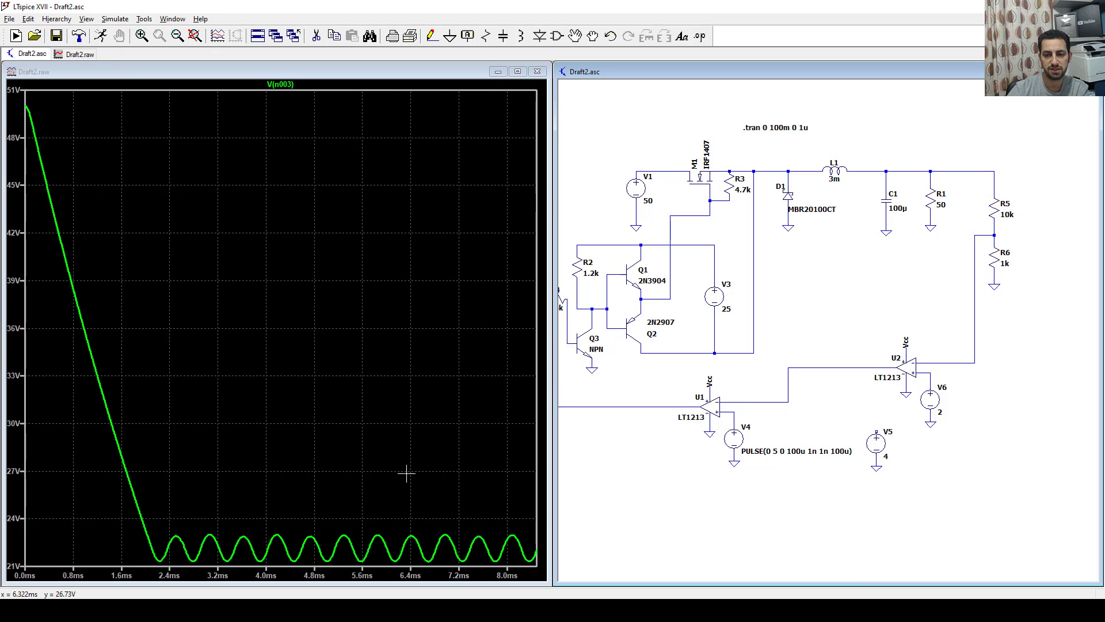
{"action": "left_click_drag", "start_coordinate": [429, 512], "coordinate": [494, 558]}
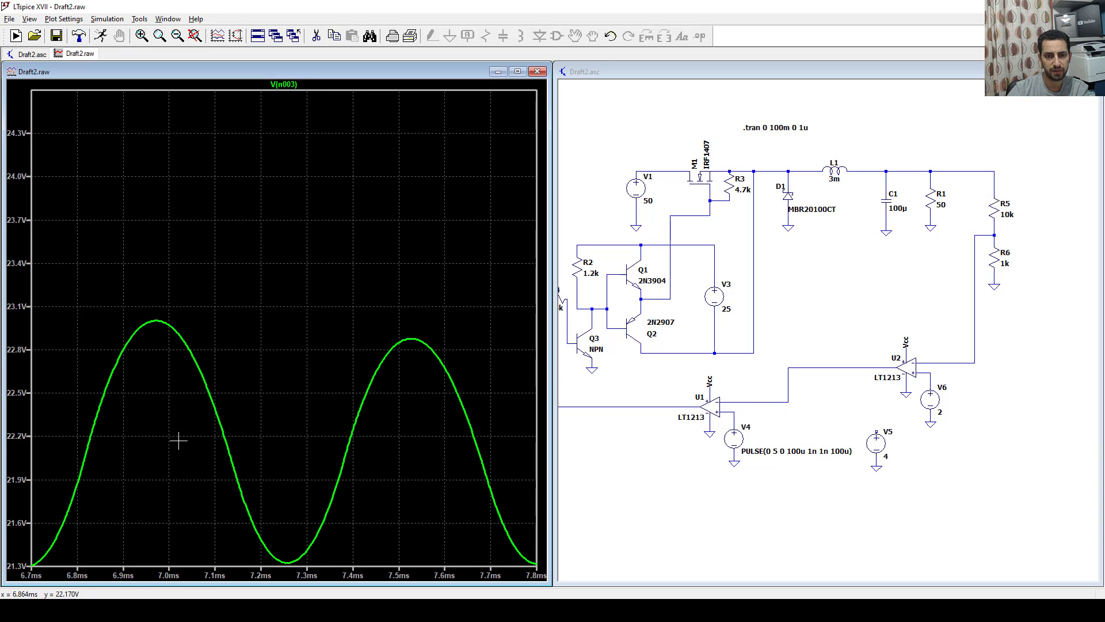
{"action": "left_click", "coordinate": [883, 316]}
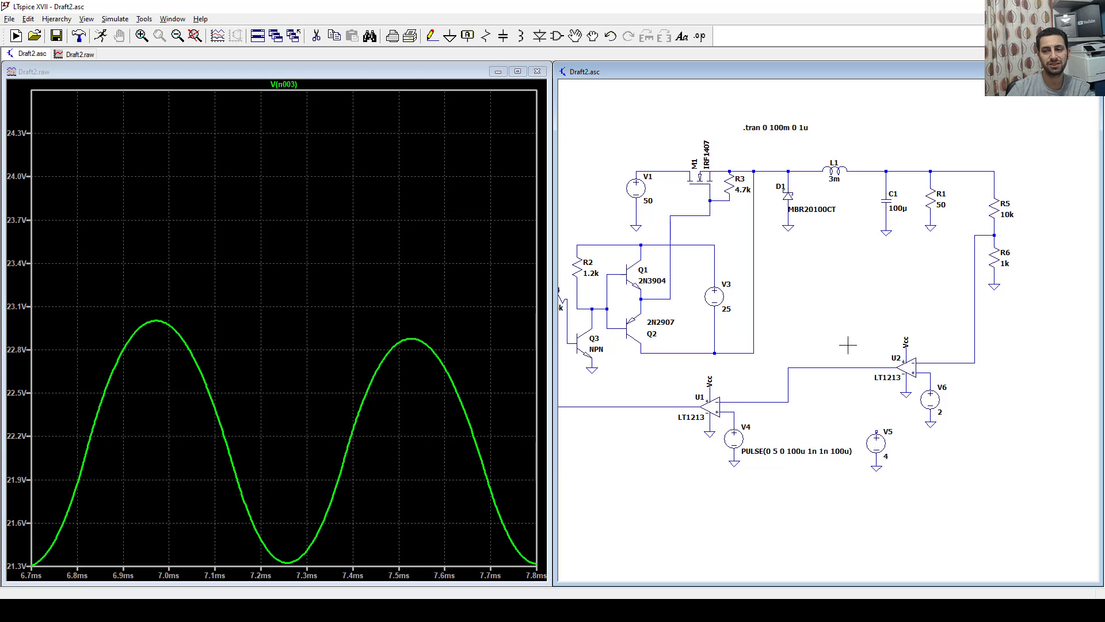
Set the DC value of reference source V6 to 3 V.
{"action": "left_click", "coordinate": [189, 163]}
{"action": "left_click", "coordinate": [195, 36]}
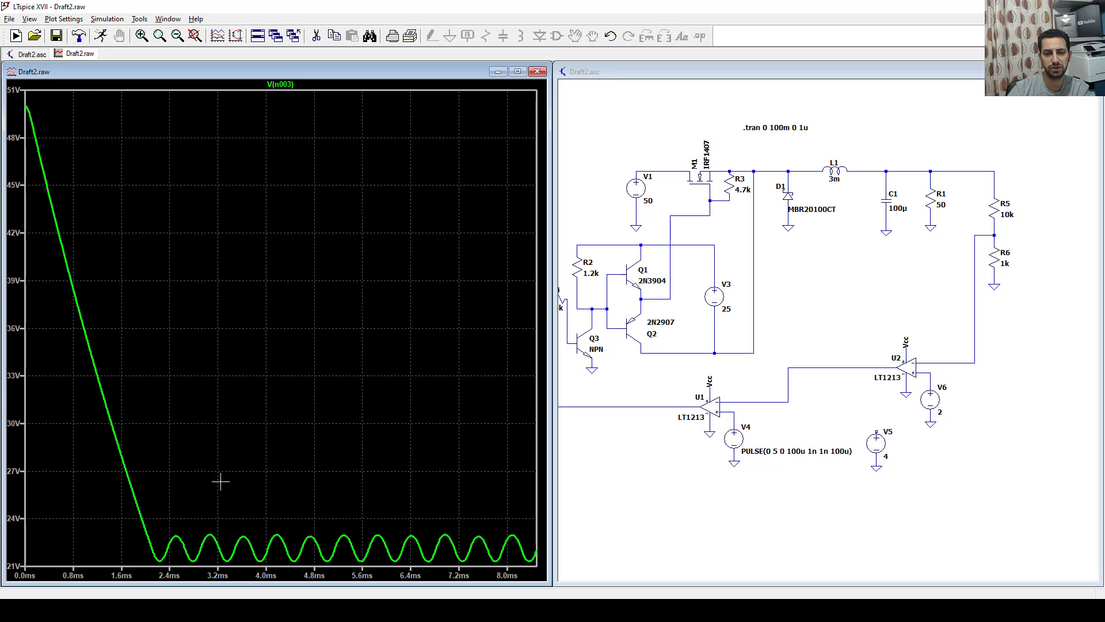
{"action": "right_click", "coordinate": [930, 401]}
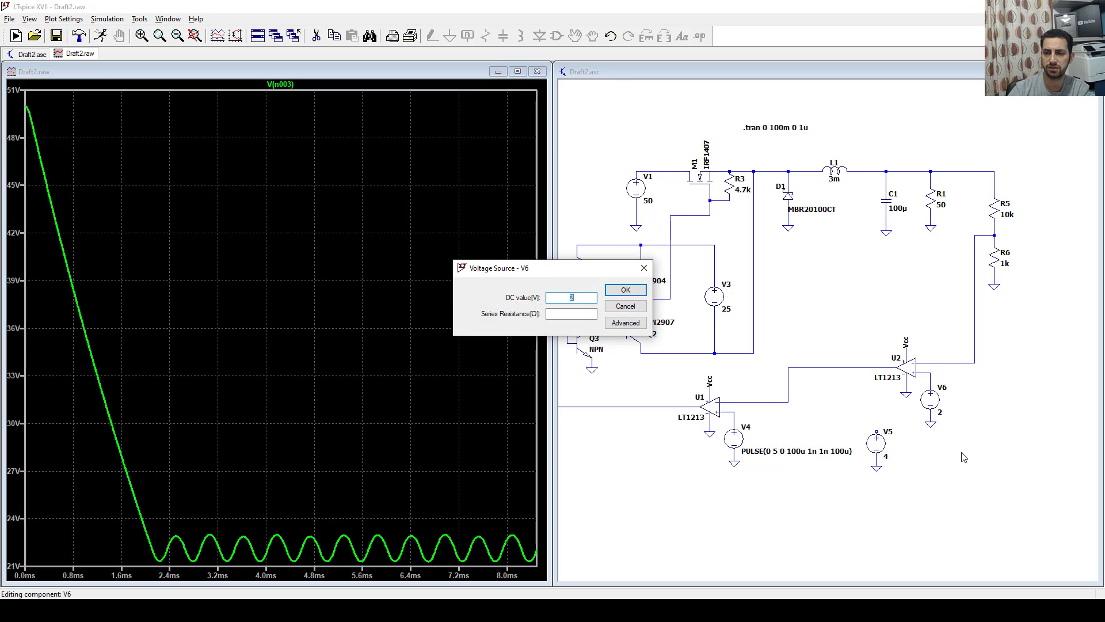
{"action": "type", "text": "3"}
{"action": "key", "text": "Return"}
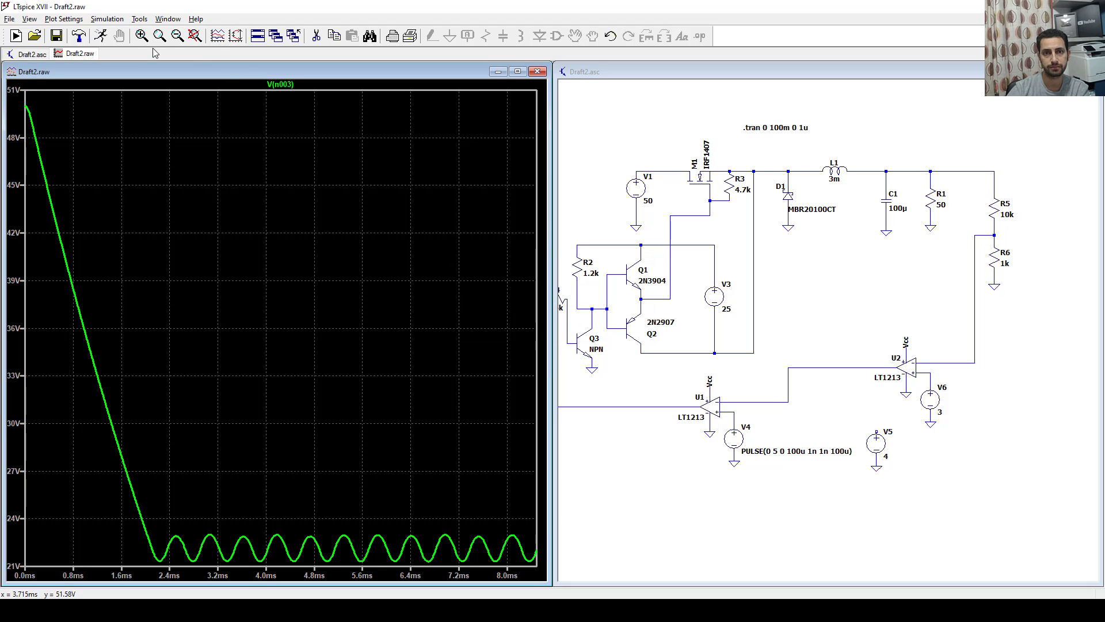
Rerun the simulation, halt it early, and magnify the output ripple between about 3.8 and 4.9 ms.
{"action": "left_click", "coordinate": [101, 37]}
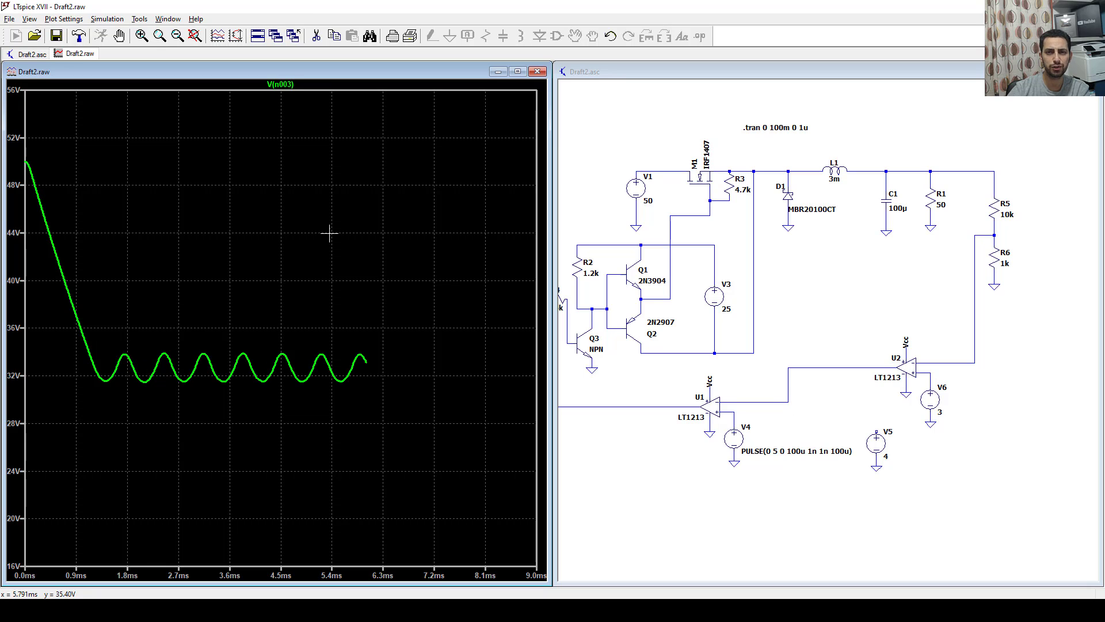
{"action": "key", "text": "ctrl+h"}
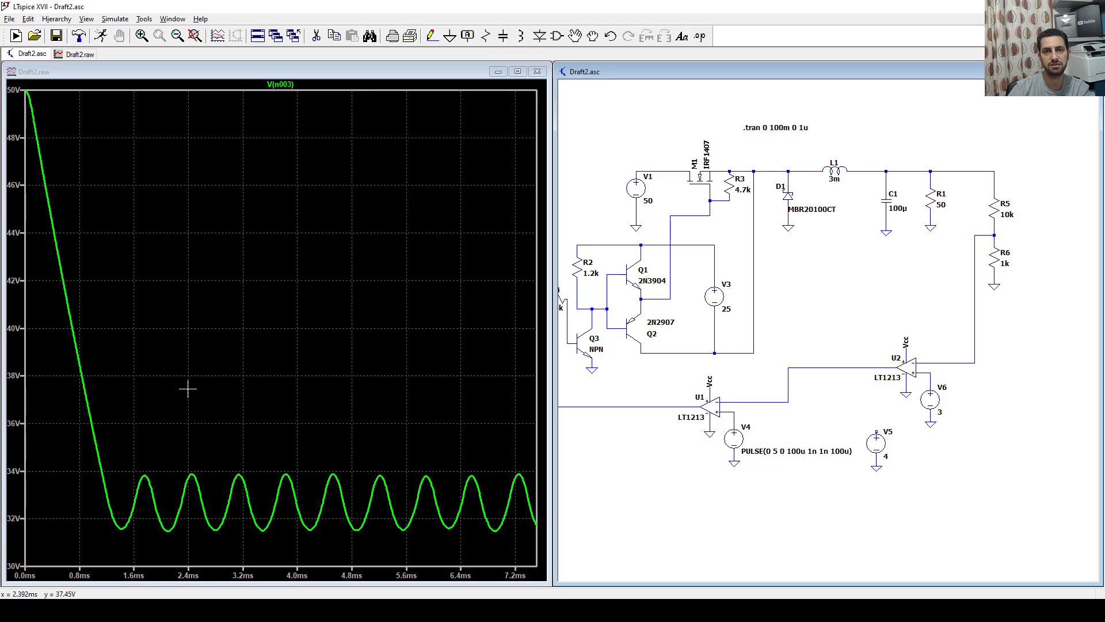
{"action": "left_click_drag", "start_coordinate": [286, 469], "coordinate": [365, 548]}
Set the resistance of load resistor R1 to 20 Ω.
{"action": "left_click", "coordinate": [1032, 222]}
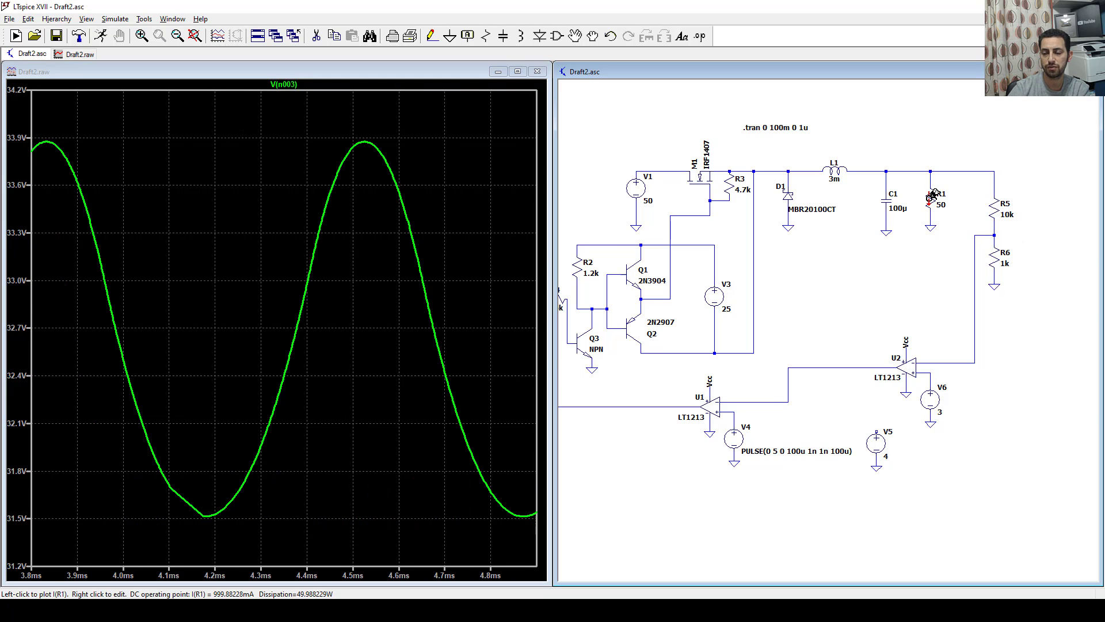
{"action": "right_click", "coordinate": [930, 199]}
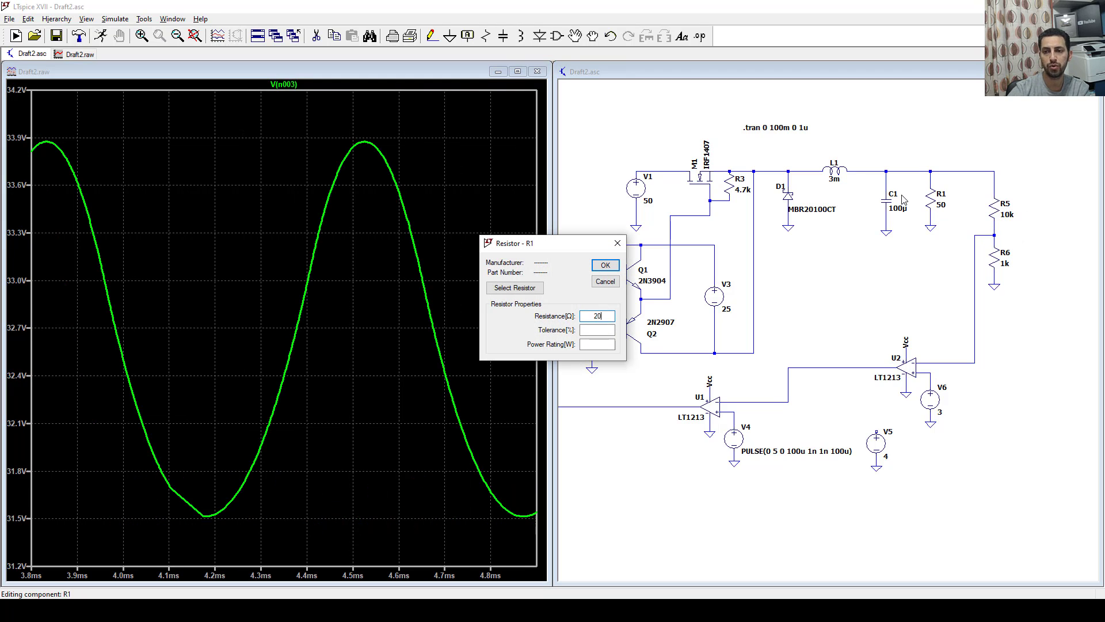
{"action": "key", "text": "Return"}
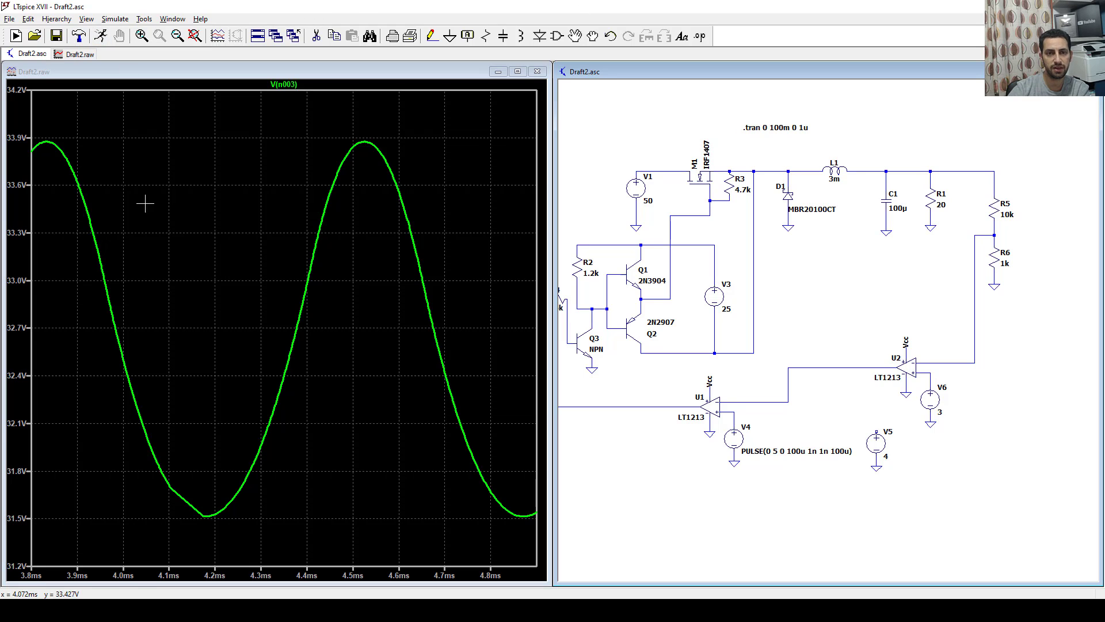
Measure the output ripple from its first peak to the following trough in the magnified waveform.
{"action": "left_click", "coordinate": [64, 144]}
{"action": "left_click_drag", "start_coordinate": [50, 140], "coordinate": [238, 517]}
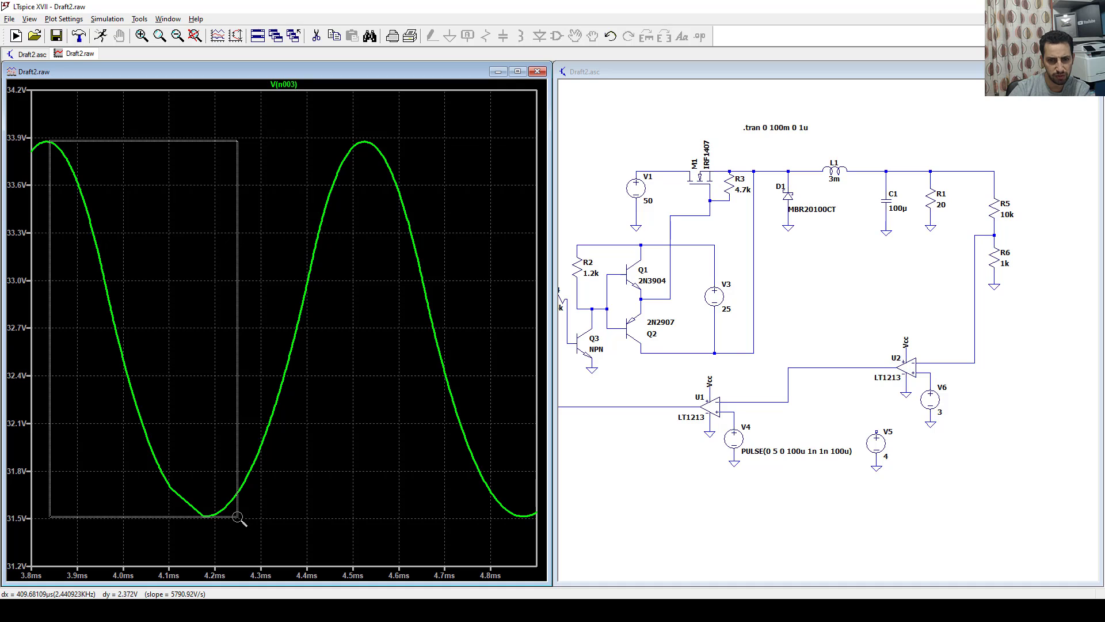
{"action": "mouse_move", "coordinate": [235, 521]}
{"action": "left_mouse_down"}
{"action": "mouse_move", "coordinate": [116, 521]}
{"action": "mouse_move", "coordinate": [247, 521]}
{"action": "left_mouse_up"}
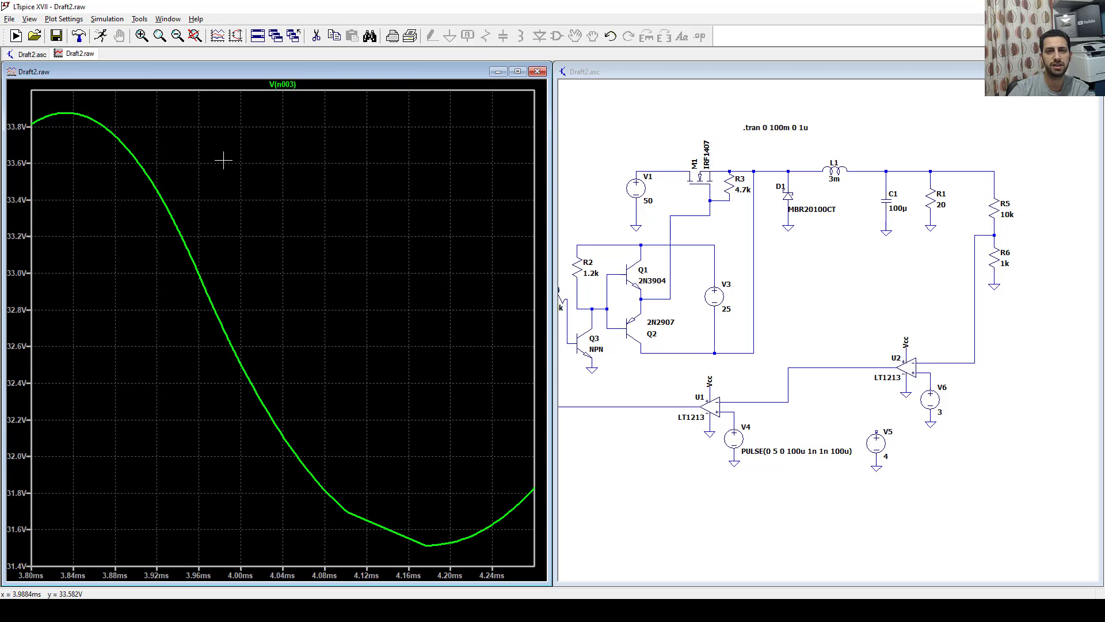
Rerun the simulation with the 20 Ω load, halt it early, and magnify the output ripple between about 5.7 and 9 ms.
{"action": "left_click", "coordinate": [102, 37]}
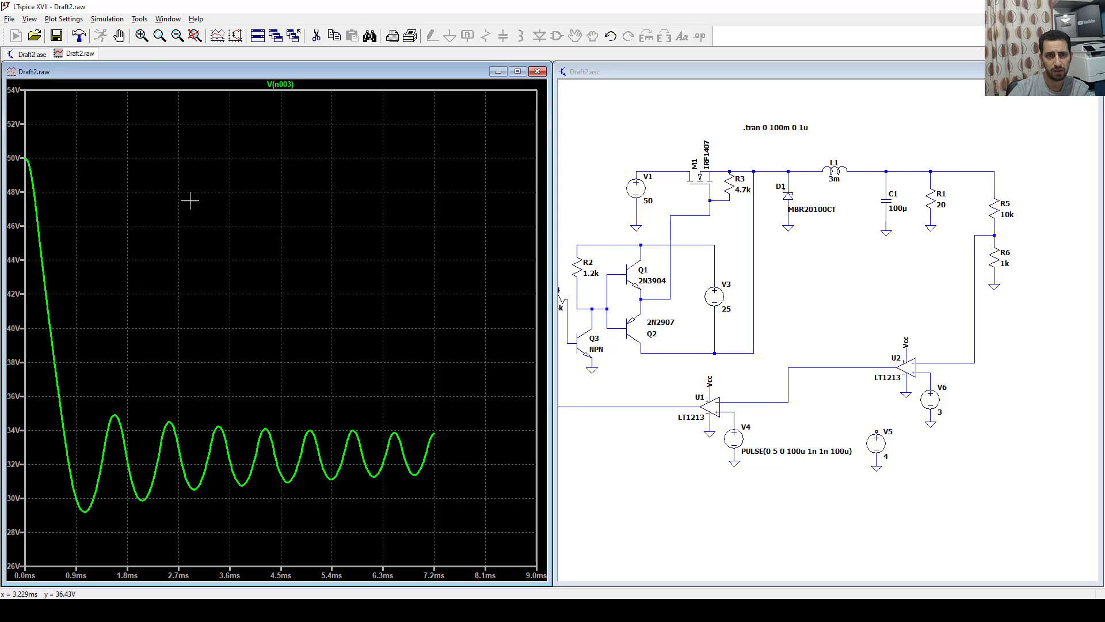
{"action": "left_click", "coordinate": [119, 37]}
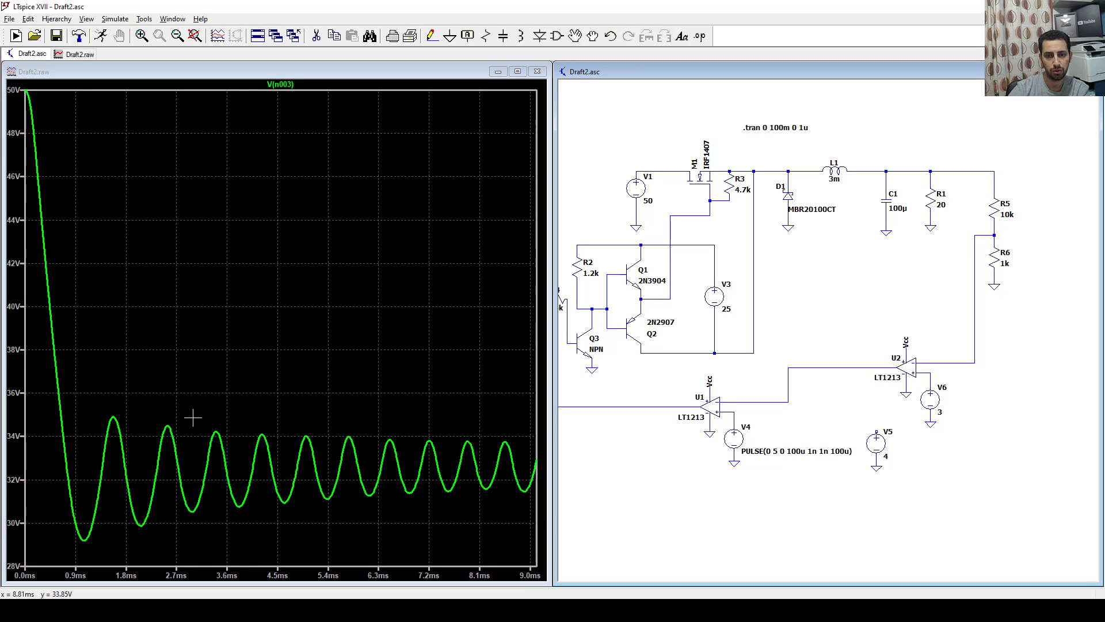
{"action": "left_click_drag", "start_coordinate": [343, 433], "coordinate": [474, 510]}
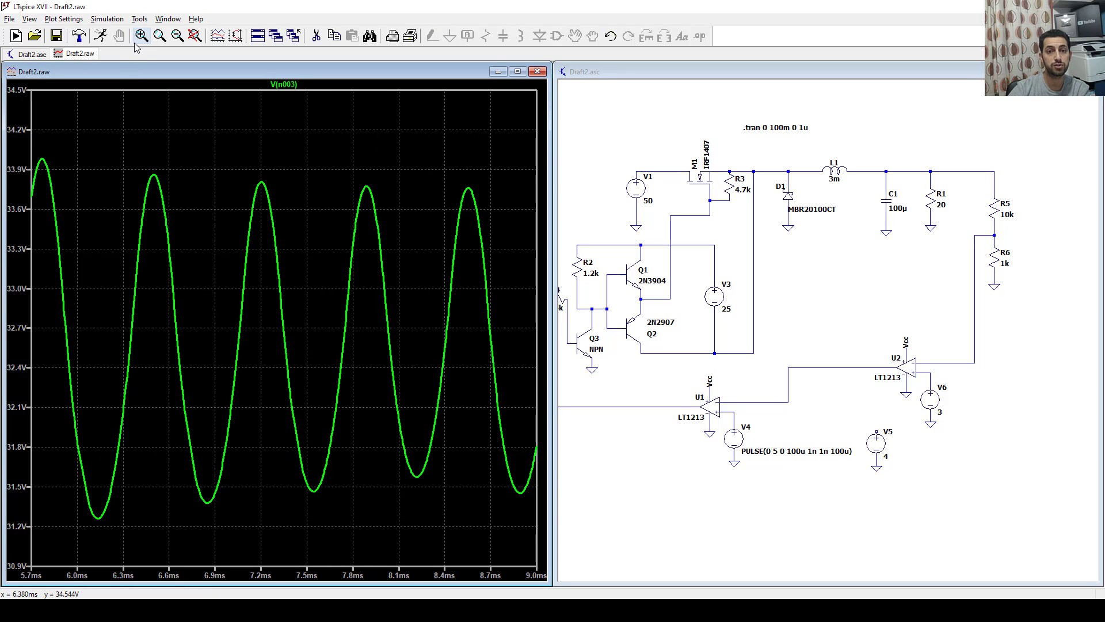
Place a horizontal resistor R7 above op-amp U2.
{"action": "left_click", "coordinate": [840, 325]}
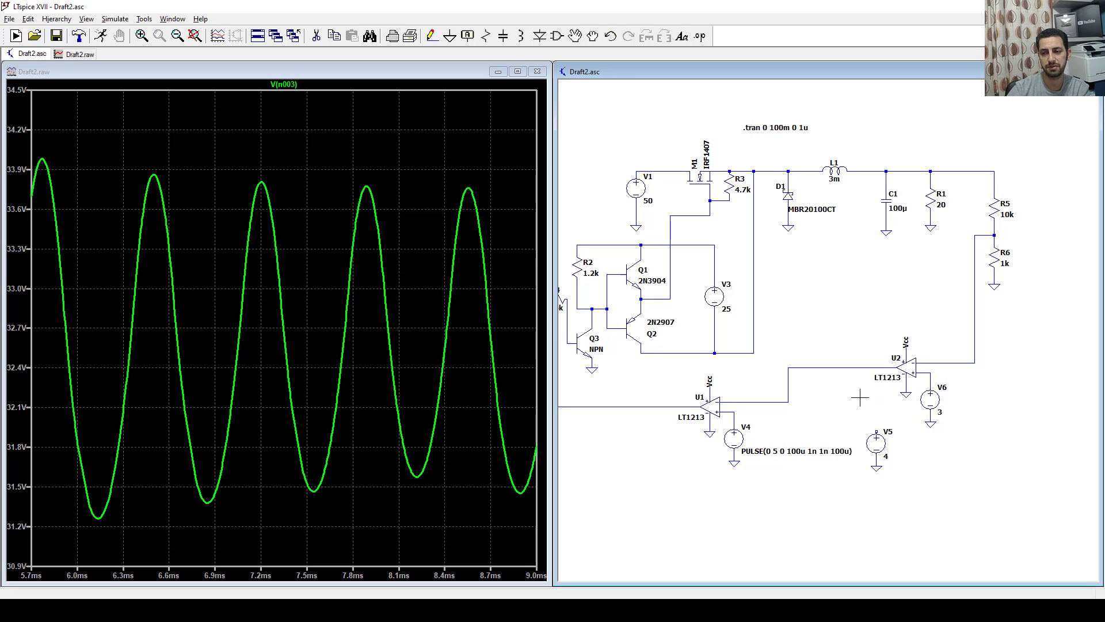
{"action": "scroll", "coordinate": [921, 368], "scroll_direction": "up", "scroll_amount": 3}
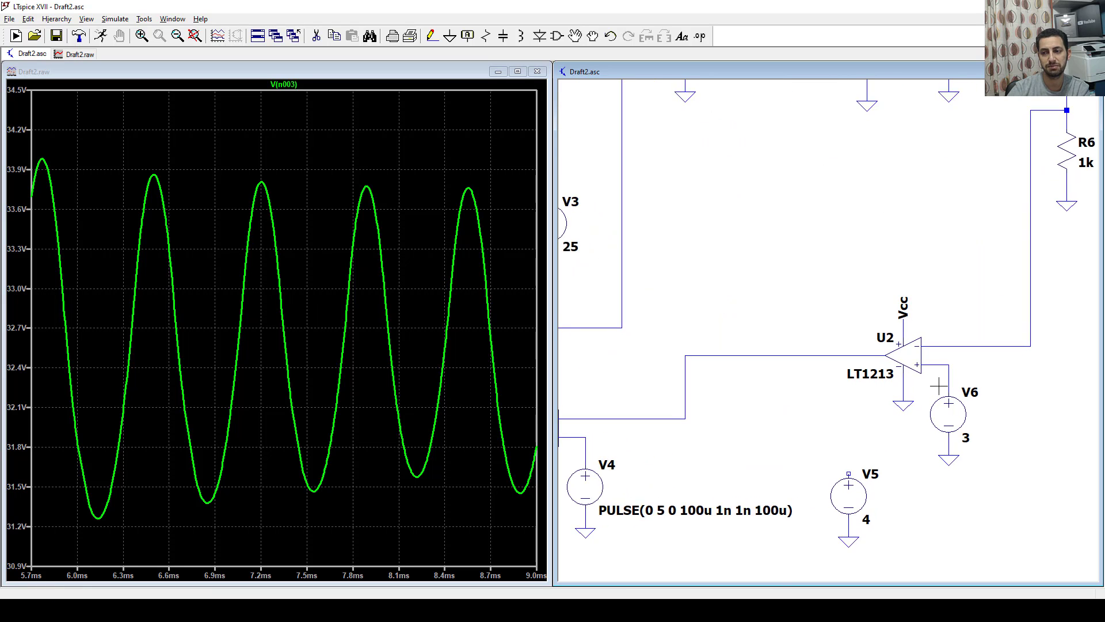
{"action": "scroll", "coordinate": [939, 386], "scroll_direction": "up", "scroll_amount": 1}
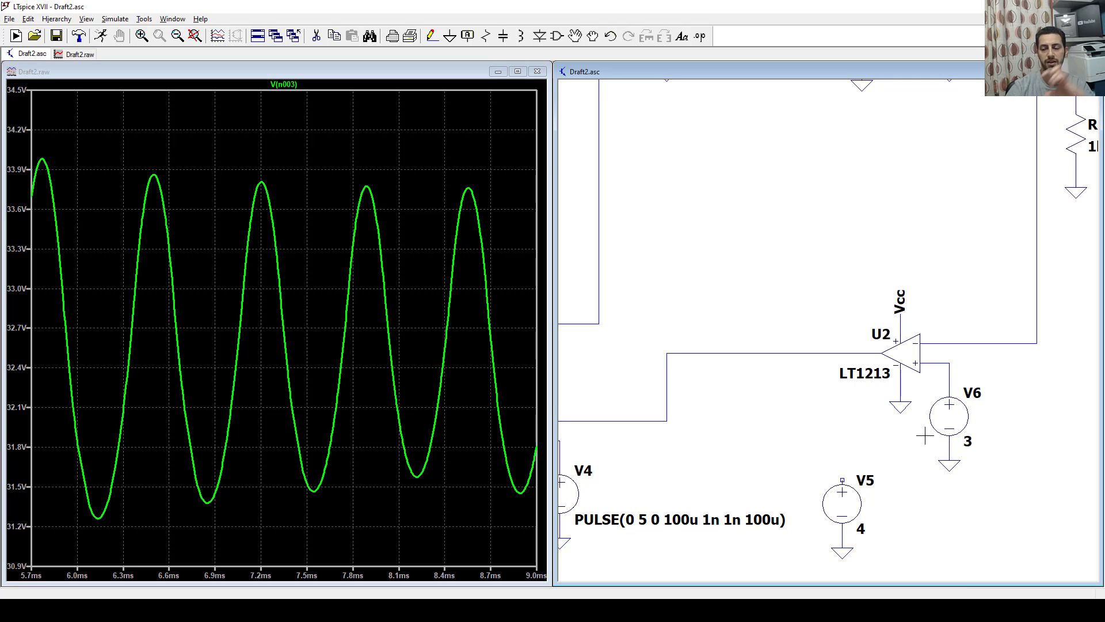
{"action": "left_click", "coordinate": [485, 36]}
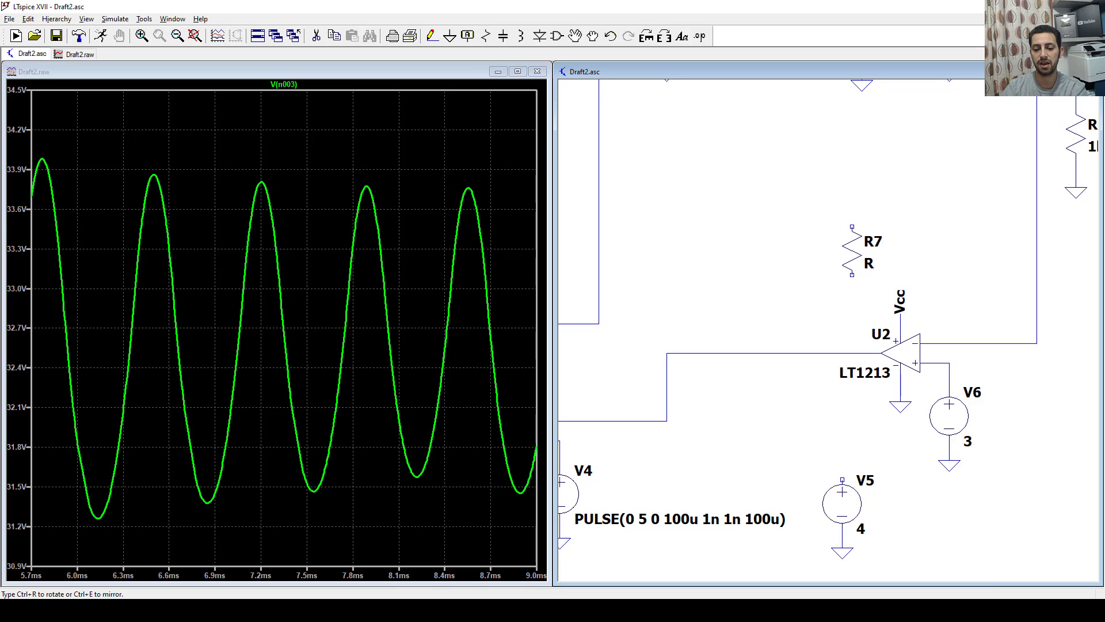
{"action": "key", "text": "ctrl+r"}
{"action": "left_click", "coordinate": [886, 236]}
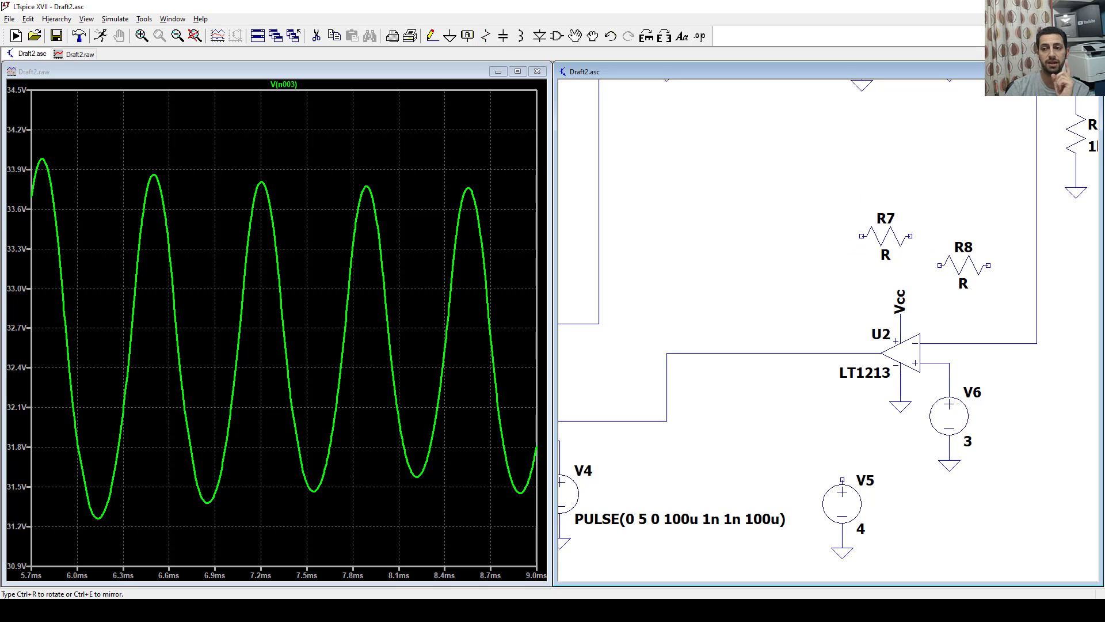
{"action": "key", "text": "Escape"}
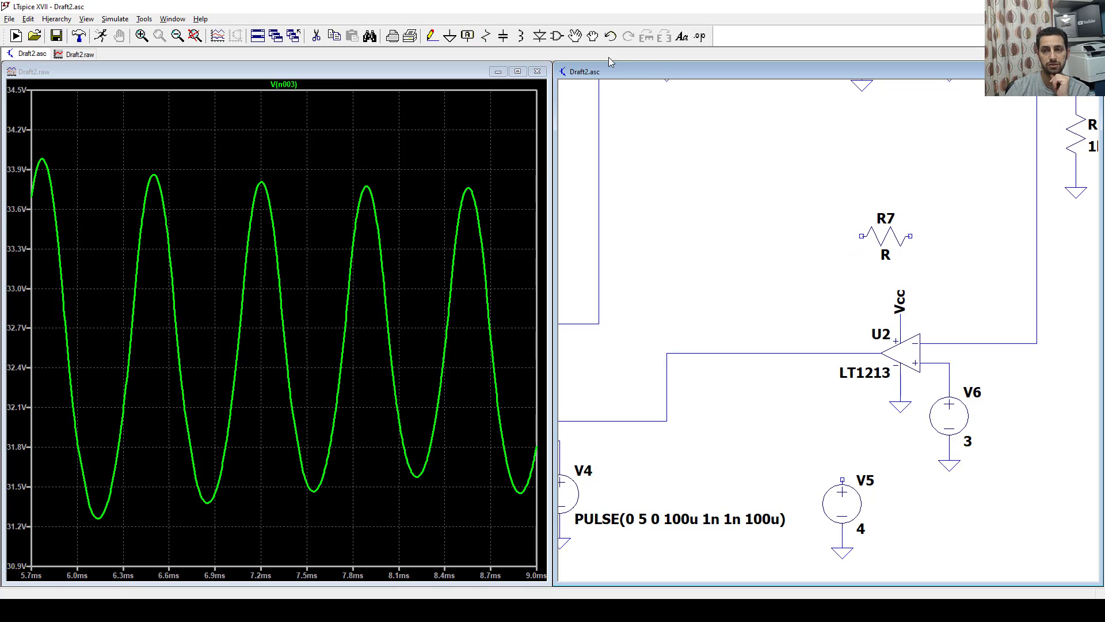
Wire resistor R7 between U2's output and its non-inverting input.
{"action": "left_click", "coordinate": [431, 36]}
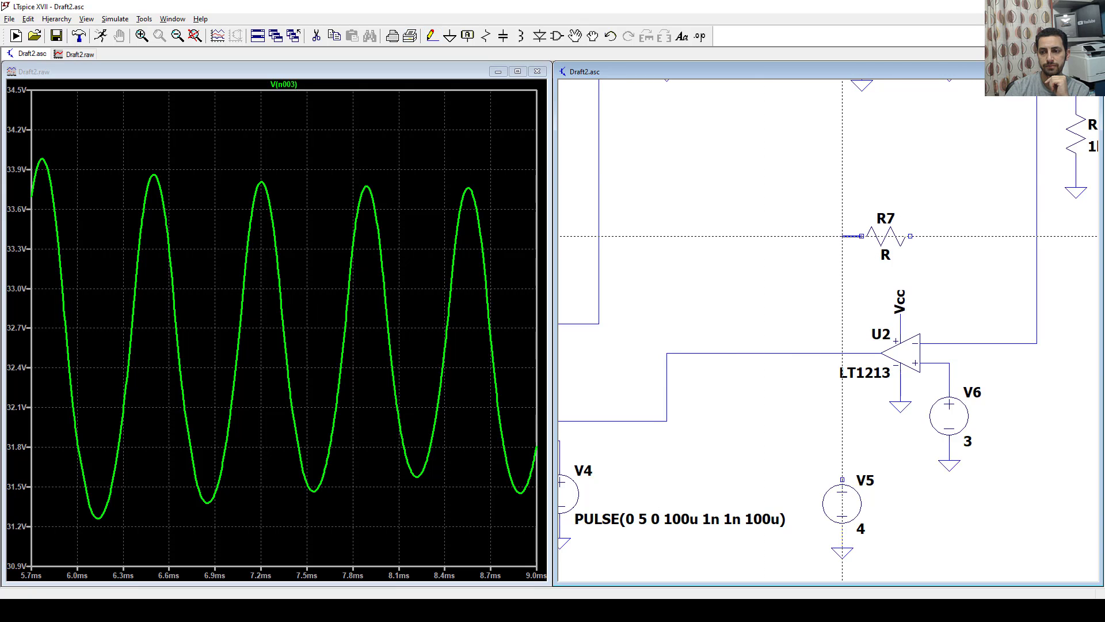
{"action": "left_click", "coordinate": [842, 352]}
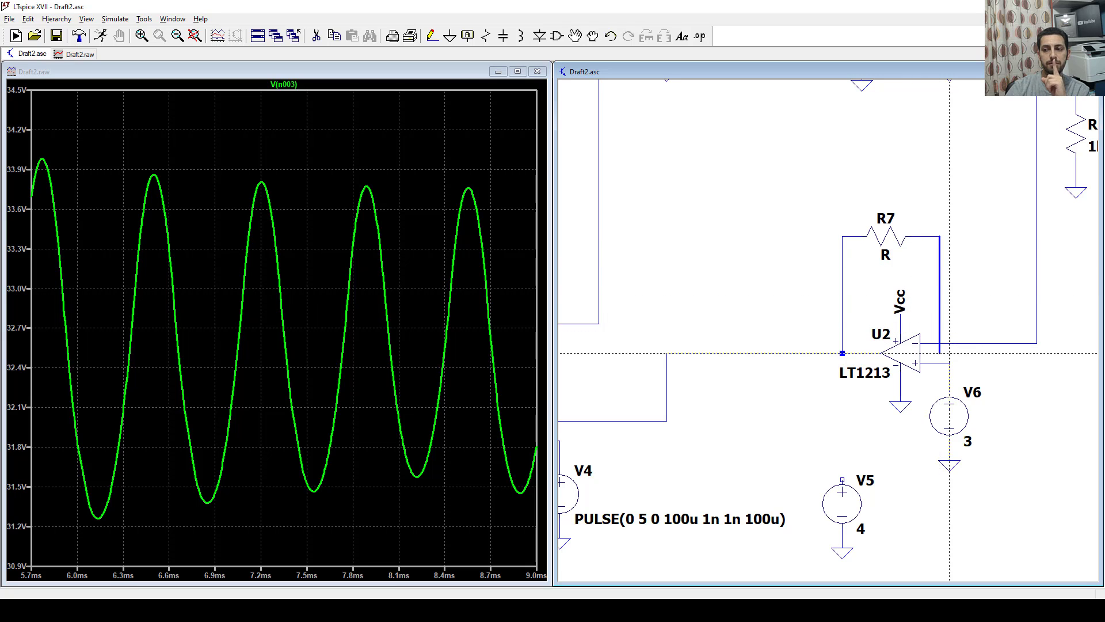
{"action": "left_click", "coordinate": [940, 363]}
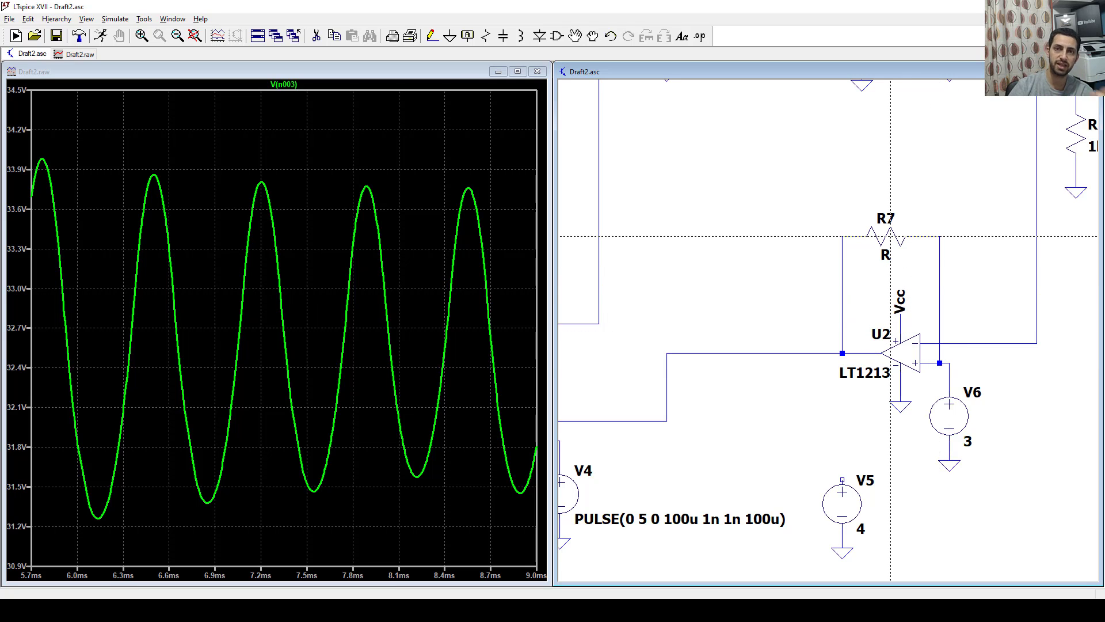
{"action": "key", "text": "Escape"}
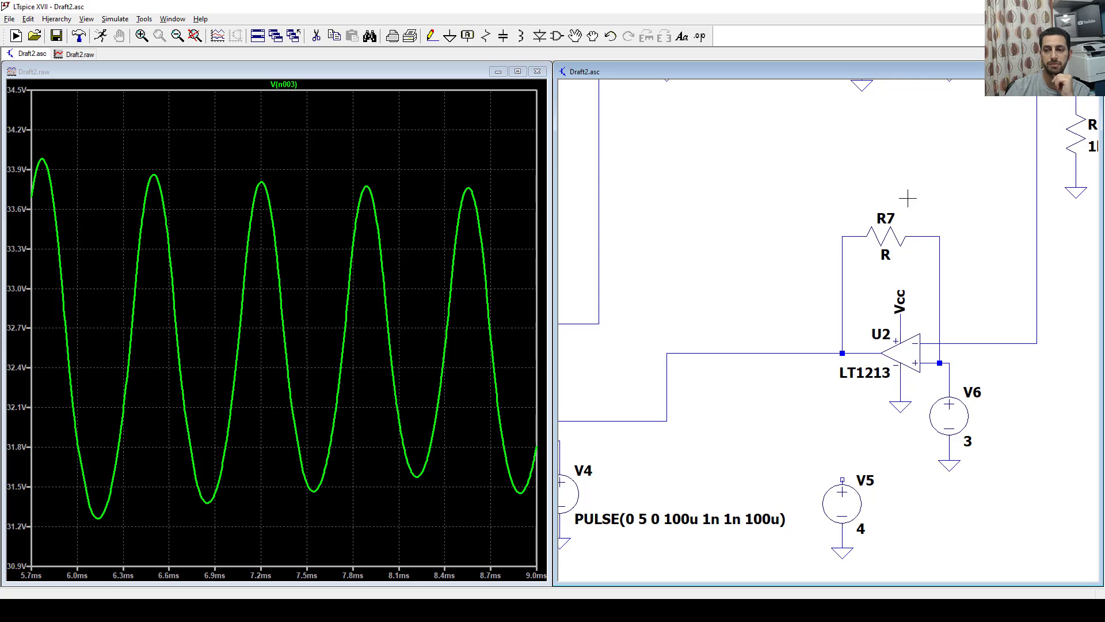
Set feedback resistor R7 to 10k and rerun the simulation.
{"action": "right_click", "coordinate": [891, 242]}
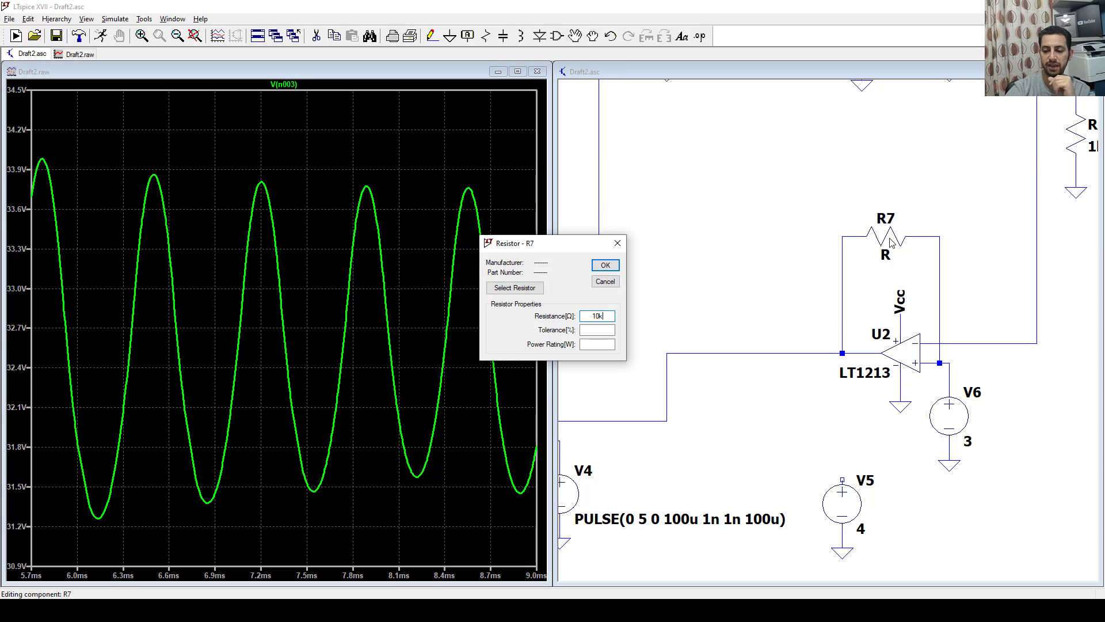
{"action": "key", "text": "Return"}
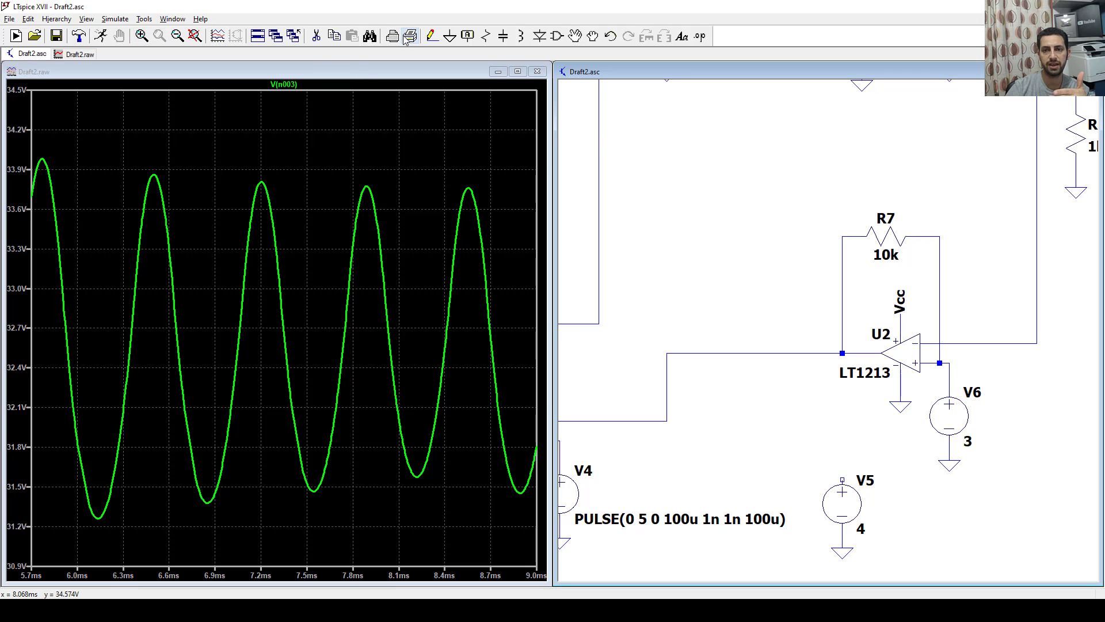
{"action": "left_click", "coordinate": [16, 35]}
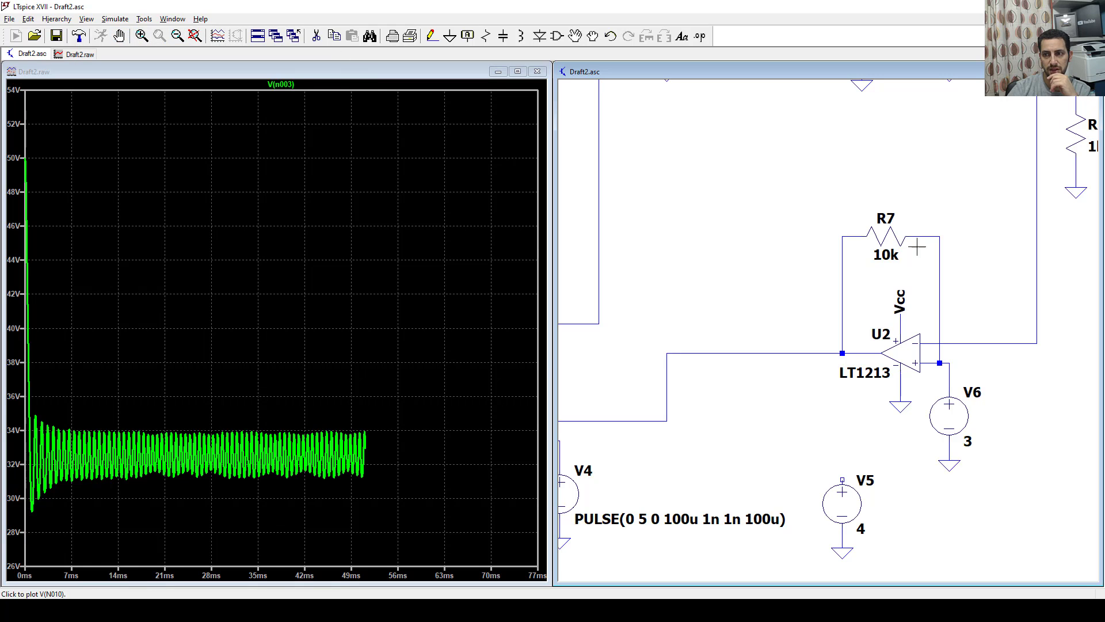
Set feedback resistor R7 to 200k and rerun the simulation.
{"action": "right_click", "coordinate": [889, 234]}
{"action": "type", "text": "200"}
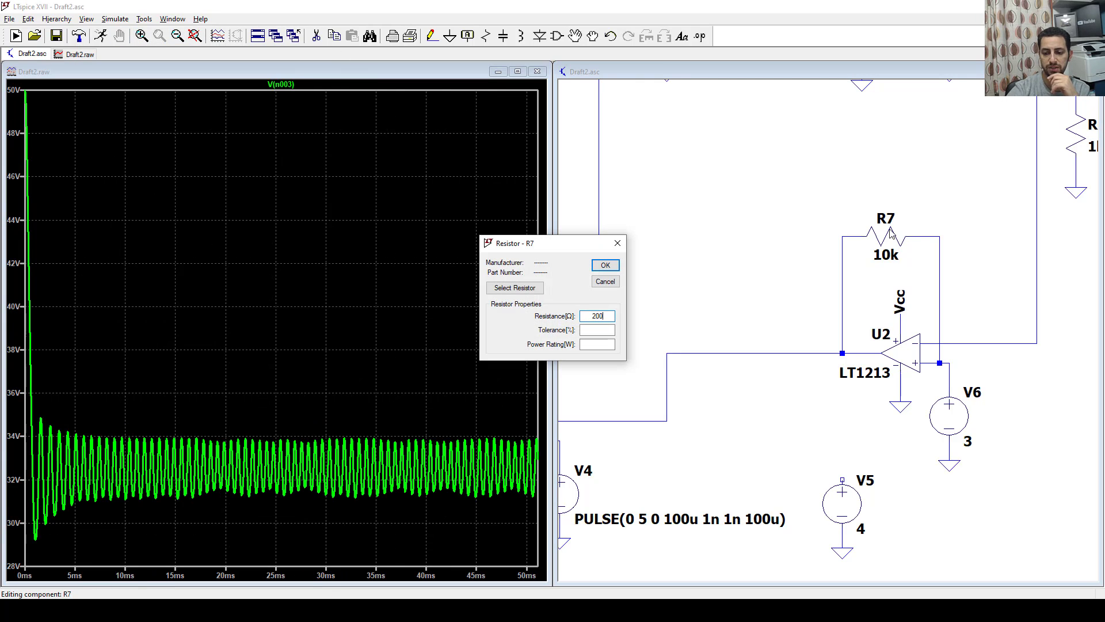
{"action": "type", "text": "k"}
{"action": "key", "text": "Return"}
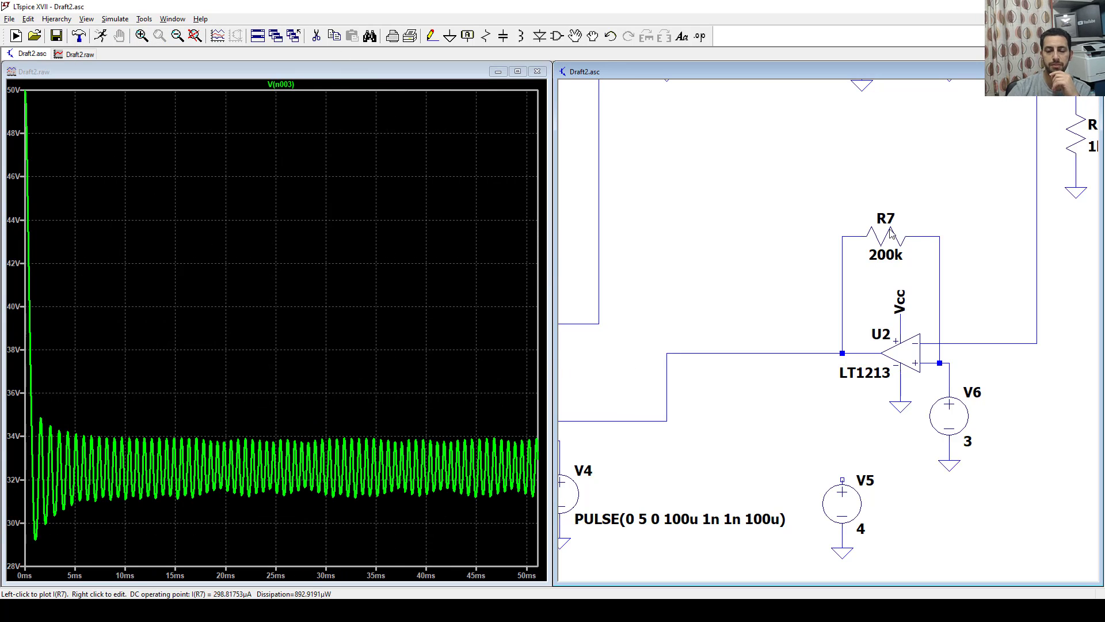
{"action": "left_click", "coordinate": [102, 36]}
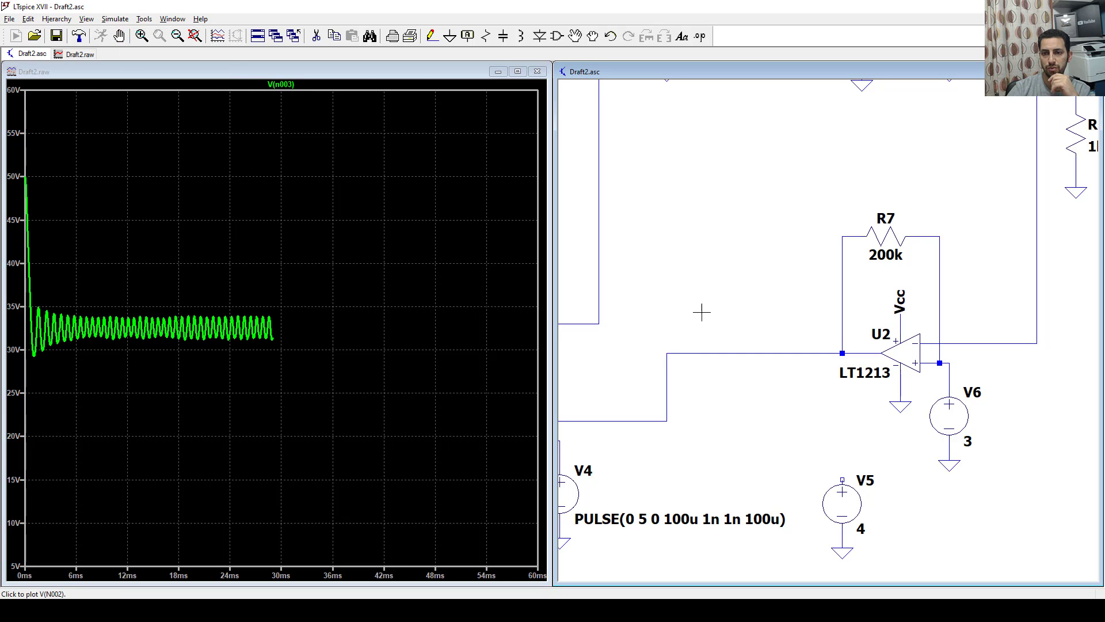
Plot the current through inductor L1 alongside the output voltage and magnify both traces between about 20.3 and 28 ms.
{"action": "scroll", "coordinate": [686, 396], "scroll_direction": "down", "scroll_amount": 4}
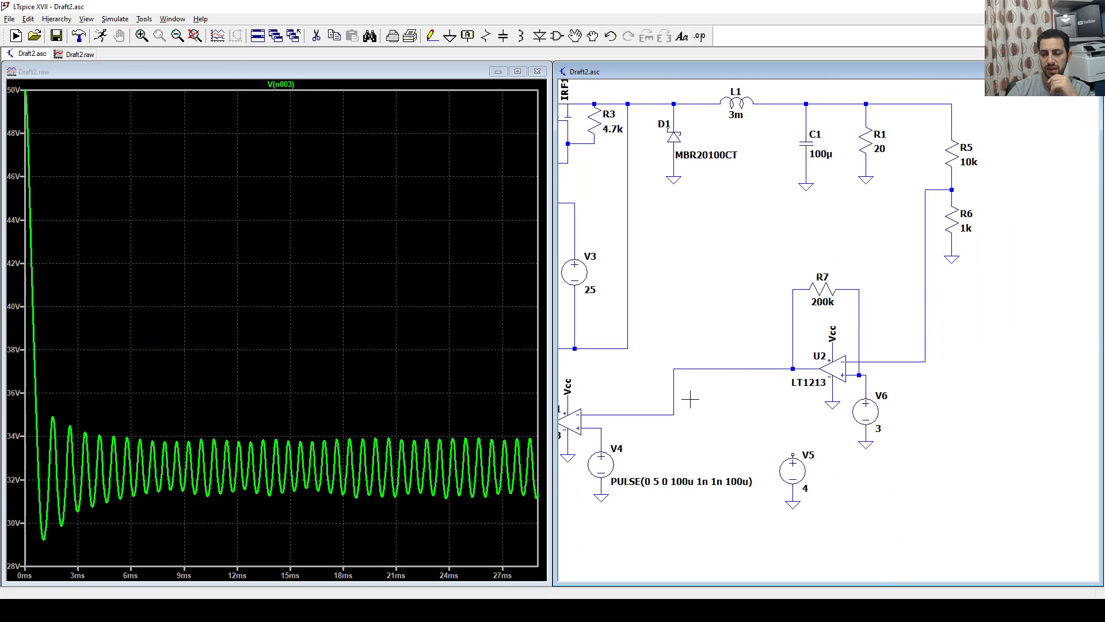
{"action": "scroll", "coordinate": [691, 398], "scroll_direction": "down", "scroll_amount": 1}
{"action": "left_click", "coordinate": [731, 120]}
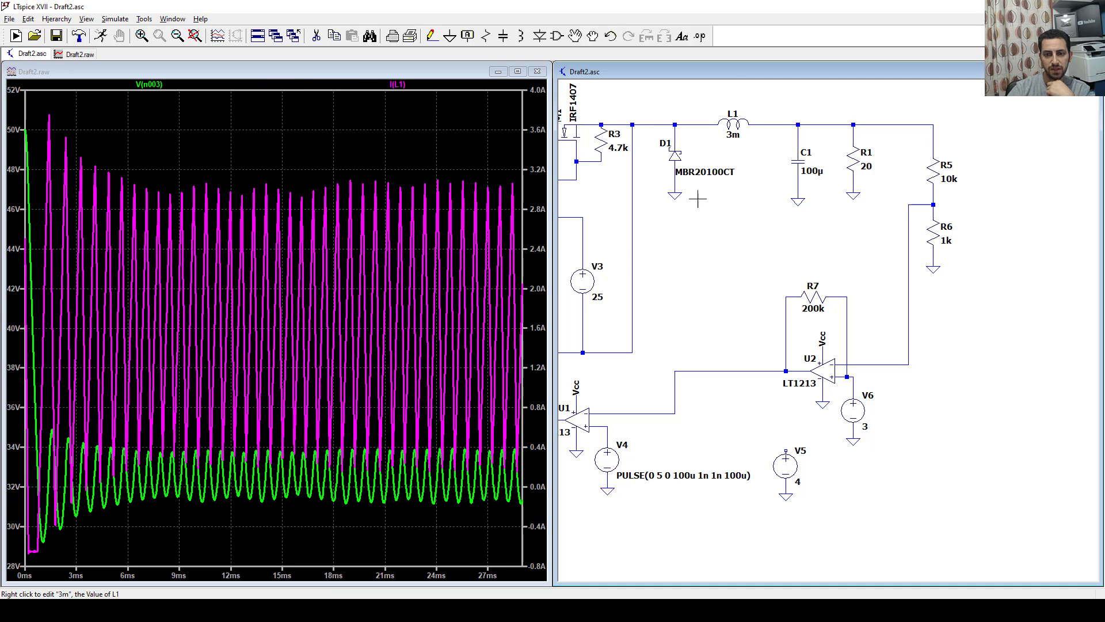
{"action": "left_click_drag", "start_coordinate": [381, 159], "coordinate": [494, 487]}
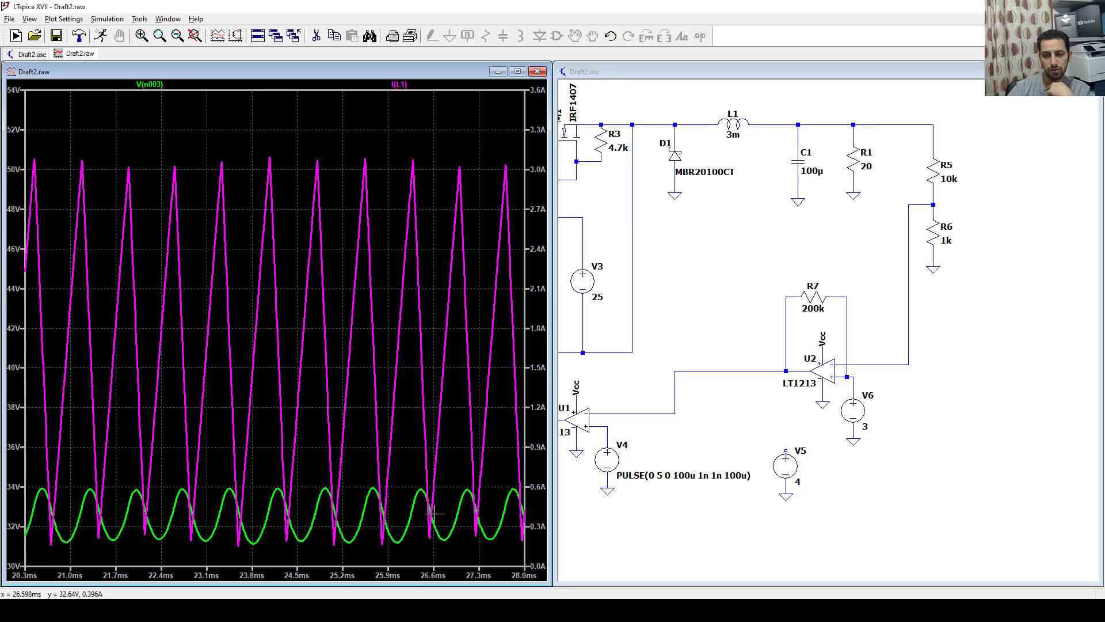
{"action": "right_click", "coordinate": [754, 252]}
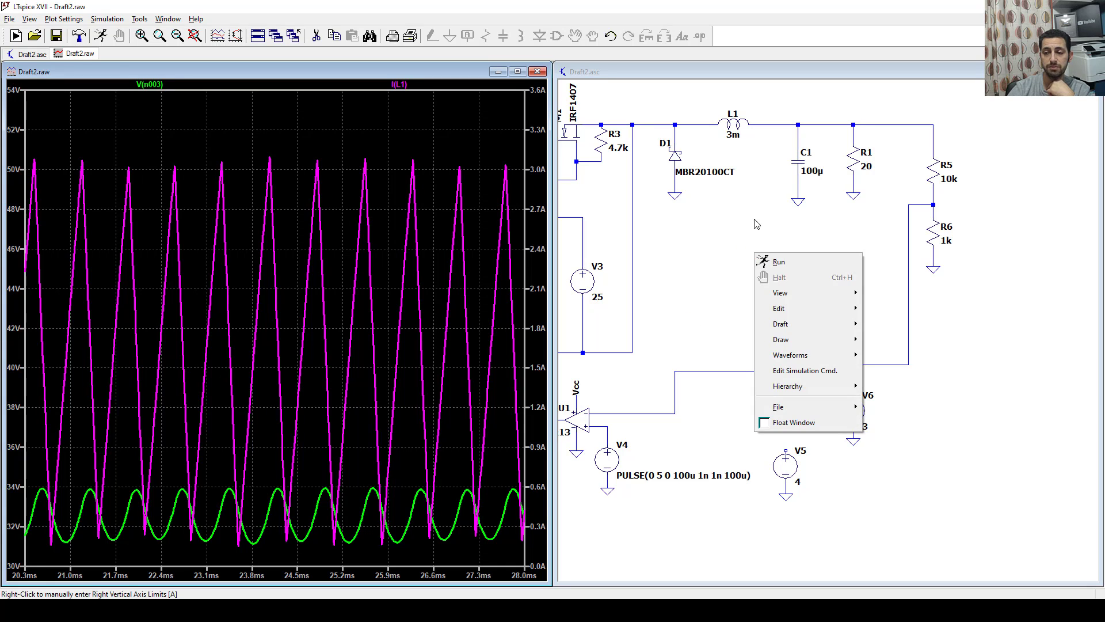
{"action": "left_click", "coordinate": [761, 144]}
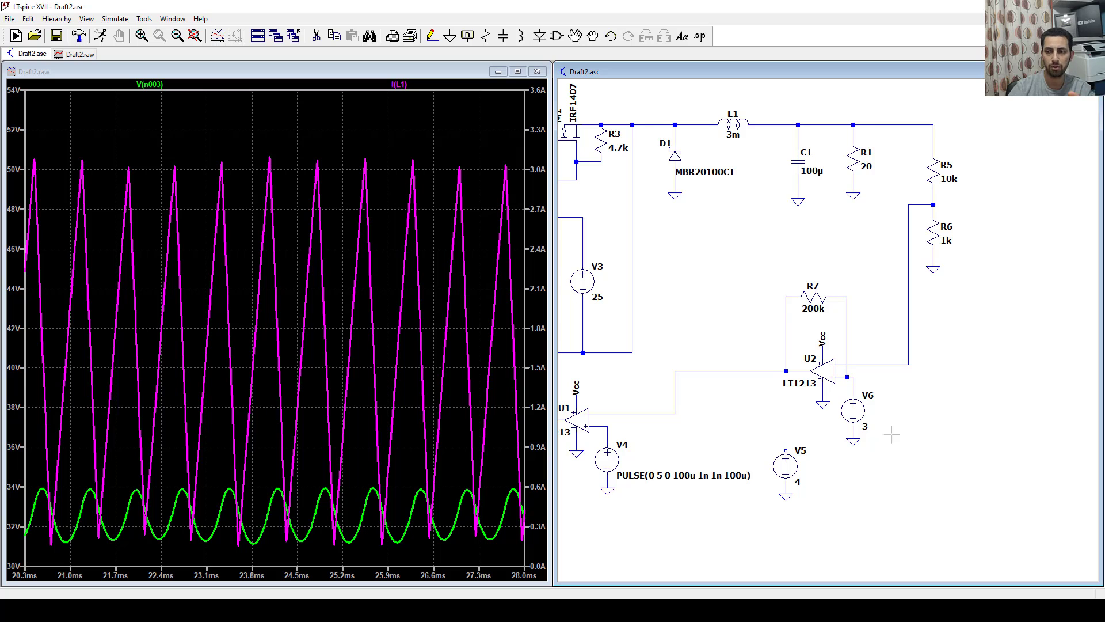
Wire resistor R7 between U2's output and its inverting input, at the junction with R8.
{"action": "scroll", "coordinate": [873, 403], "scroll_direction": "up", "scroll_amount": 3}
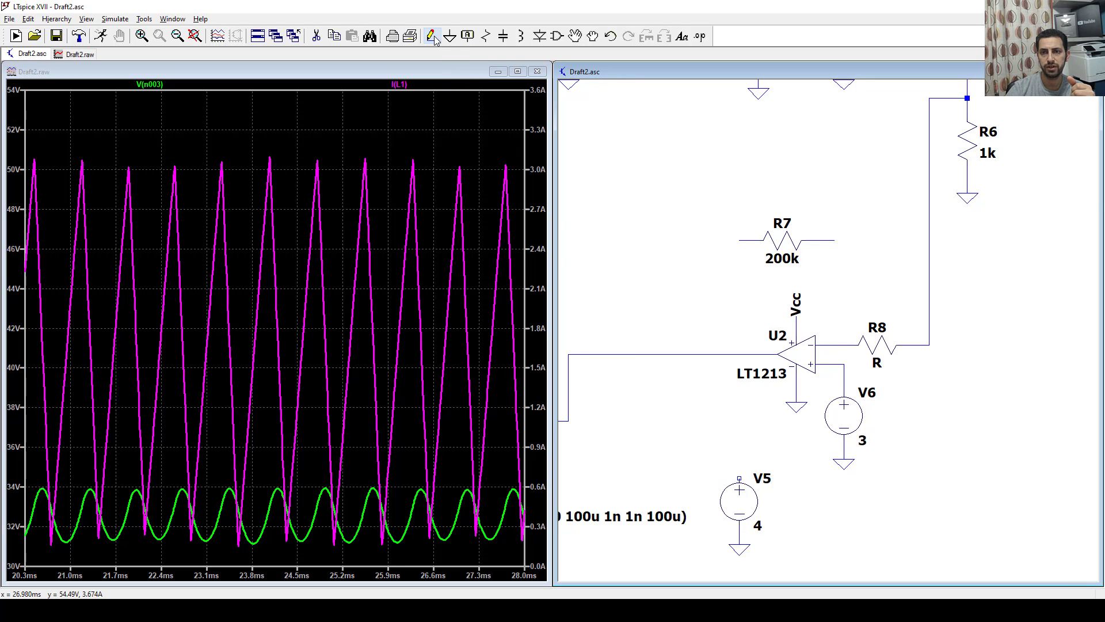
{"action": "left_click", "coordinate": [432, 36]}
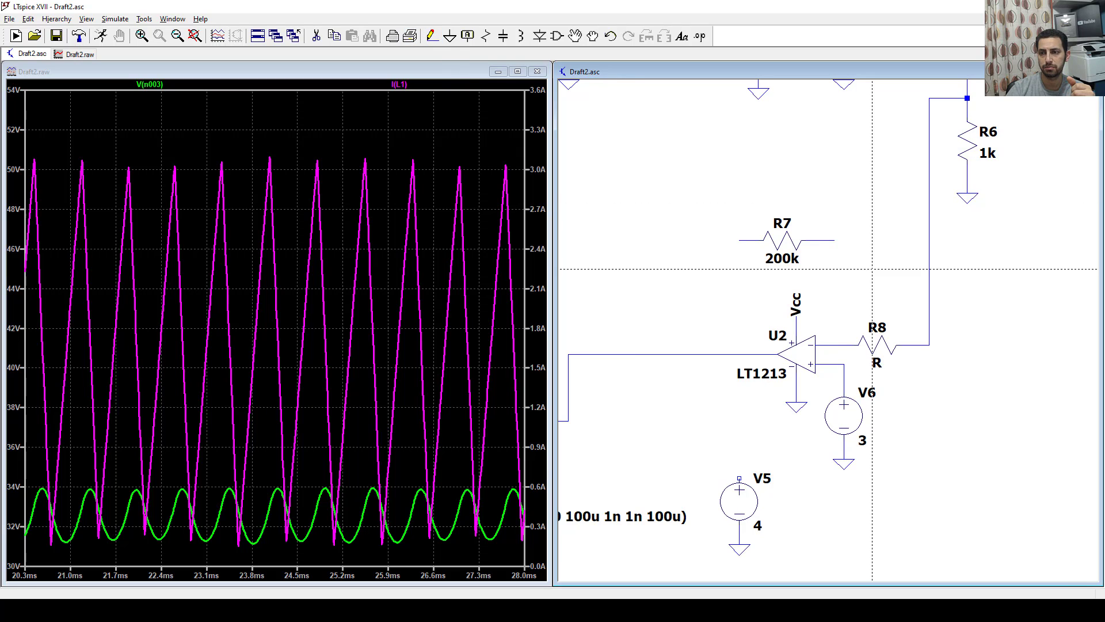
{"action": "left_click", "coordinate": [834, 345]}
{"action": "left_click", "coordinate": [763, 240]}
{"action": "left_click", "coordinate": [739, 240]}
{"action": "left_click", "coordinate": [739, 354]}
Set feedback resistor R7 to 10k and input resistor R8 to 1k.
{"action": "right_click", "coordinate": [782, 240]}
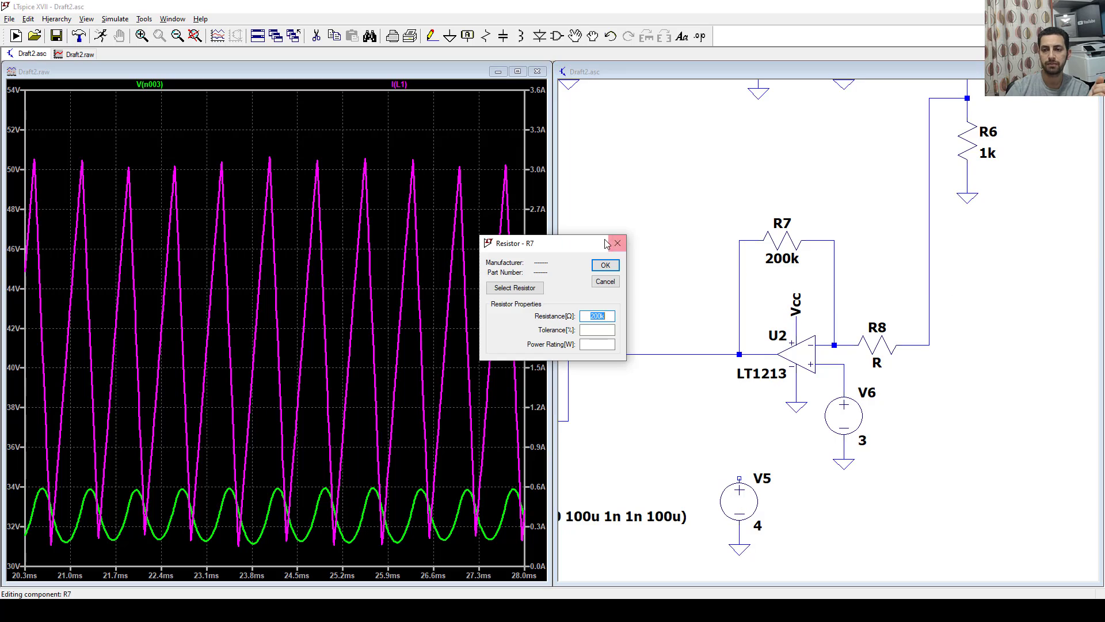
{"action": "left_click", "coordinate": [618, 243]}
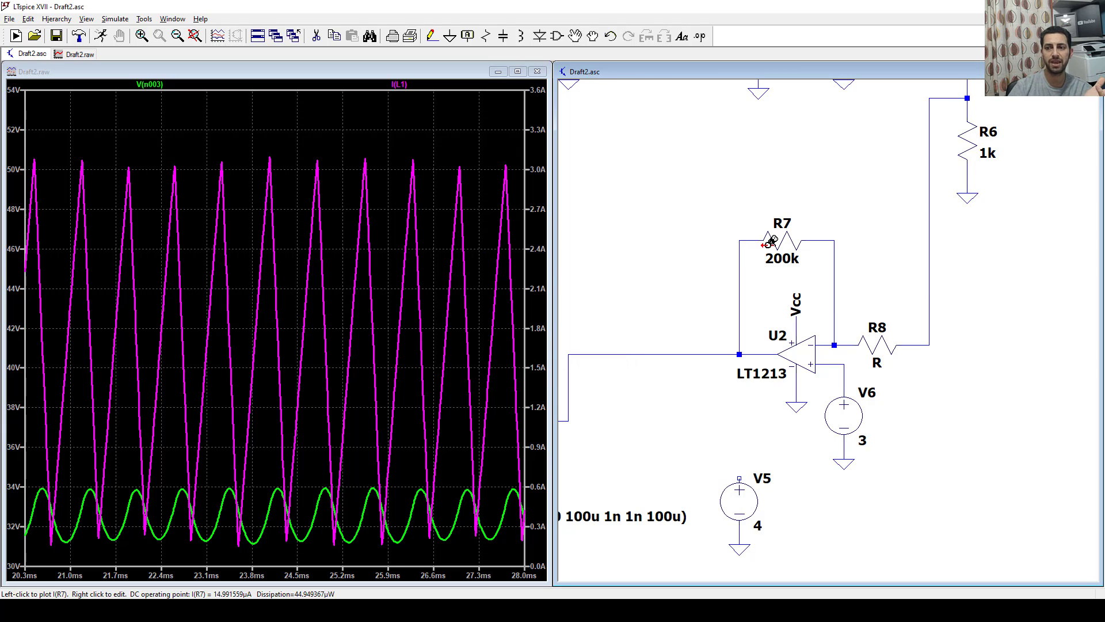
{"action": "right_click", "coordinate": [782, 240]}
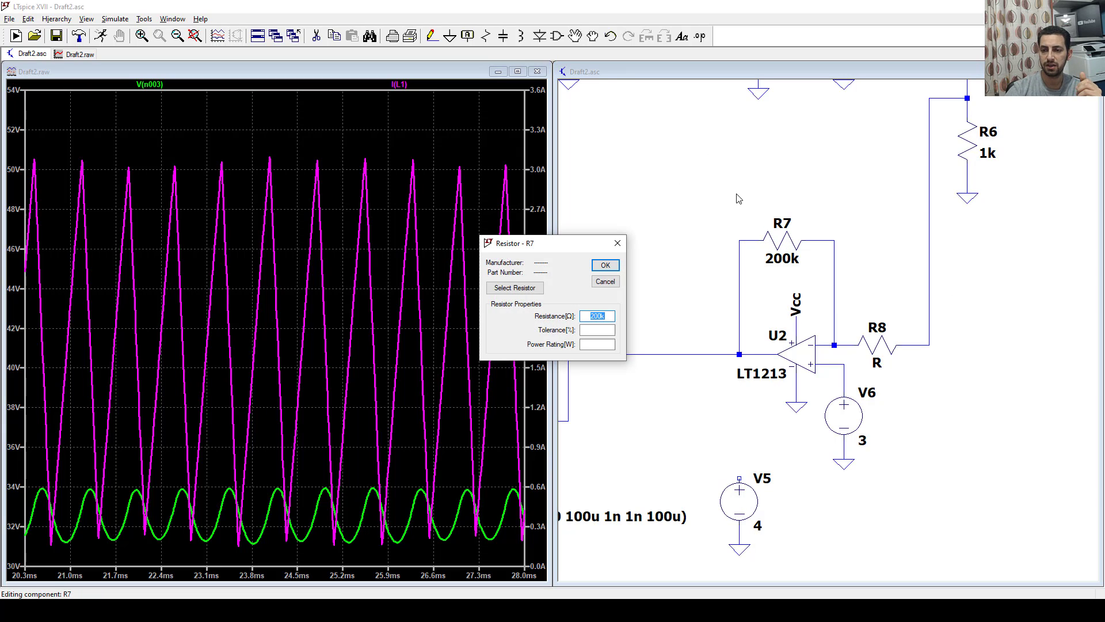
{"action": "key", "text": "Return"}
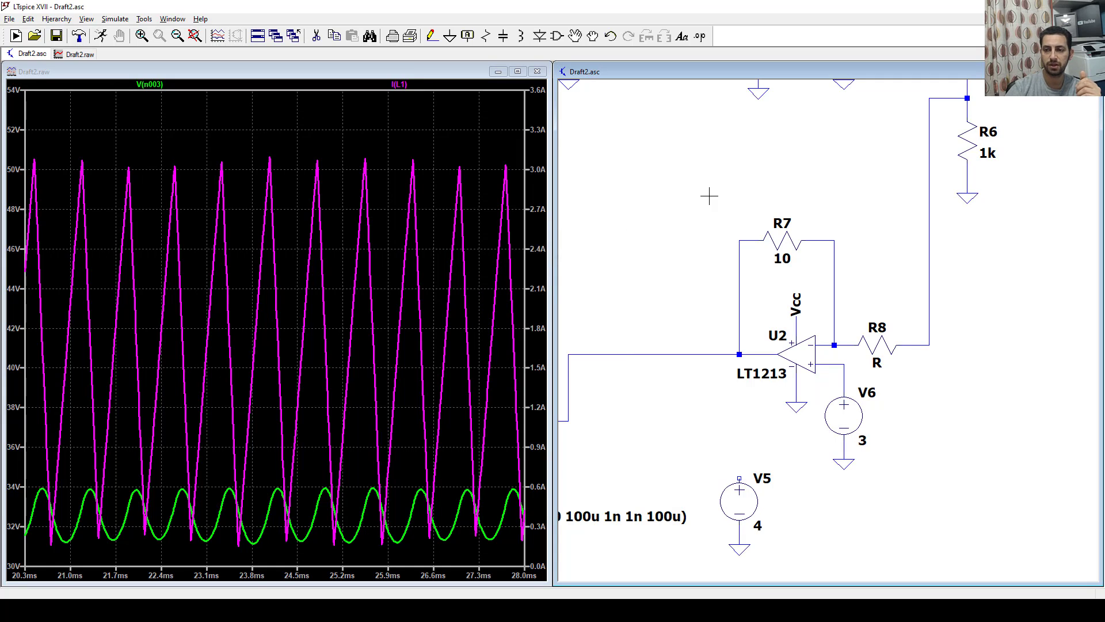
{"action": "right_click", "coordinate": [780, 243]}
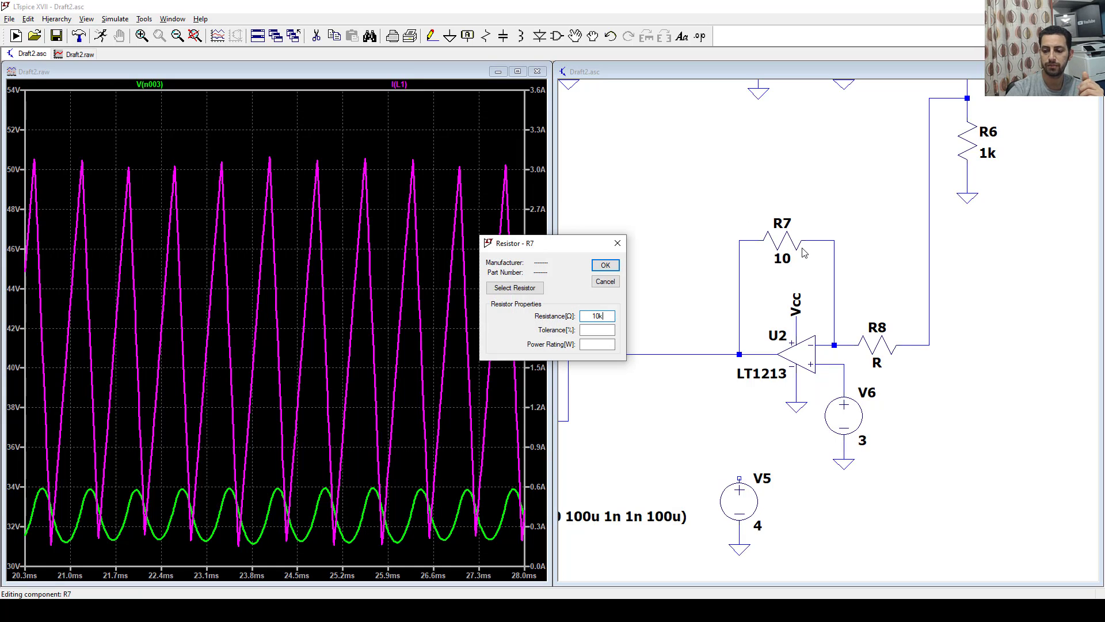
{"action": "type", "text": "10k"}
{"action": "key", "text": "Return"}
{"action": "right_click", "coordinate": [884, 346]}
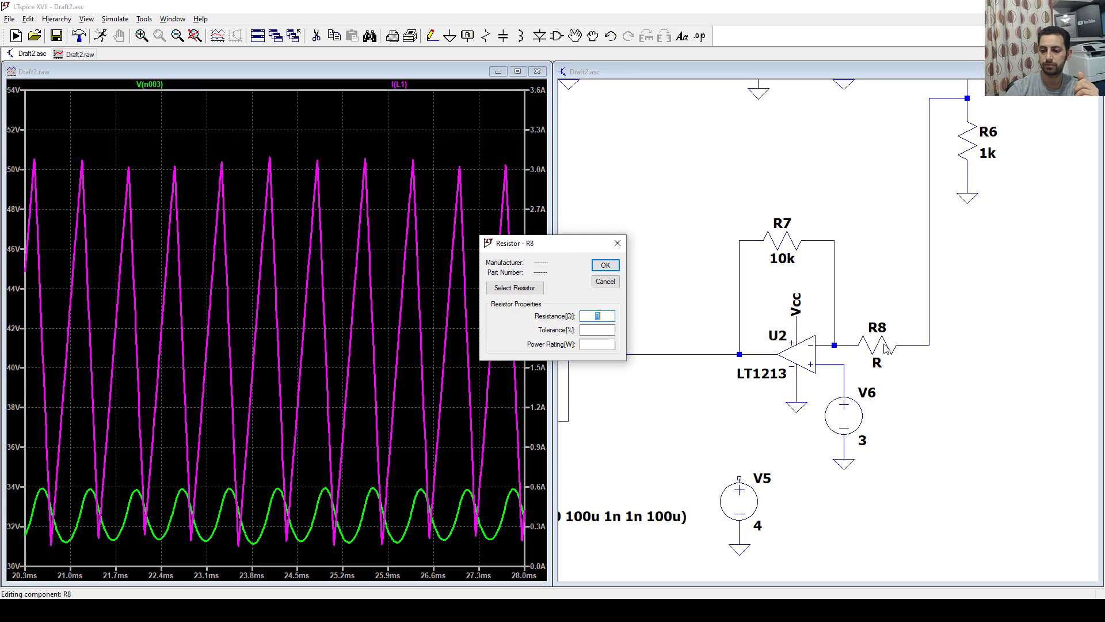
{"action": "type", "text": "1k"}
{"action": "key", "text": "Return"}
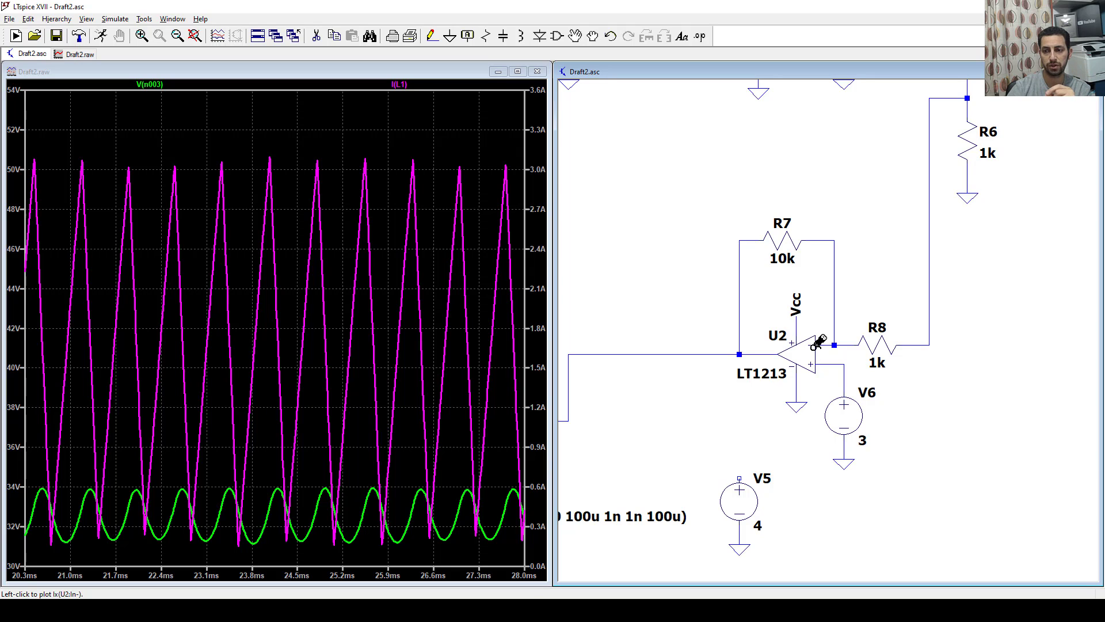
Rerun the simulation and plot only the output voltage, magnified between about 22.8 and 25.1 ms.
{"action": "scroll", "coordinate": [812, 354], "scroll_direction": "down", "scroll_amount": 5}
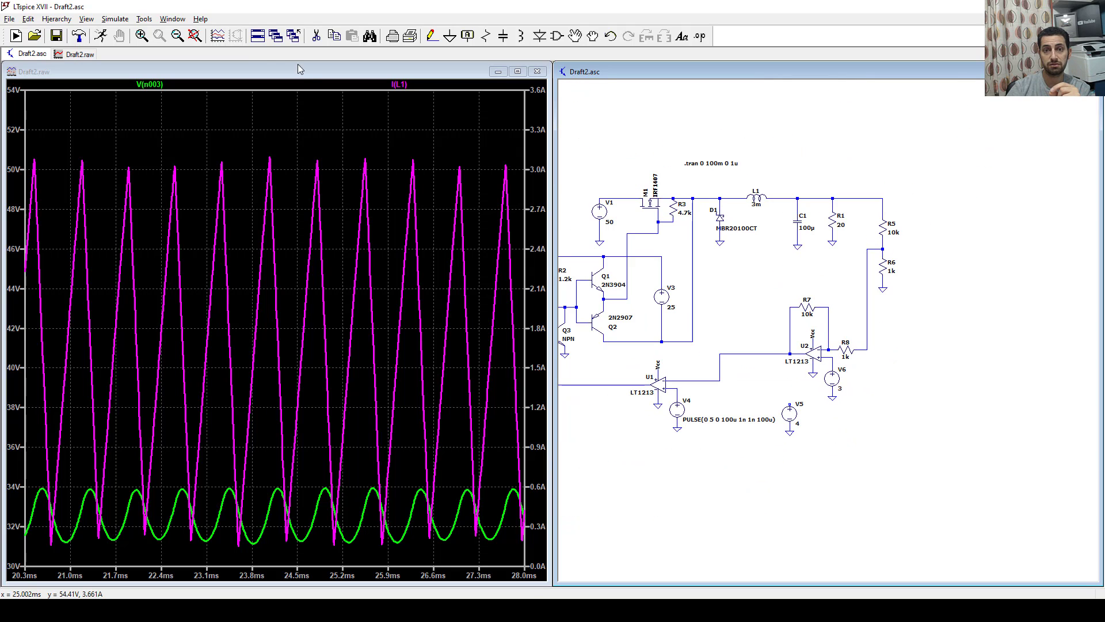
{"action": "left_click", "coordinate": [99, 37]}
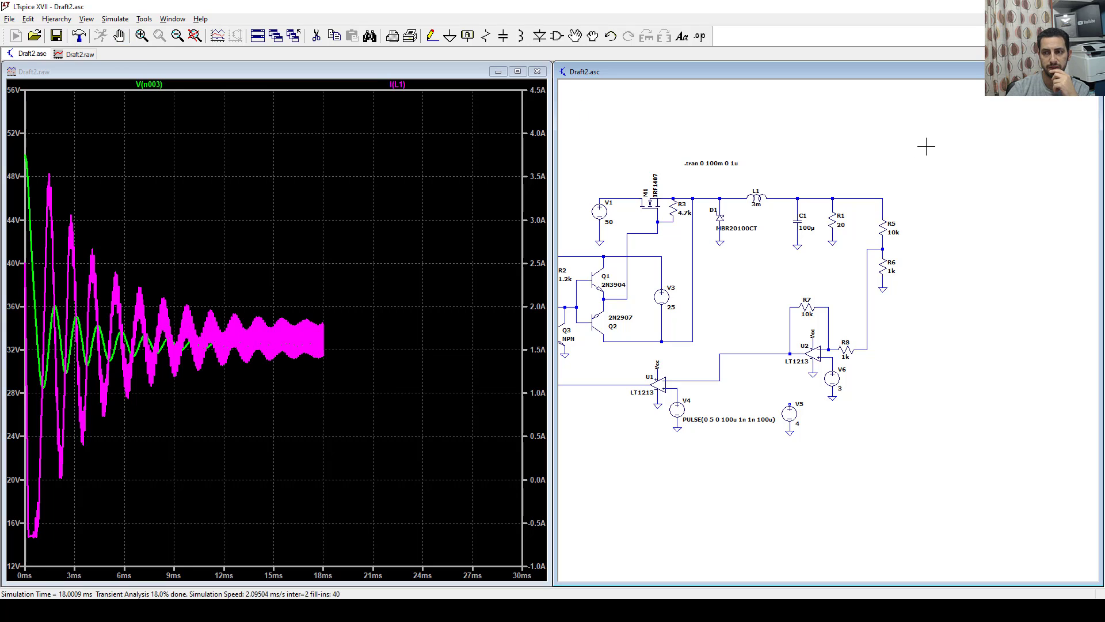
{"action": "left_click", "coordinate": [865, 198]}
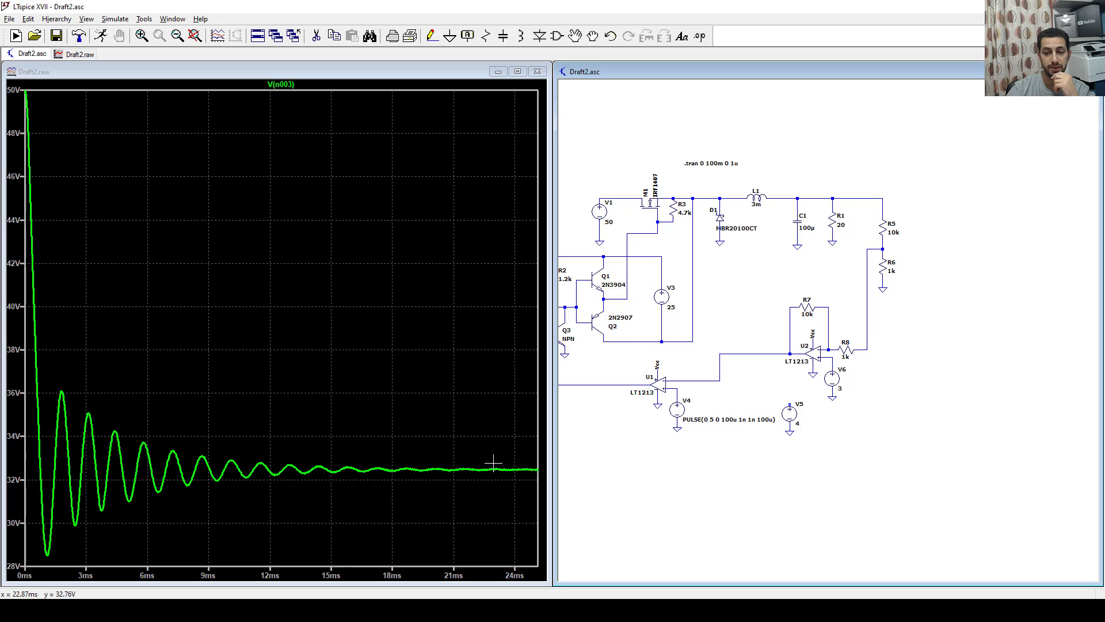
{"action": "left_click_drag", "start_coordinate": [494, 462], "coordinate": [536, 476]}
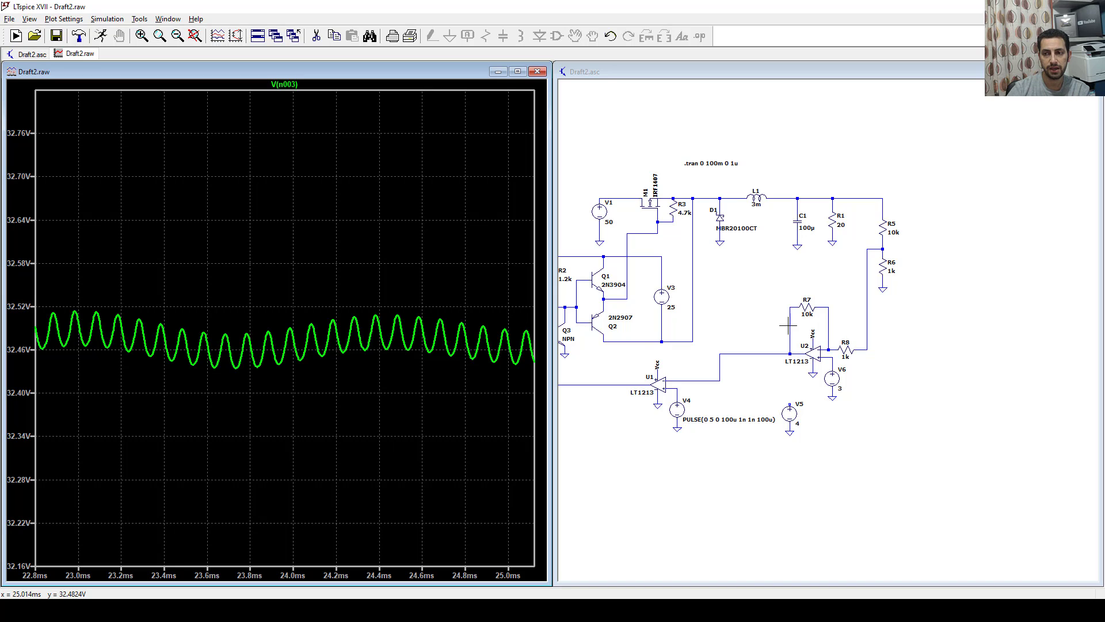
Fit the complete output voltage trace back into the plot.
{"action": "left_click", "coordinate": [859, 408]}
{"action": "left_click", "coordinate": [830, 396]}
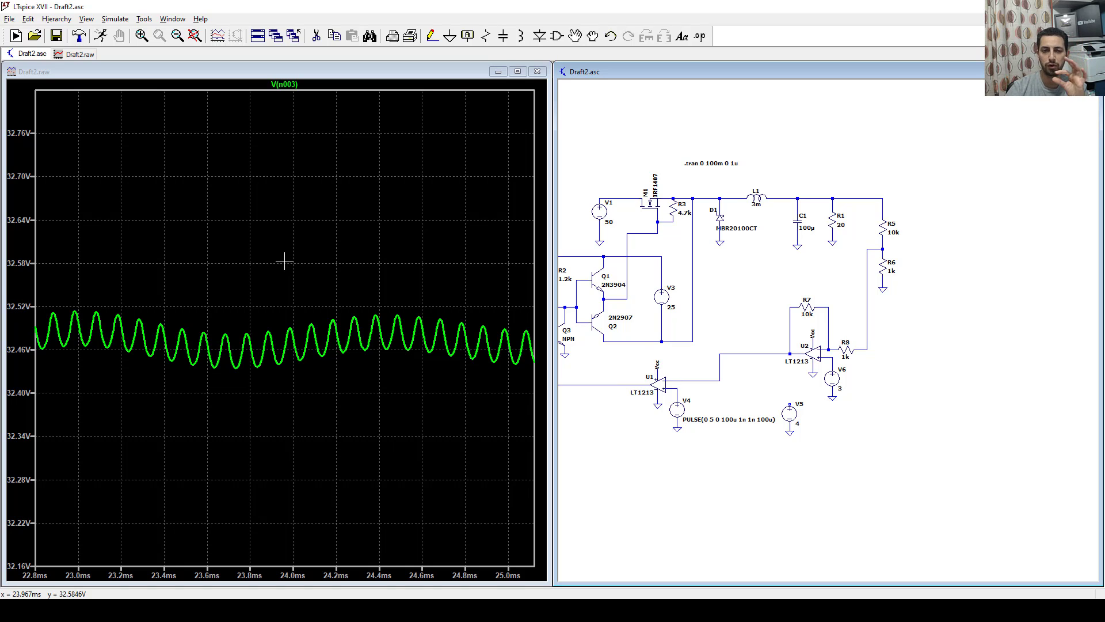
{"action": "left_click", "coordinate": [222, 142]}
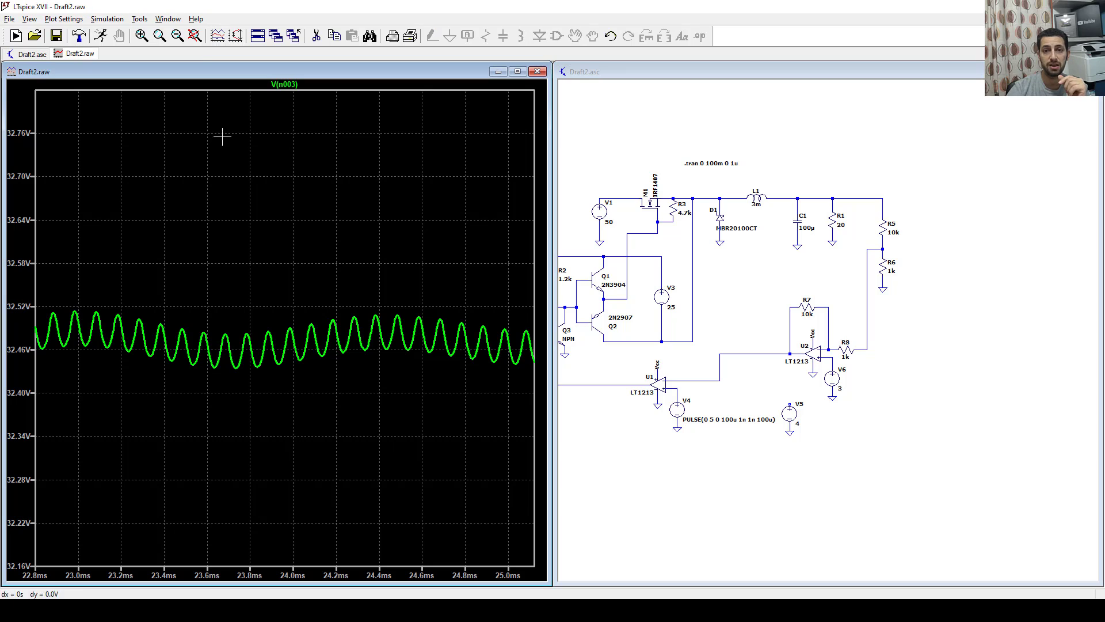
{"action": "left_click", "coordinate": [194, 36]}
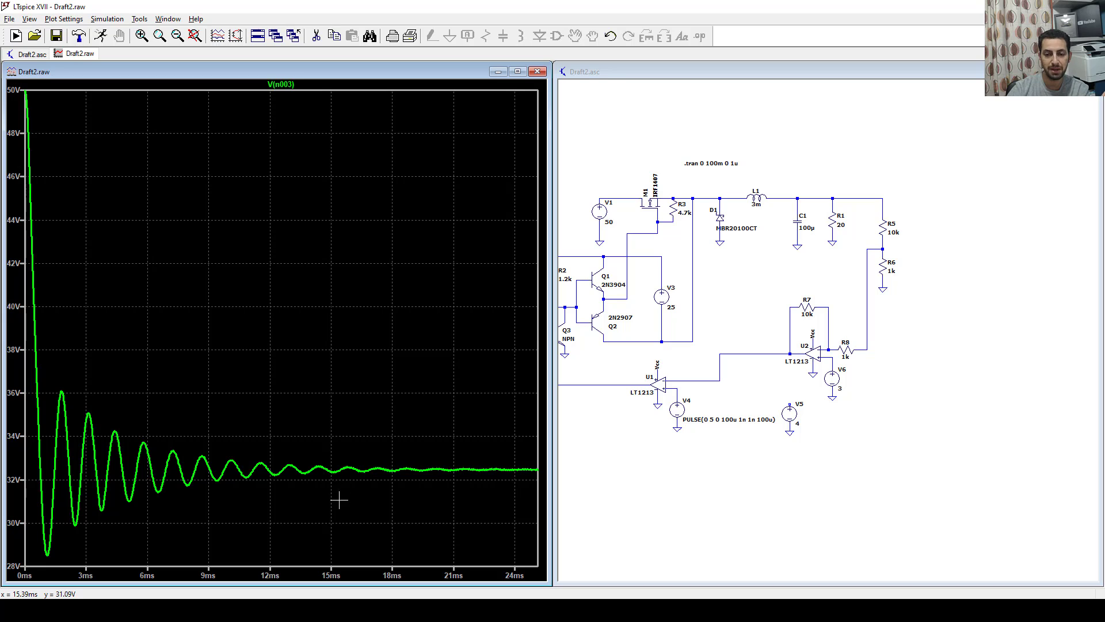
Set load resistor R1 to 50 and rerun the simulation.
{"action": "left_click", "coordinate": [779, 287]}
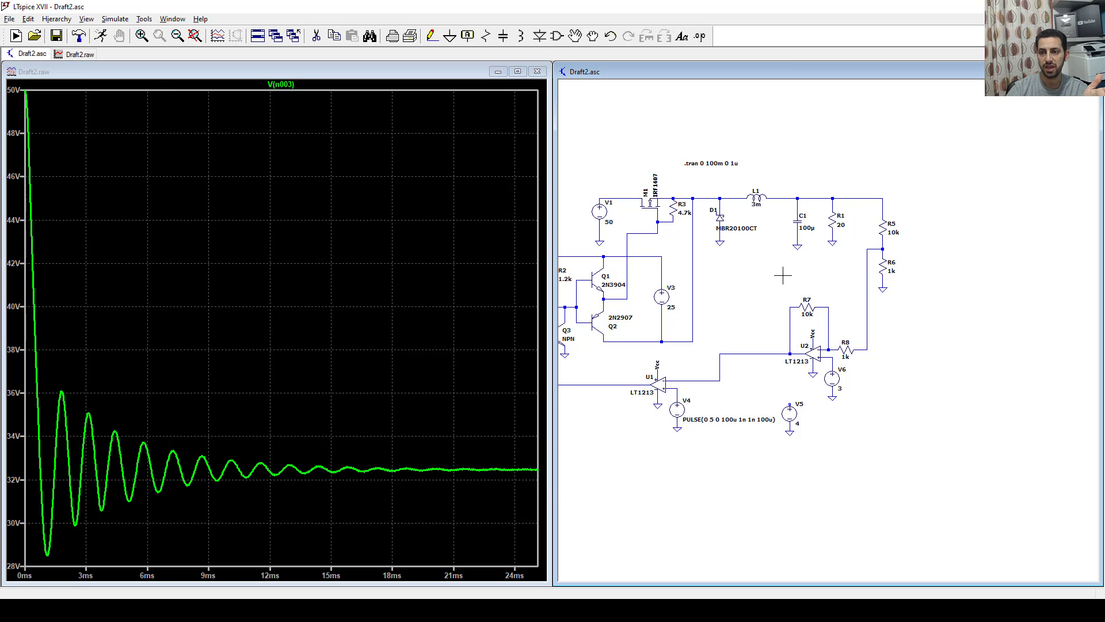
{"action": "right_click", "coordinate": [822, 226]}
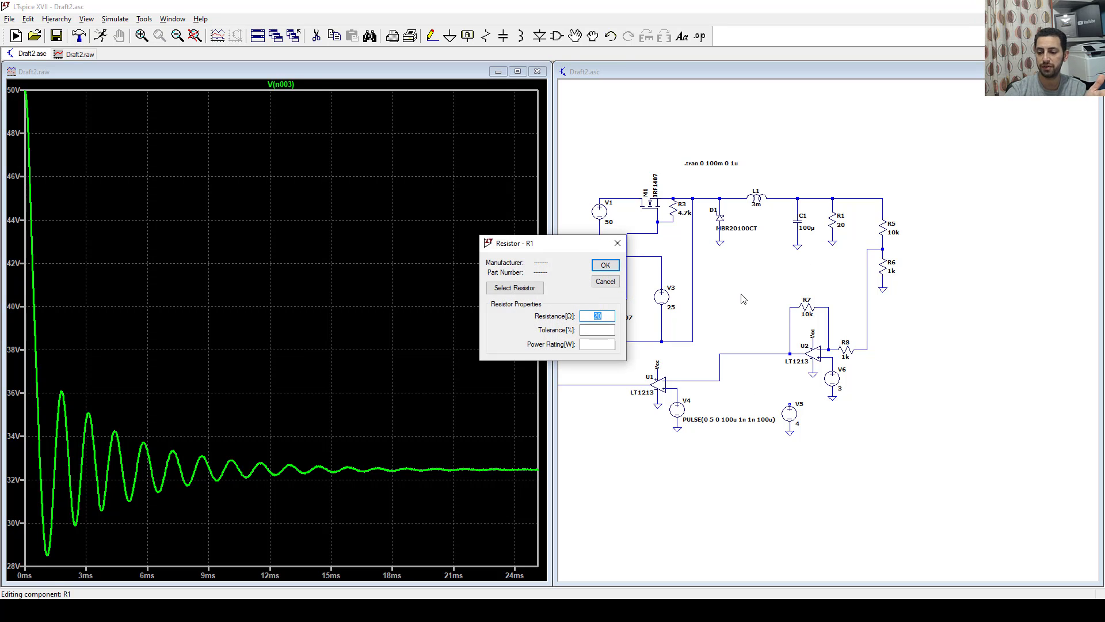
{"action": "type", "text": "50"}
{"action": "key", "text": "Return"}
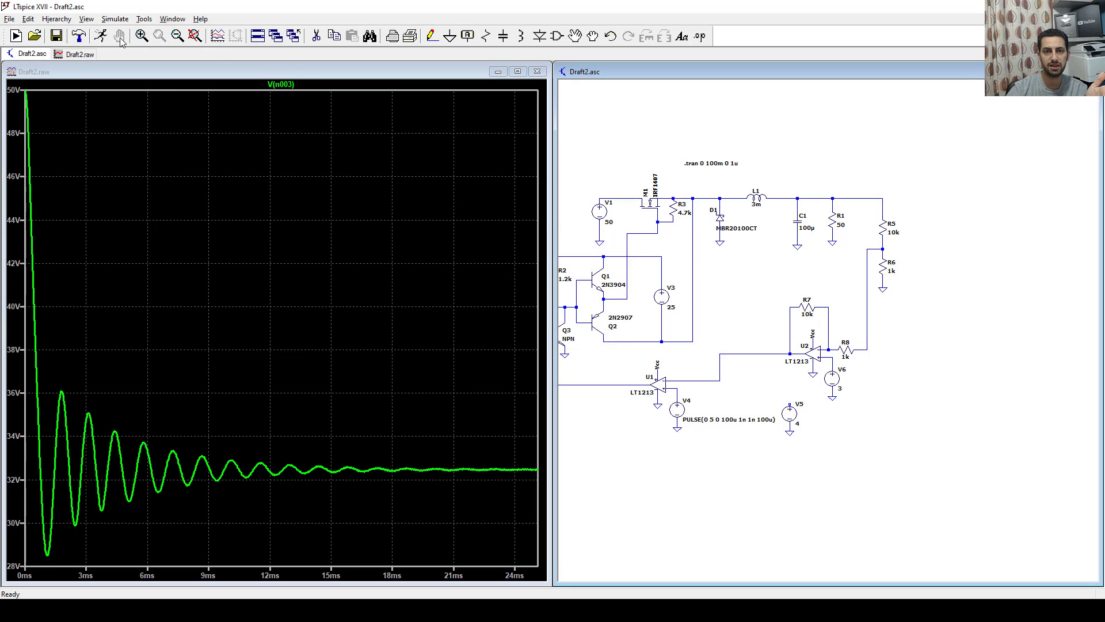
{"action": "left_click", "coordinate": [100, 35]}
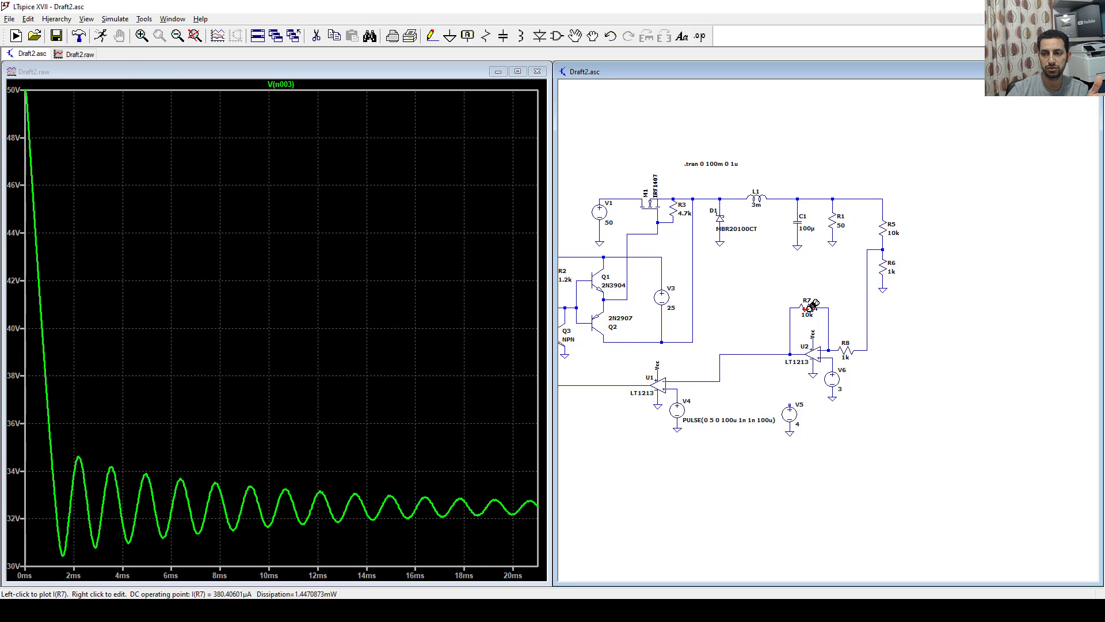
Set feedback resistor R7 to 50k and rerun the simulation.
{"action": "right_click", "coordinate": [812, 307]}
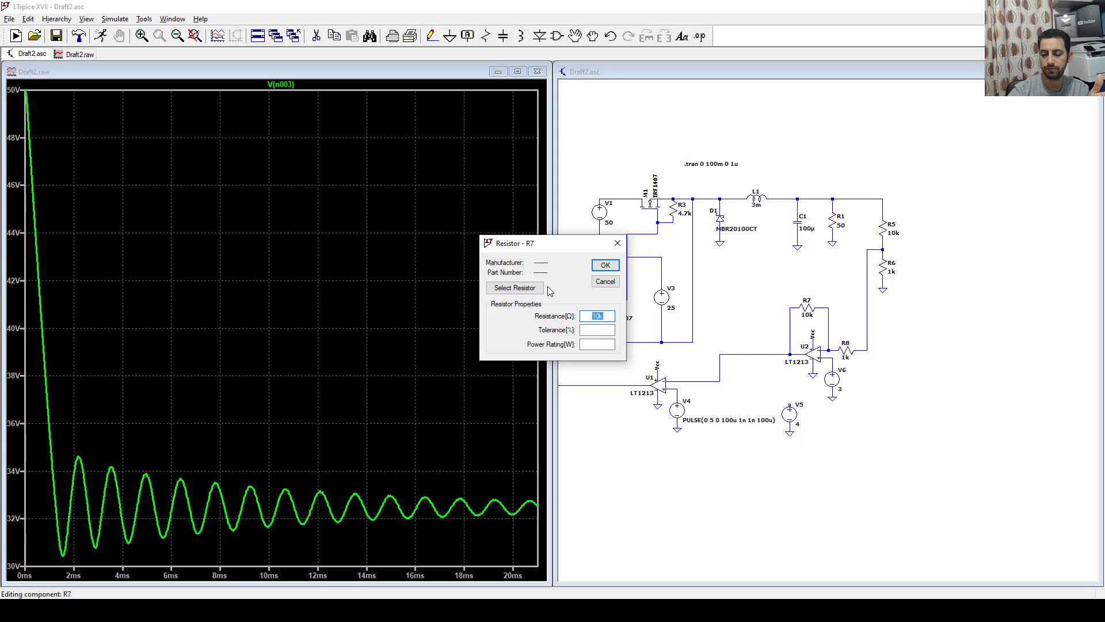
{"action": "type", "text": "50k"}
{"action": "key", "text": "Return"}
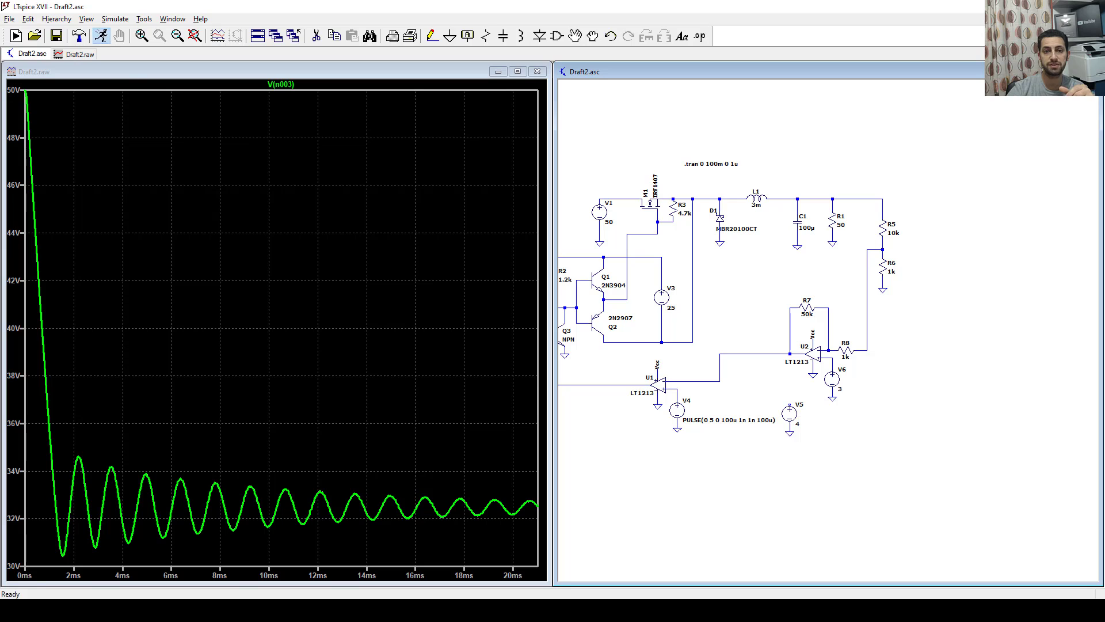
{"action": "left_click", "coordinate": [101, 35]}
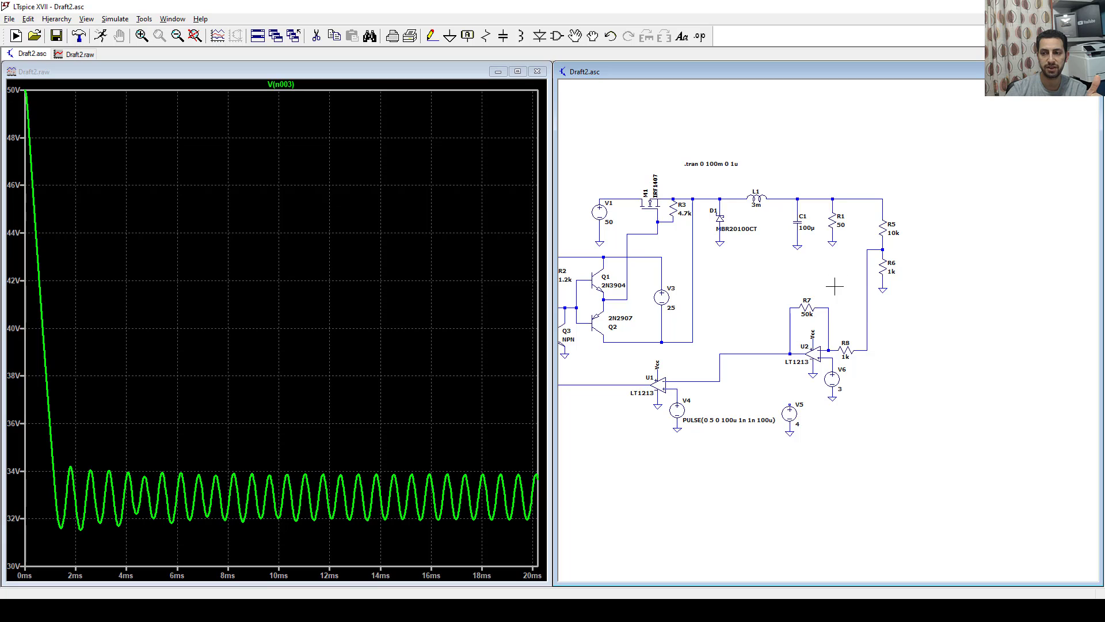
Set feedback resistor R7 to 25k, then run the simulation for about 10 ms before halting it.
{"action": "right_click", "coordinate": [813, 307]}
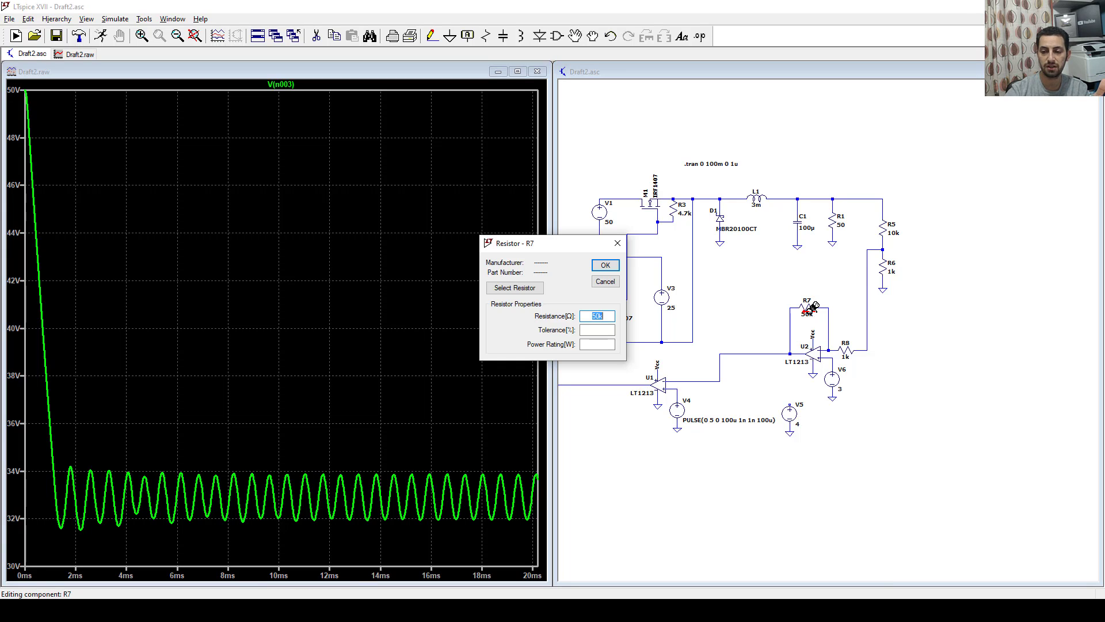
{"action": "type", "text": "25k"}
{"action": "key", "text": "Return"}
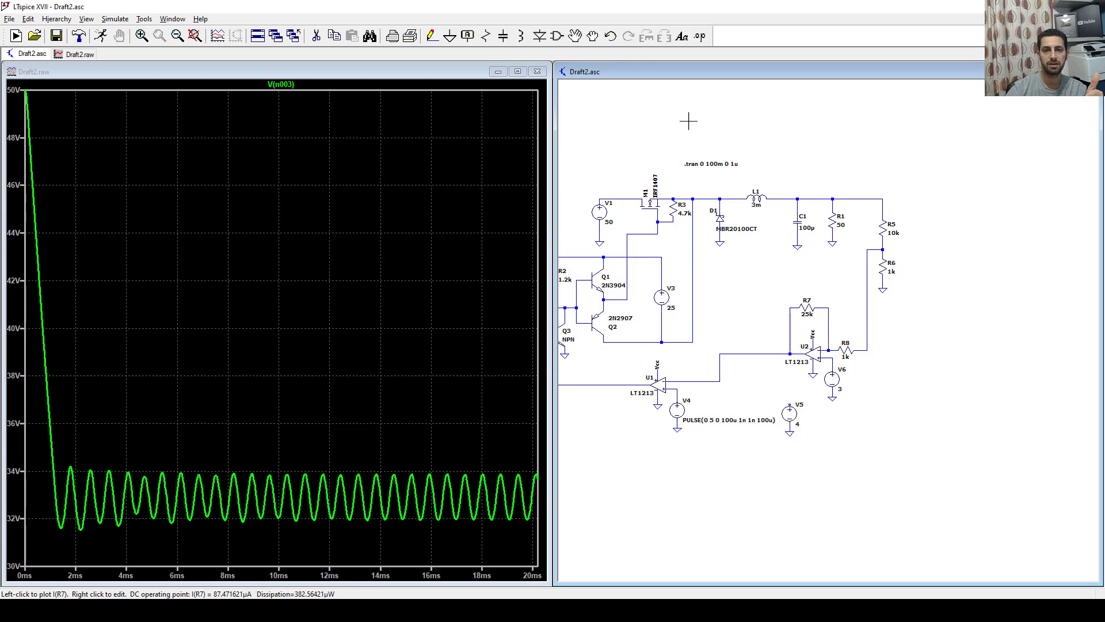
{"action": "left_click", "coordinate": [101, 37]}
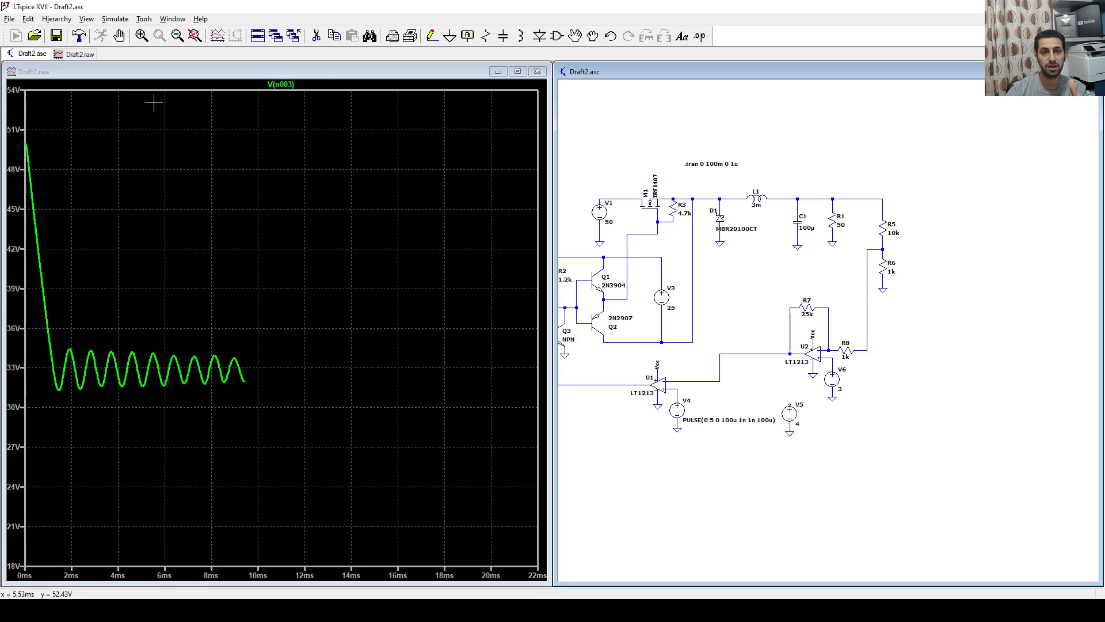
{"action": "left_click", "coordinate": [119, 36]}
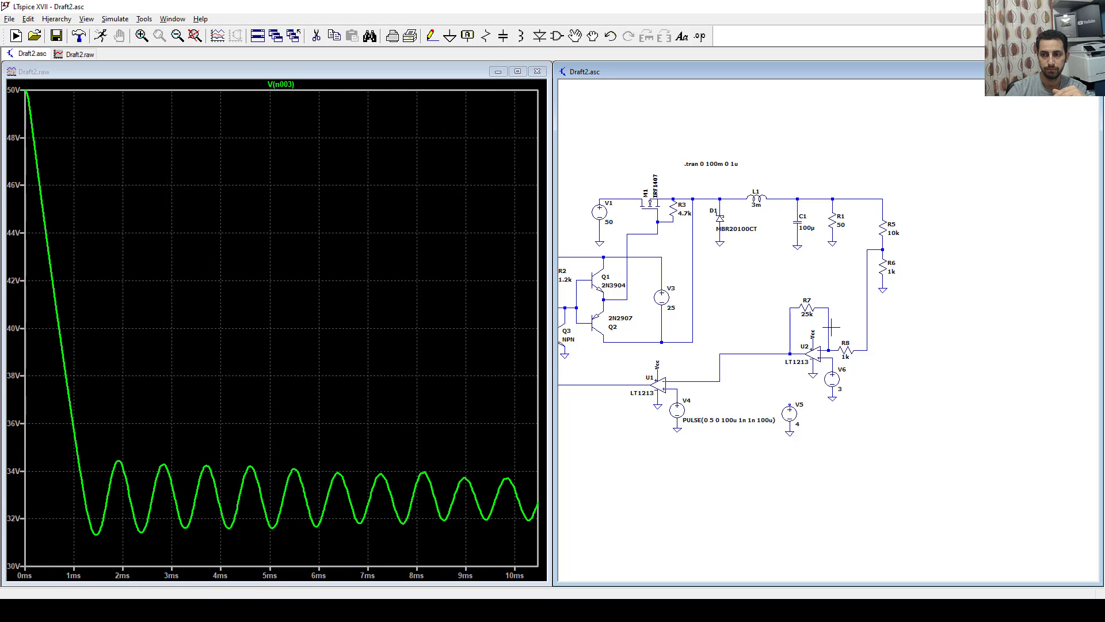
Set feedback resistor R7 to 0.5k and rerun the simulation.
{"action": "right_click", "coordinate": [810, 306]}
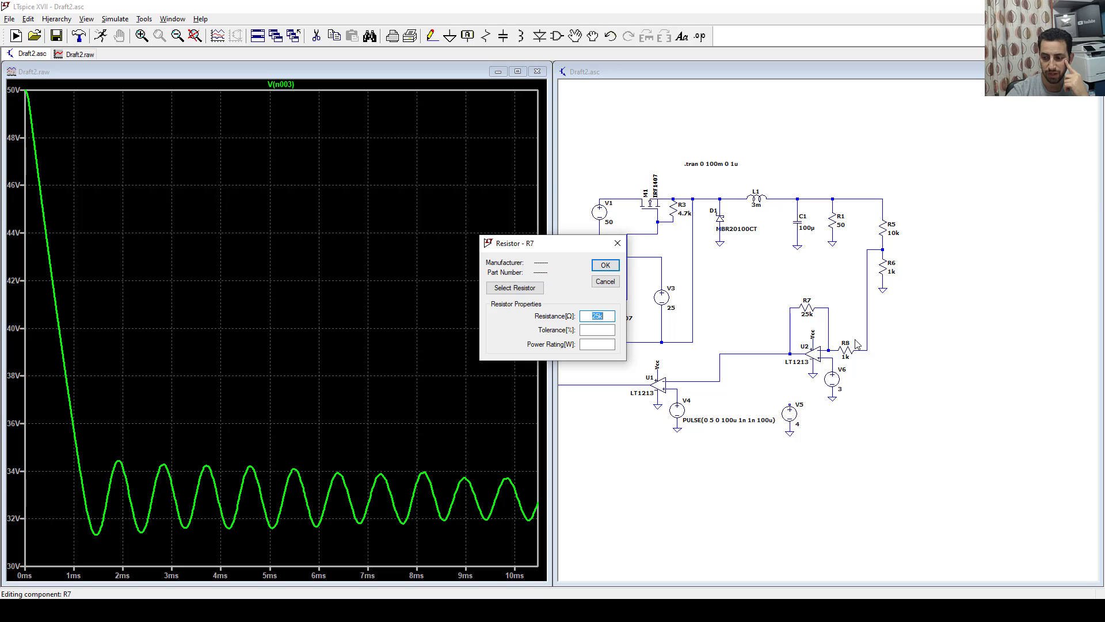
{"action": "type", "text": "0.5"}
{"action": "type", "text": "k"}
{"action": "key", "text": "Return"}
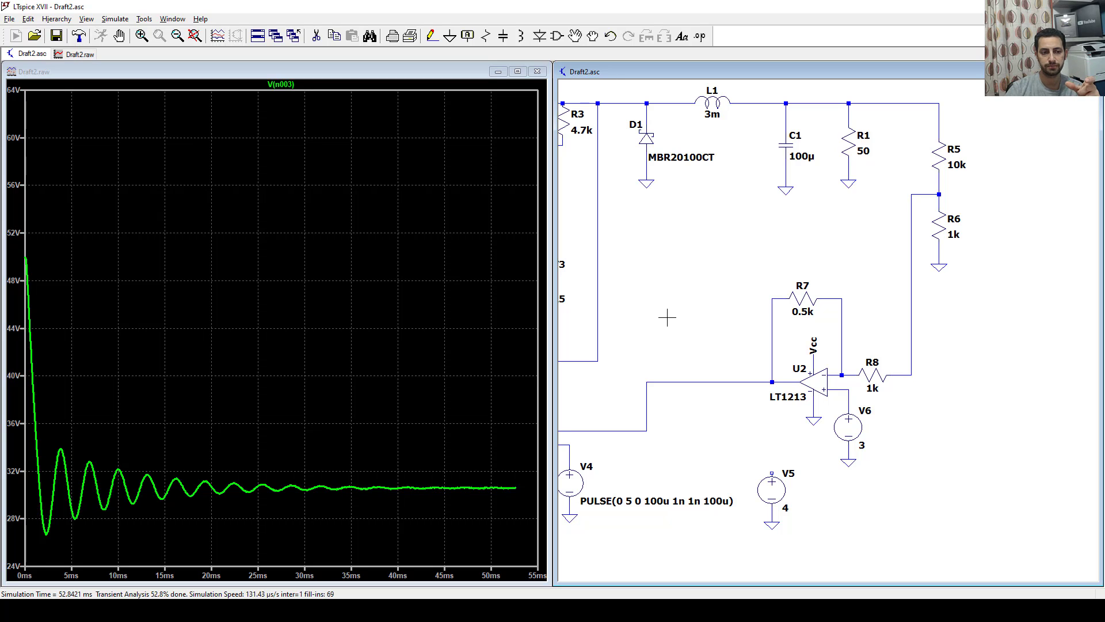
Halt the simulation and magnify the settled output voltage between about 52.2 and 54.5 ms.
{"action": "left_click", "coordinate": [119, 36]}
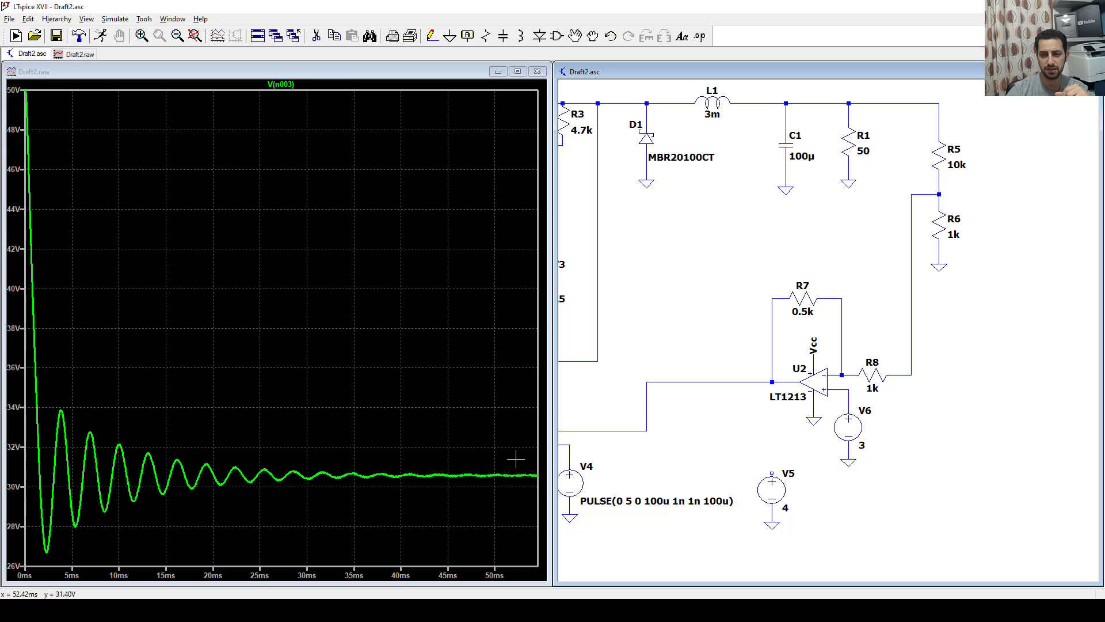
{"action": "left_click_drag", "start_coordinate": [515, 465], "coordinate": [543, 483]}
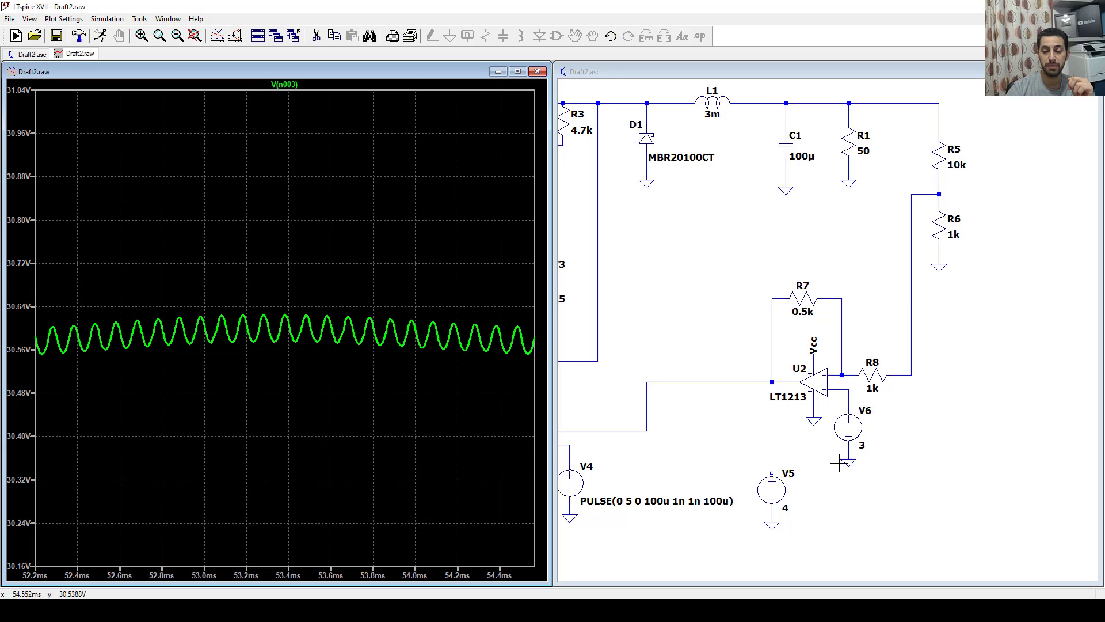
{"action": "left_click", "coordinate": [716, 320]}
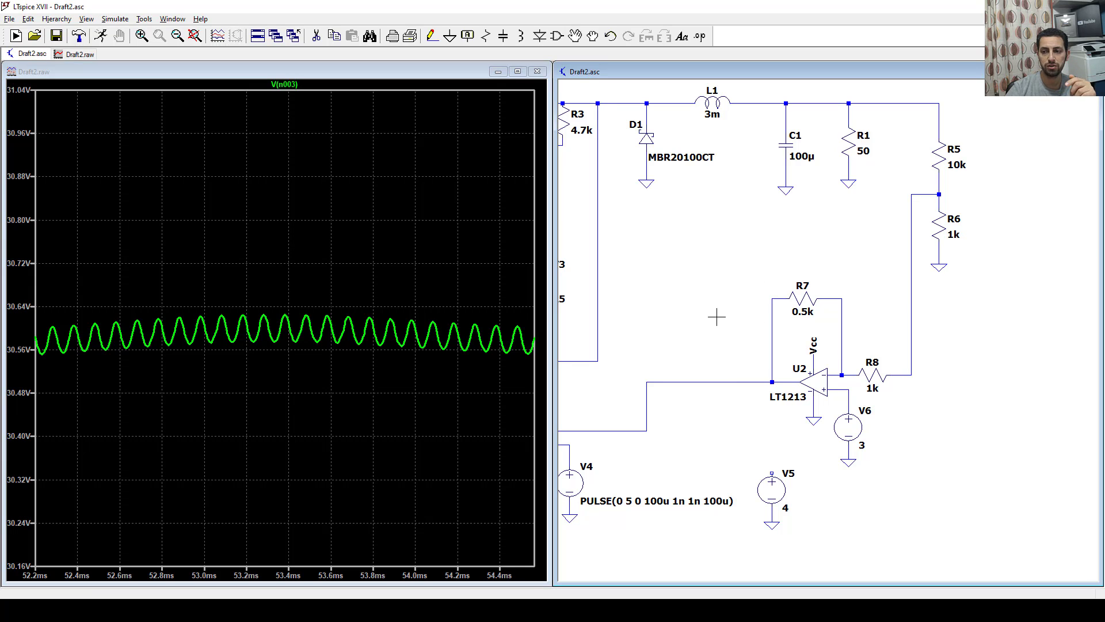
Set reference source V6 to 2 V and rerun the simulation.
{"action": "right_click", "coordinate": [858, 436]}
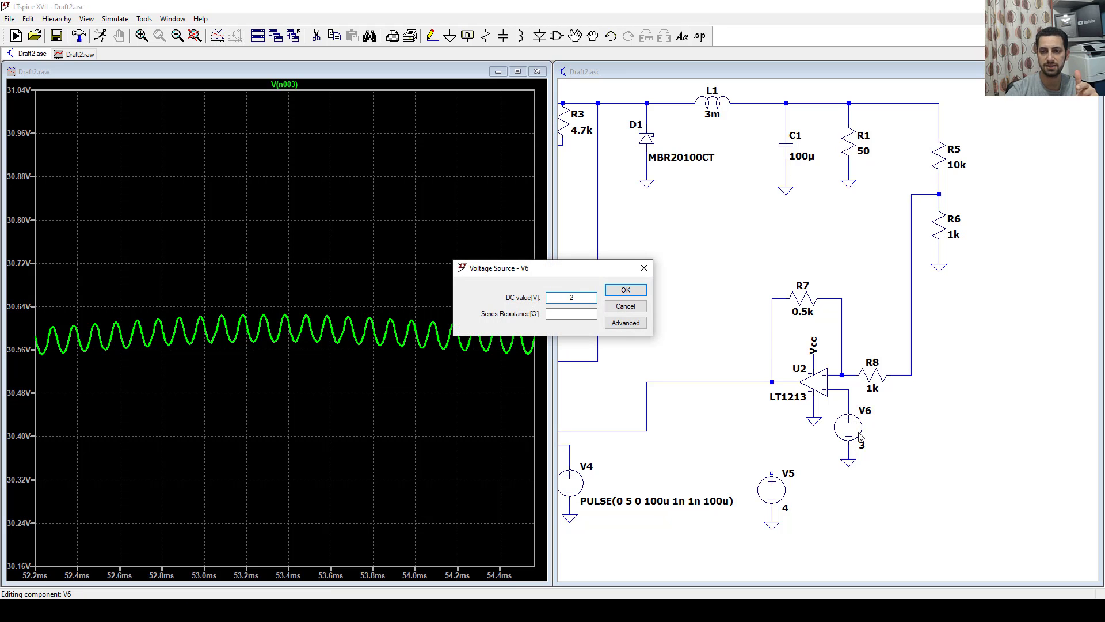
{"action": "key", "text": "Return"}
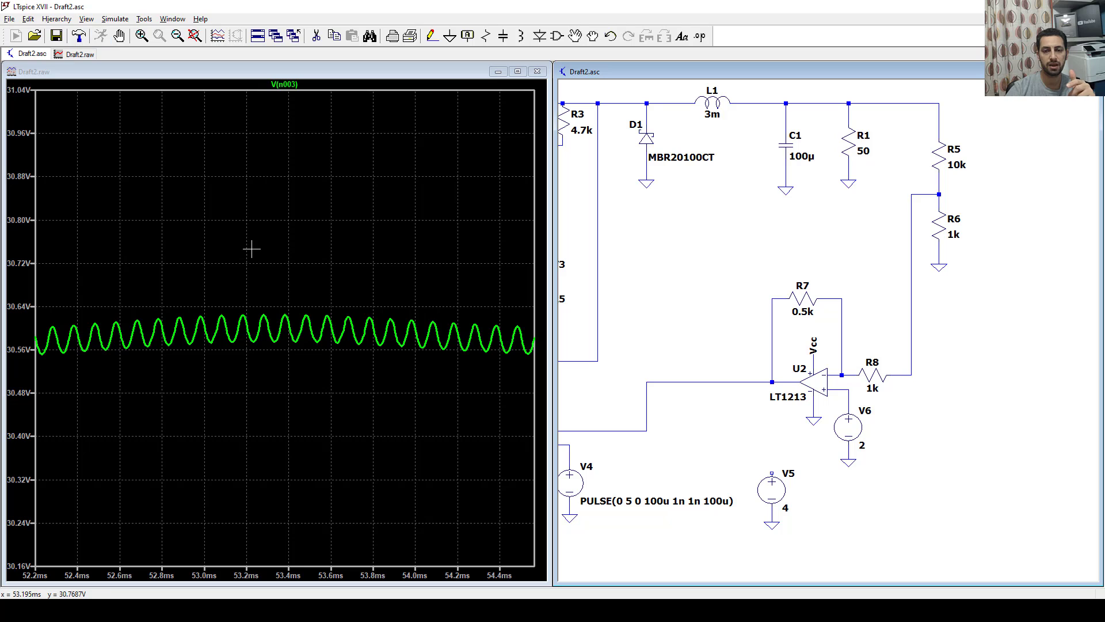
{"action": "key", "text": "alt+r"}
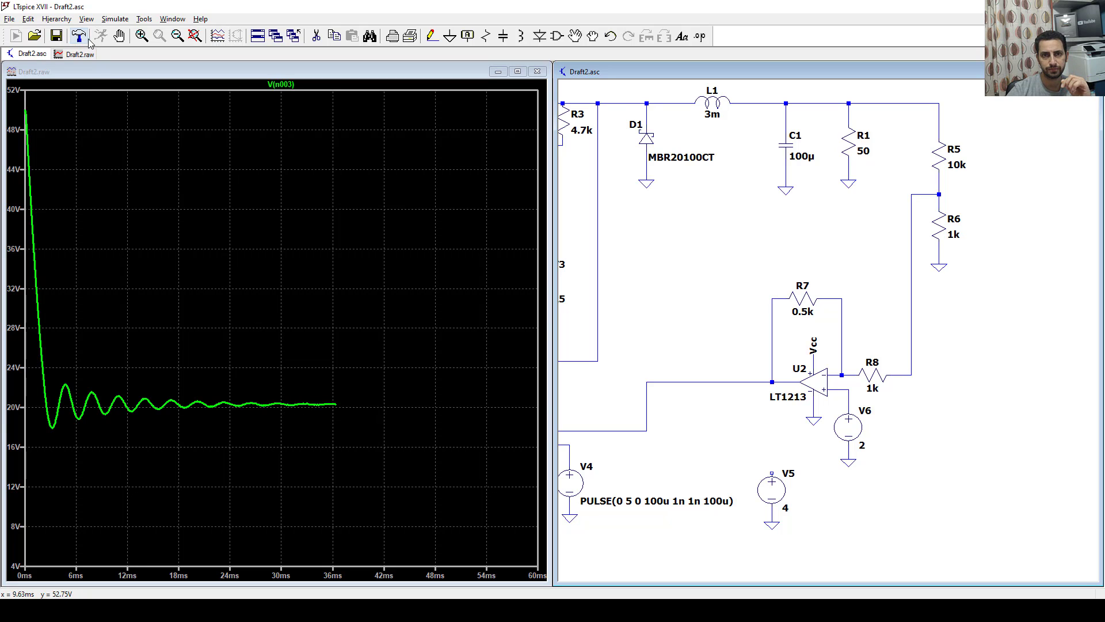
Halt the simulation and magnify the settled output voltage between about 41.2 and 43.7 ms.
{"action": "left_click", "coordinate": [119, 36]}
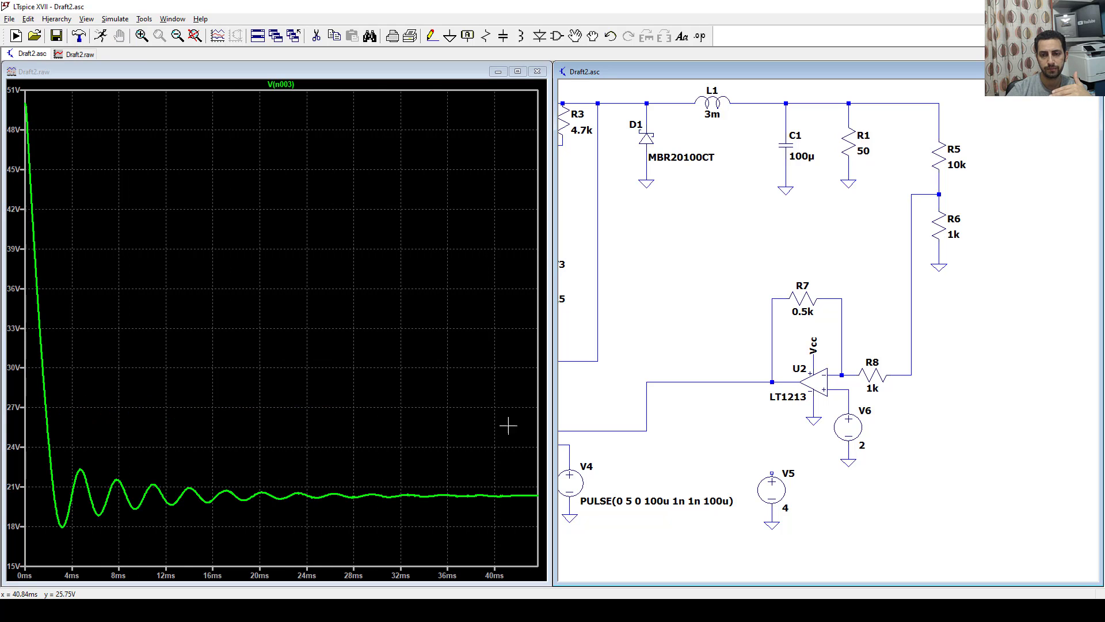
{"action": "left_click_drag", "start_coordinate": [511, 487], "coordinate": [528, 495]}
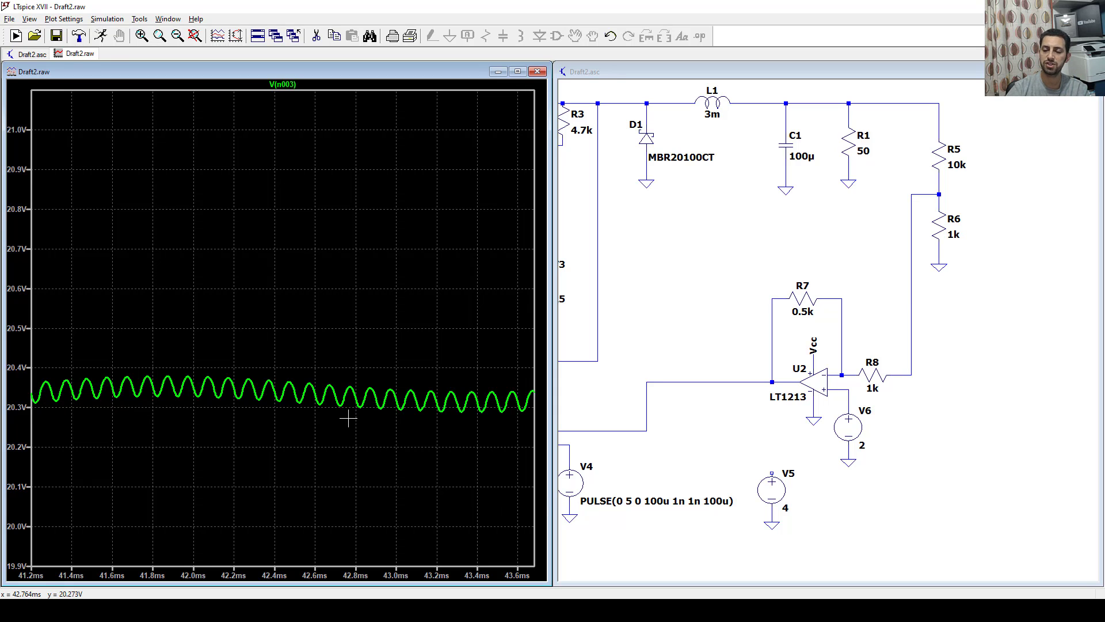
{"action": "left_click", "coordinate": [686, 260]}
{"action": "scroll", "coordinate": [739, 321], "scroll_direction": "down", "scroll_amount": 5}
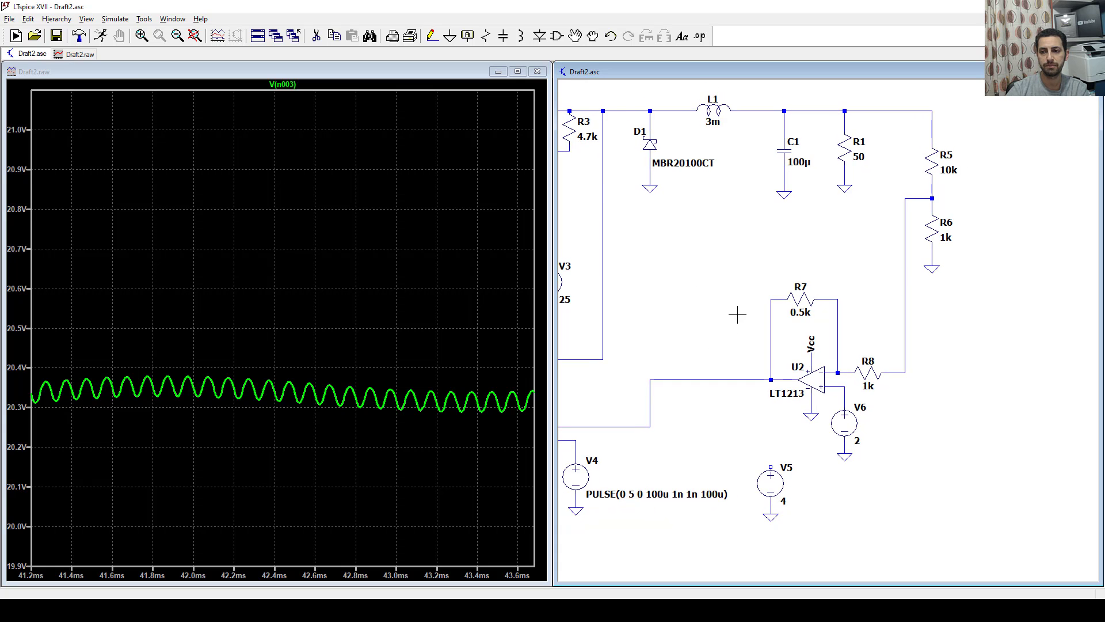
{"action": "scroll", "coordinate": [813, 340], "scroll_direction": "down", "scroll_amount": 3}
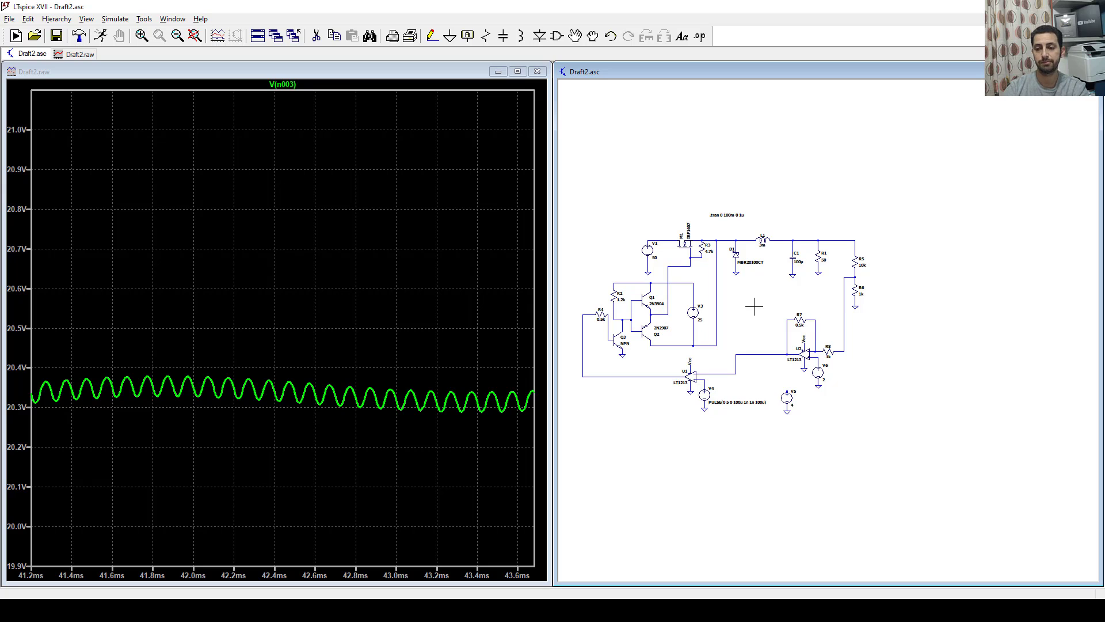
{"action": "scroll", "coordinate": [754, 307], "scroll_direction": "up", "scroll_amount": 2}
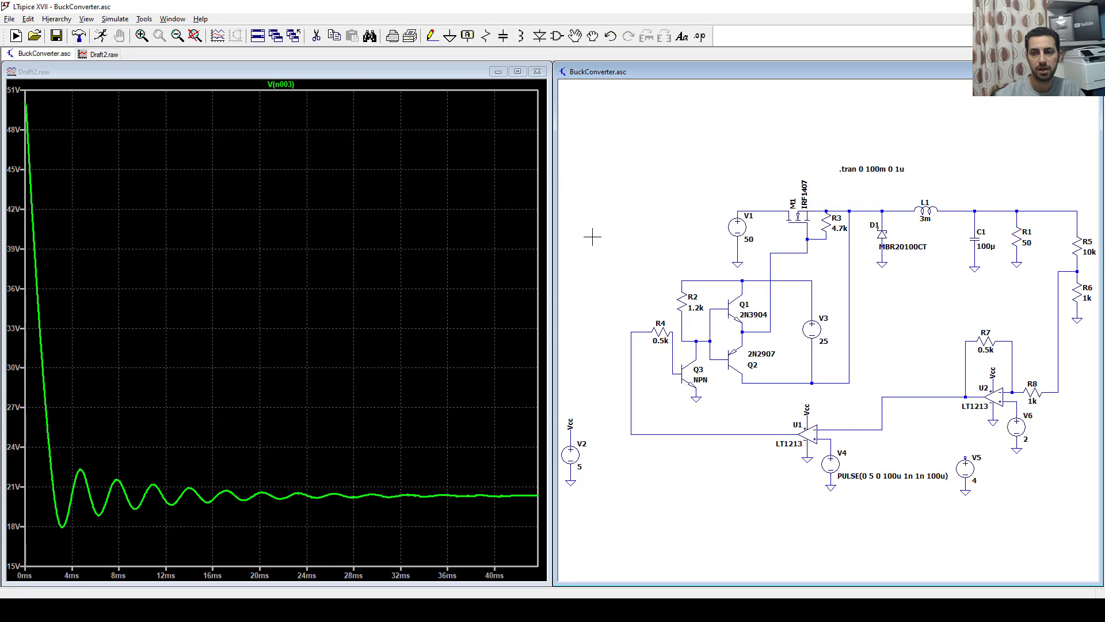
Close the waveform plot and maximize the BuckConverter.asc schematic.
{"action": "scroll", "coordinate": [844, 398], "scroll_direction": "down", "scroll_amount": 1}
{"action": "scroll", "coordinate": [844, 399], "scroll_direction": "up", "scroll_amount": 2}
{"action": "scroll", "coordinate": [844, 398], "scroll_direction": "down", "scroll_amount": 1}
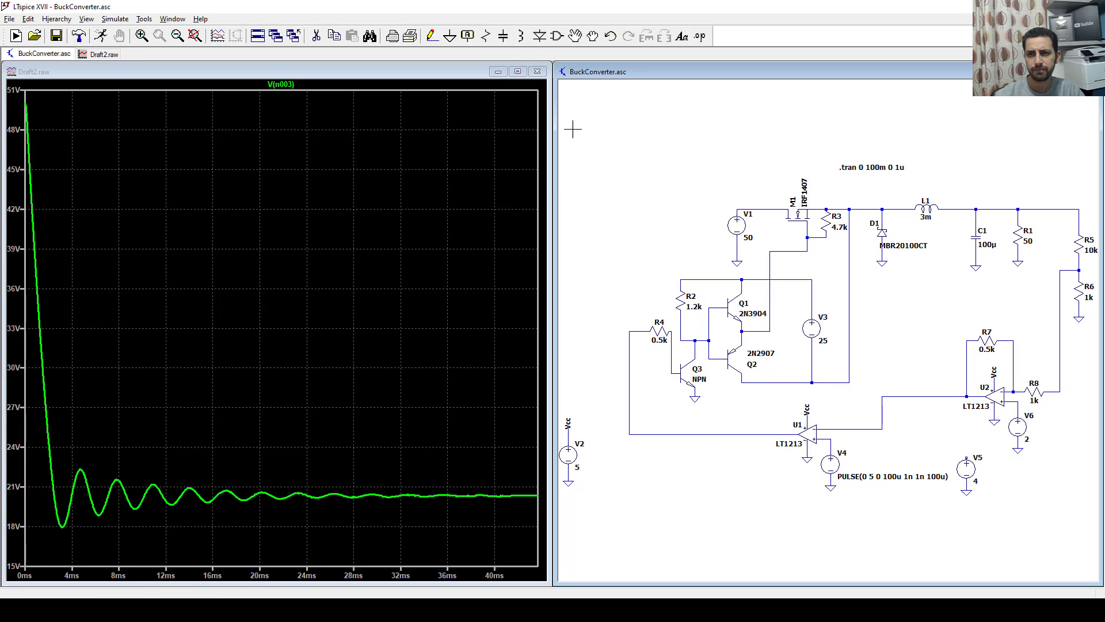
{"action": "left_click", "coordinate": [537, 72]}
{"action": "double_click", "coordinate": [601, 59]}
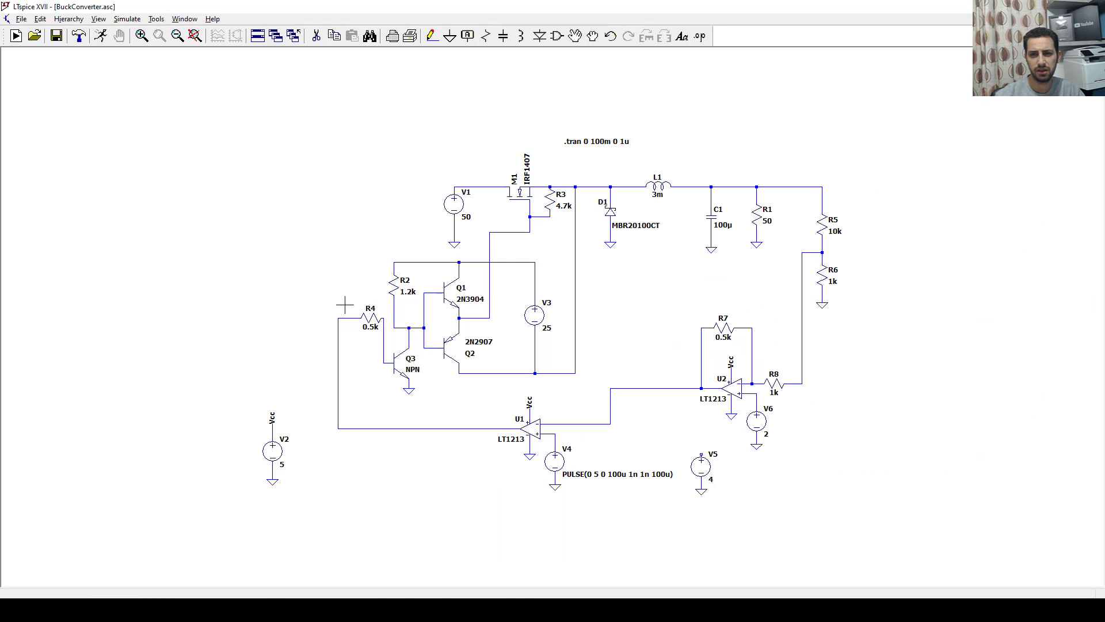
Delete the vertical and short horizontal wires linking R4 to the output line of comparator U1.
{"action": "scroll", "coordinate": [357, 363], "scroll_direction": "up", "scroll_amount": 1}
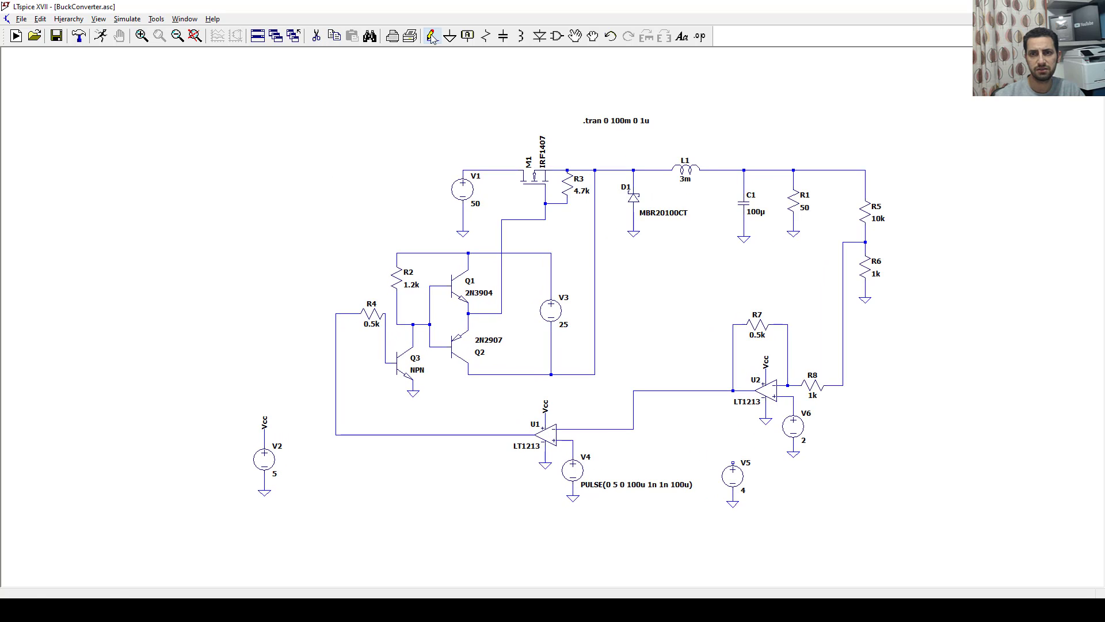
{"action": "left_click", "coordinate": [316, 36]}
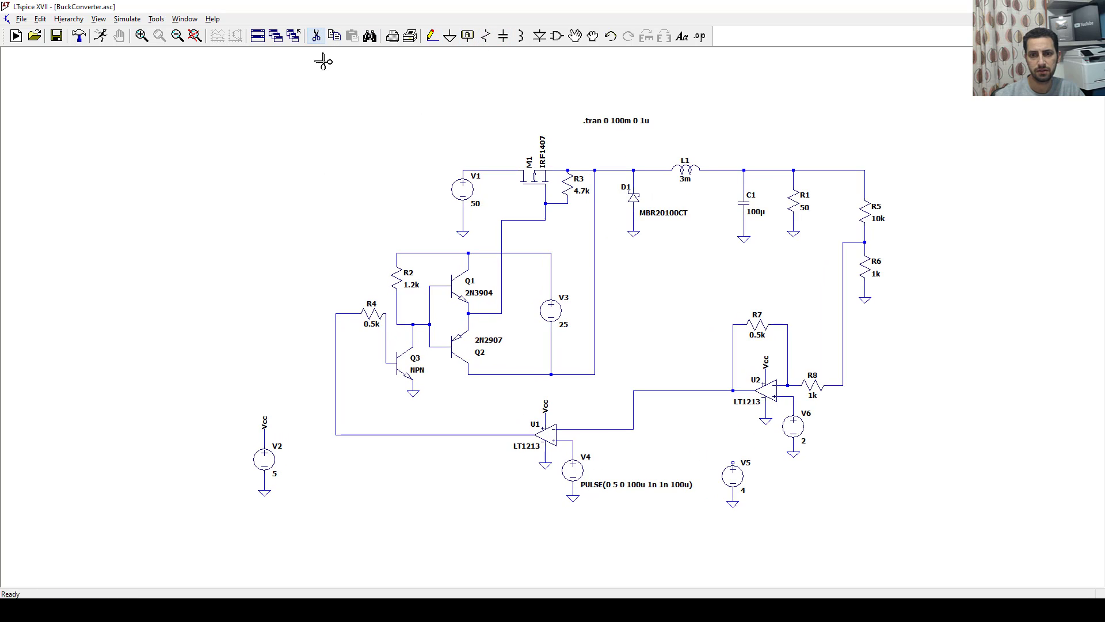
{"action": "left_click", "coordinate": [336, 369]}
{"action": "left_click", "coordinate": [345, 314]}
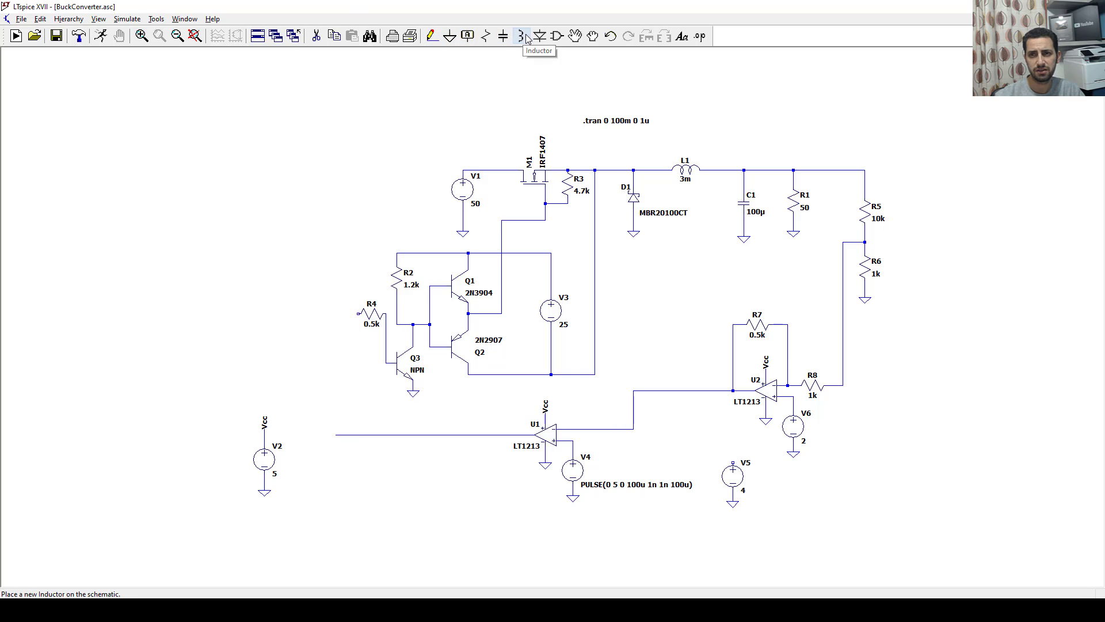
Duplicate NPN transistor Q3 with its ground and place the copy below R4, just above U1's output line.
{"action": "left_click", "coordinate": [340, 36]}
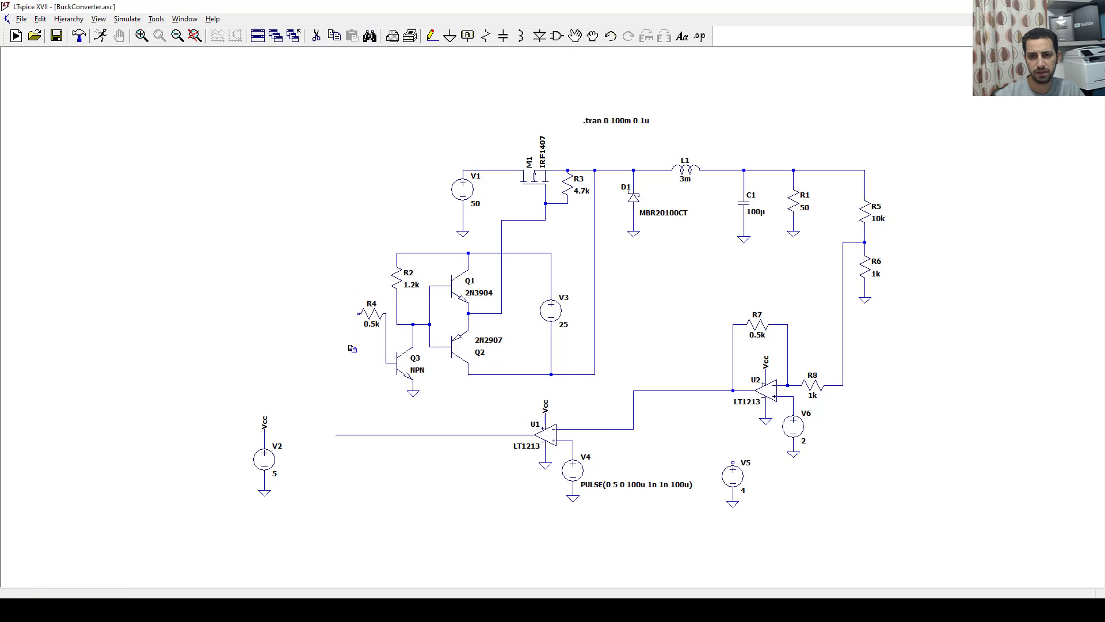
{"action": "left_click_drag", "start_coordinate": [355, 342], "coordinate": [407, 404]}
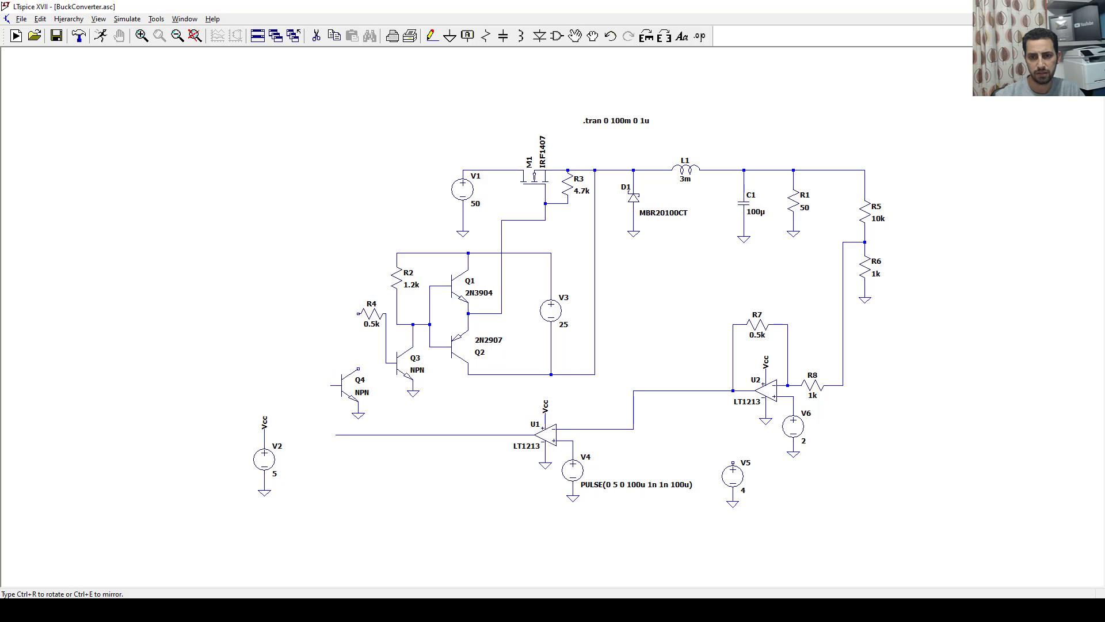
{"action": "left_click", "coordinate": [358, 374]}
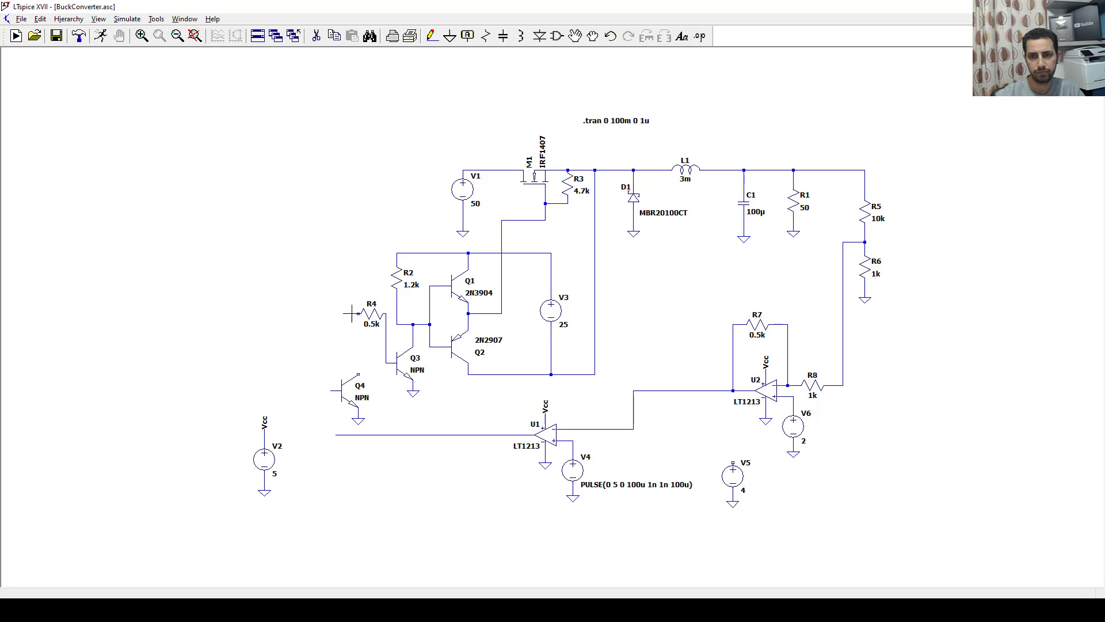
Wire the free end of R4 to the supply rail at the upper end of R2.
{"action": "left_click", "coordinate": [431, 36]}
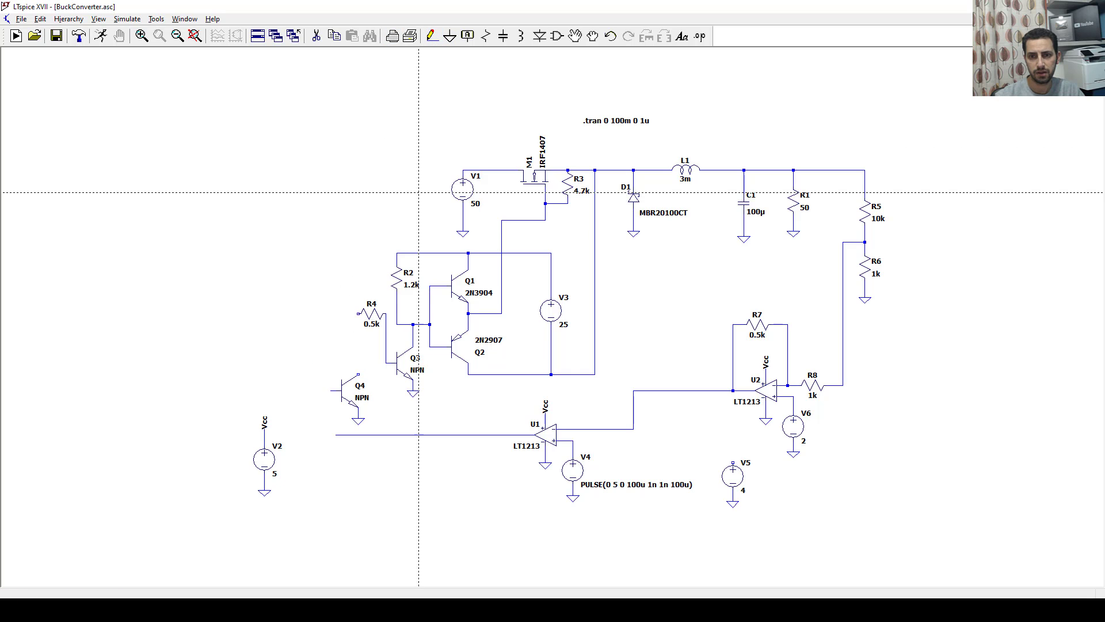
{"action": "left_click", "coordinate": [358, 314]}
{"action": "left_click", "coordinate": [358, 259]}
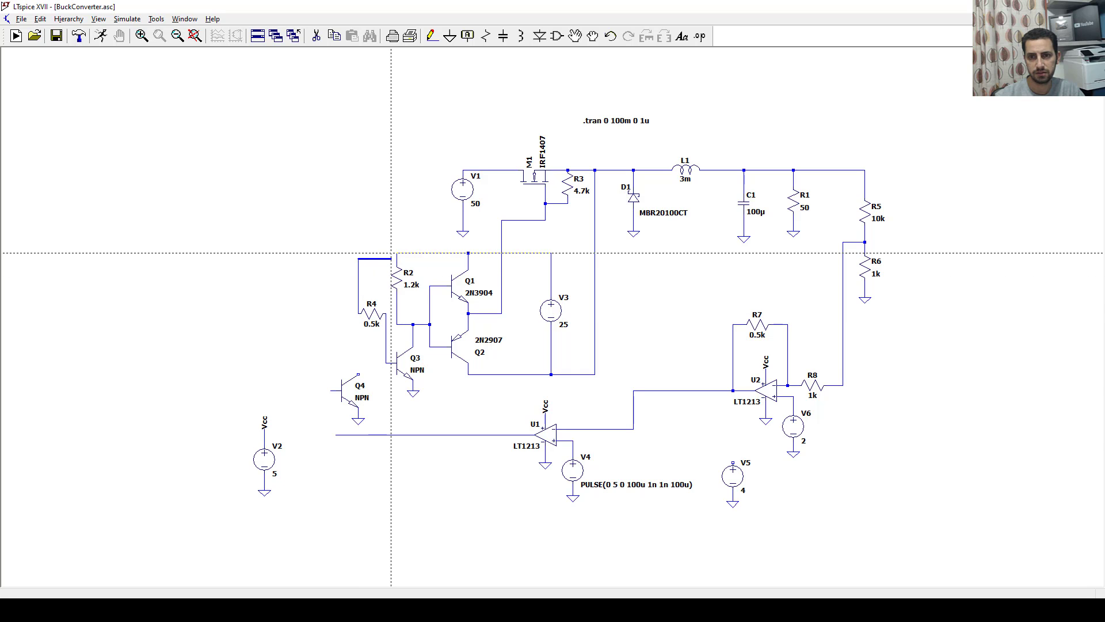
{"action": "left_click", "coordinate": [397, 259]}
{"action": "key", "text": "Escape"}
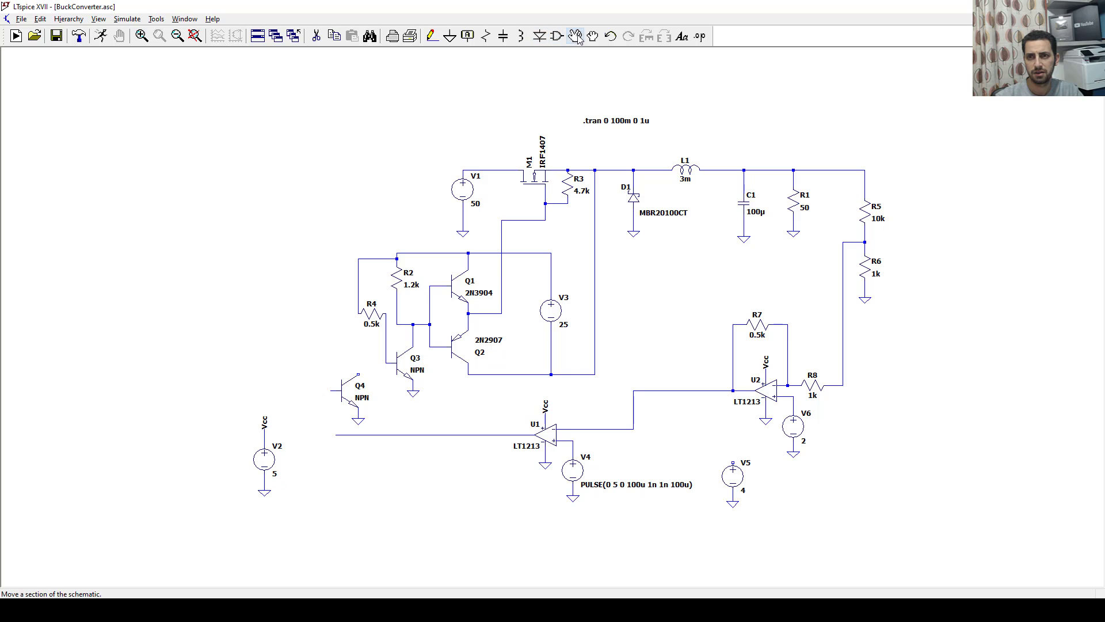
Place a vertical resistor beside the base of the copied transistor, near the open end of U1's output wire.
{"action": "left_click", "coordinate": [486, 36]}
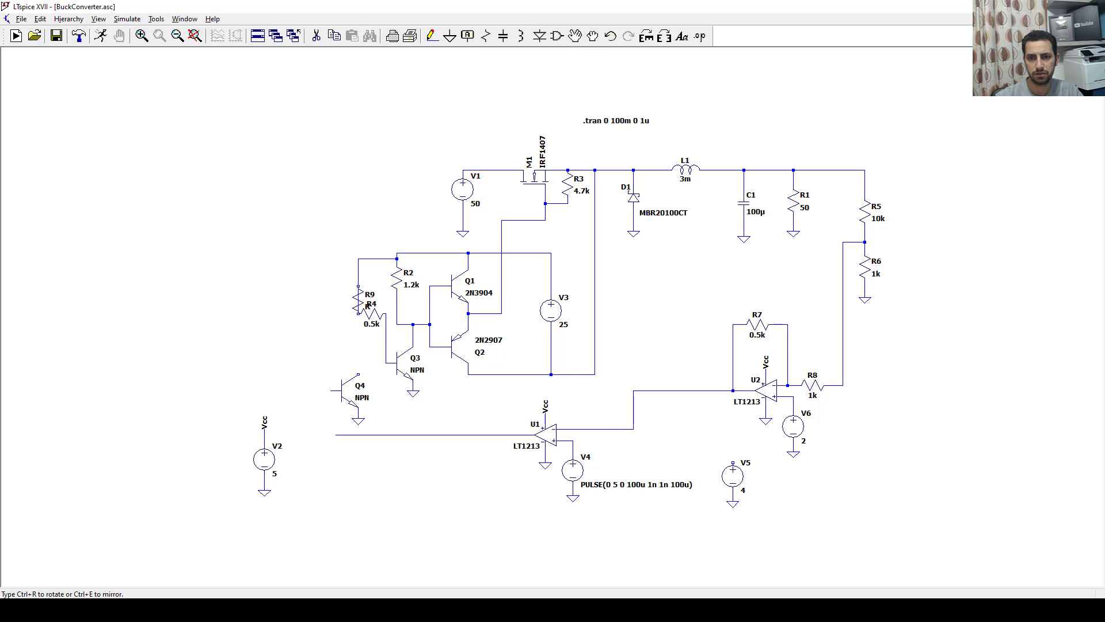
{"action": "left_click", "coordinate": [314, 413]}
{"action": "key", "text": "Escape"}
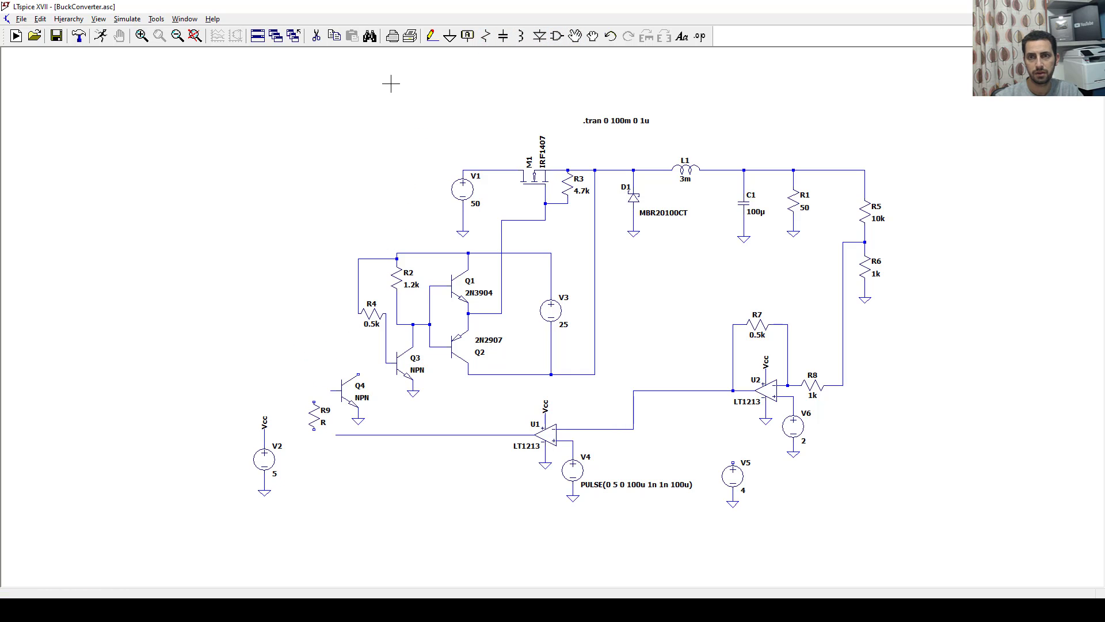
Wire U1's output through R9 to the base of Q4, and connect Q4's collector to the base of Q3.
{"action": "left_click", "coordinate": [431, 36]}
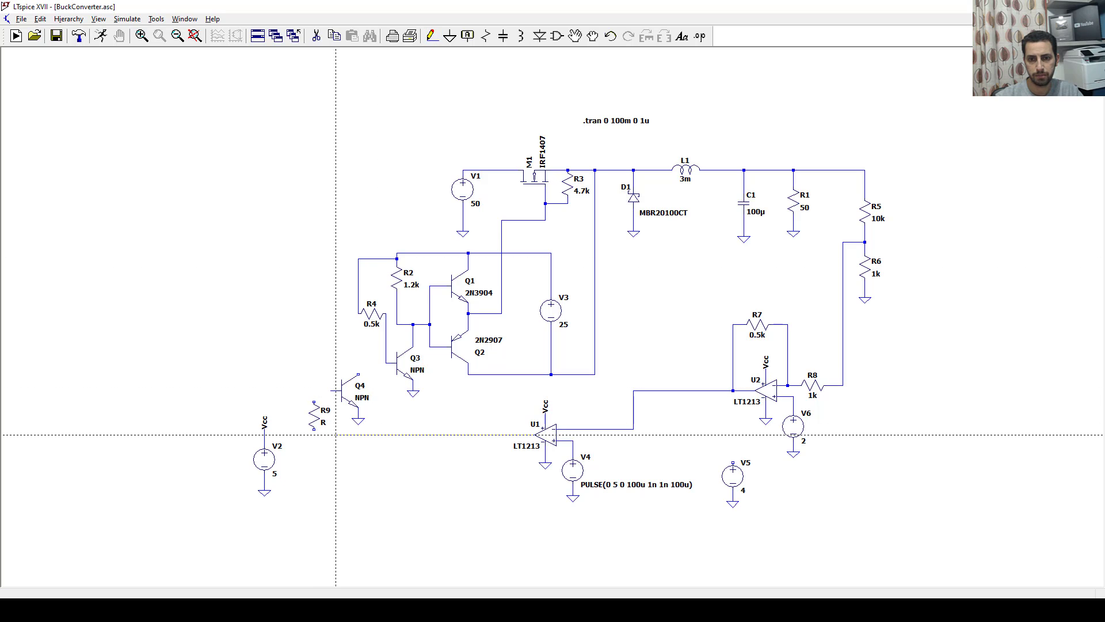
{"action": "left_click", "coordinate": [314, 434]}
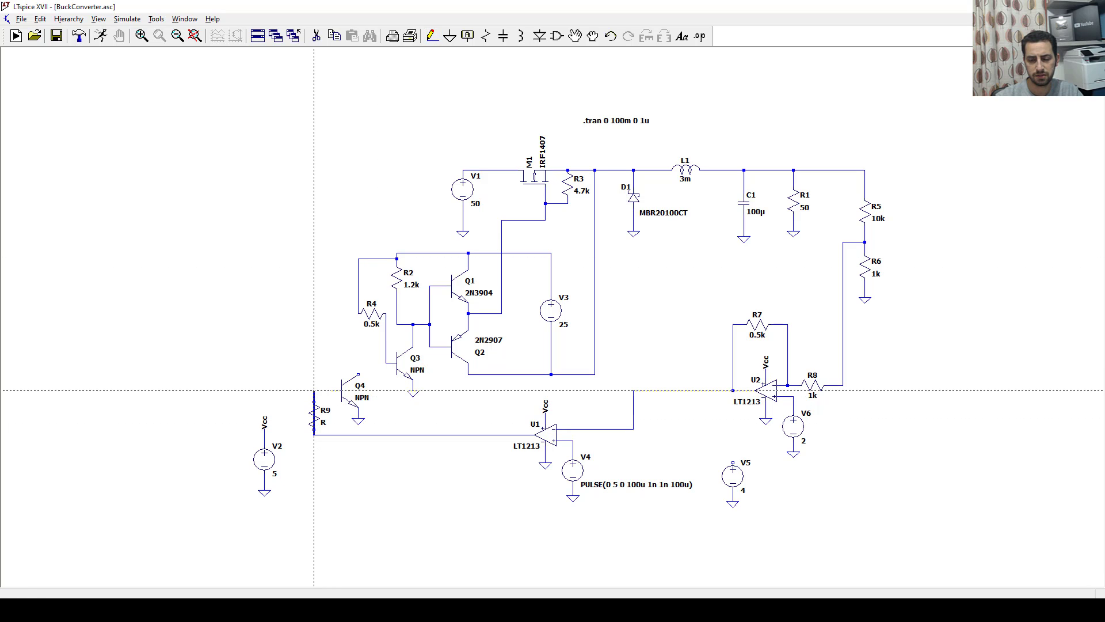
{"action": "left_click", "coordinate": [314, 390]}
{"action": "left_click", "coordinate": [341, 390]}
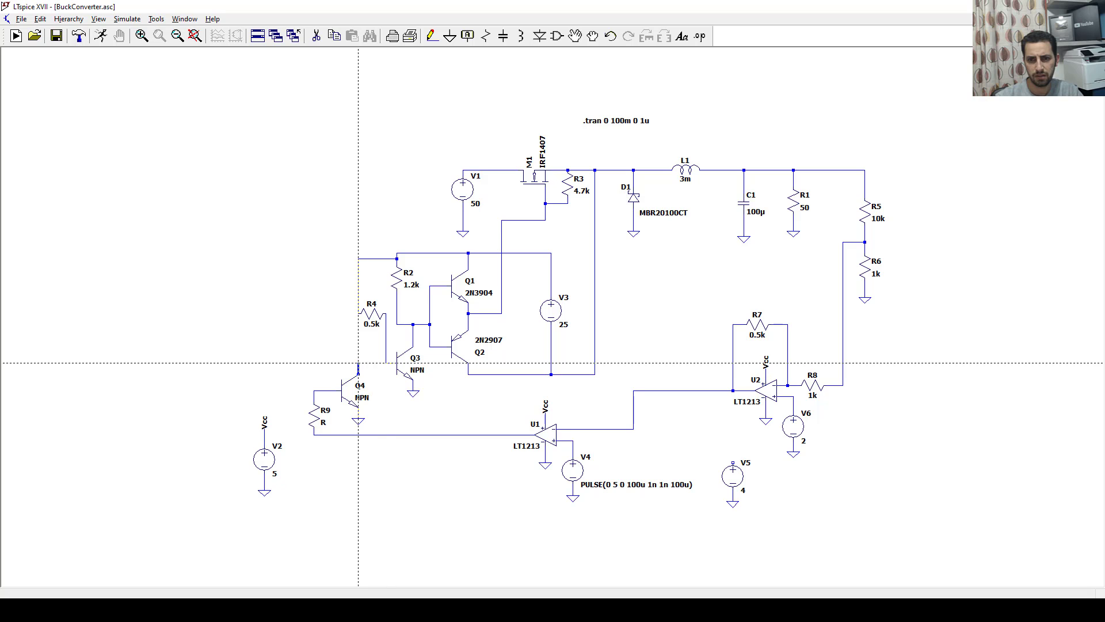
{"action": "left_click", "coordinate": [358, 363]}
{"action": "left_click", "coordinate": [386, 363]}
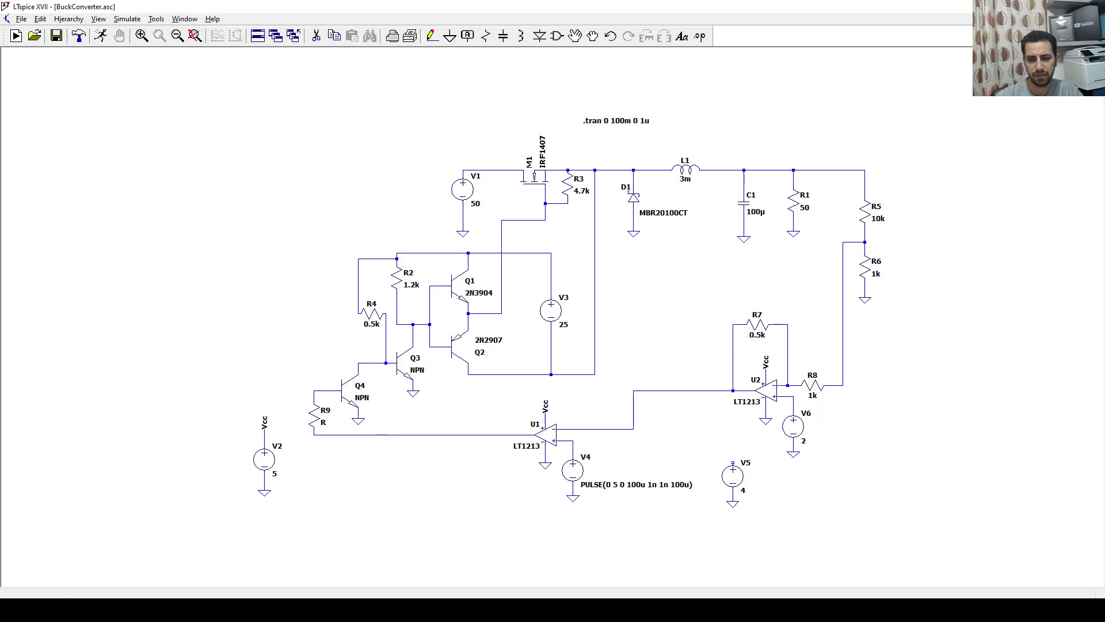
Set base resistor R9 to 0.5k and pull-up resistor R4 to 2.2k.
{"action": "right_click", "coordinate": [324, 428]}
{"action": "right_click", "coordinate": [333, 423]}
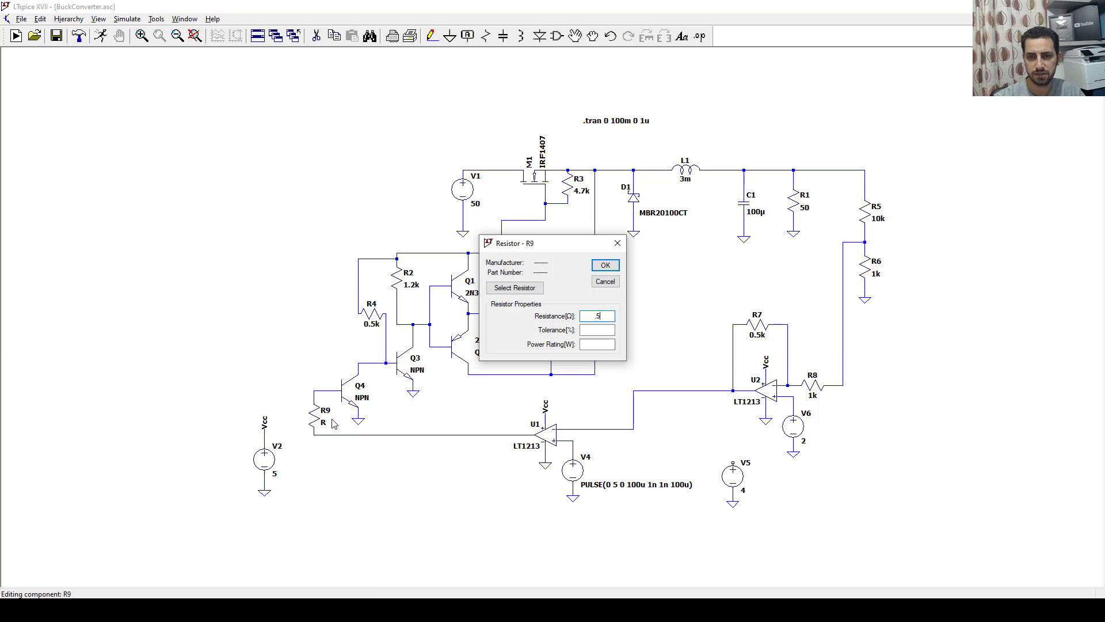
{"action": "key", "text": "BackSpace"}
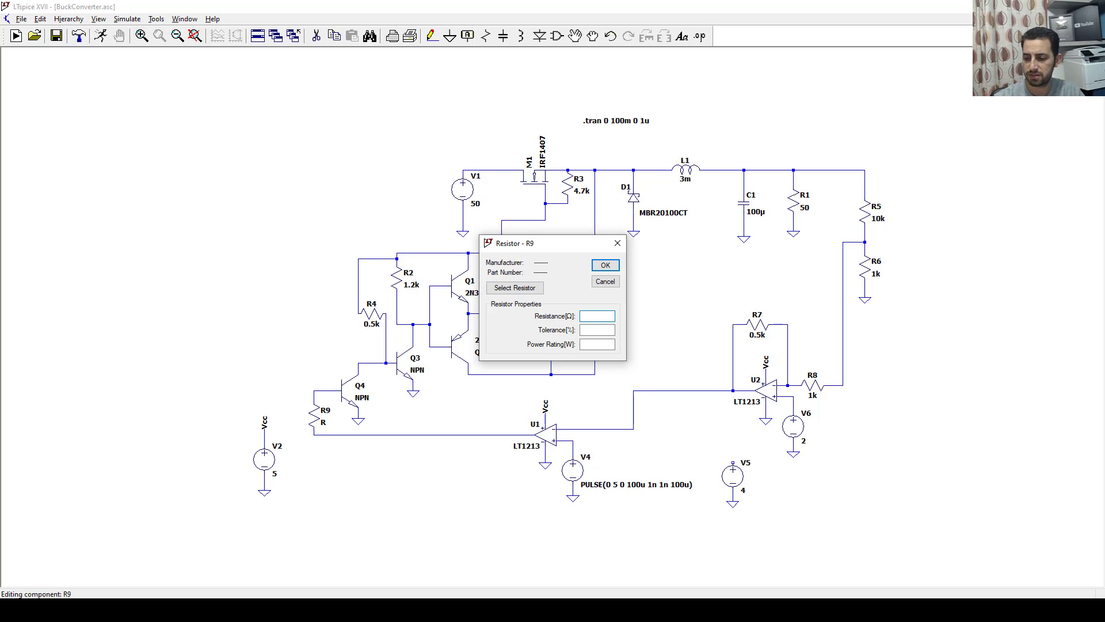
{"action": "type", "text": "0.5k"}
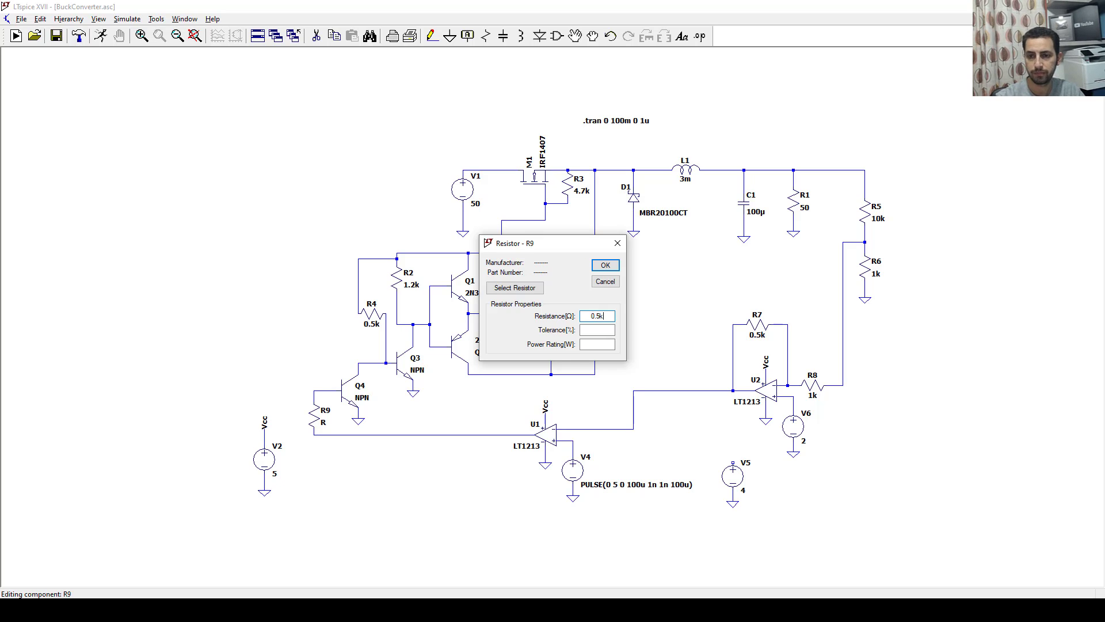
{"action": "key", "text": "Return"}
{"action": "right_click", "coordinate": [382, 315]}
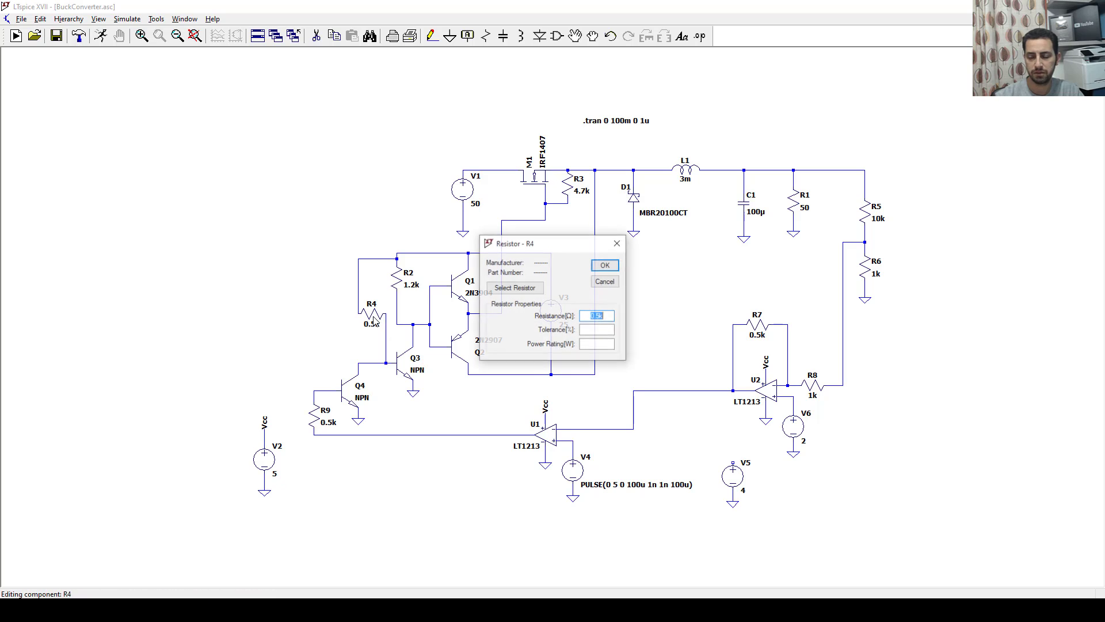
{"action": "type", "text": "2.2k"}
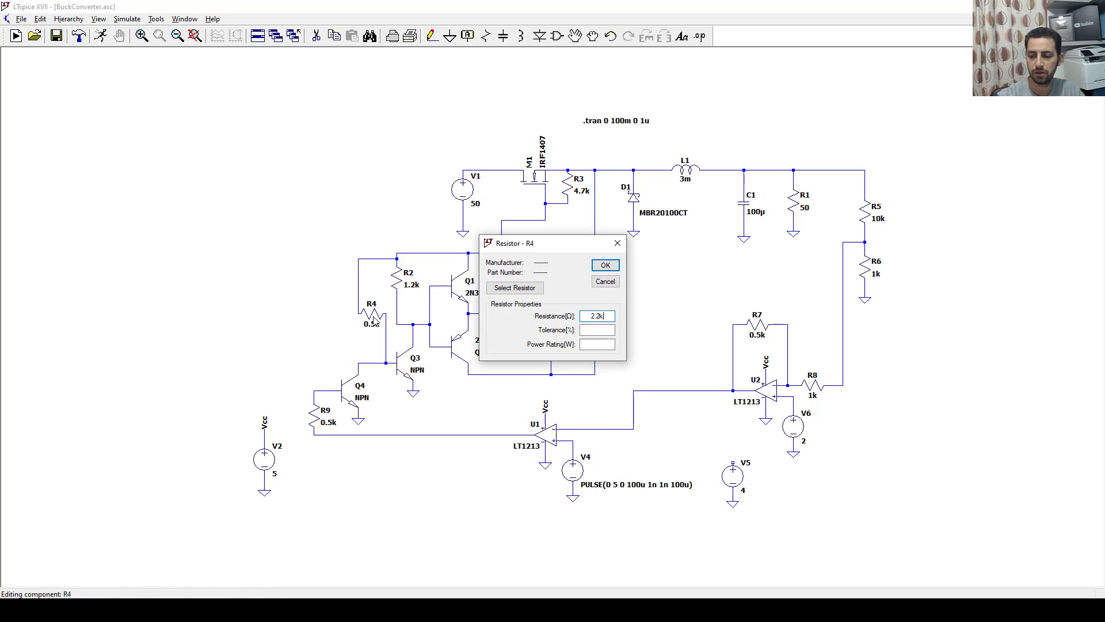
{"action": "key", "text": "Return"}
Simulate the converter's output voltage at the L1 output node for about 95 ms and magnify its first 60 ms.
{"action": "left_click", "coordinate": [101, 35]}
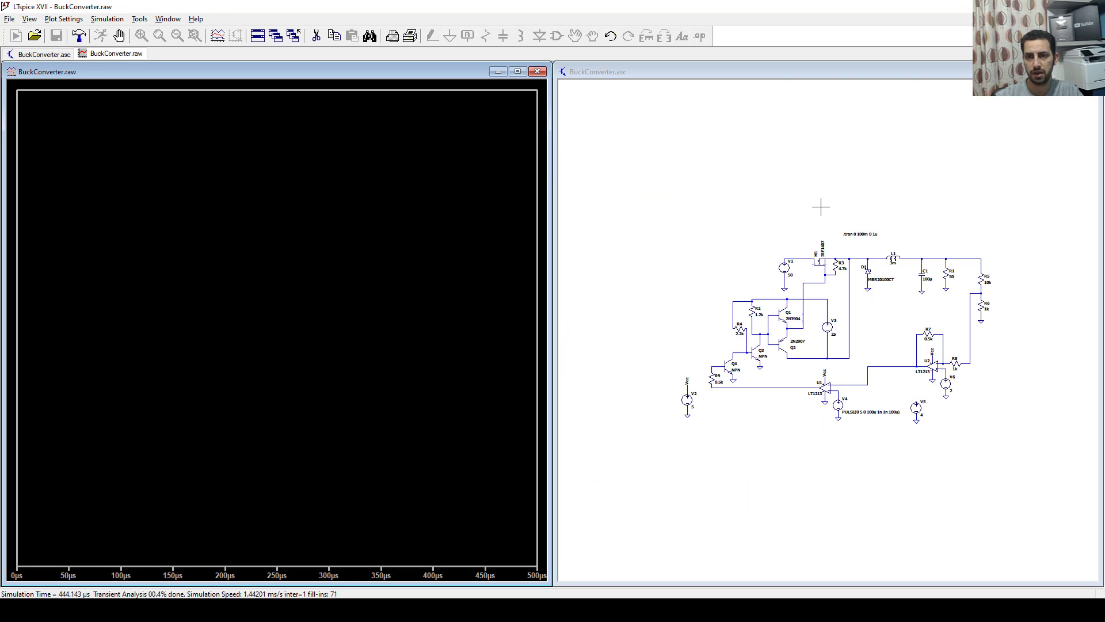
{"action": "left_click", "coordinate": [971, 257]}
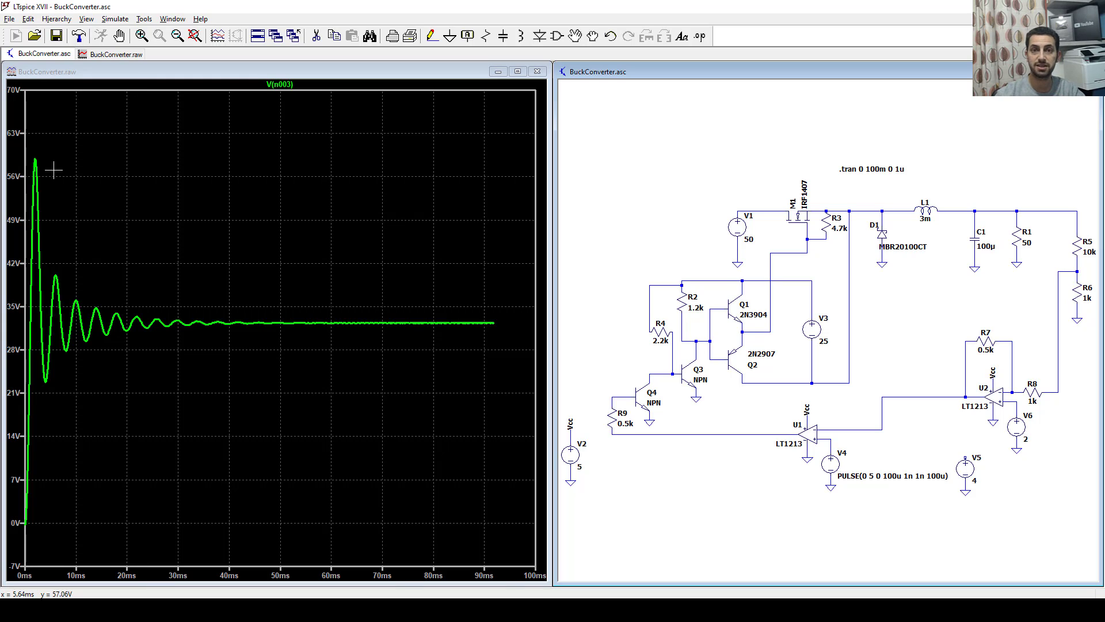
{"action": "left_click", "coordinate": [121, 37]}
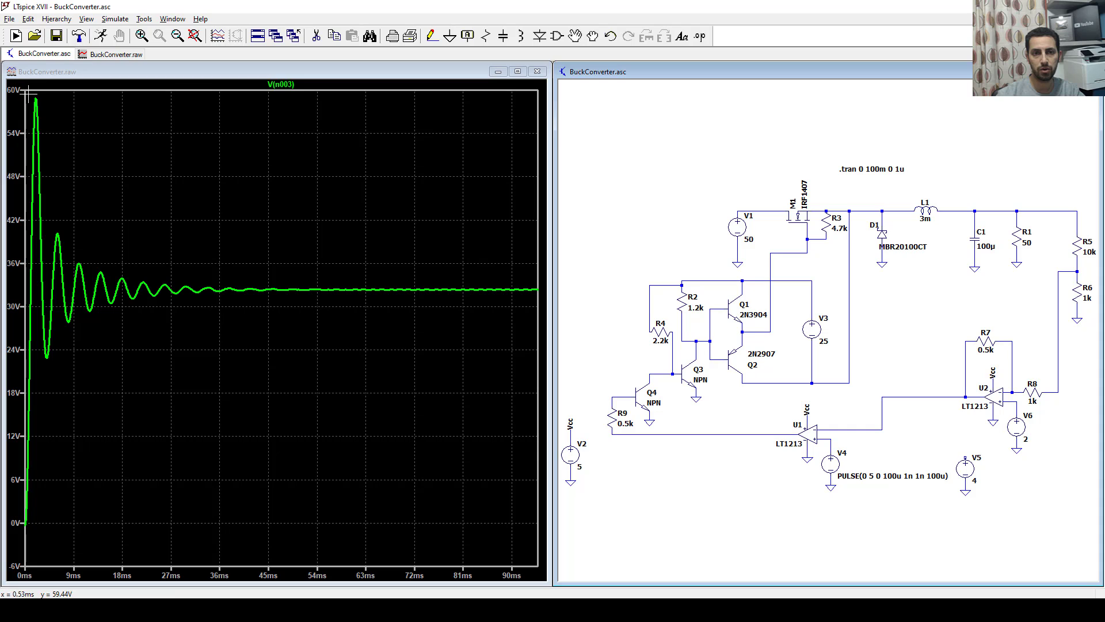
{"action": "left_click_drag", "start_coordinate": [27, 92], "coordinate": [328, 521]}
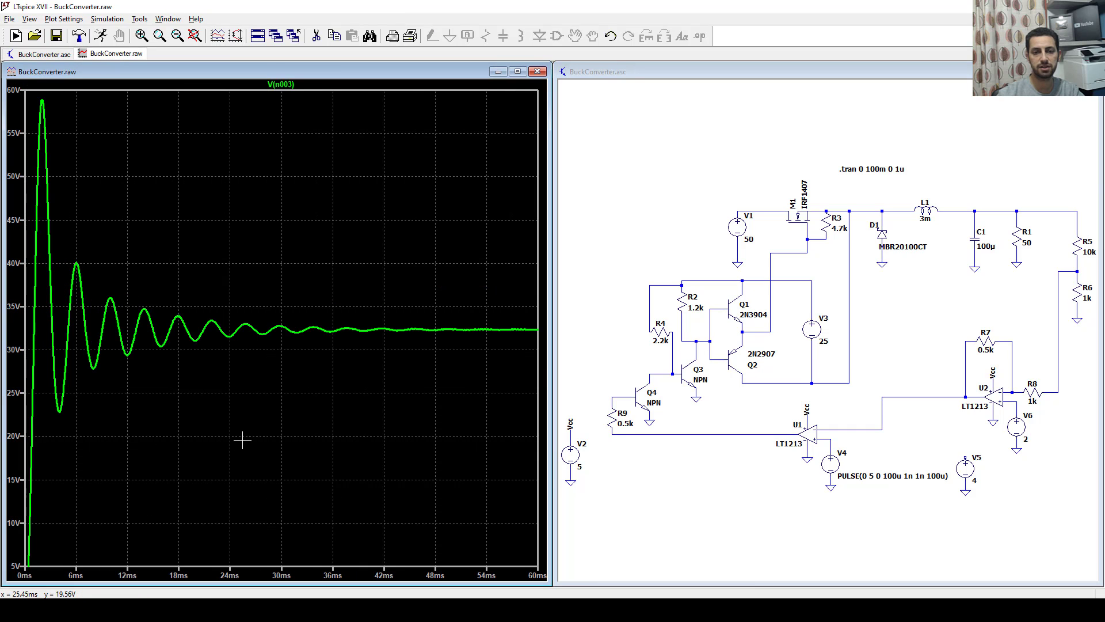